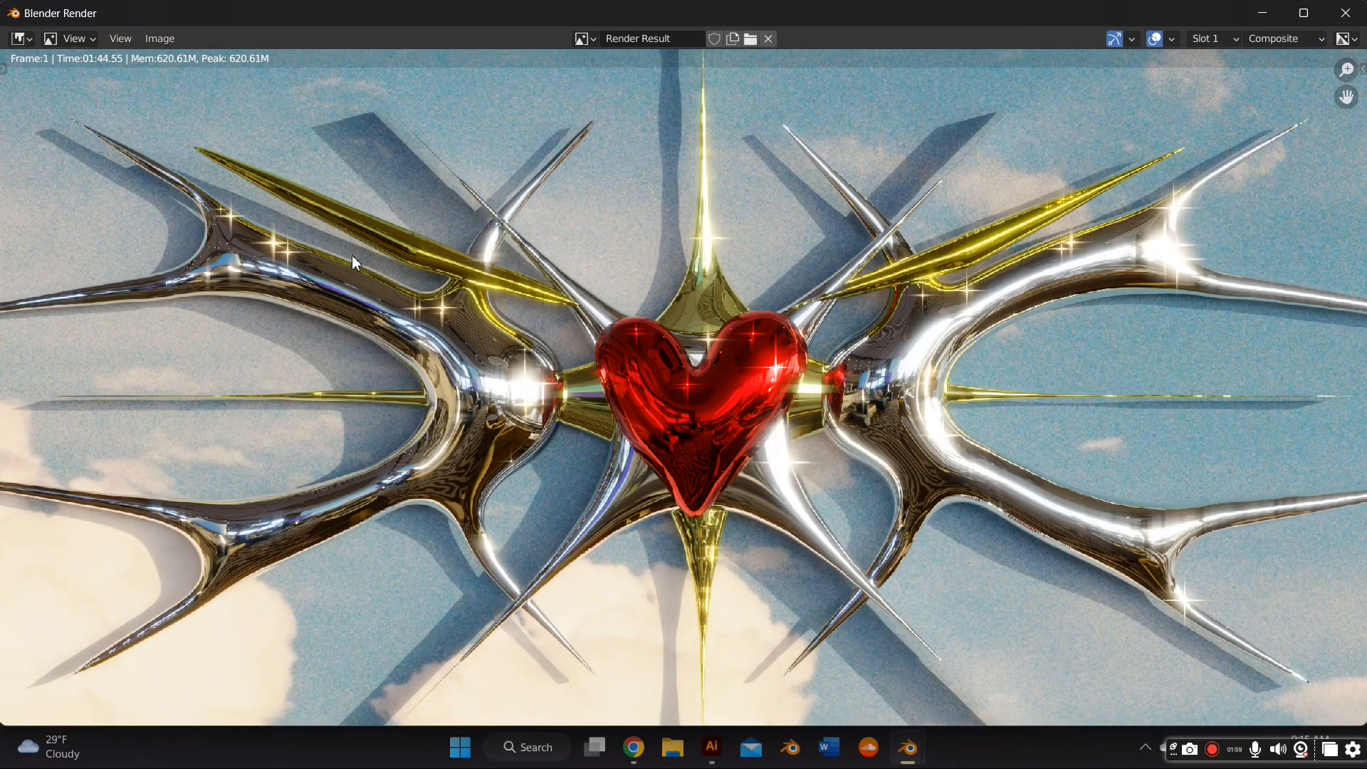
scroll(710, 215, down, 2)
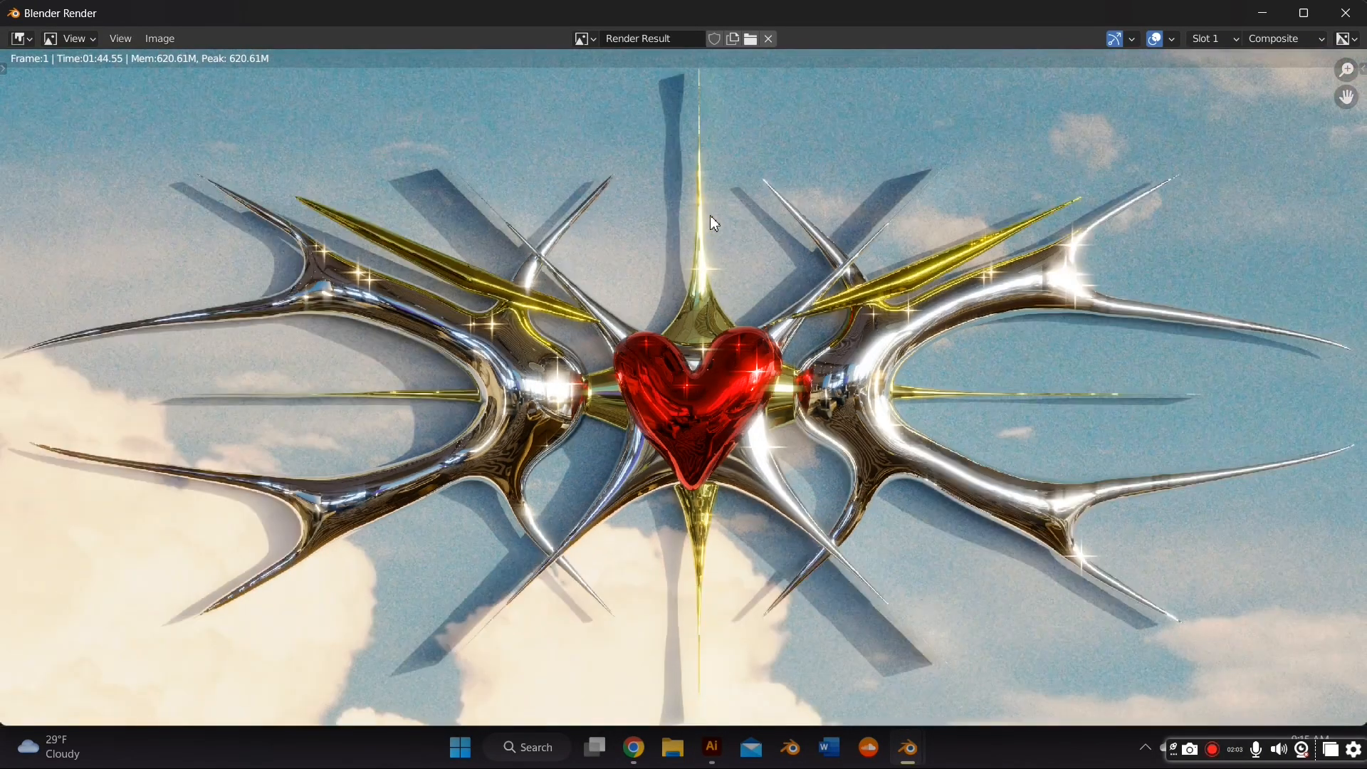
scroll(710, 217, up, 3)
scroll(710, 217, down, 3)
scroll(710, 215, up, 5)
scroll(710, 216, down, 2)
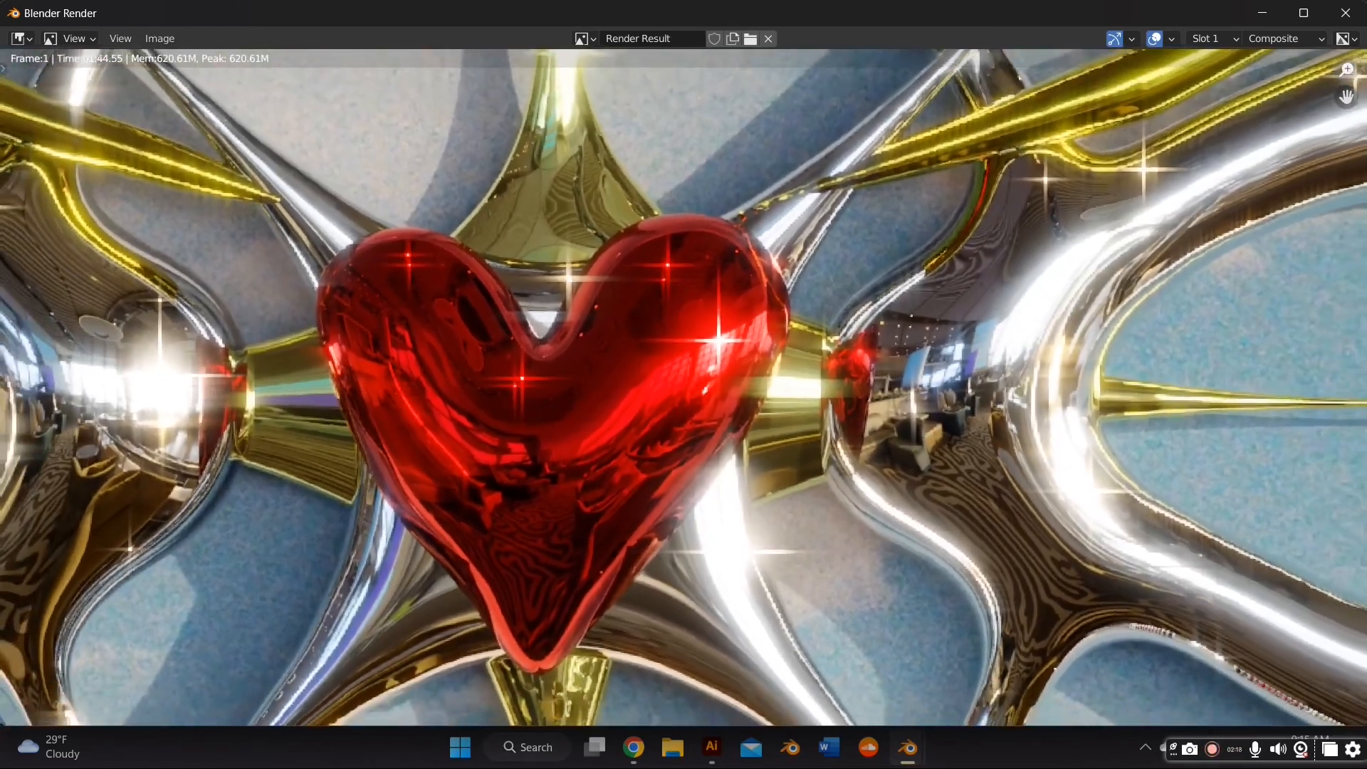
scroll(710, 216, down, 2)
scroll(710, 216, down, 2)
scroll(709, 216, down, 2)
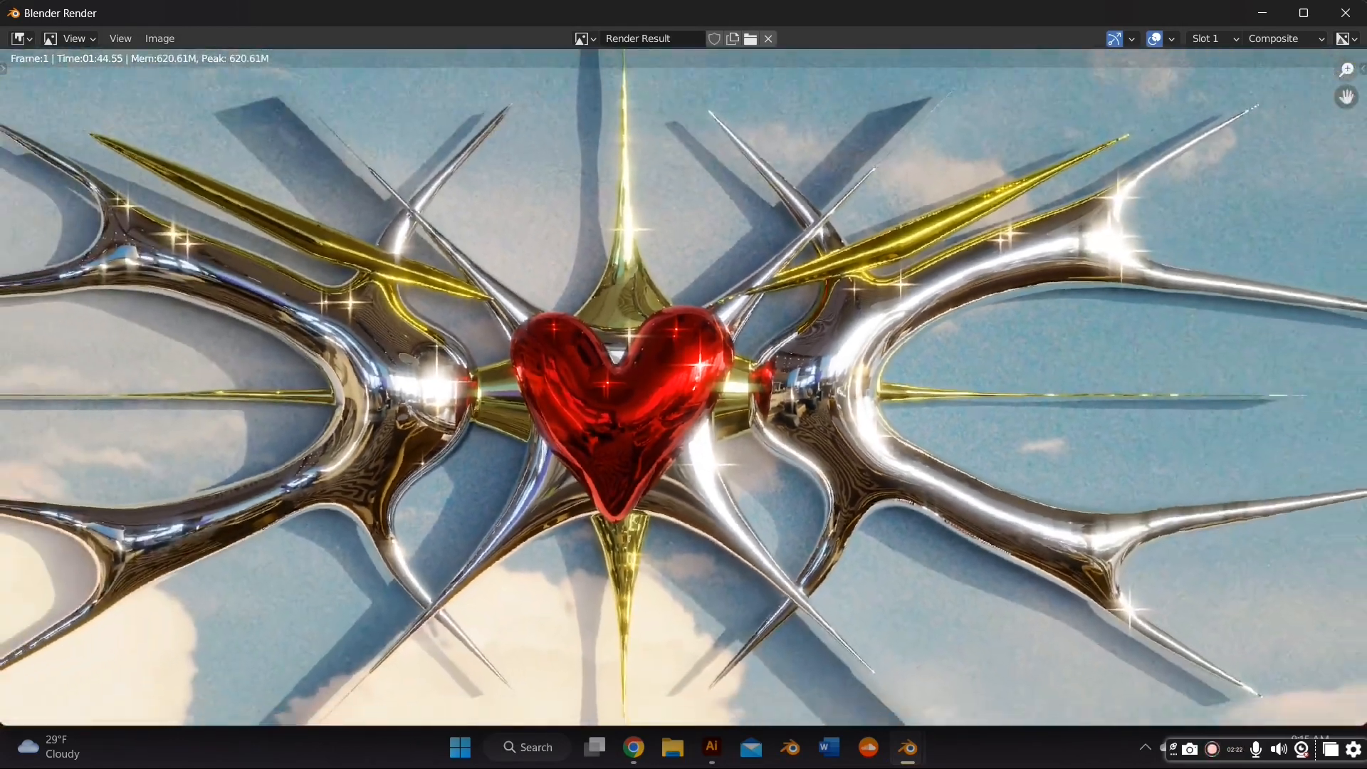
scroll(710, 216, down, 1)
scroll(1227, 167, down, 1)
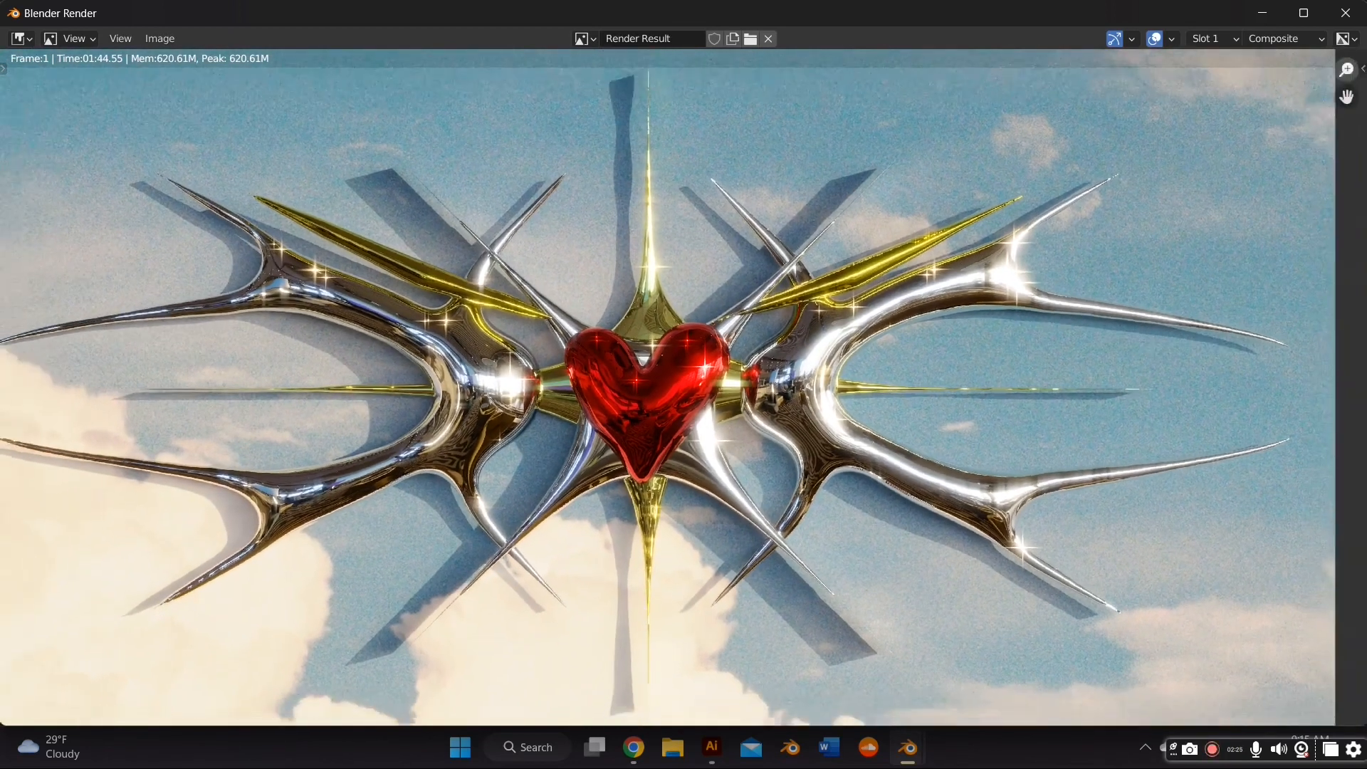
scroll(1218, 129, down, 2)
Close the Render Result window and orbit the 3D viewport around the heart model
drag(1281, 544, 1231, 584)
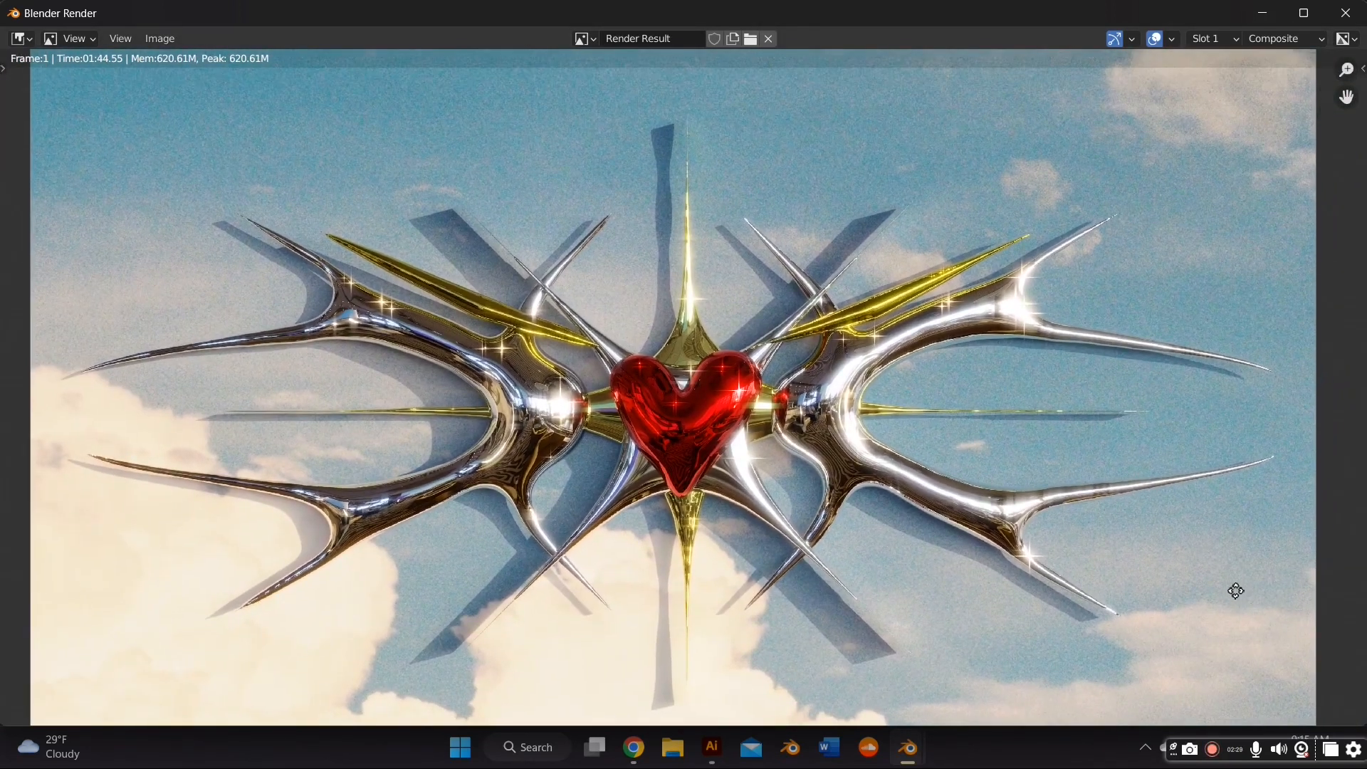
key(Escape)
mouse_move(989, 371)
middle_down()
mouse_move(998, 416)
mouse_move(843, 479)
mouse_move(644, 485)
middle_up()
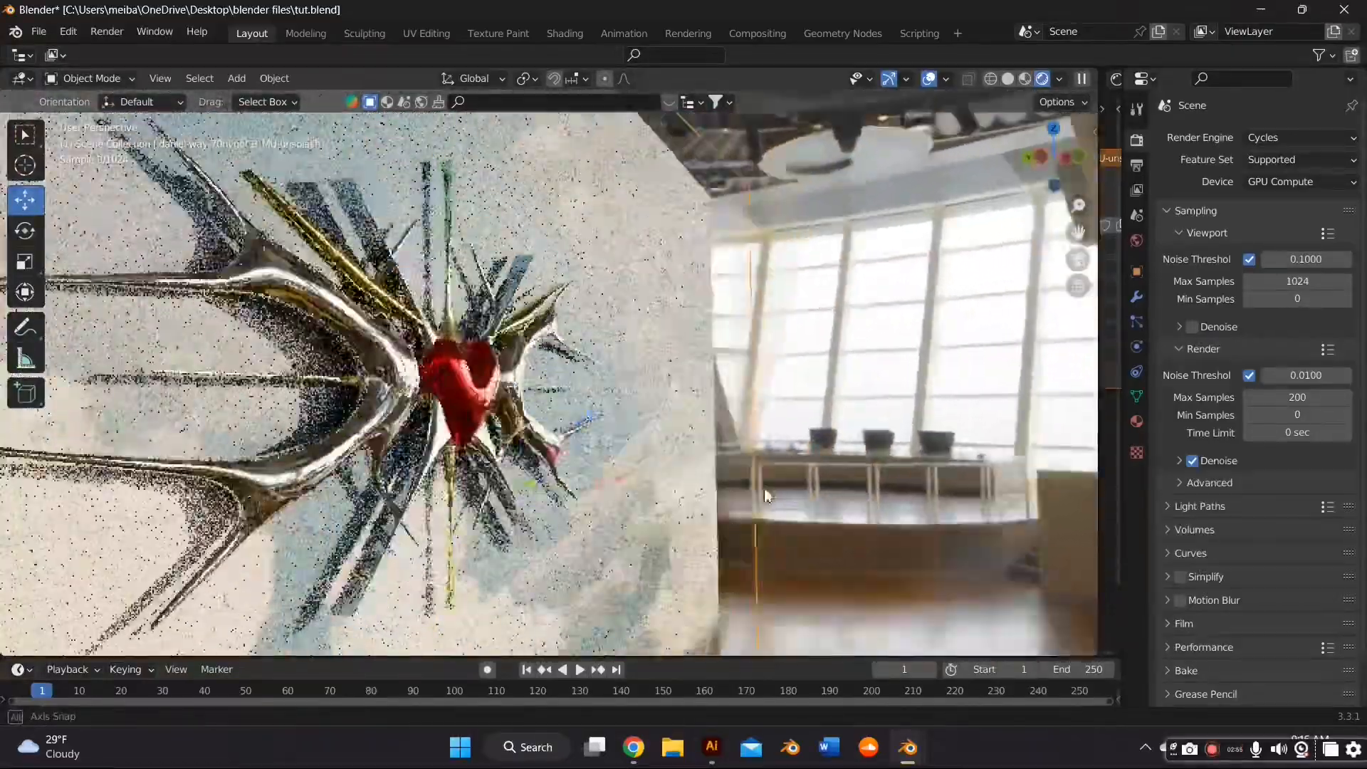
scroll(636, 491, up, 4)
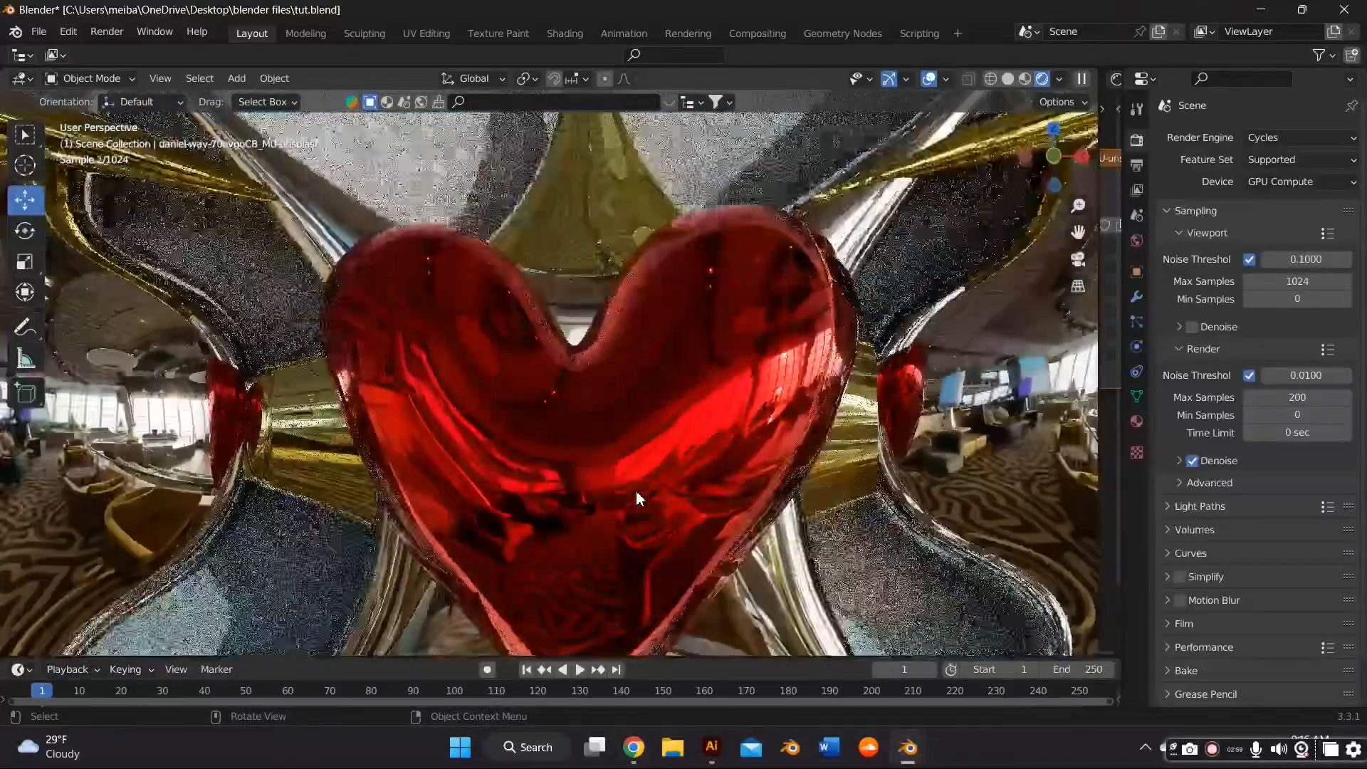
scroll(636, 490, down, 4)
middle_drag(638, 489, 659, 488)
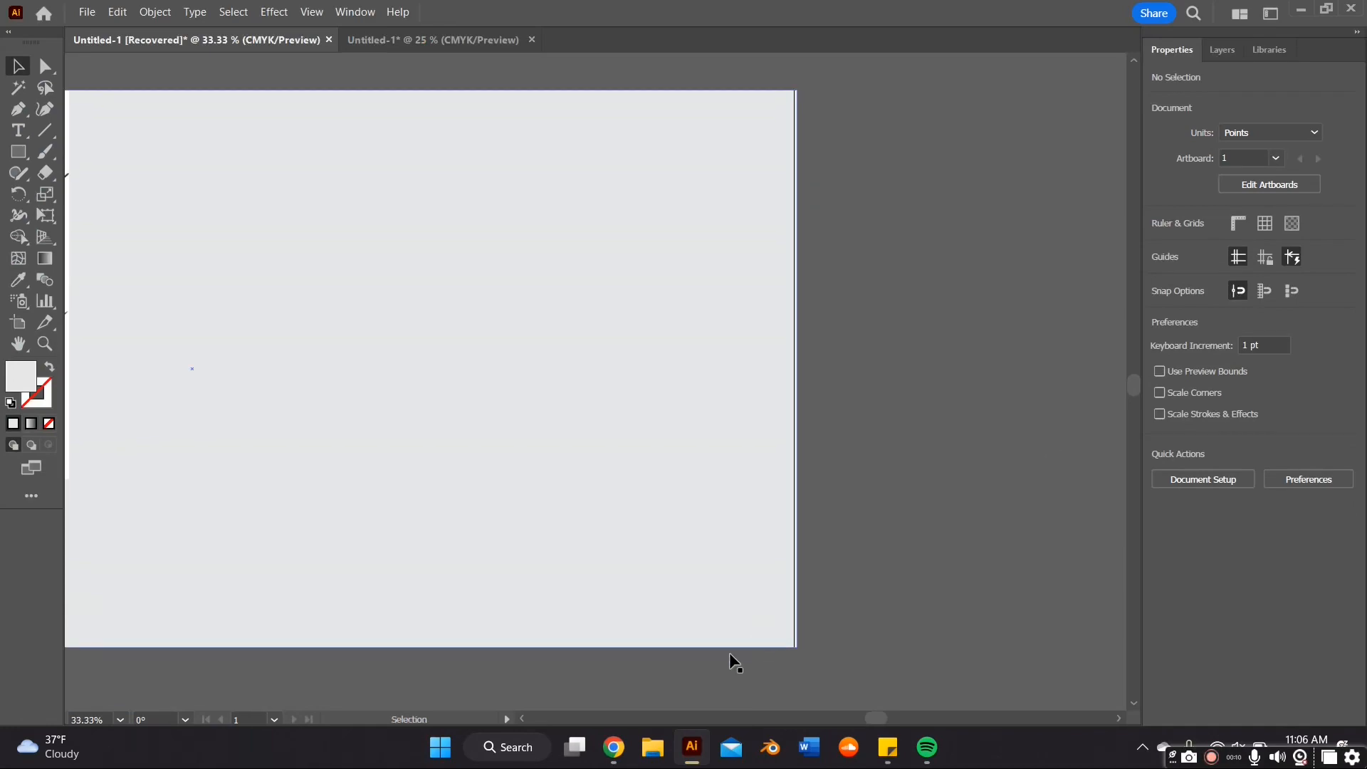
Search Pinterest for 'tribal graphic design' from the suggestions list
click(614, 747)
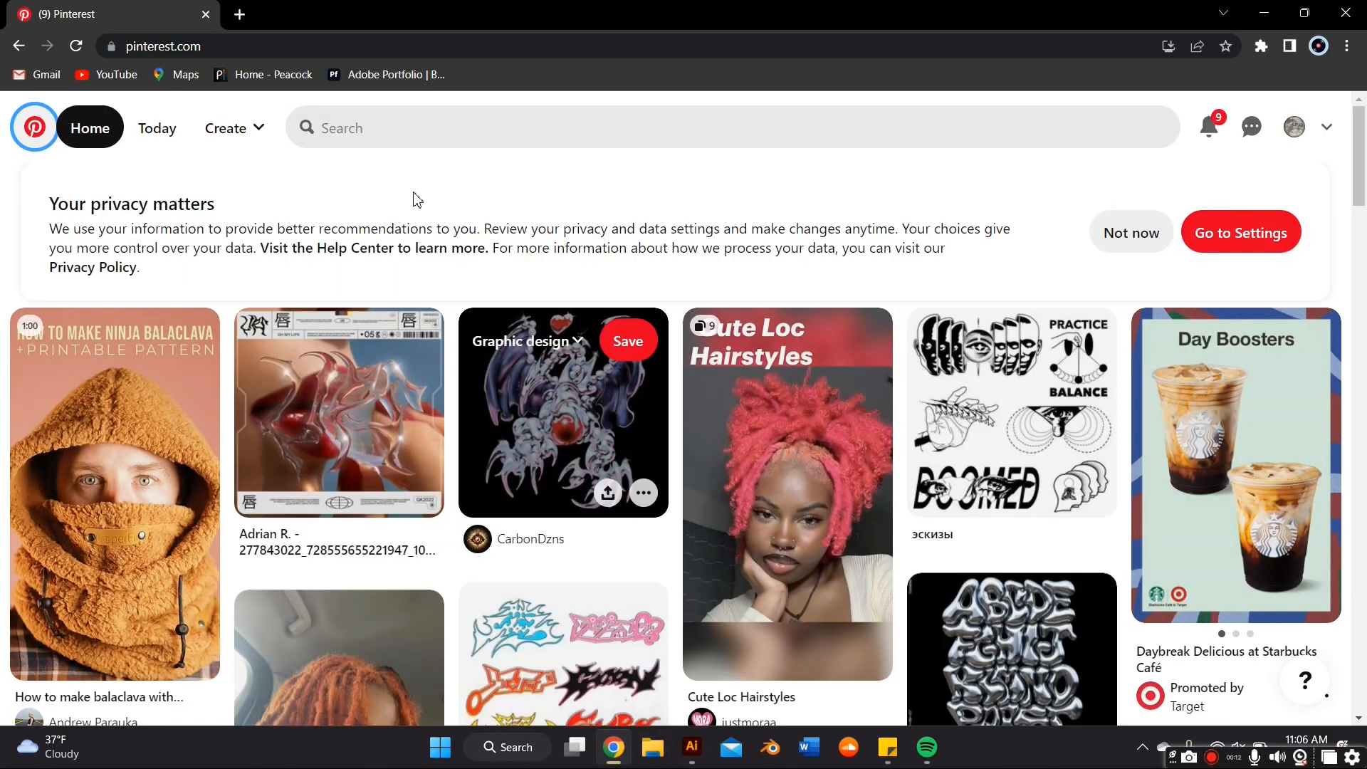
click(410, 129)
text(triba)
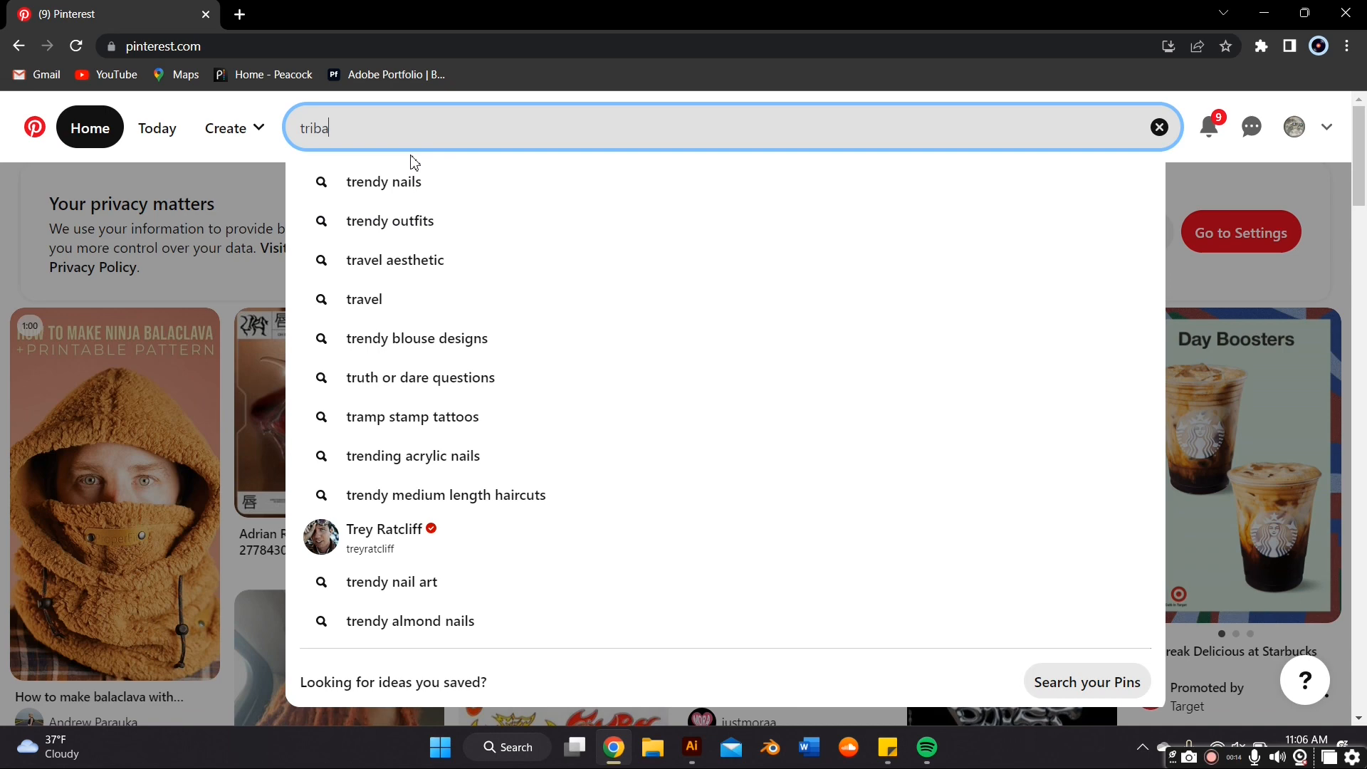
text(l graphic)
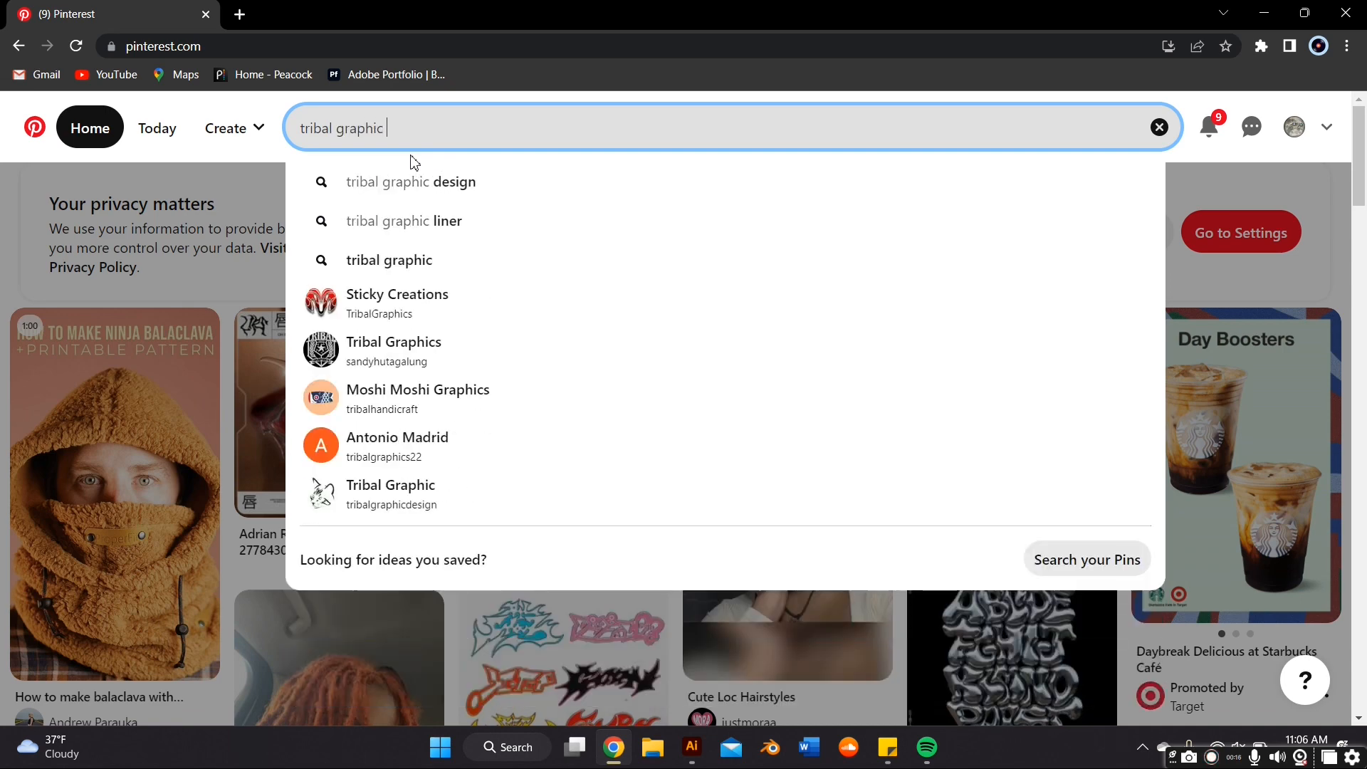
key(Down)
key(Return)
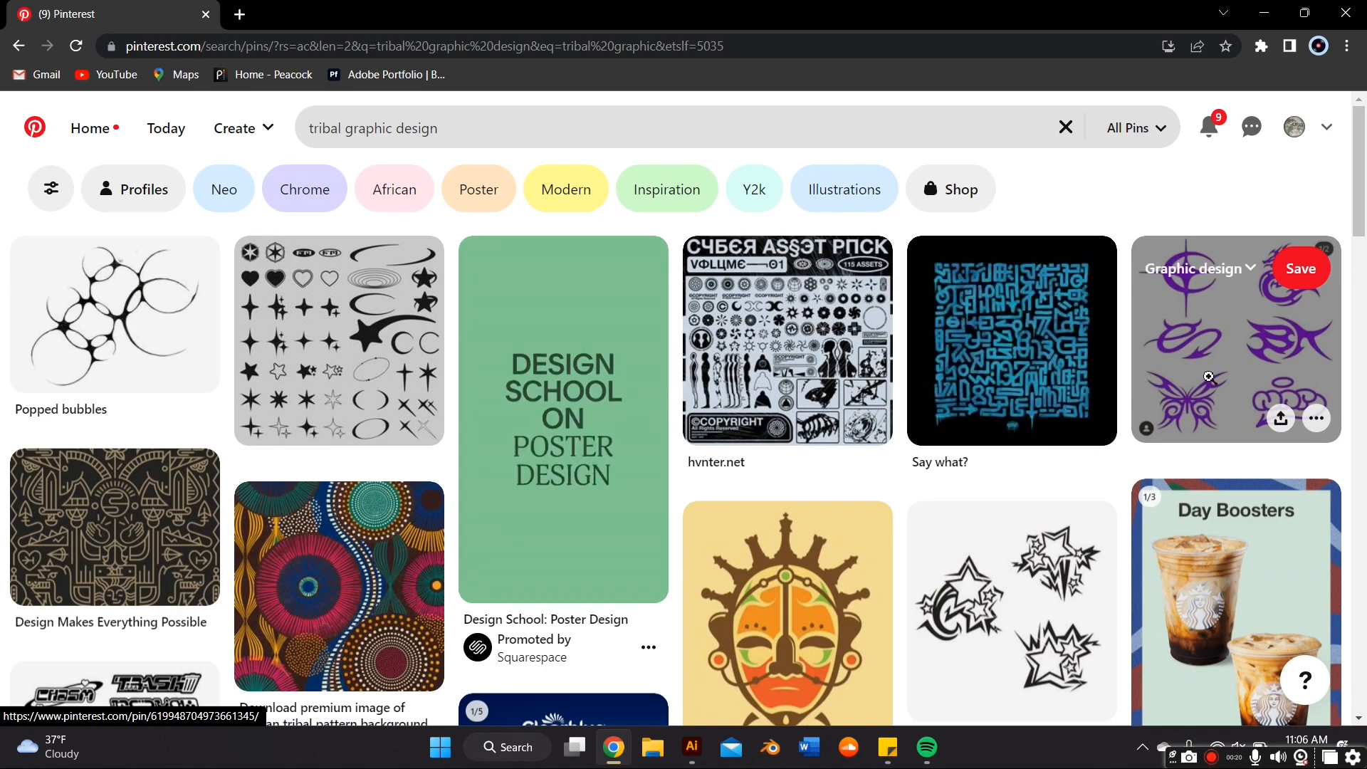
scroll(1210, 382, down, 1)
scroll(1209, 381, down, 3)
scroll(1209, 381, down, 3)
scroll(1210, 381, down, 3)
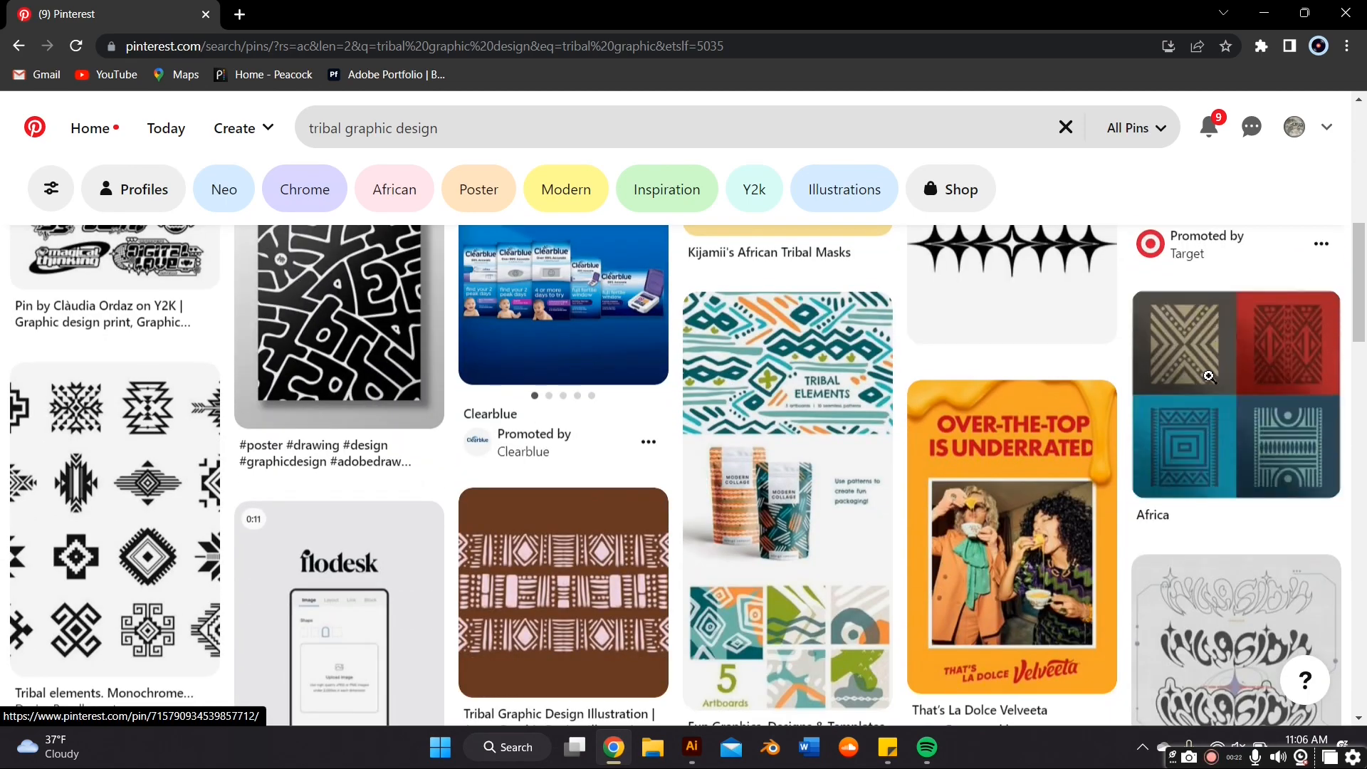
scroll(1210, 382, down, 2)
scroll(1207, 376, down, 5)
scroll(1208, 376, down, 2)
scroll(1208, 376, down, 4)
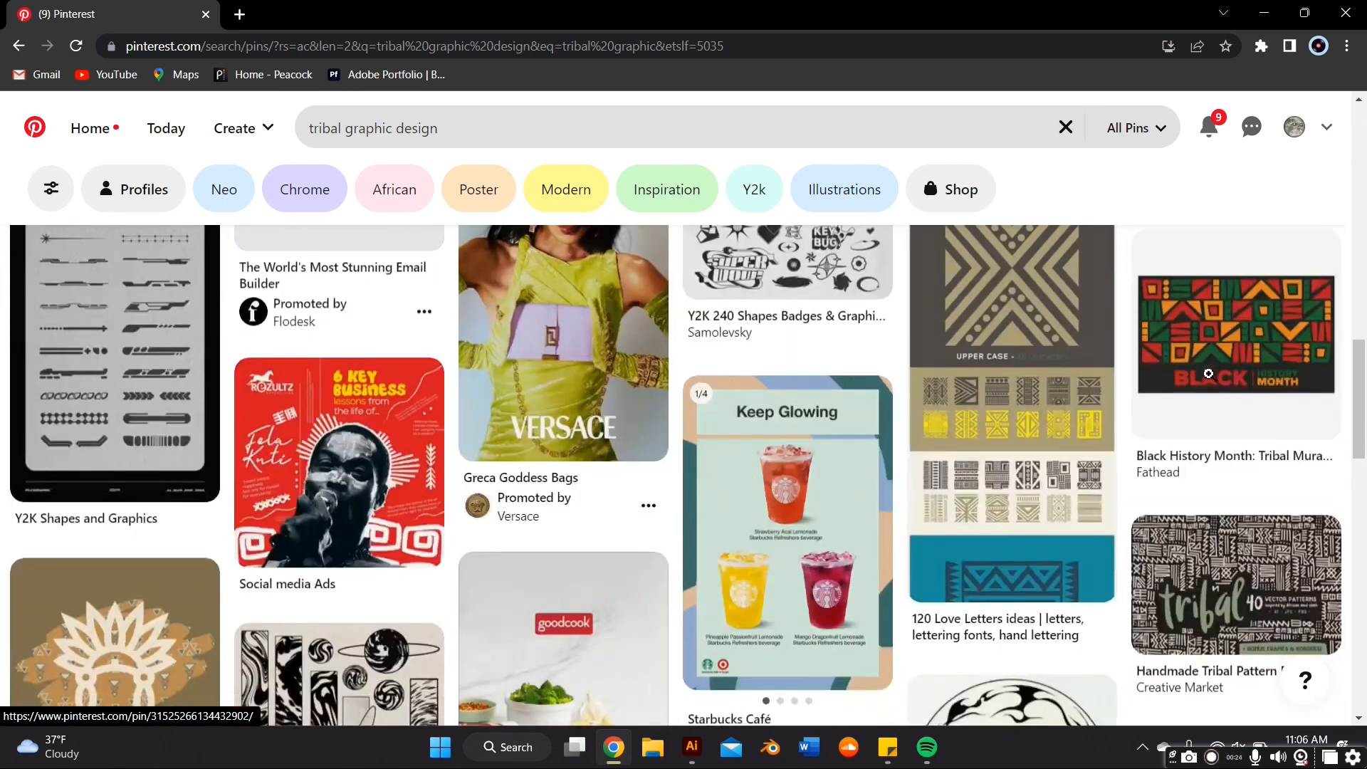
scroll(1208, 376, down, 3)
scroll(1208, 376, down, 4)
scroll(1208, 376, down, 2)
scroll(1207, 376, down, 4)
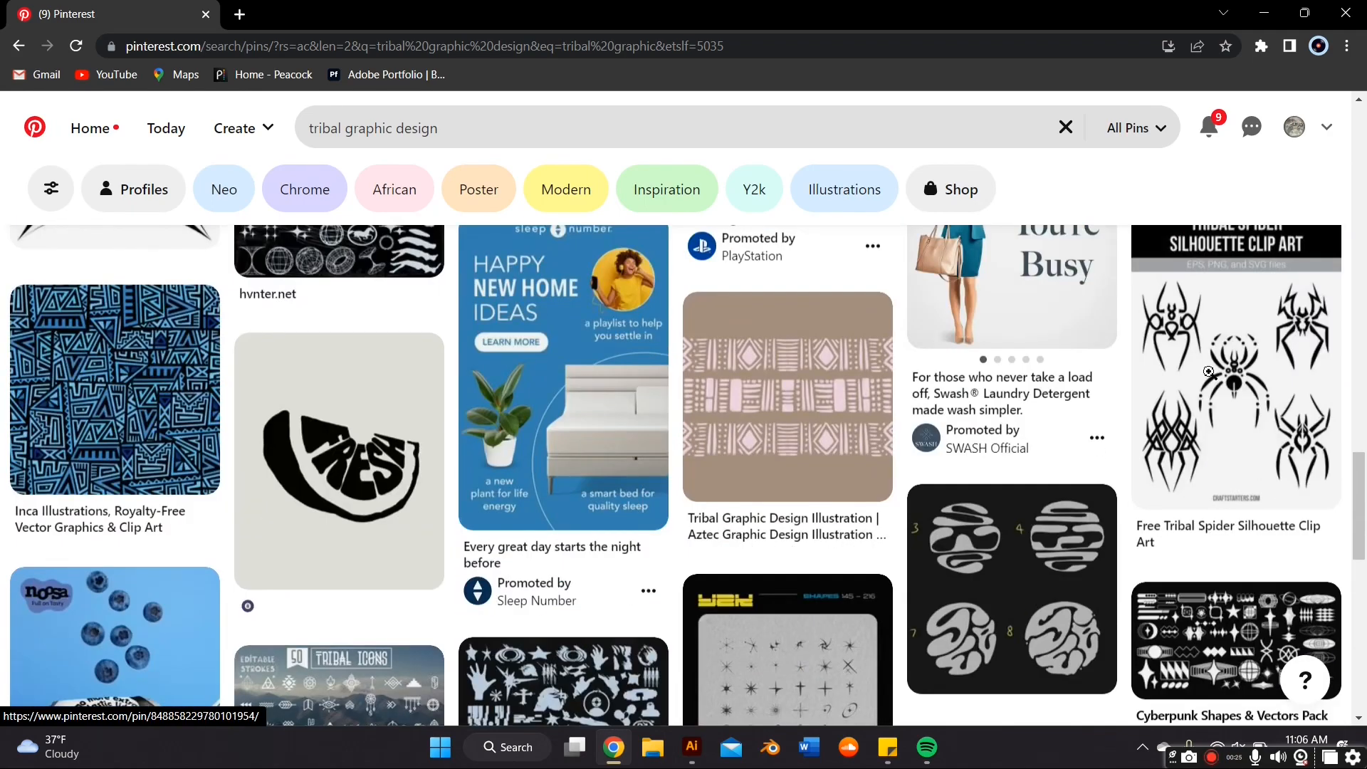
scroll(1208, 375, down, 3)
scroll(1209, 371, down, 4)
scroll(1211, 371, down, 3)
scroll(1211, 371, down, 3)
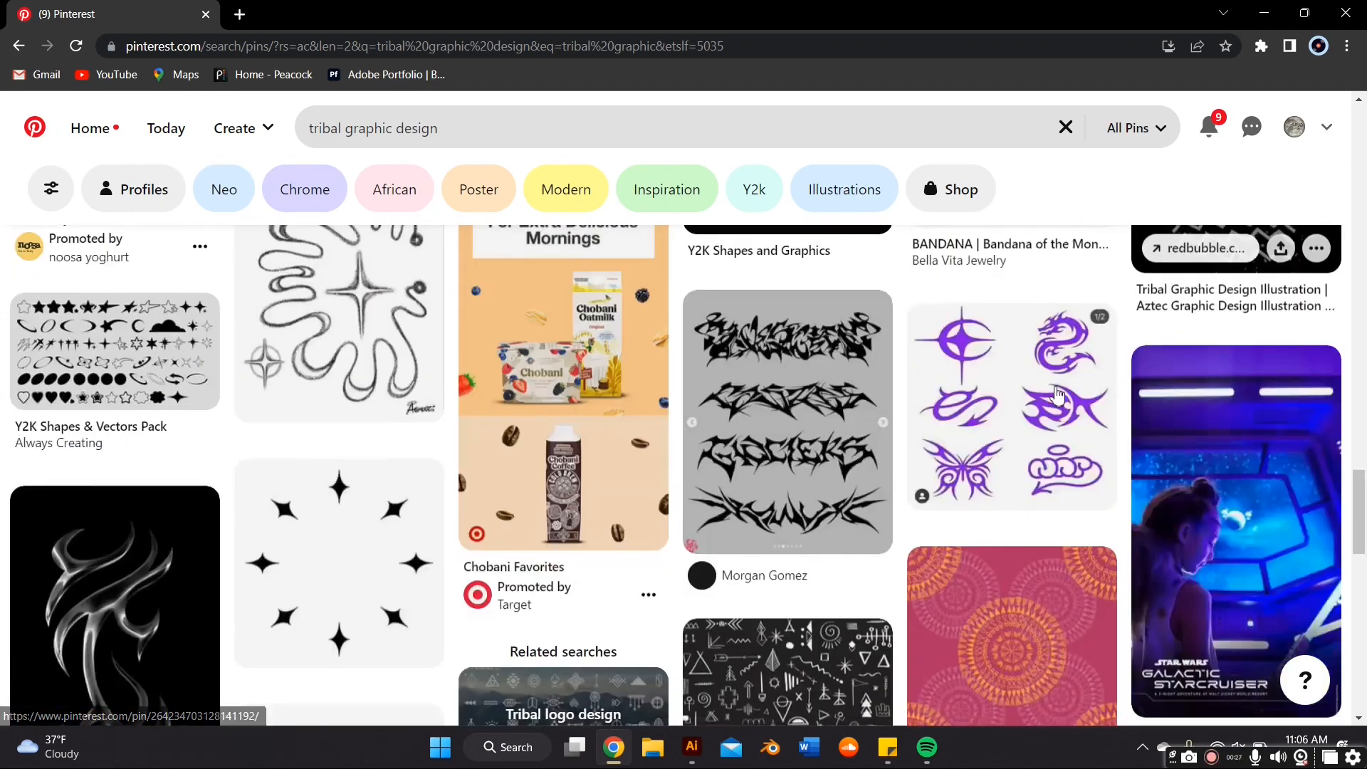
scroll(962, 385, down, 2)
Copy the spiky lettering and tribal spike tattoo images, then open the heart-and-spikes pin
click(797, 395)
scroll(875, 534, down, 1)
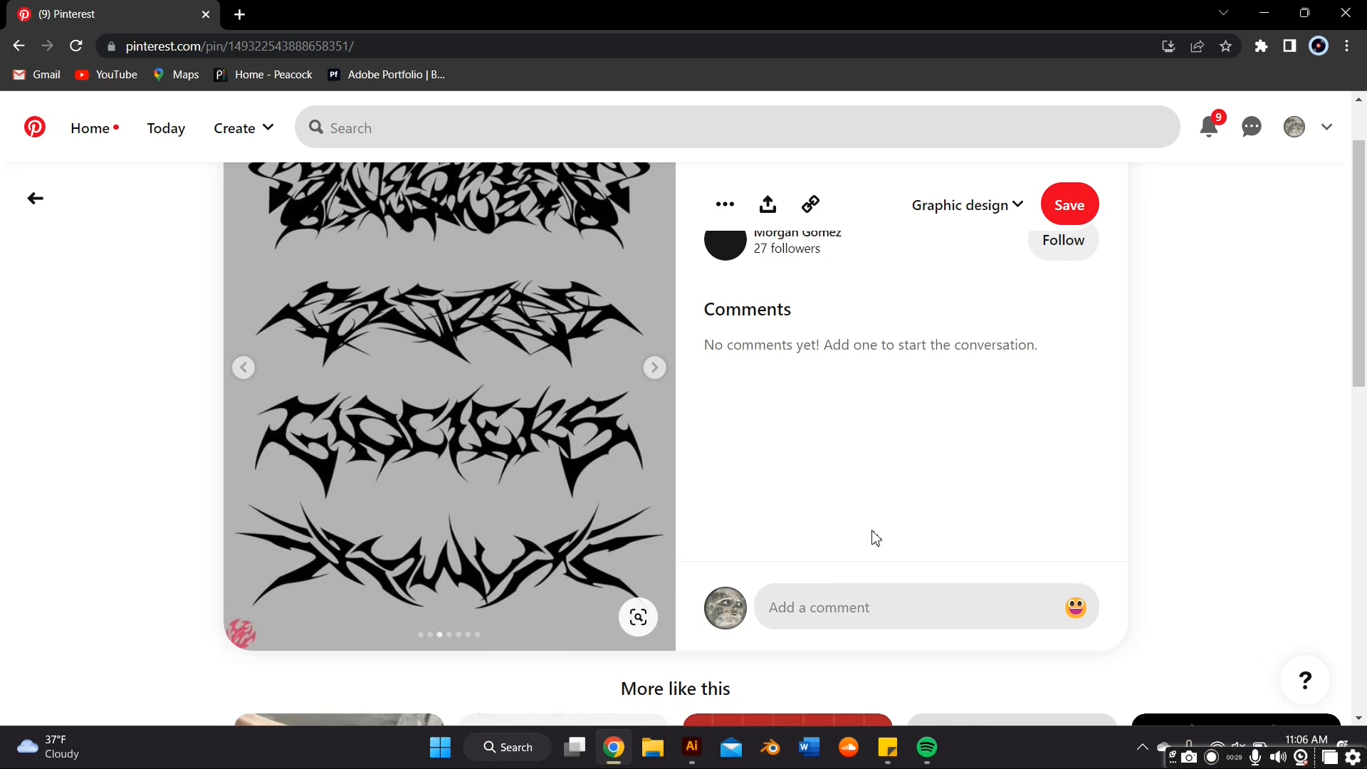
scroll(876, 534, up, 1)
right_click(370, 298)
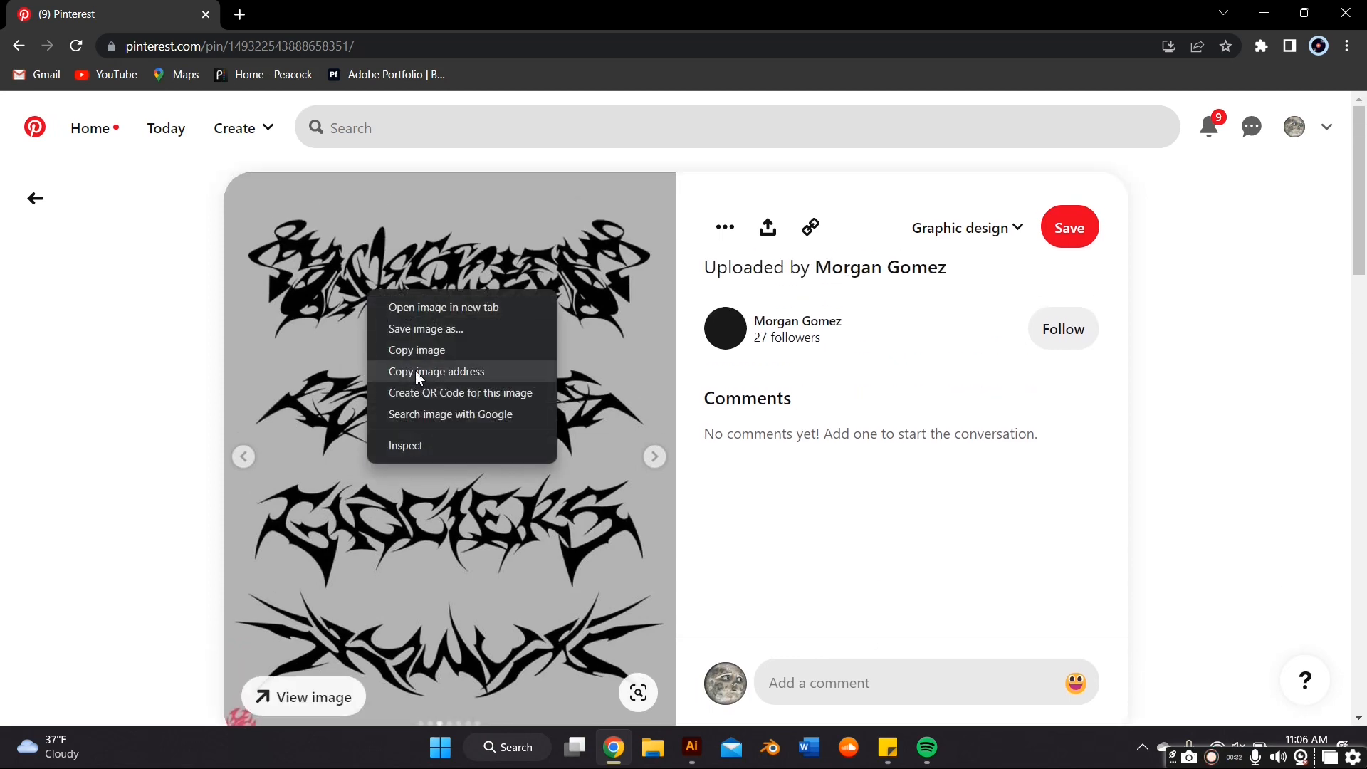
click(416, 372)
right_click(439, 394)
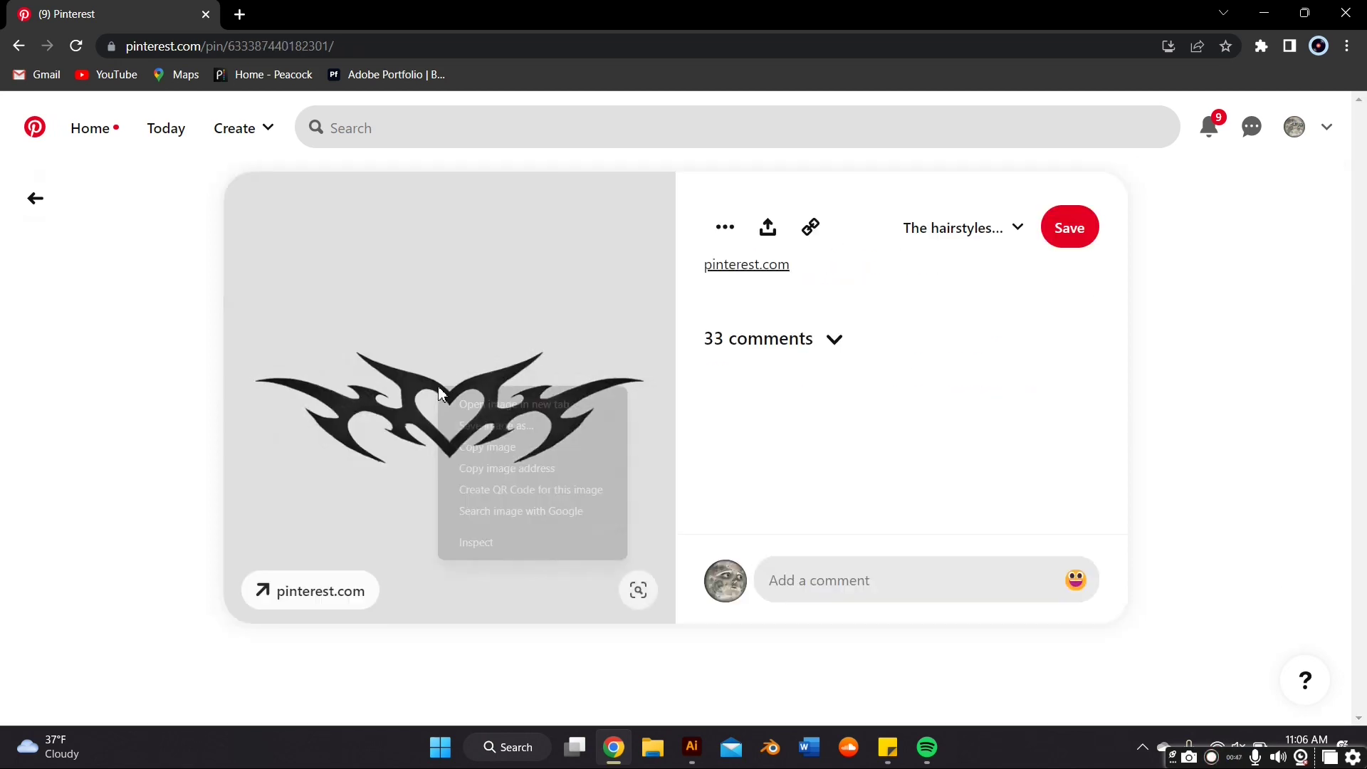
click(488, 447)
click(877, 696)
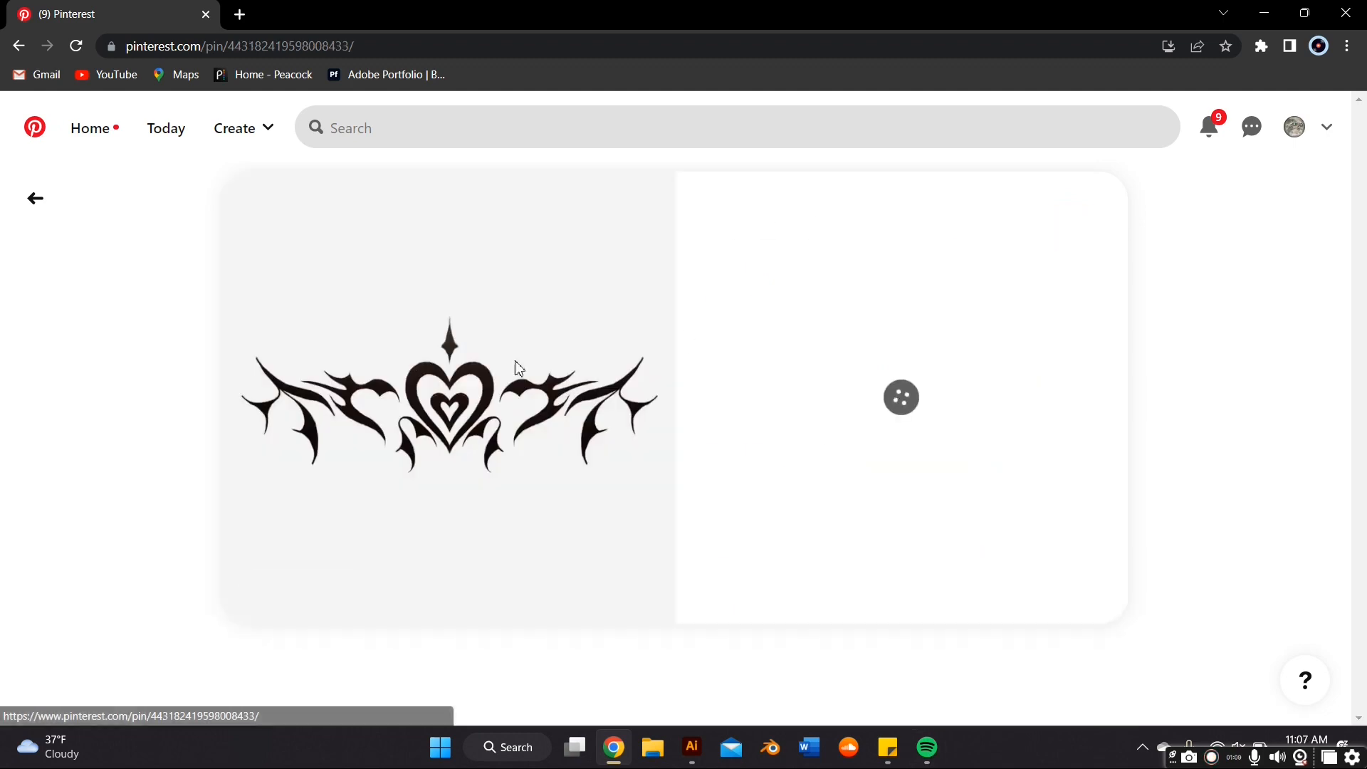
Copy the heart-and-spikes tattoo and paste it onto the Illustrator artboard below the lettering sheet
right_click(417, 372)
click(460, 422)
click(691, 746)
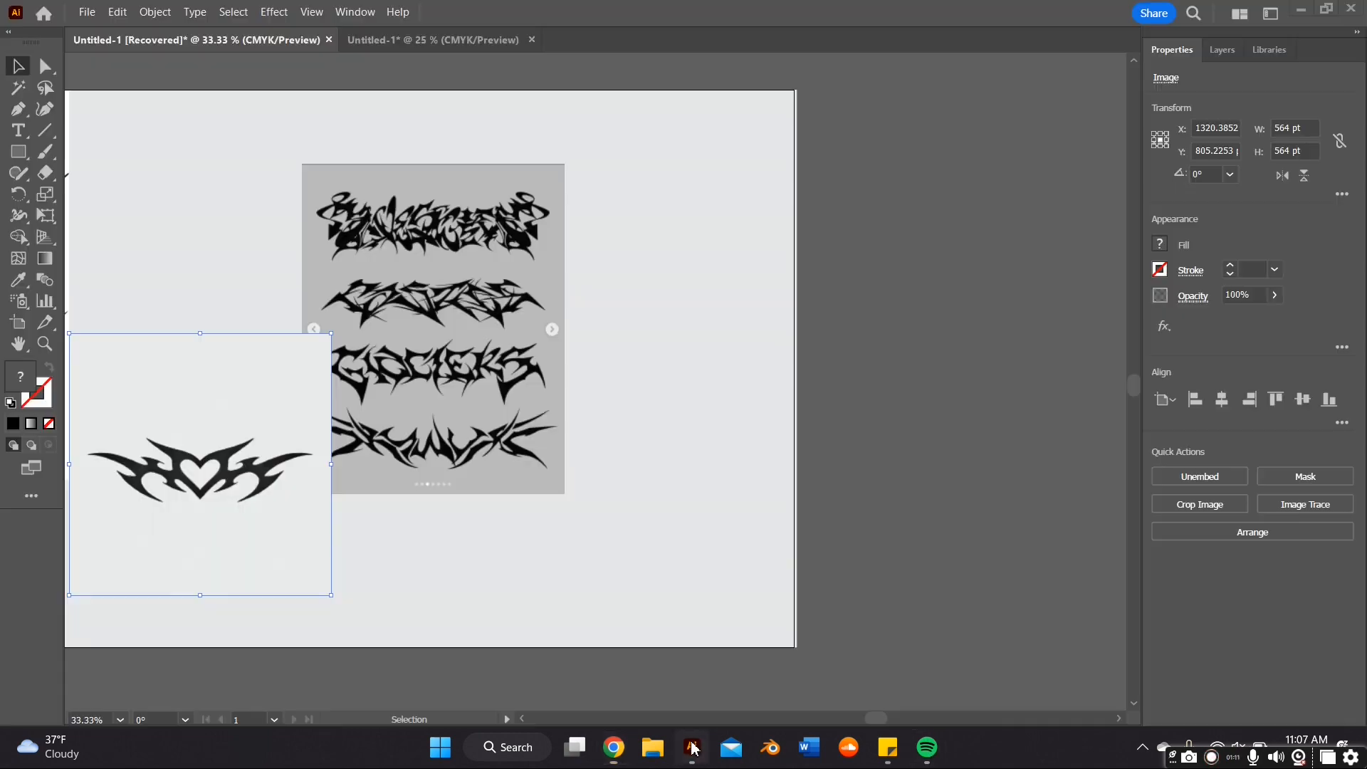
key(ctrl+v)
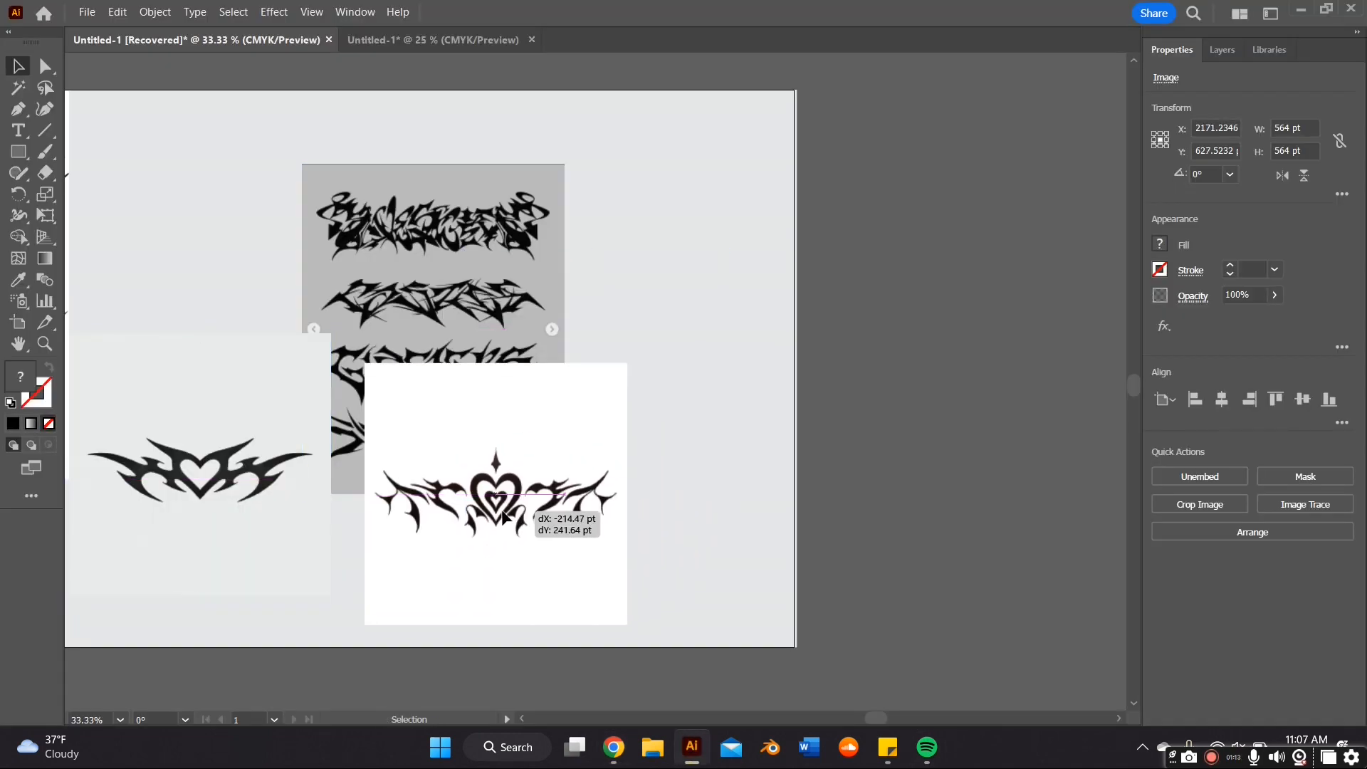
drag(595, 382, 486, 509)
click(686, 410)
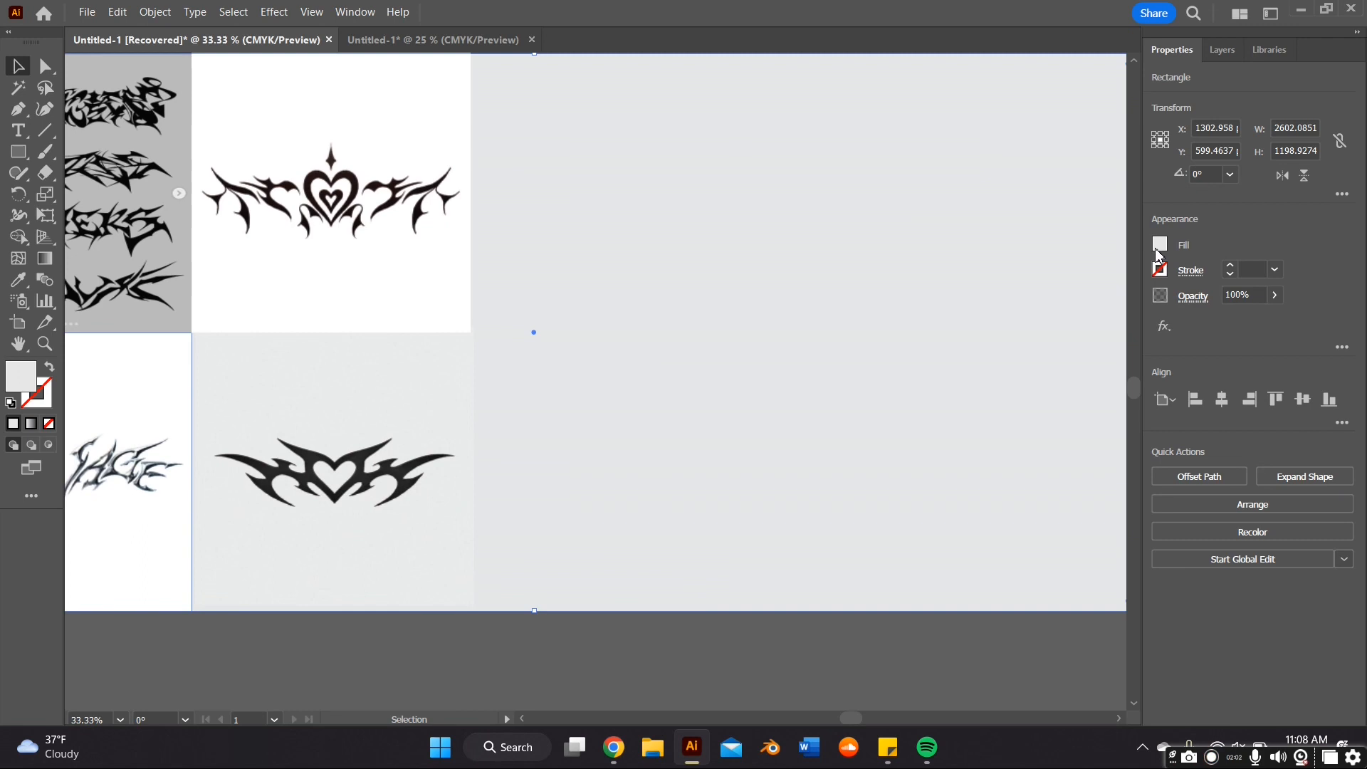
Make the background rectangle's fill white
click(1160, 246)
click(1101, 360)
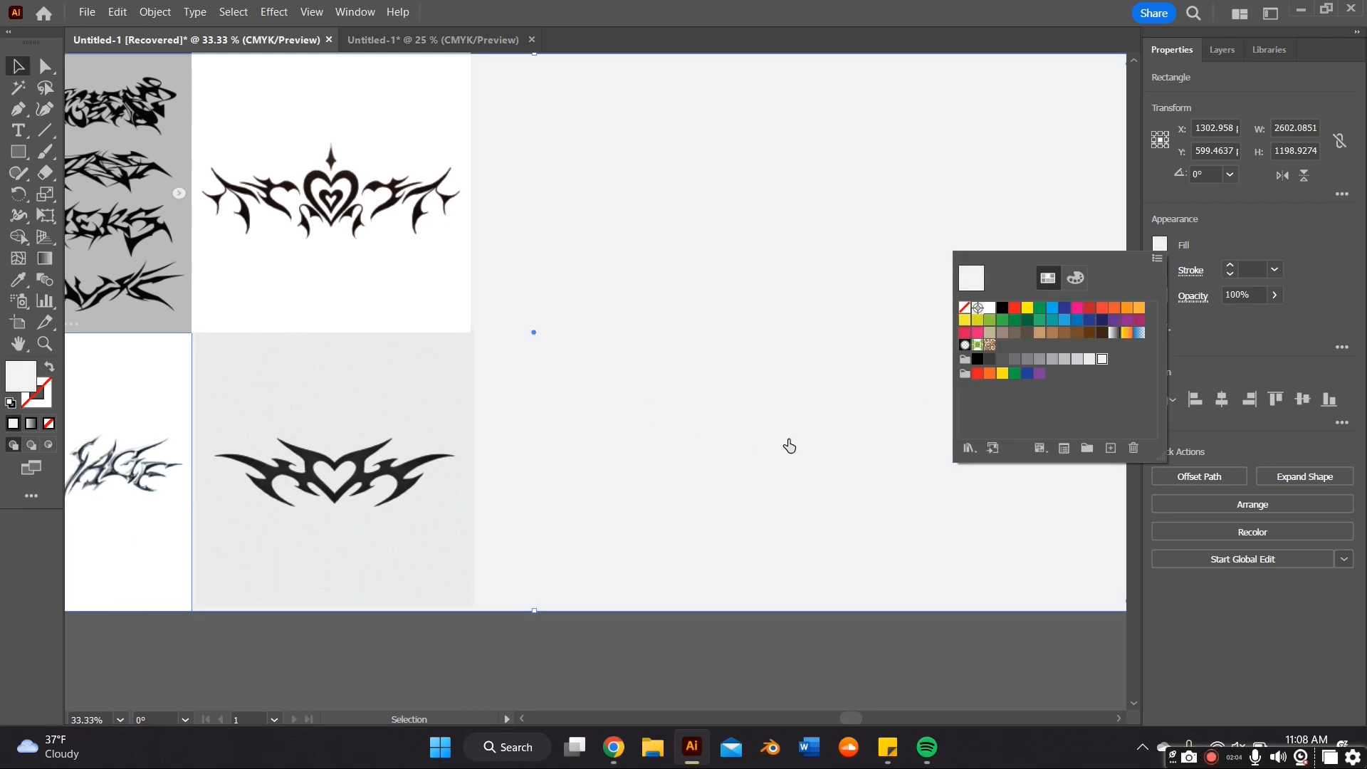
Test a 45° line with the Line Segment tool, then undo it
click(695, 431)
click(34, 134)
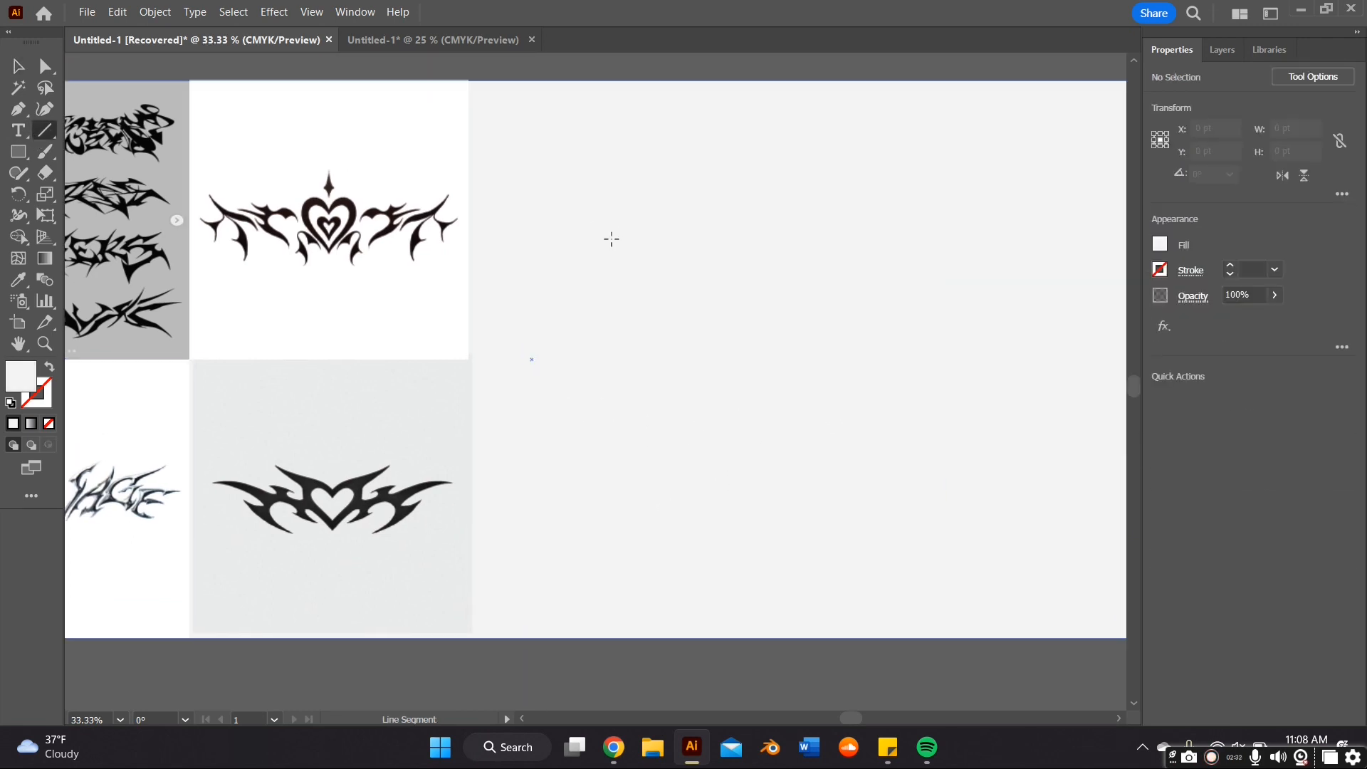
drag(177, 221, 504, 221)
scroll(540, 230, right, 5)
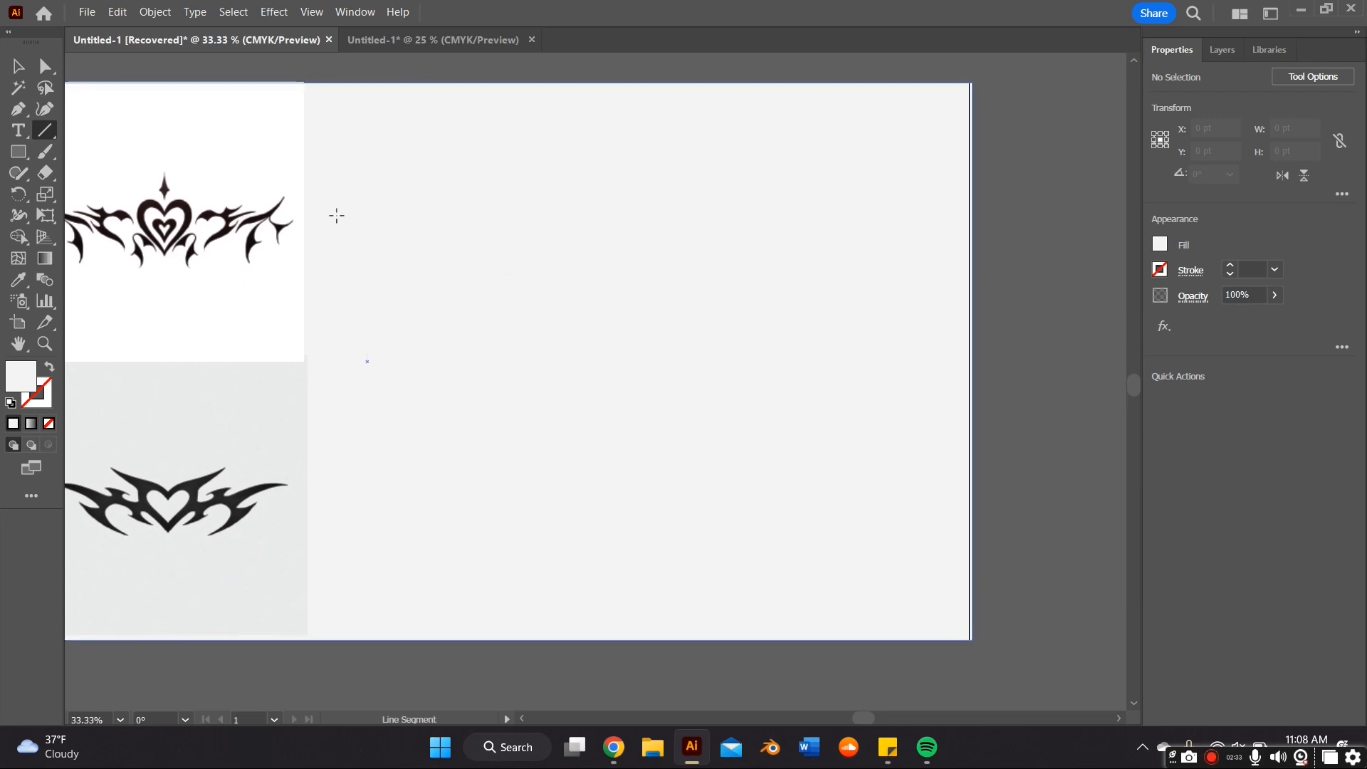
click(366, 361)
click(638, 415)
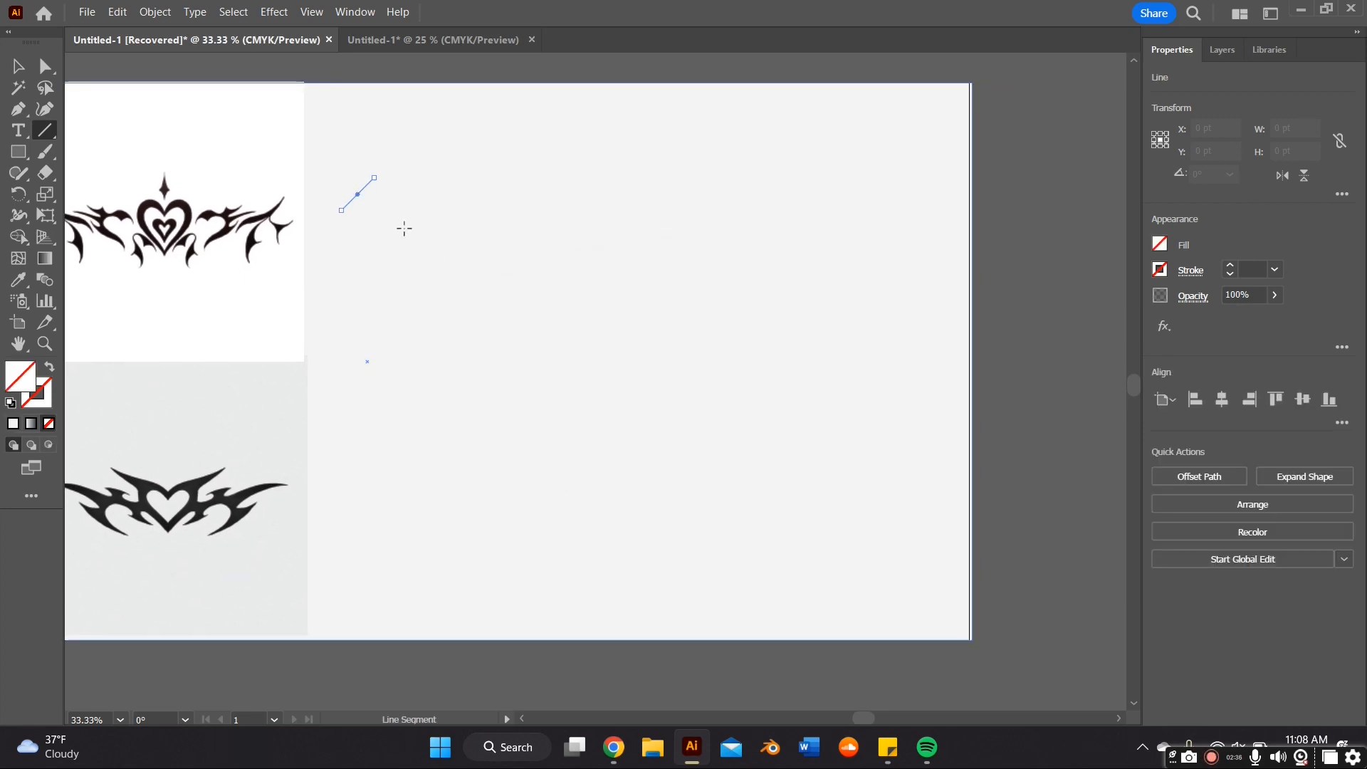
key(ctrl+z)
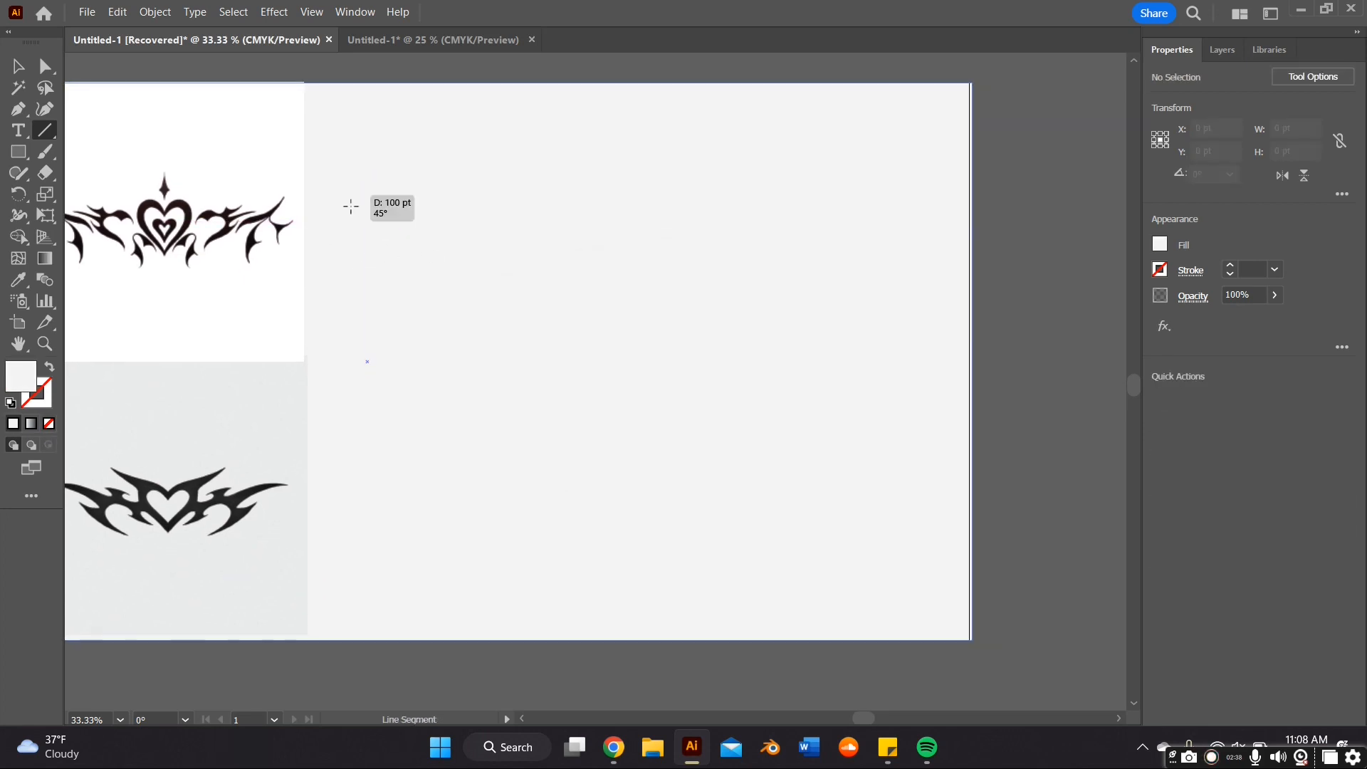
Draw a long diagonal line and continue it with the Pen tool to an upper-right corner
drag(351, 206, 620, 473)
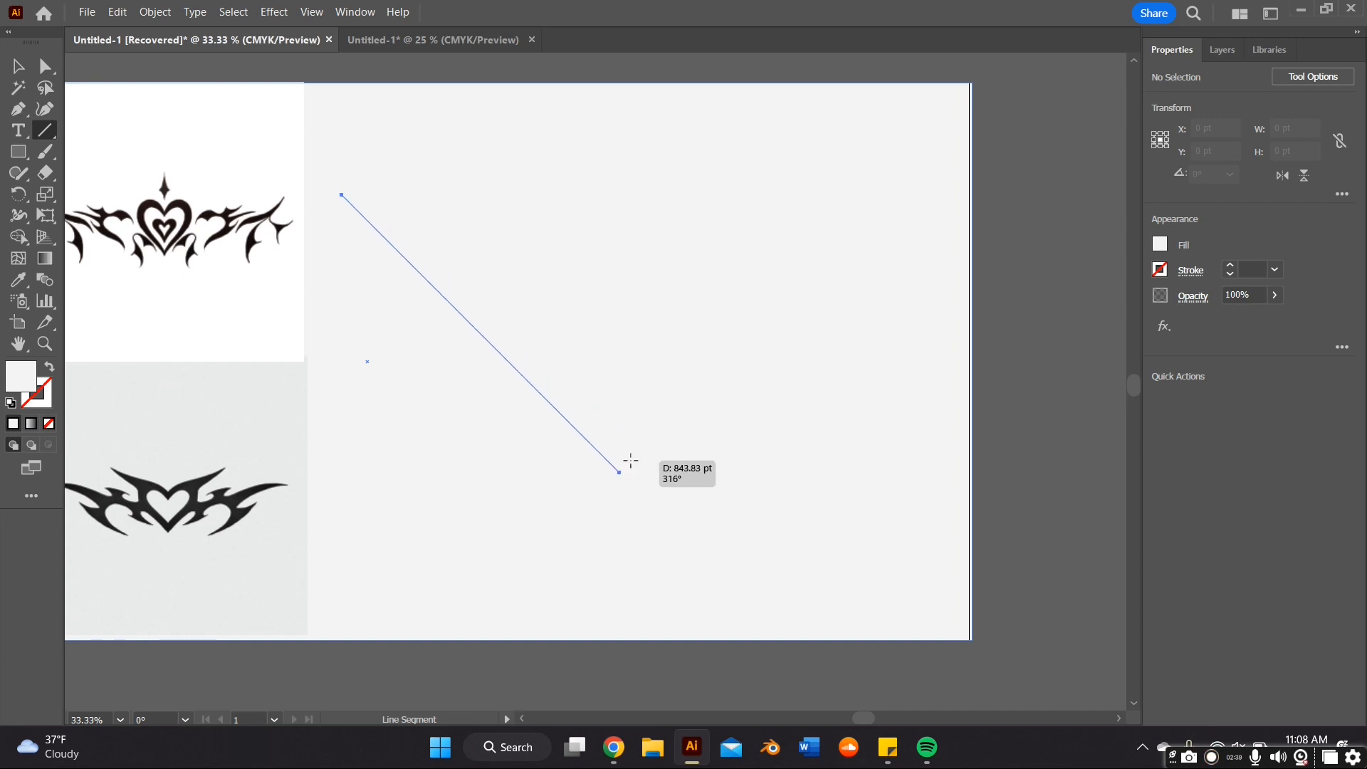
drag(630, 461, 640, 491)
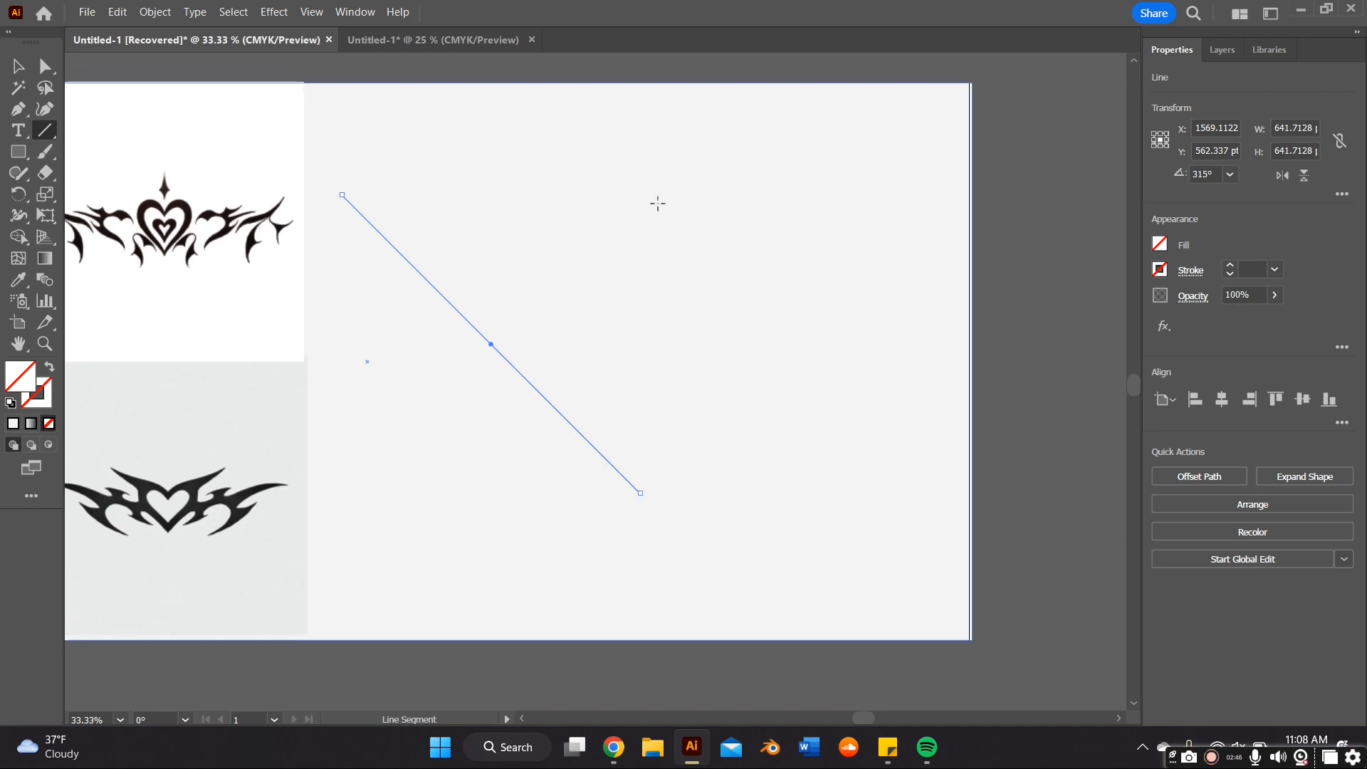
key(p)
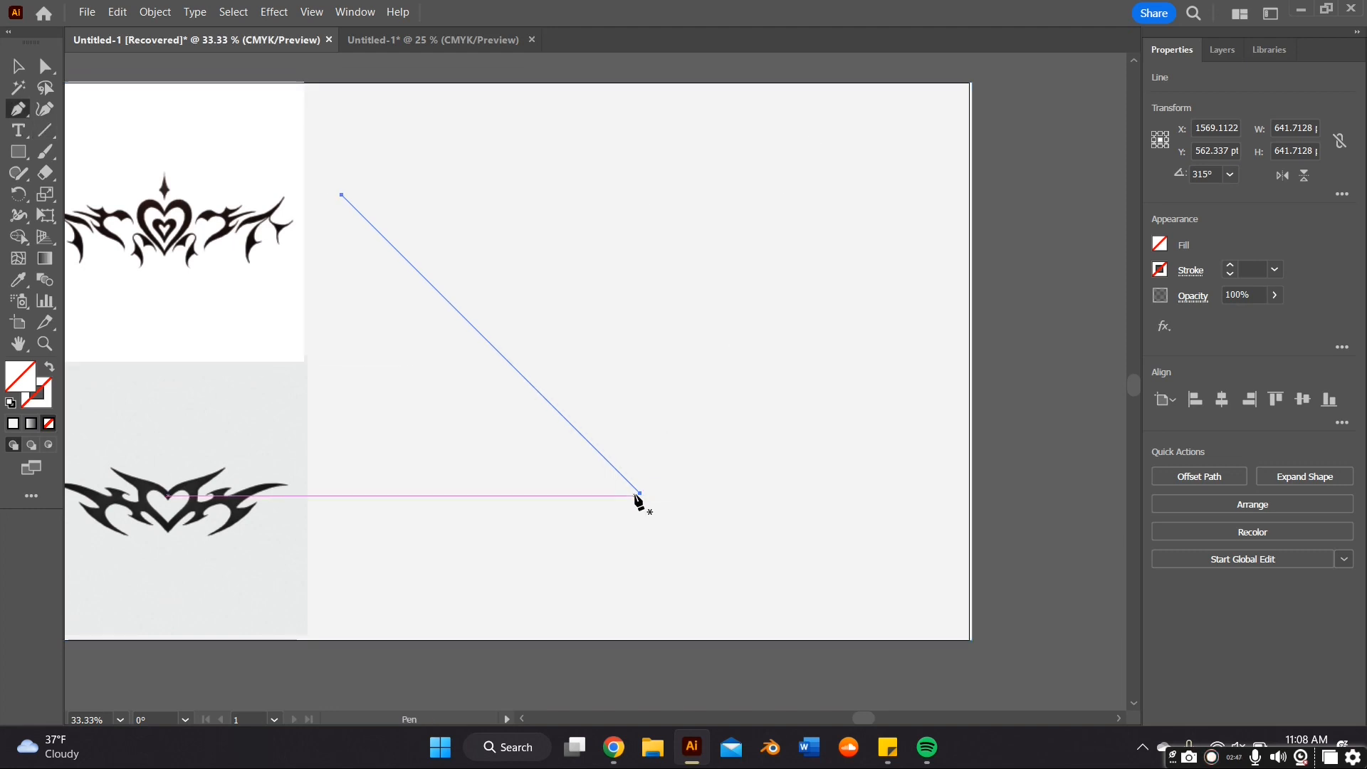
click(640, 491)
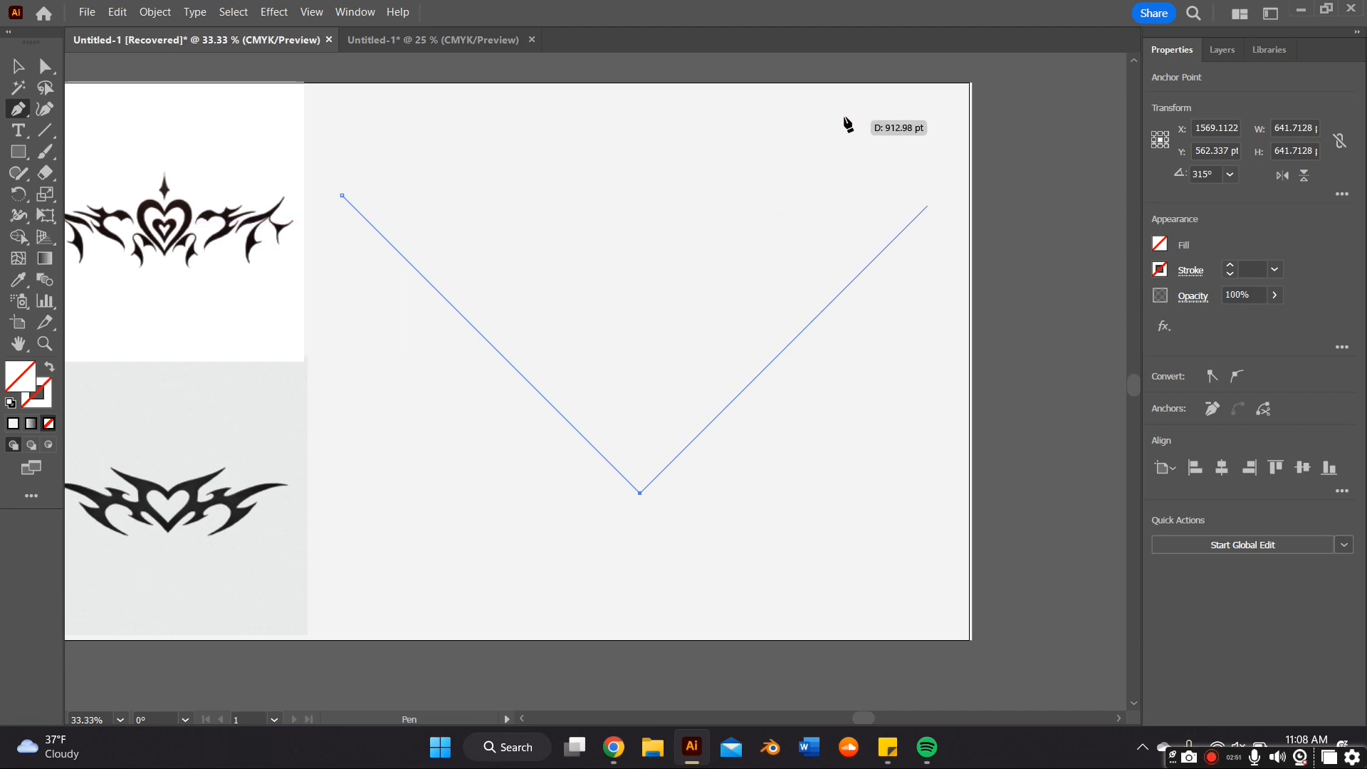
click(936, 195)
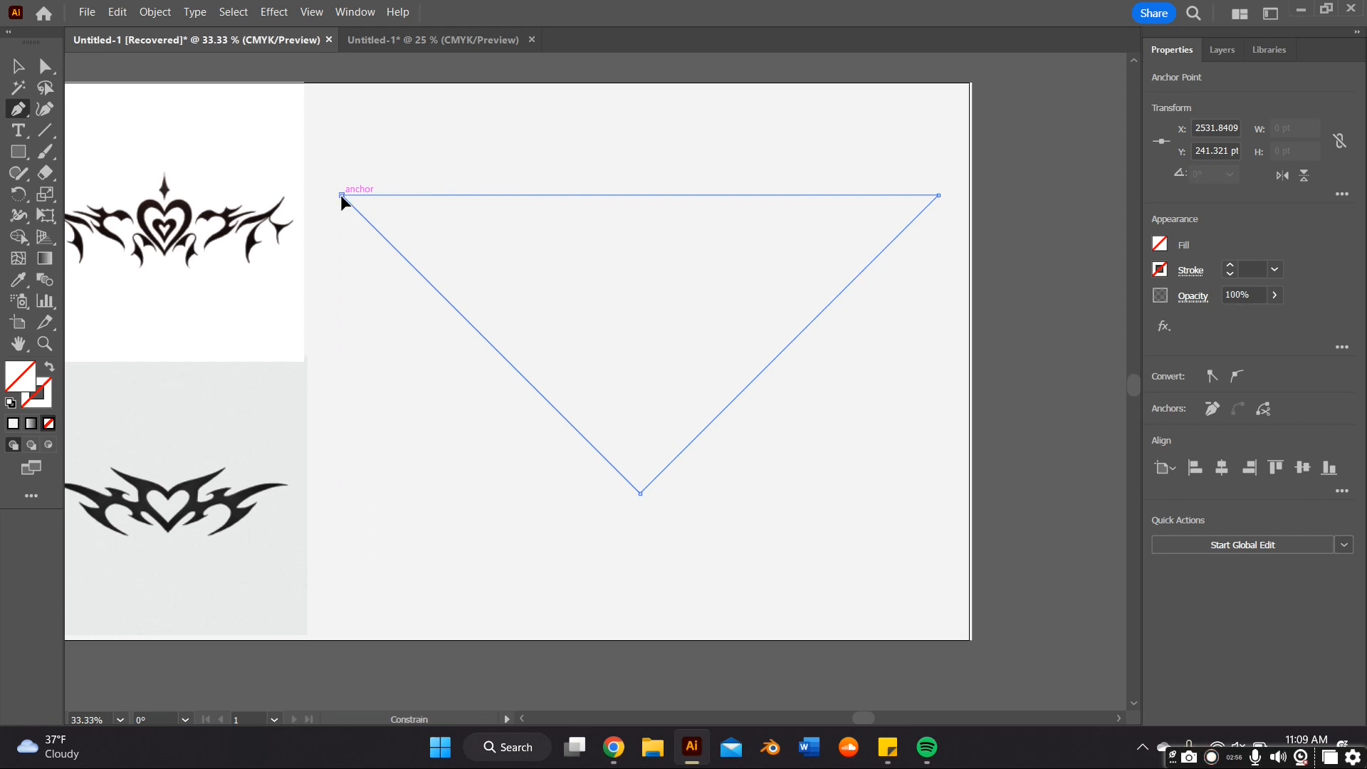
Close the triangle path and give it a thick 5 pt purple stroke
click(341, 198)
click(18, 66)
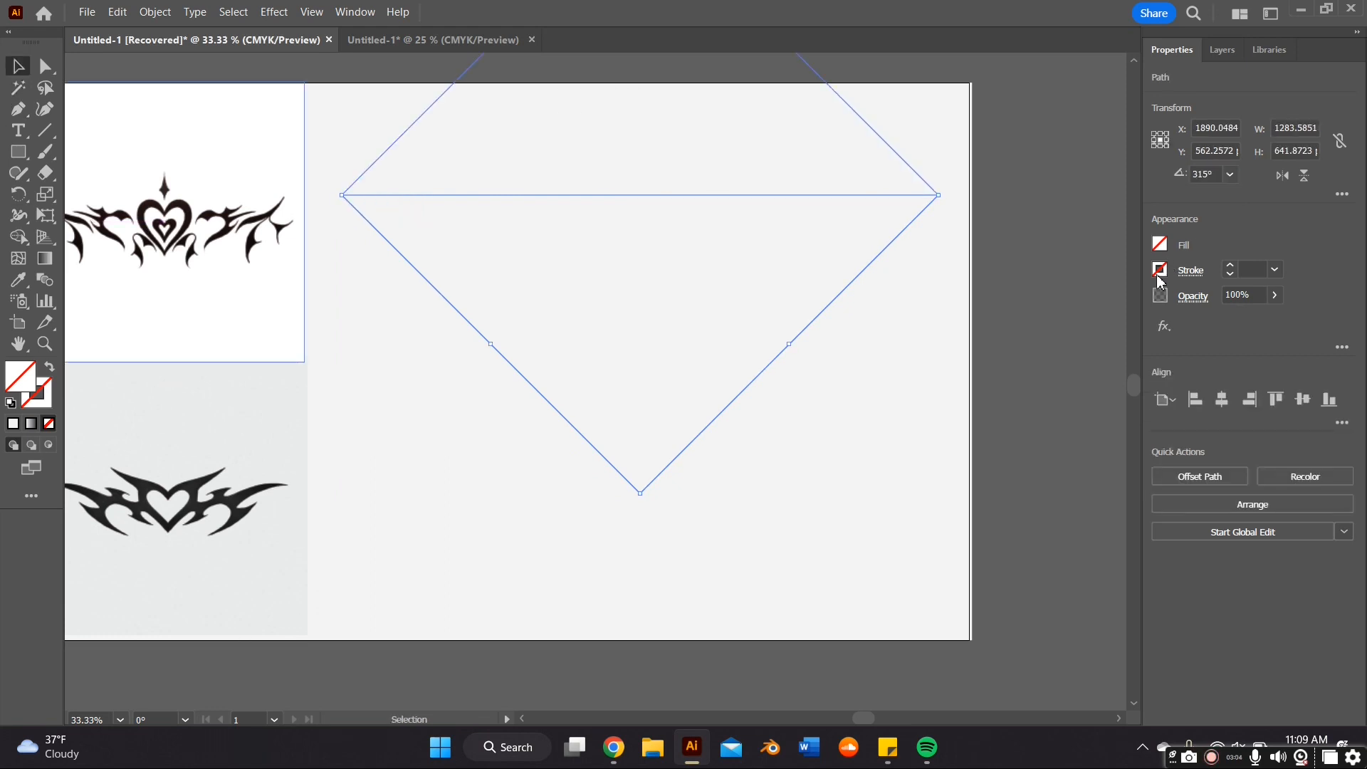
click(1160, 269)
click(1112, 350)
click(1198, 221)
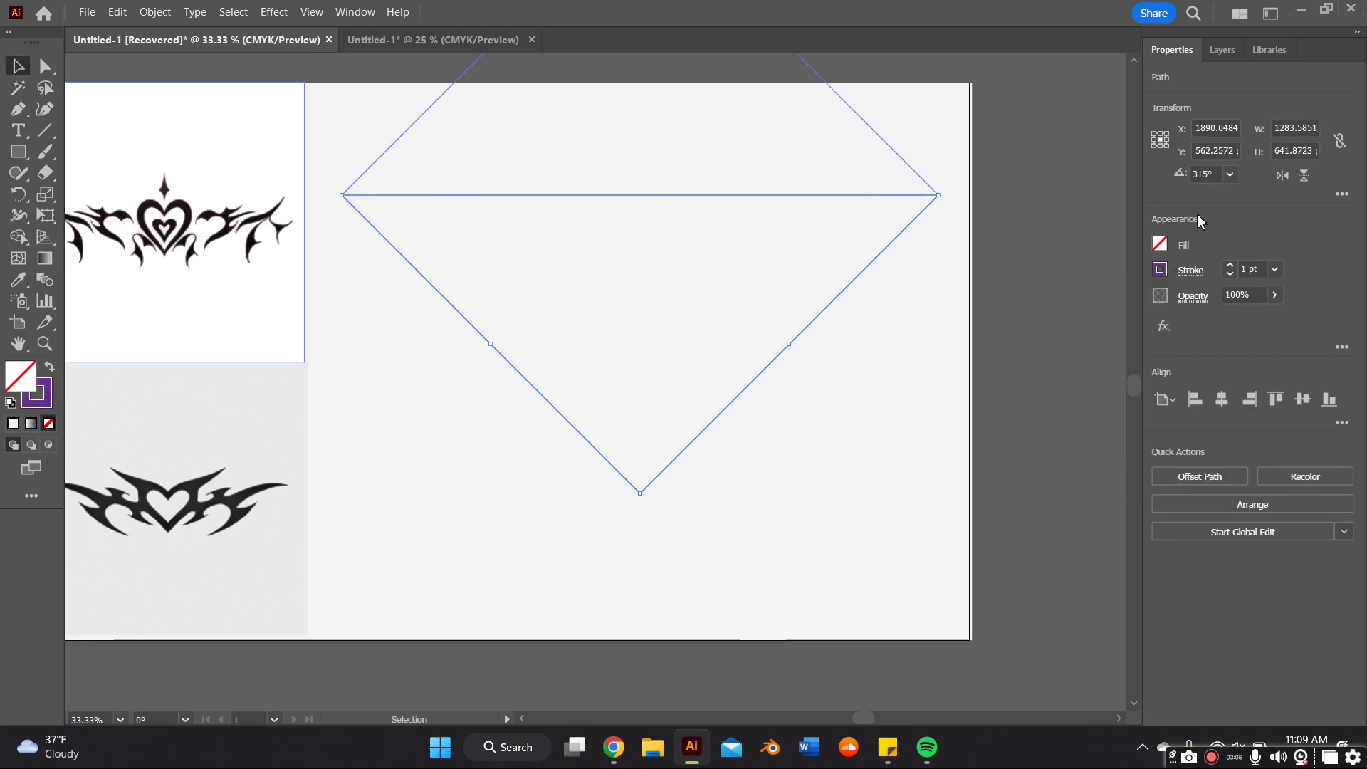
click(1229, 265)
click(929, 331)
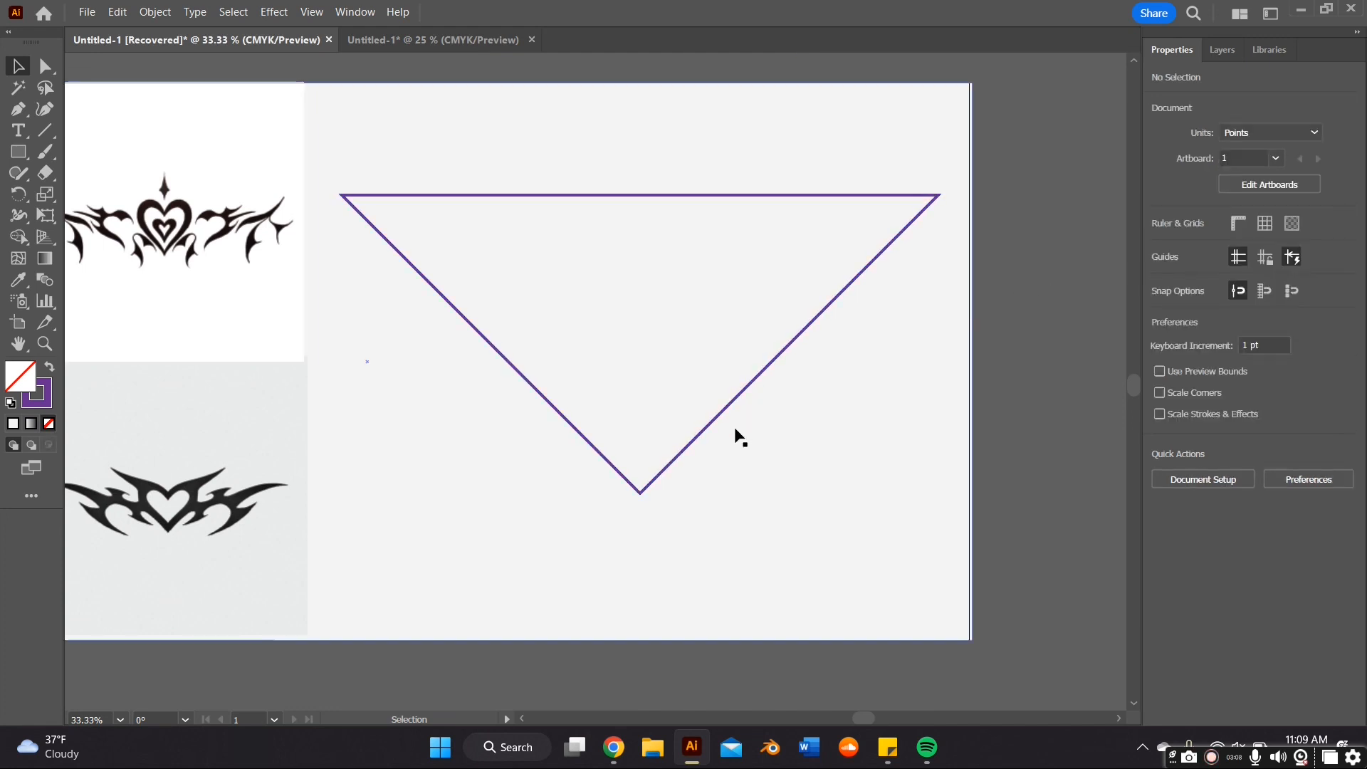
Expand the triangle's fill and stroke into outlines via Object > Expand
click(699, 417)
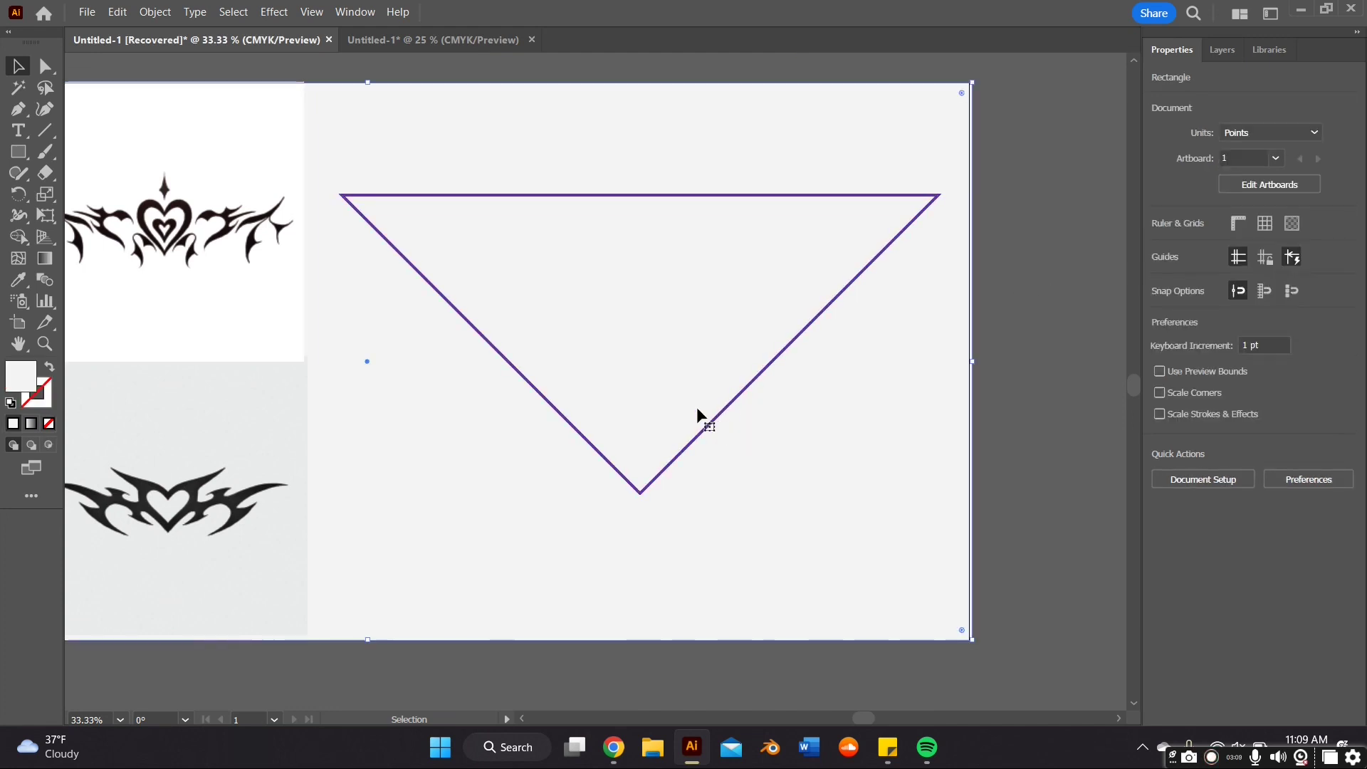
click(395, 193)
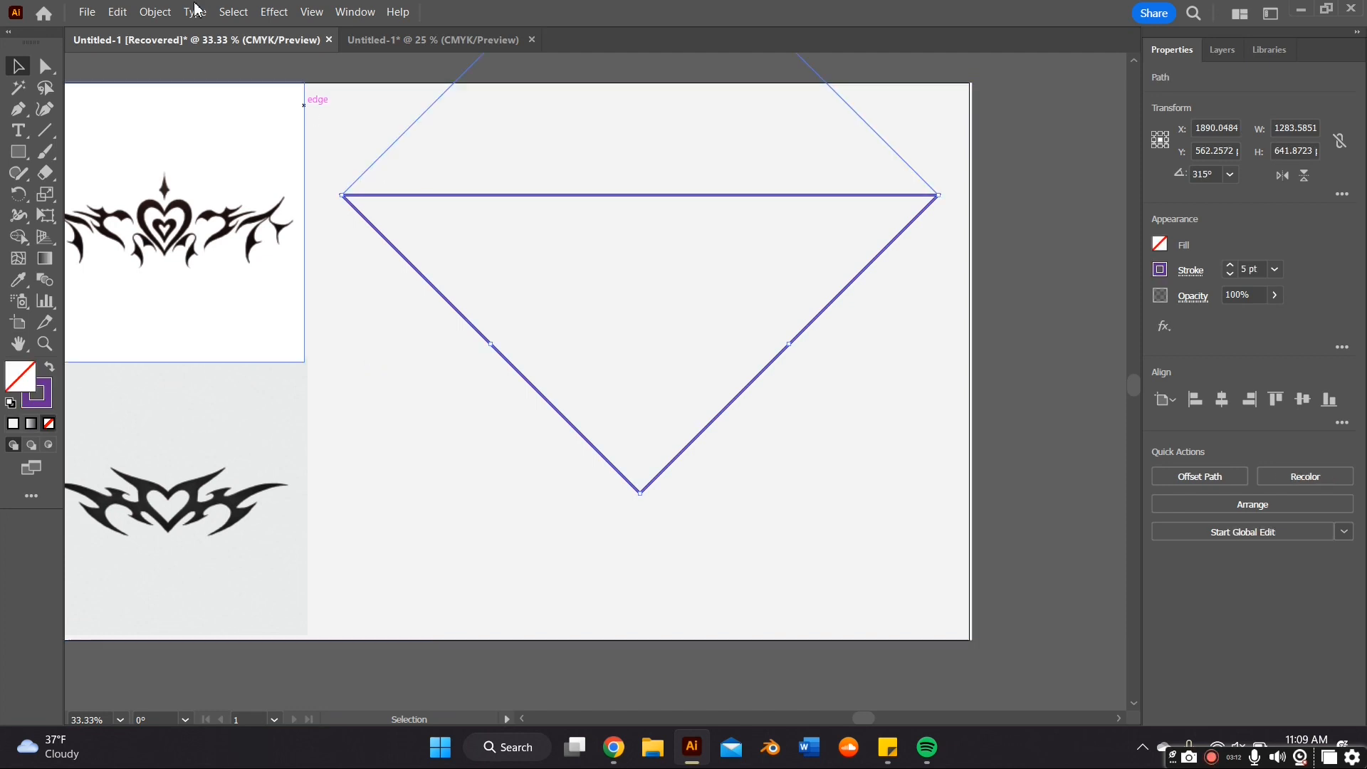
click(154, 12)
click(230, 214)
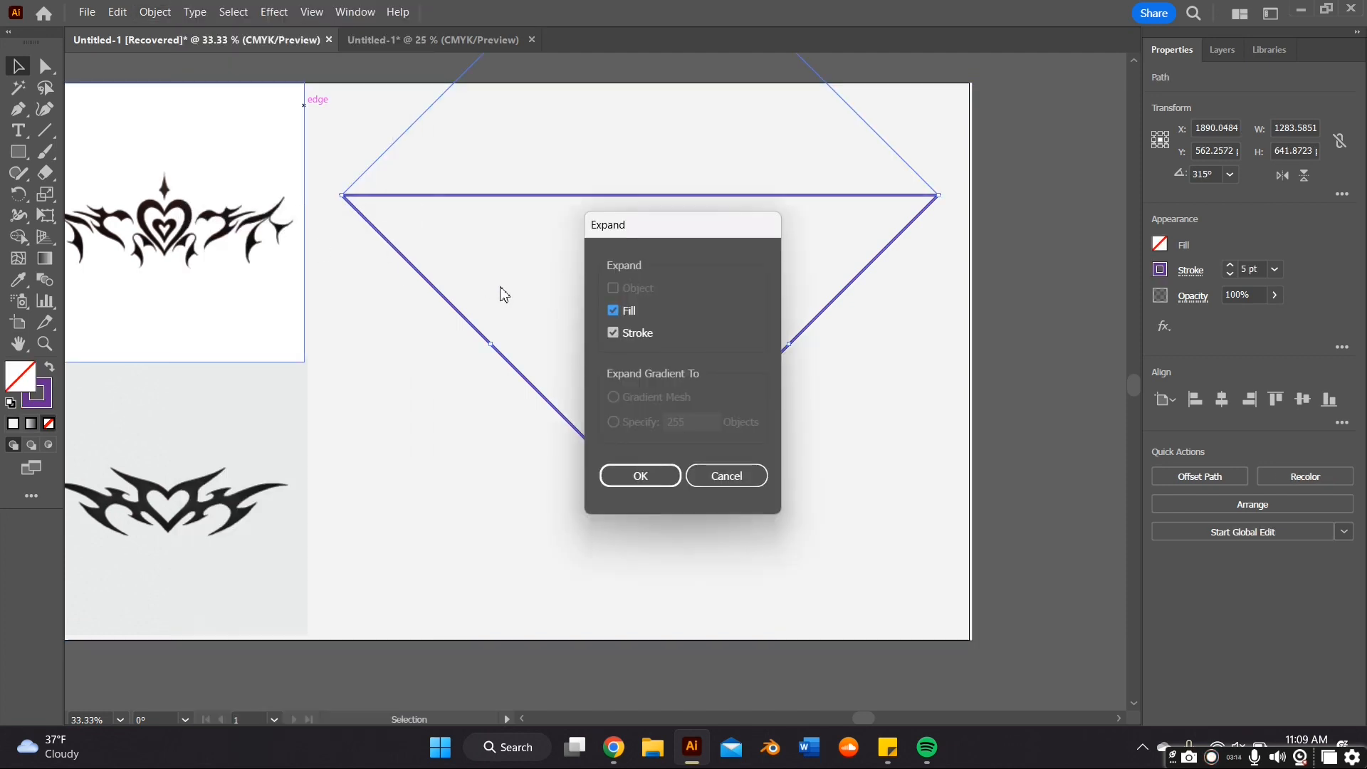
click(639, 475)
Flatten the triangle to about half its height, move it lower and centre it vertically
click(969, 314)
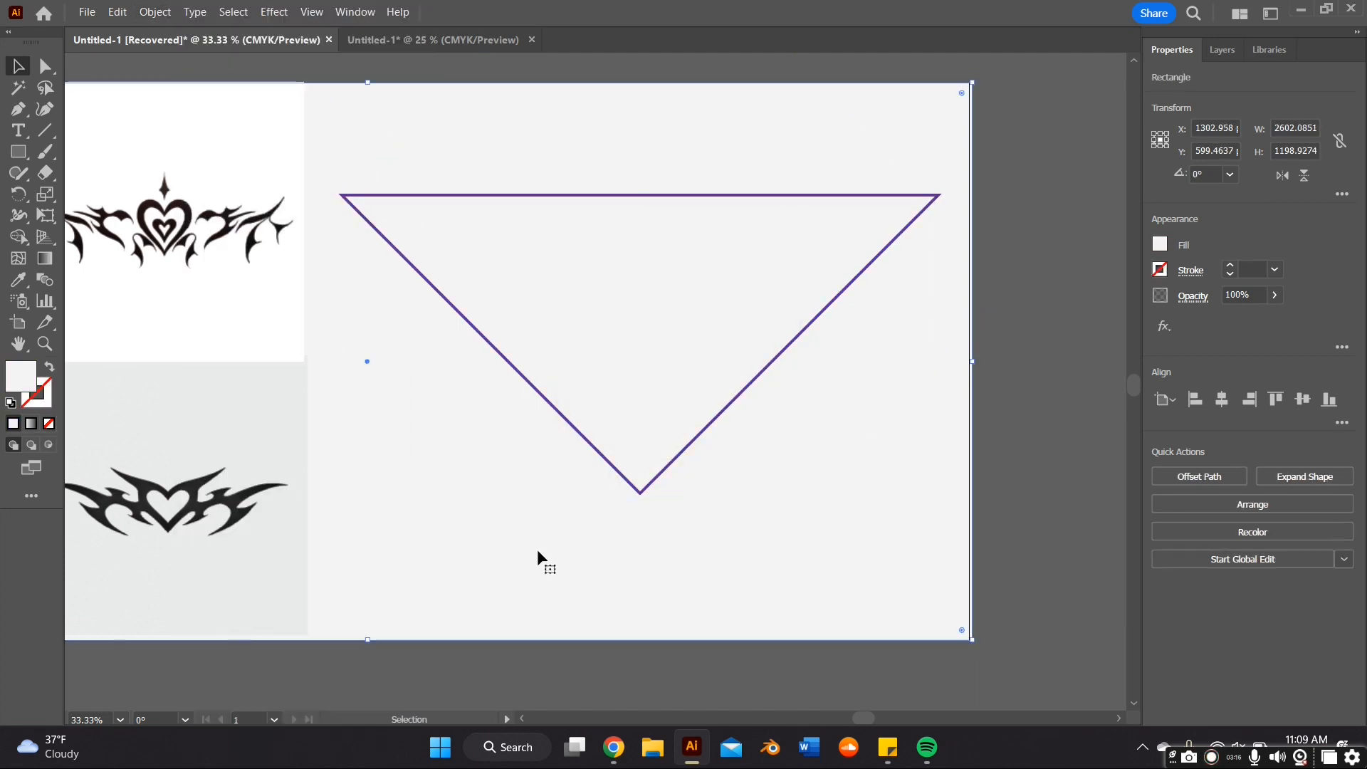
click(634, 491)
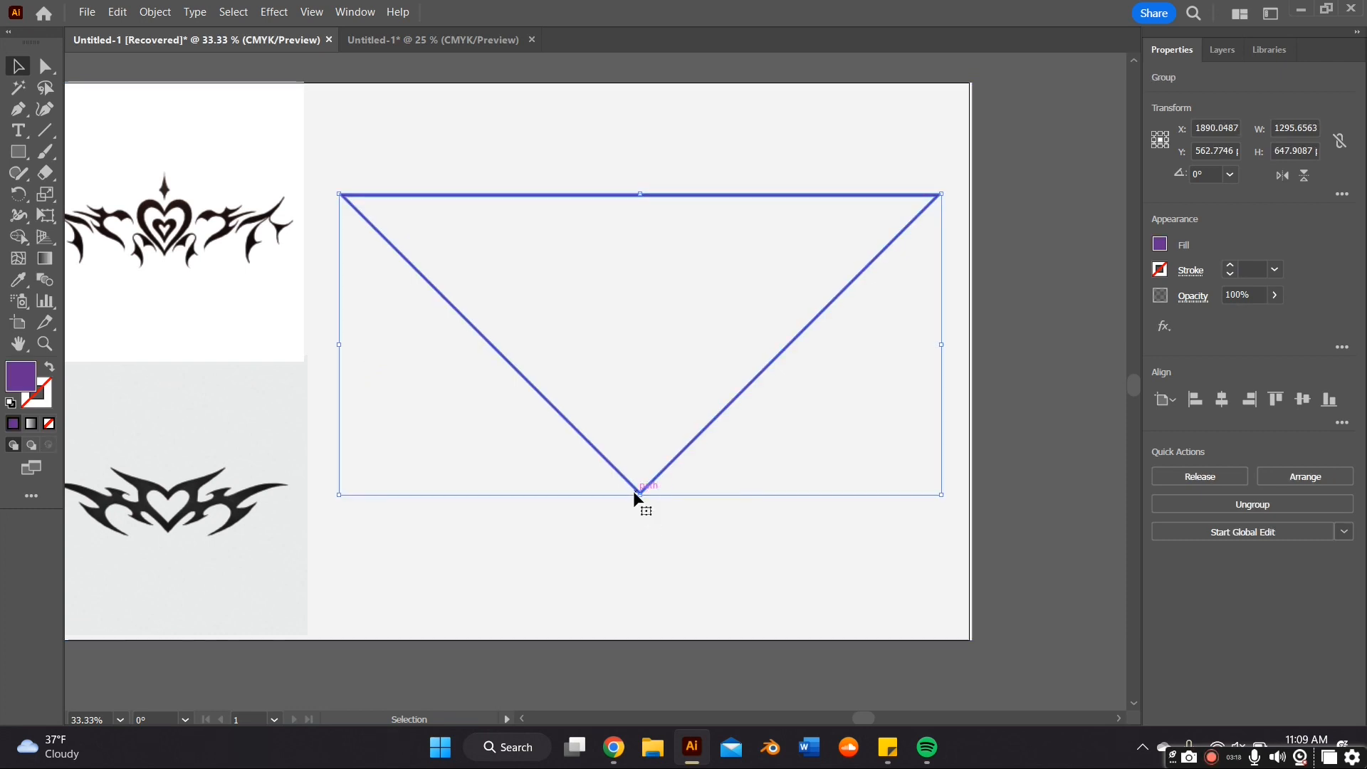
drag(641, 495, 617, 346)
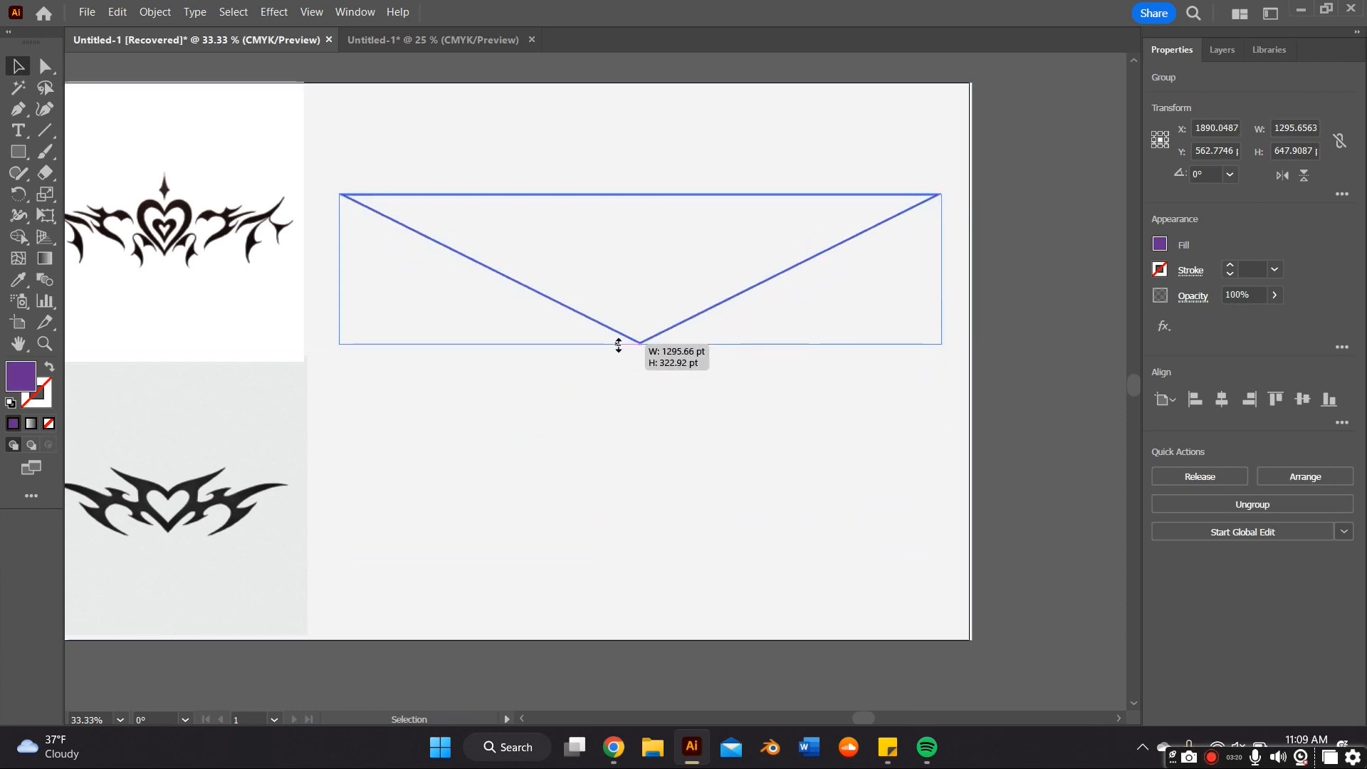
drag(652, 335, 648, 450)
click(1288, 401)
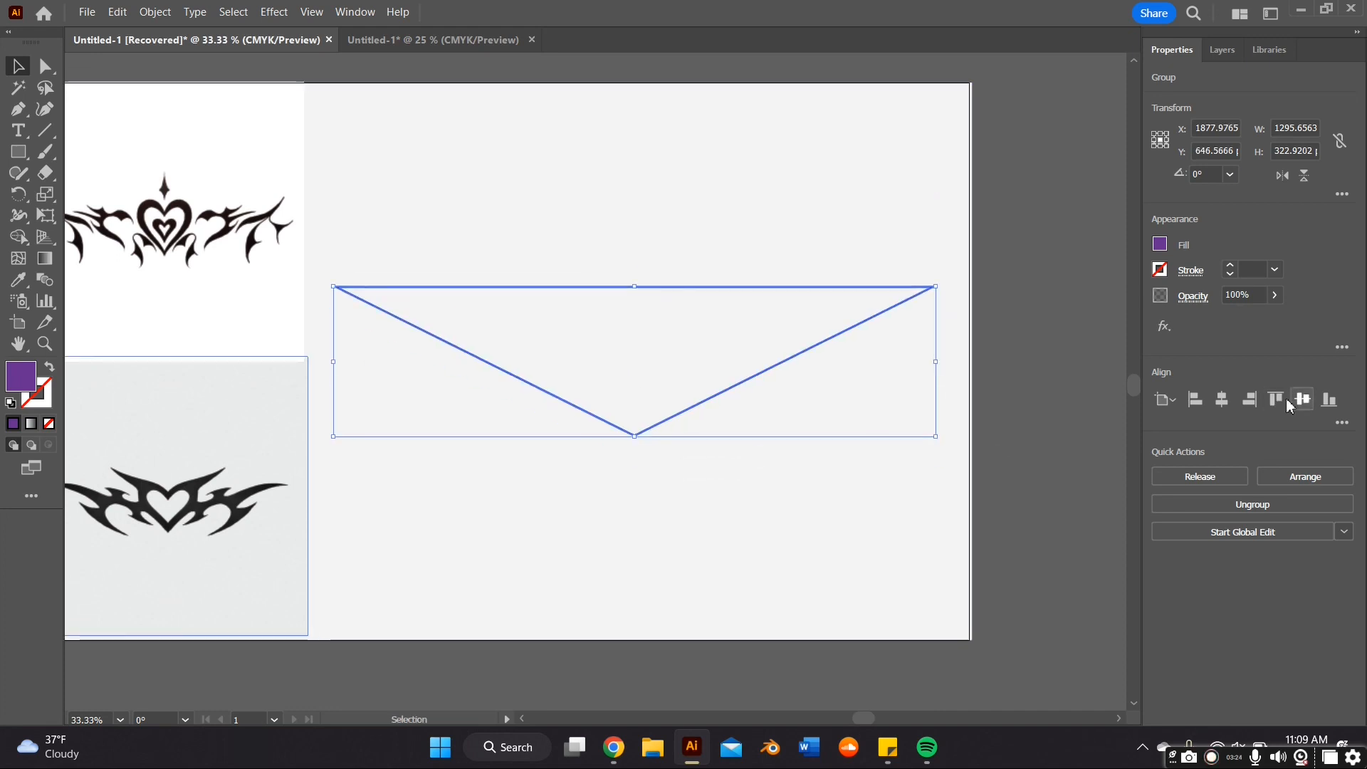
click(1025, 386)
scroll(725, 500, right, 3)
Narrow the background rectangle, then widen the artboard to the right with Shift+O
click(939, 345)
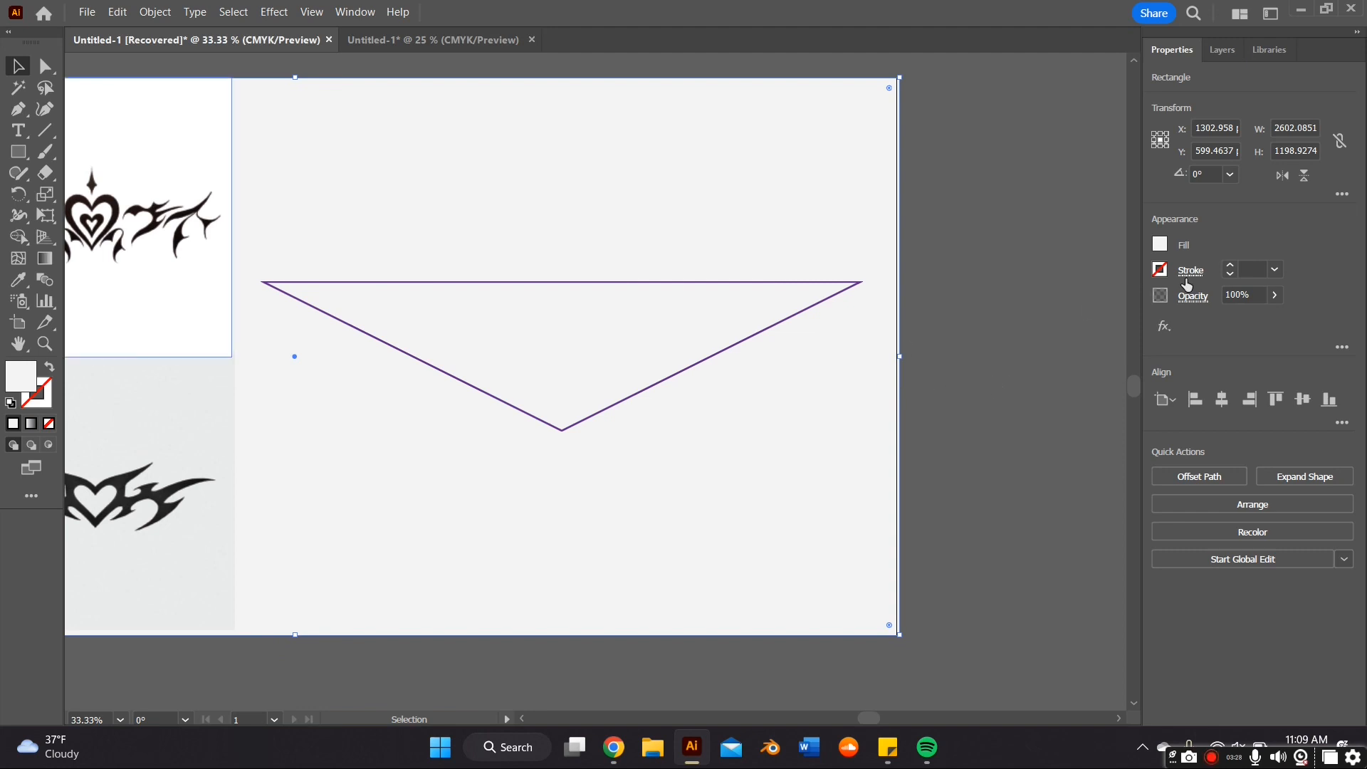
drag(902, 359, 817, 376)
click(905, 368)
key(shift+o)
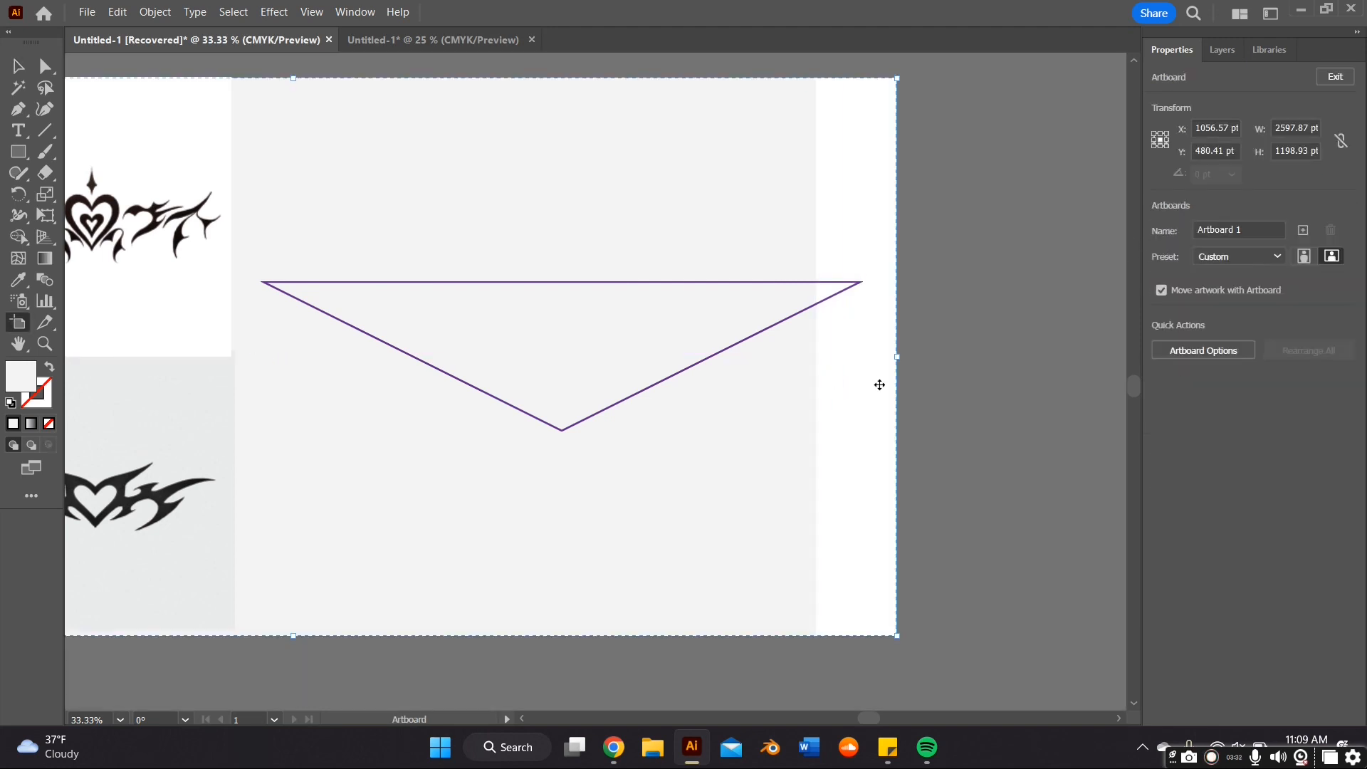
drag(897, 354, 1122, 364)
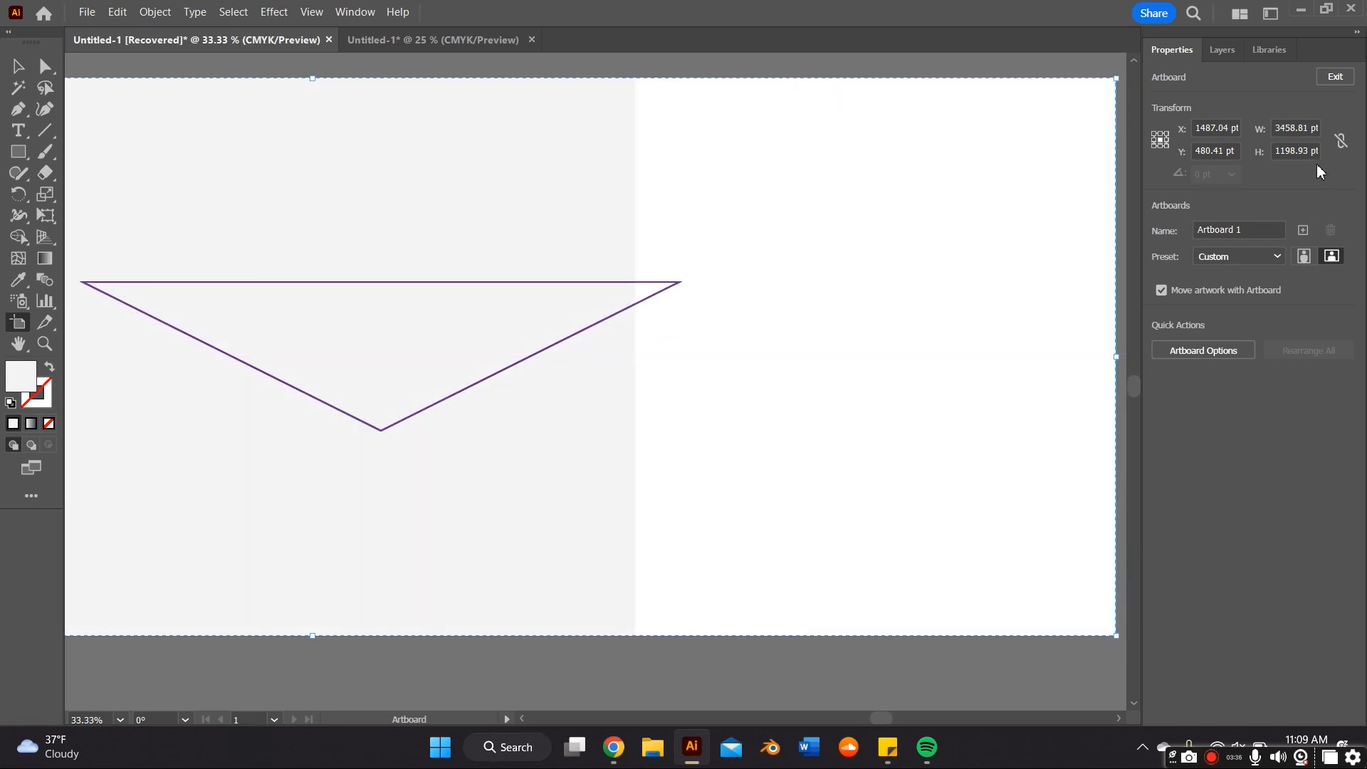
click(1341, 81)
Stretch the background rectangle across the wider artboard and isolate the triangle group
click(634, 368)
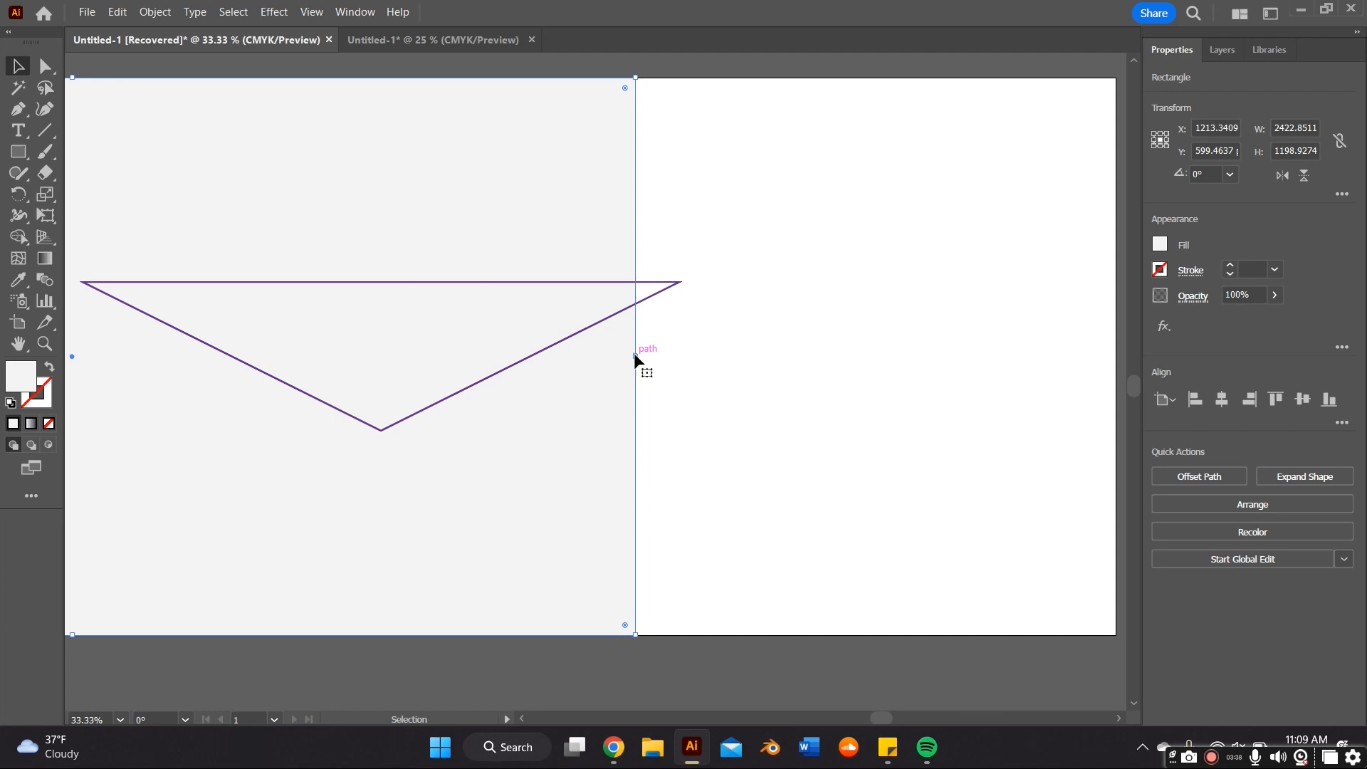
drag(634, 361, 1122, 422)
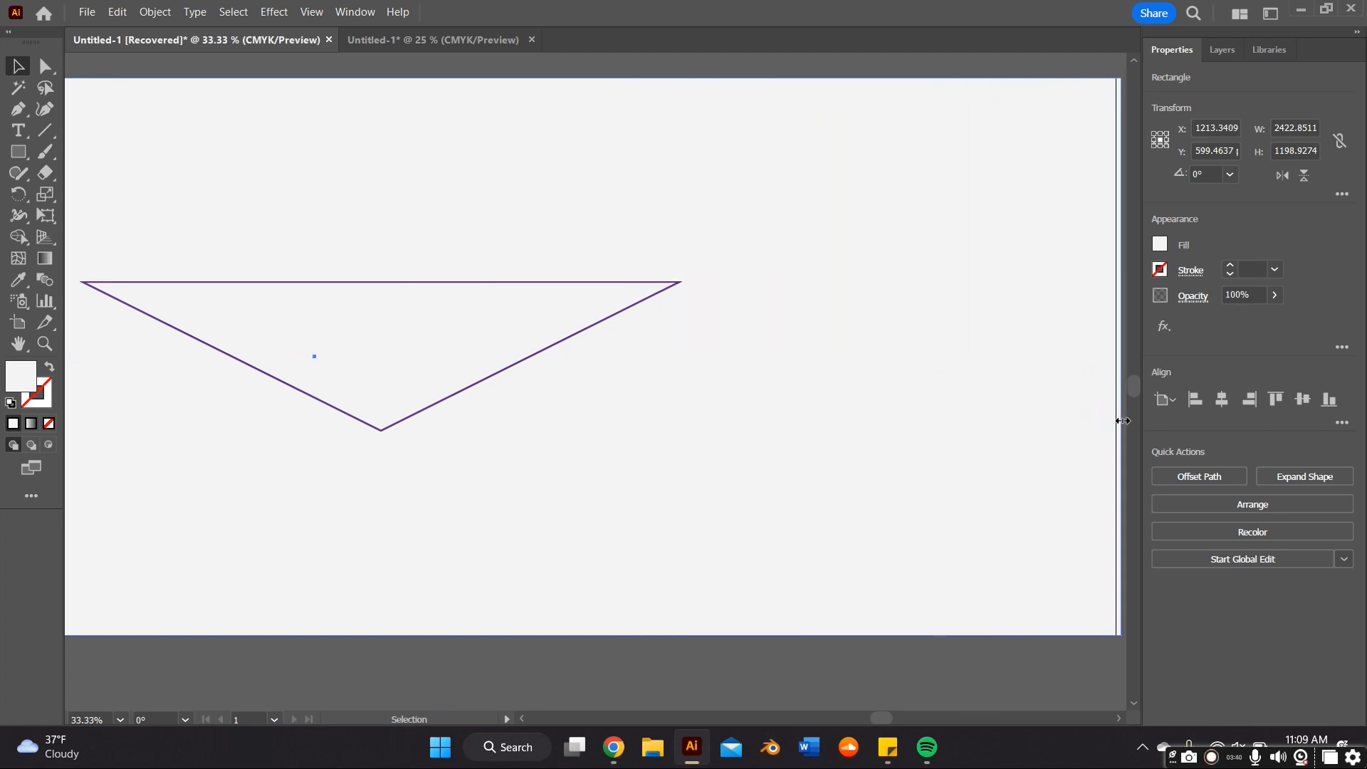
space+drag(753, 426, 832, 413)
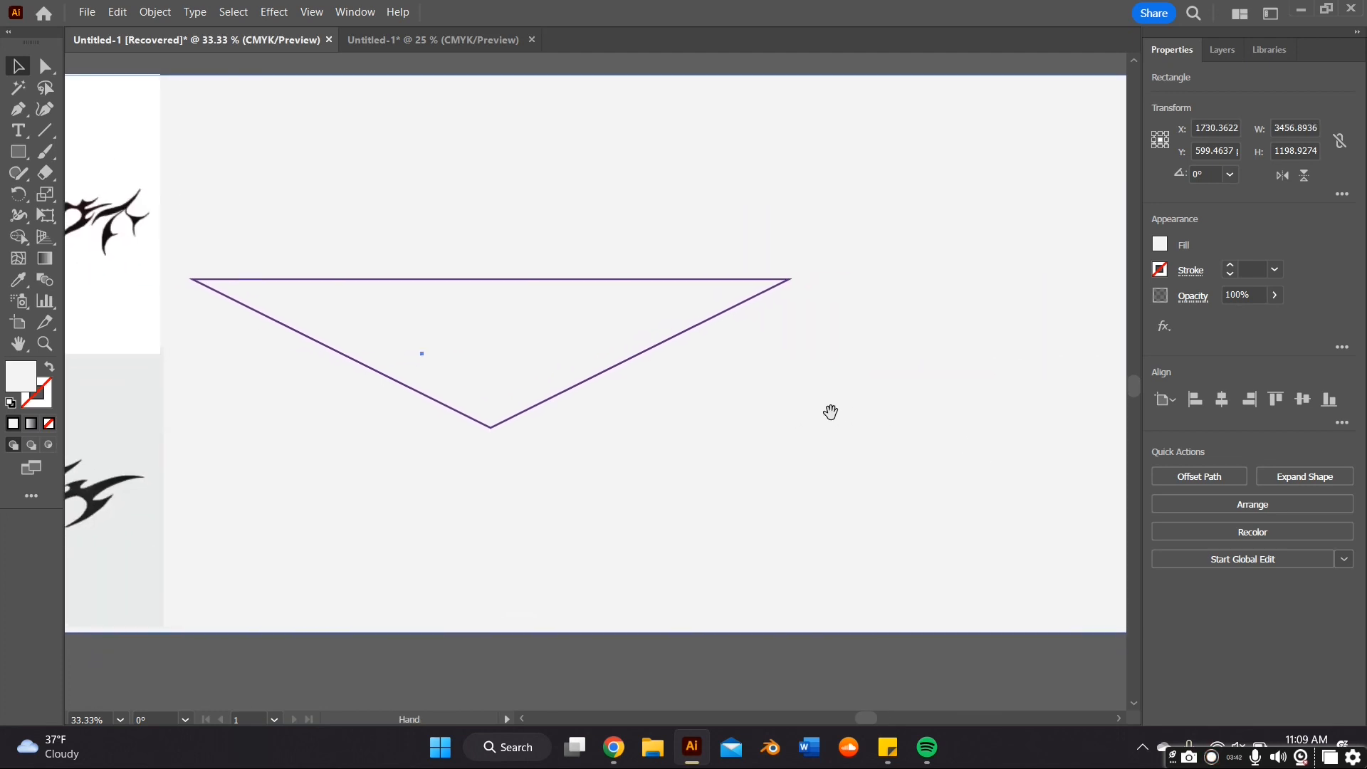
double_click(565, 393)
click(664, 397)
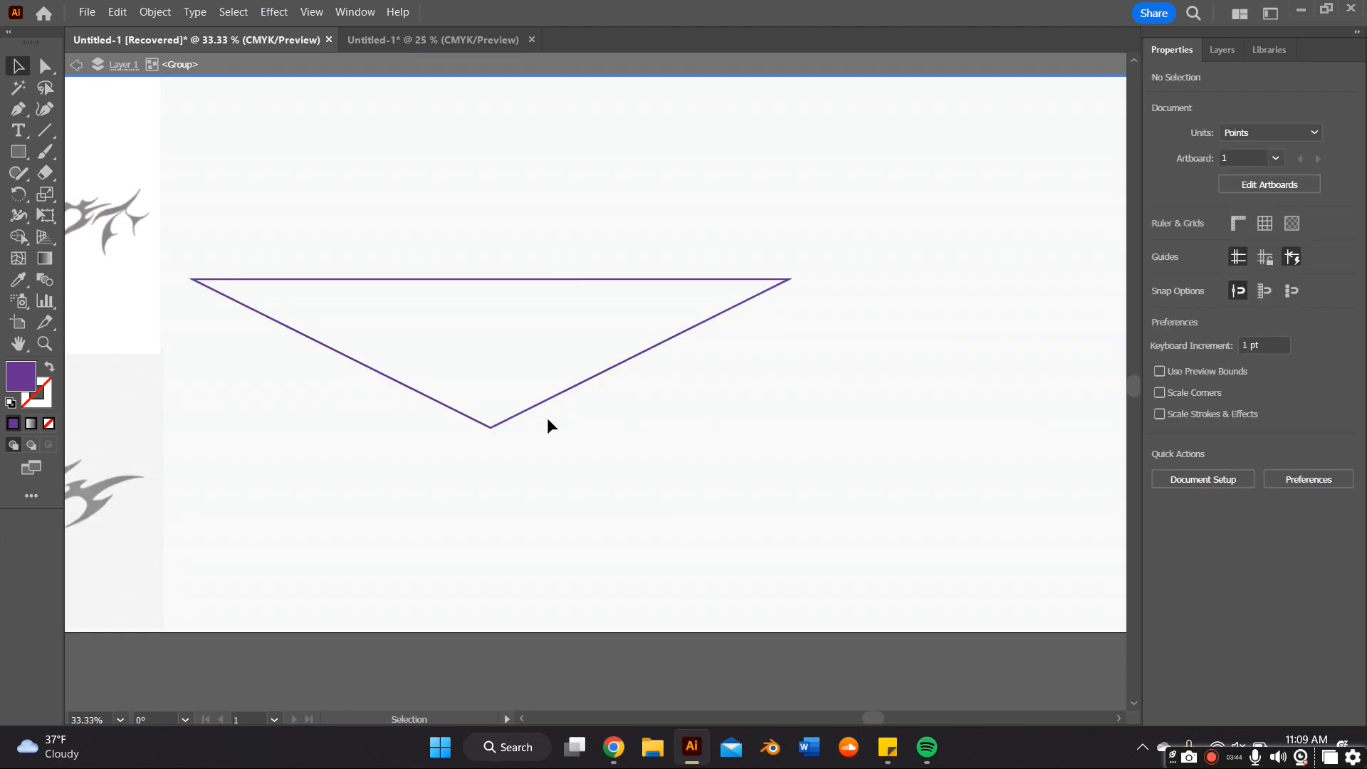
click(494, 433)
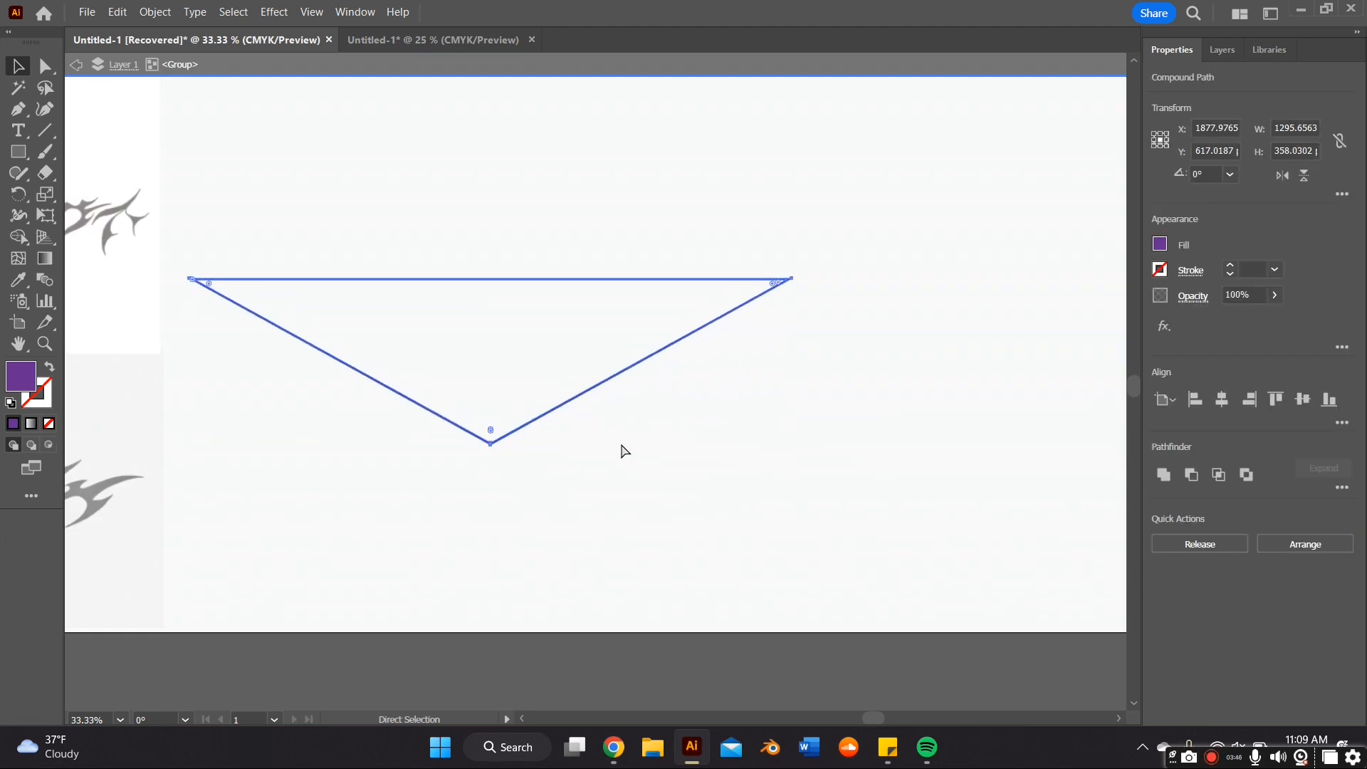
click(626, 416)
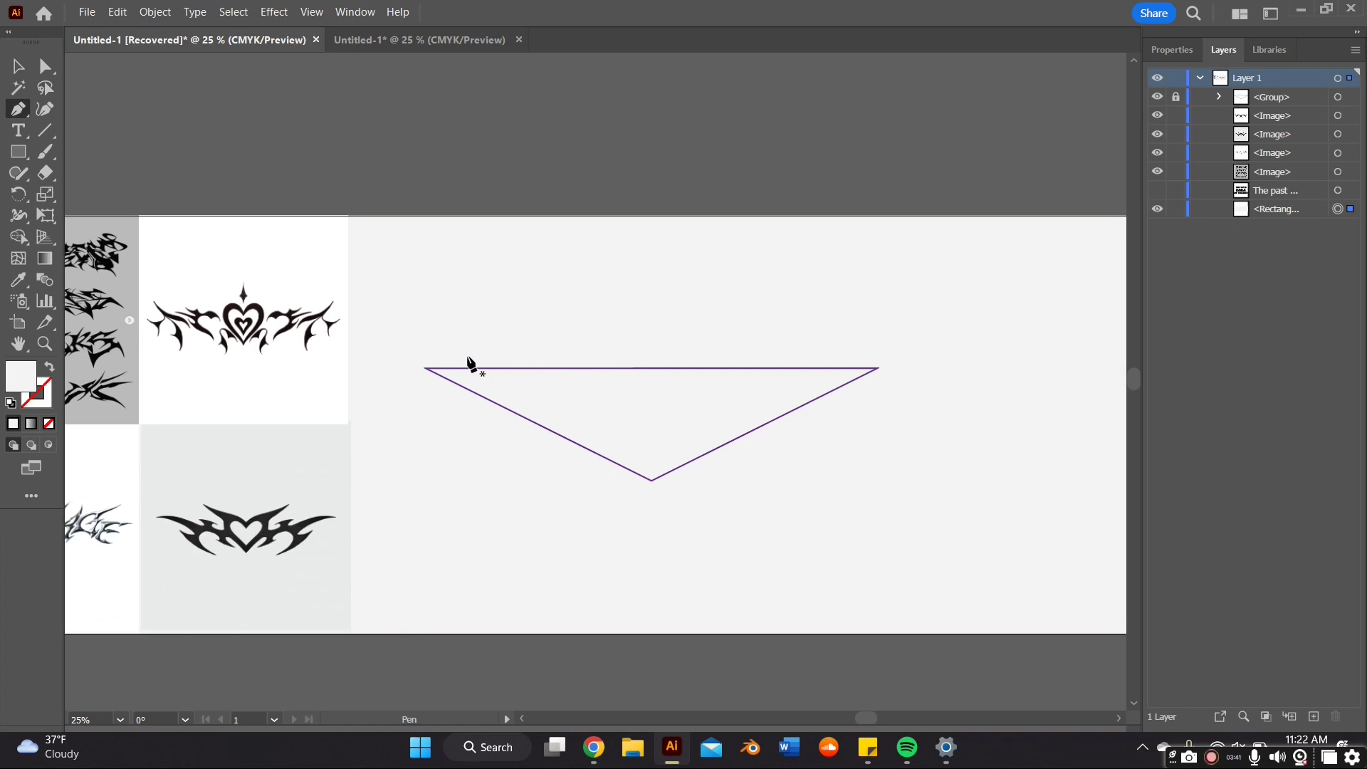
Start a curved path above the triangle's left corner and shape it with the Curvature tool
click(470, 361)
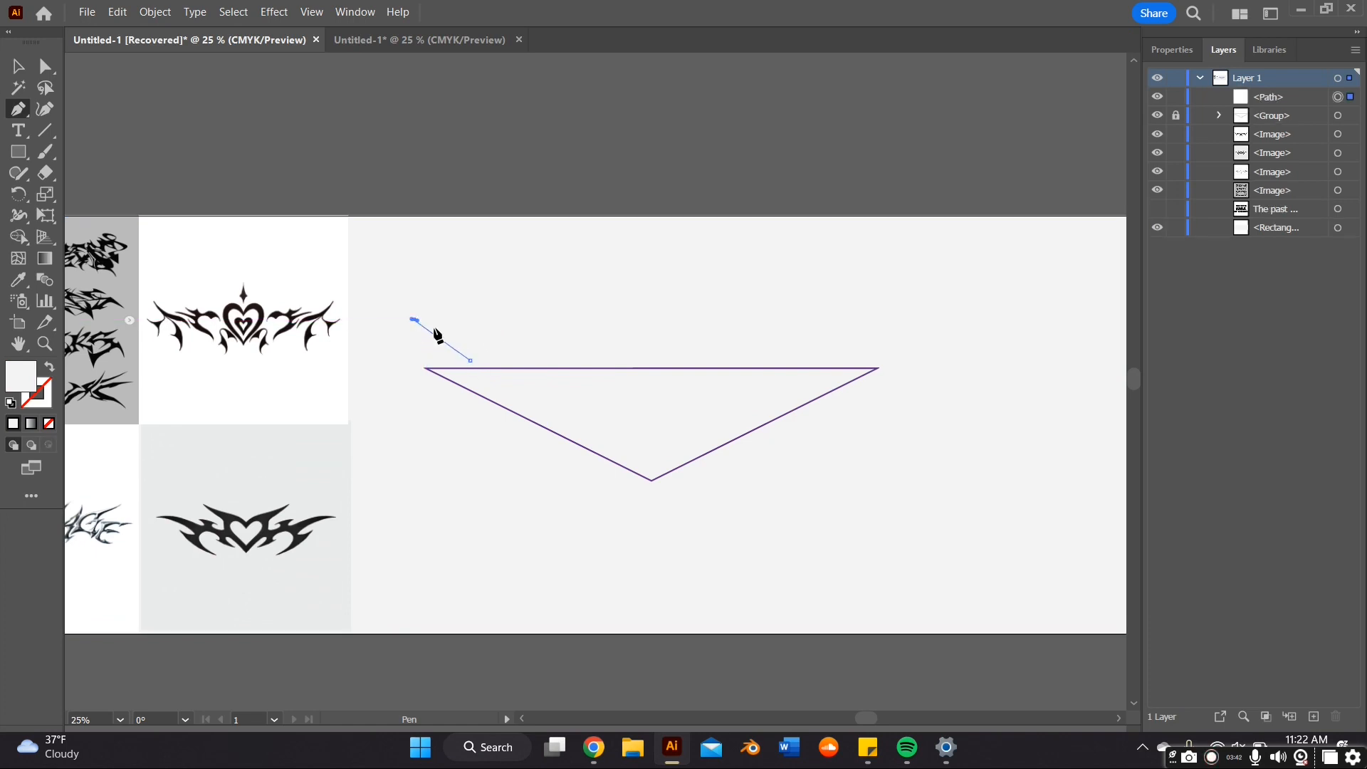
drag(414, 321, 505, 368)
click(45, 107)
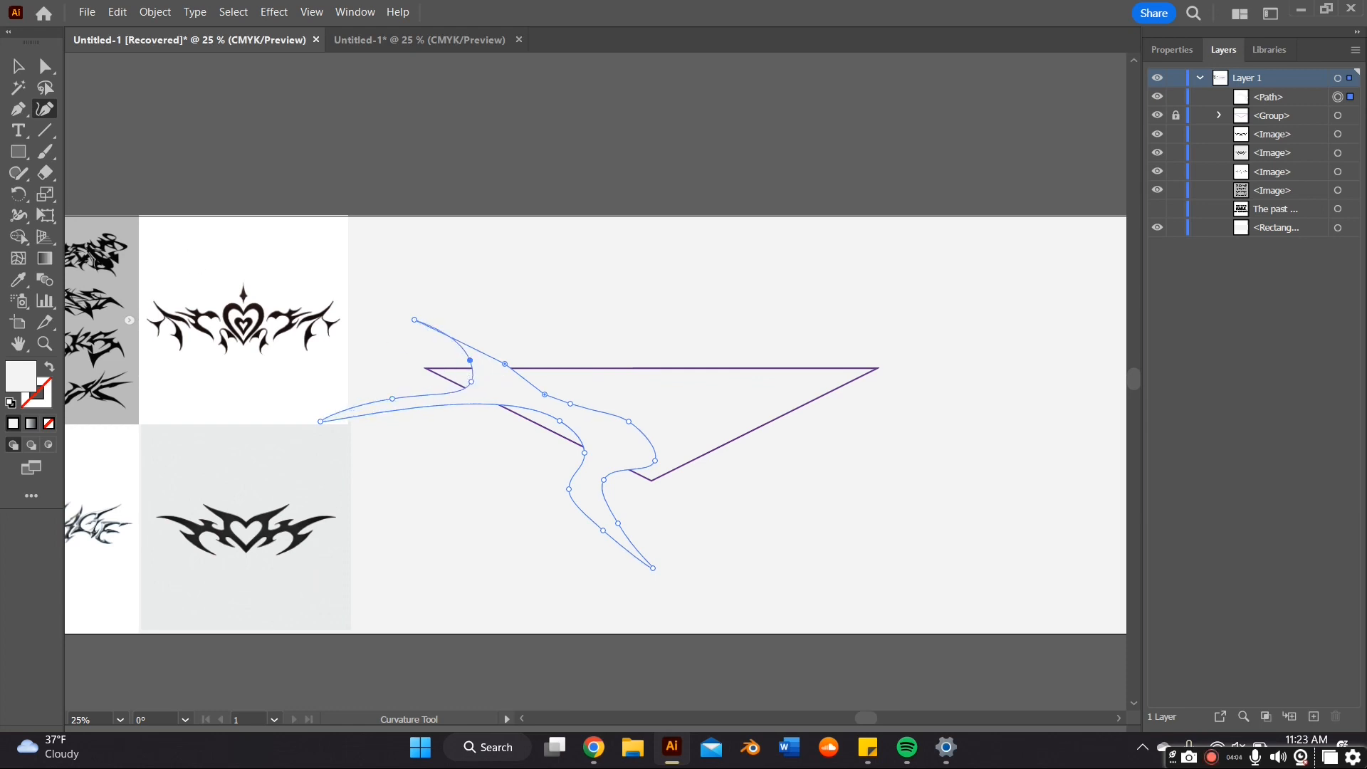
Exit isolation mode to show all artwork and select the new curvy swoosh path
click(20, 69)
click(684, 424)
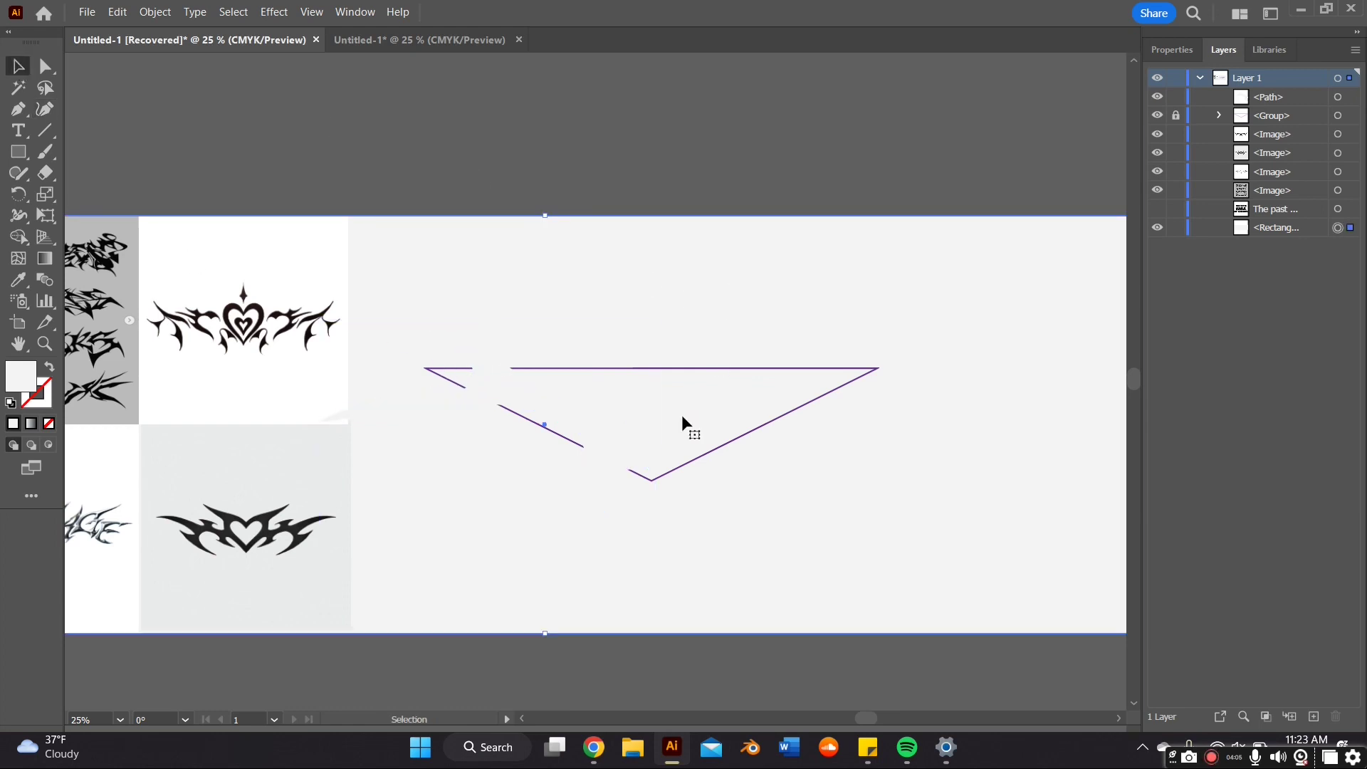
double_click(950, 403)
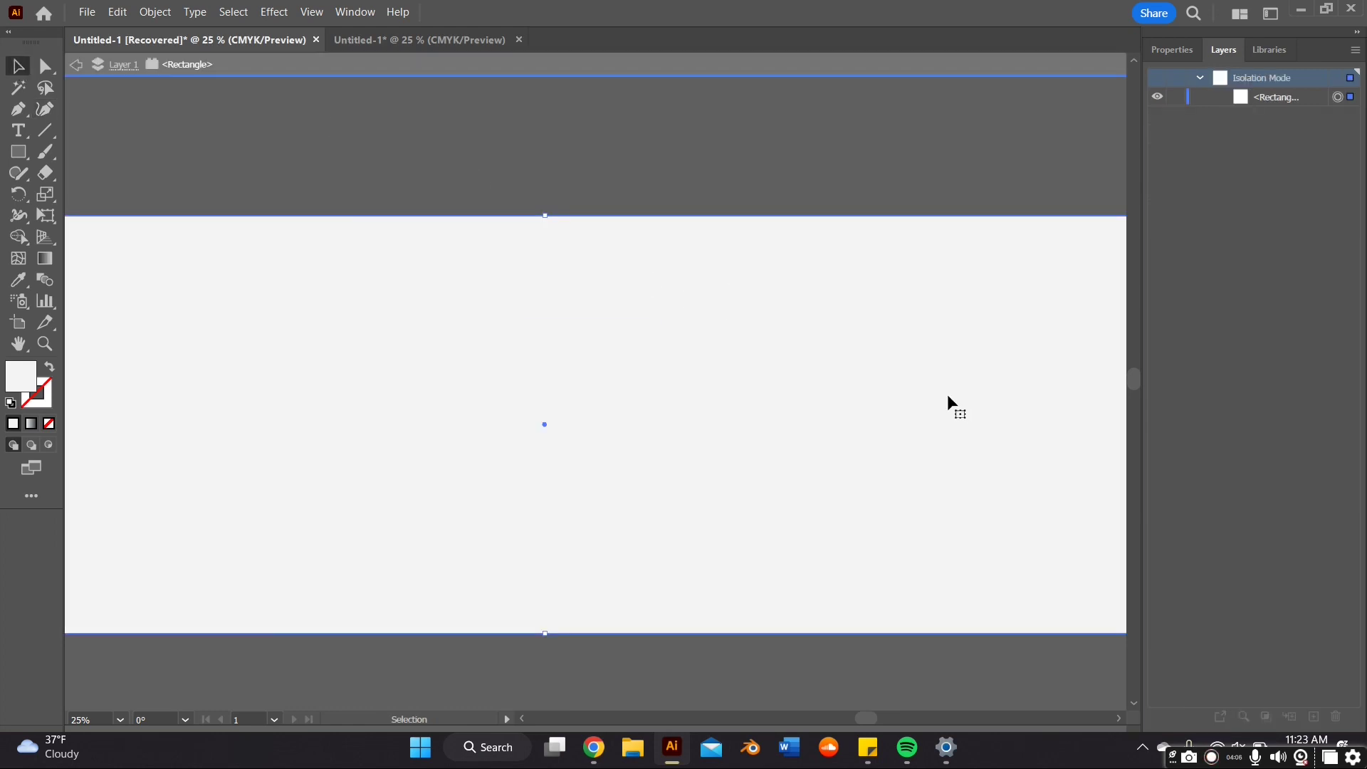
double_click(635, 188)
click(621, 464)
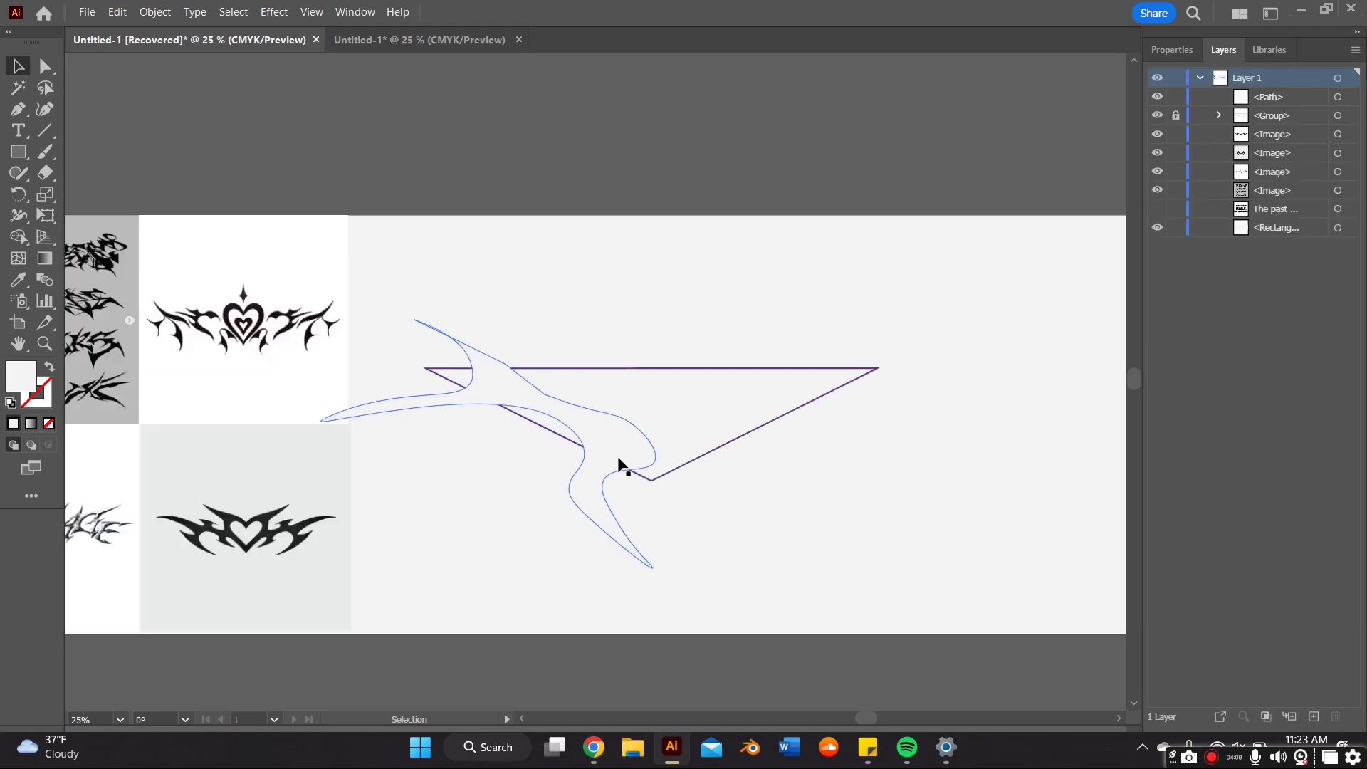
Fill the swoosh shape with orange from the Properties swatches
click(1171, 51)
click(1159, 246)
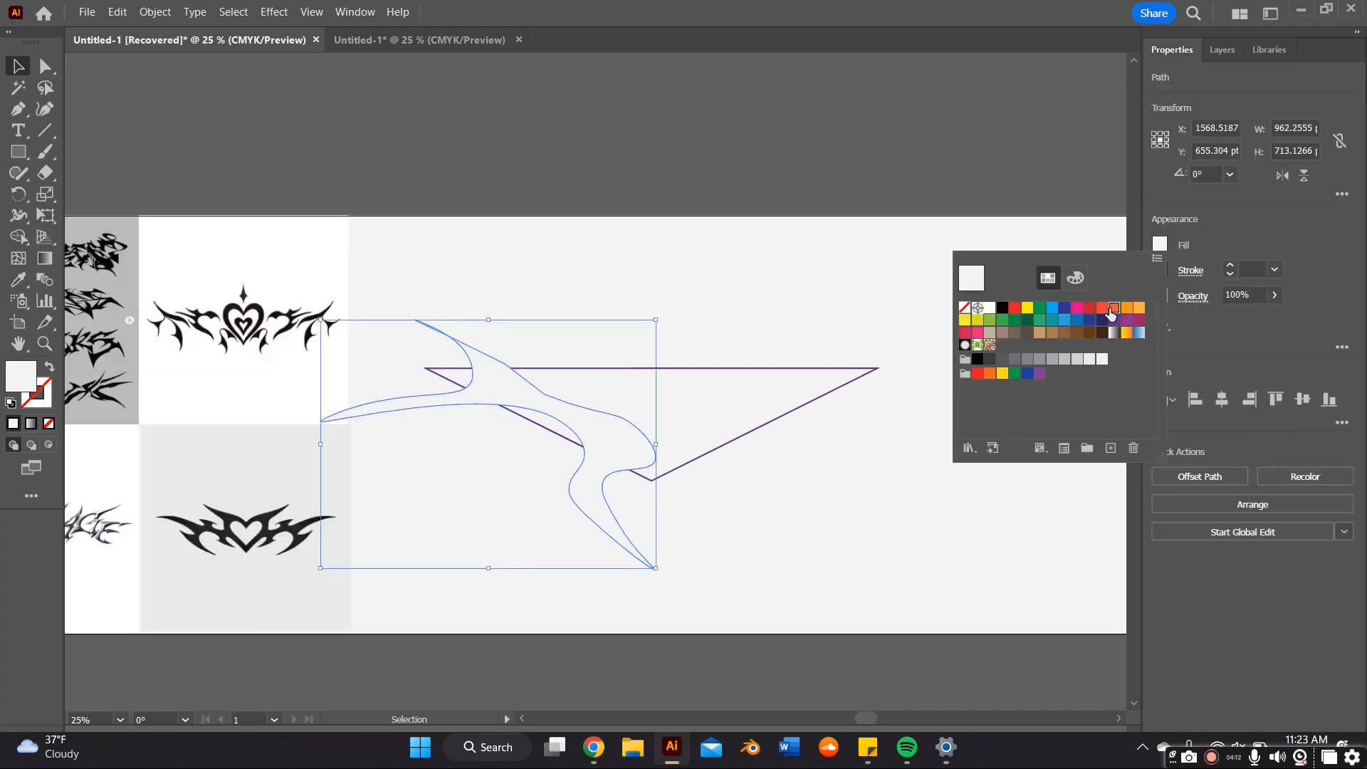
click(1112, 311)
right_click(625, 441)
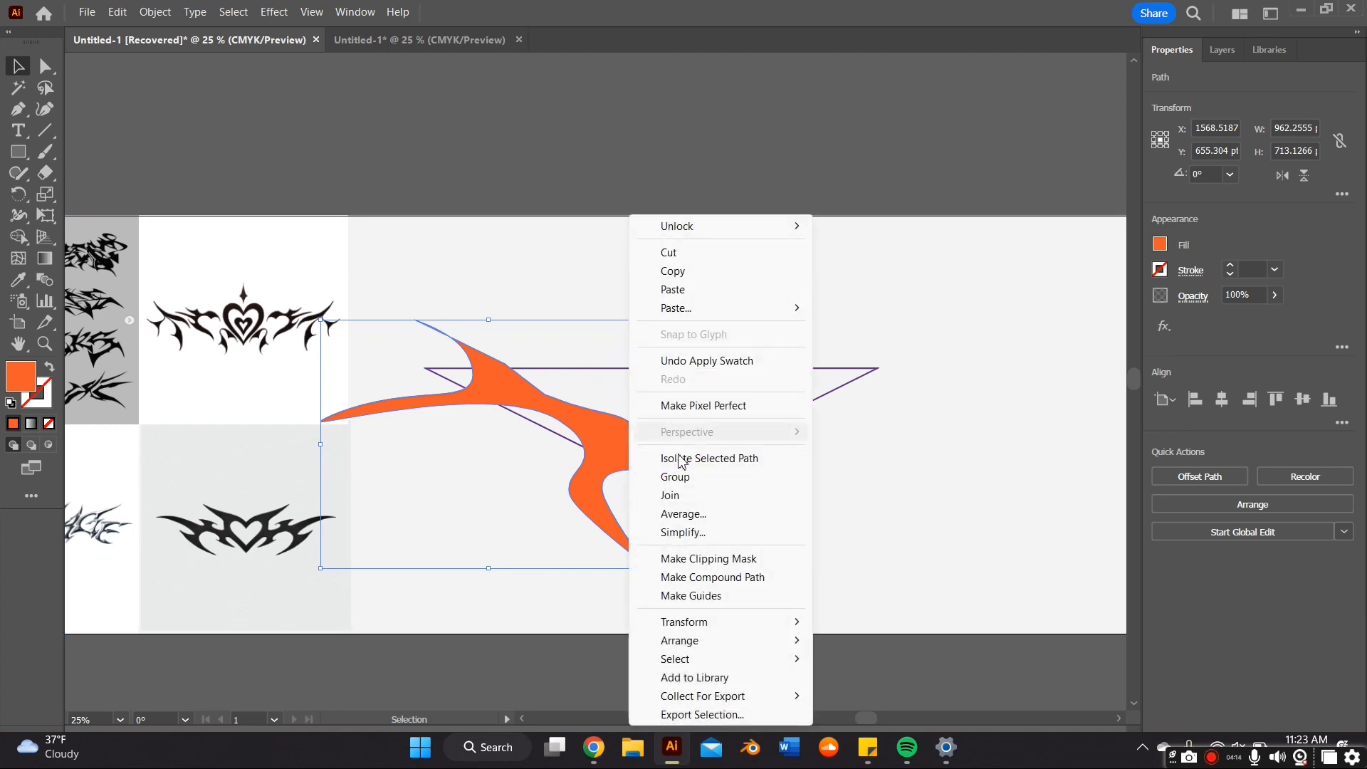
click(680, 532)
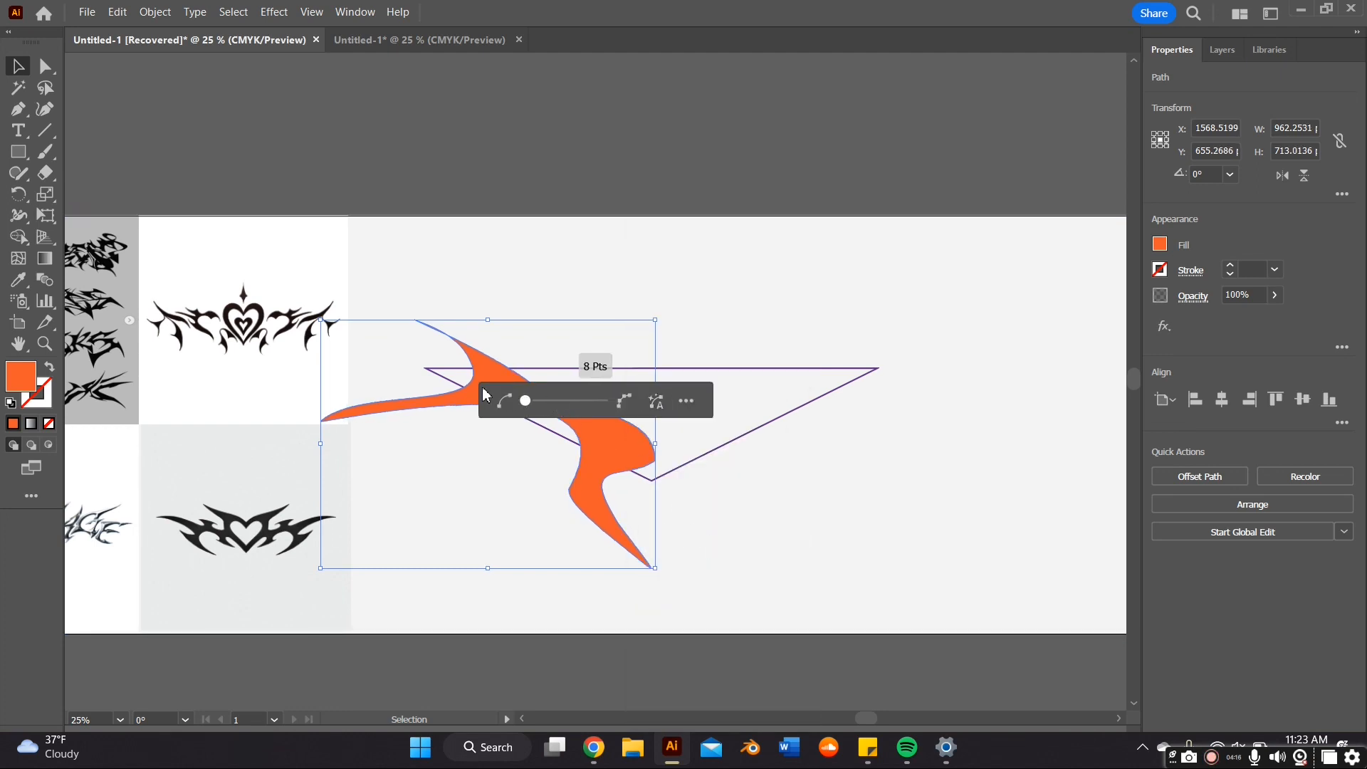
Adjust anchors along the orange wing's curve with Direct Selection, undoing one tweak
key(a)
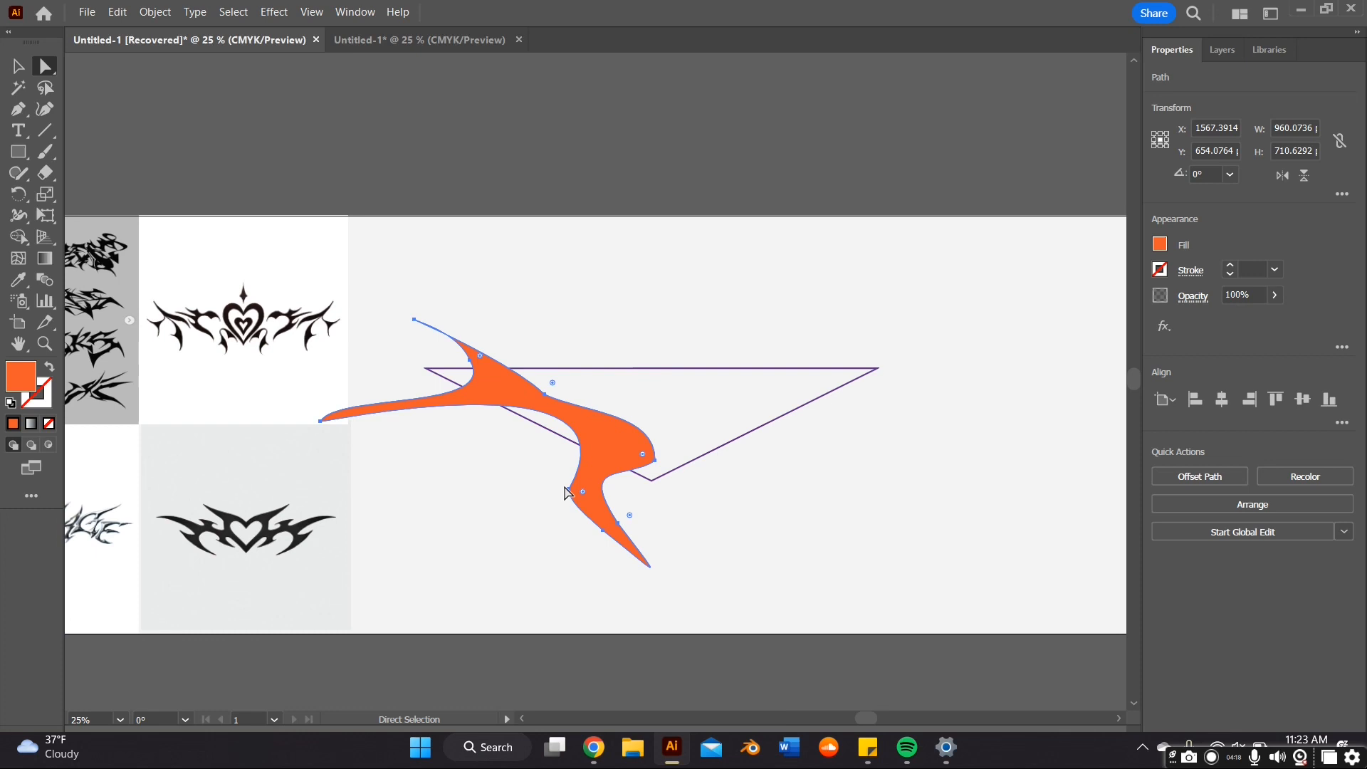
click(573, 494)
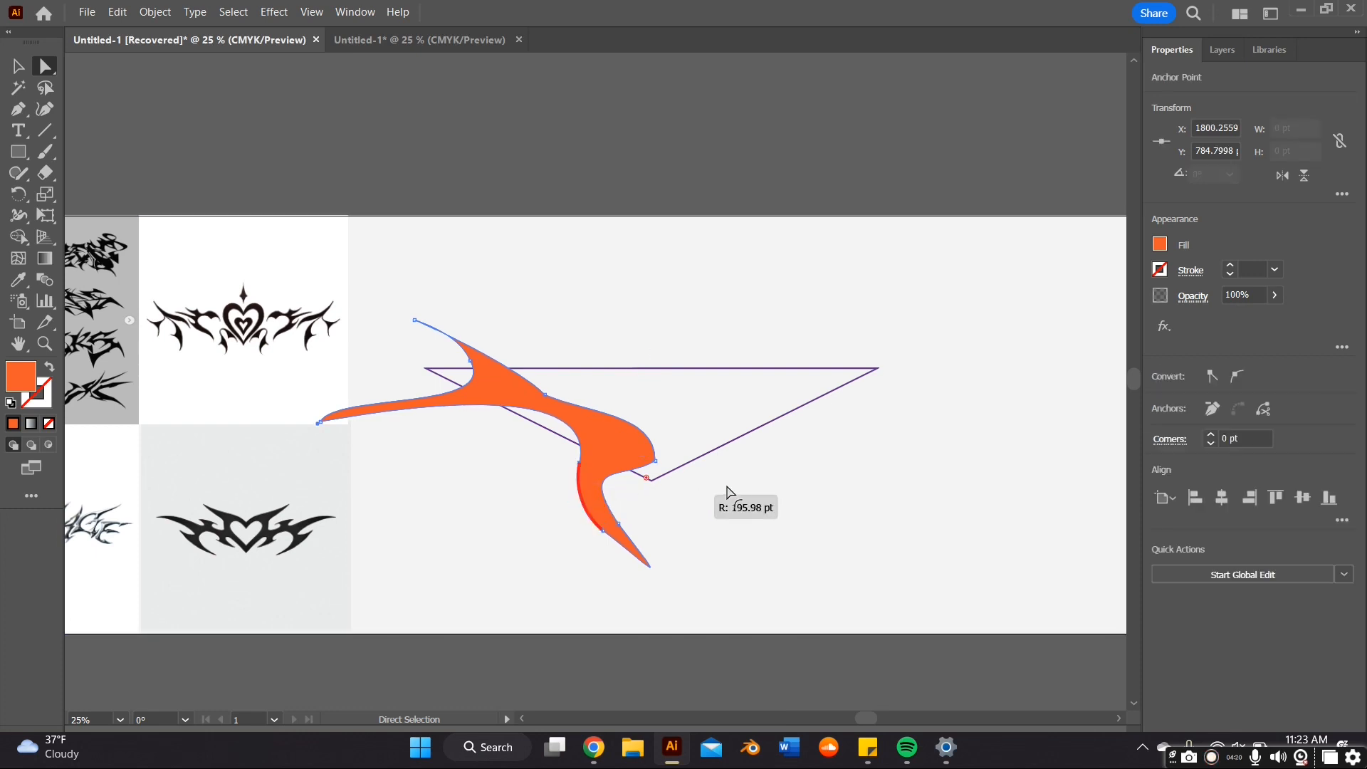
click(544, 400)
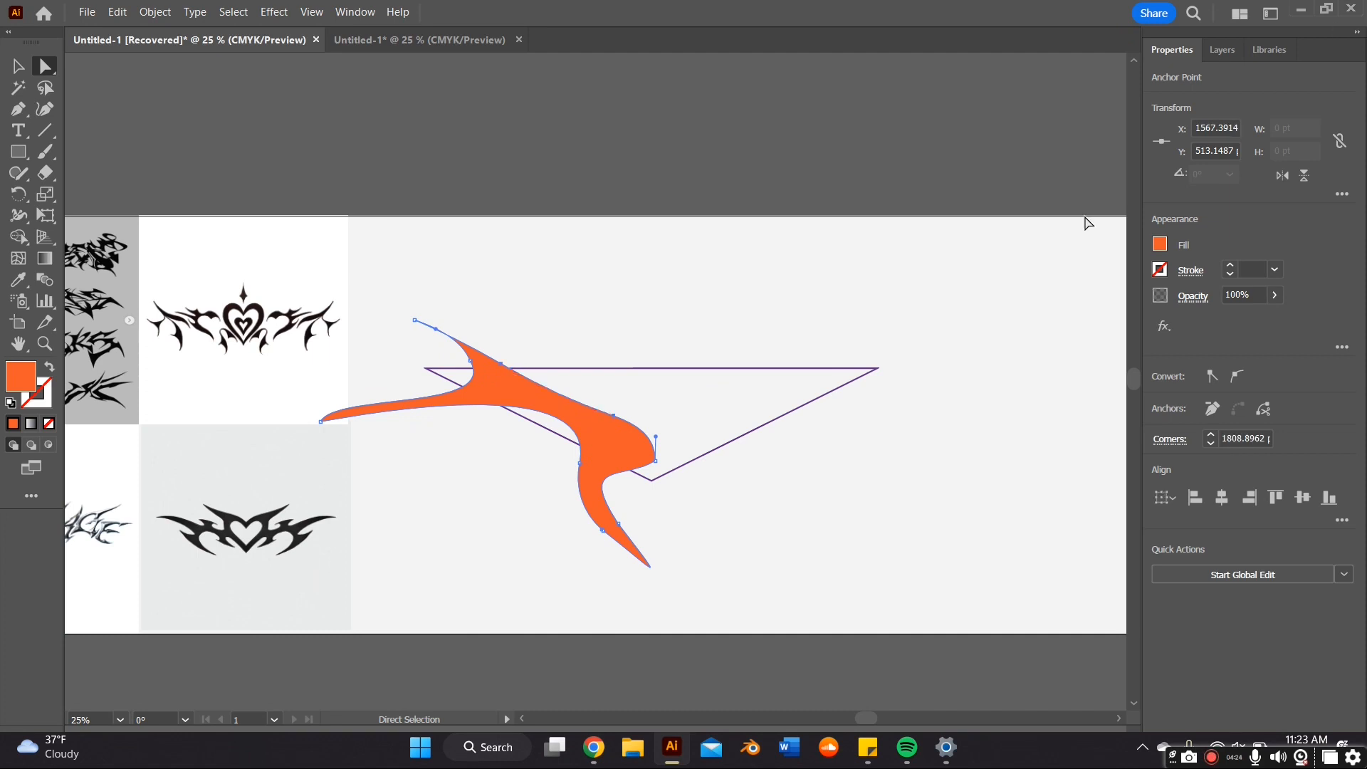
drag(654, 477, 644, 461)
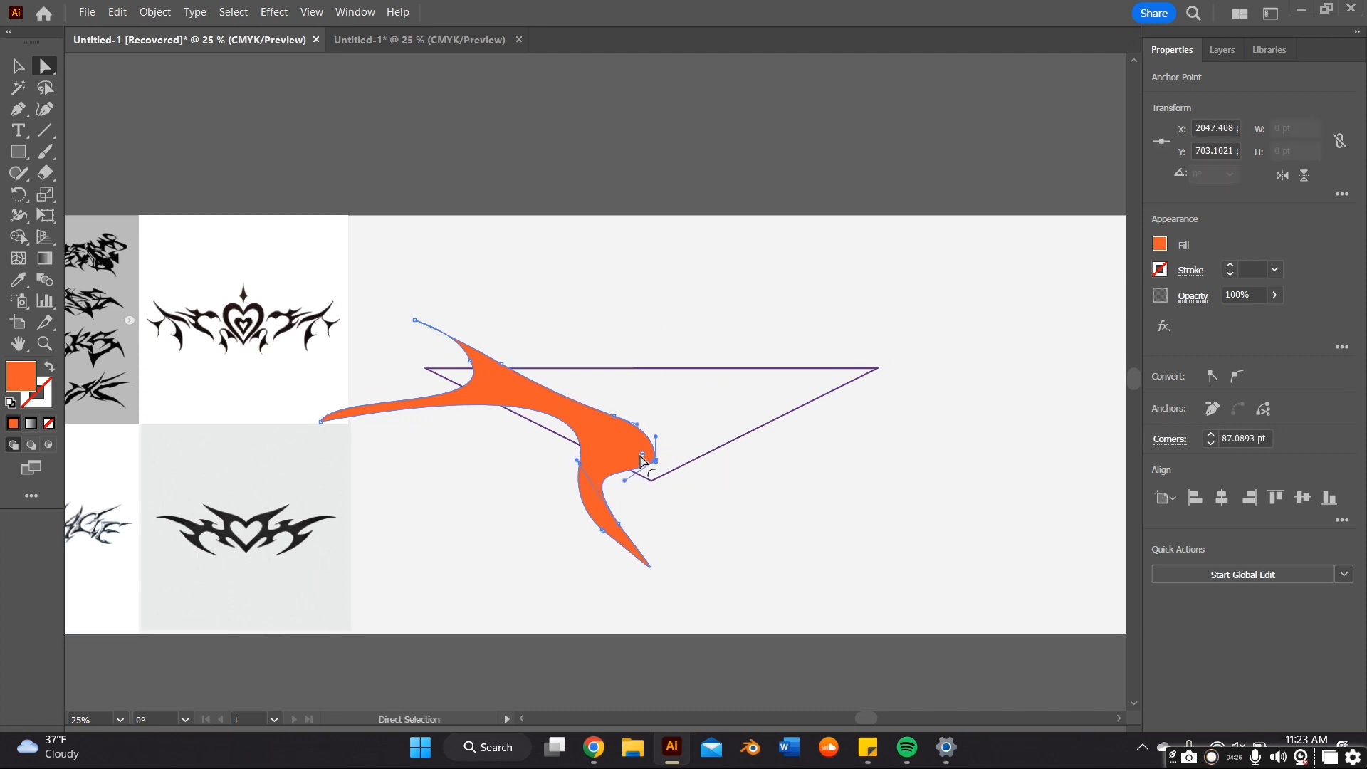
key(ctrl+z)
Retract the upper tip anchor's handle to give the wing a sharp point
click(417, 323)
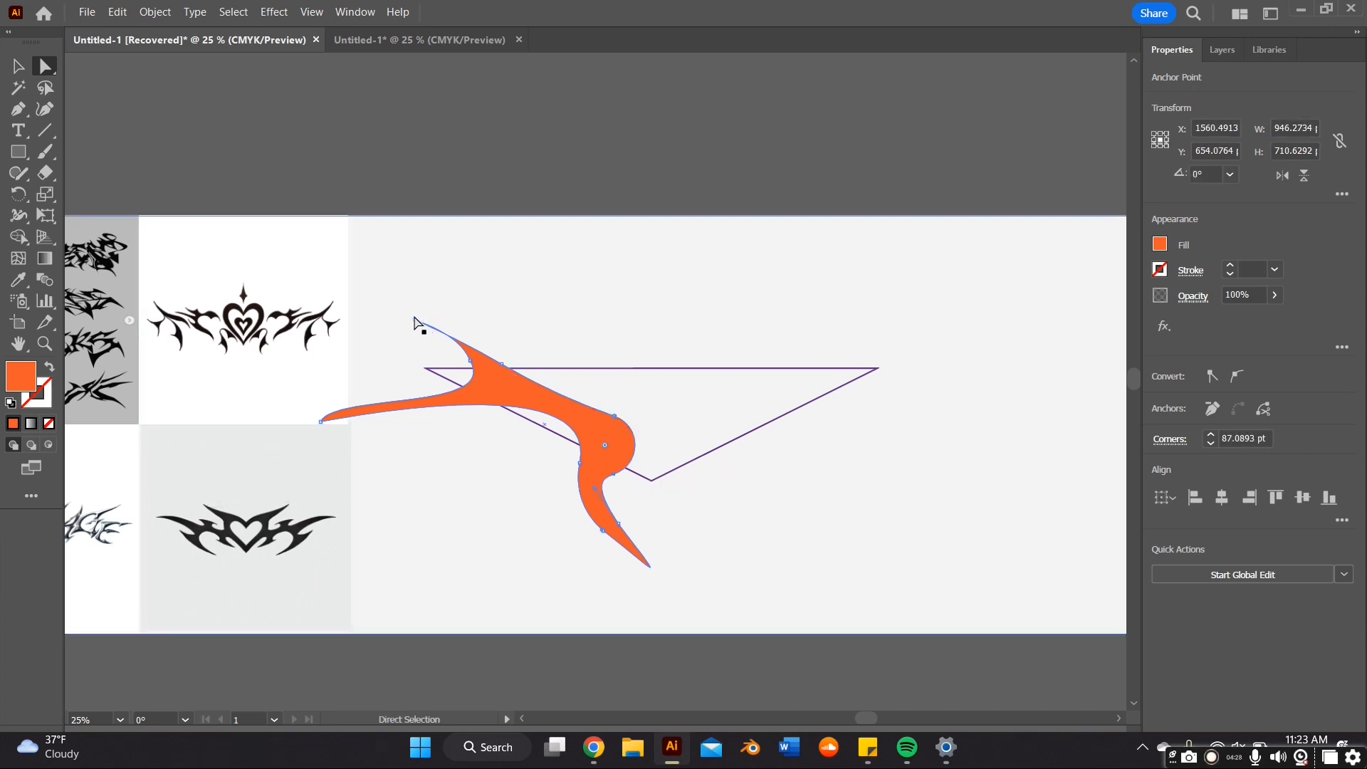
click(416, 323)
drag(459, 339, 416, 322)
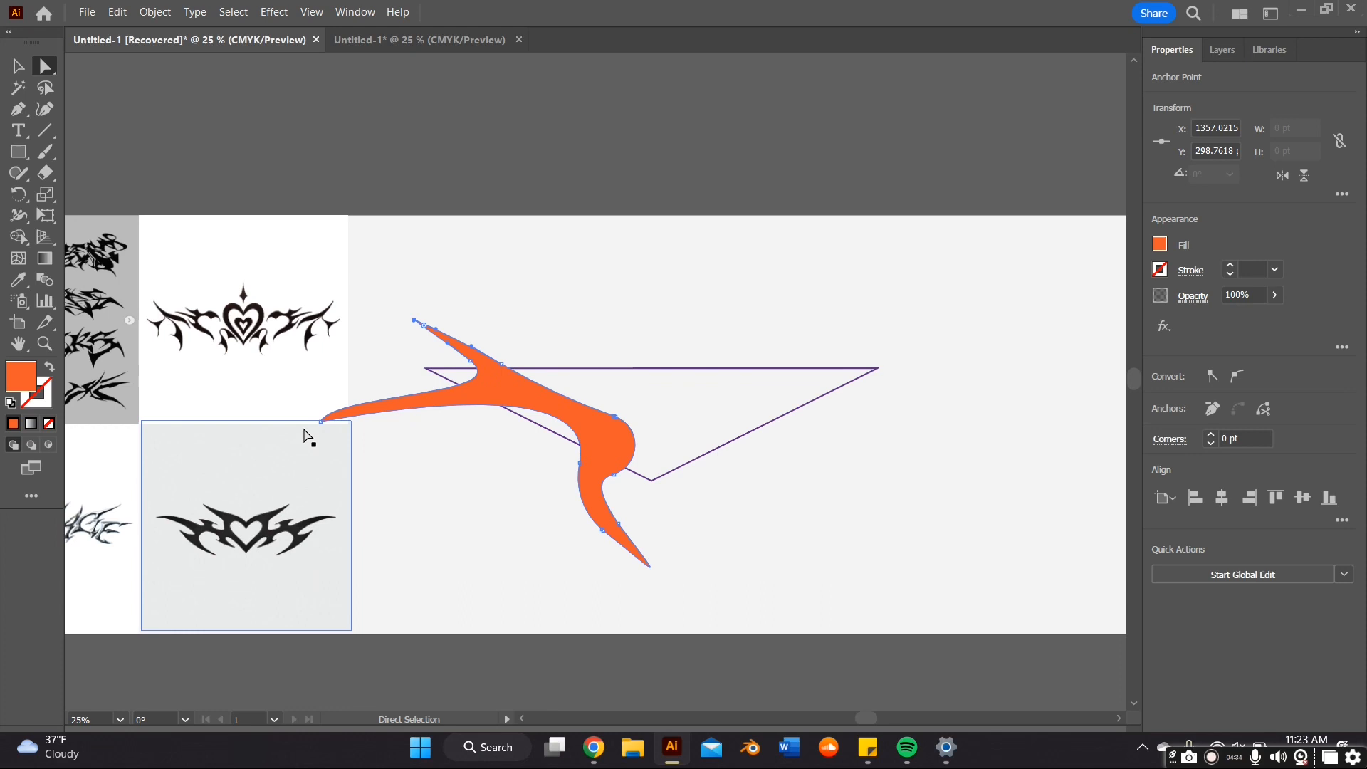
Alt-drag a copy of the wing, flip it horizontally and place it beside the original as a heart outline
click(605, 428)
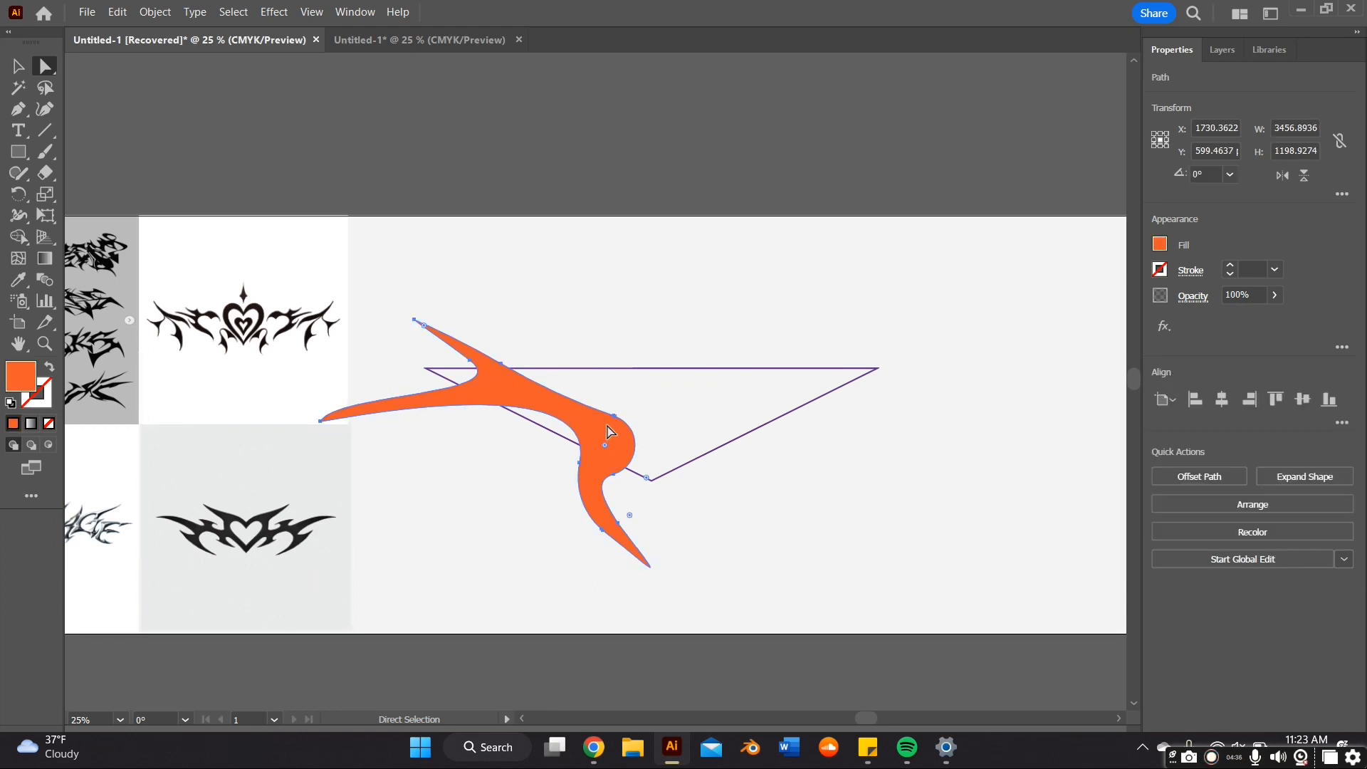
alt+drag(605, 429, 707, 355)
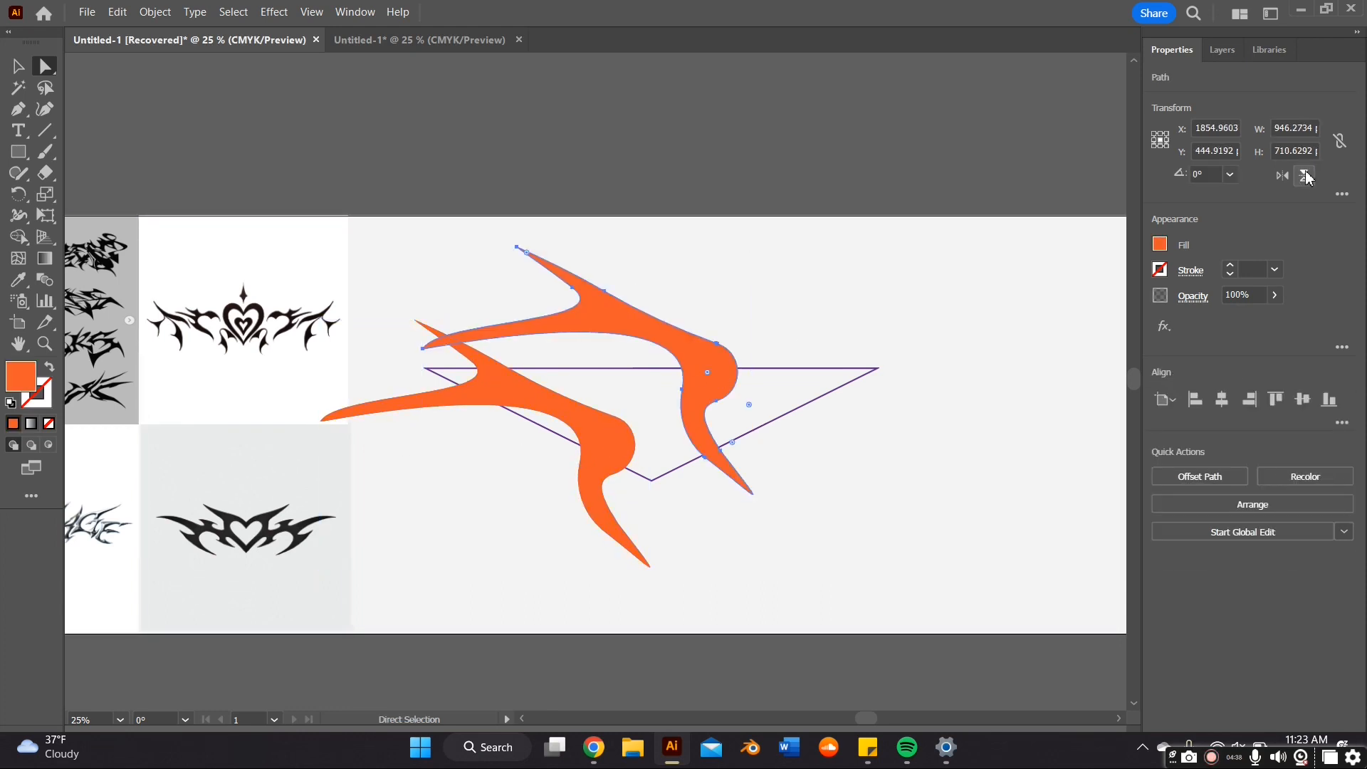
click(1283, 175)
mouse_move(604, 429)
mouse_down()
mouse_move(692, 447)
mouse_move(701, 431)
mouse_up()
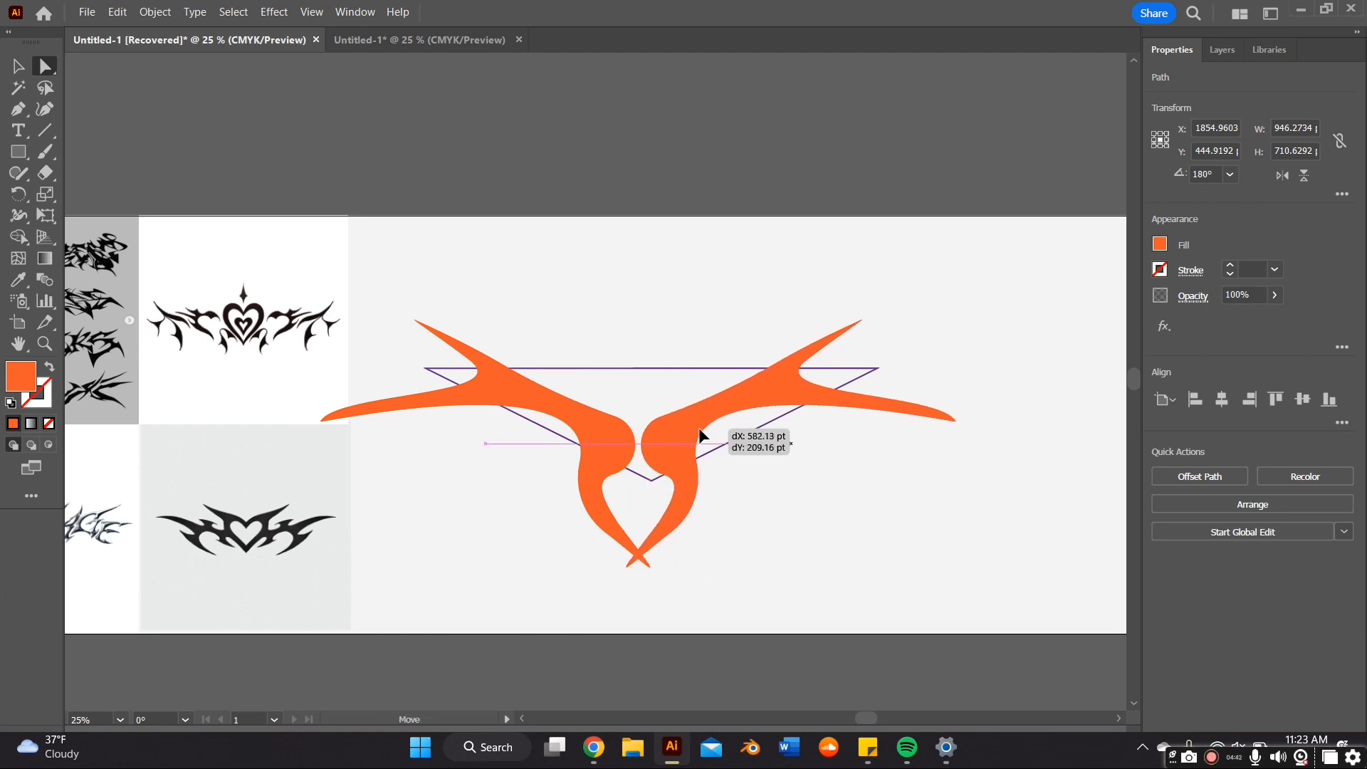
drag(701, 435, 701, 436)
key(ctrl+a)
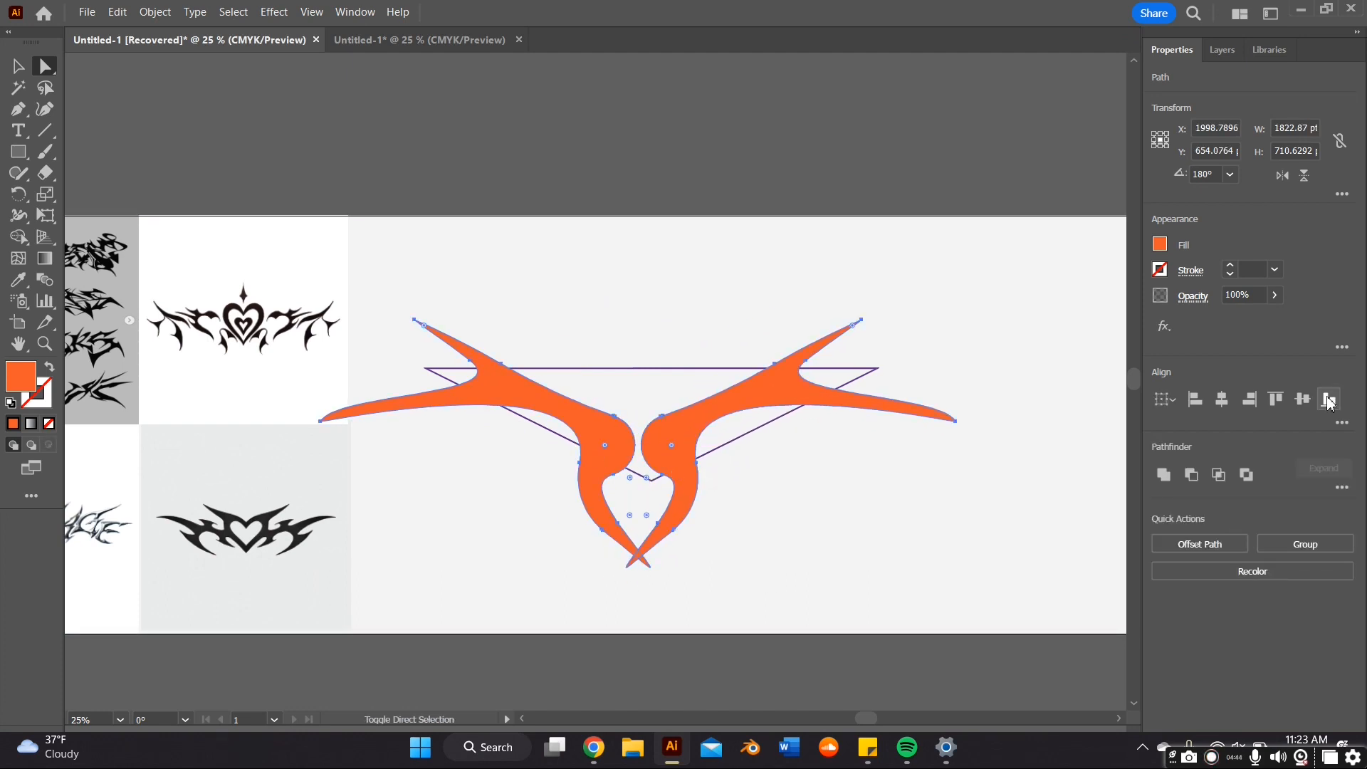
click(931, 364)
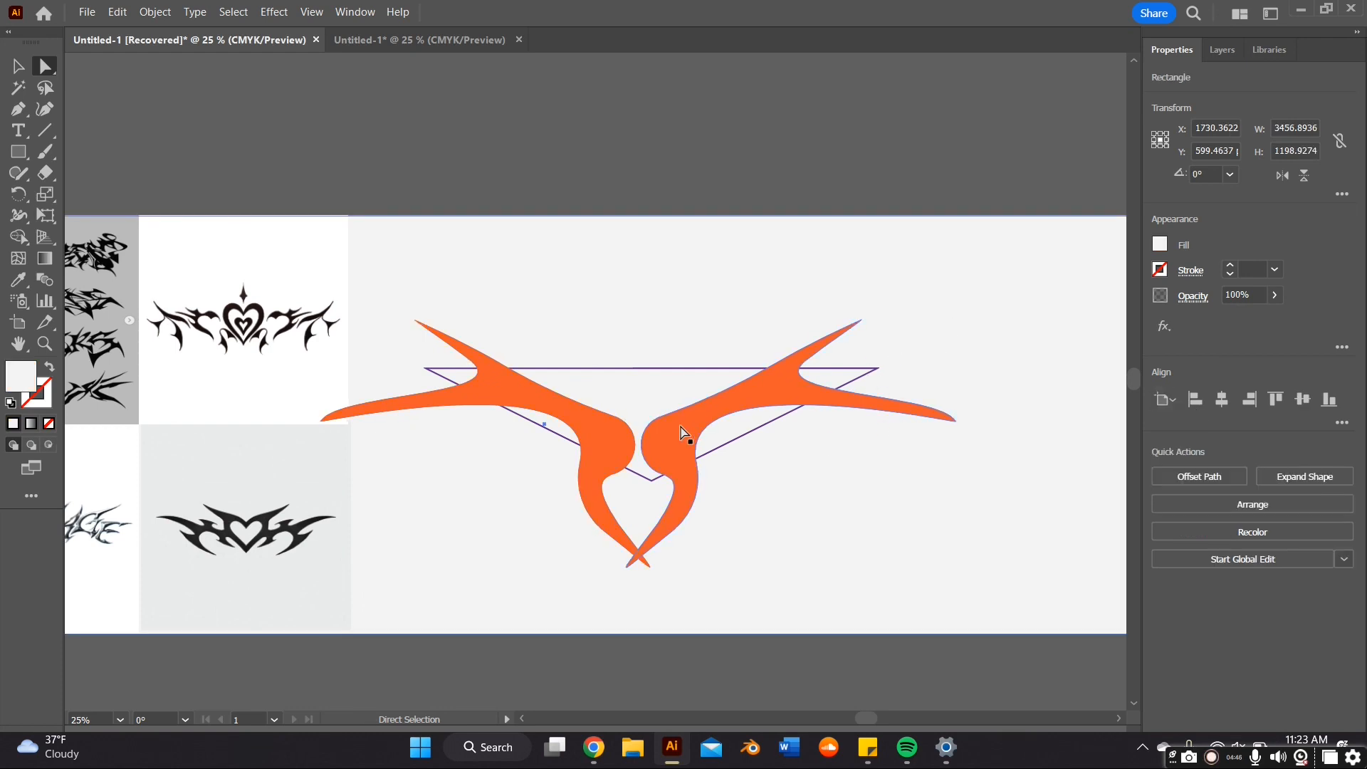
alt+scroll(796, 312, up, 2)
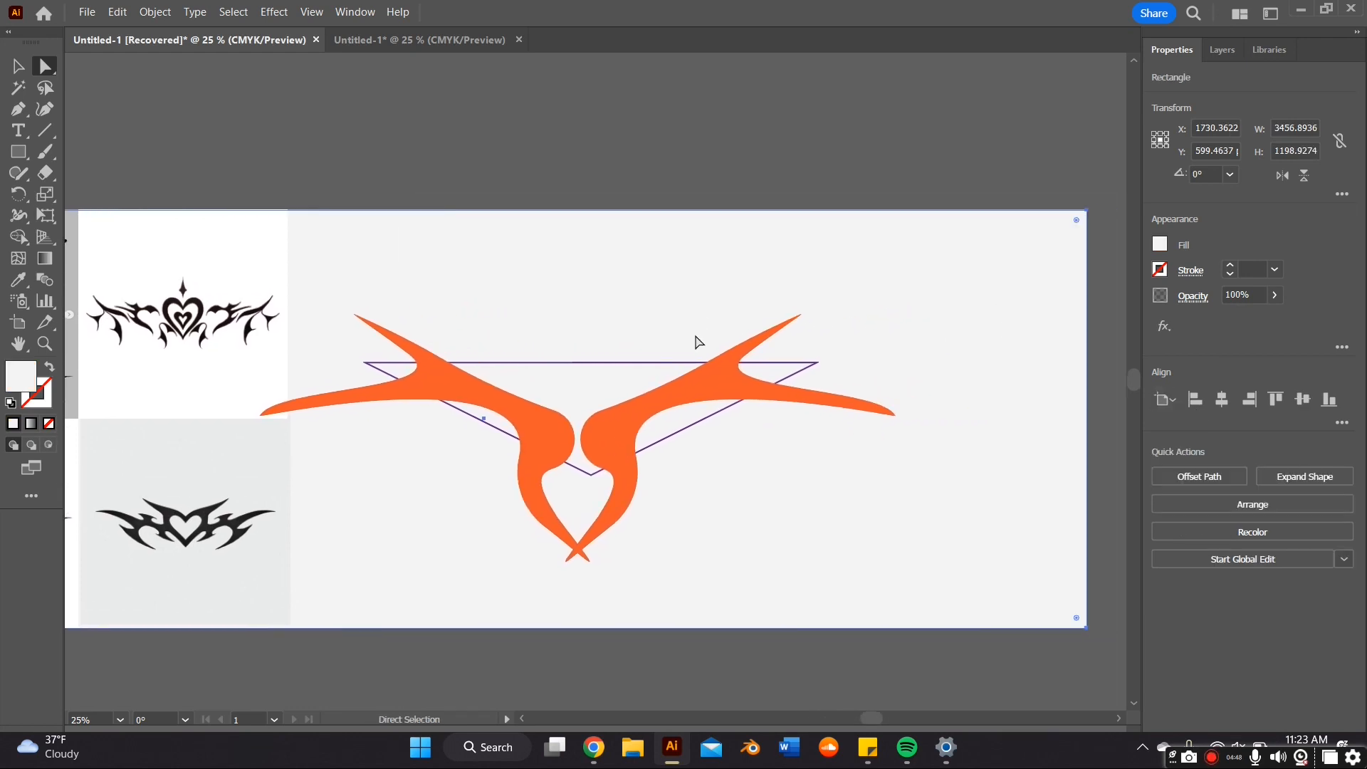
Move the right wing further right to spread the mirrored pair apart
space+drag(378, 432, 510, 439)
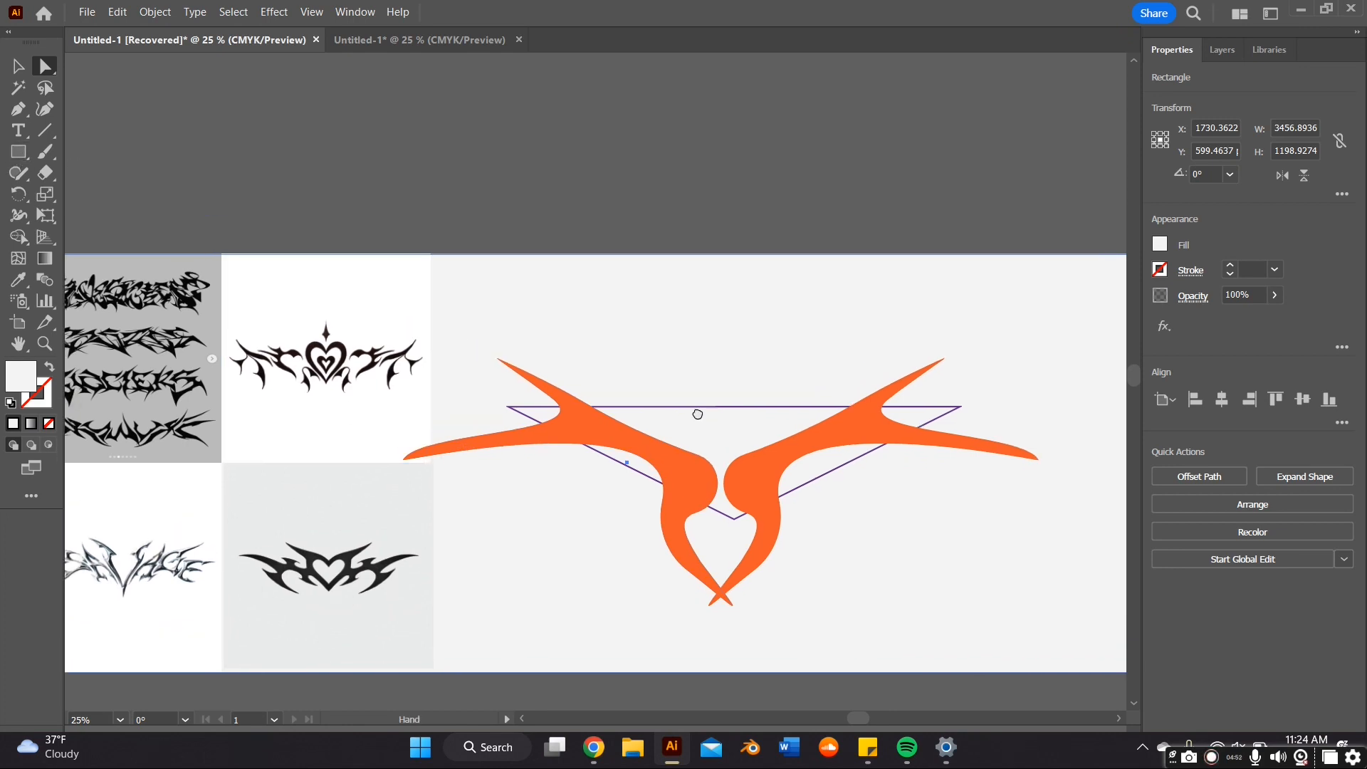
space+drag(693, 388, 680, 386)
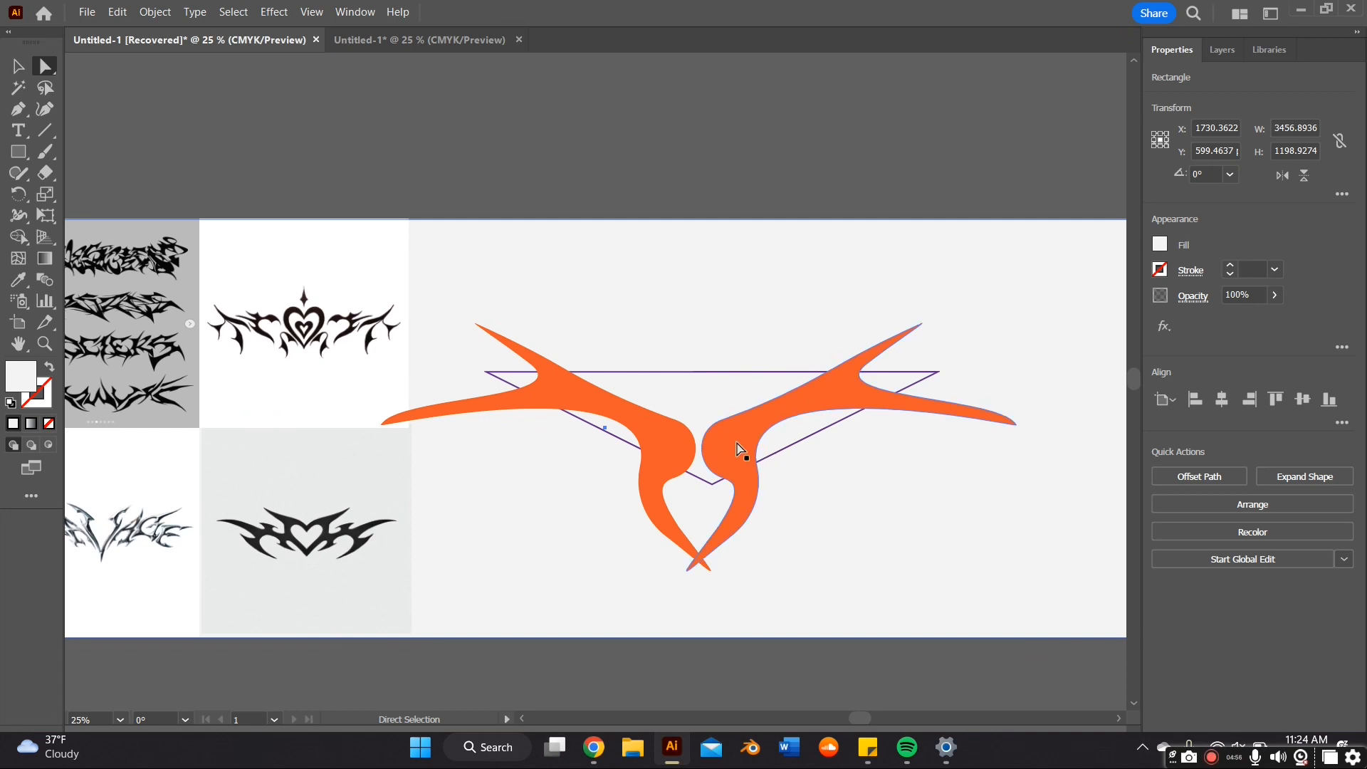
drag(740, 450, 836, 446)
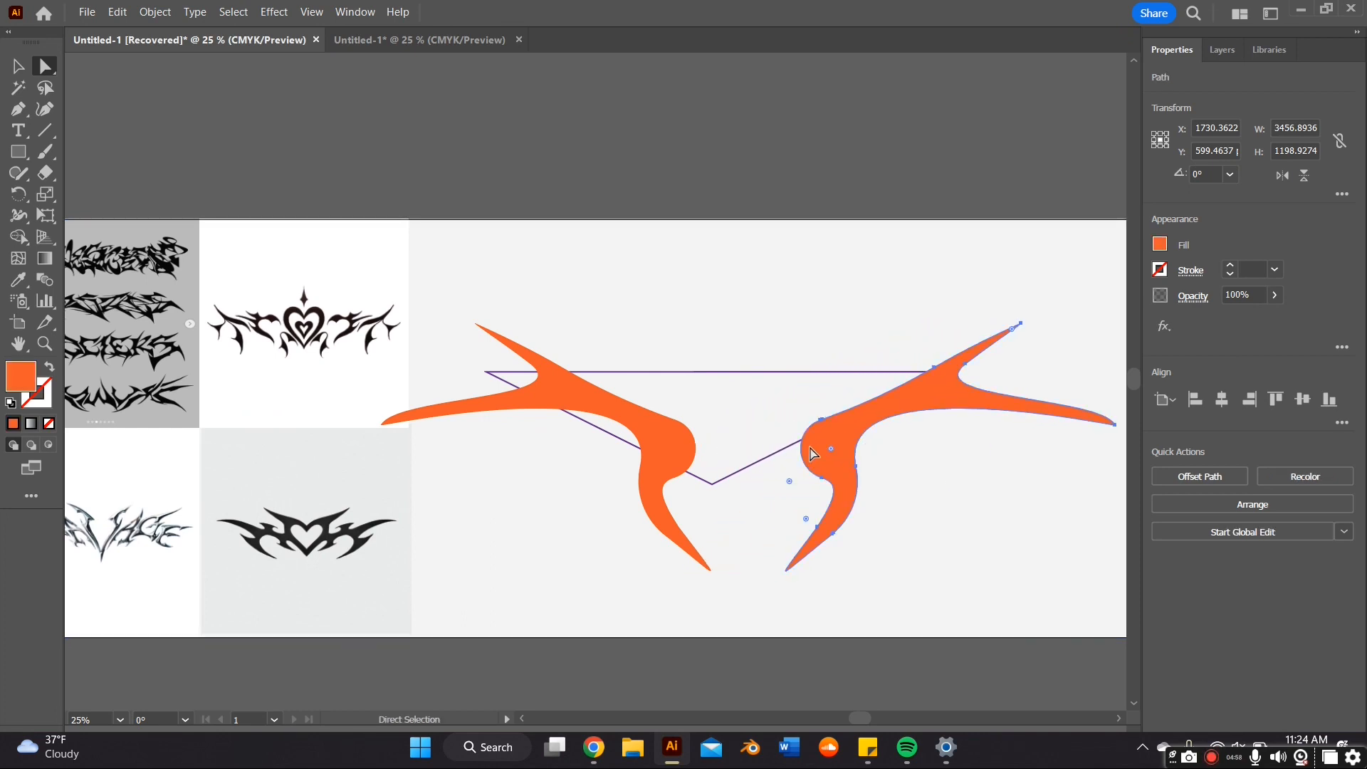
space+drag(470, 490, 790, 340)
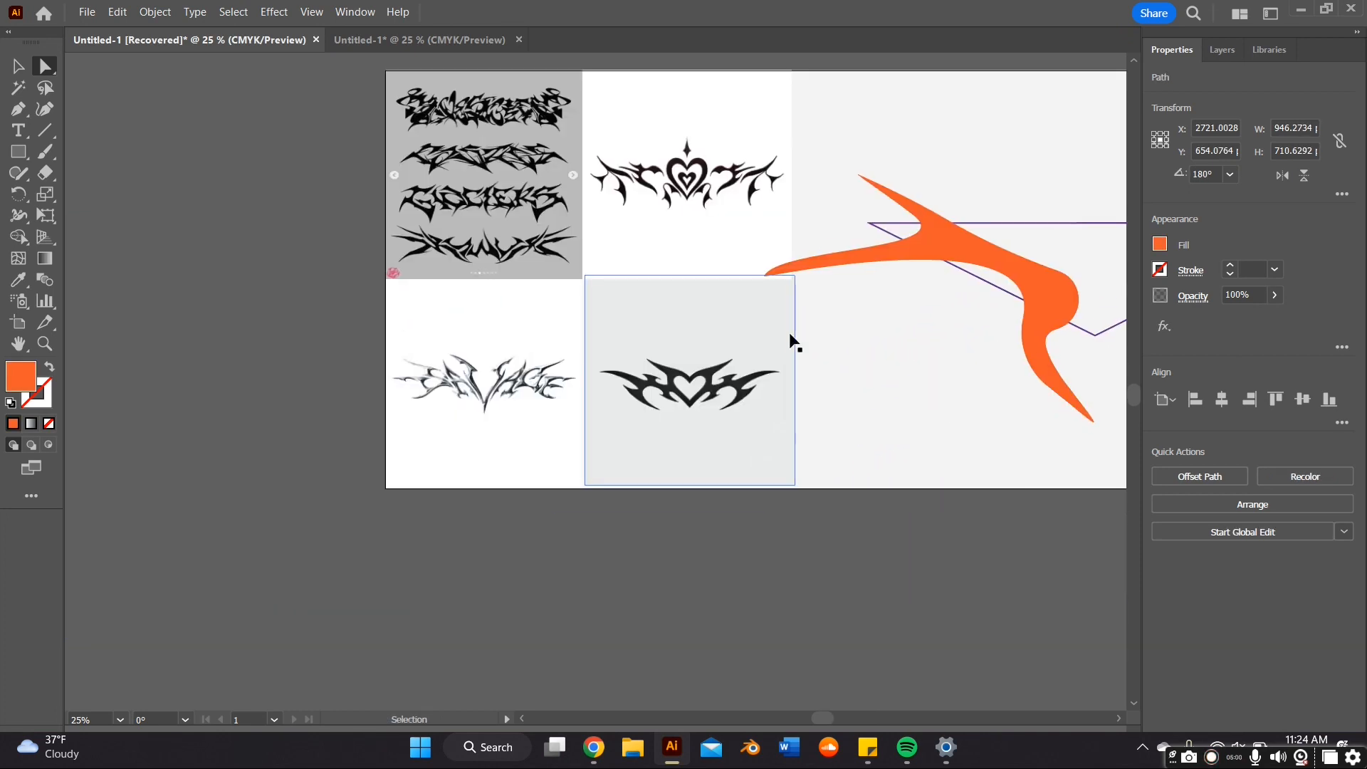
Trace the reference heart's right lobe down to its bottom tip with the Curvature tool
key(ctrl+plus)
key(ctrl+plus)
key(ctrl+plus)
mouse_move(613, 264)
space+mouse_down()
mouse_move(1020, 460)
mouse_move(411, 538)
mouse_move(614, 444)
mouse_move(628, 376)
space+mouse_up()
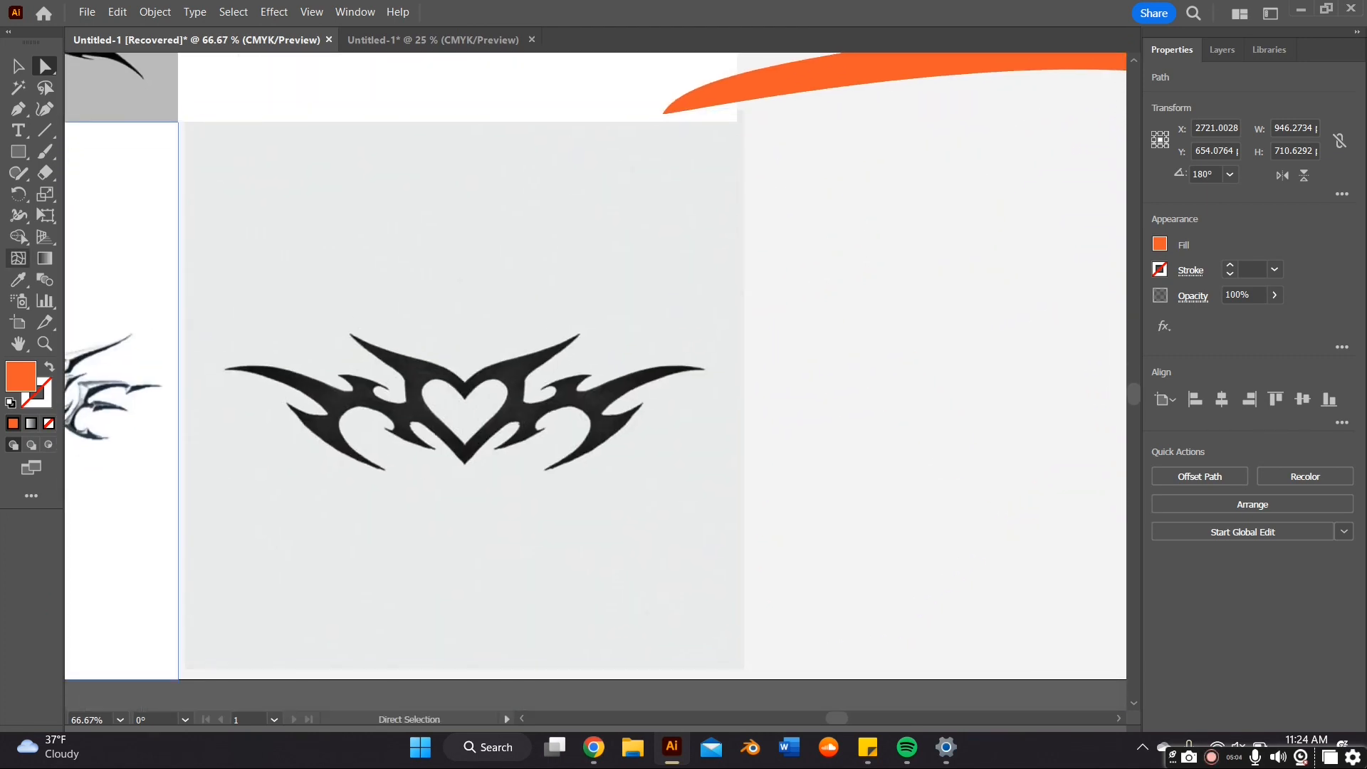
click(44, 108)
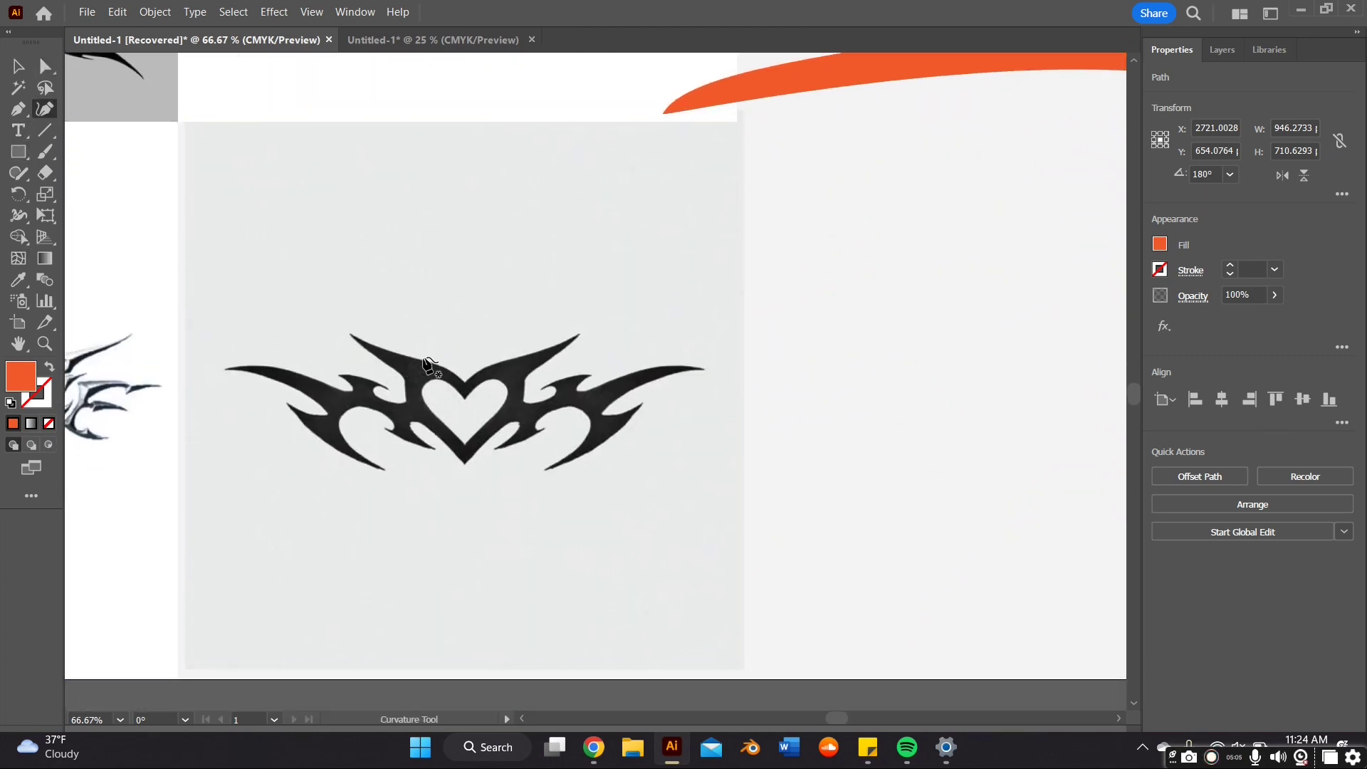
click(467, 404)
click(500, 387)
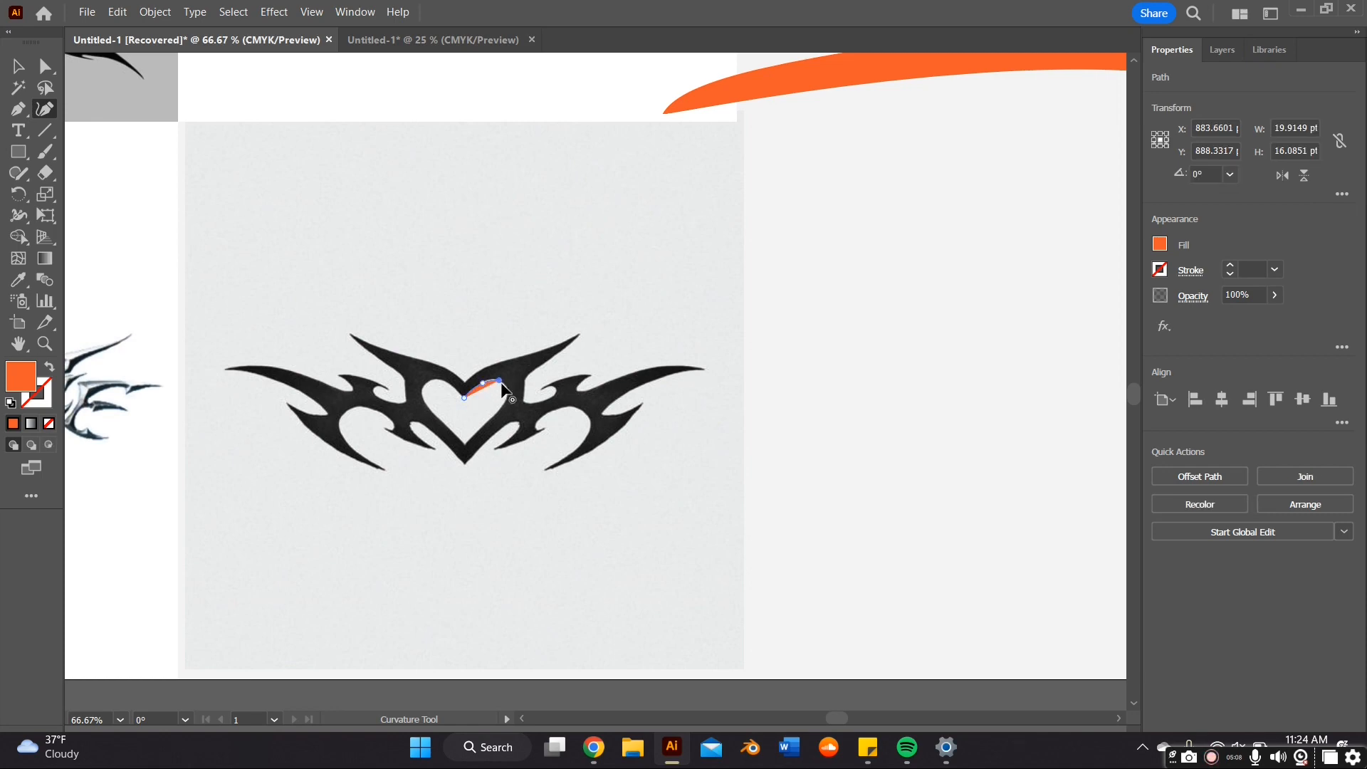
click(494, 414)
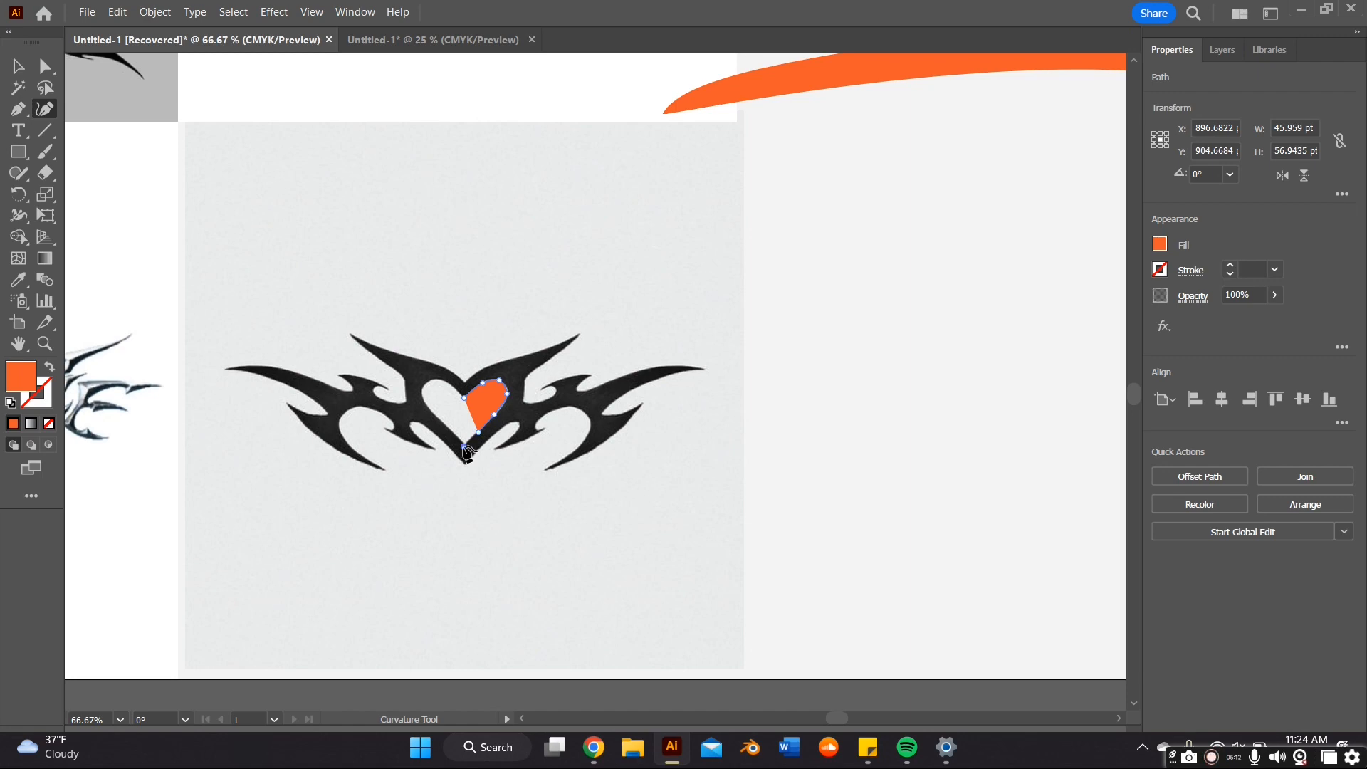
click(467, 454)
Complete the heart's left lobe with corner points, close the path and sharpen the top notch
click(19, 108)
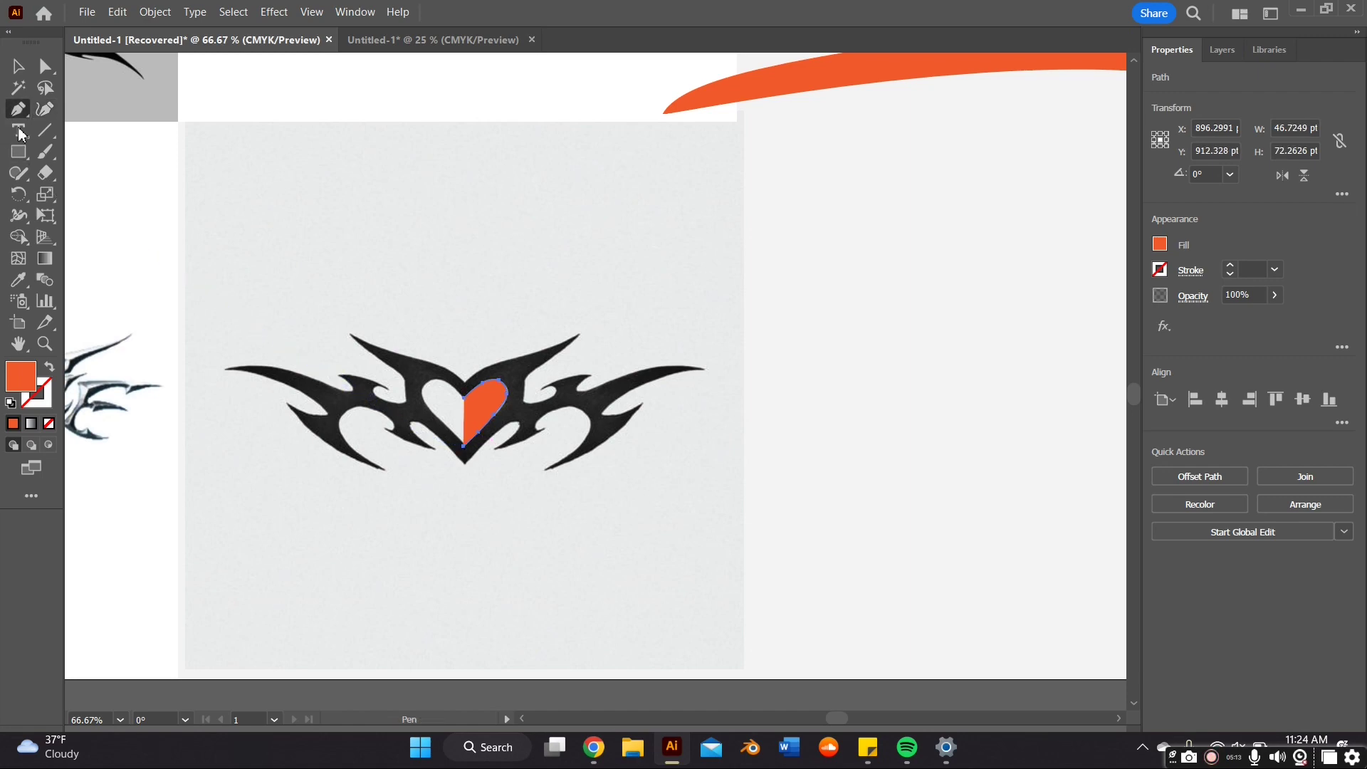
click(466, 452)
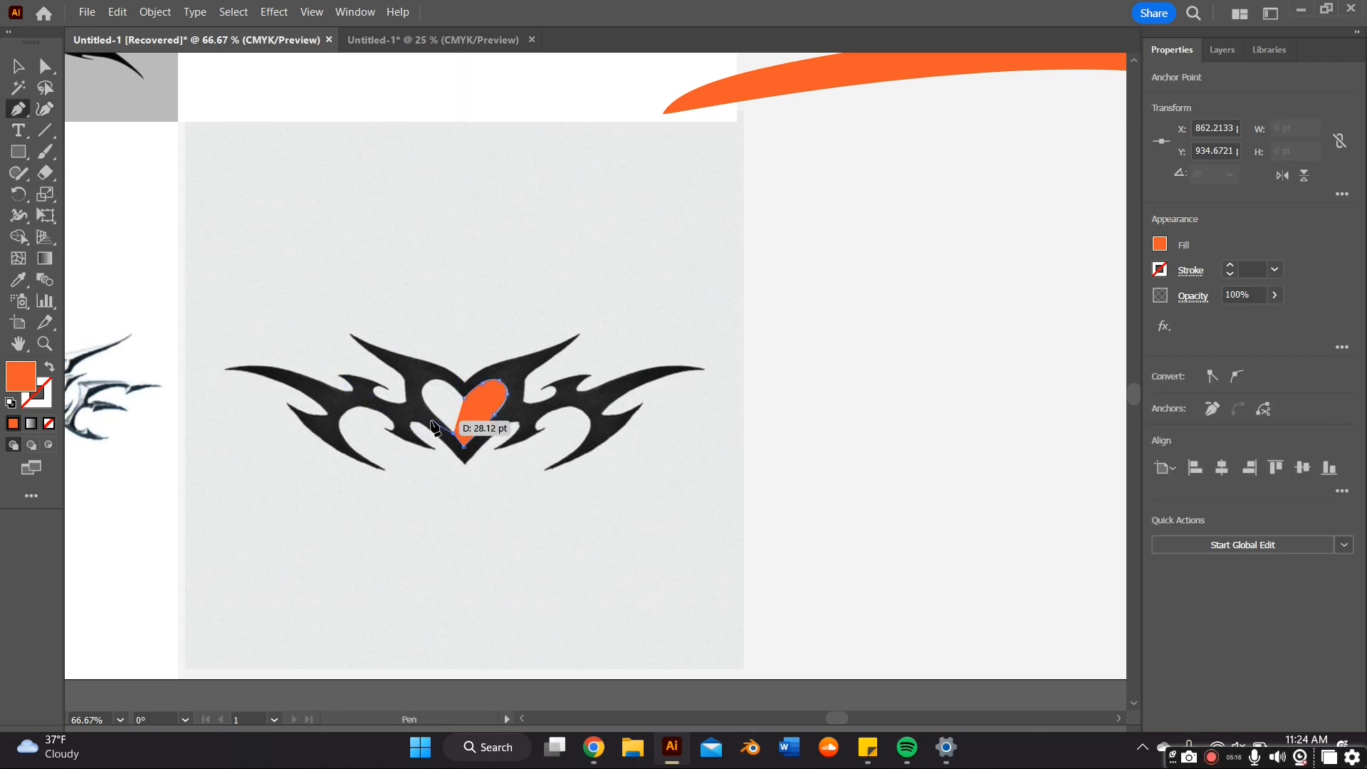
click(436, 420)
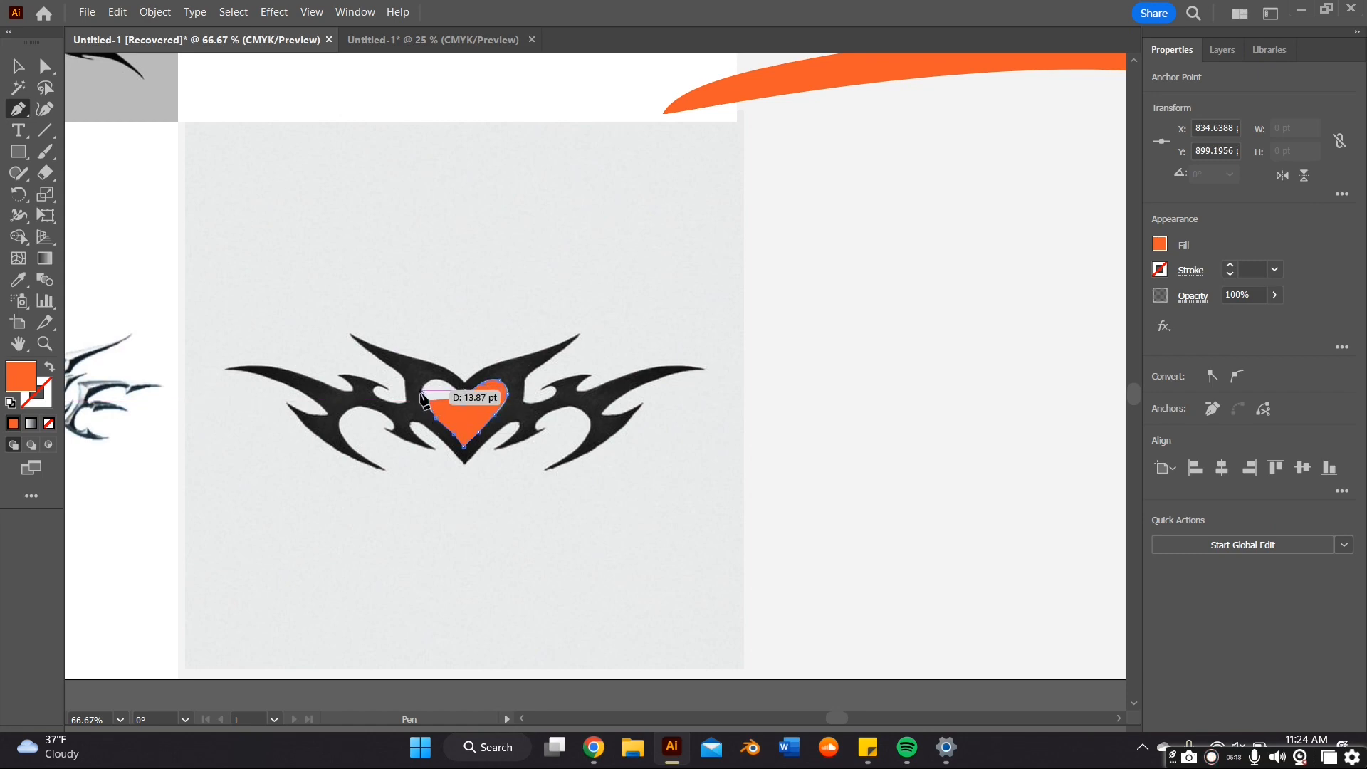
click(427, 400)
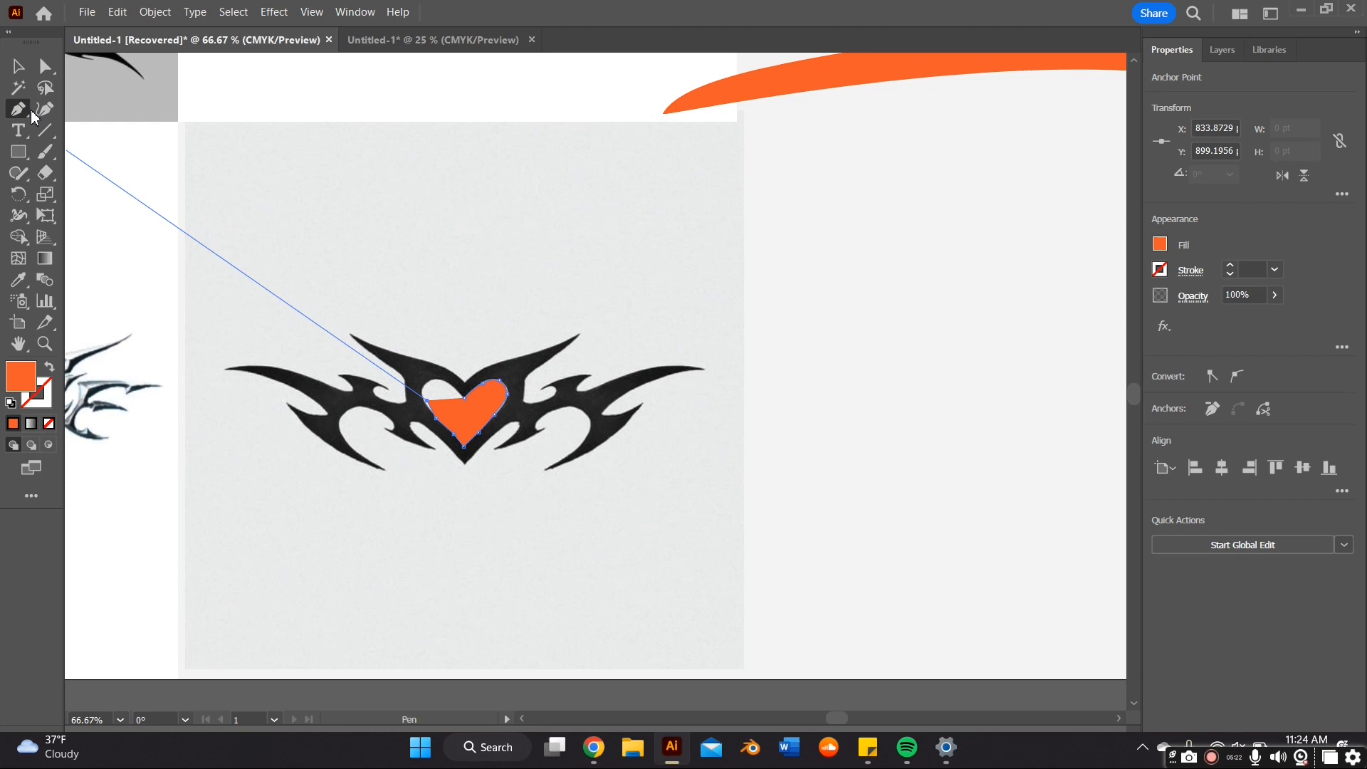
click(45, 108)
click(432, 388)
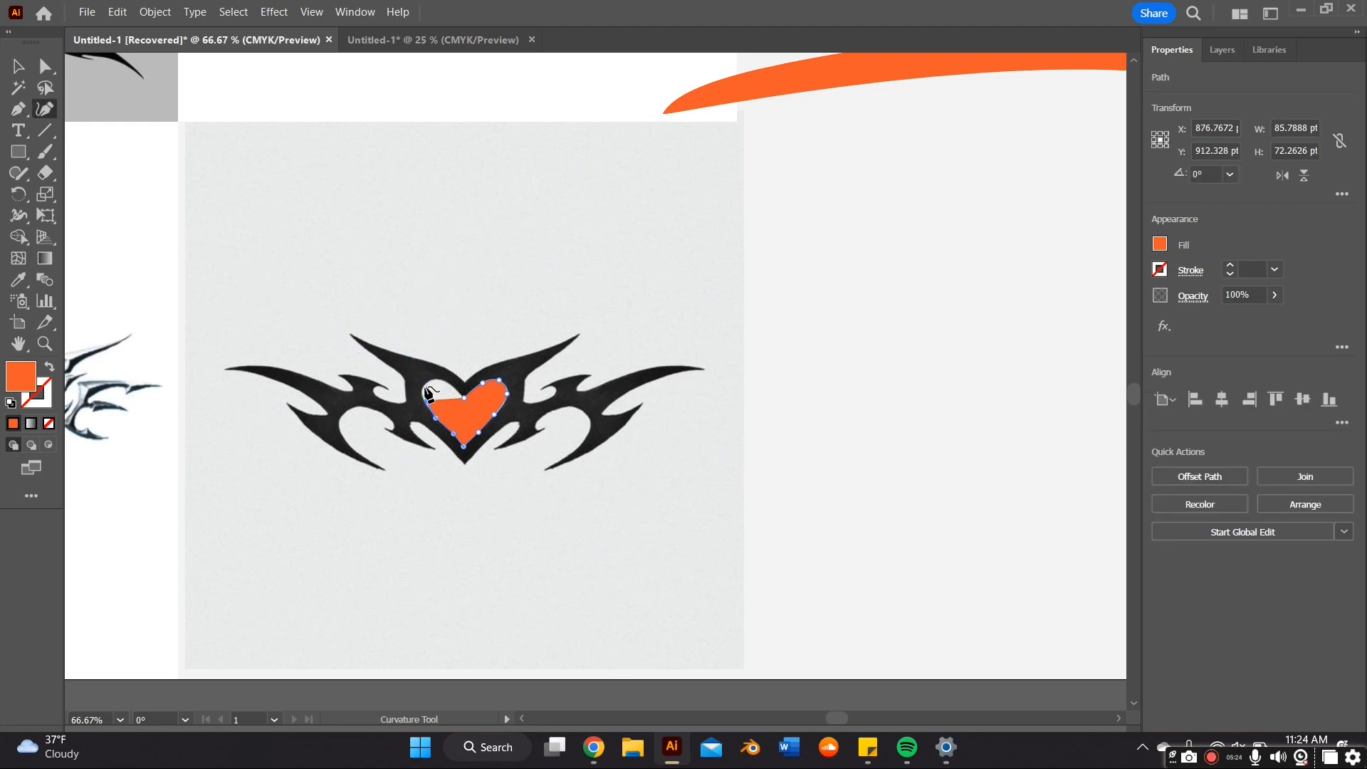
double_click(467, 397)
Drag the traced orange heart off the reference image onto the artboard
click(20, 66)
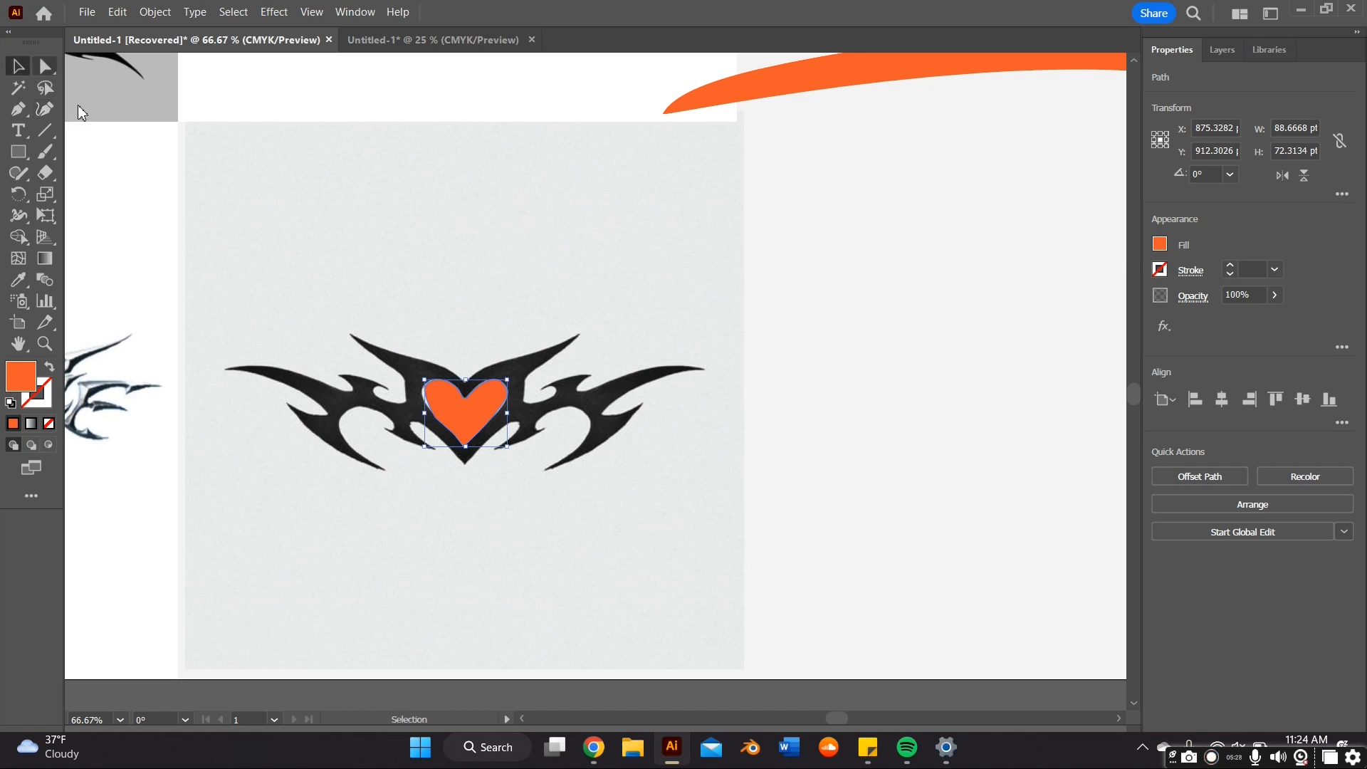
drag(467, 406, 970, 333)
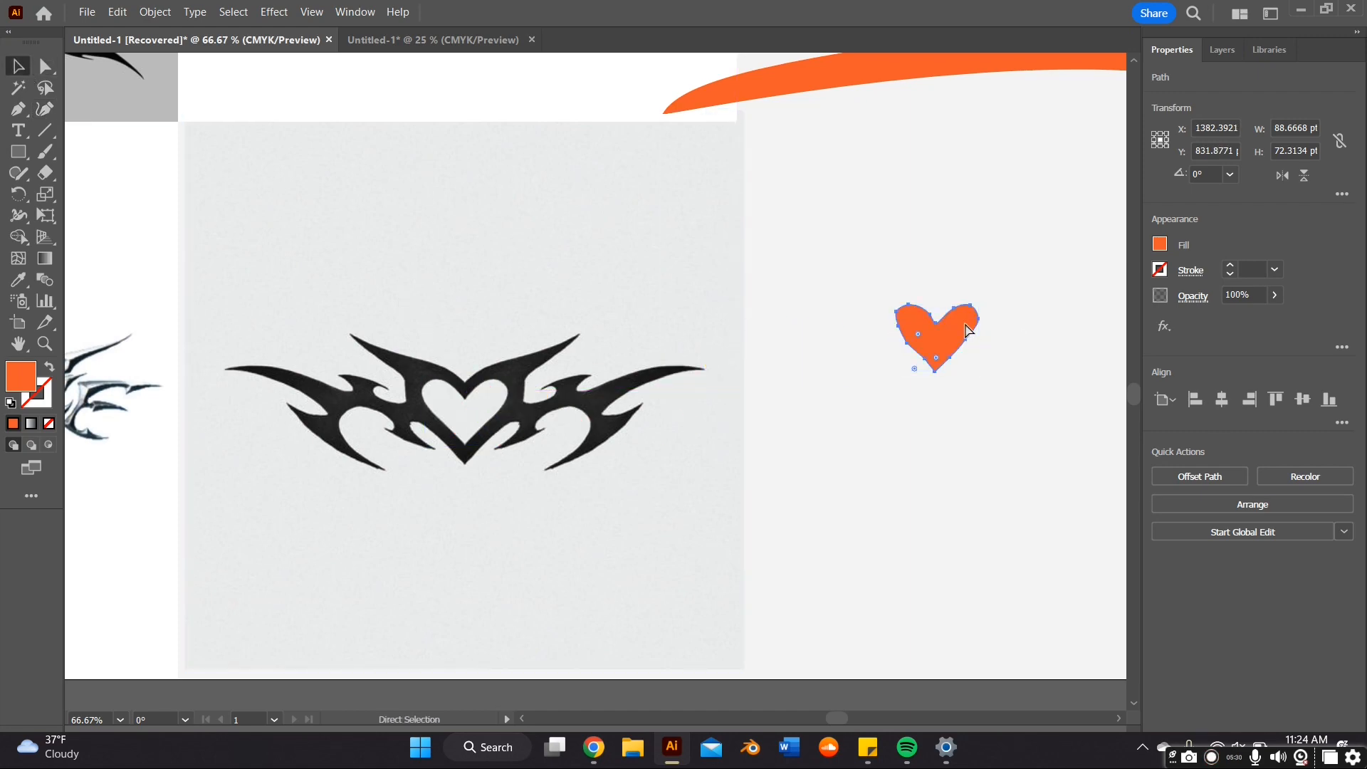
alt+scroll(969, 334, down, 3)
ctrl+scroll(685, 242, right, 2)
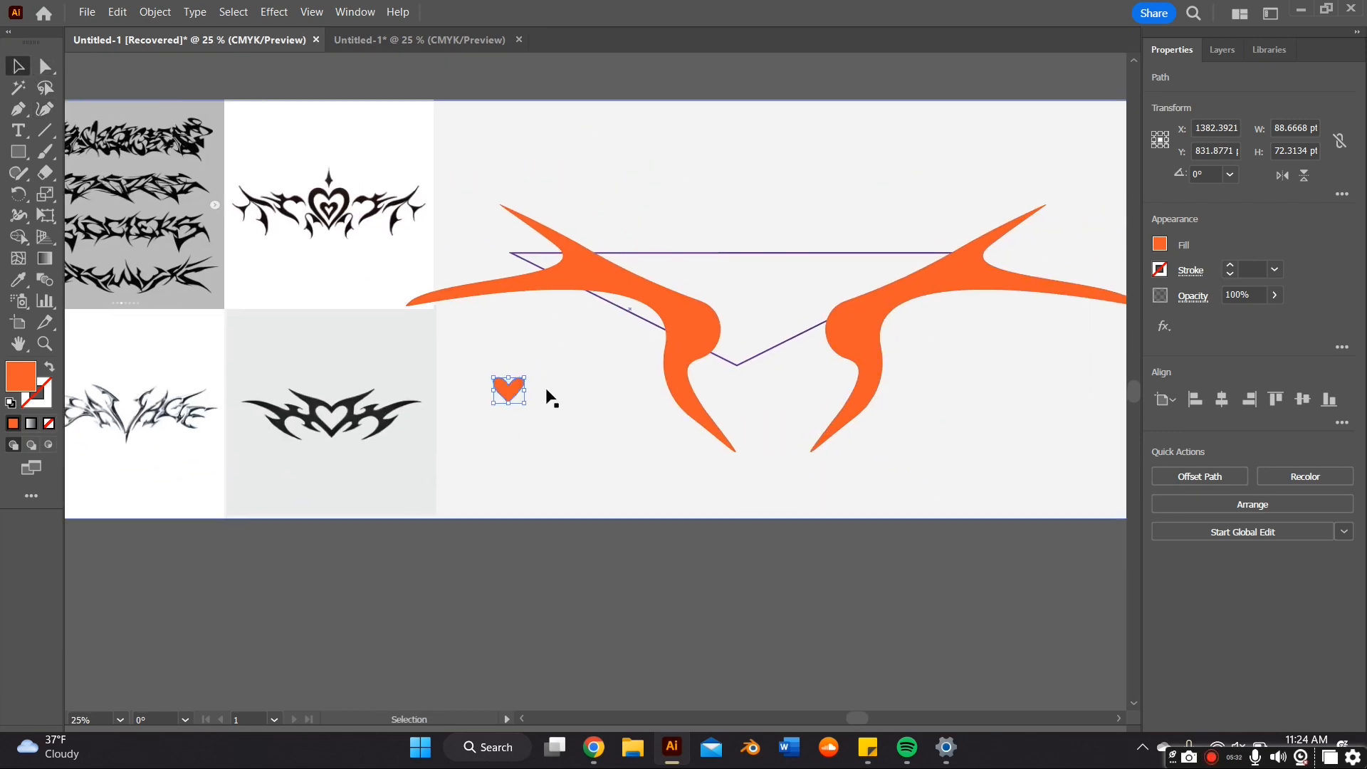
Enlarge the heart, place it between the wings and simplify its anchor points
drag(528, 377, 598, 299)
drag(565, 342, 793, 335)
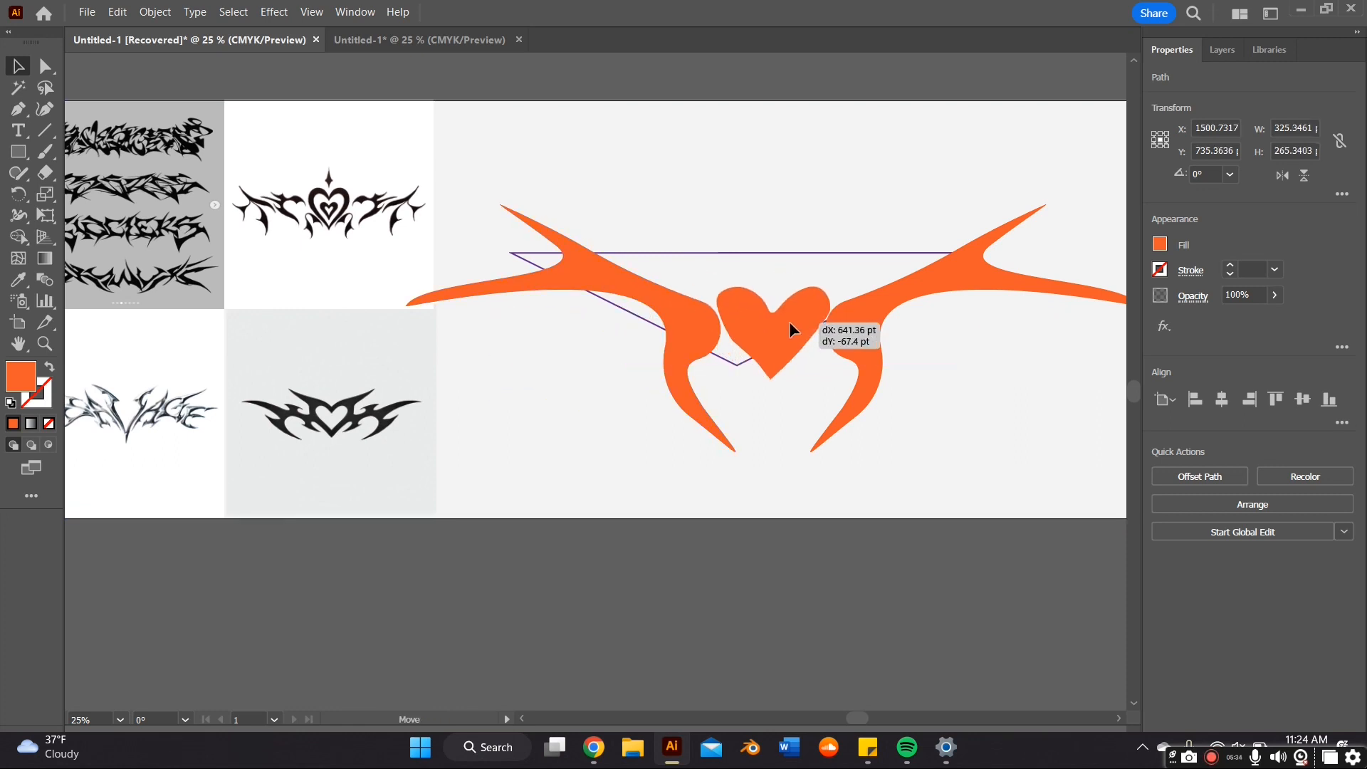
right_click(793, 334)
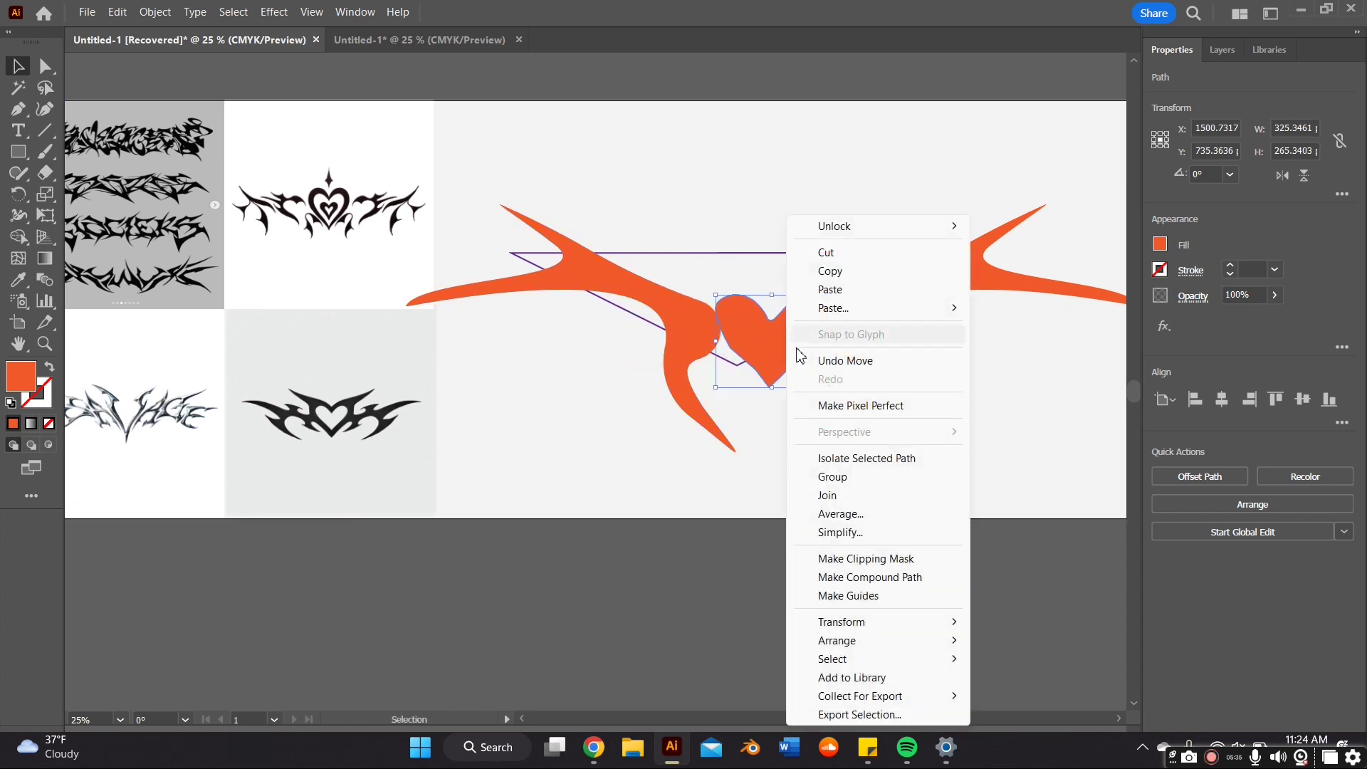
click(847, 532)
drag(572, 402, 526, 402)
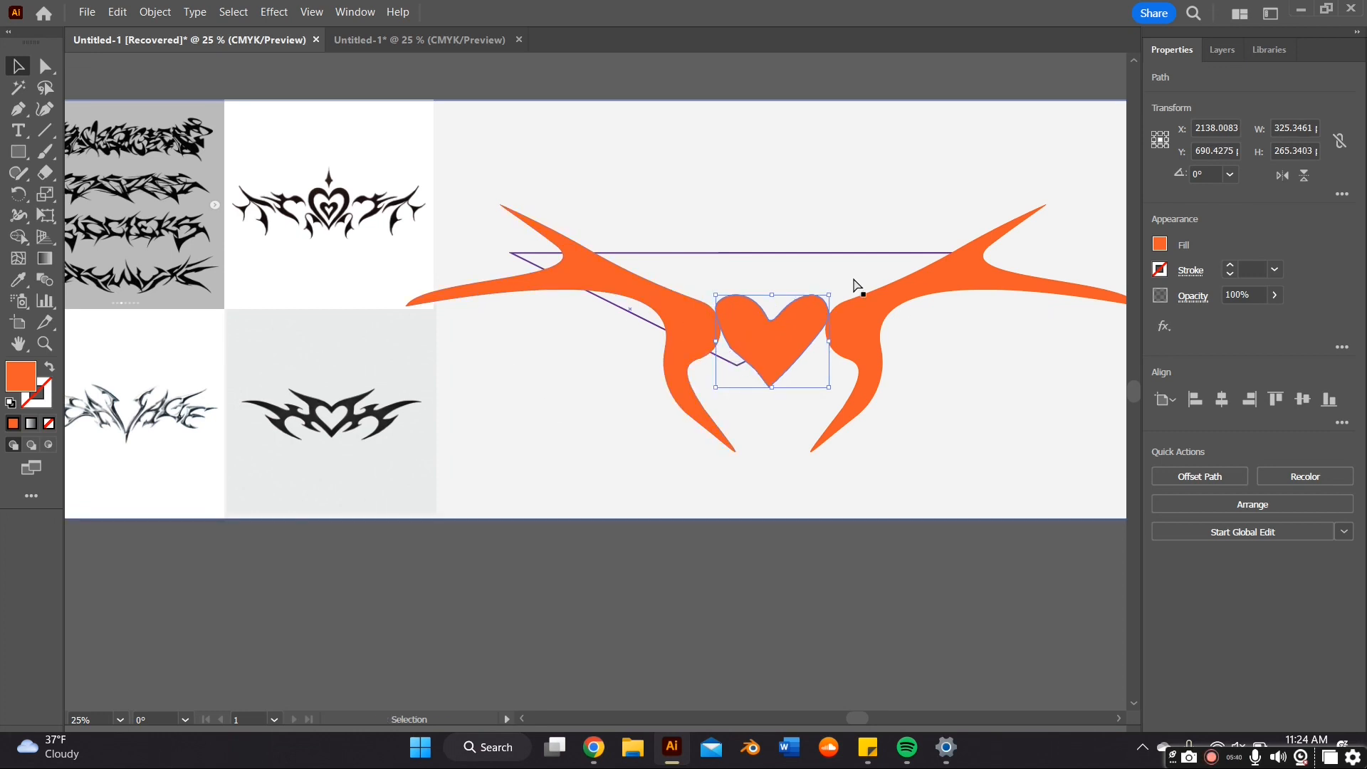
Reshape the heart's lower-left edge by dragging an anchor with Direct Selection
key(ctrl+plus)
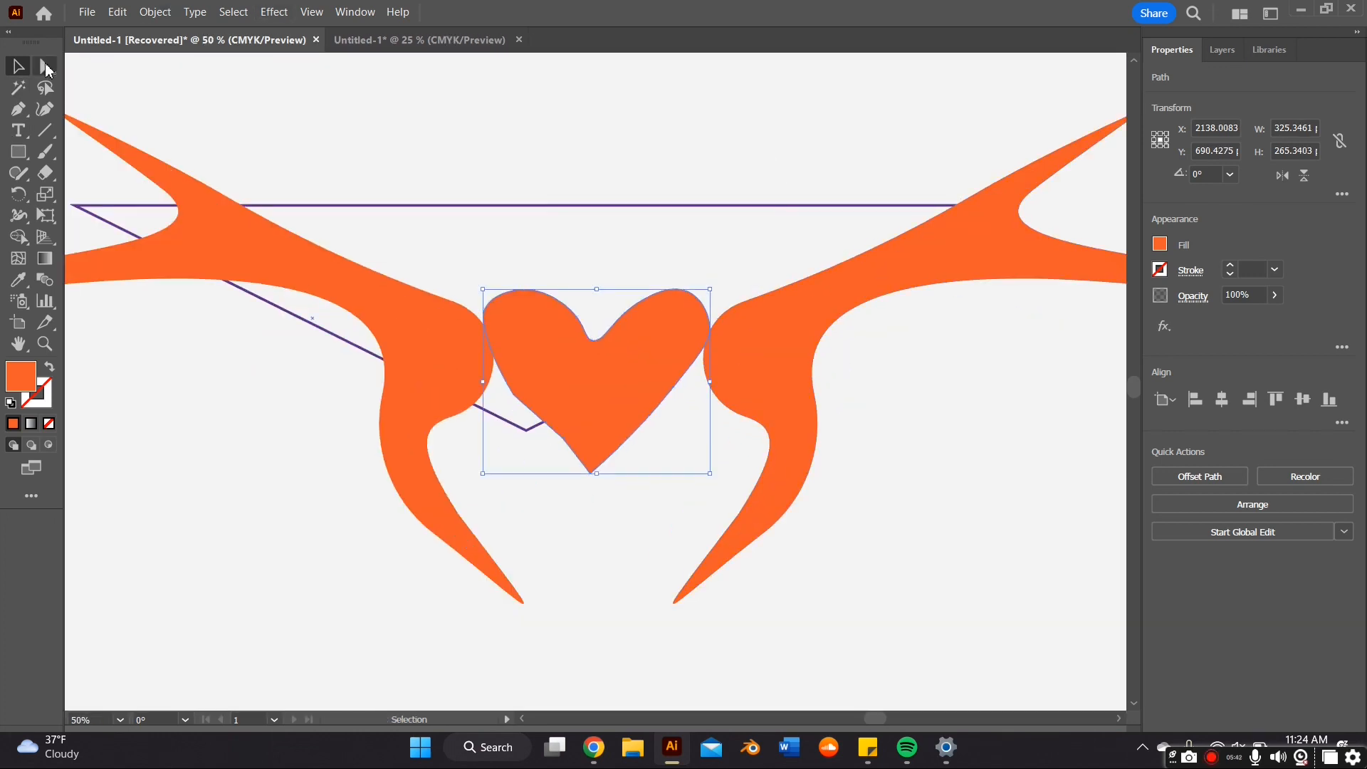
click(45, 67)
click(566, 450)
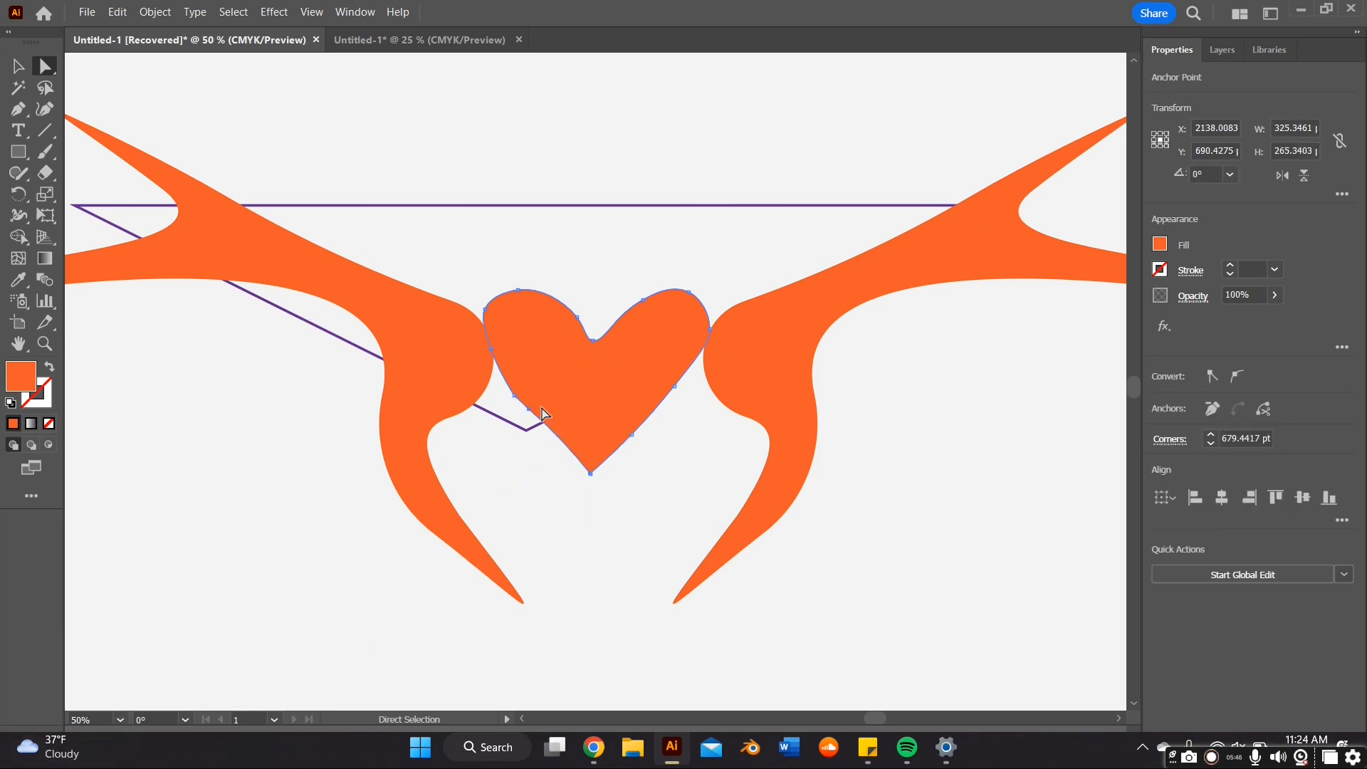
drag(532, 416, 532, 426)
click(555, 449)
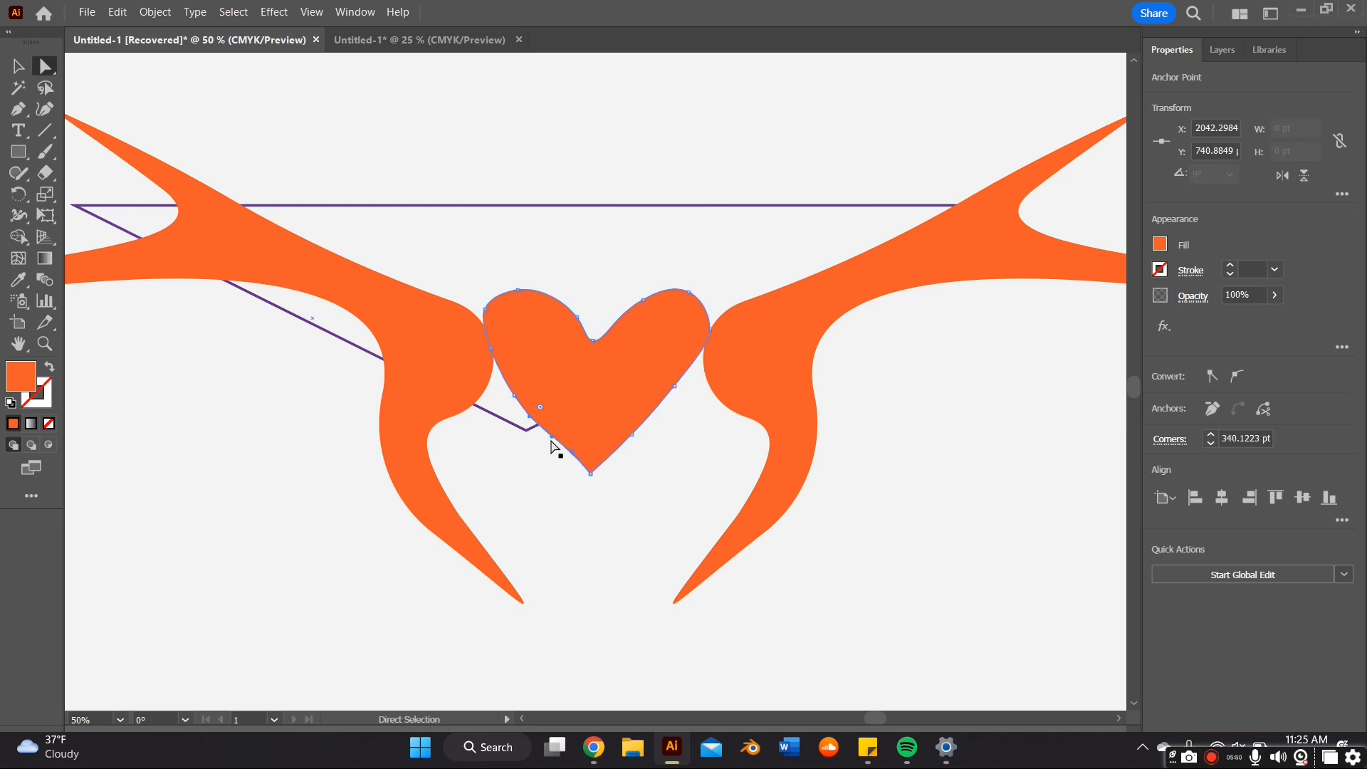
click(812, 230)
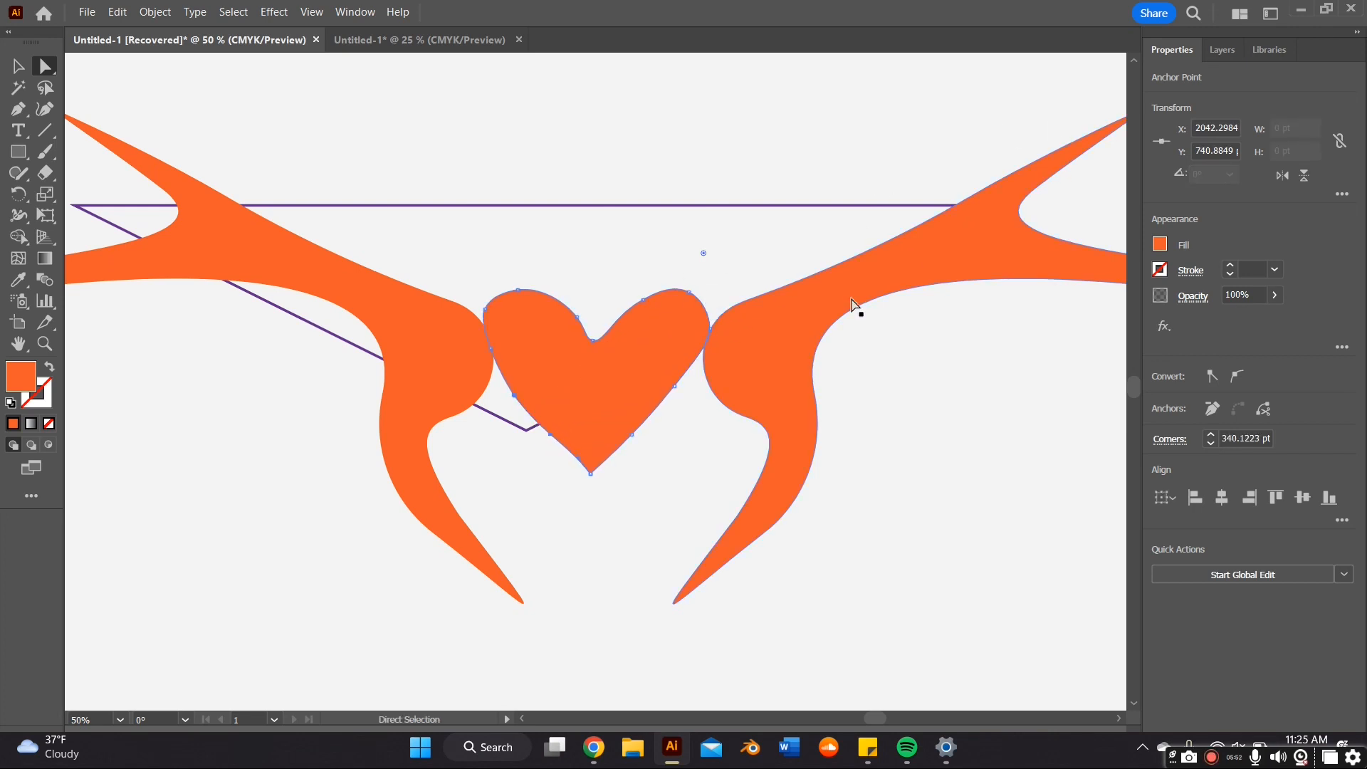
Start a thin spike path from the left wing tip with the Pen tool
key(ctrl+minus)
key(p)
drag(571, 329, 567, 353)
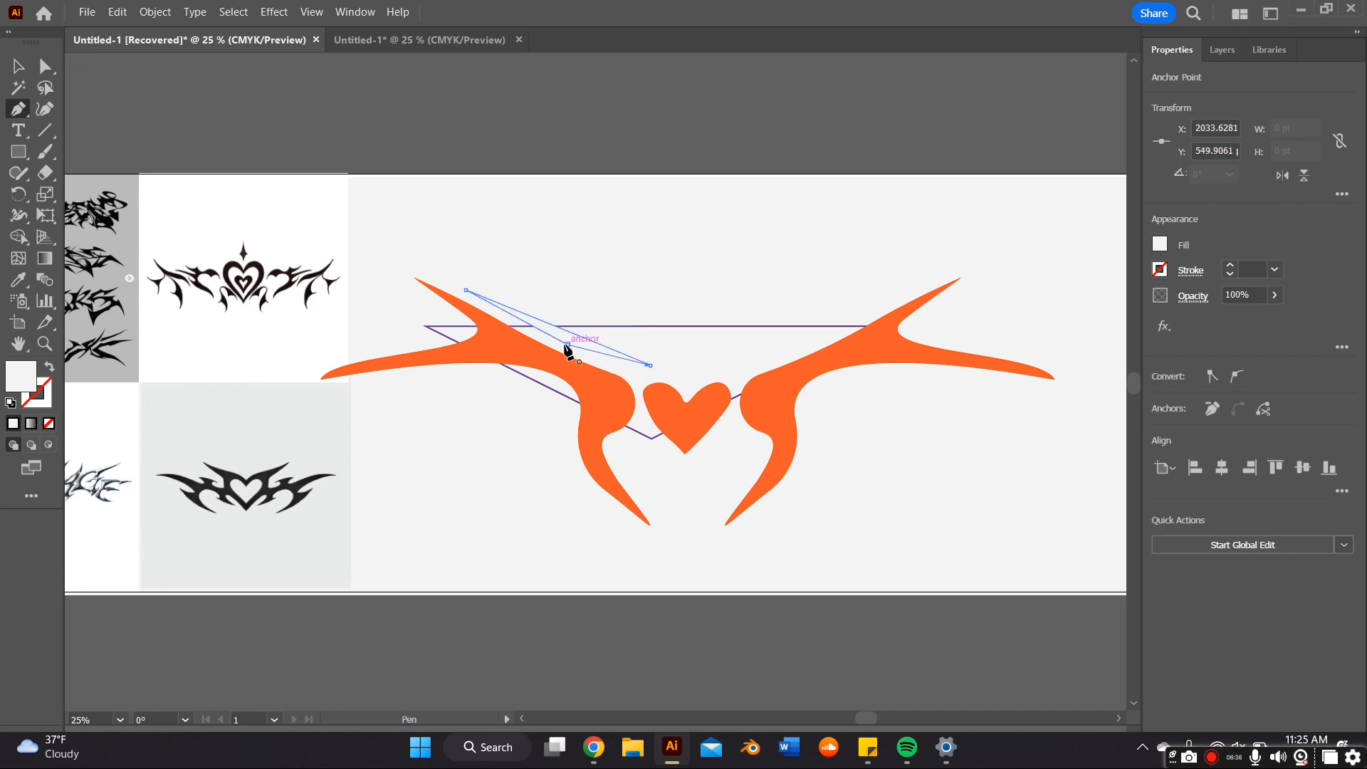
Finish the spike path and fill it with green from the Swatches panel
key(a)
click(590, 338)
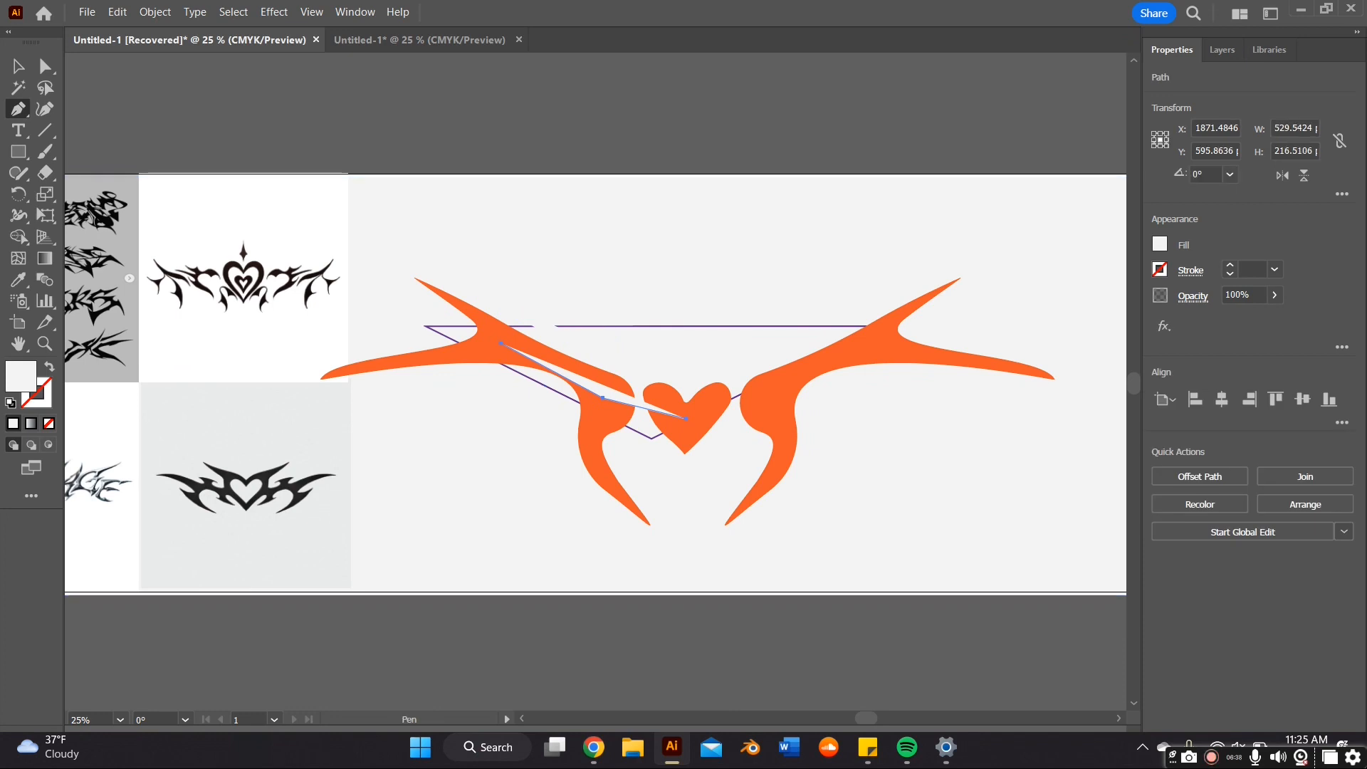
key(v)
click(1161, 247)
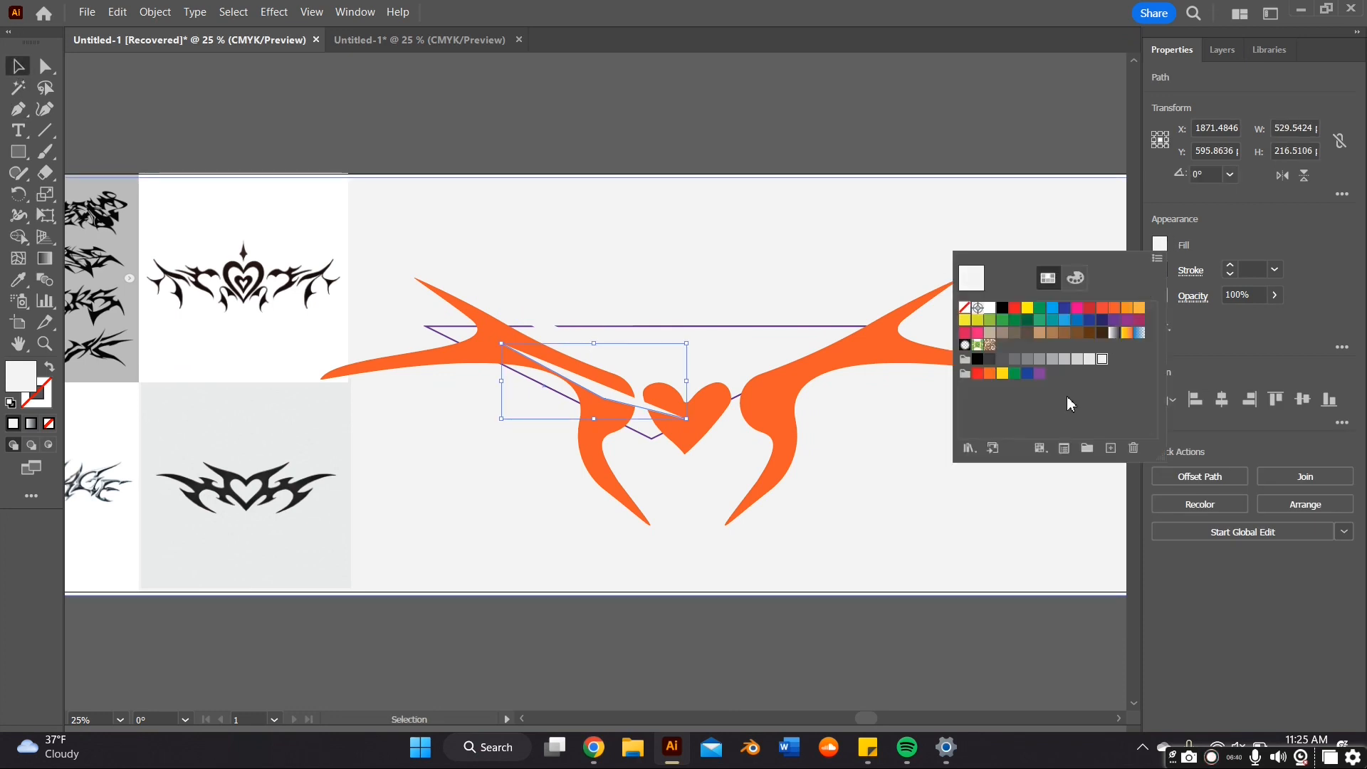
click(1002, 321)
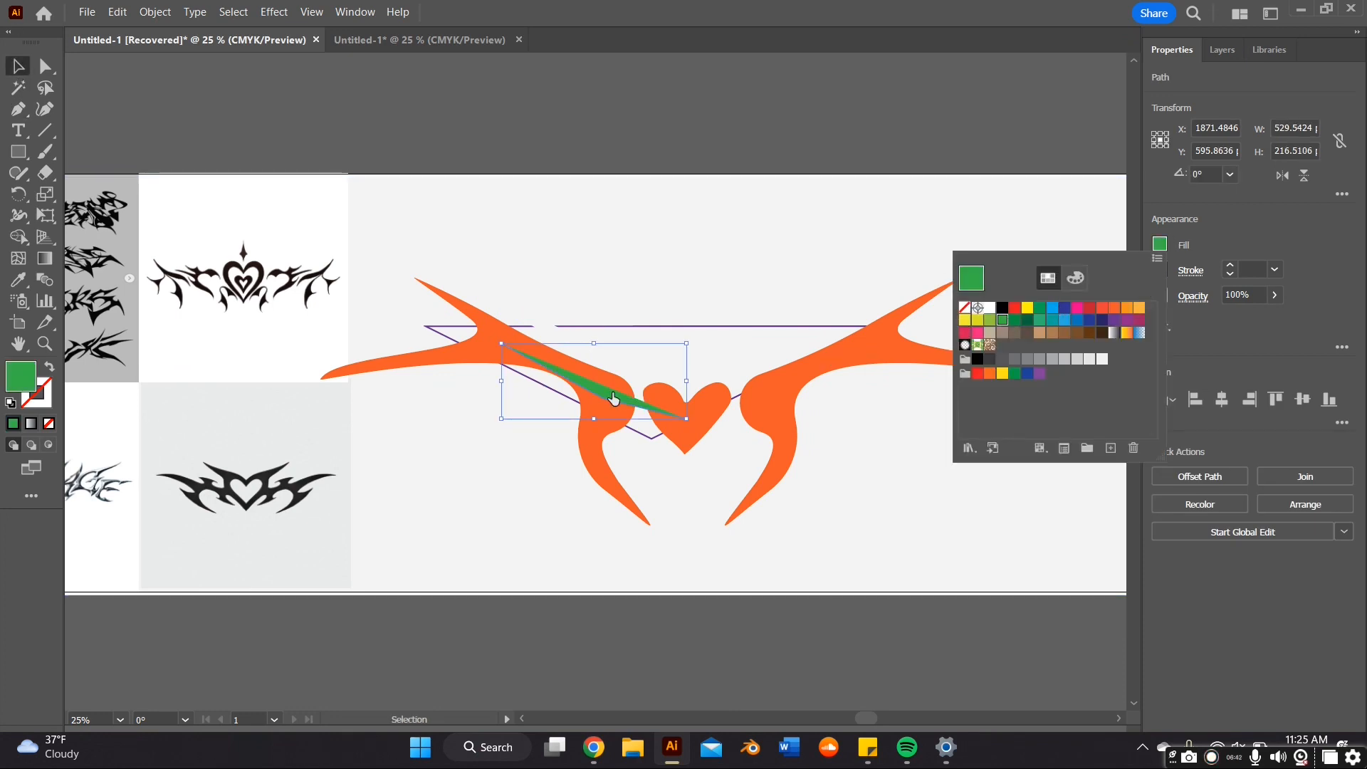
click(552, 339)
Eyedropper the upper spike green, then mirror a spike horizontally onto the right wing
key(i)
click(552, 339)
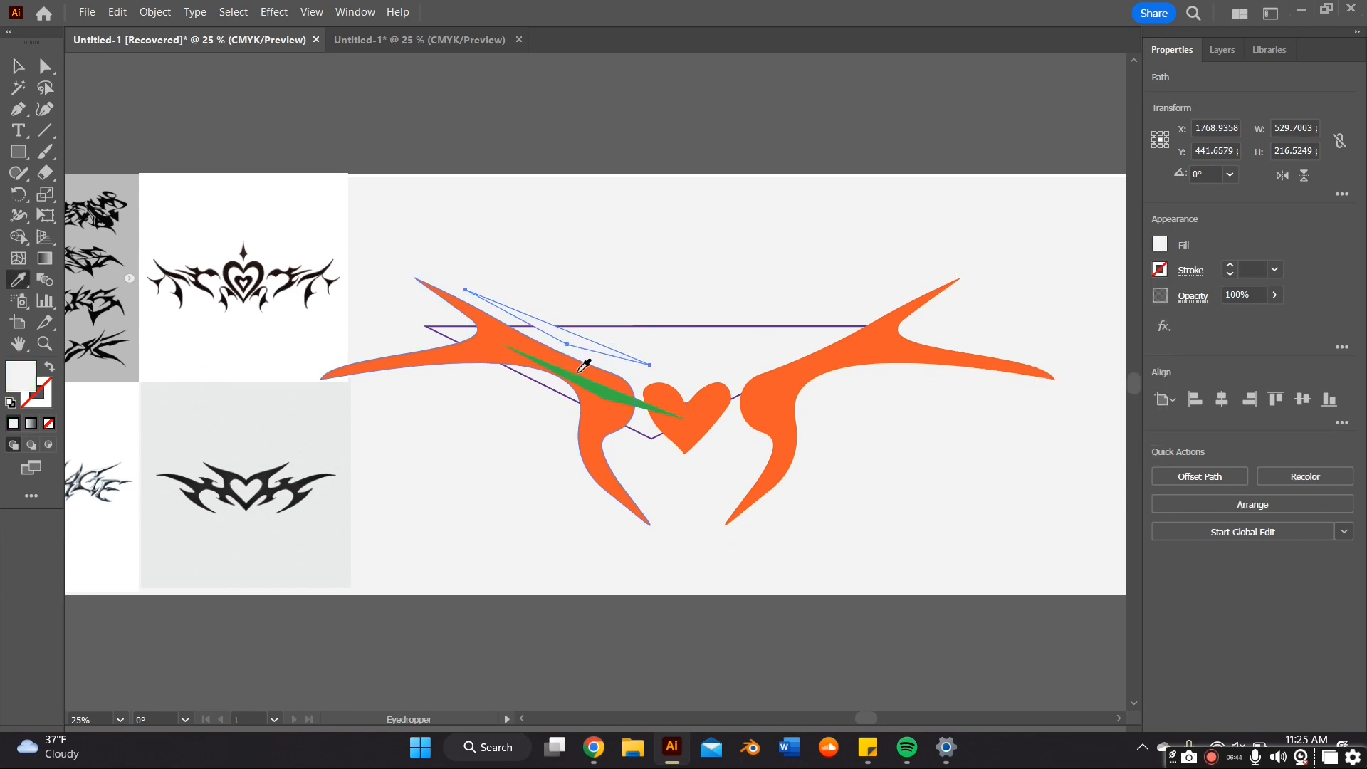
key(v)
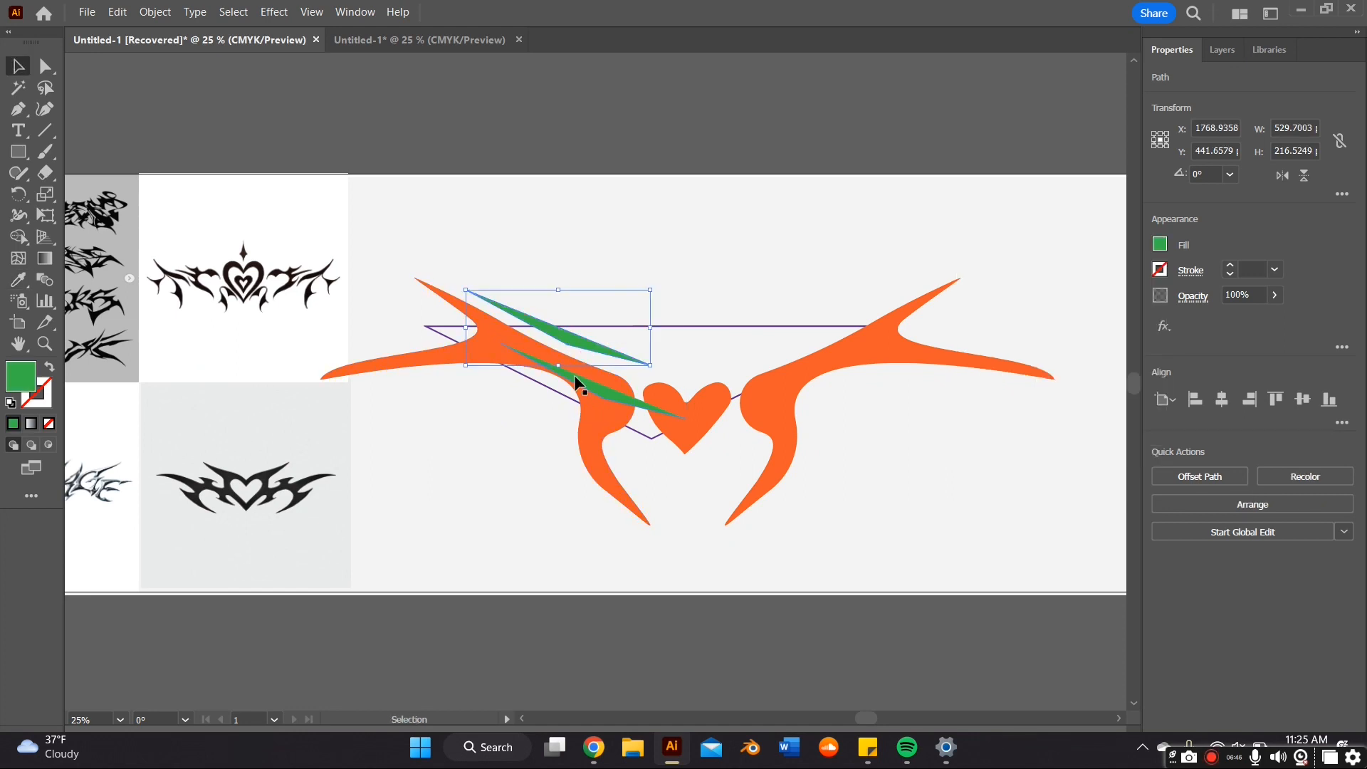
drag(576, 379, 827, 305)
click(1281, 177)
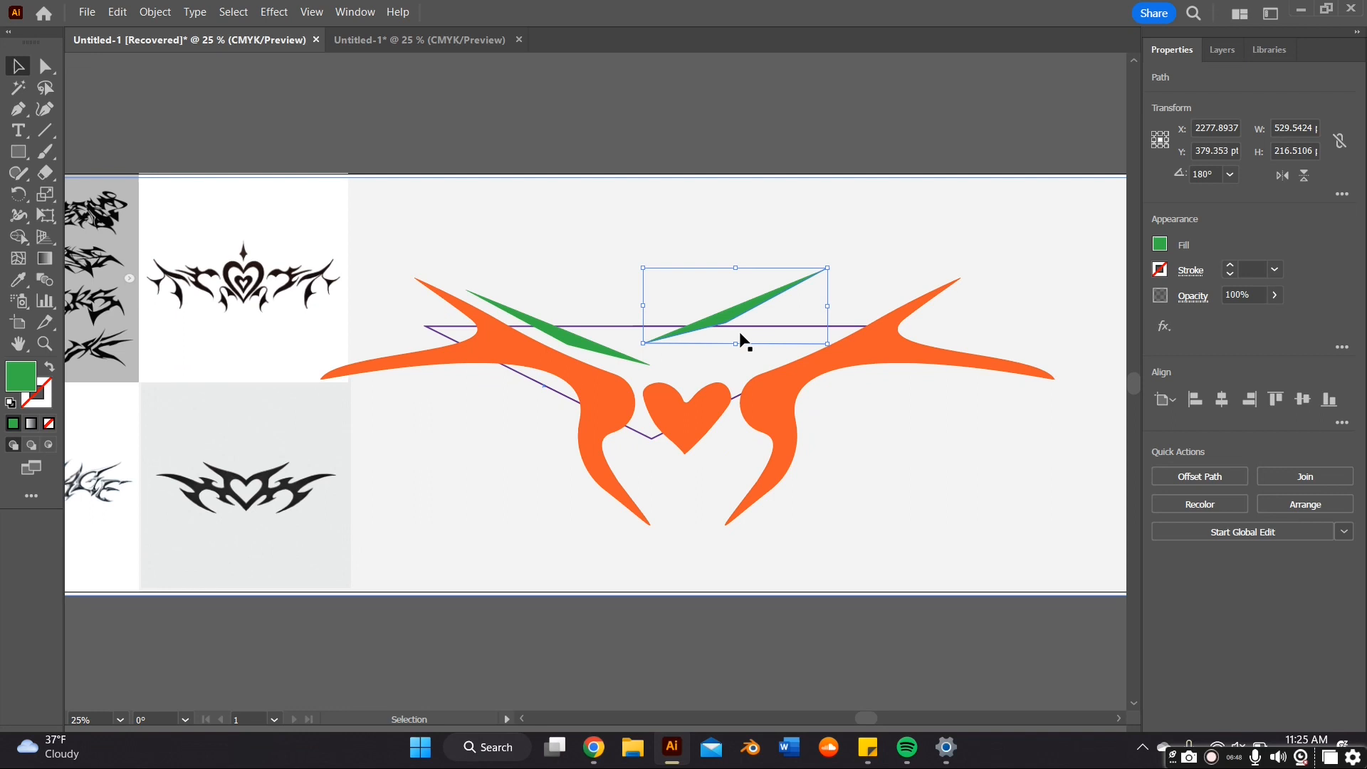
mouse_move(718, 320)
mouse_down()
mouse_move(785, 358)
mouse_move(803, 346)
mouse_up()
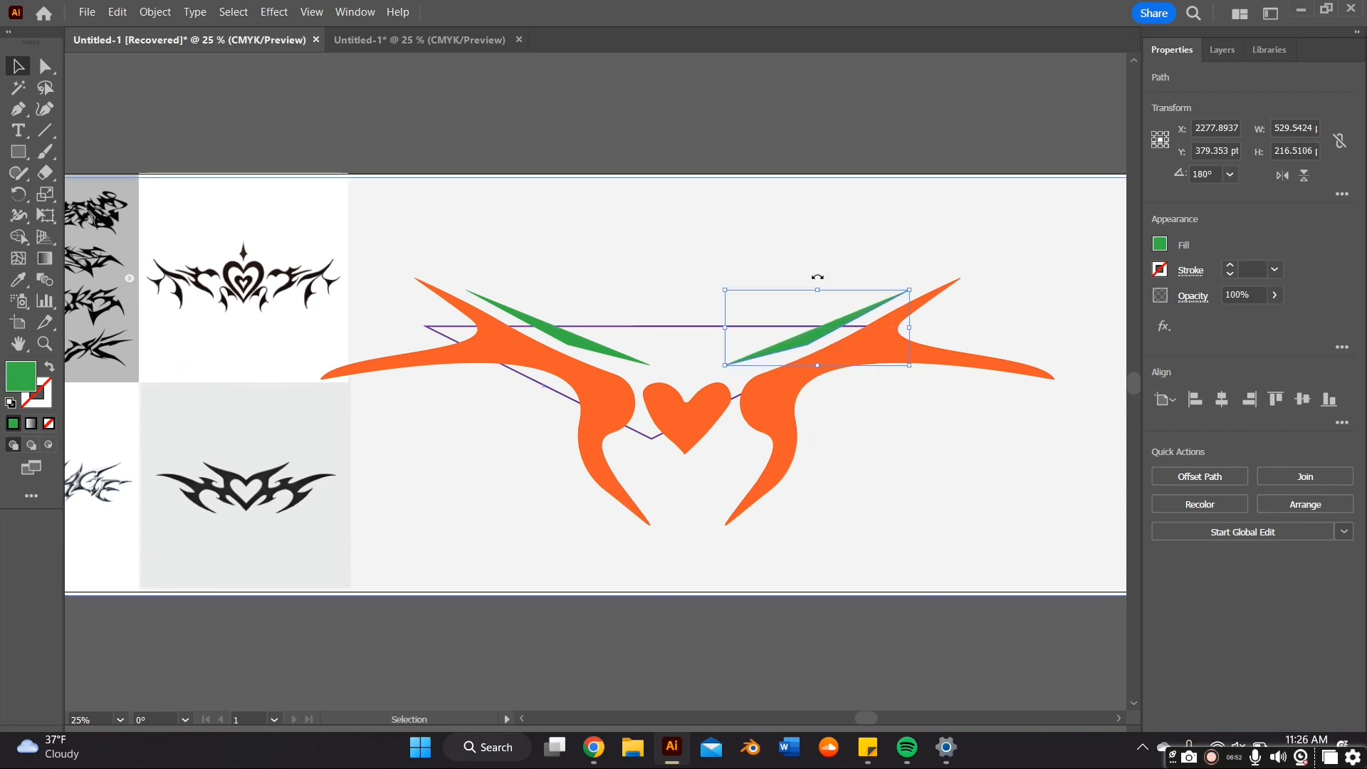
scroll(534, 363, down, 1)
Duplicate the left orange wing, reflect it vertically and place it below as a lower arm
click(534, 331)
key(a)
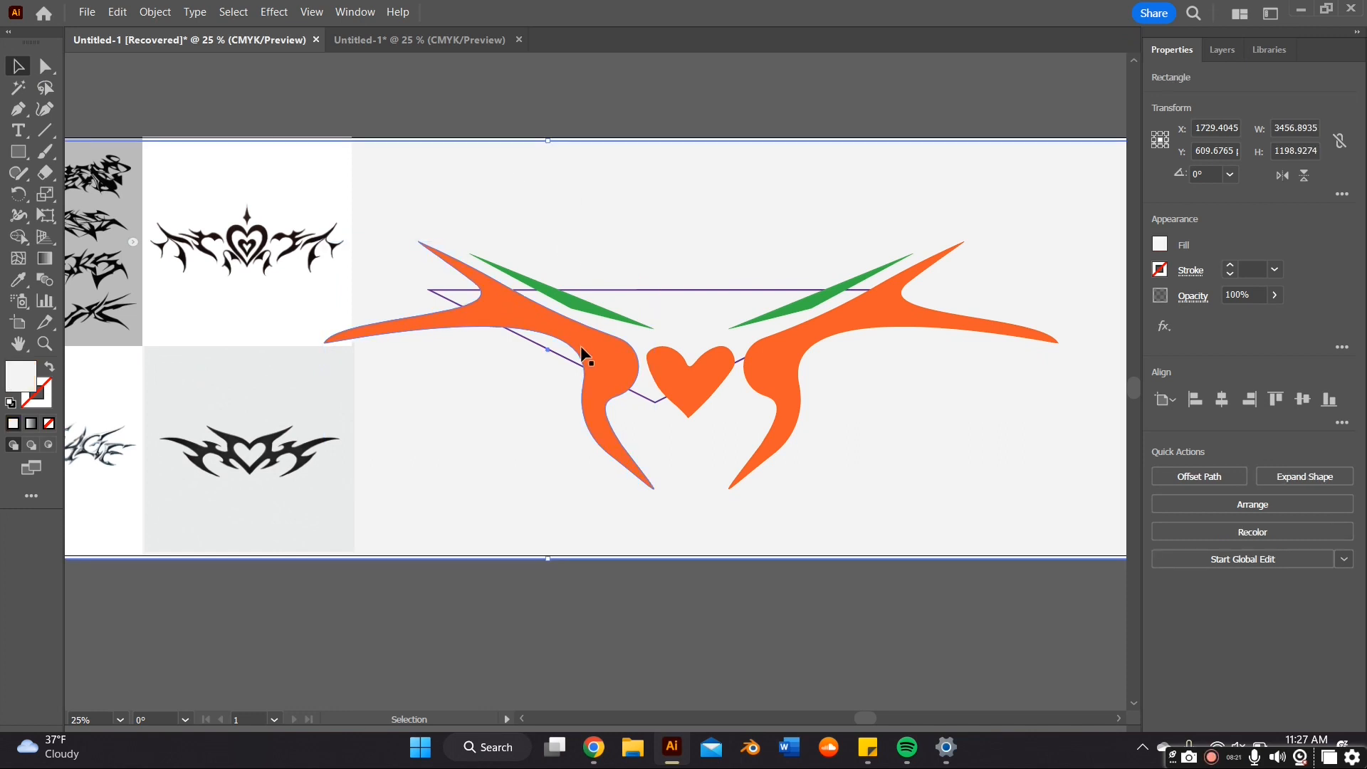
click(582, 352)
key(ctrl+c)
key(ctrl+v)
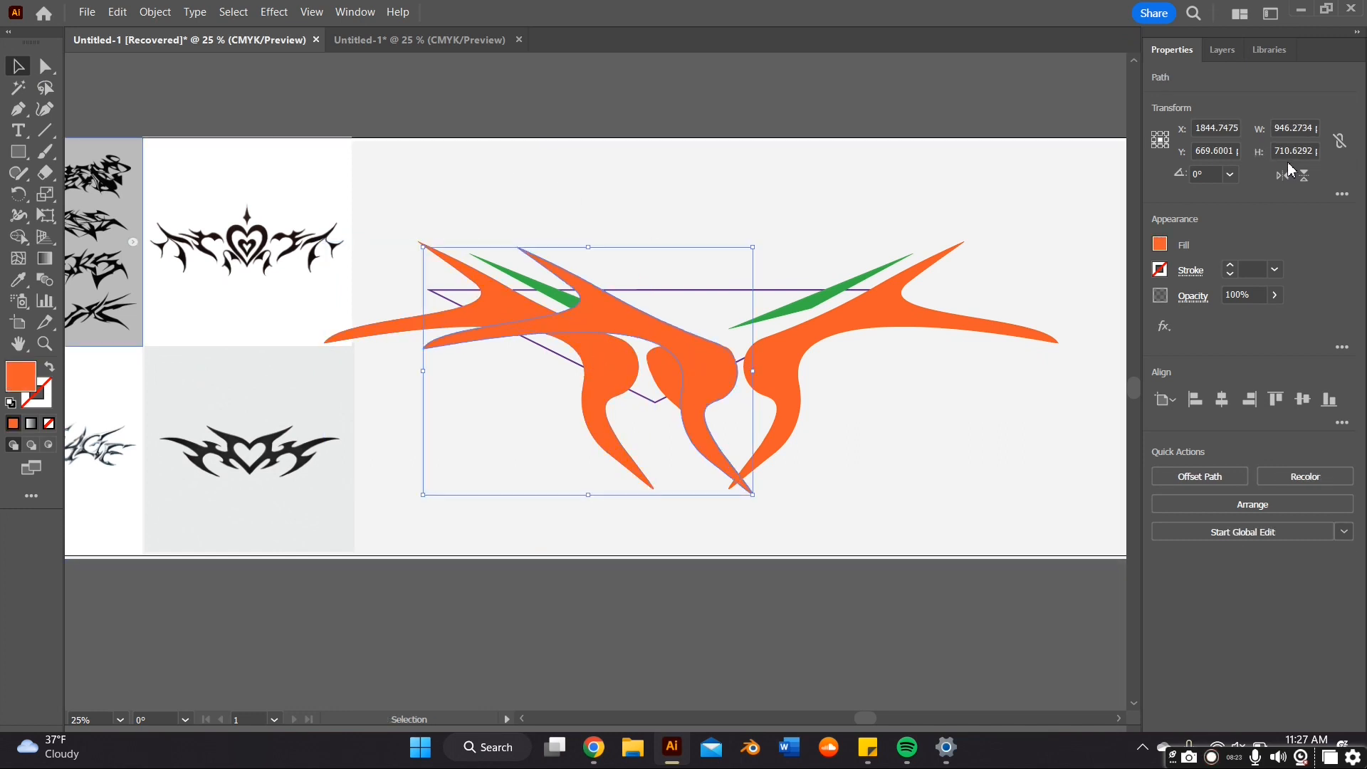
click(1303, 175)
key(a)
click(663, 393)
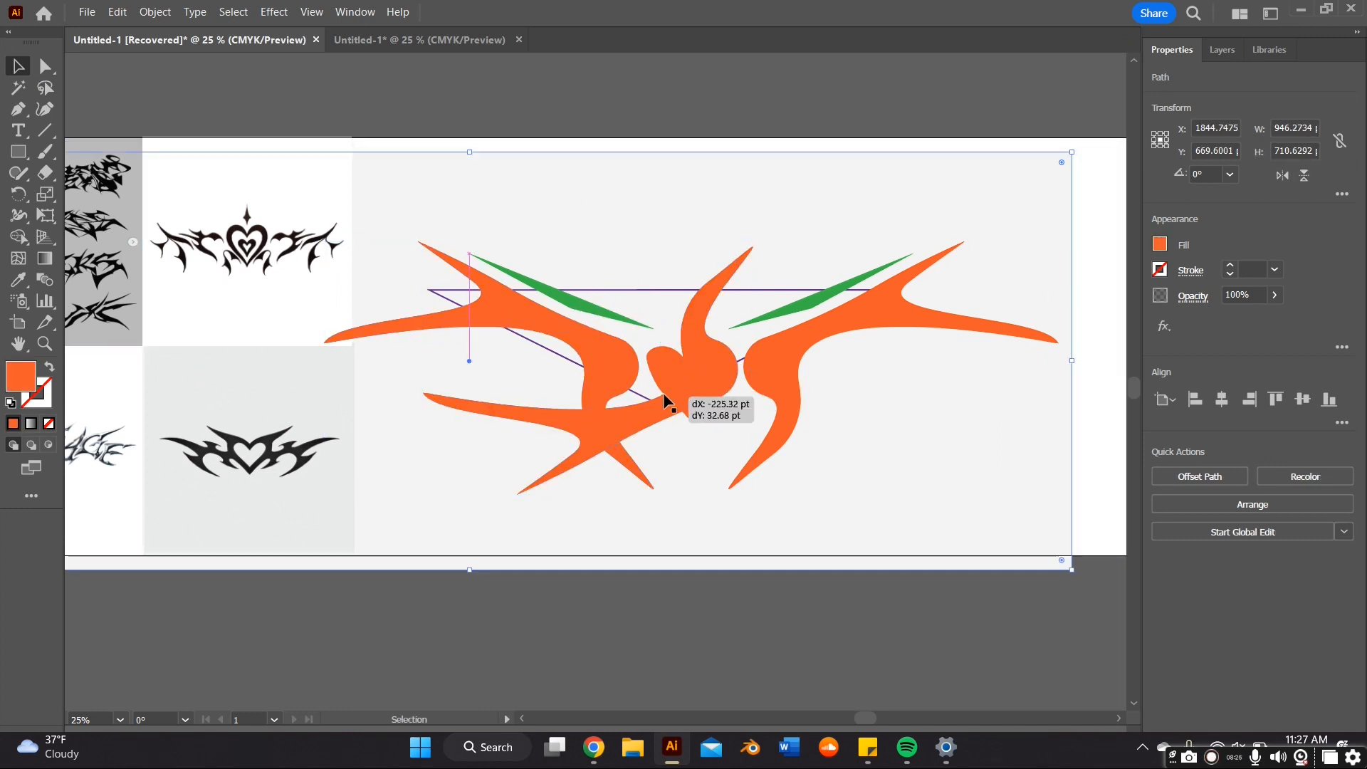
mouse_move(681, 391)
mouse_down()
mouse_move(601, 373)
mouse_move(623, 417)
mouse_up()
Nudge the lower arm into place and mirror a copy horizontally under the right wing
click(602, 373)
alt+drag(609, 365, 919, 389)
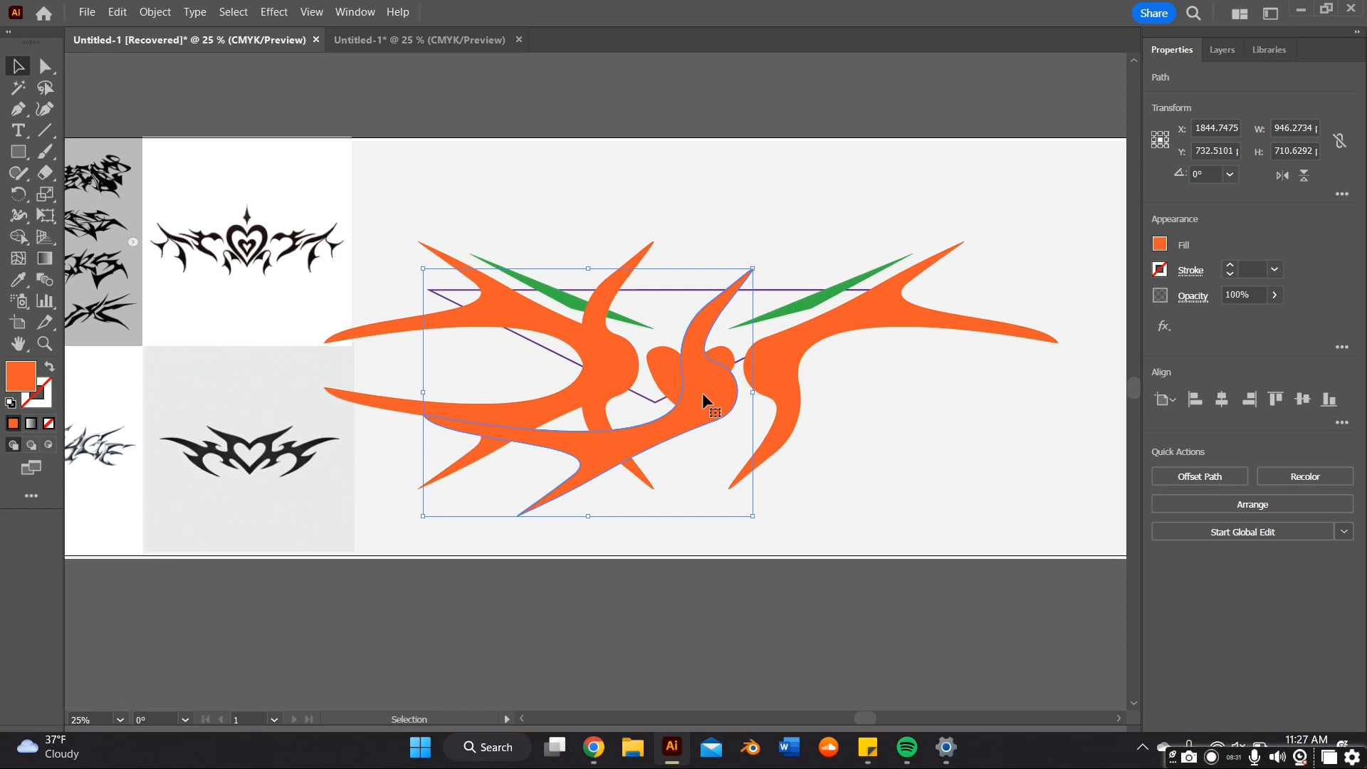
click(1283, 174)
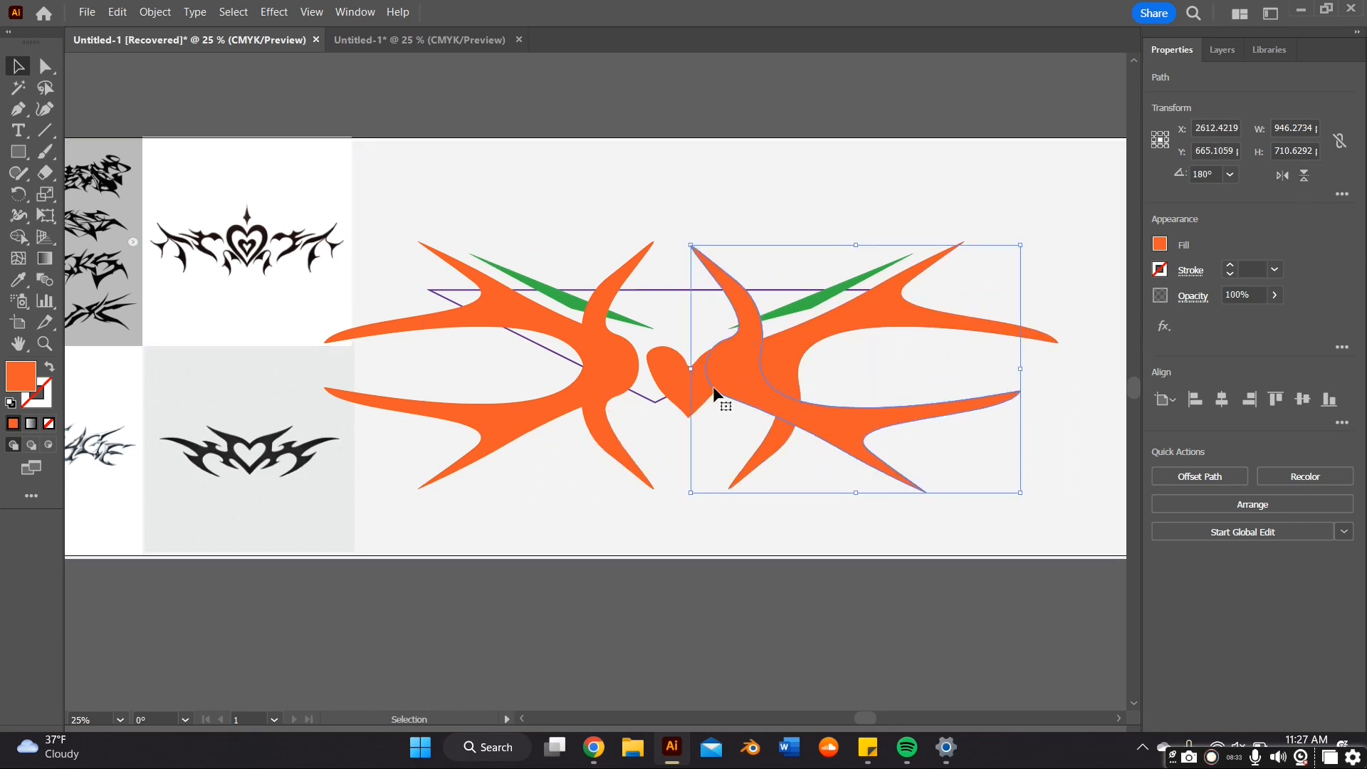
mouse_move(717, 387)
mouse_down()
mouse_move(768, 380)
mouse_move(756, 375)
mouse_up()
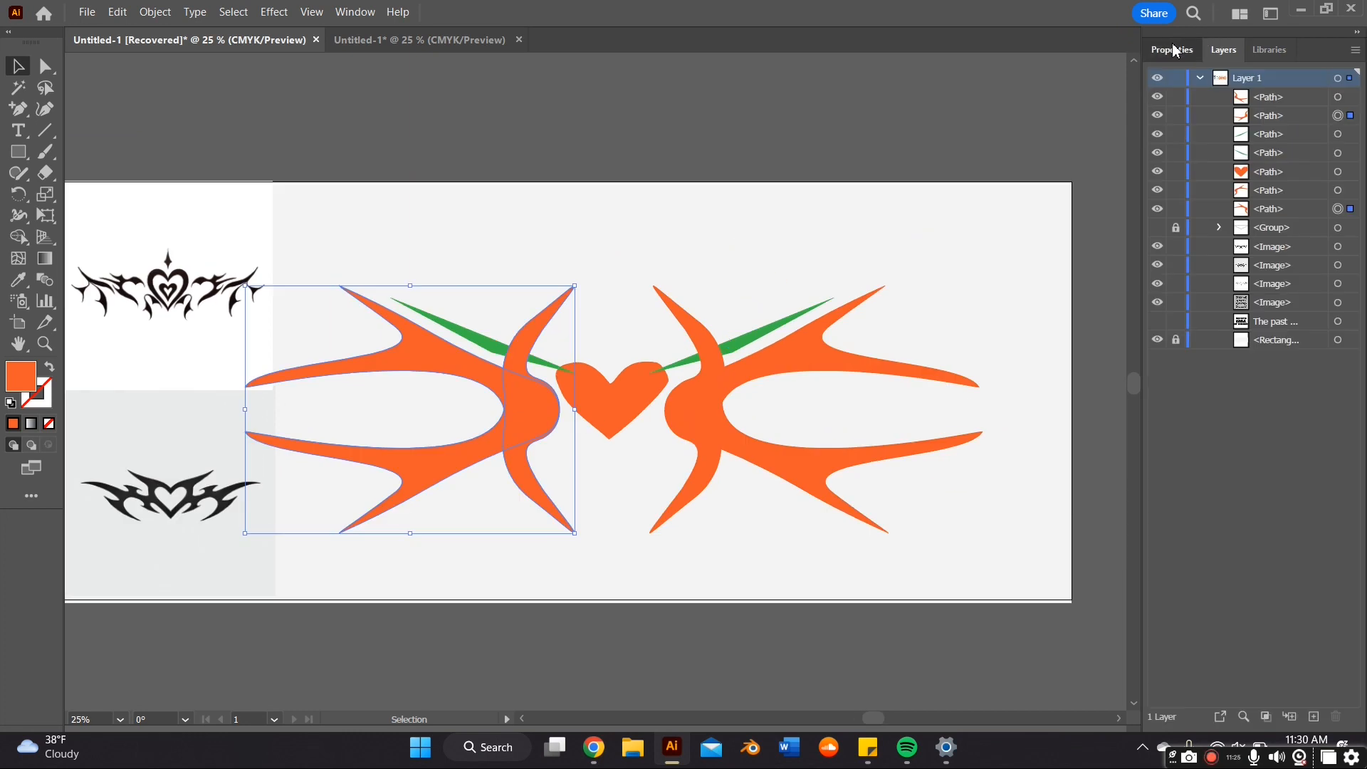
Unite the left wing pieces with Pathfinder and select the right wing pieces to merge
click(1171, 49)
click(1163, 475)
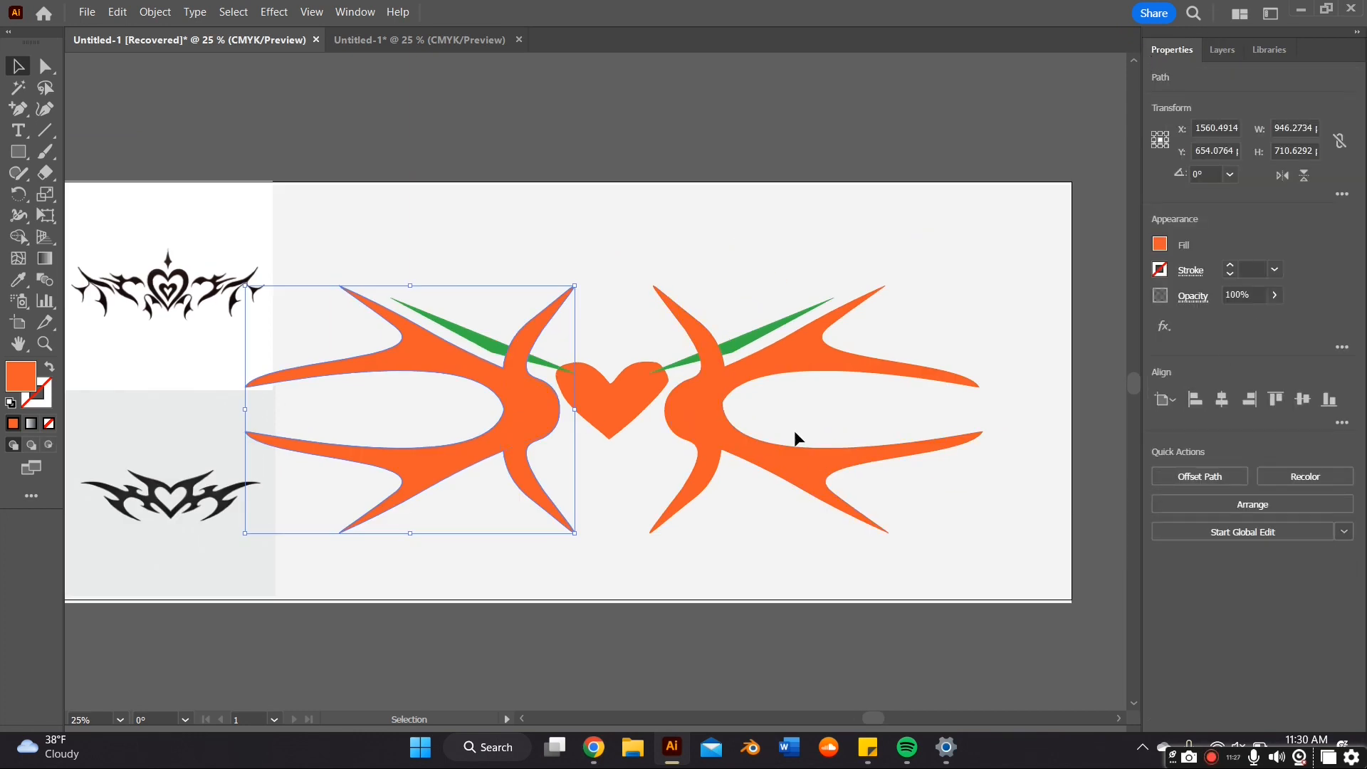
click(698, 408)
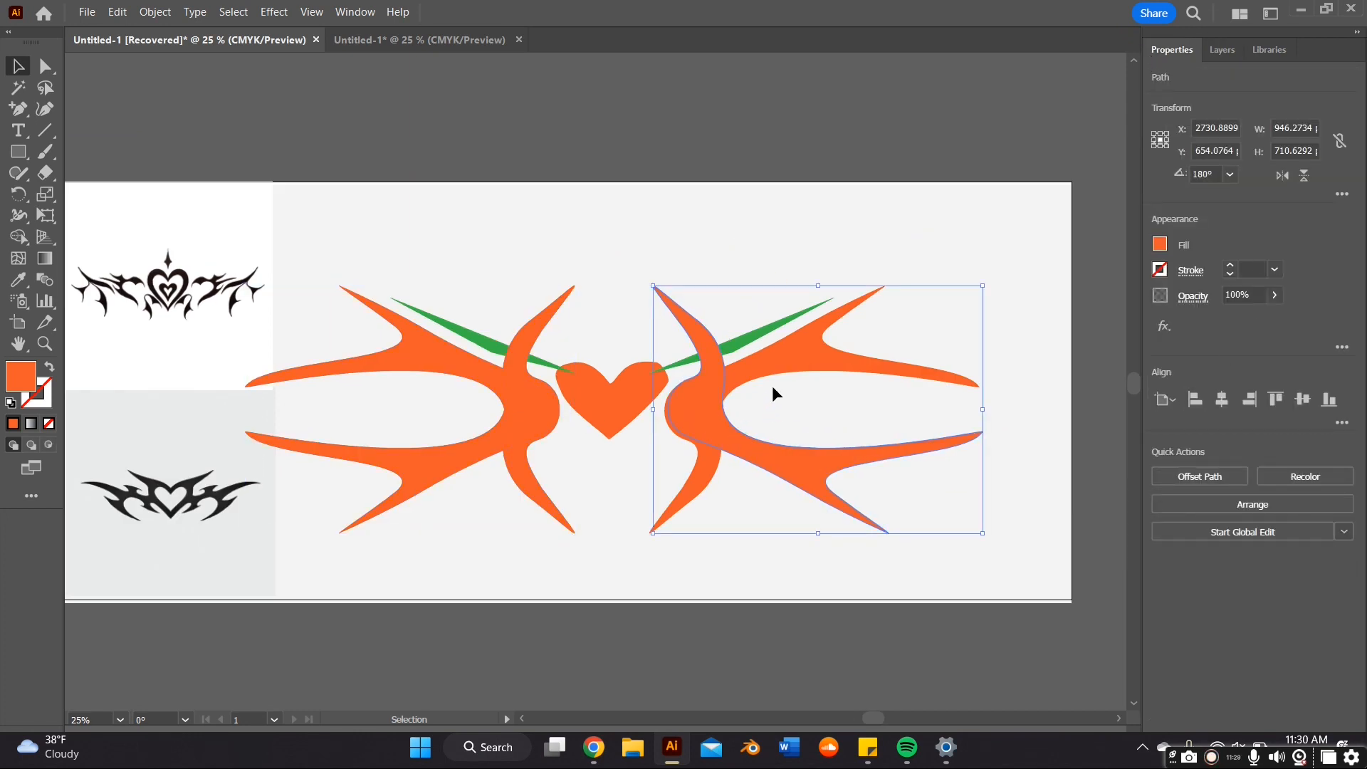
shift+click(769, 363)
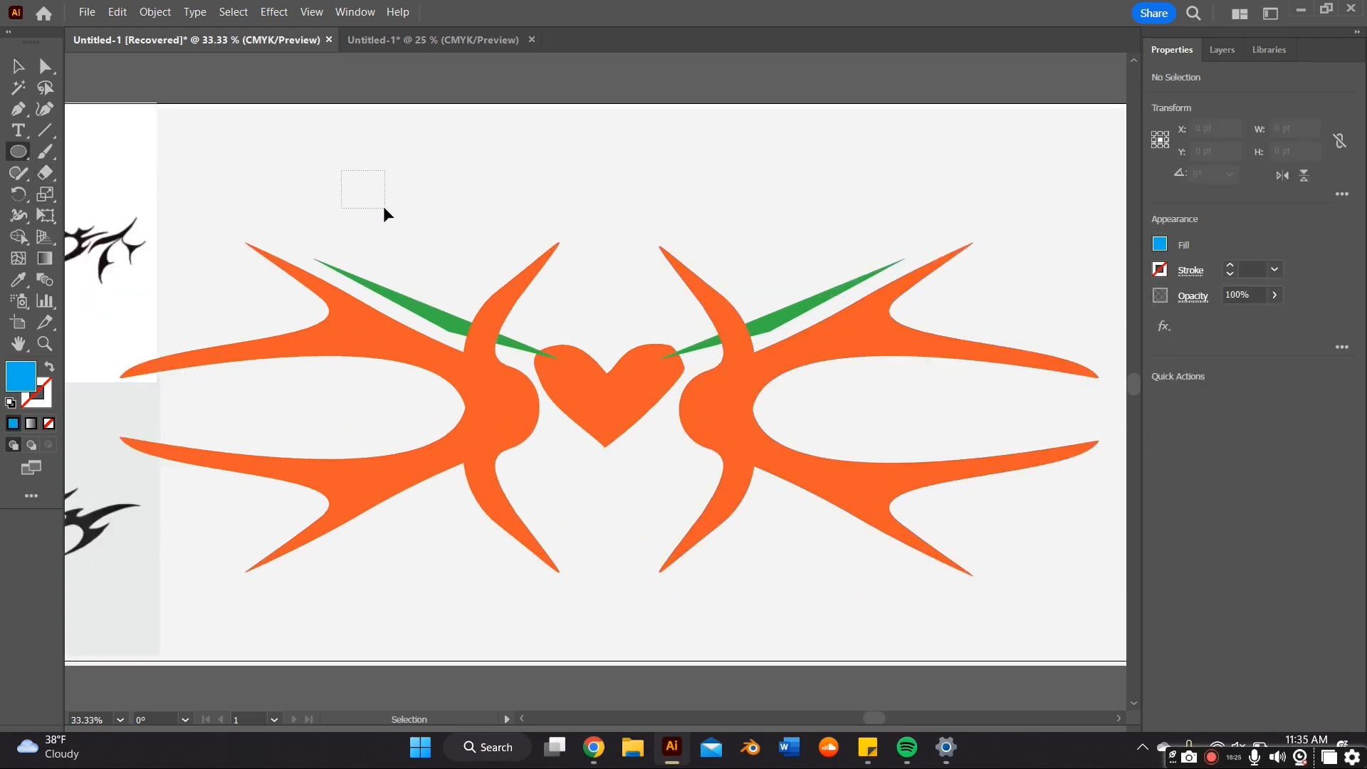
Draw a blue ellipse and apply Pucker & Bloat at -77% to pinch it into a four-point star
shift+drag(344, 152, 430, 235)
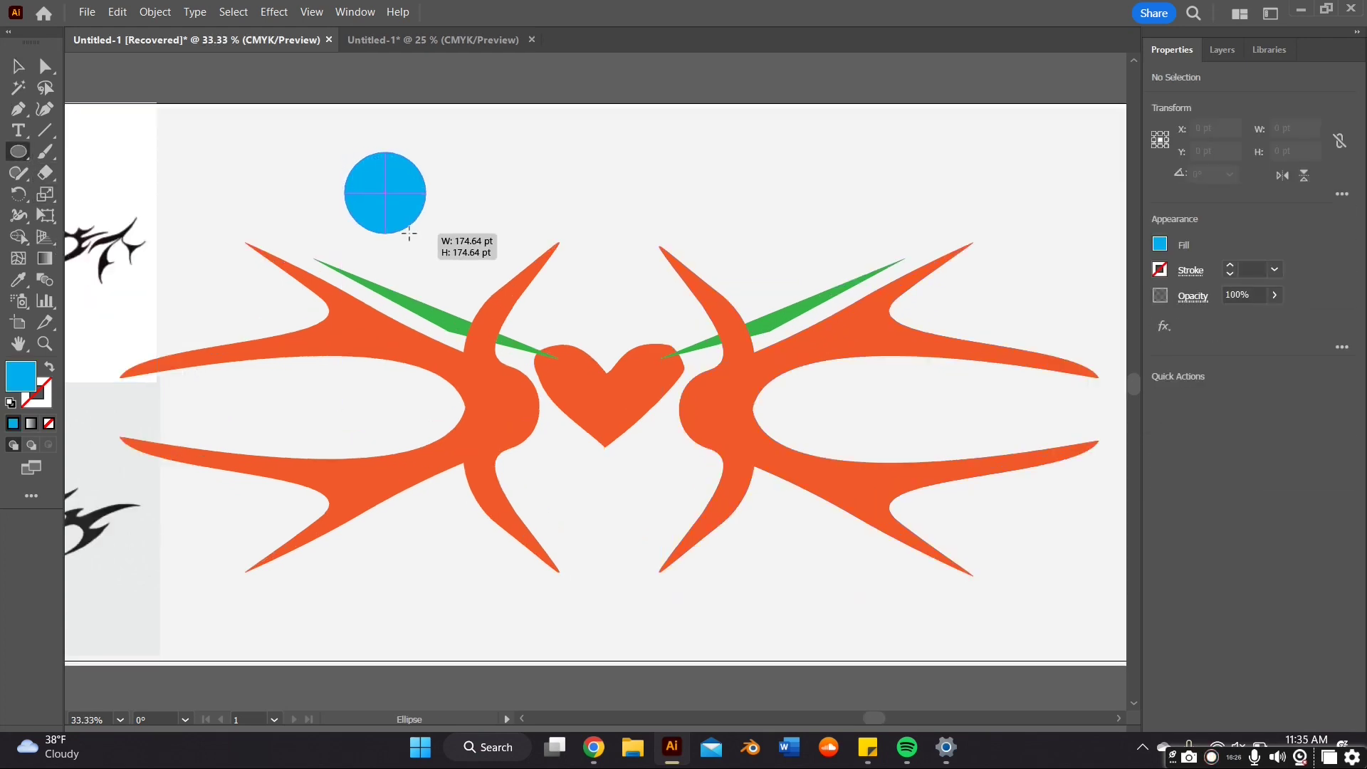
click(1165, 326)
mouse_move(1253, 392)
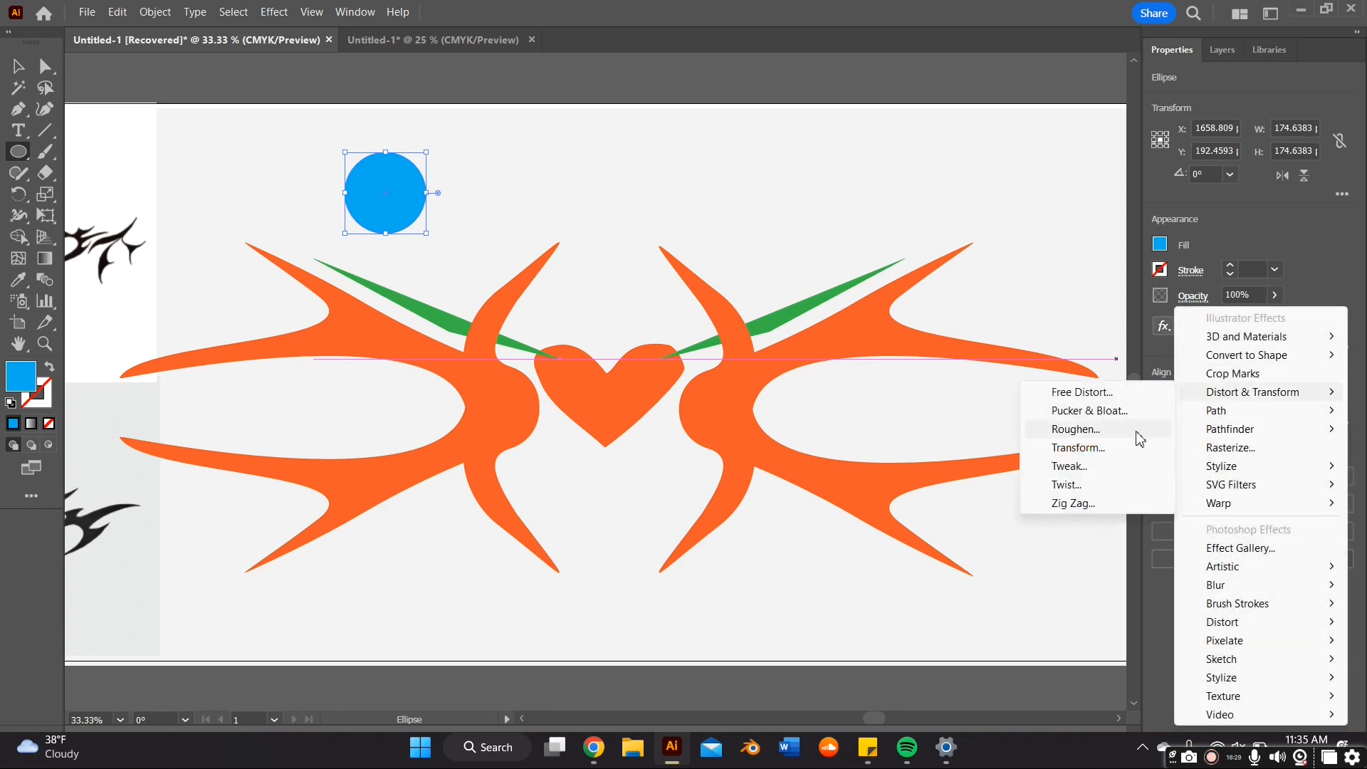
click(1088, 410)
drag(817, 513, 732, 517)
click(827, 564)
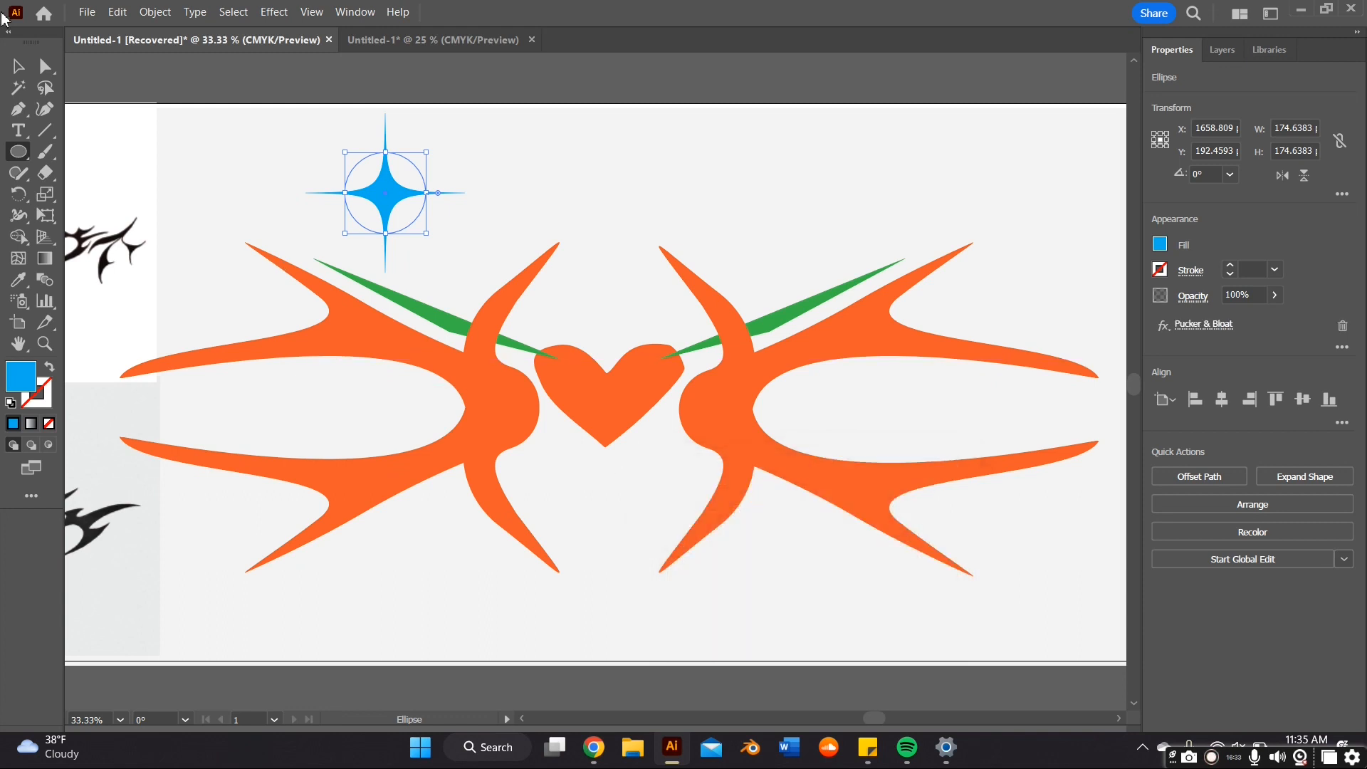
Move the blue star onto the heart, enlarge it and recentre it
click(19, 64)
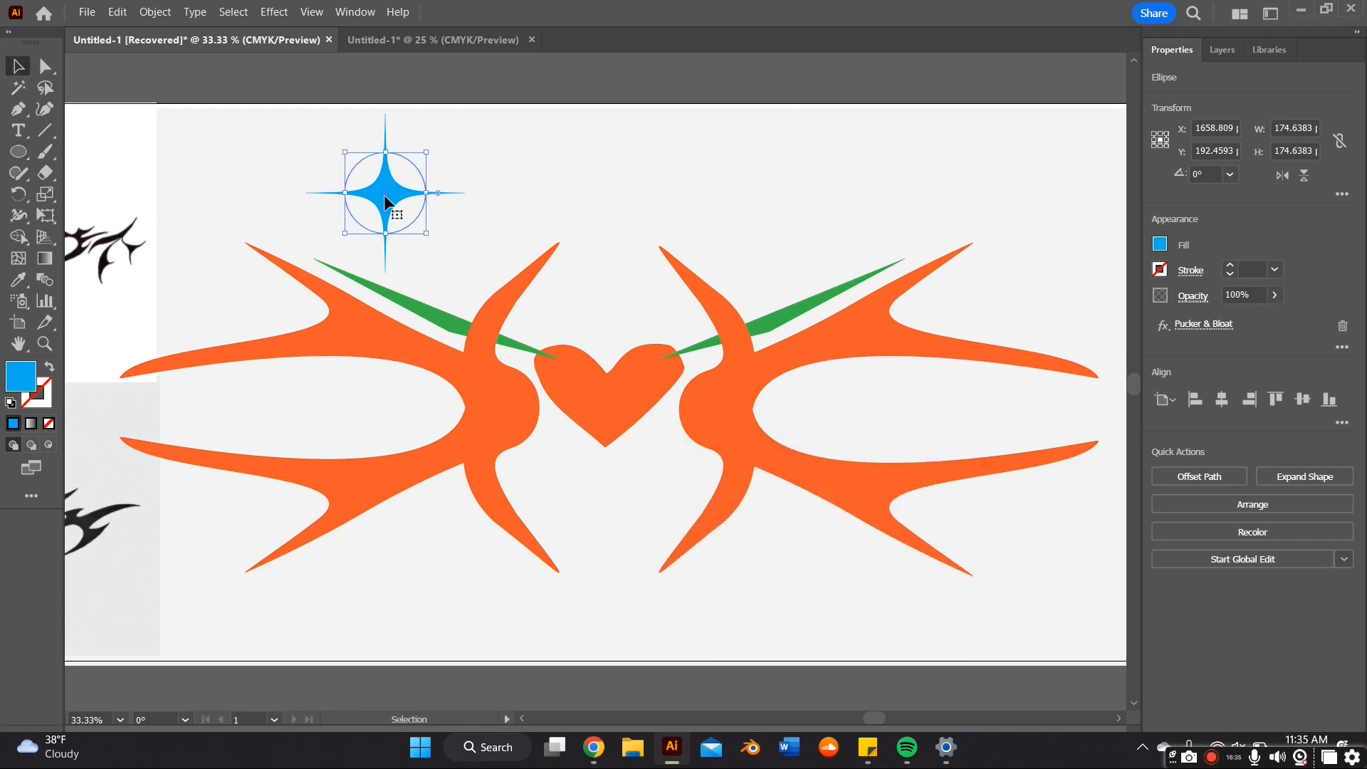
drag(384, 195, 609, 398)
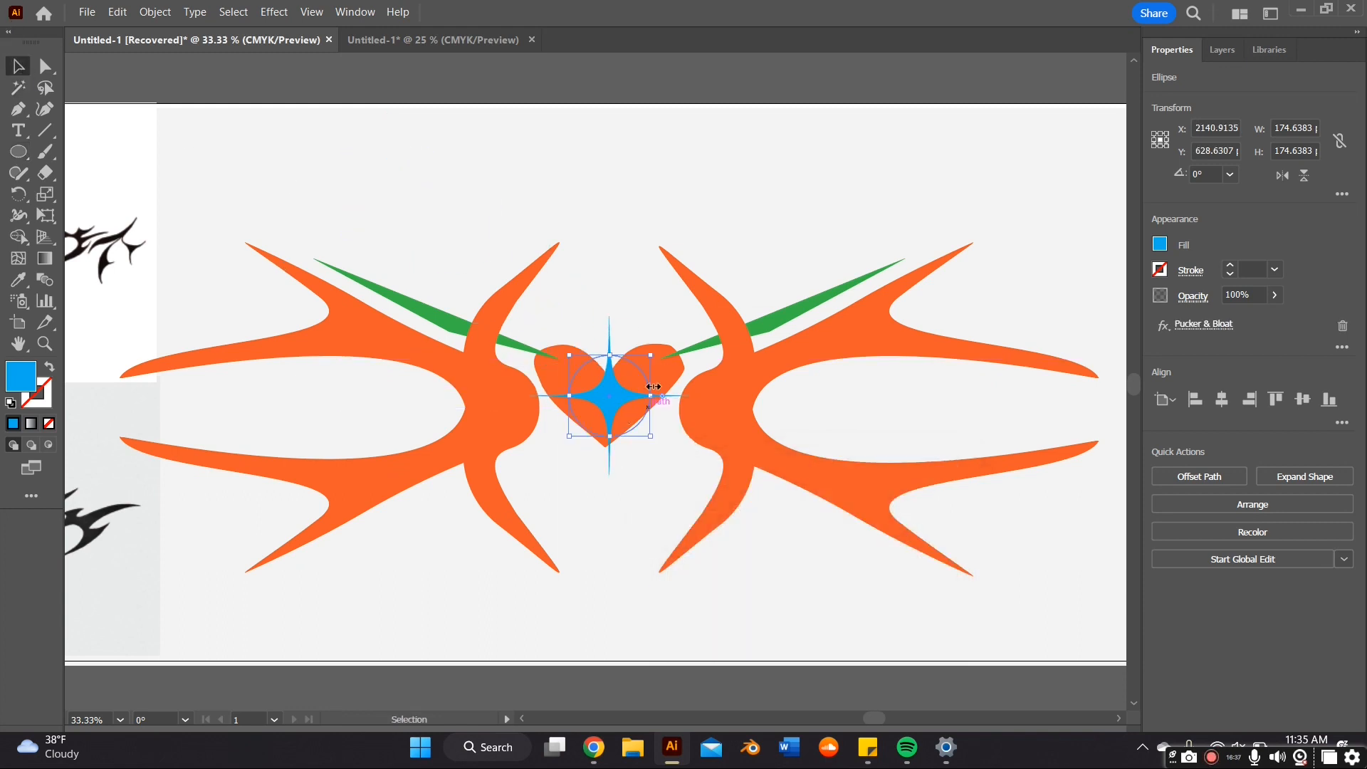
shift+click(649, 338)
drag(651, 356, 705, 300)
drag(654, 356, 623, 383)
Duplicate the star and rotate the copy 45° to form an eight-point star, nudging it into place
mouse_move(639, 428)
mouse_down()
mouse_move(337, 302)
mouse_move(624, 394)
mouse_up()
shift+drag(692, 314, 711, 398)
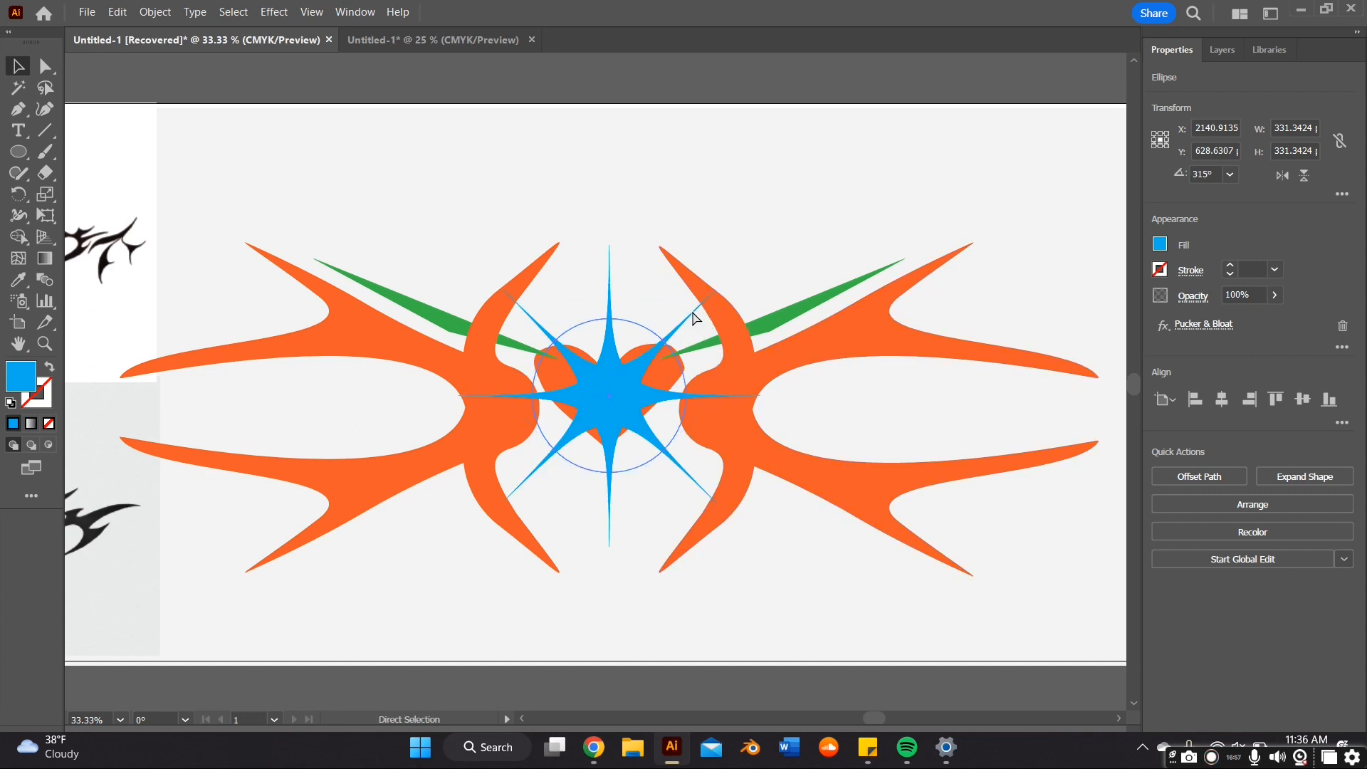
key(Up)
key(Left)
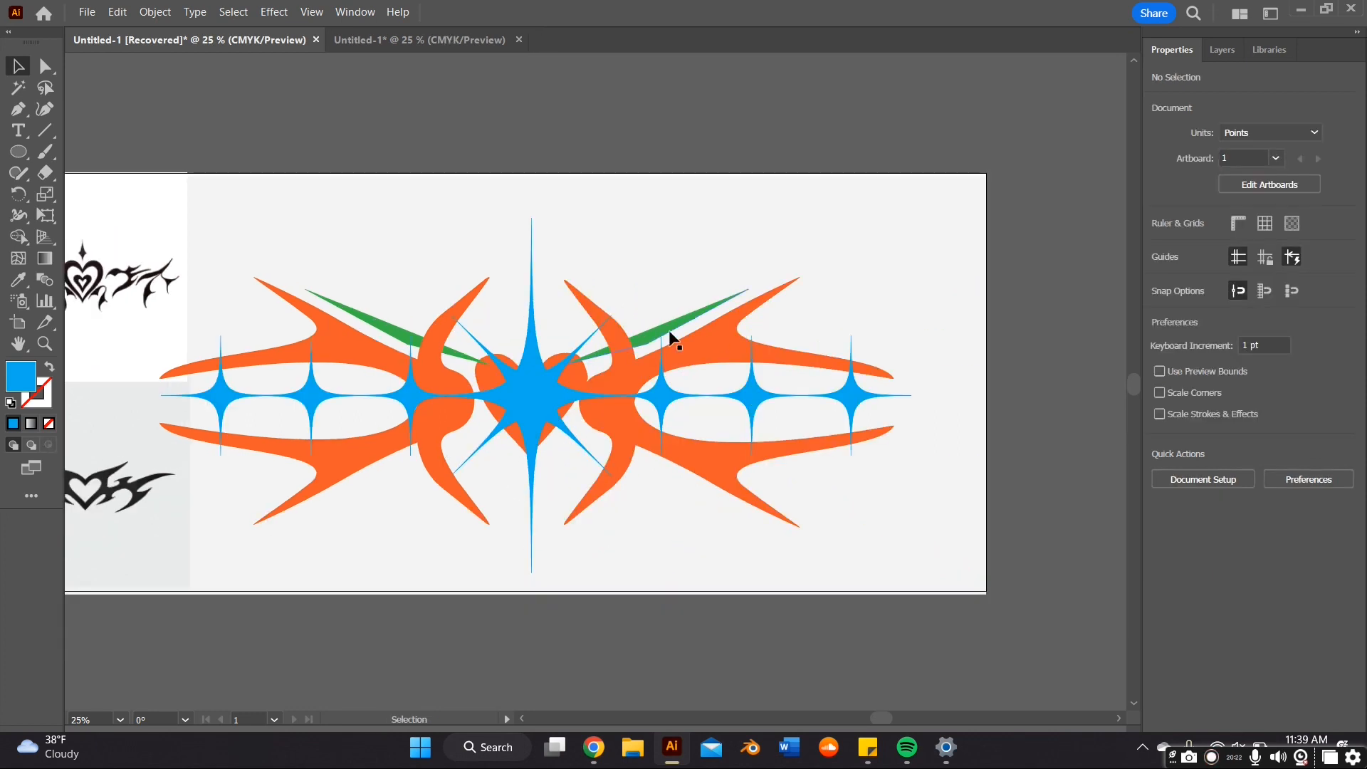
Export the artwork via Export As to Downloads as tribealtut.svg, accepting the SVG options
click(87, 13)
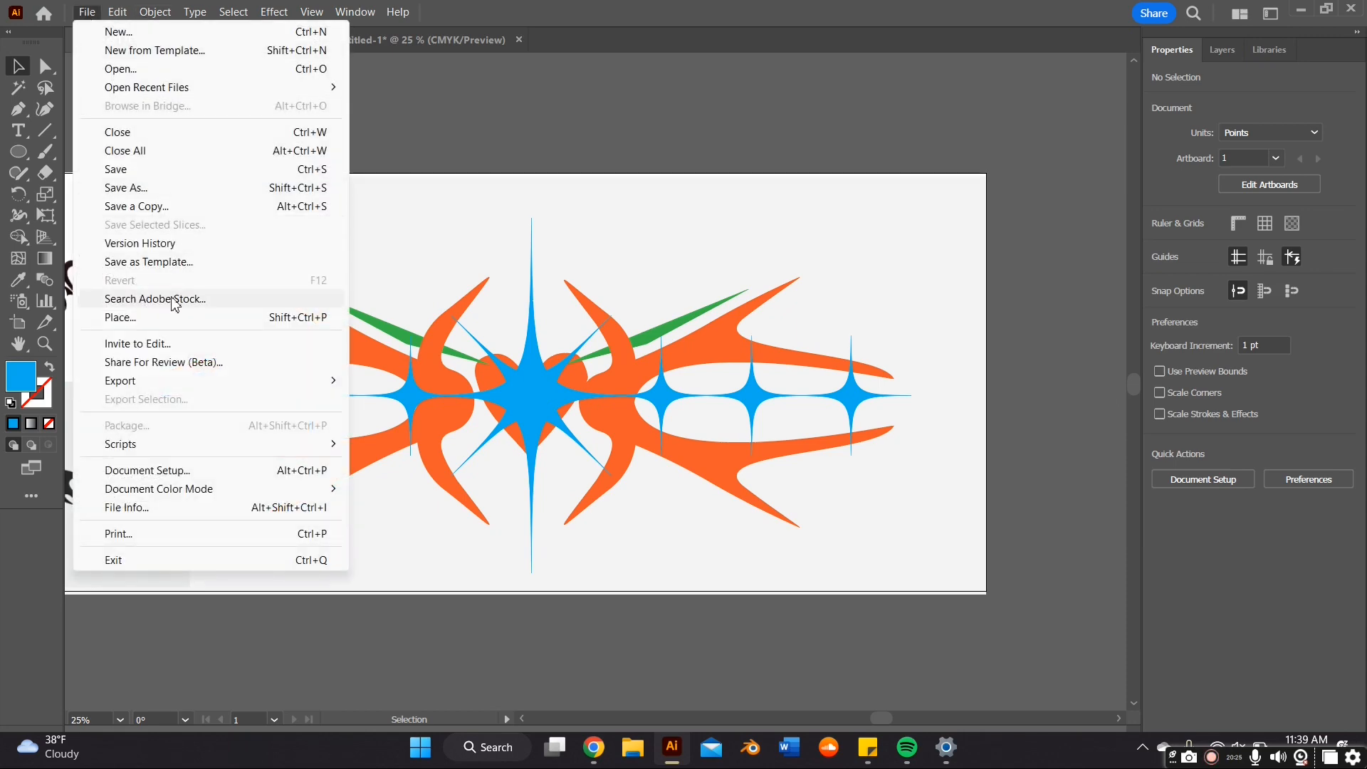
mouse_move(119, 380)
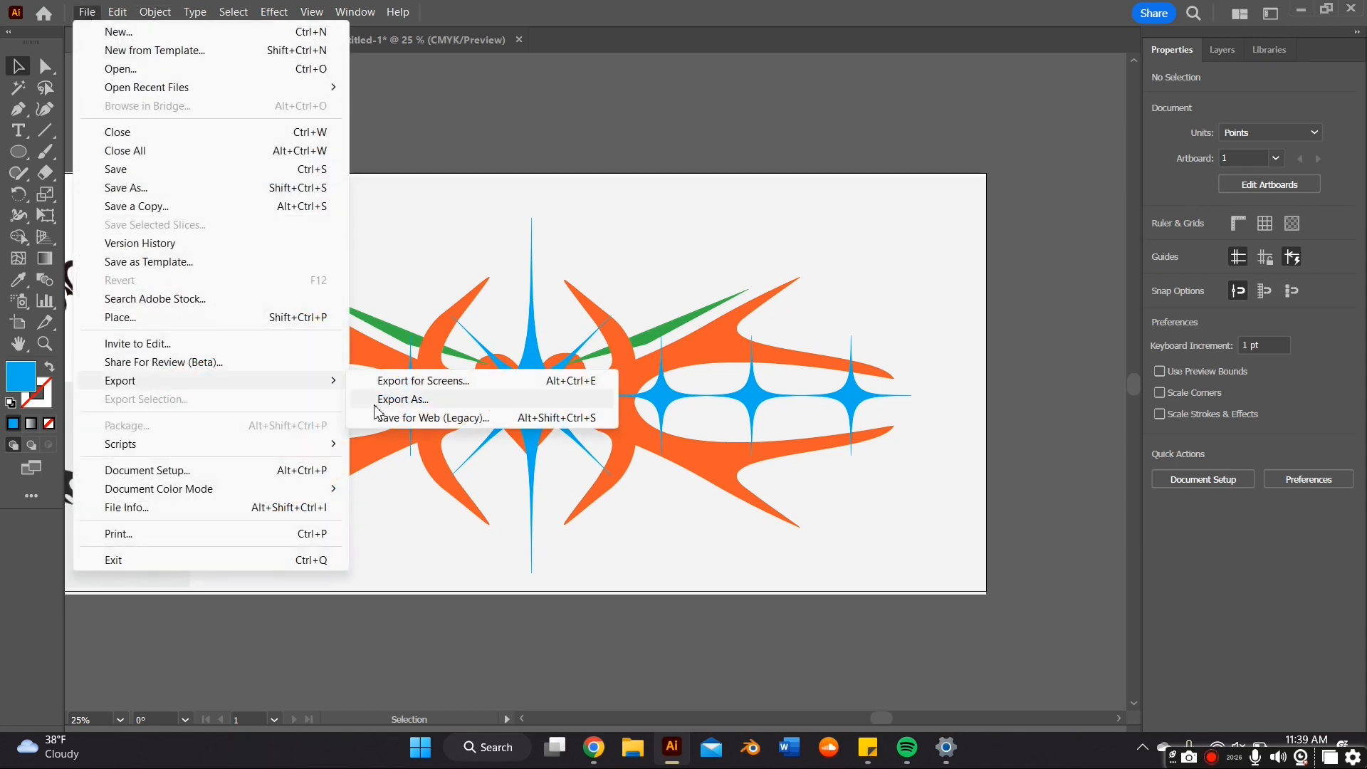
click(406, 396)
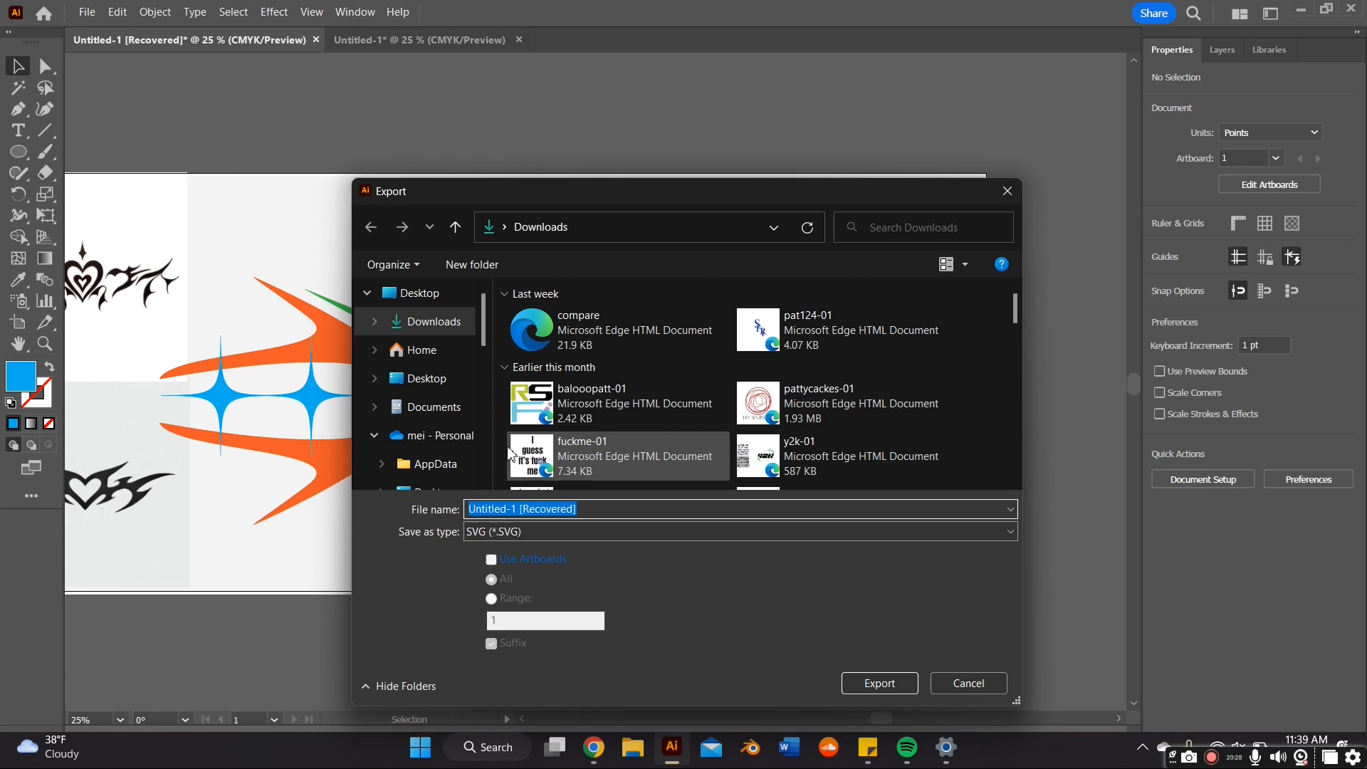
text(tribealtut)
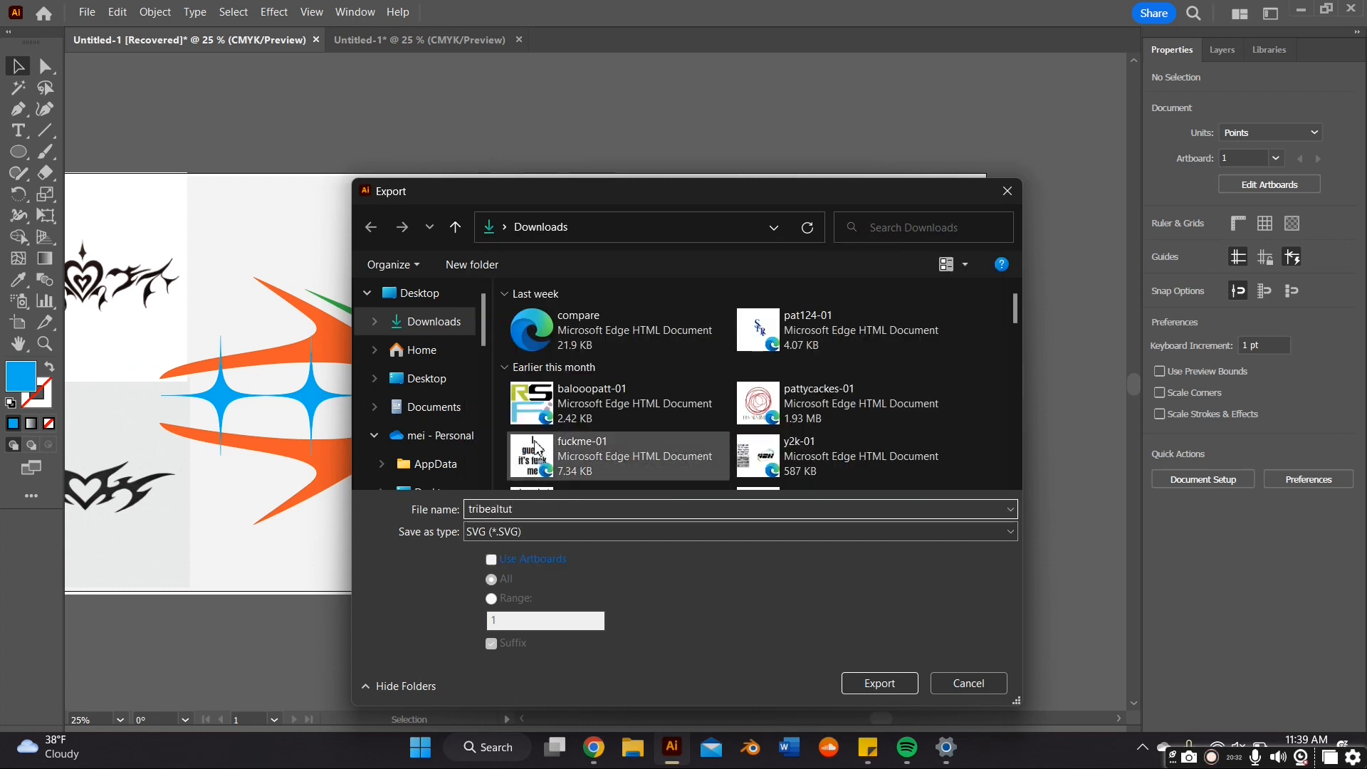
click(877, 682)
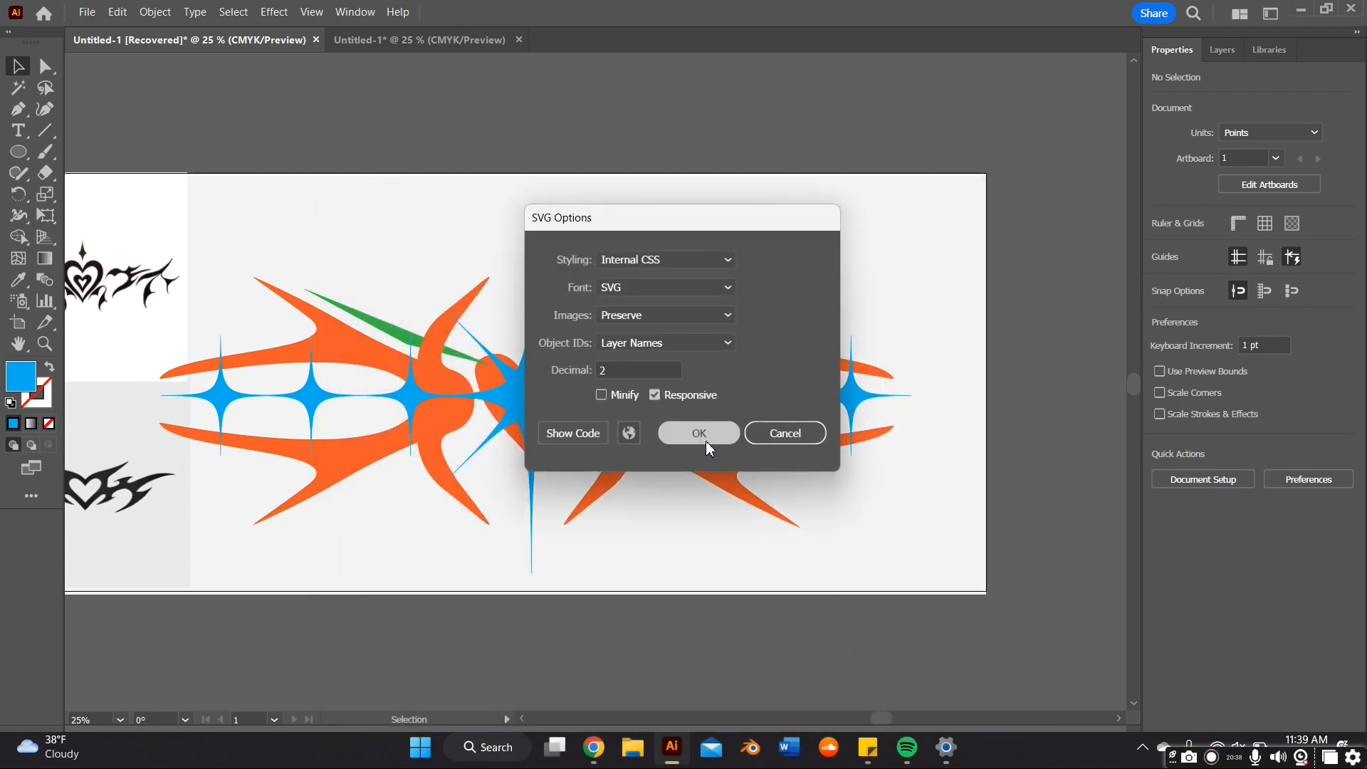
click(697, 432)
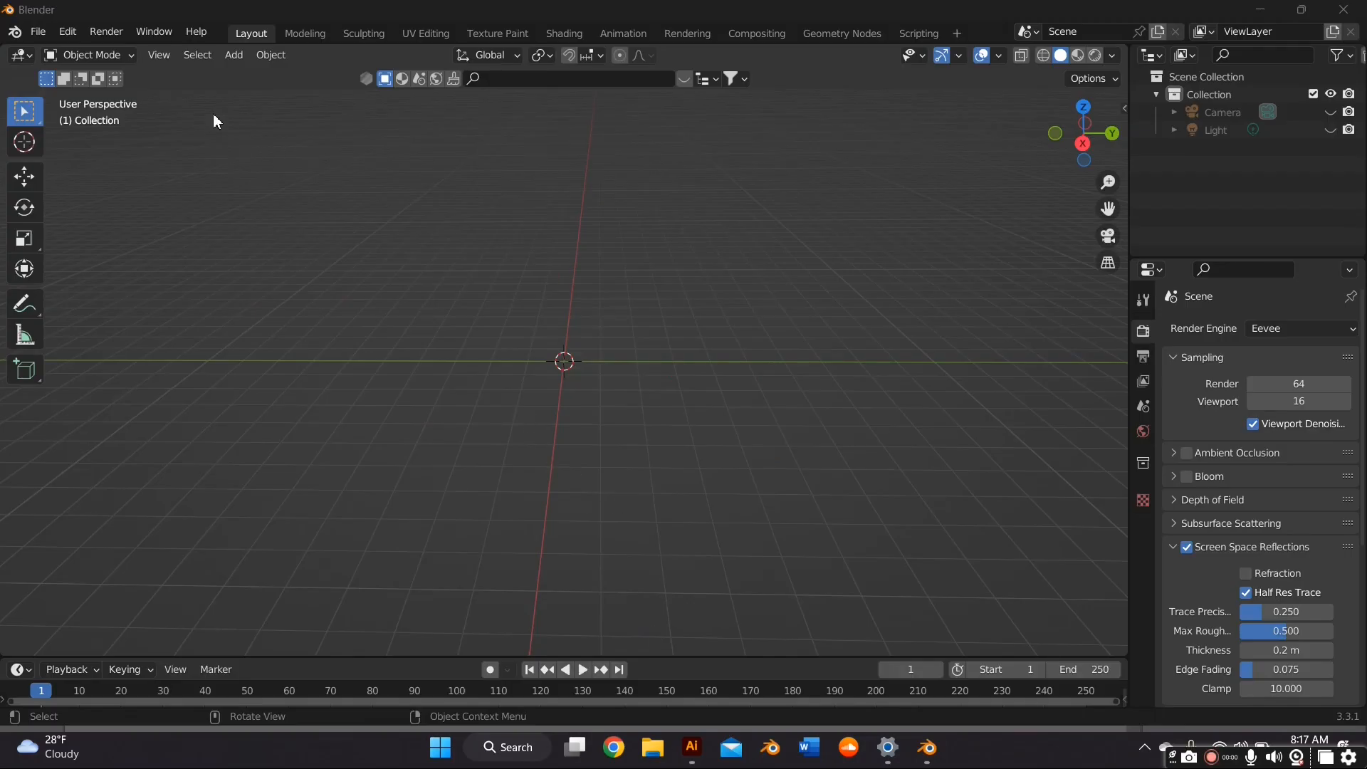
Import tribealtut.svg from the Downloads folder as Scalable Vector Graphics
click(39, 30)
mouse_move(68, 272)
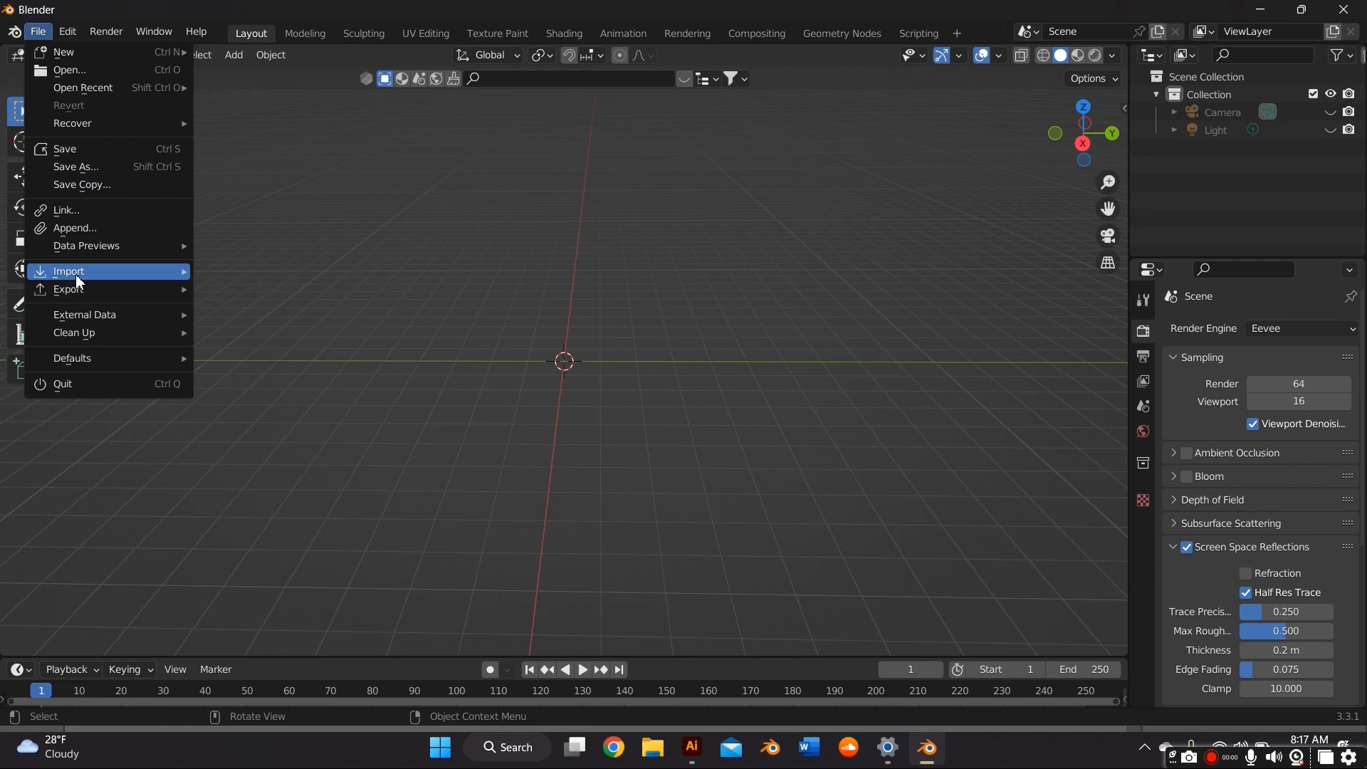
click(333, 394)
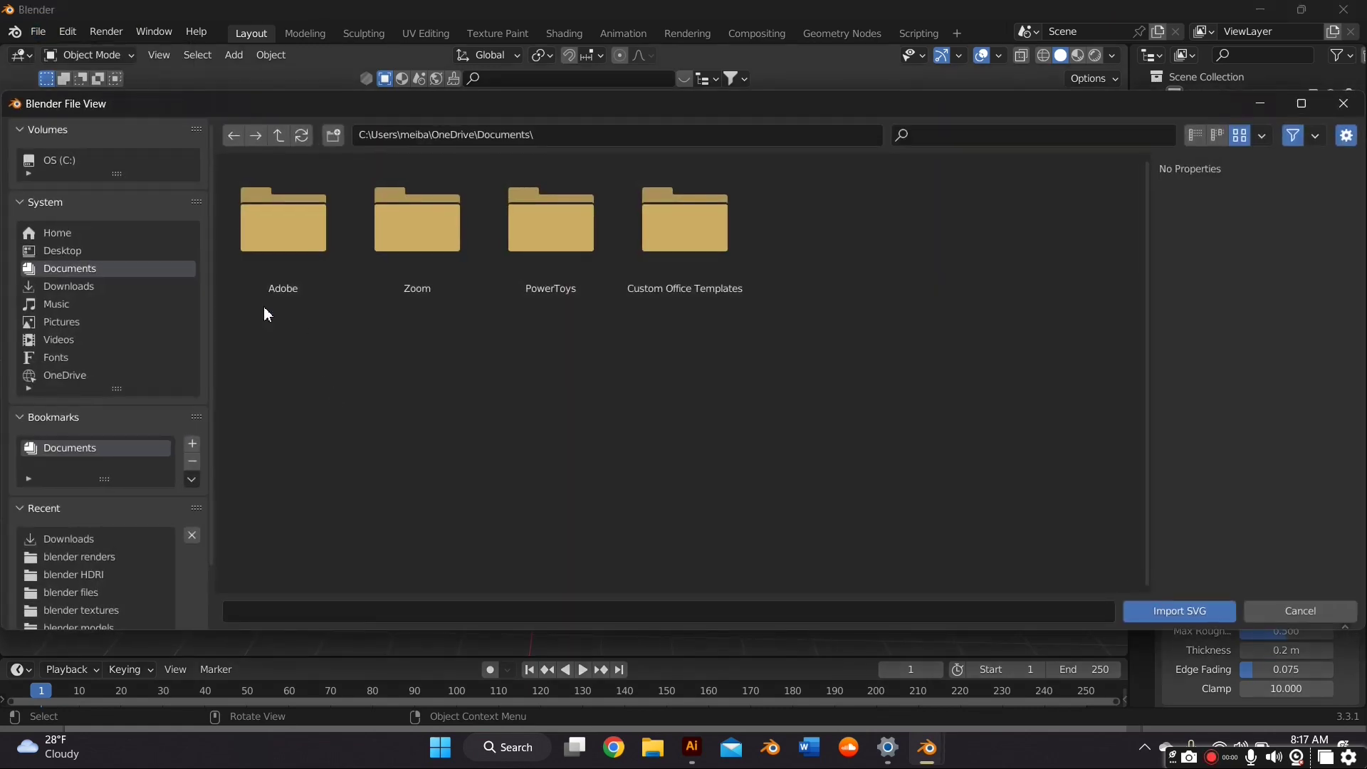
click(123, 285)
double_click(289, 225)
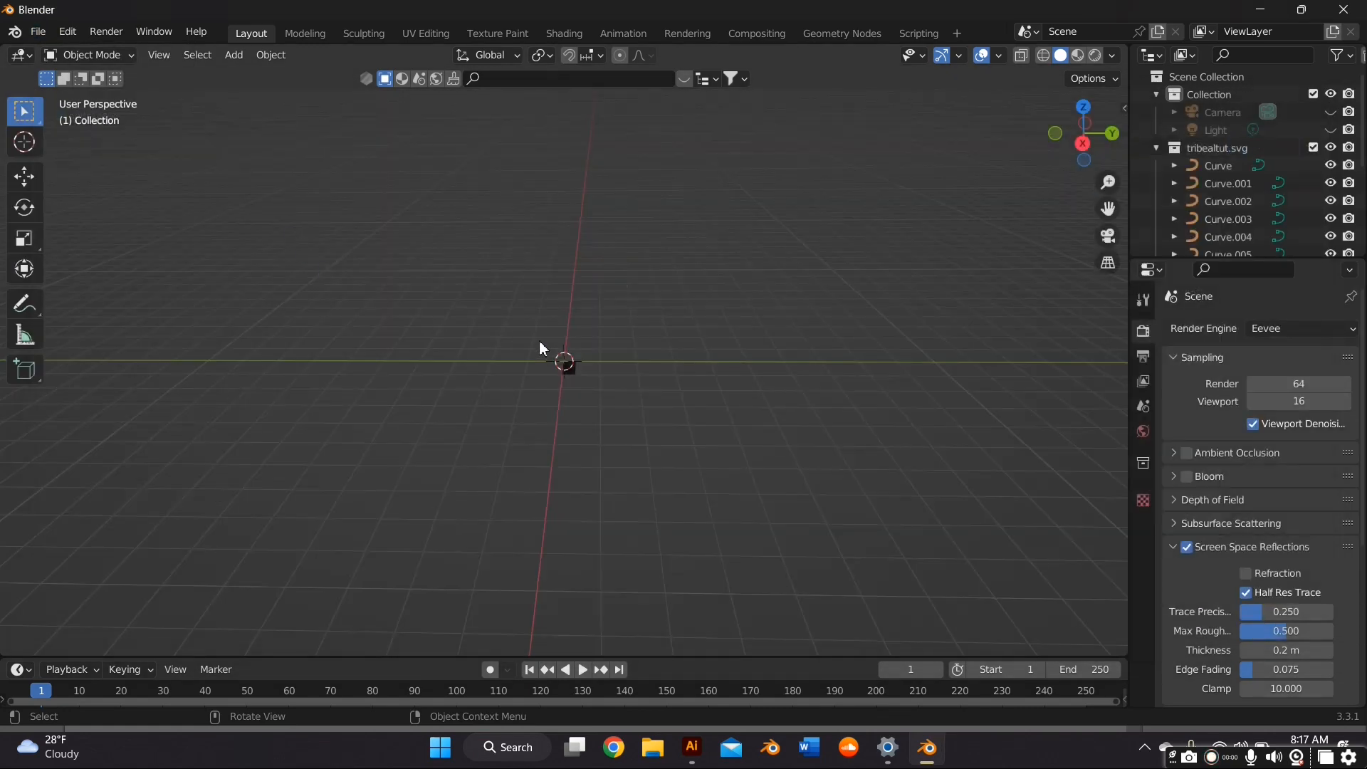
Scale the imported curves up greatly and delete the black background rectangle
drag(672, 468, 483, 250)
key(s)
click(603, 440)
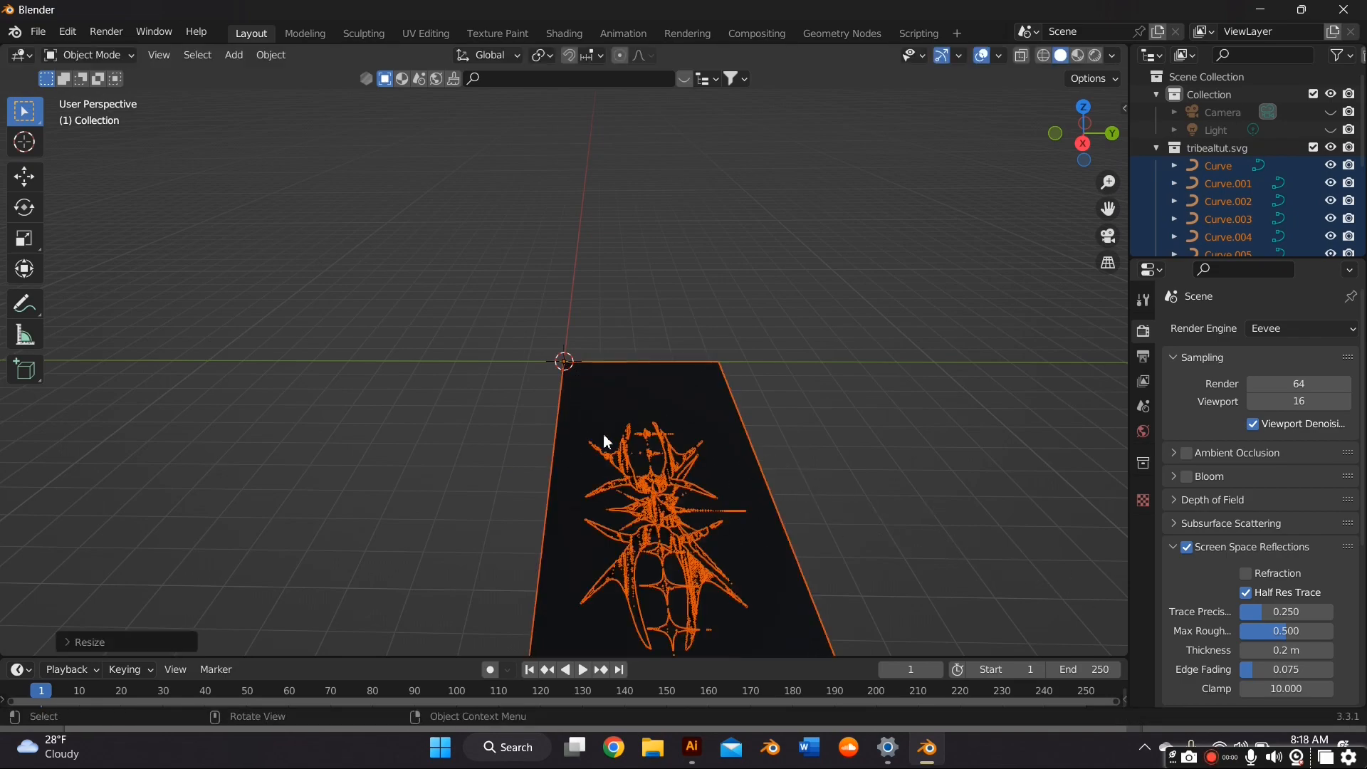
middle_drag(604, 440, 669, 343)
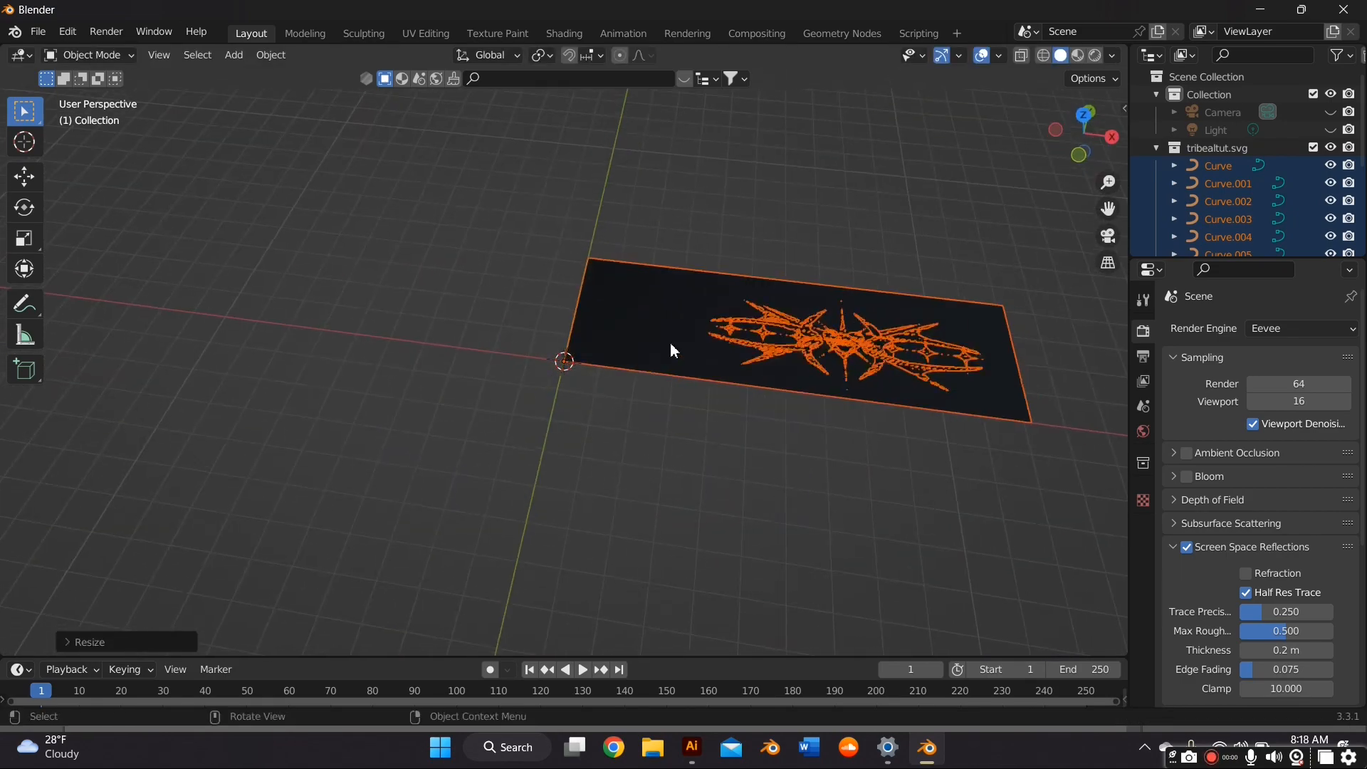
click(665, 339)
key(x)
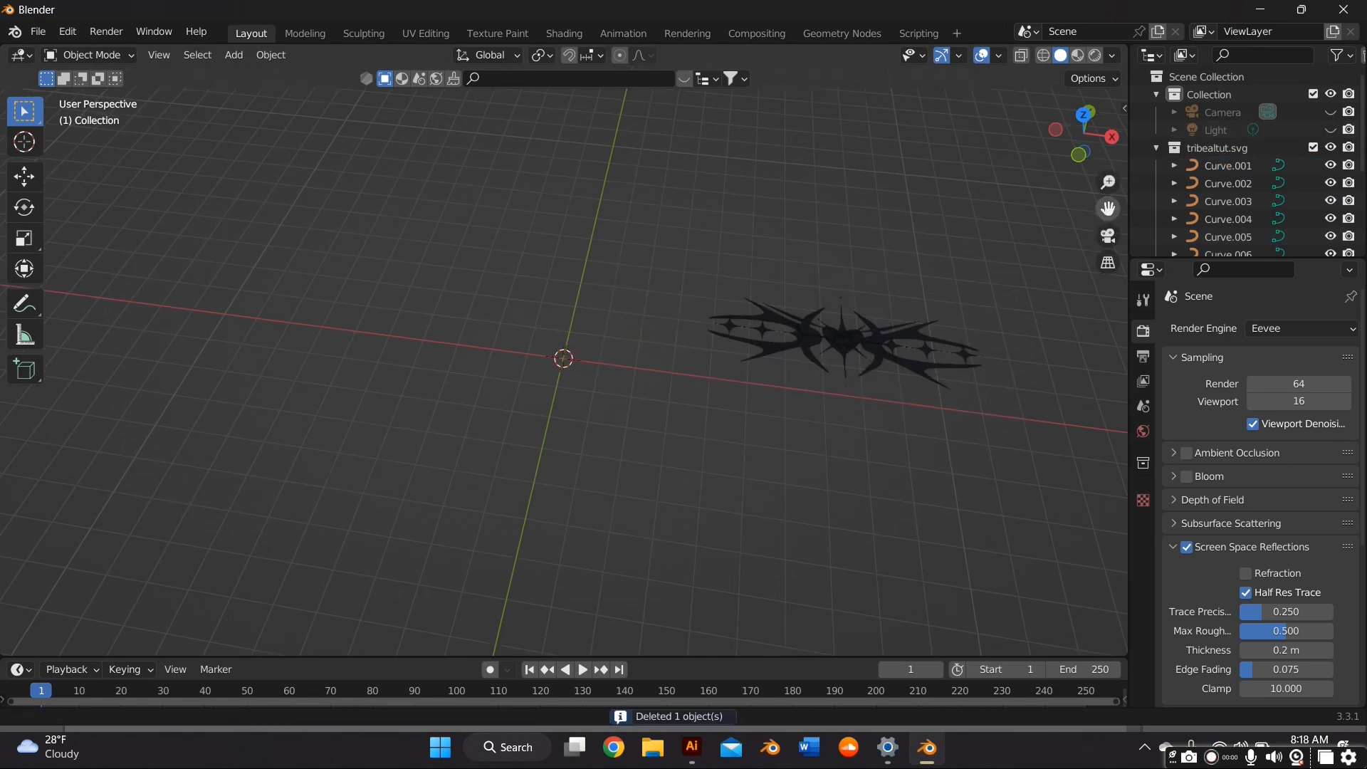
middle_drag(1030, 198, 874, 422)
Rotate all logo curves 90° on X to stand upright and scale them up slightly
drag(878, 423, 331, 244)
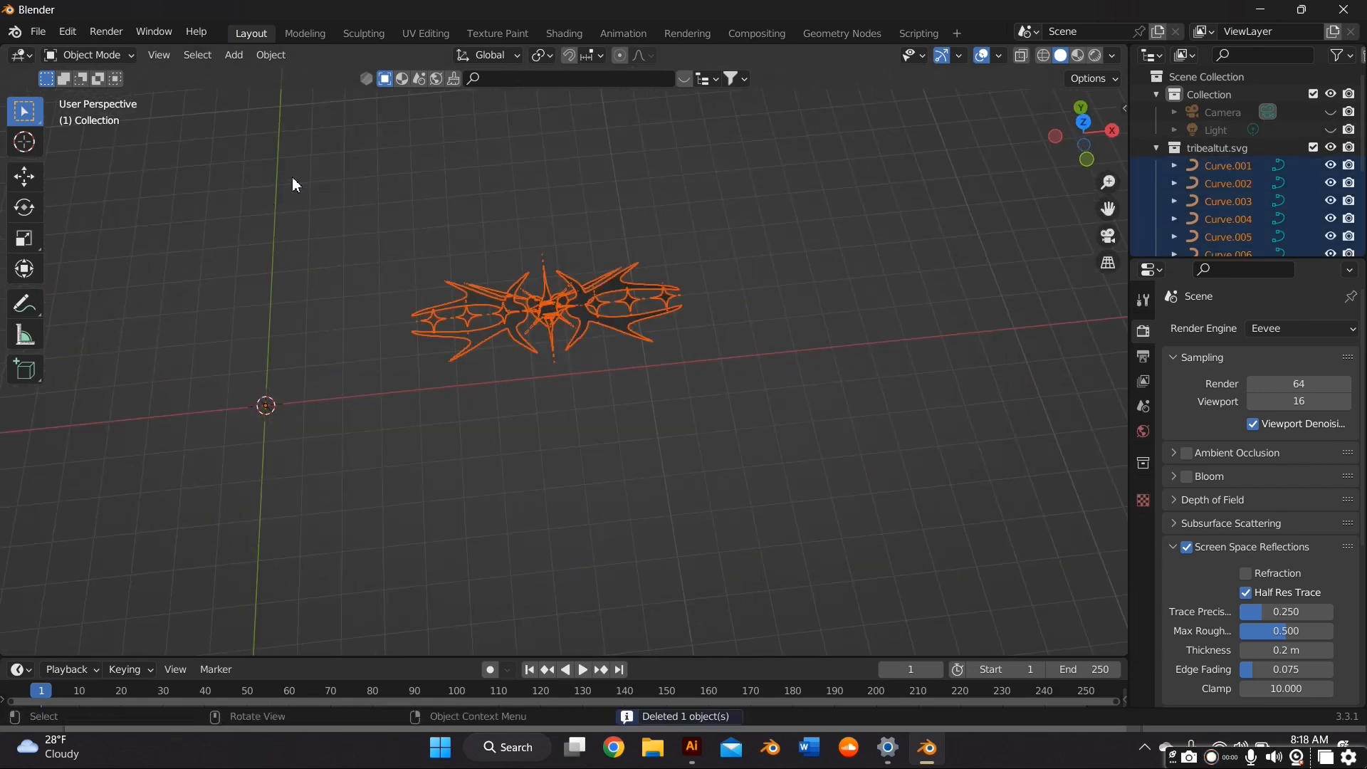
text(rx90)
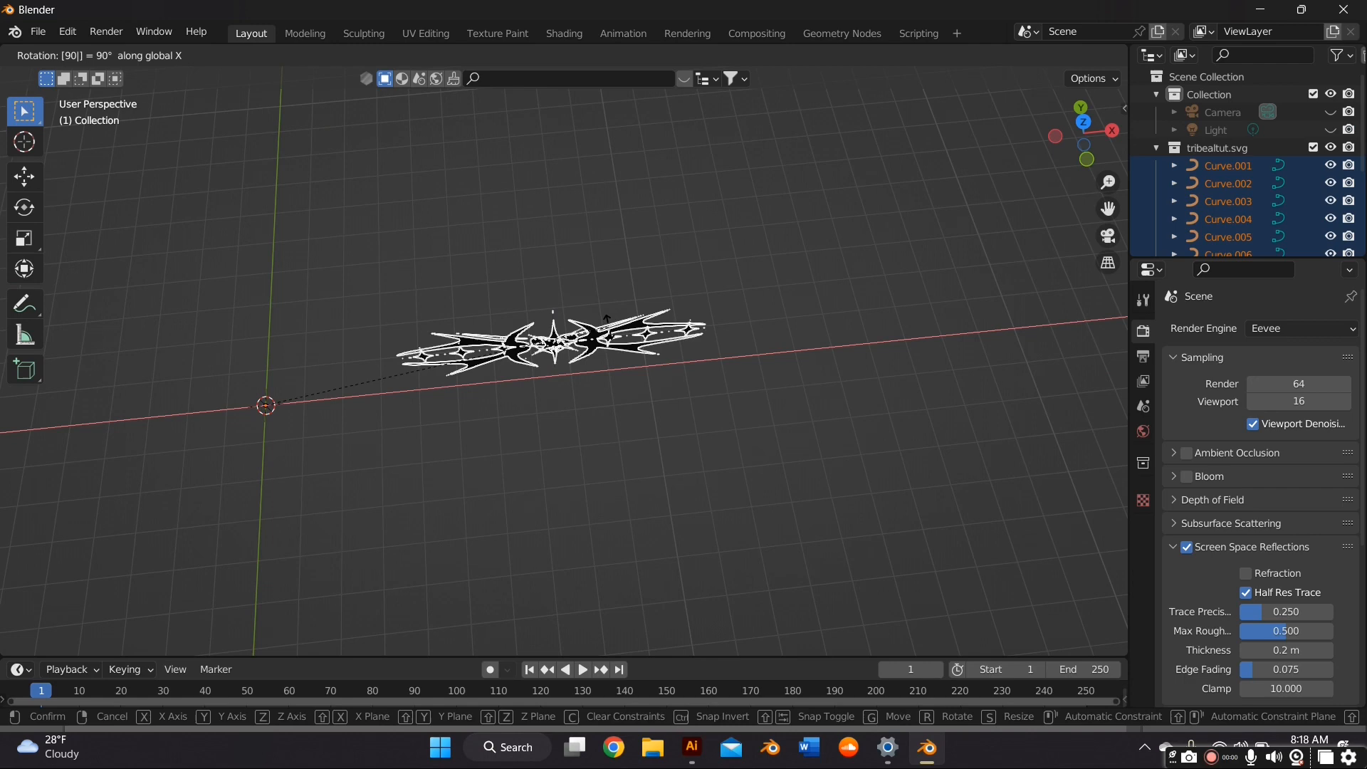
key(Return)
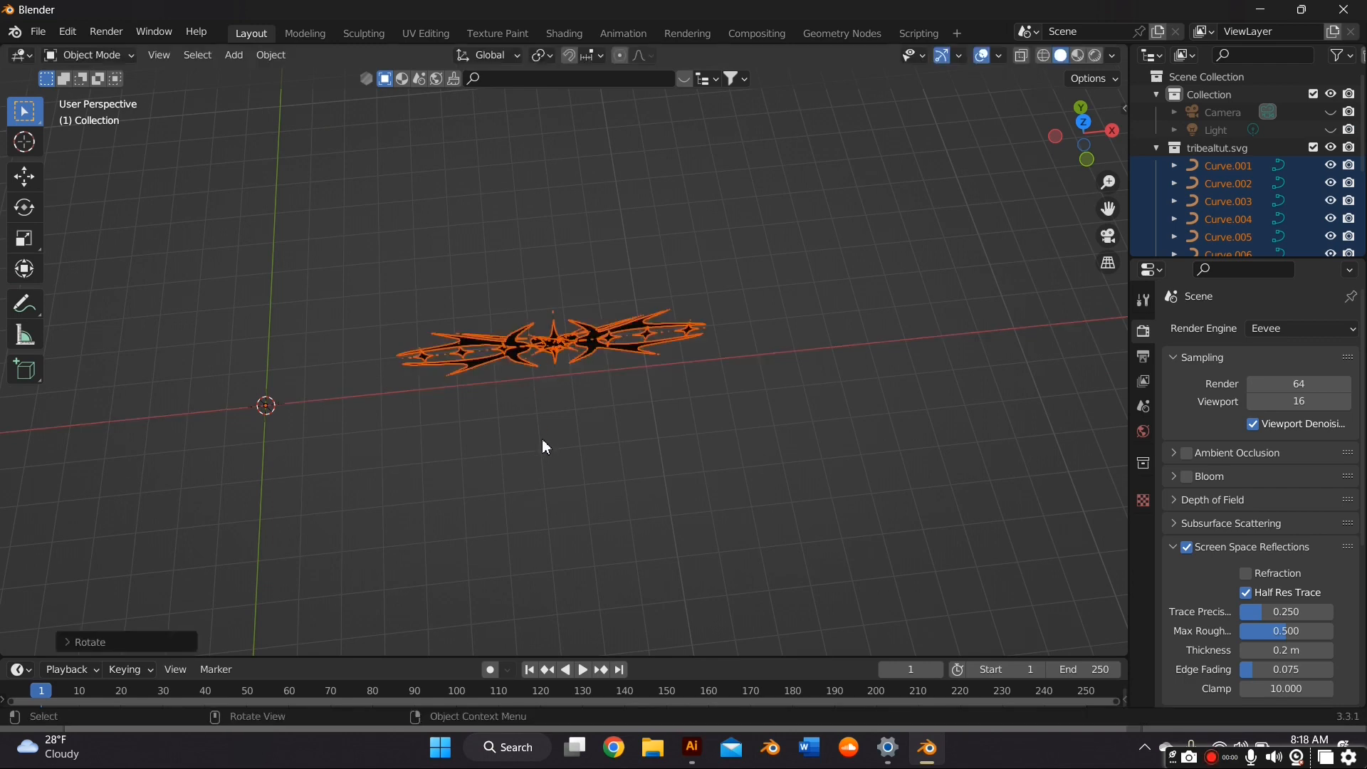
middle_drag(543, 446, 549, 330)
key(s)
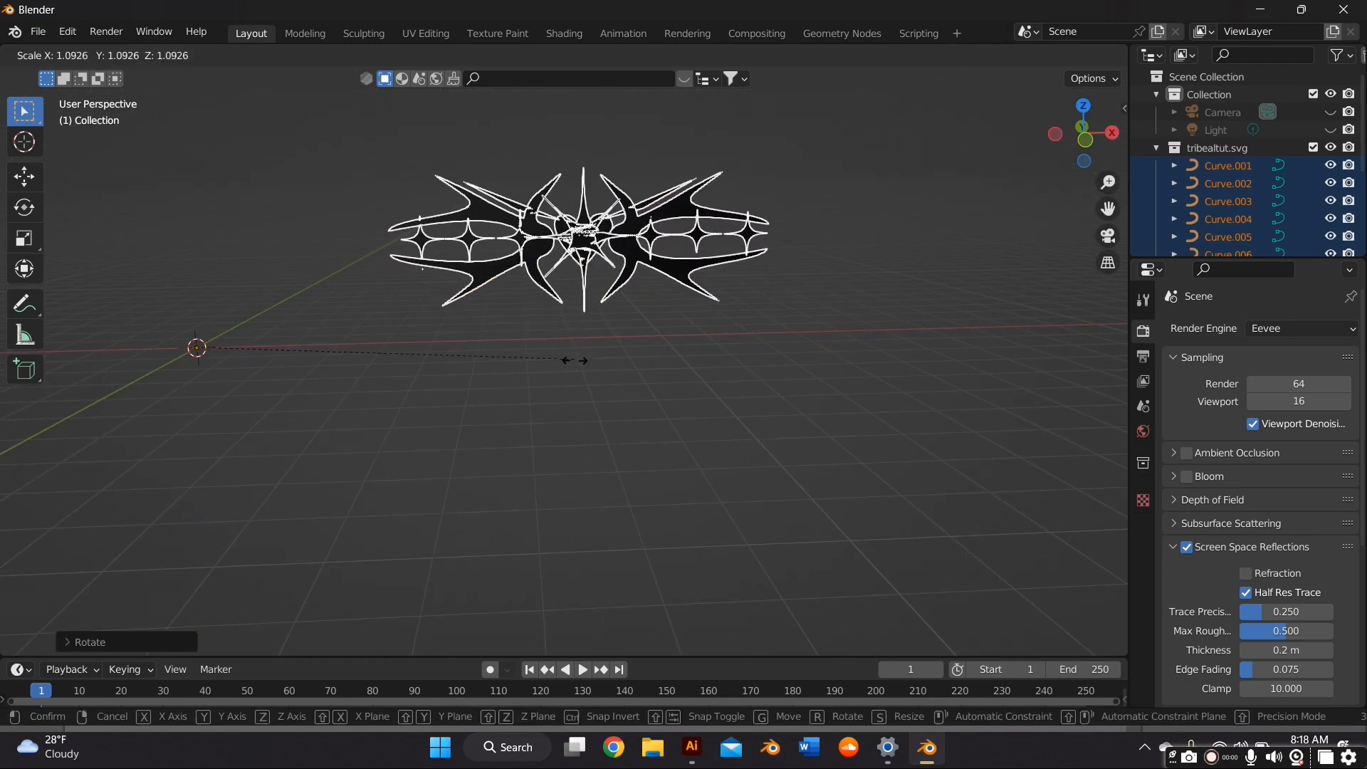
click(599, 359)
click(26, 173)
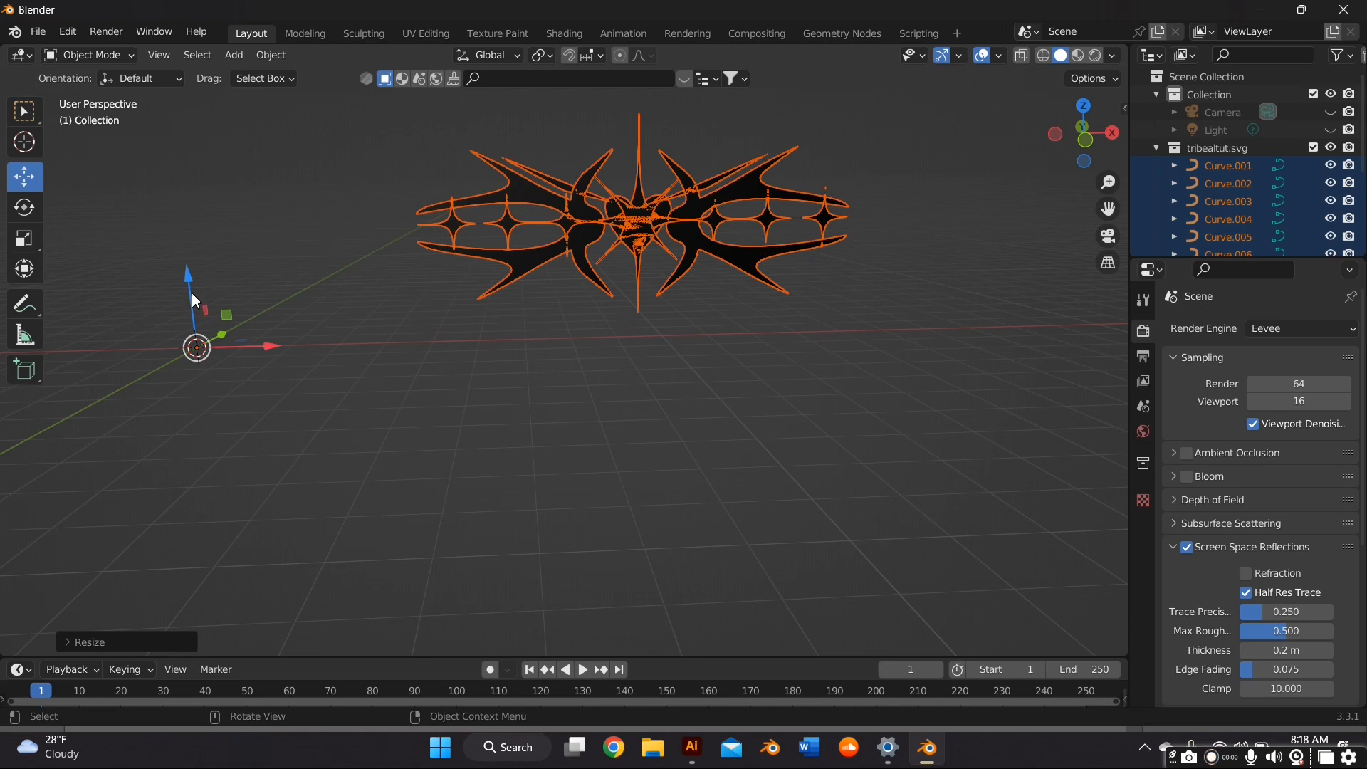
scroll(341, 273, up, 5)
Give the wing half curves Curve.004 and Curve.005 a 0.01 m extrusion in Geometry settings
click(326, 263)
scroll(394, 296, down, 3)
scroll(394, 297, down, 2)
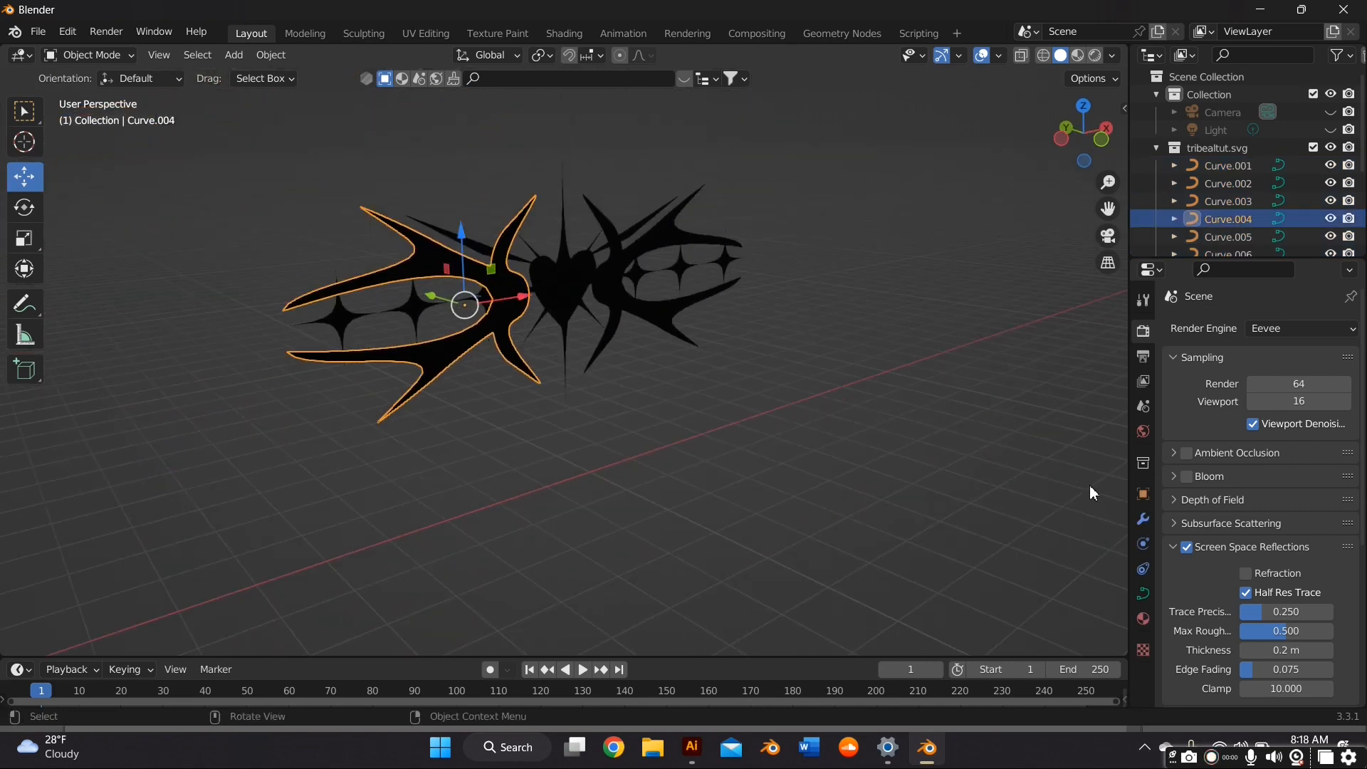
click(1143, 593)
scroll(1282, 481, down, 3)
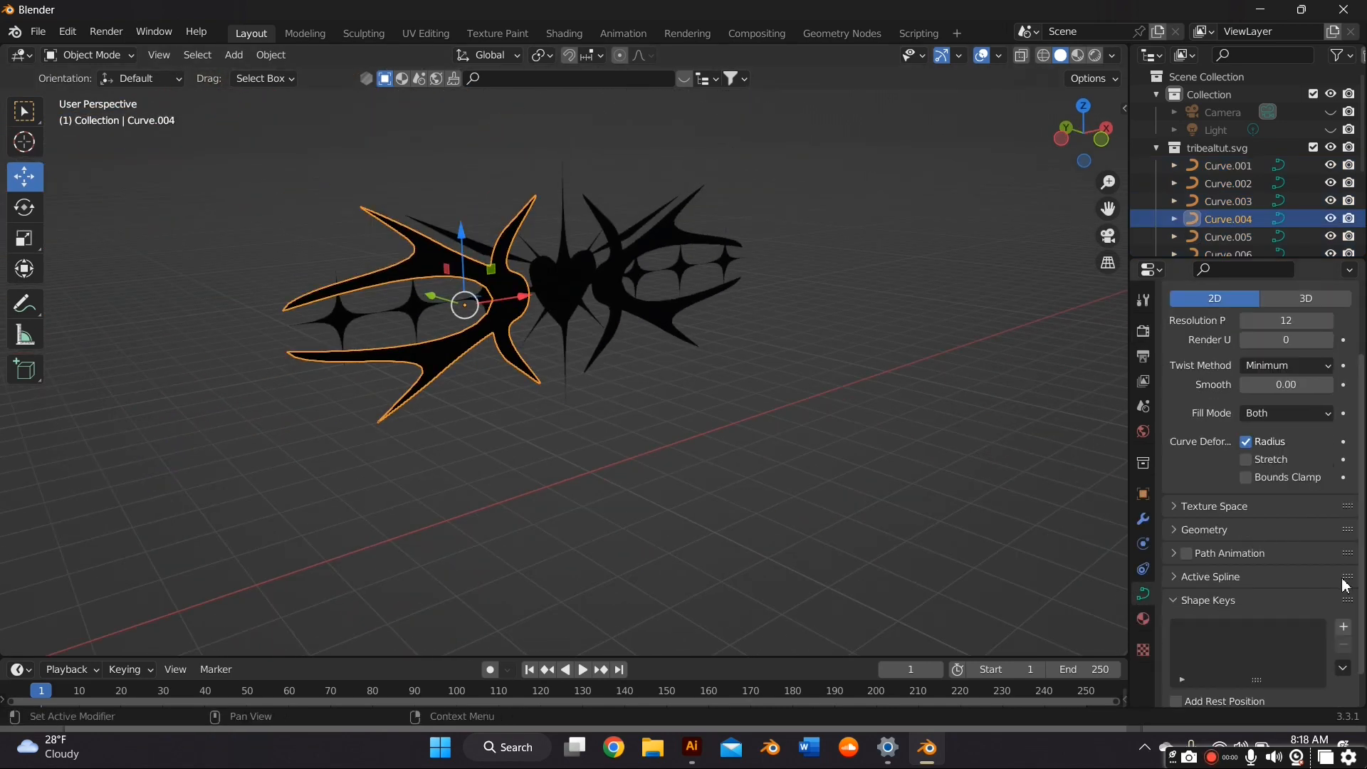
click(1204, 529)
scroll(1293, 505, down, 3)
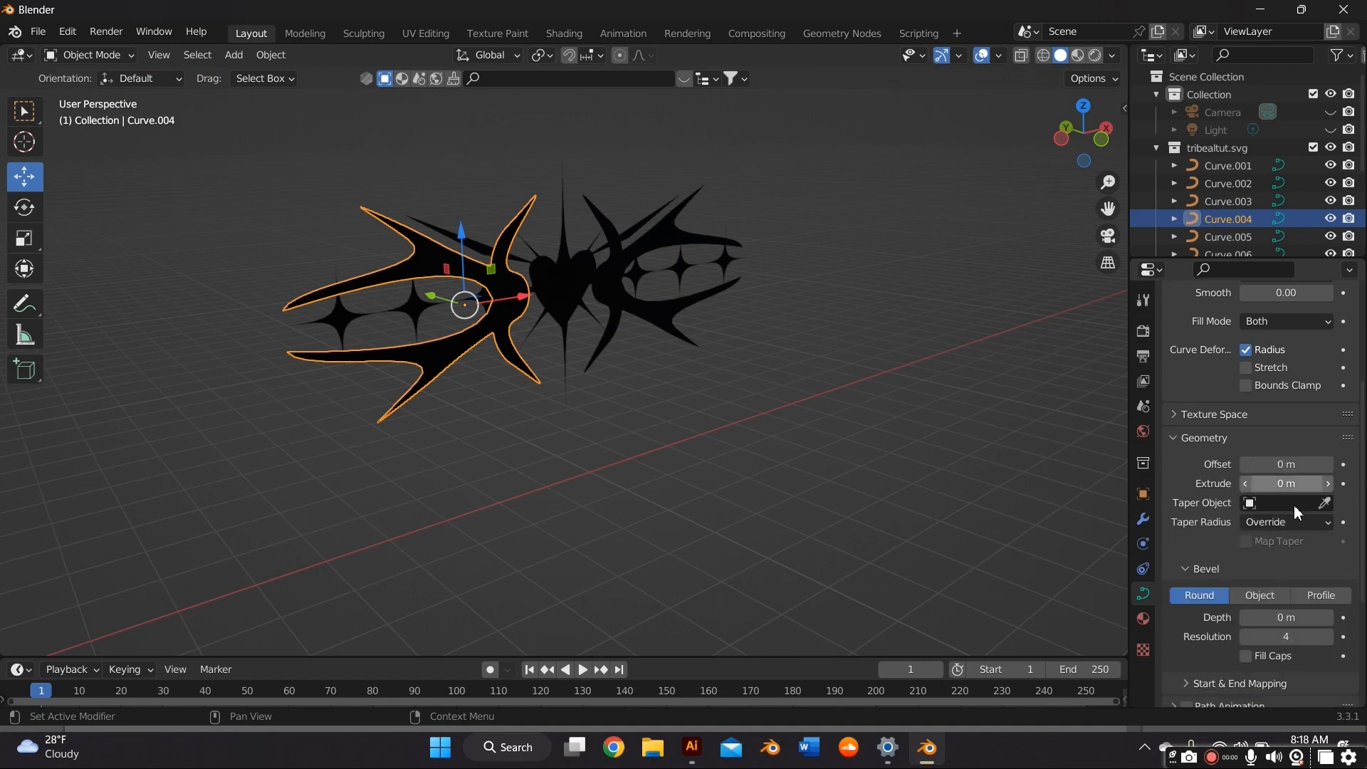
click(1329, 482)
mouse_move(729, 347)
middle_down()
mouse_move(580, 390)
mouse_move(518, 351)
middle_up()
click(497, 374)
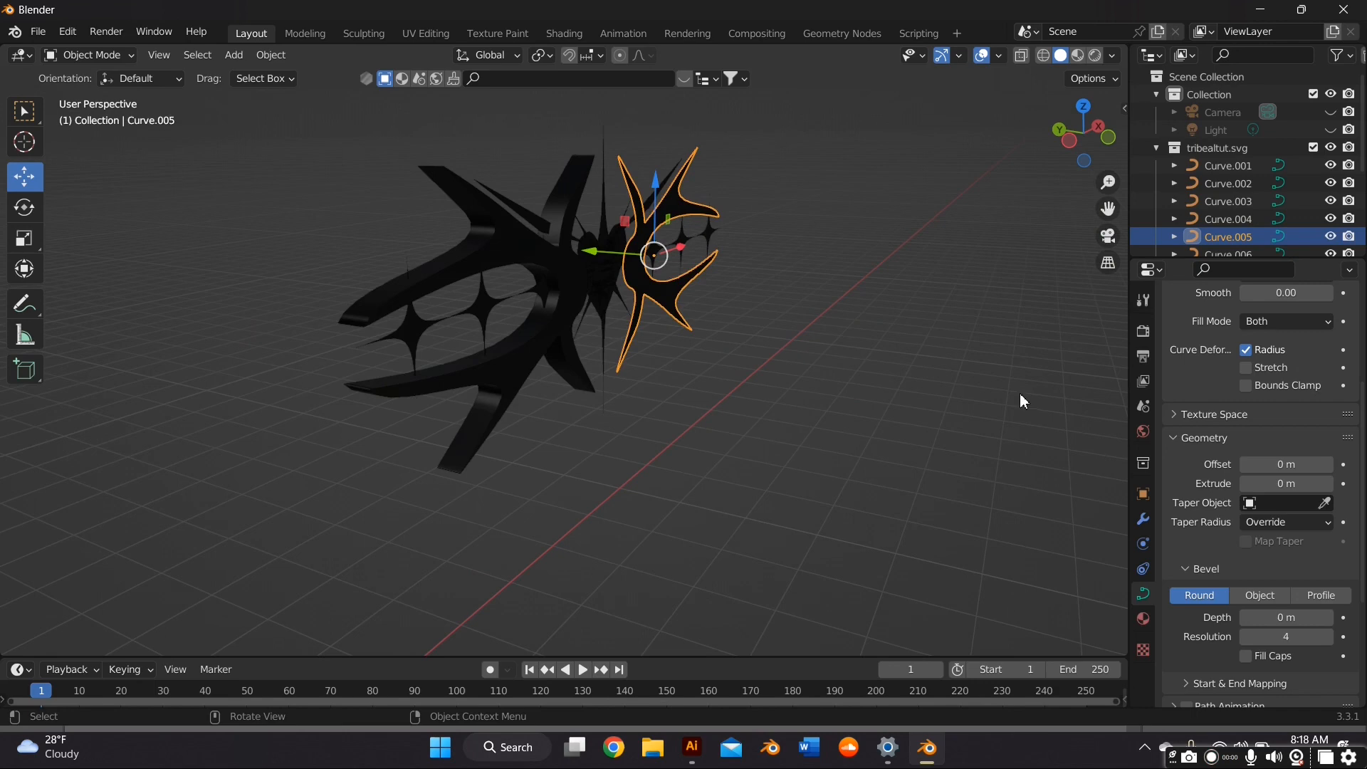
click(1327, 482)
Join the two wing halves into one object and thin its extrusion to 0.005 m
middle_drag(812, 364, 663, 302)
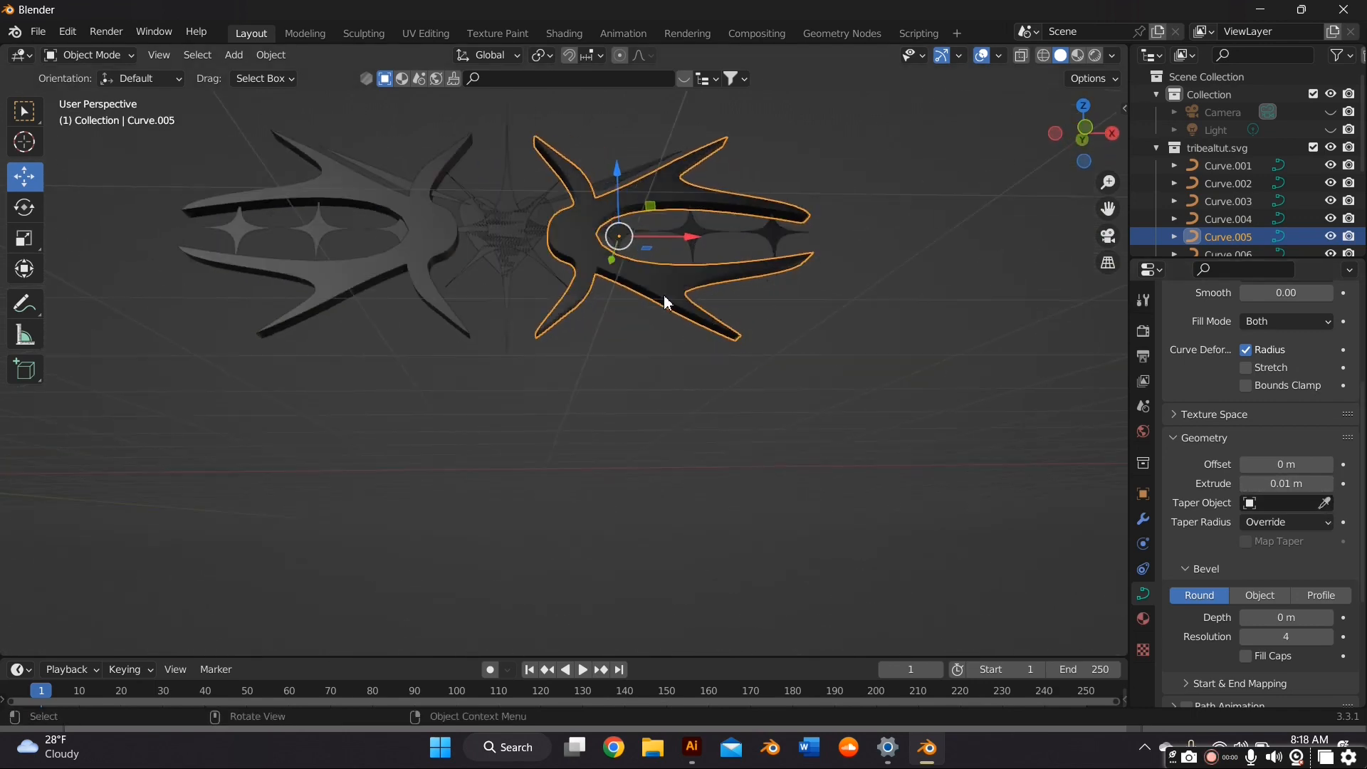
shift+click(398, 235)
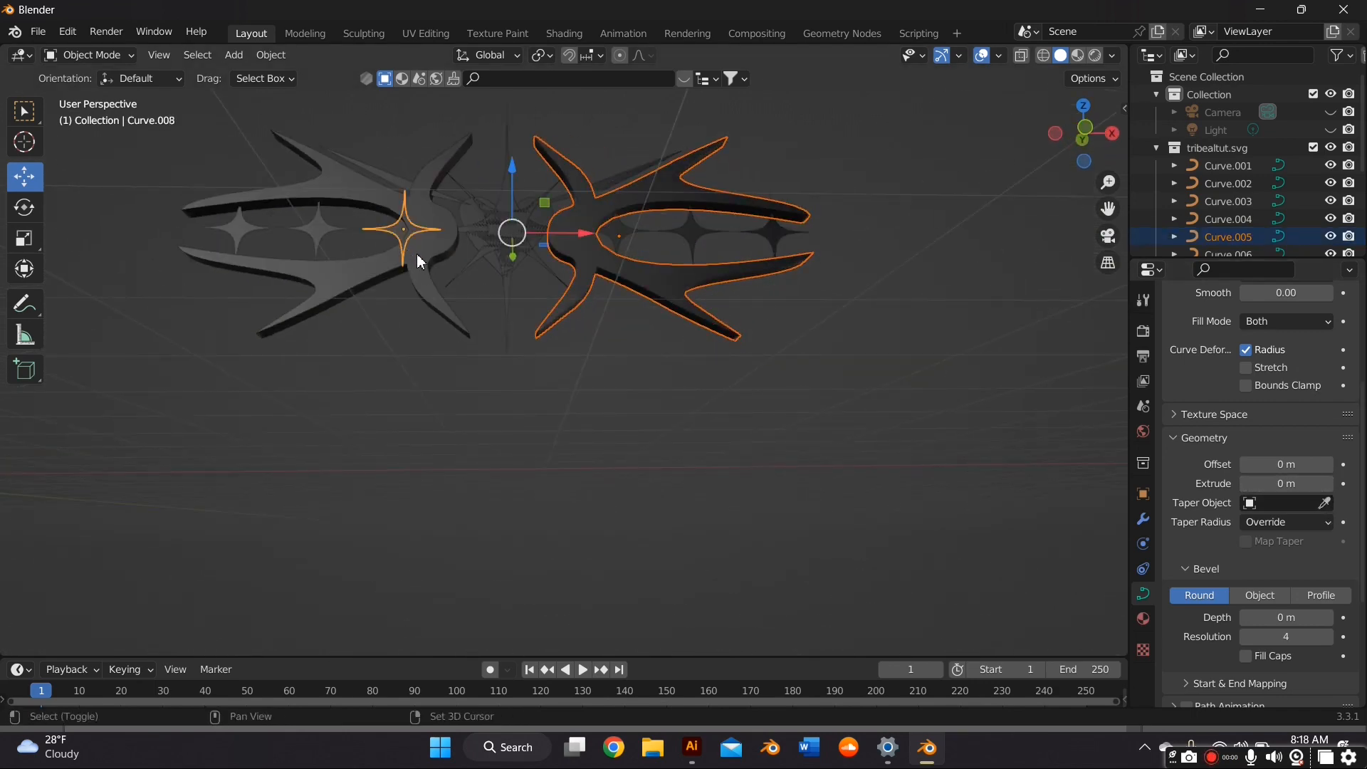
click(417, 260)
middle_drag(532, 281, 591, 268)
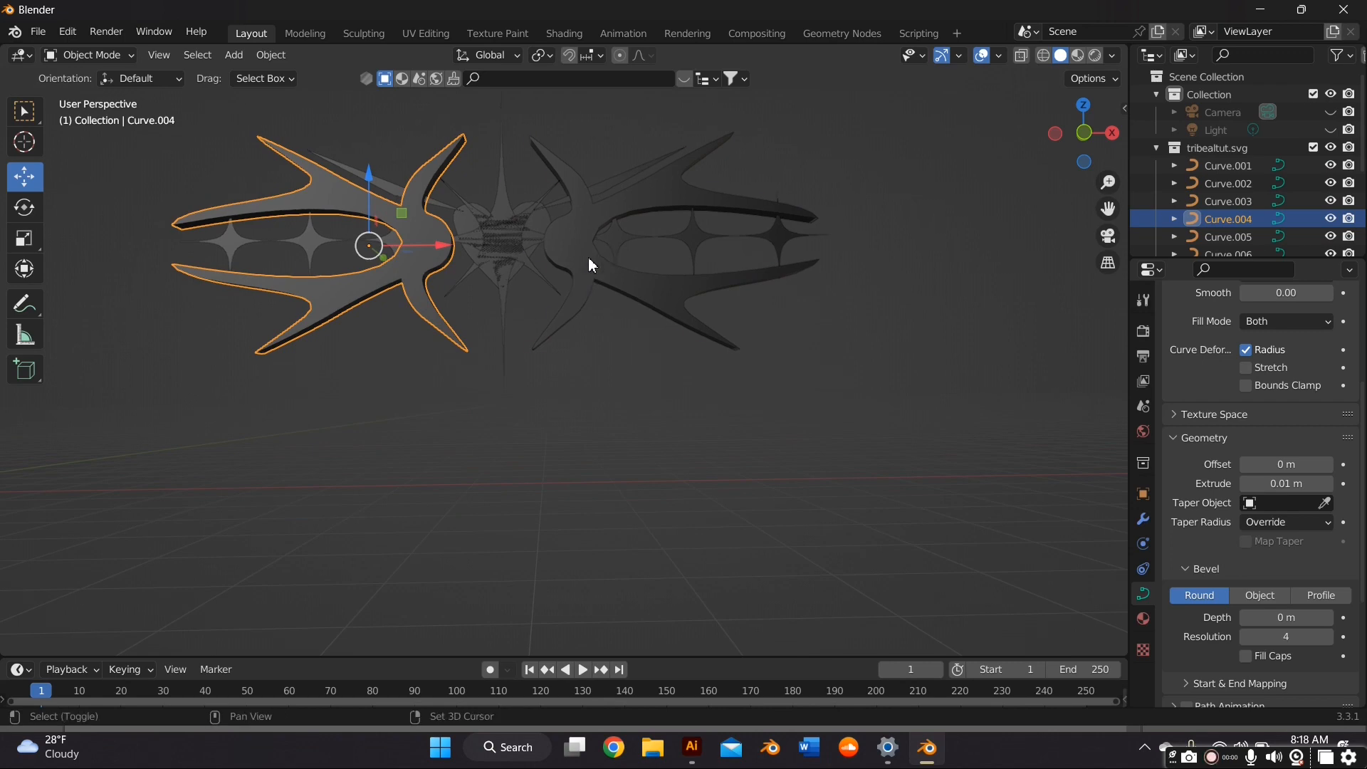
shift+click(589, 257)
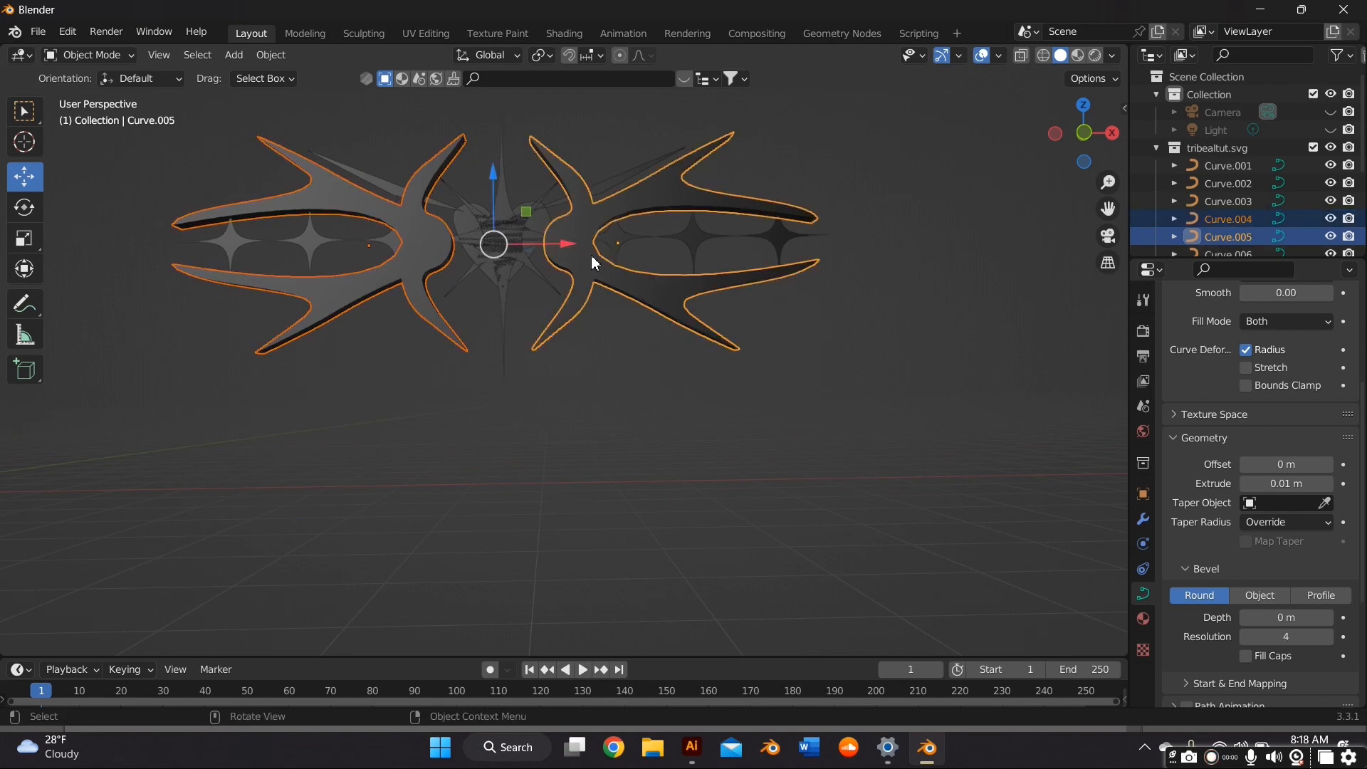
right_click(590, 256)
click(548, 219)
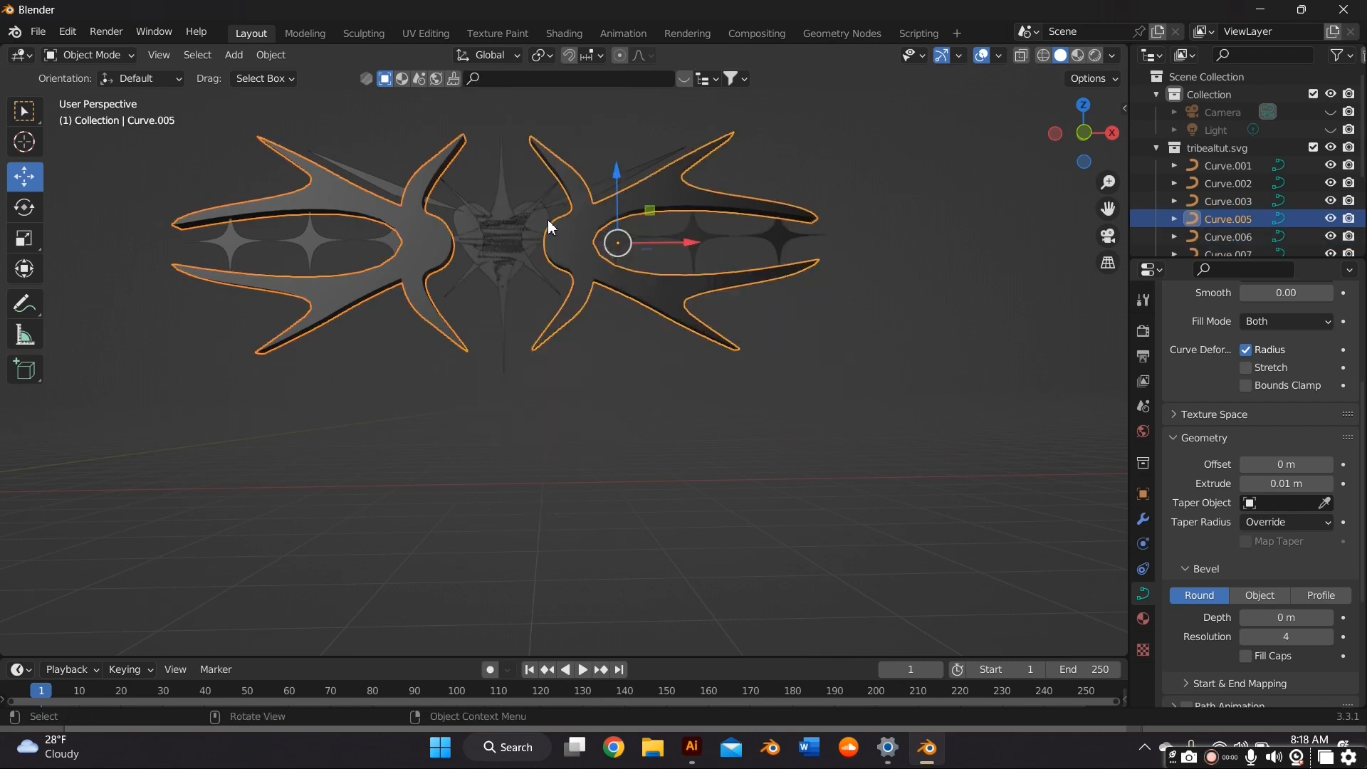
mouse_move(548, 220)
middle_down()
mouse_move(692, 302)
mouse_move(799, 411)
middle_up()
scroll(787, 368, up, 4)
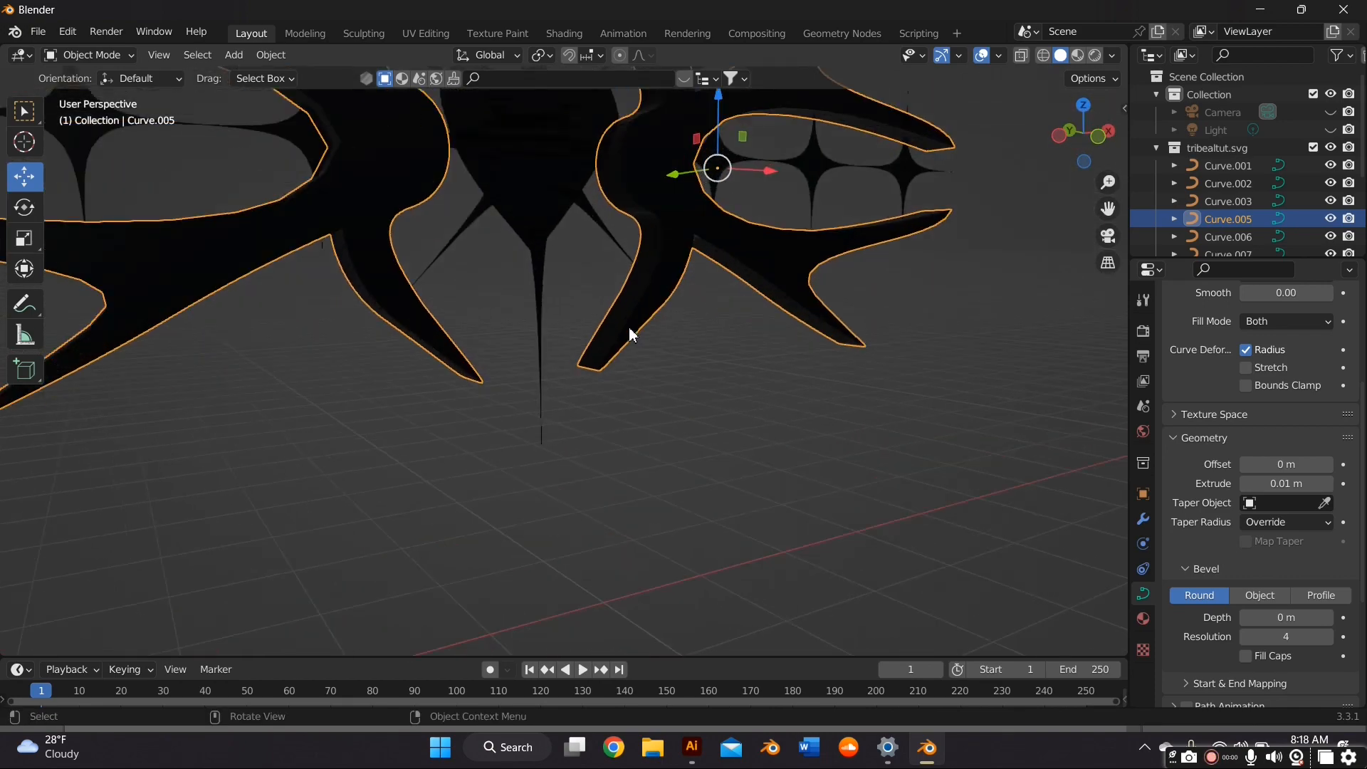
middle_drag(630, 335, 721, 330)
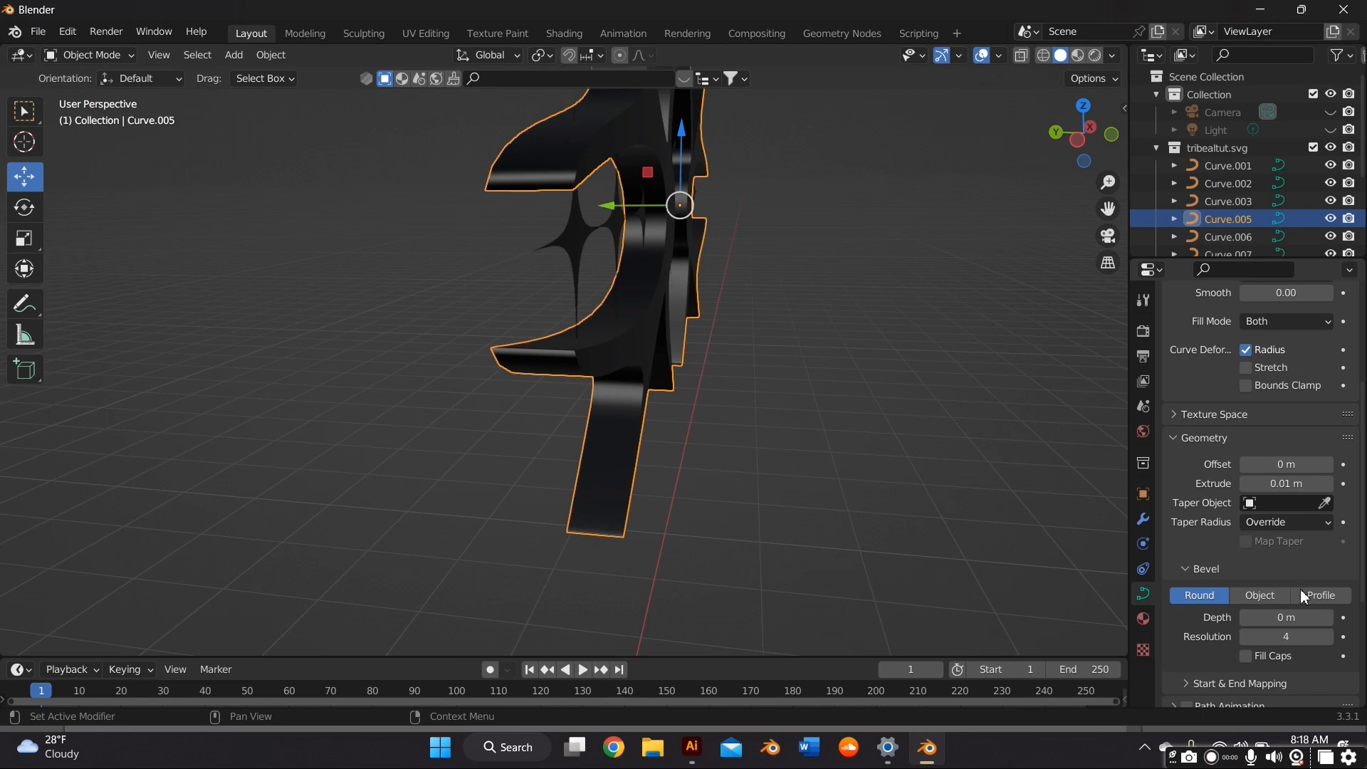
double_click(1277, 482)
text(.)
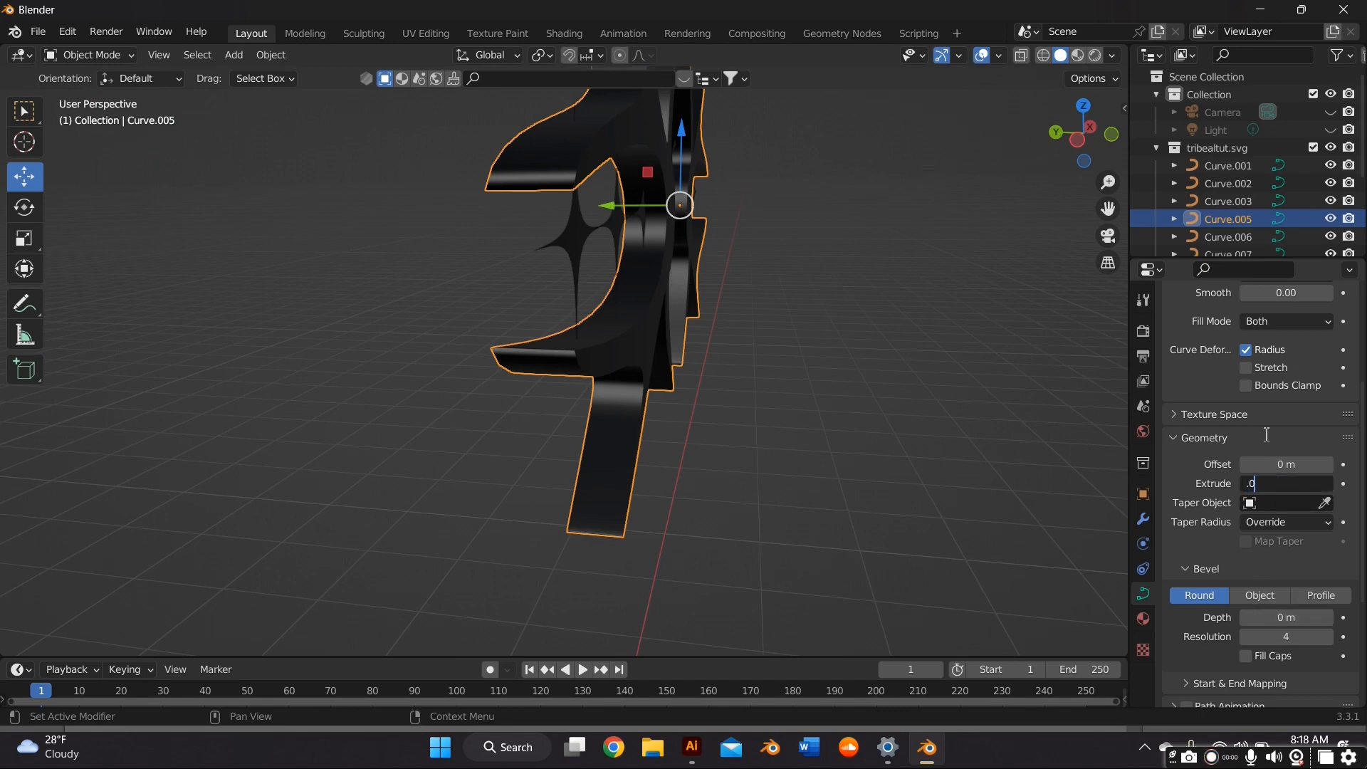
text(05)
key(Return)
Extrude the central star Curve.006 by 0.005 m and set Curve.005 as its taper object
click(771, 274)
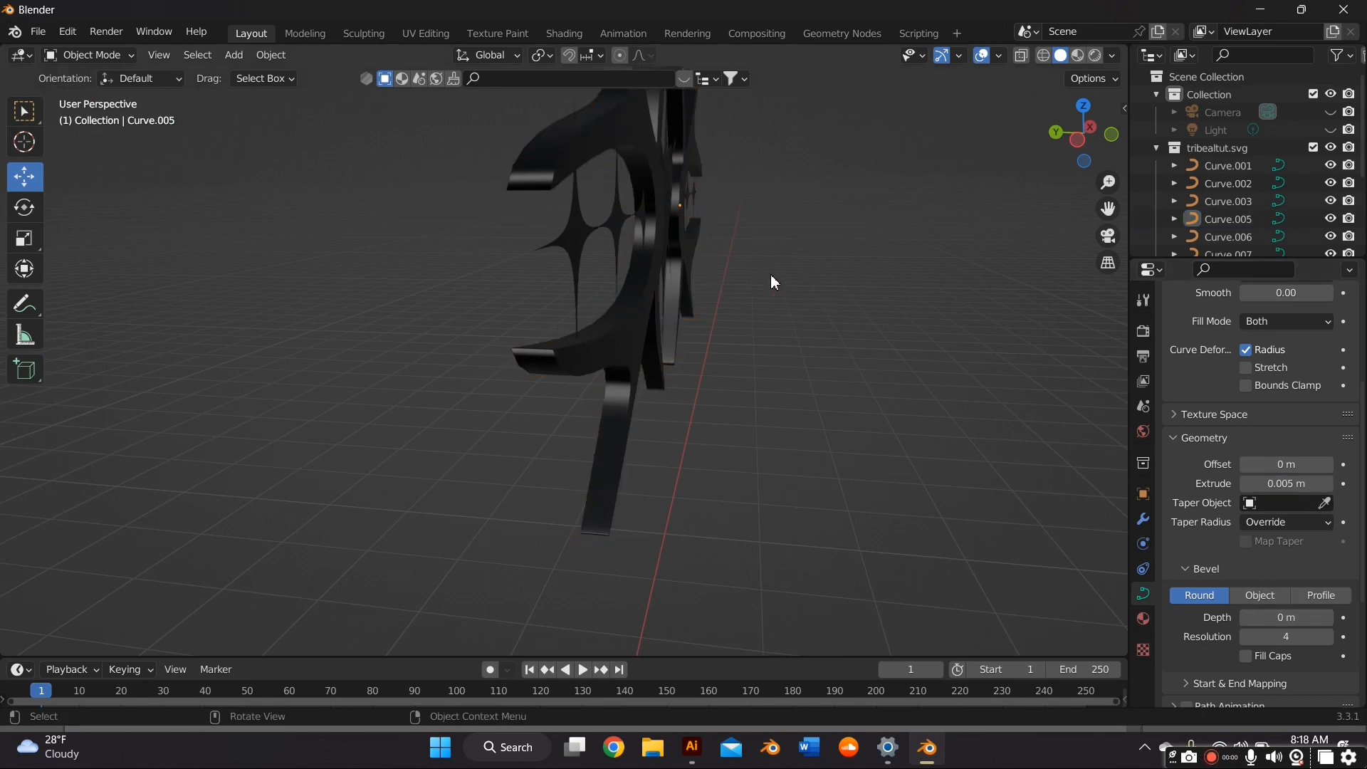
mouse_move(771, 275)
middle_down()
mouse_move(548, 257)
mouse_move(576, 243)
middle_up()
click(490, 168)
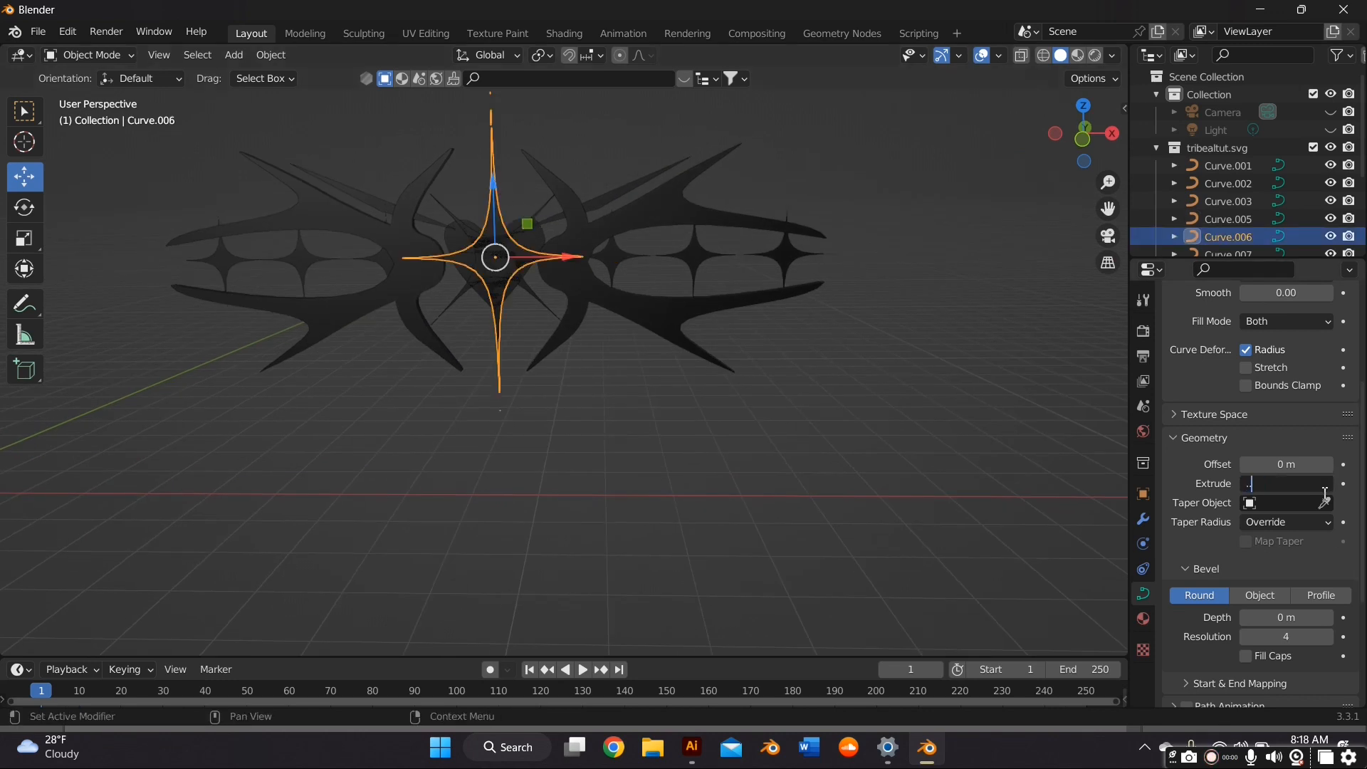
text(005)
key(Return)
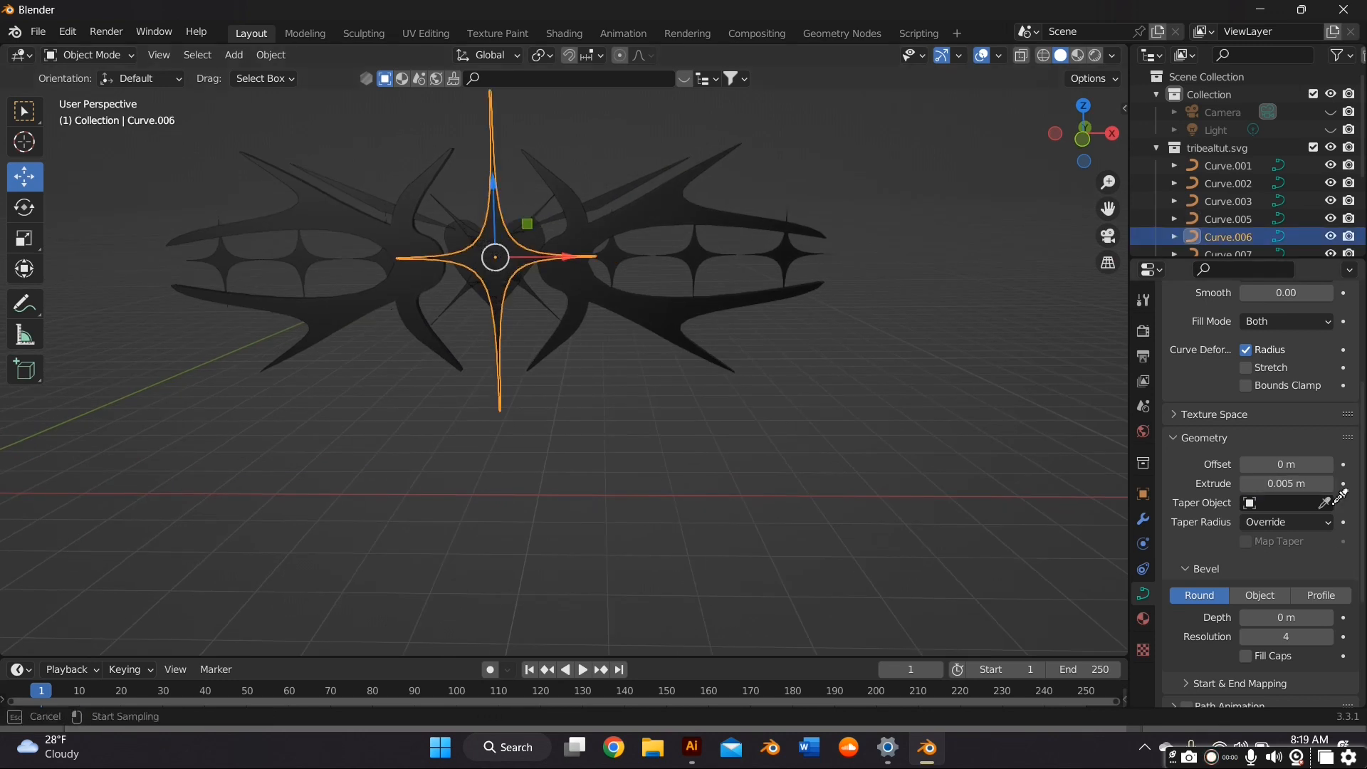
click(1340, 496)
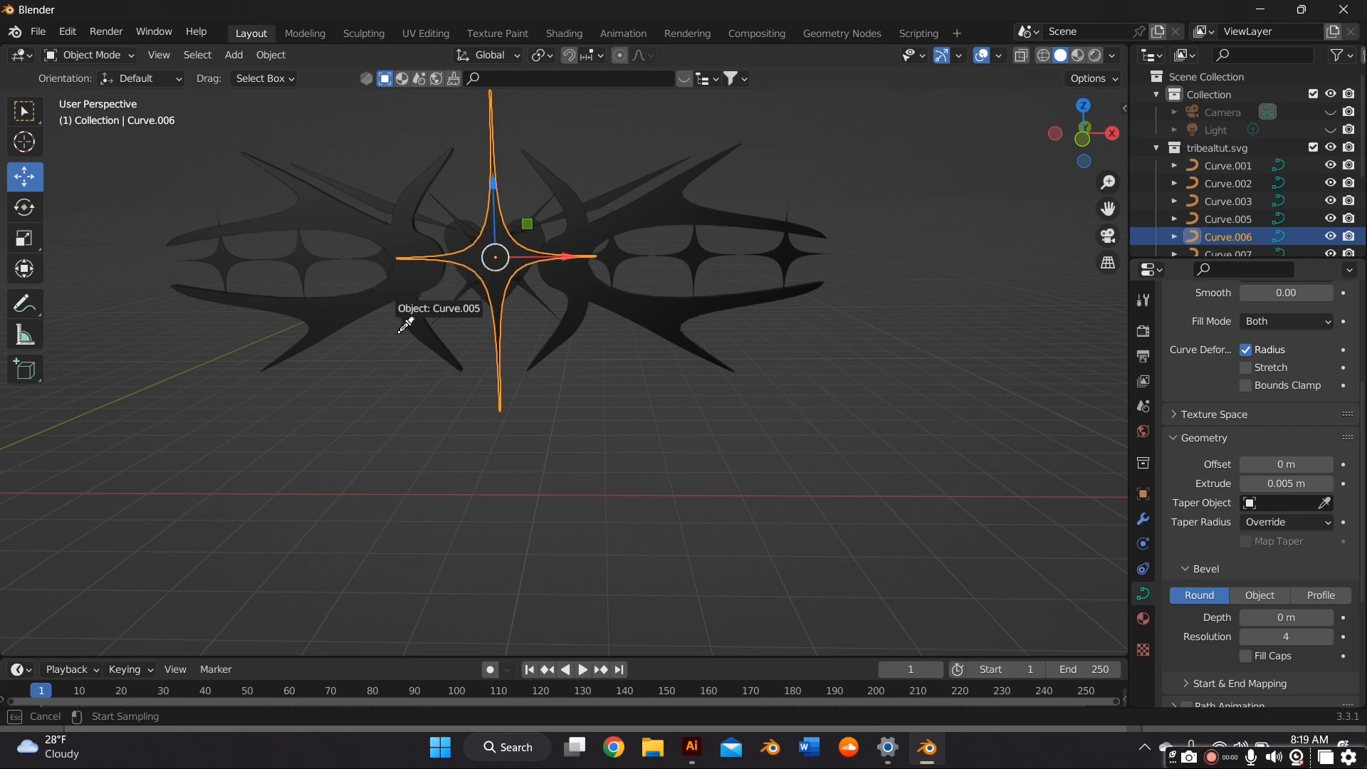
click(438, 308)
mouse_move(427, 353)
middle_down()
mouse_move(400, 376)
mouse_move(479, 398)
mouse_move(405, 351)
mouse_move(403, 289)
middle_up()
Select the three small star curves and slide them left along X
click(389, 347)
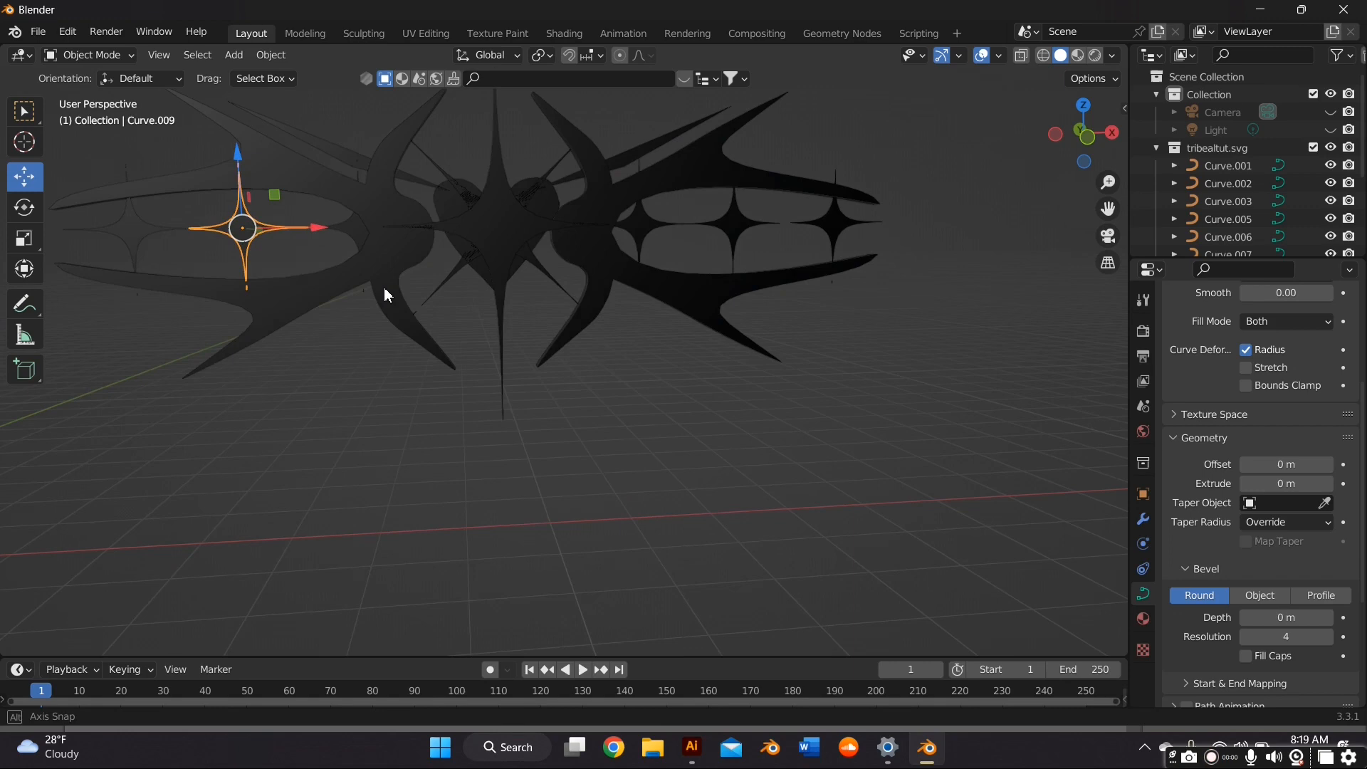
click(368, 224)
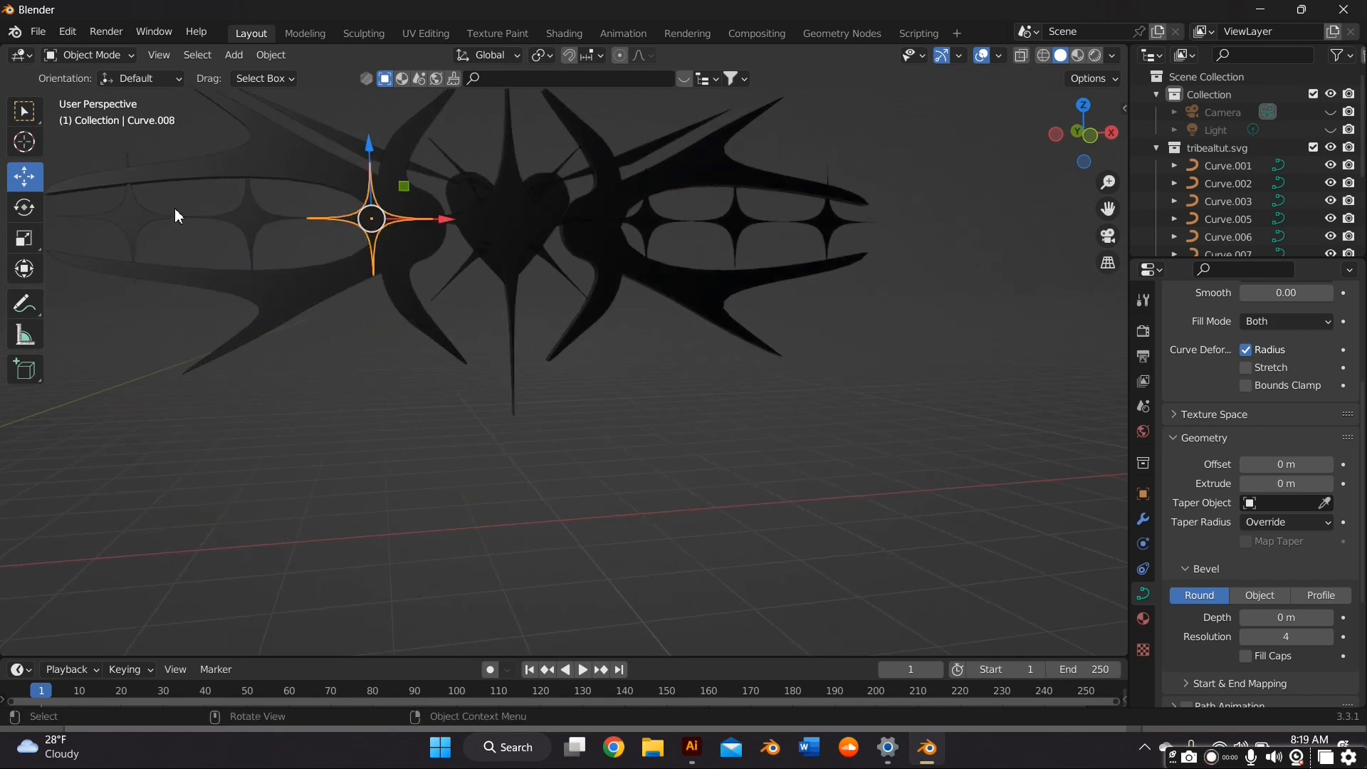
shift+click(160, 225)
shift+click(257, 219)
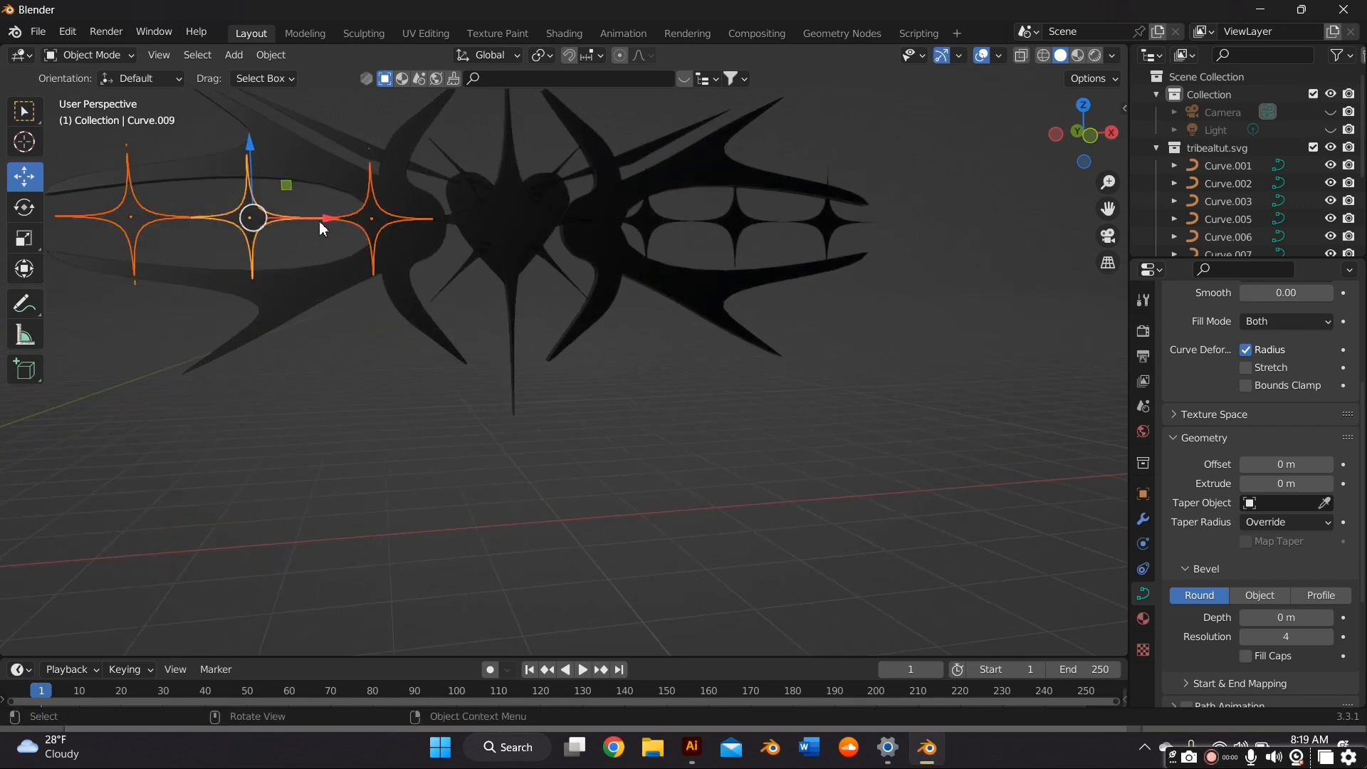
mouse_move(320, 218)
mouse_down()
mouse_move(273, 225)
mouse_move(291, 222)
mouse_up()
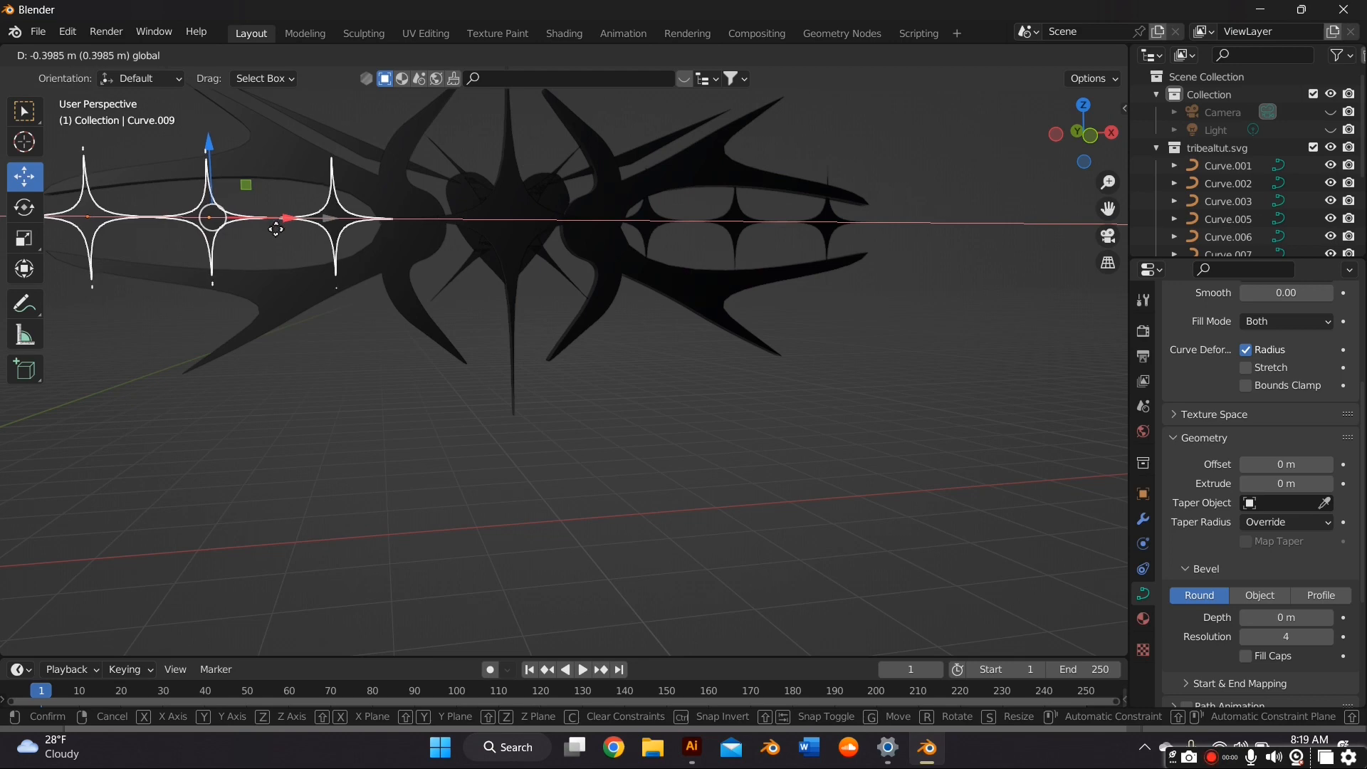
scroll(291, 246, down, 2)
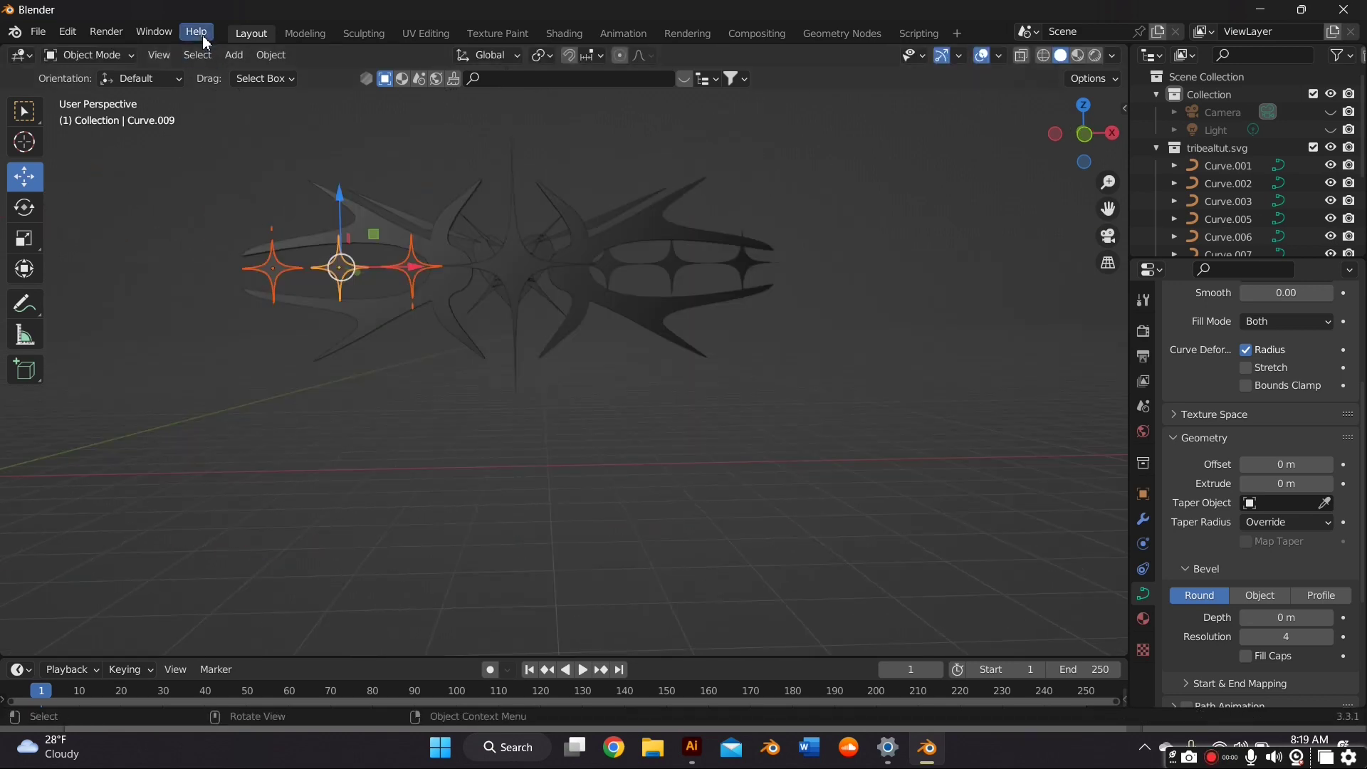
Add a mesh plane, rotate it 90° on X and scale it up
click(235, 56)
click(406, 71)
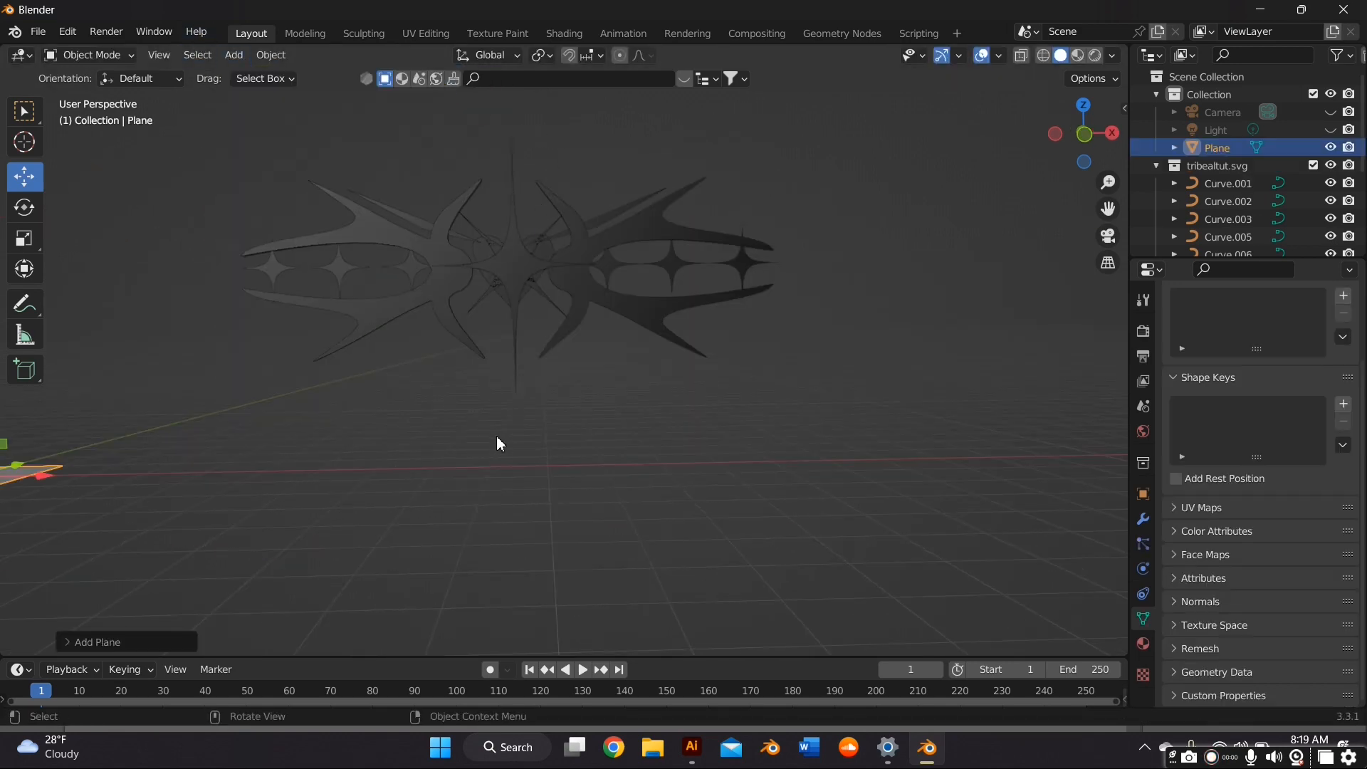
text(rx90)
key(Return)
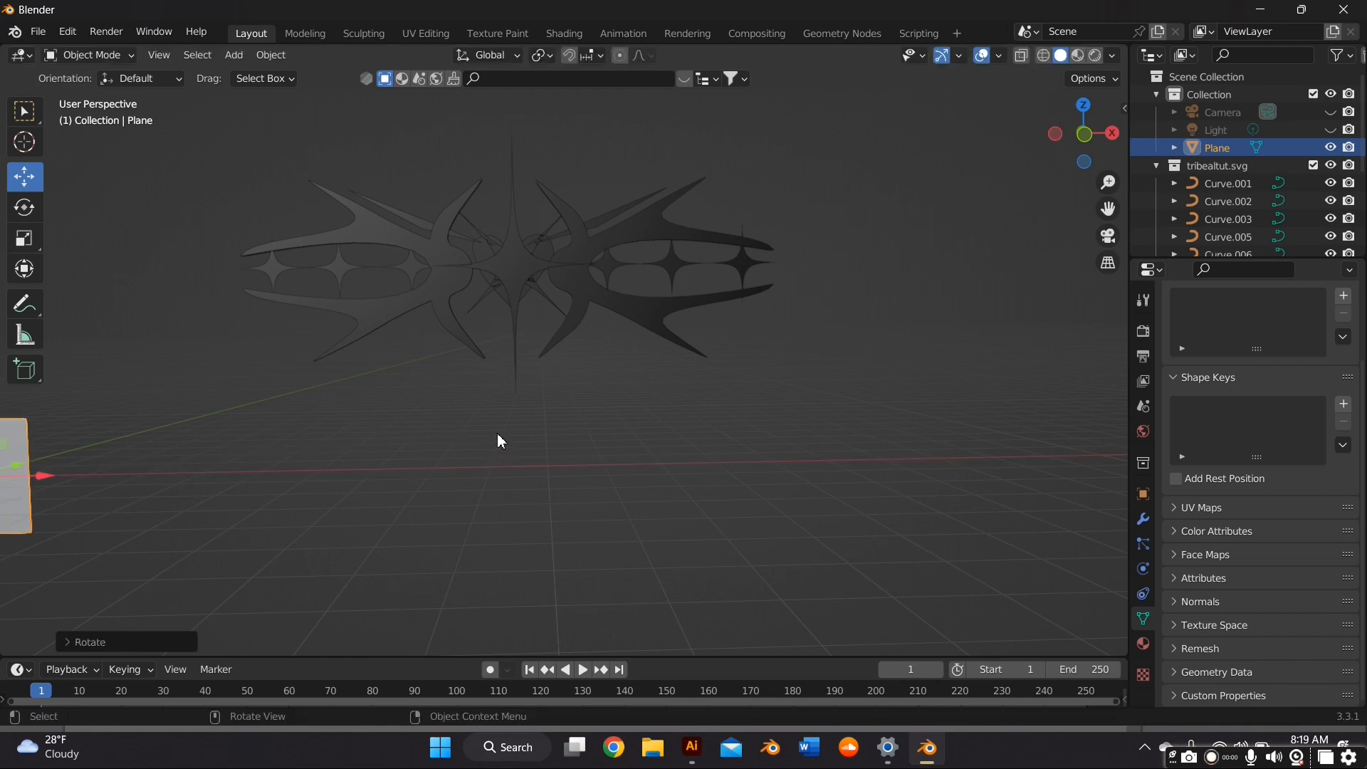
key(s)
click(128, 481)
Move the plane behind the logo, raise it and scale it much larger as a backdrop
key(g)
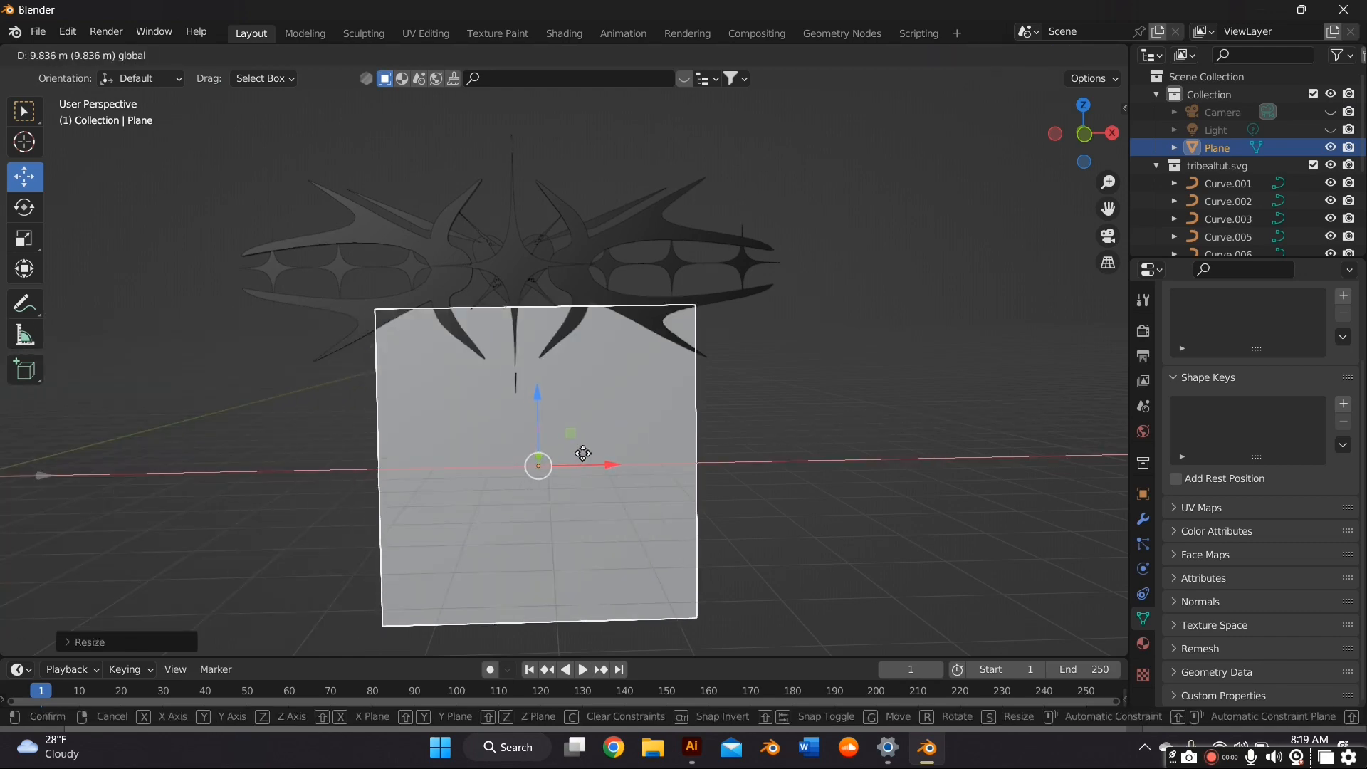
click(534, 427)
key(g)
click(646, 378)
key(s)
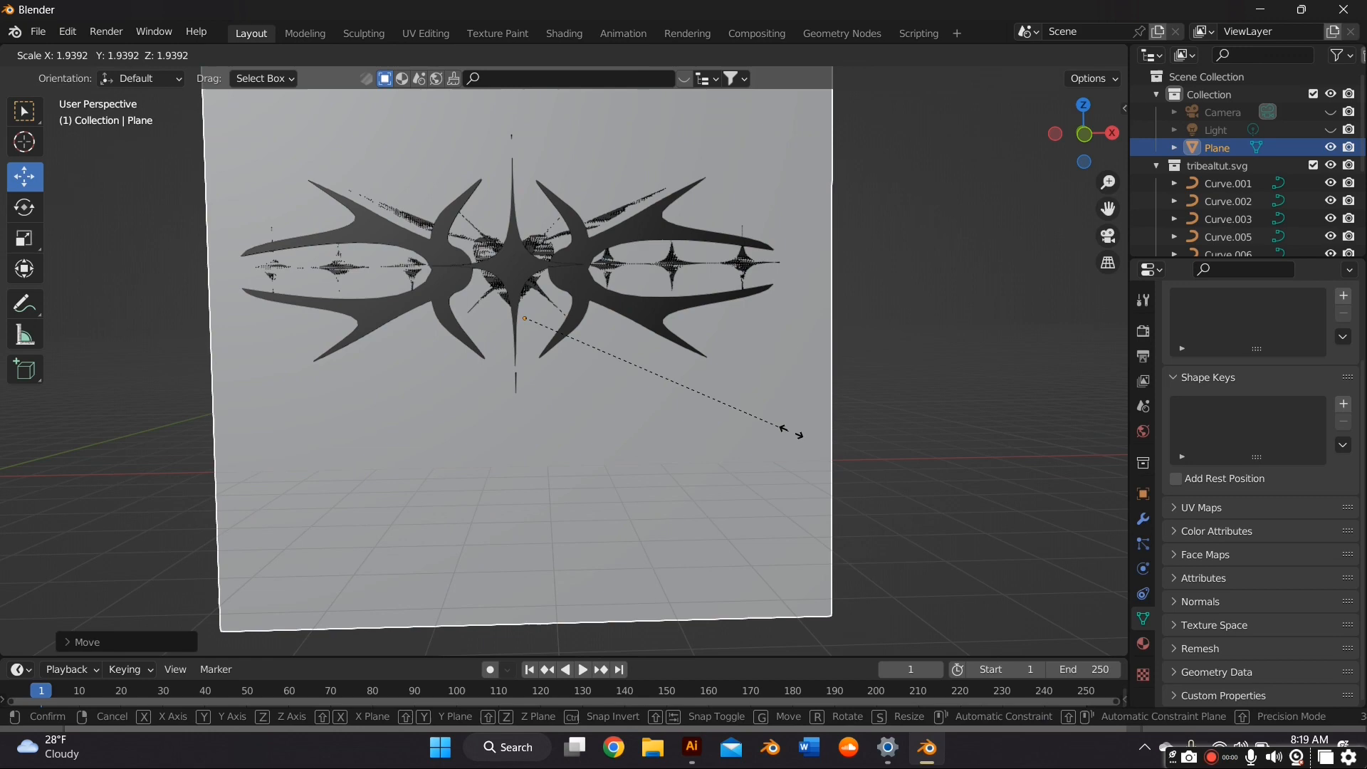
click(747, 406)
middle_drag(762, 411, 553, 346)
key(s)
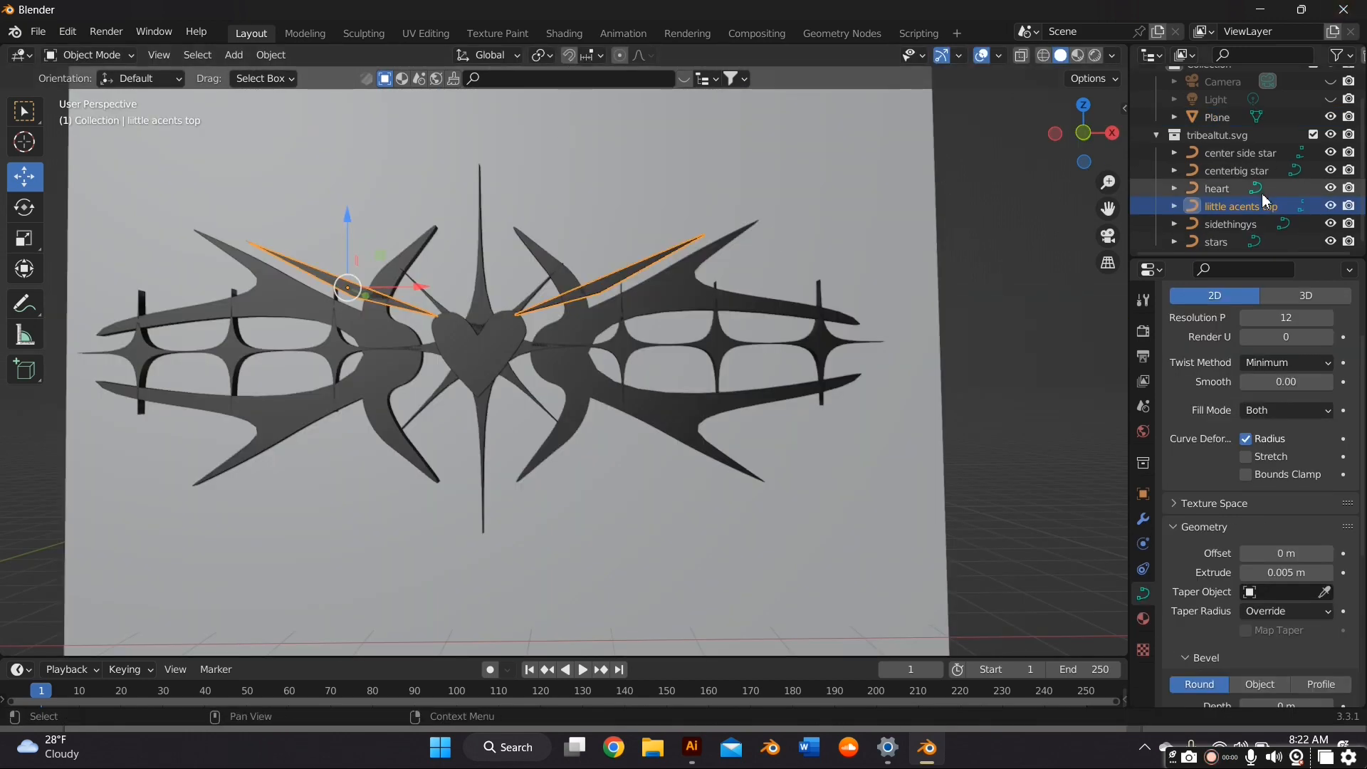
Hide center side star, heart, centerbig star, little acents top and stars, then select sidethingys
click(1332, 152)
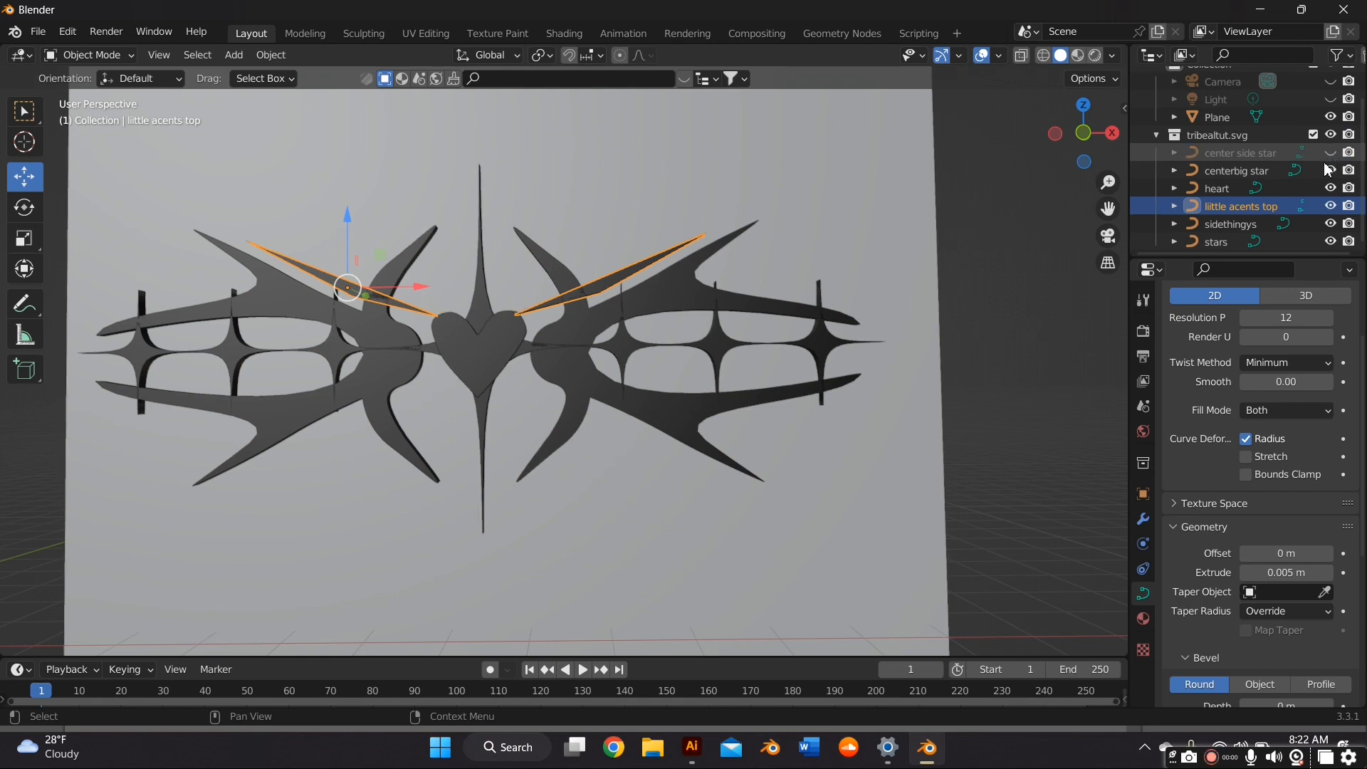
click(1332, 189)
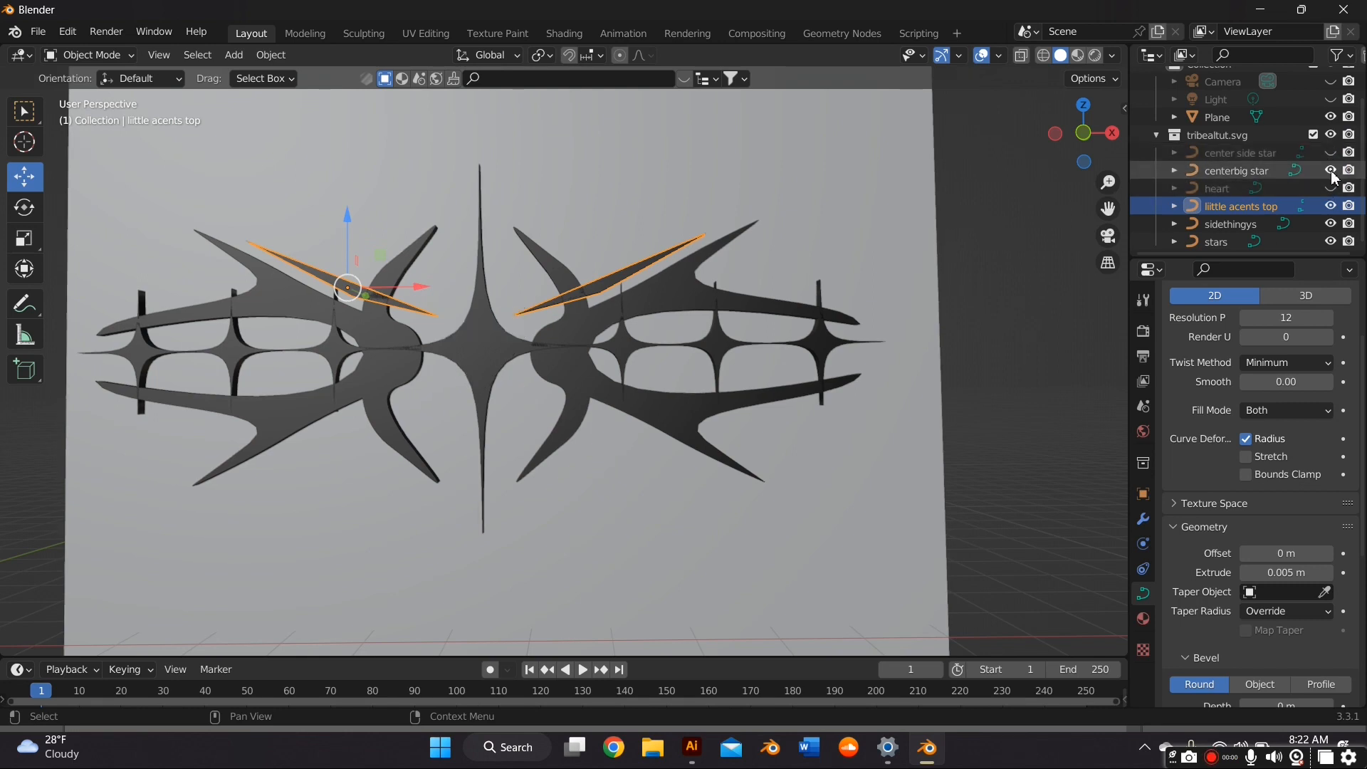
click(1330, 206)
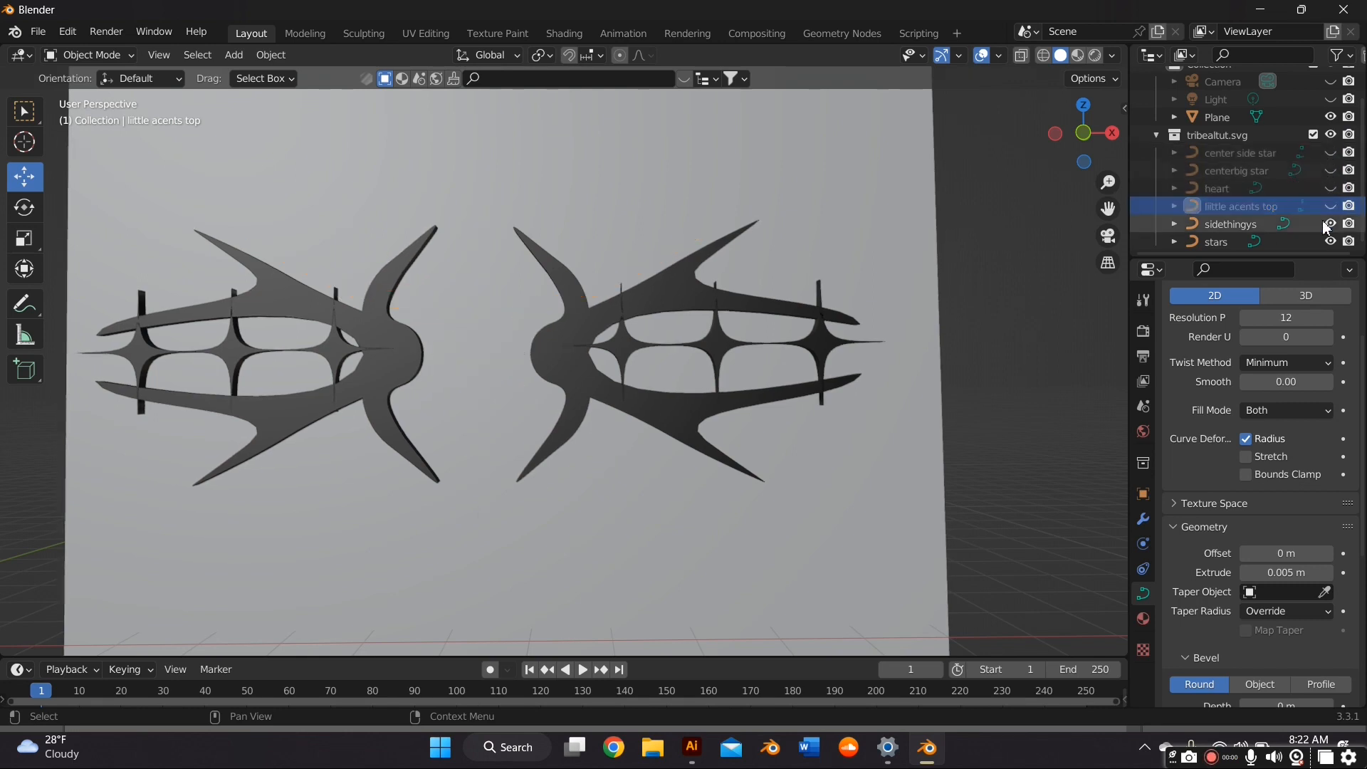
click(1330, 241)
click(638, 289)
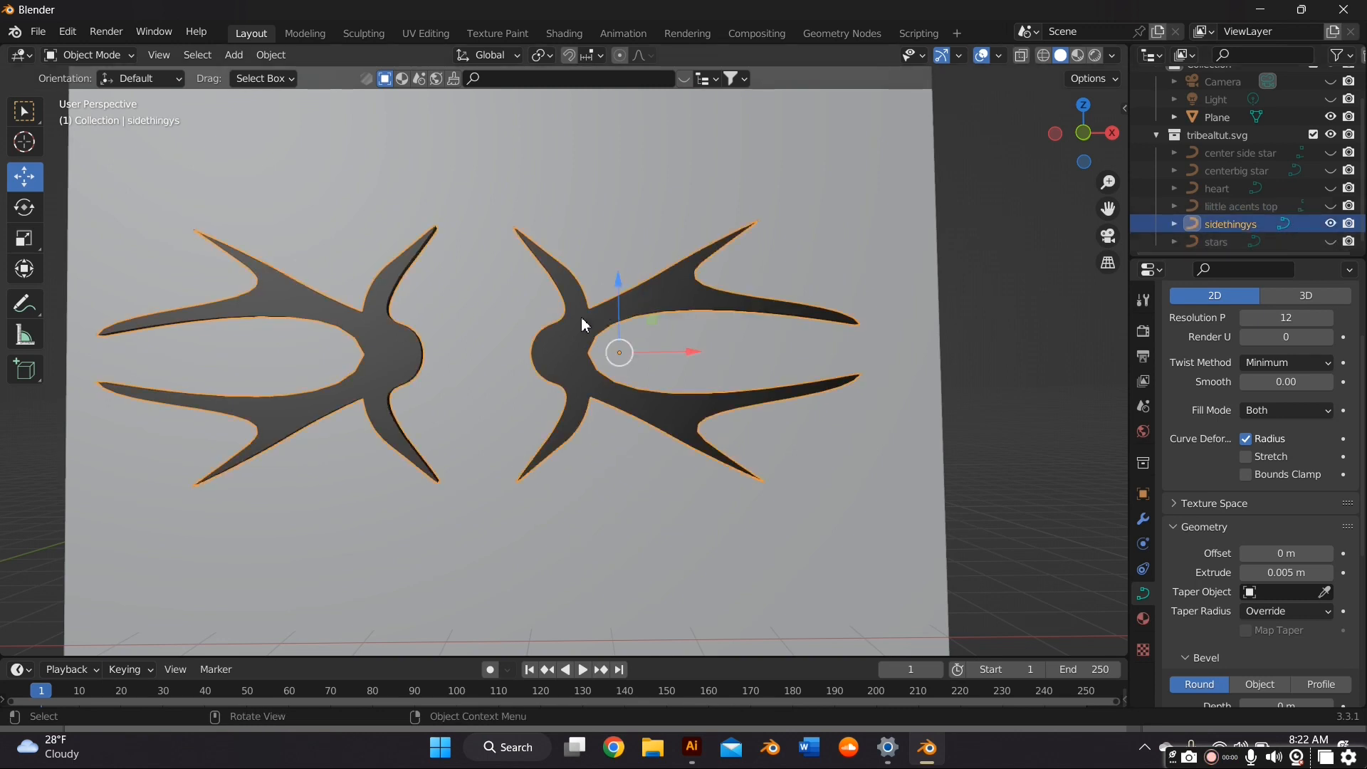
scroll(586, 322, down, 3)
scroll(585, 322, up, 1)
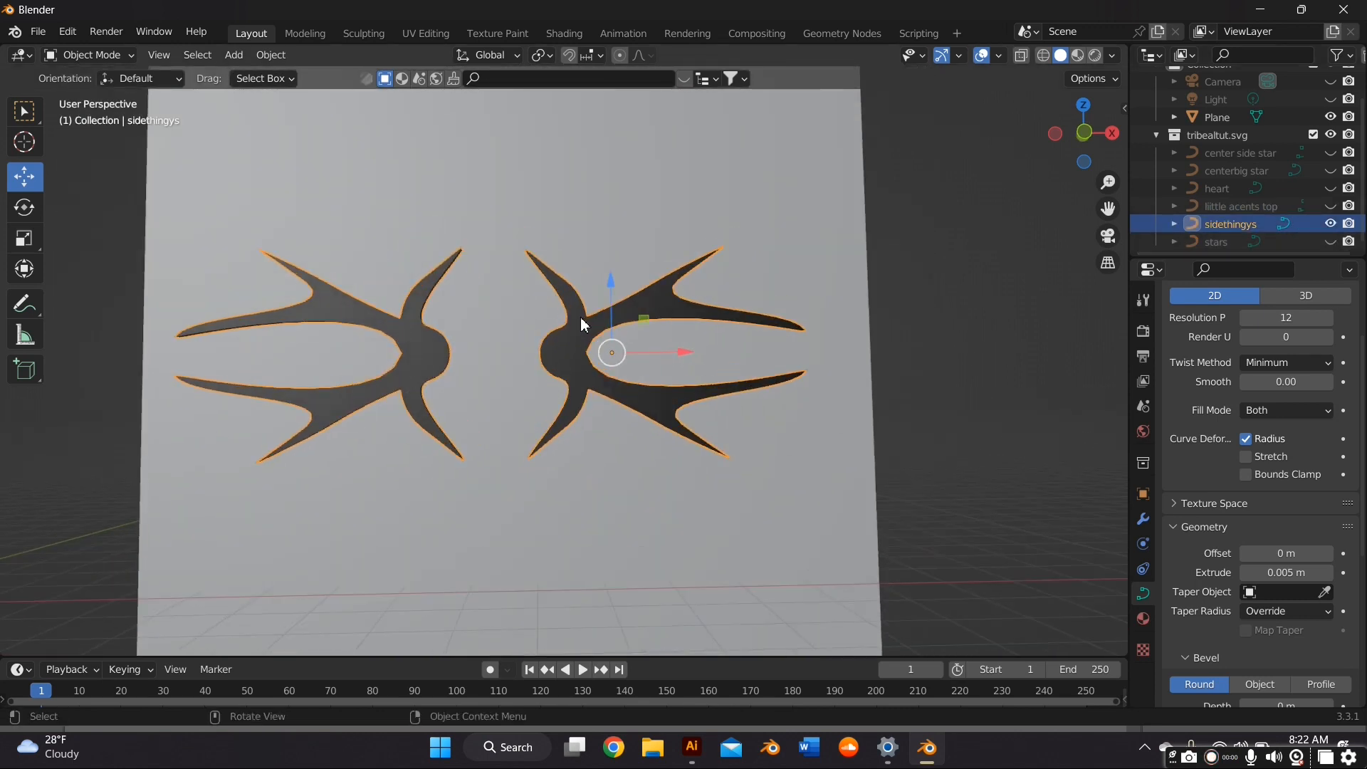
Convert sidethingys from curve to mesh and add a Remesh modifier
right_click(579, 321)
mouse_move(524, 422)
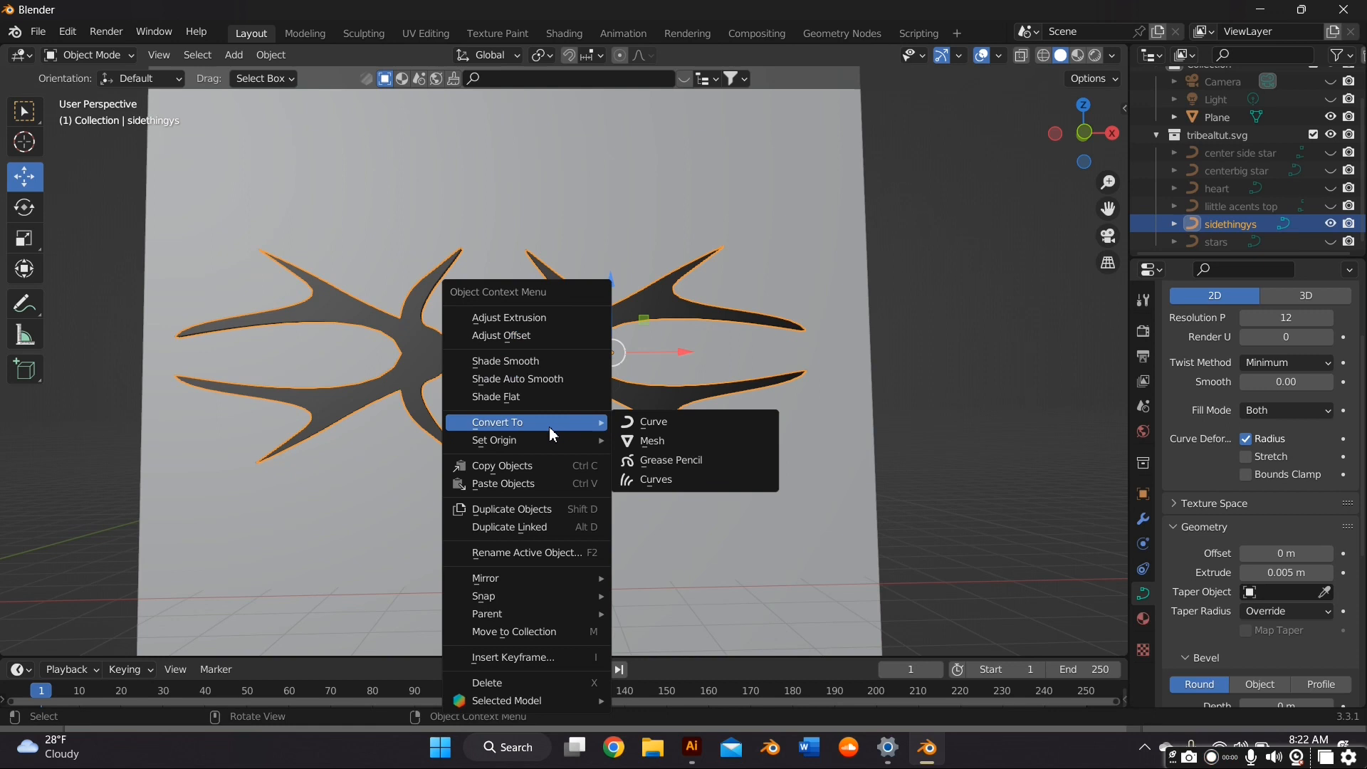
click(630, 442)
click(1142, 519)
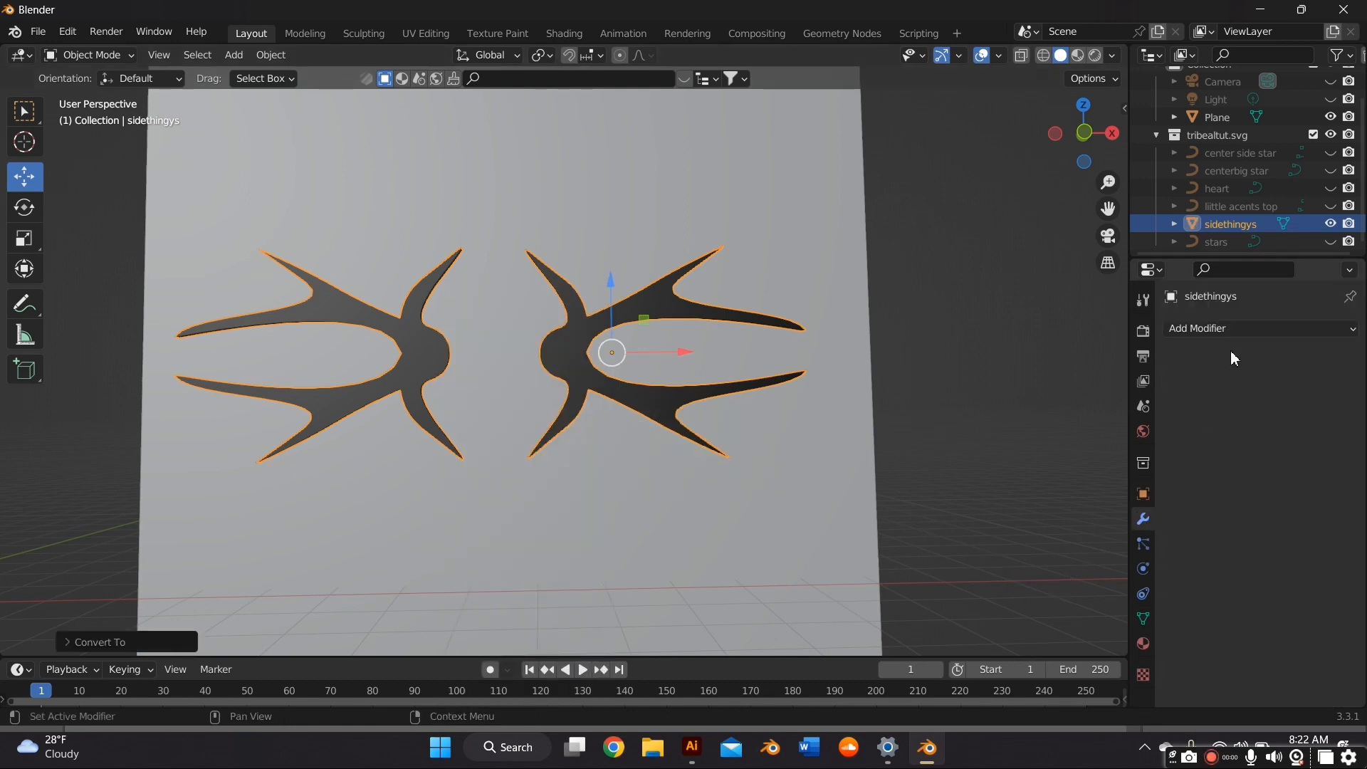
click(1243, 327)
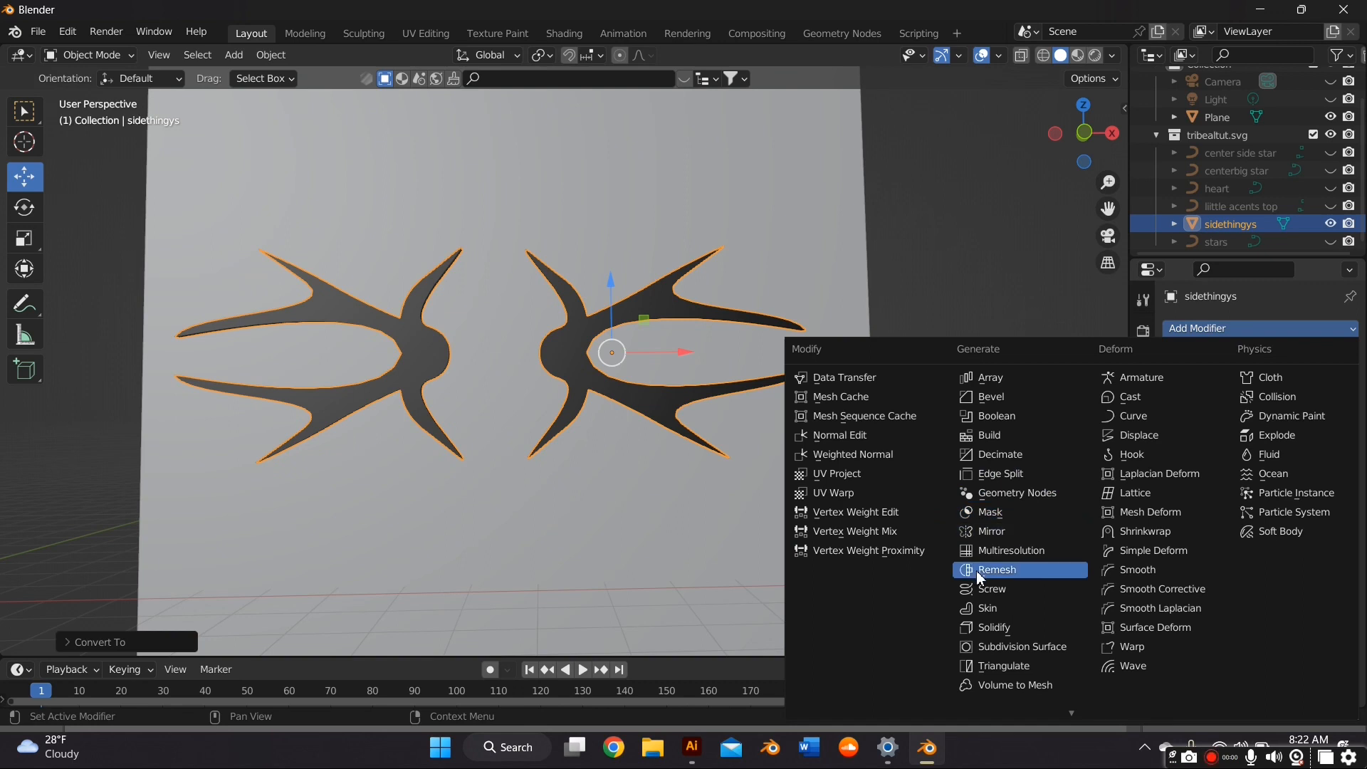
click(1019, 577)
Set Remesh to Smooth mode with Octree Depth 9, keeping disconnected pieces
click(1228, 387)
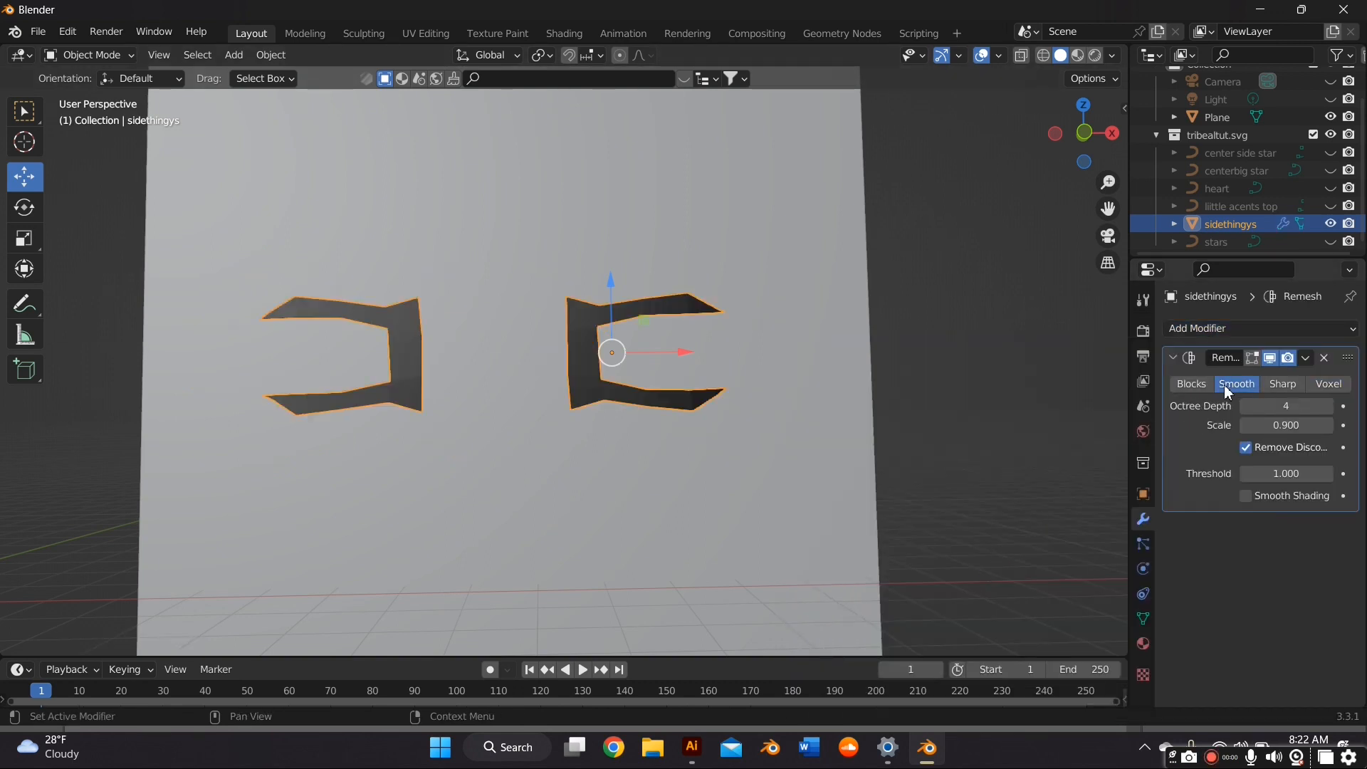
click(1327, 383)
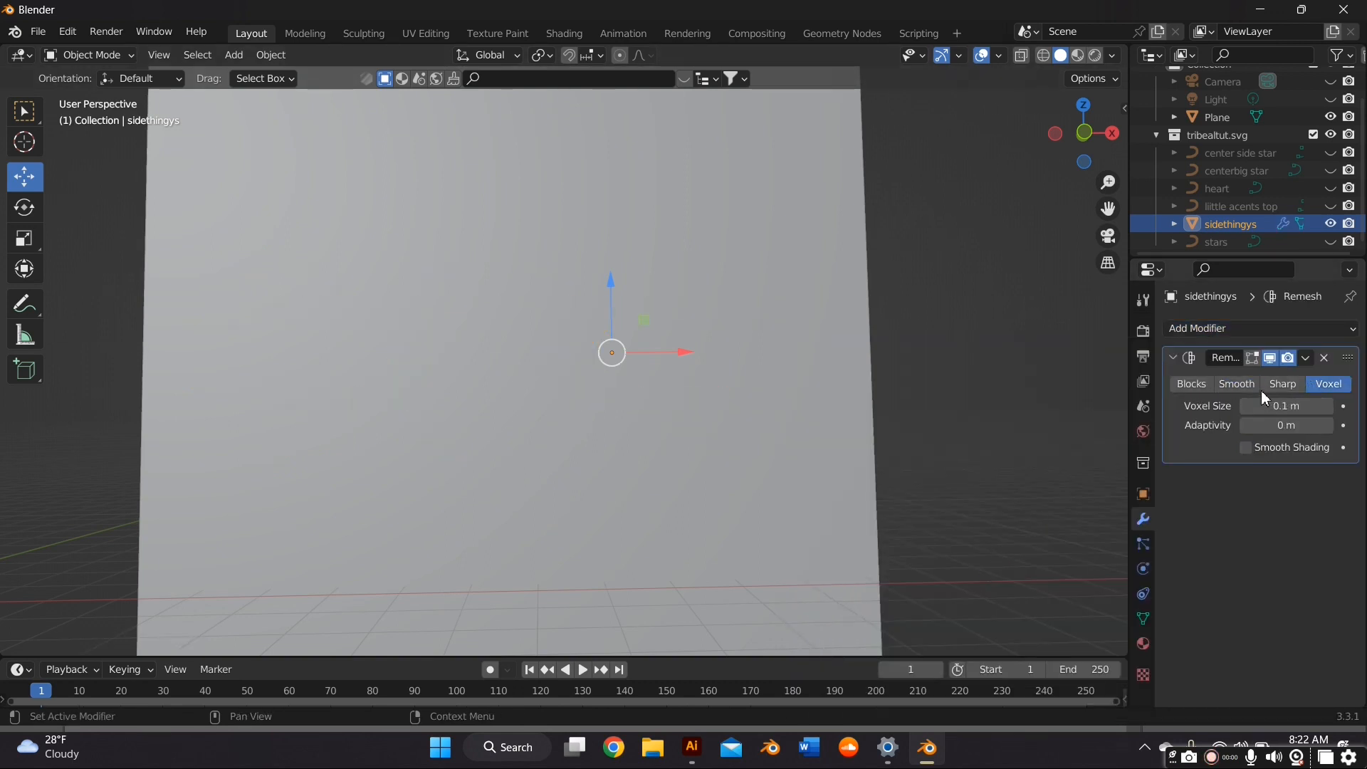
click(1239, 383)
click(1246, 447)
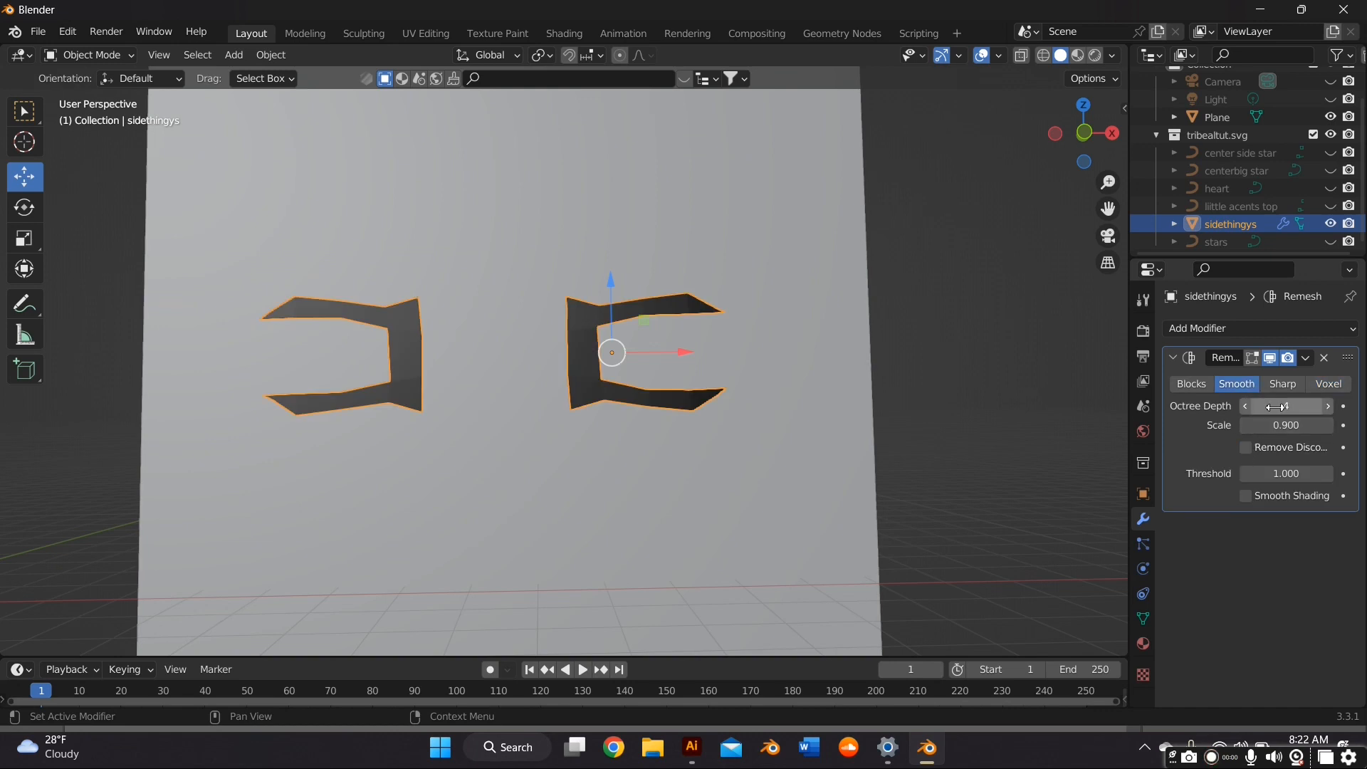
click(1272, 406)
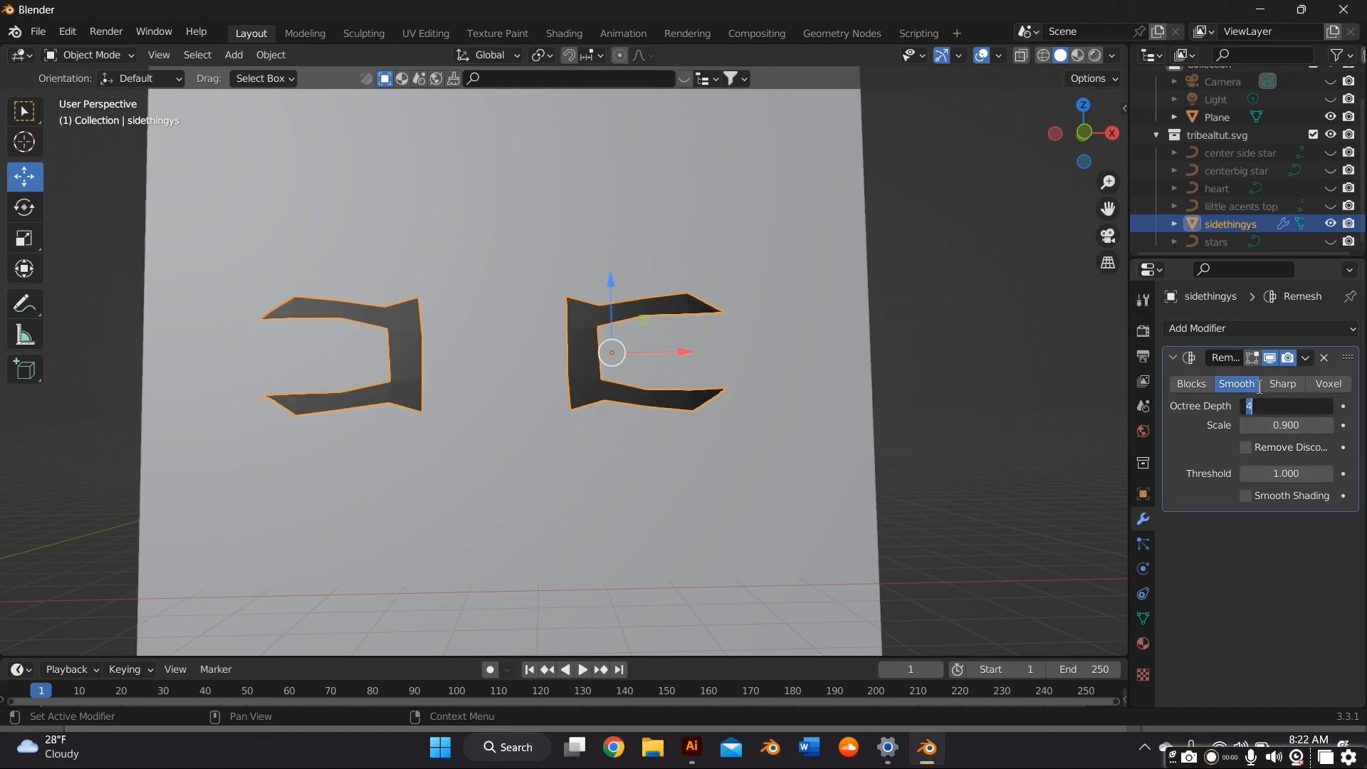
text(9)
key(Return)
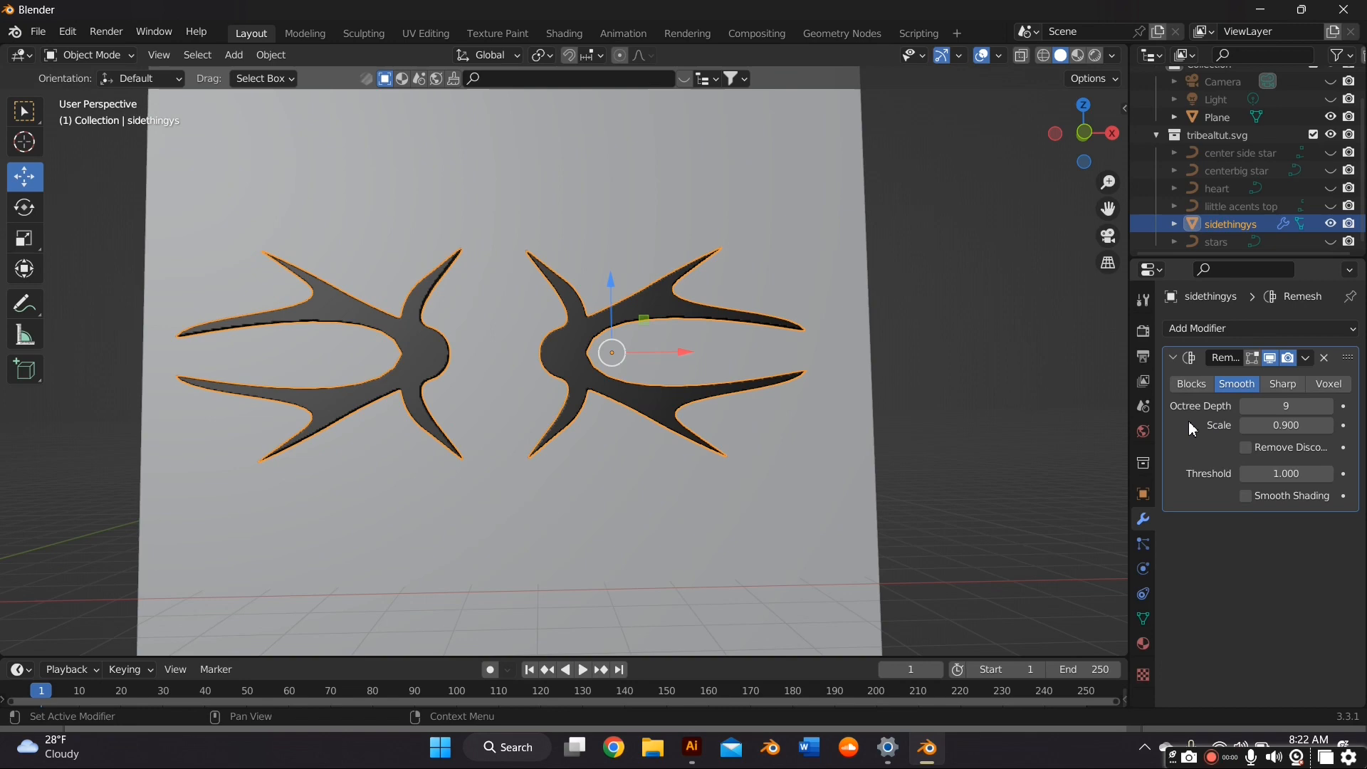
middle_drag(787, 385, 730, 360)
scroll(718, 362, up, 2)
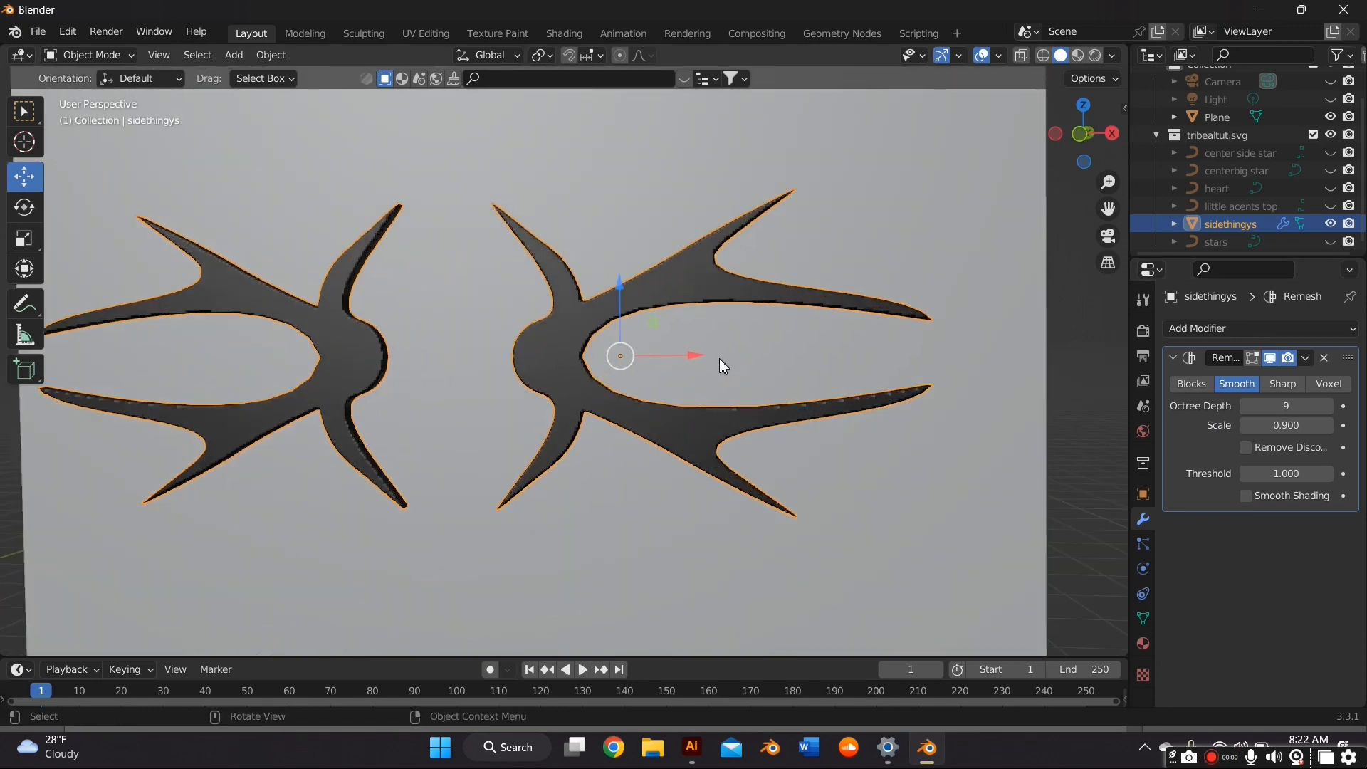
scroll(718, 361, up, 2)
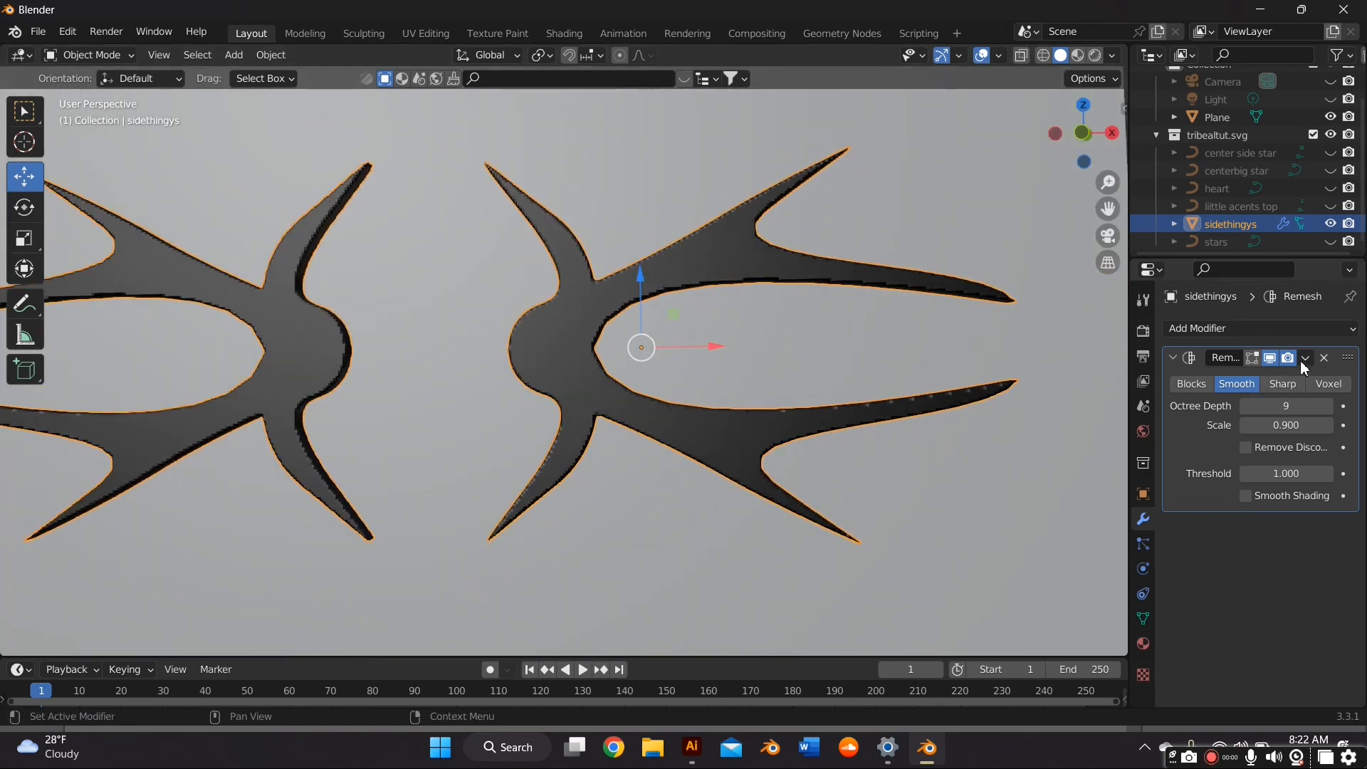
Delete the Remesh modifier, leaving sidethingys as a plain mesh
click(1312, 358)
click(1228, 389)
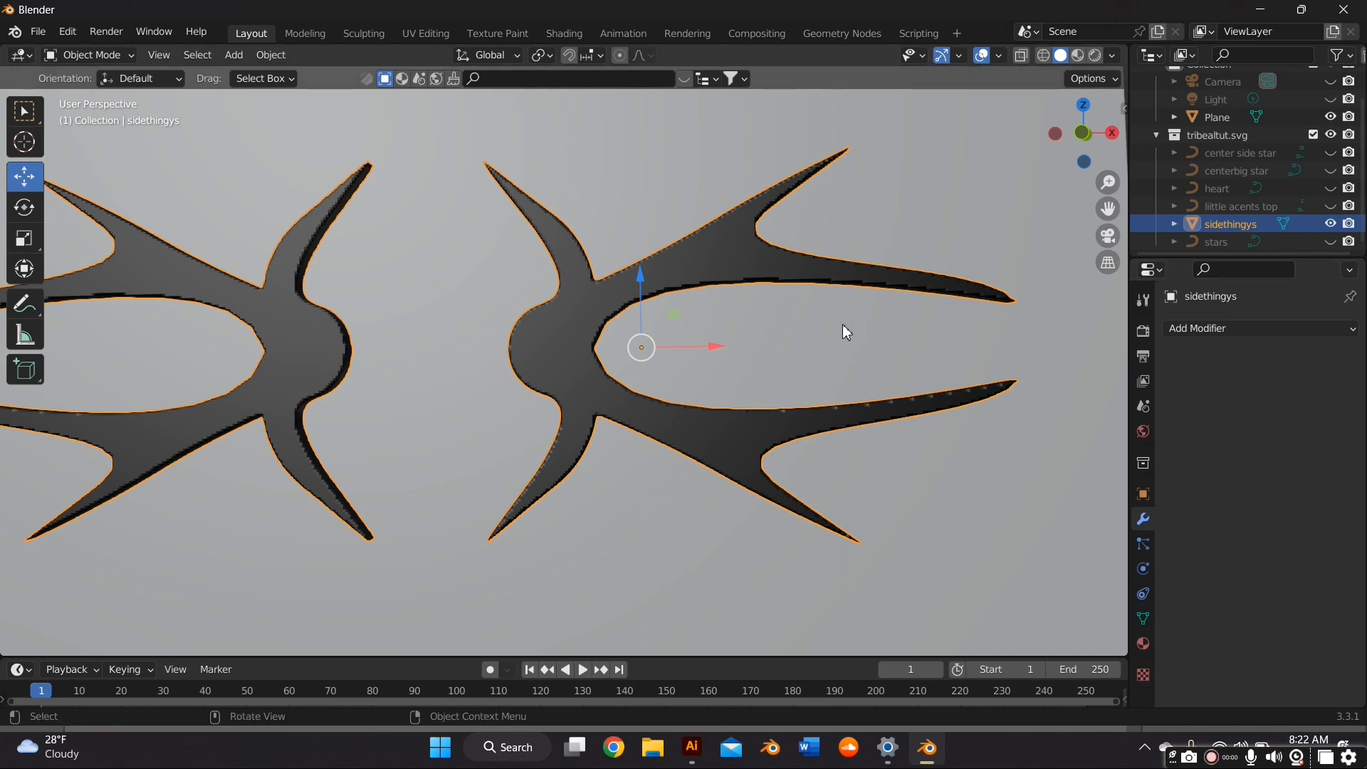
middle_drag(848, 331, 758, 323)
scroll(759, 322, down, 2)
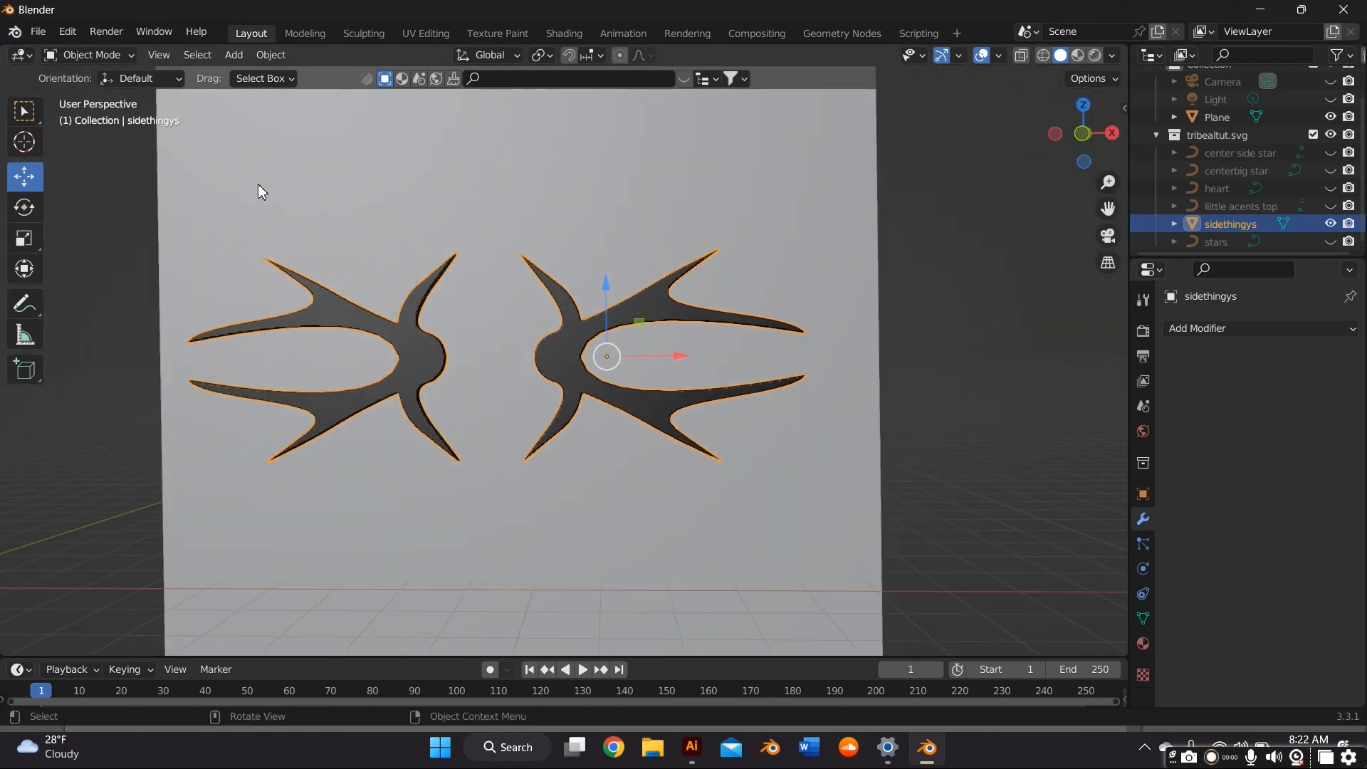
middle_drag(257, 184, 303, 195)
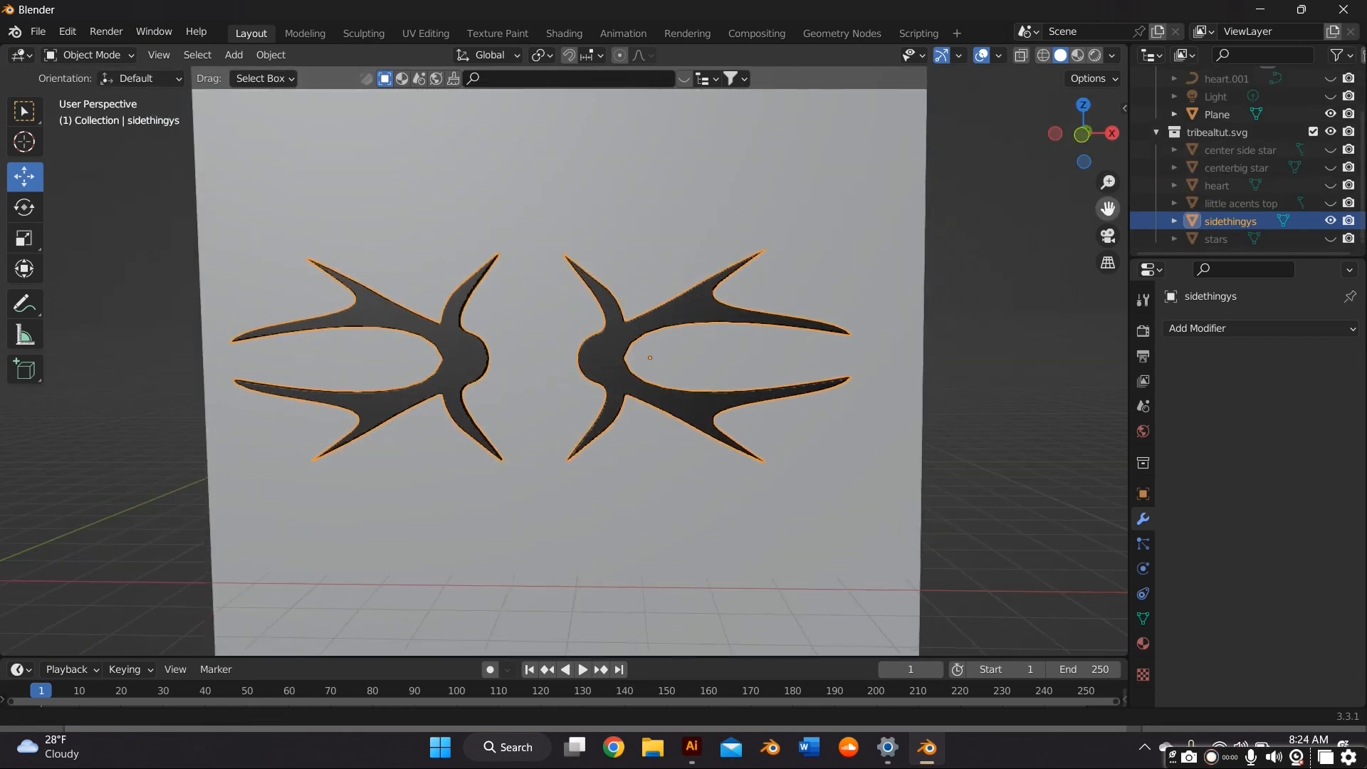
middle_drag(931, 244, 922, 225)
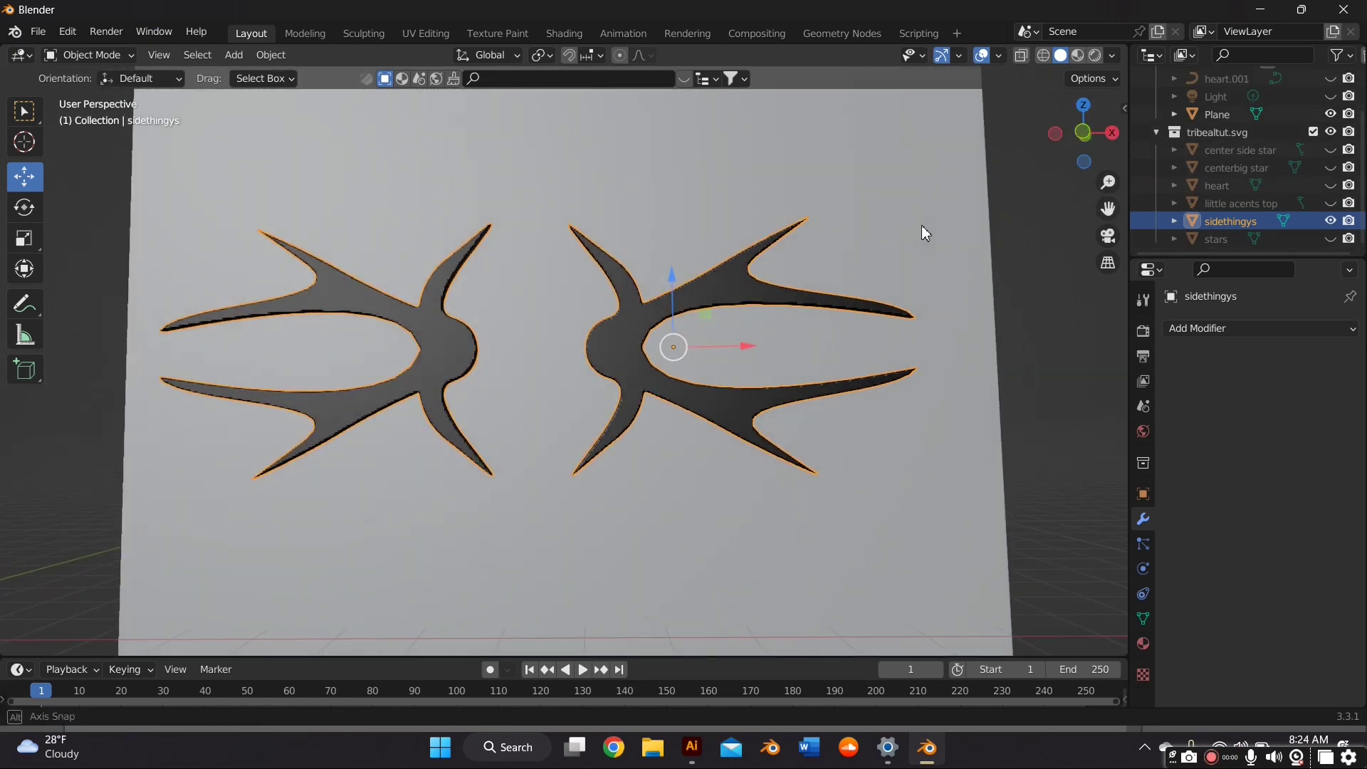
click(30, 55)
In Sculpt Mode, inflate the centre and each arm of the left side shape into puffy spikes
click(90, 55)
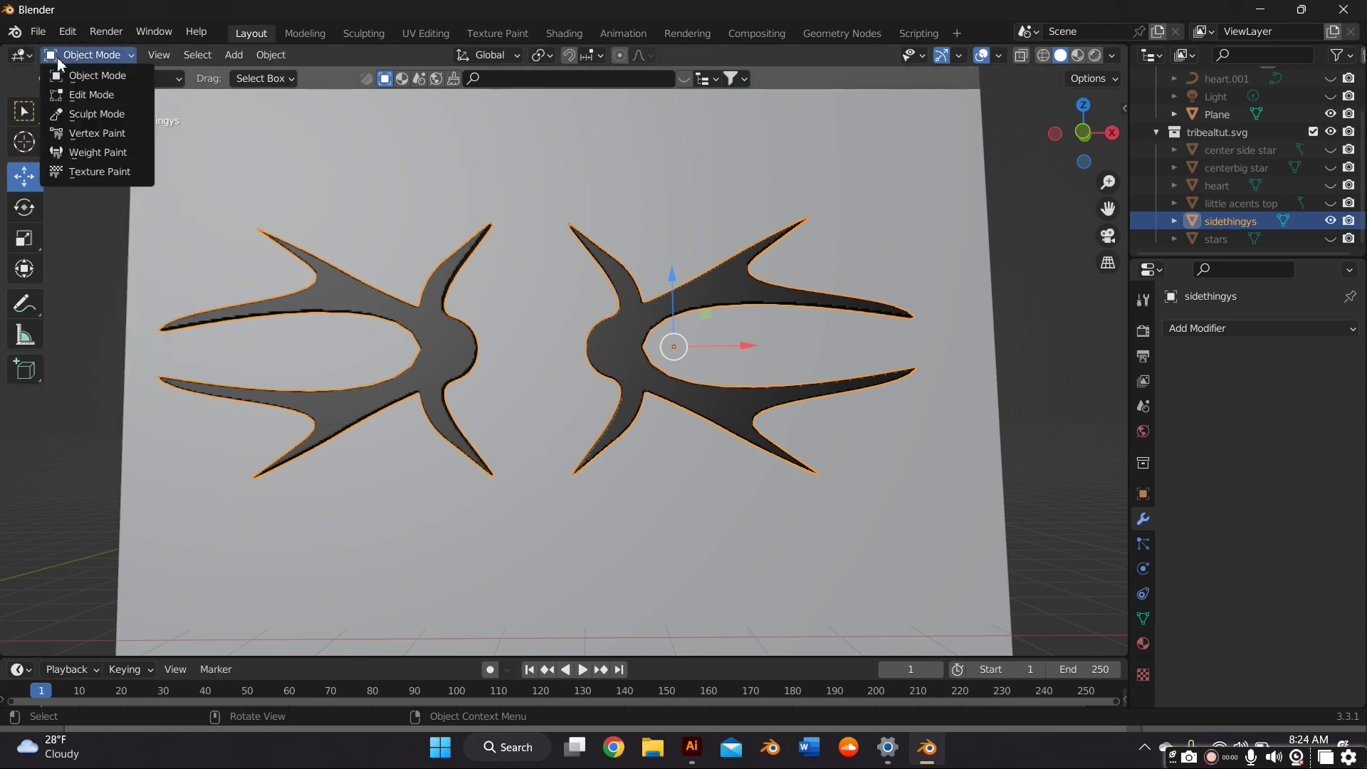
click(82, 116)
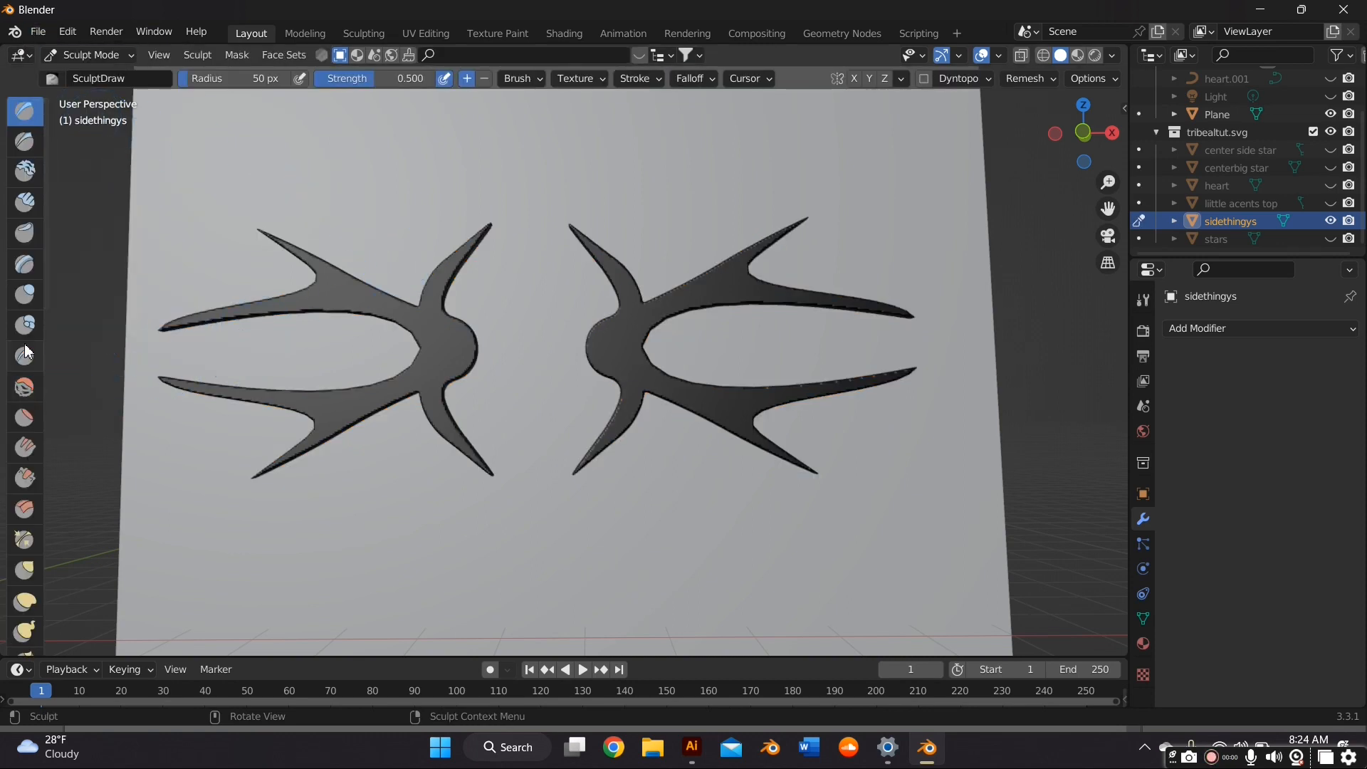
click(26, 297)
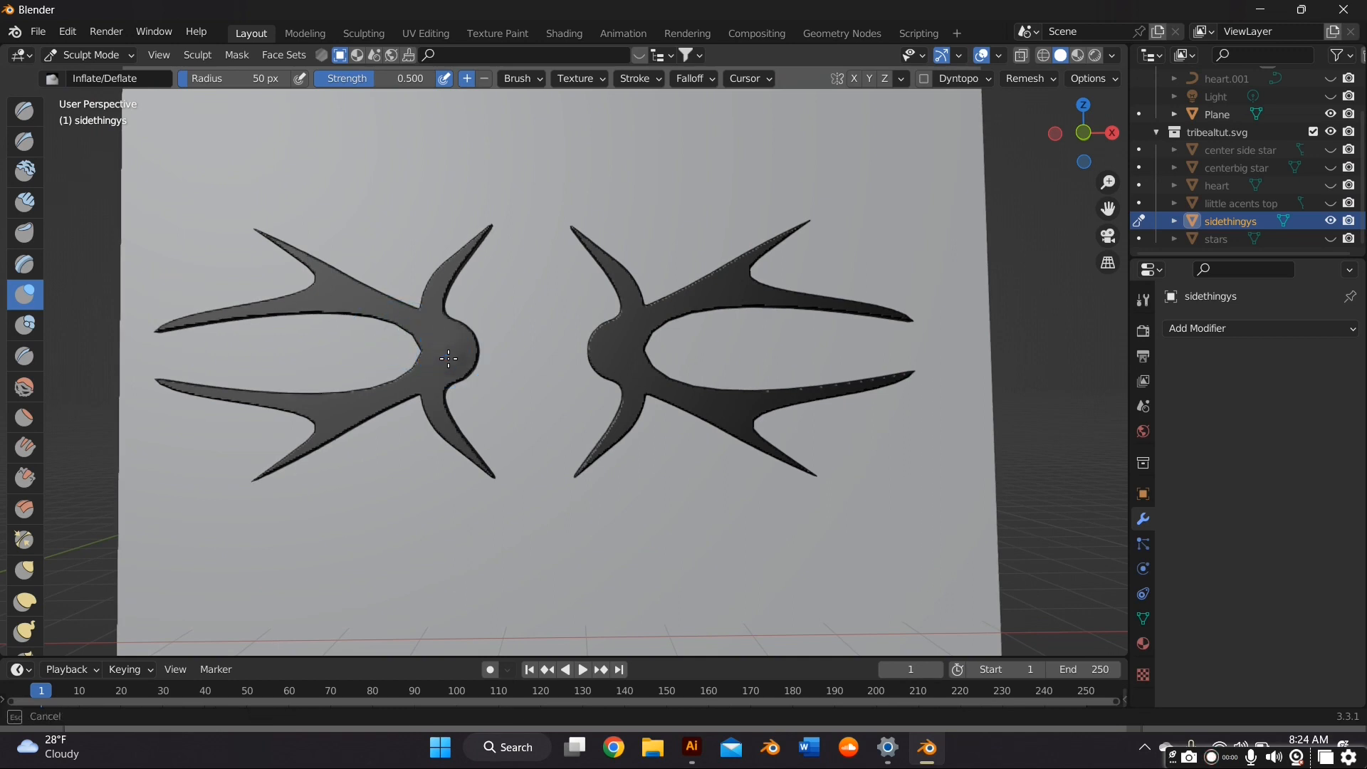
drag(438, 332, 447, 361)
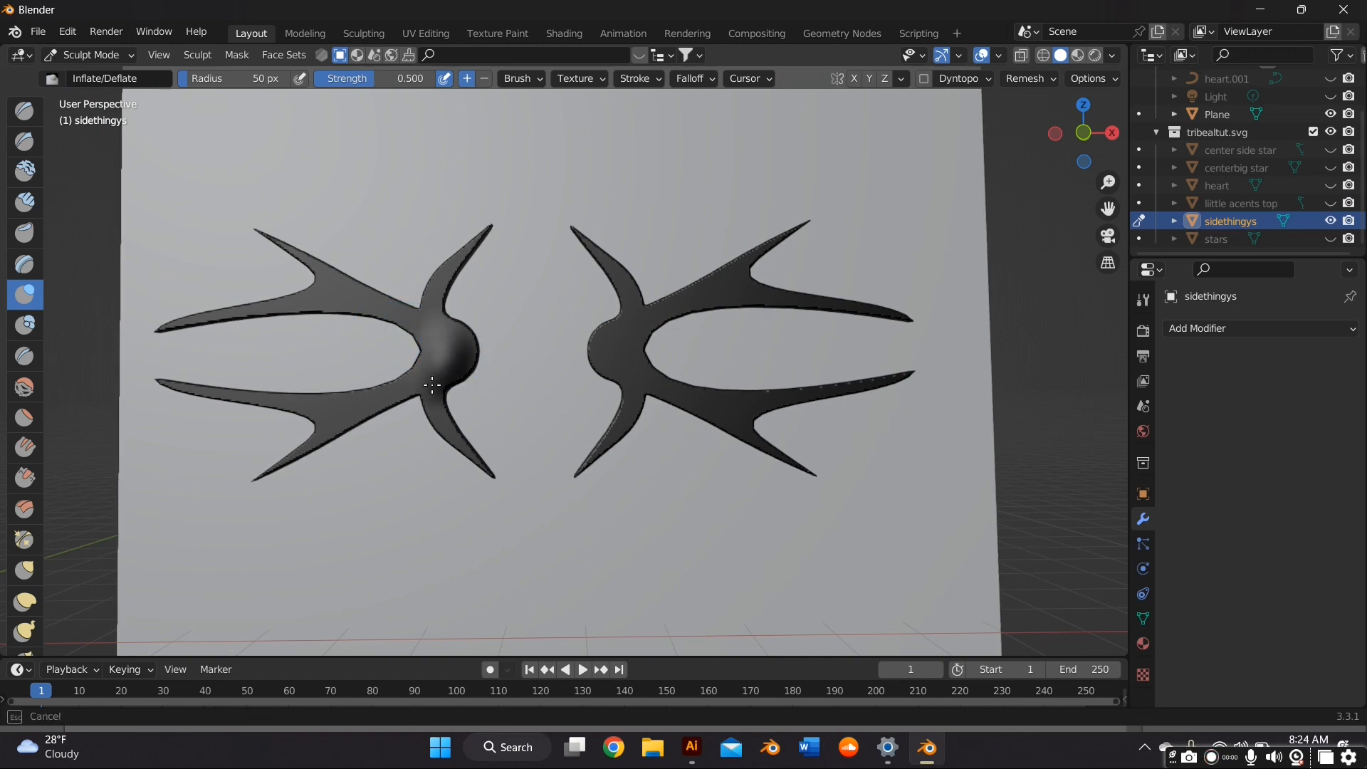
mouse_move(429, 359)
mouse_down()
mouse_move(456, 350)
mouse_move(436, 325)
mouse_up()
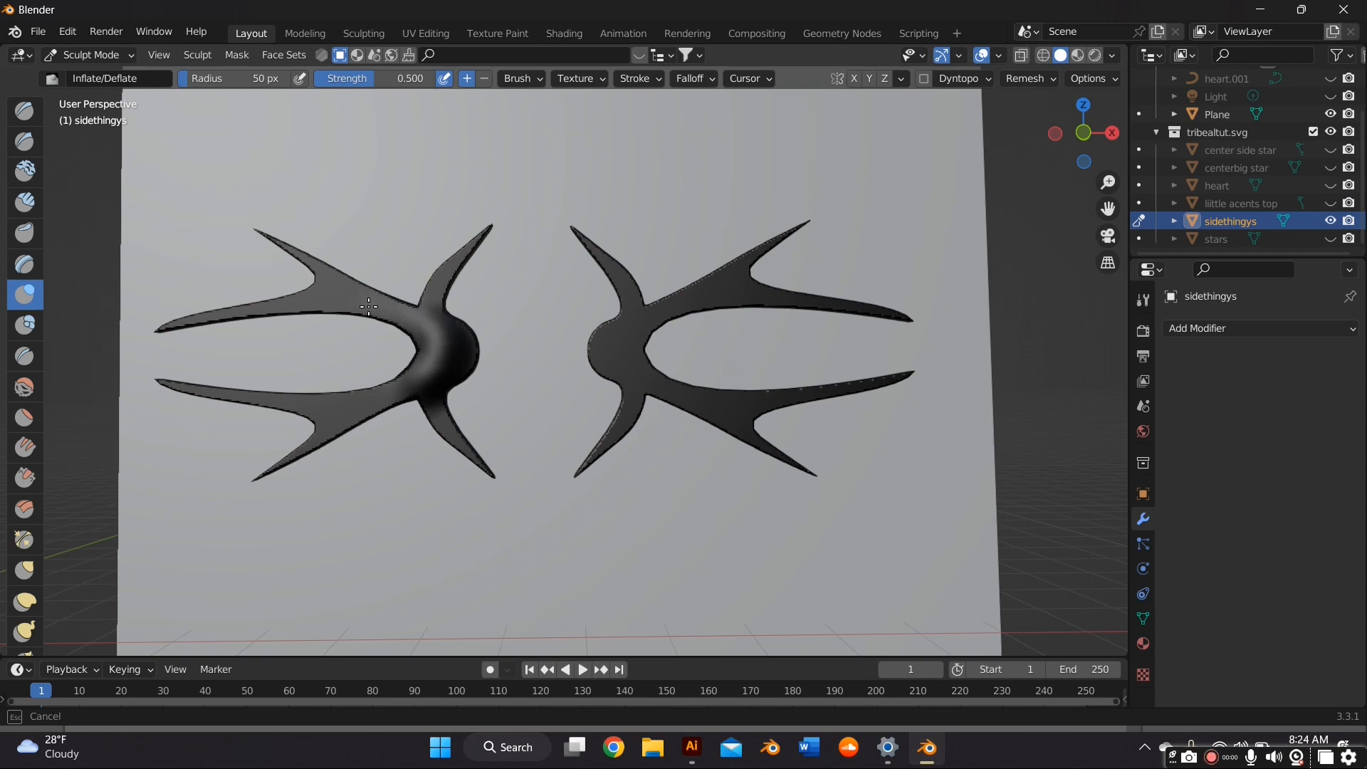
drag(326, 292, 373, 303)
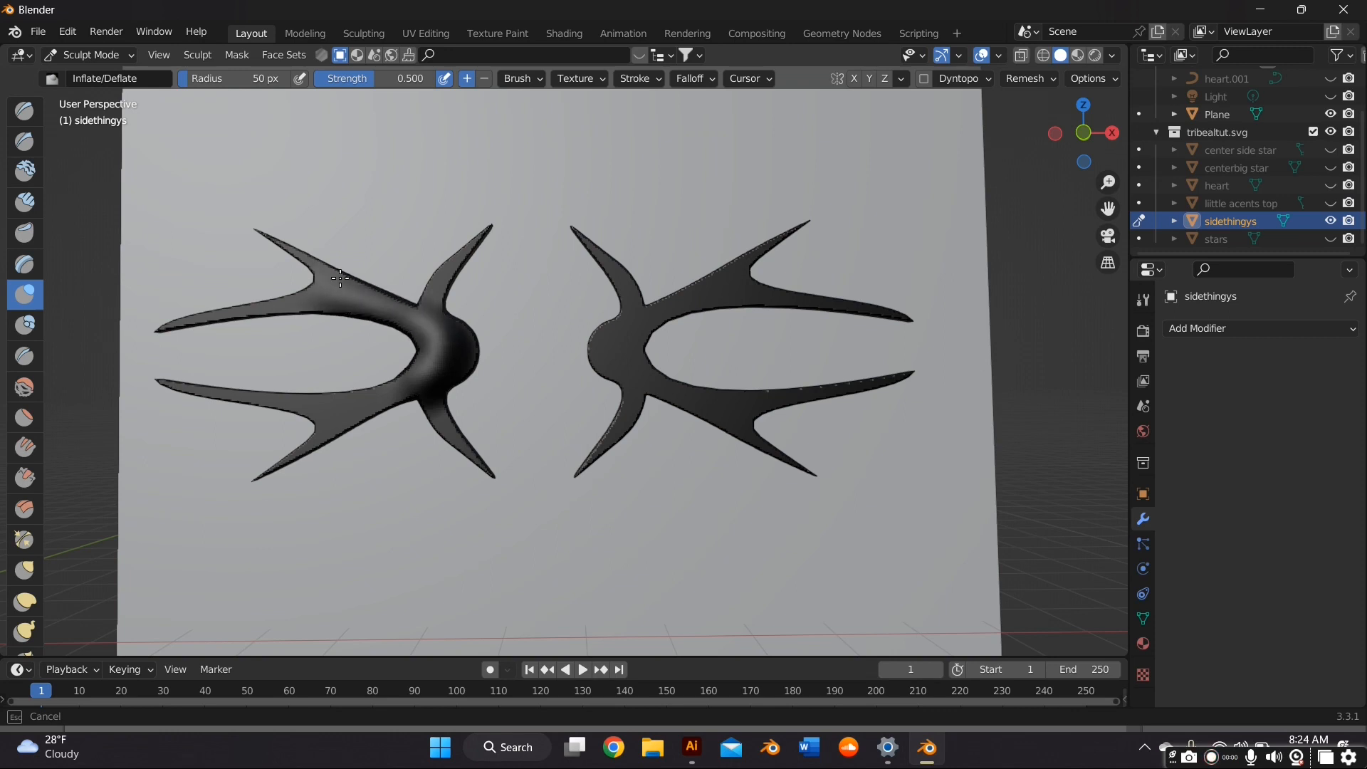
drag(311, 256, 313, 304)
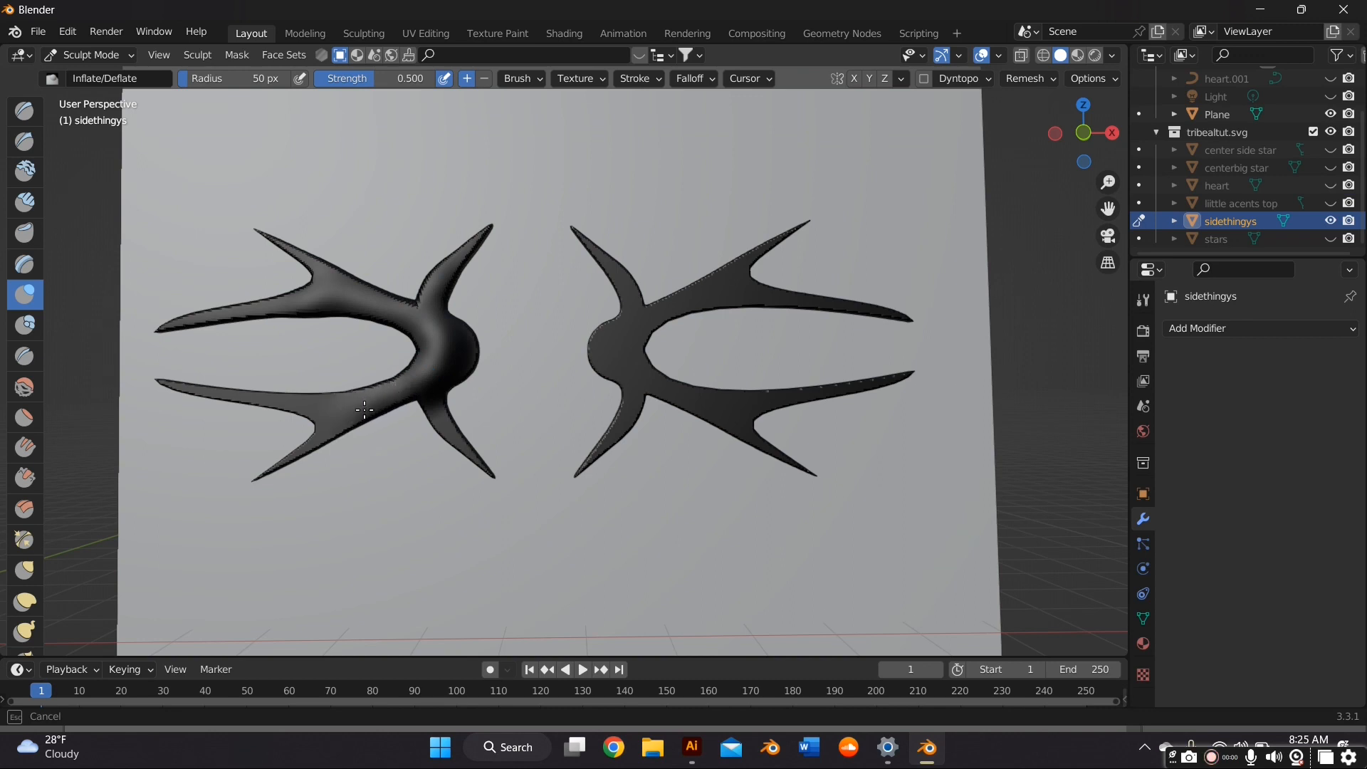
drag(307, 443, 334, 411)
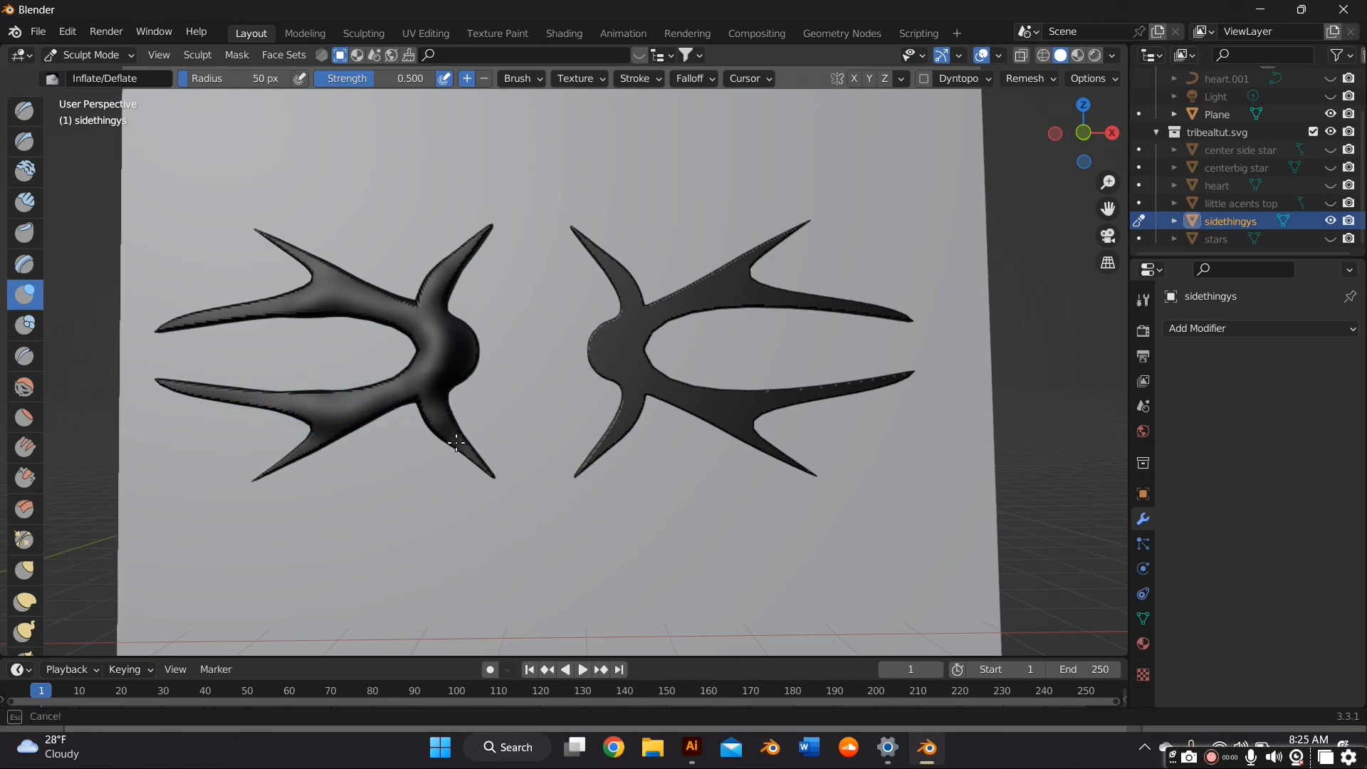
mouse_move(454, 438)
middle_down()
mouse_move(468, 430)
mouse_move(443, 406)
middle_up()
scroll(437, 396, up, 2)
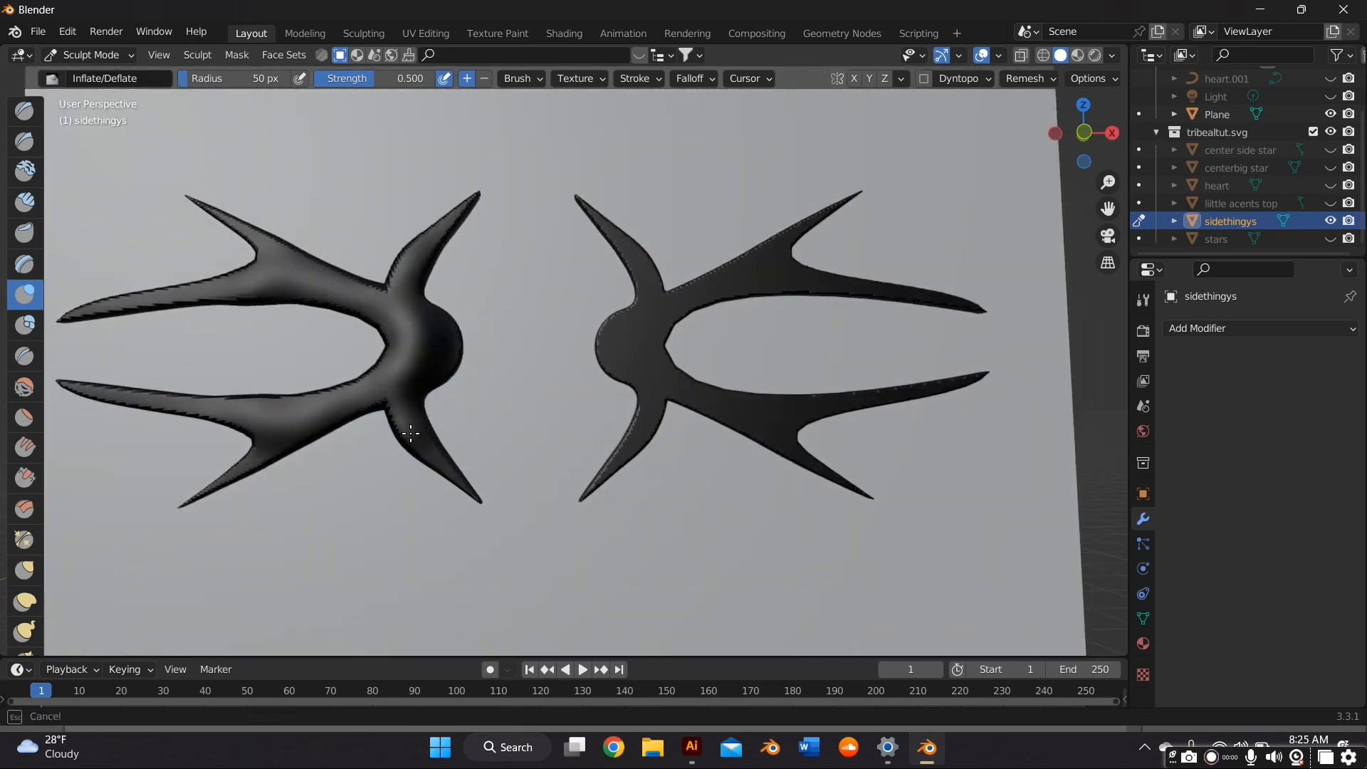
middle_drag(438, 354, 368, 402)
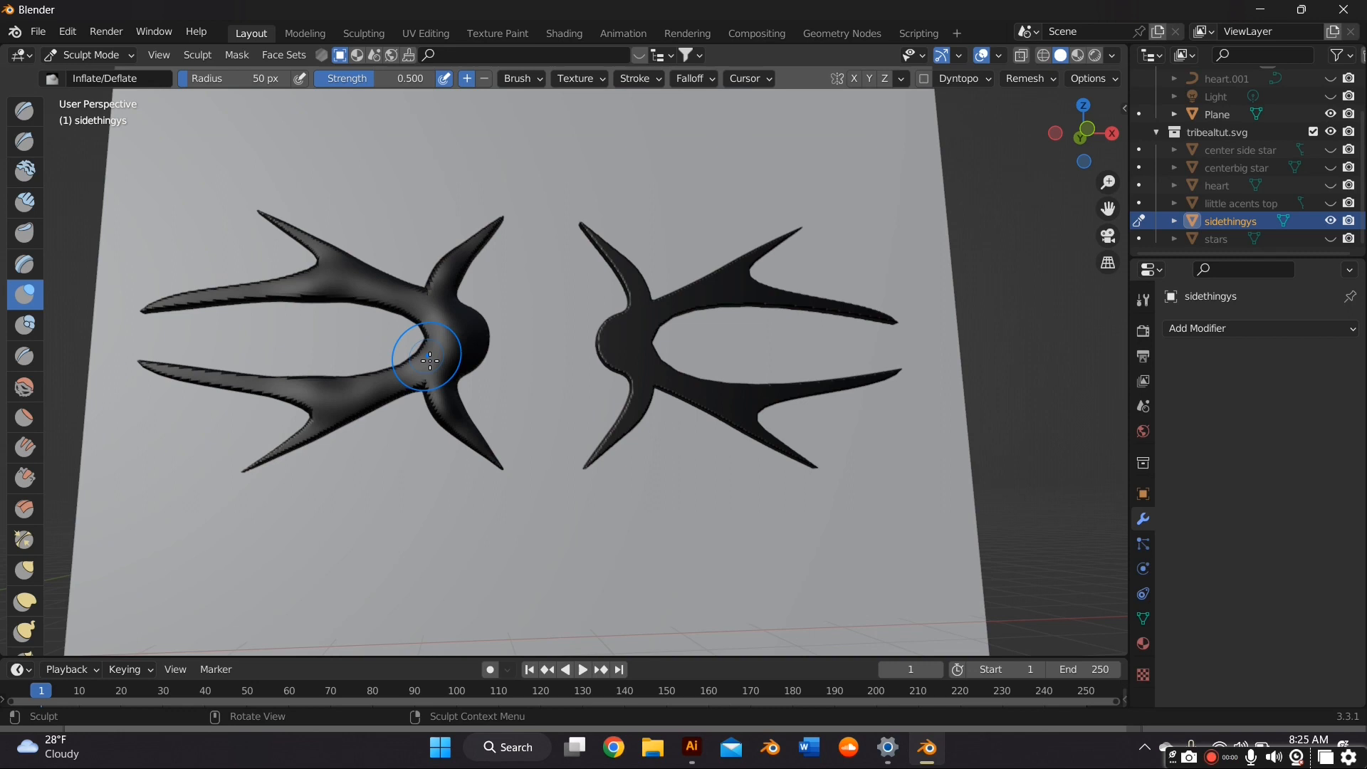
scroll(150, 366, up, 1)
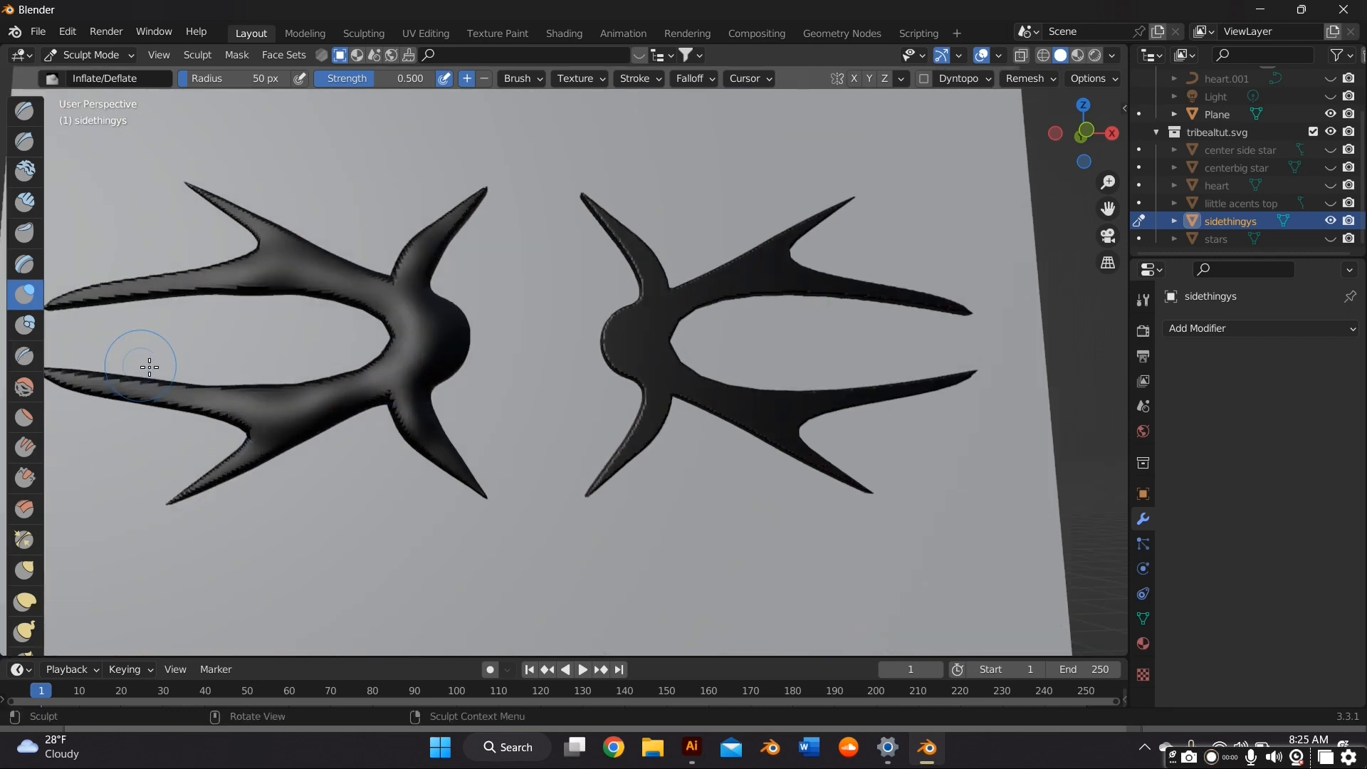
mouse_move(221, 401)
mouse_down()
mouse_move(254, 227)
mouse_move(398, 358)
mouse_up()
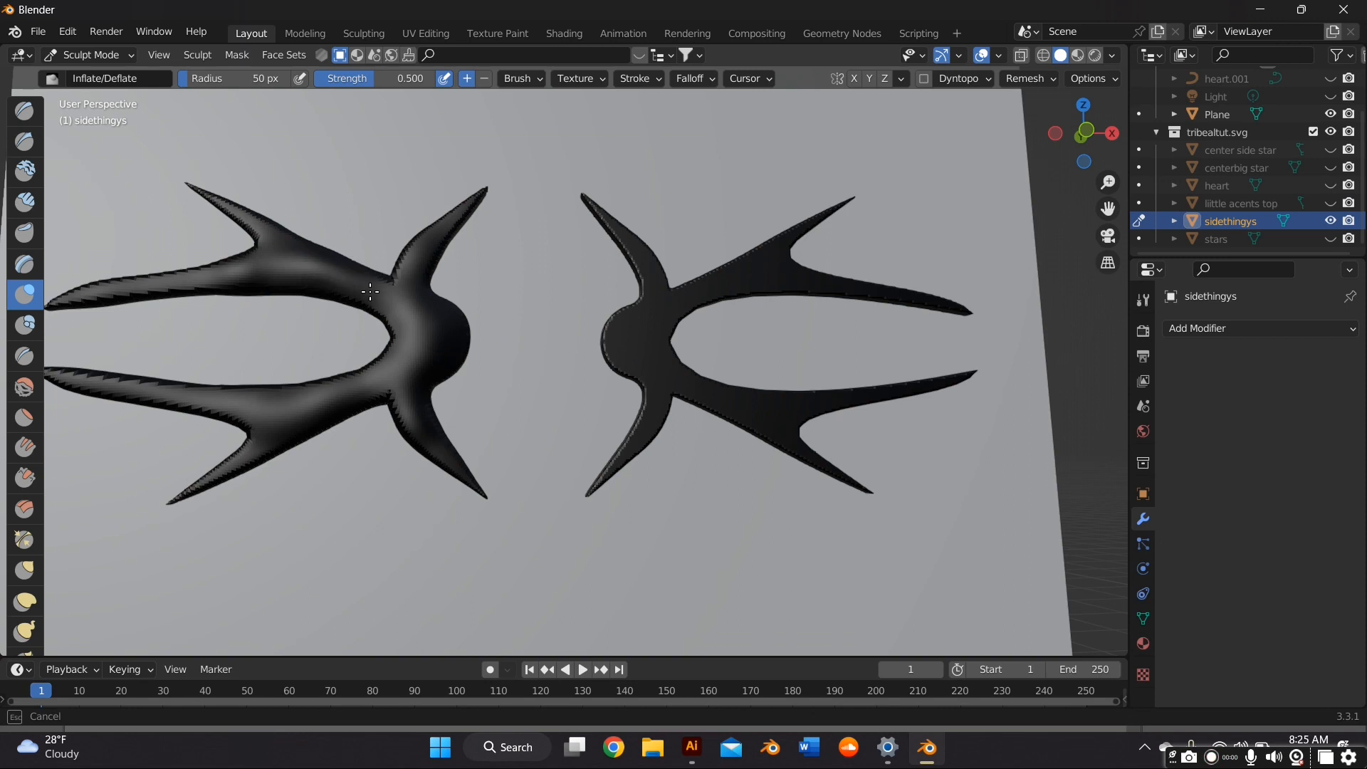
scroll(398, 358, down, 1)
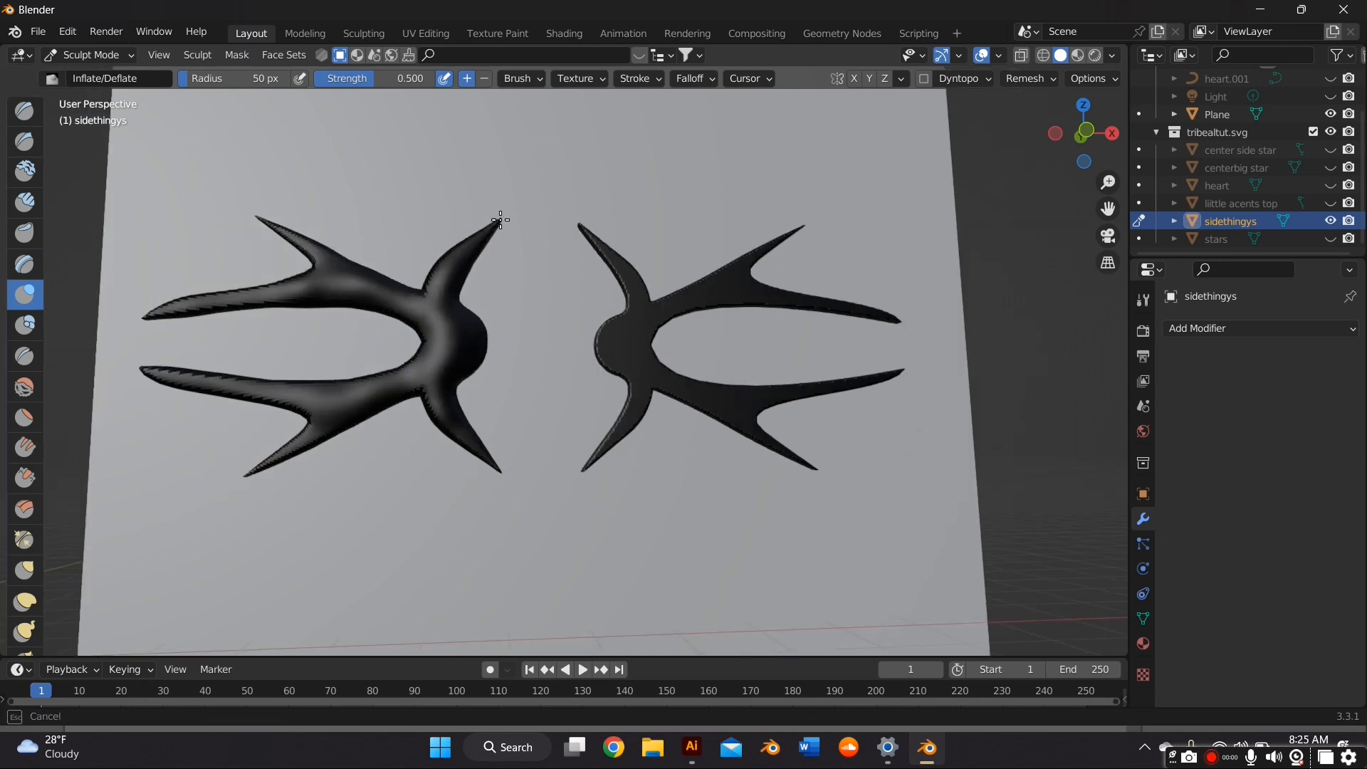
scroll(476, 265, down, 1)
Smooth the inflated arms of both side shapes, then return to Object Mode
key(shift+s)
drag(321, 329, 400, 299)
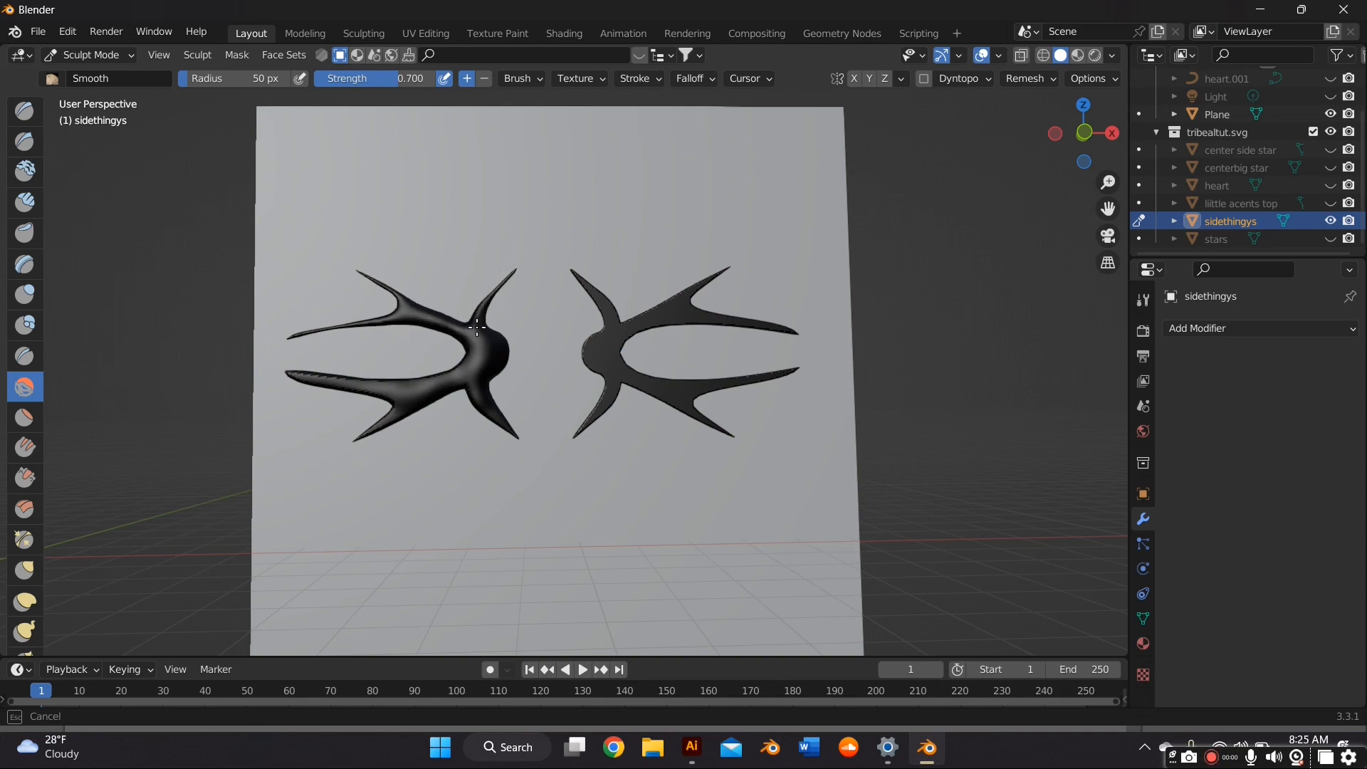
drag(483, 396, 287, 379)
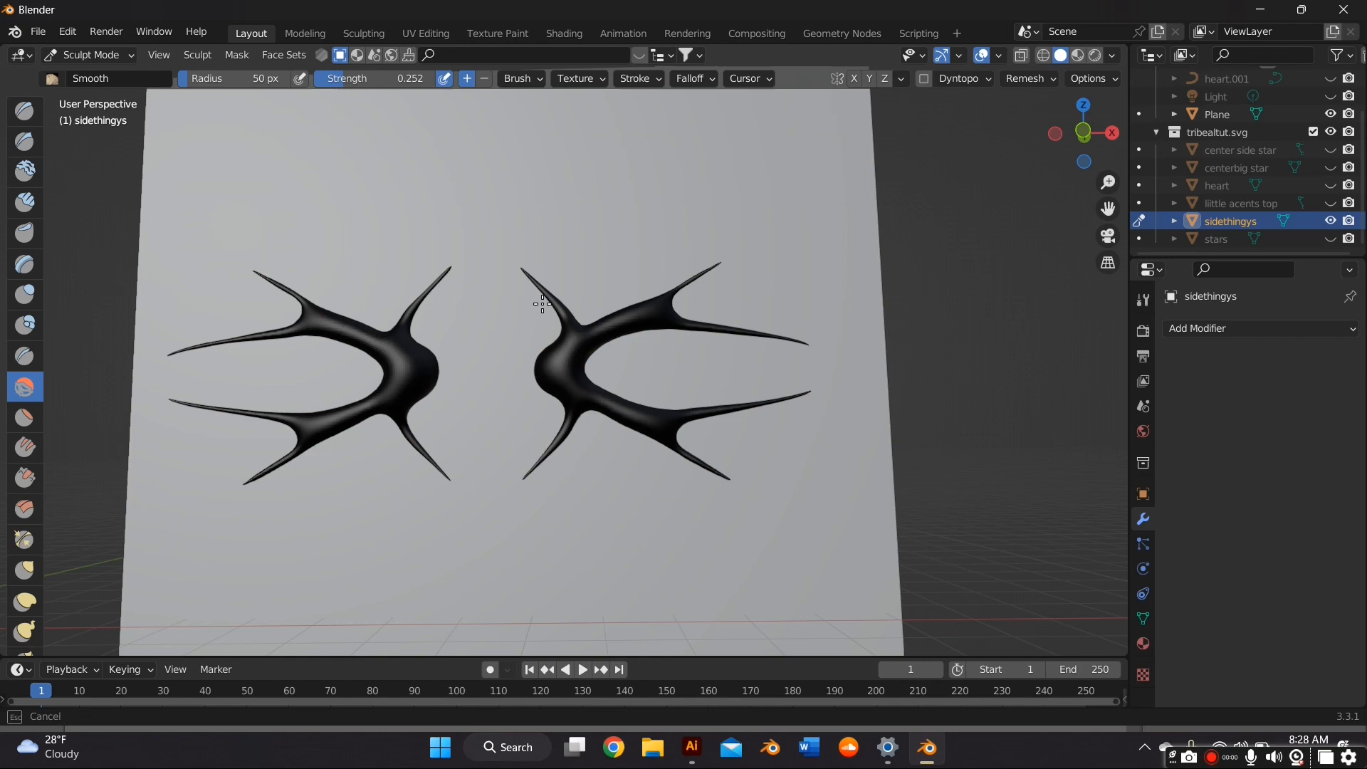
middle_drag(420, 316, 448, 214)
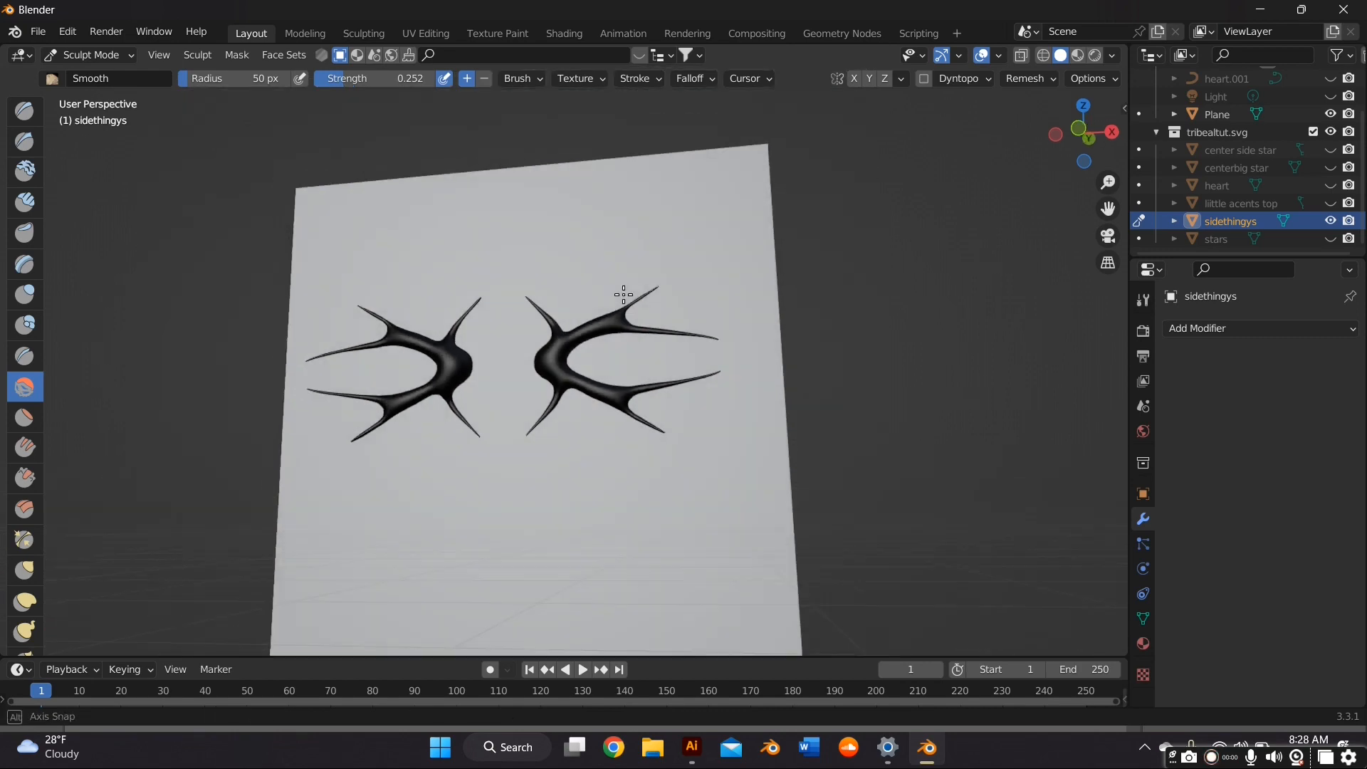
click(91, 54)
Smooth-sculpt the little acents top pieces so they look rounded
middle_drag(481, 289, 599, 288)
click(626, 297)
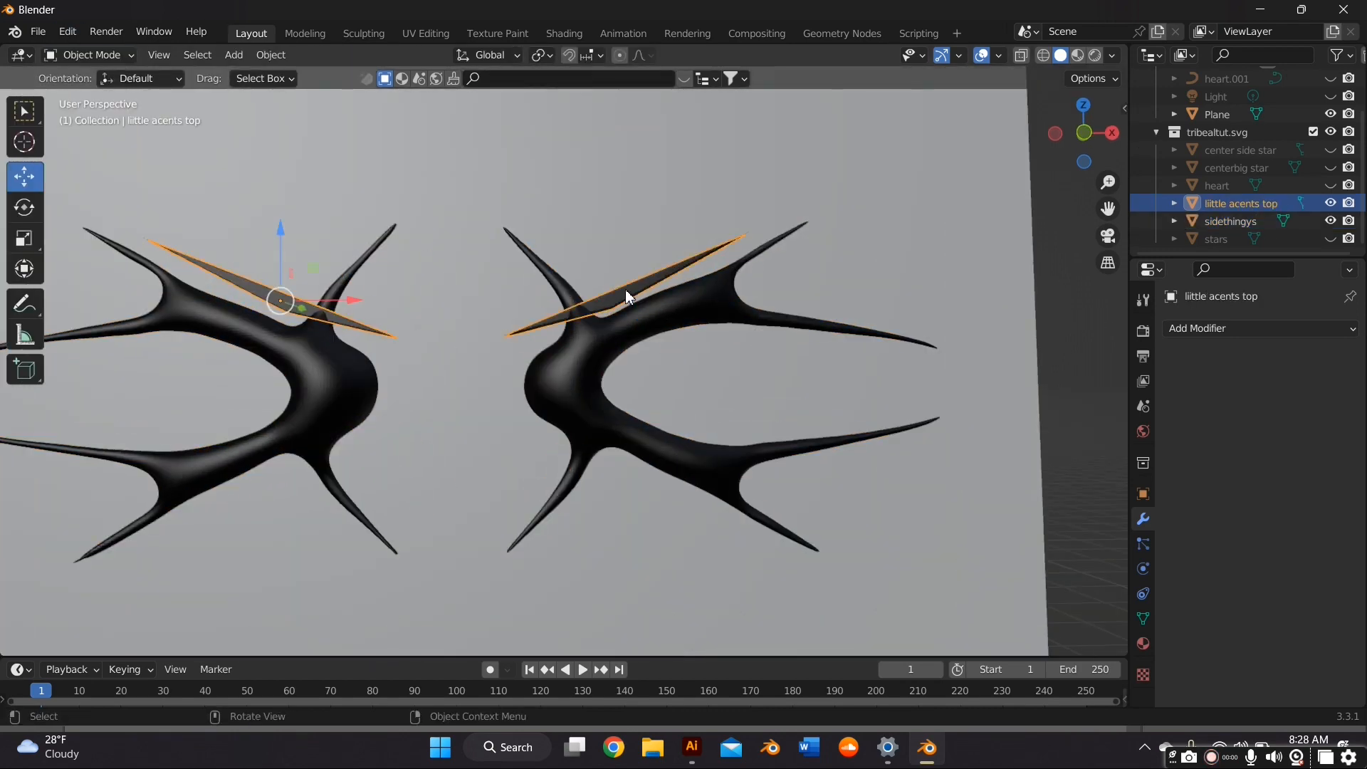
click(91, 55)
click(90, 107)
middle_drag(369, 192, 213, 374)
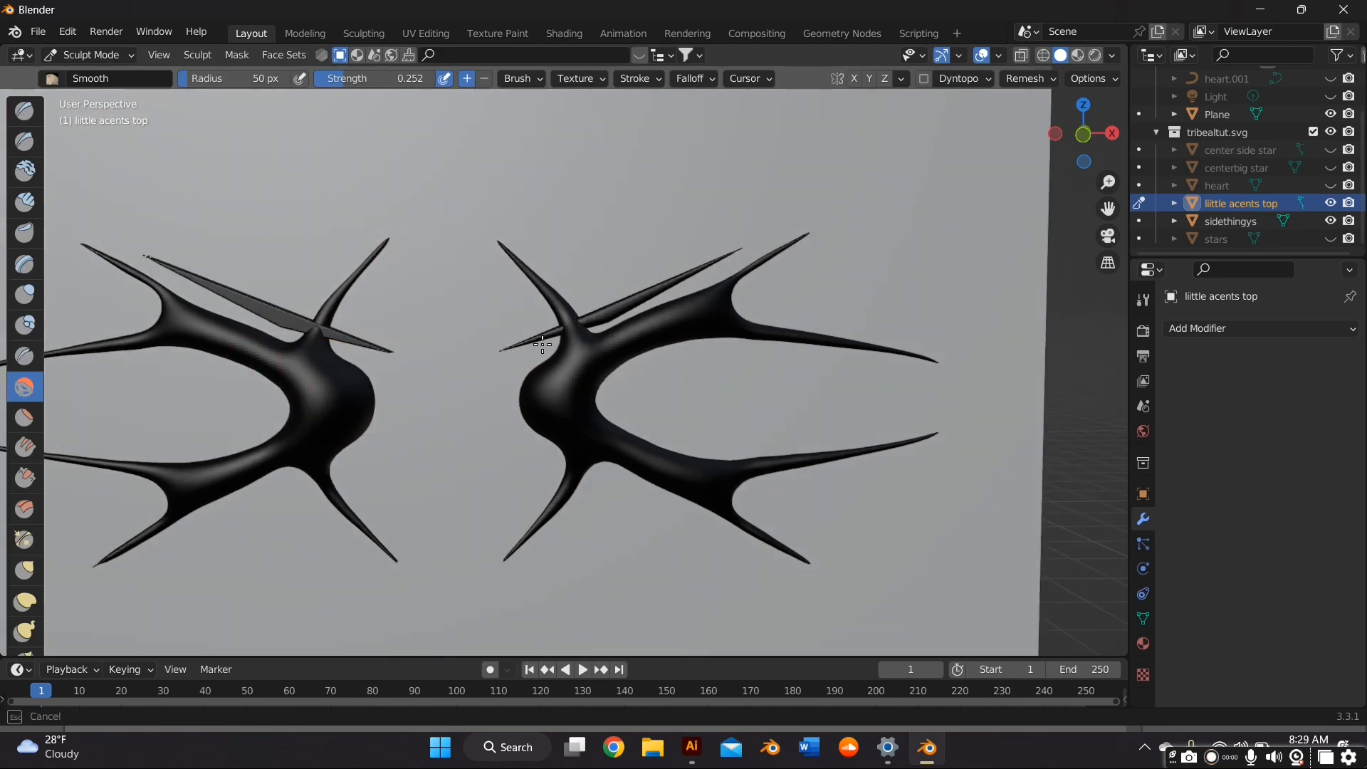
middle_drag(427, 374, 446, 372)
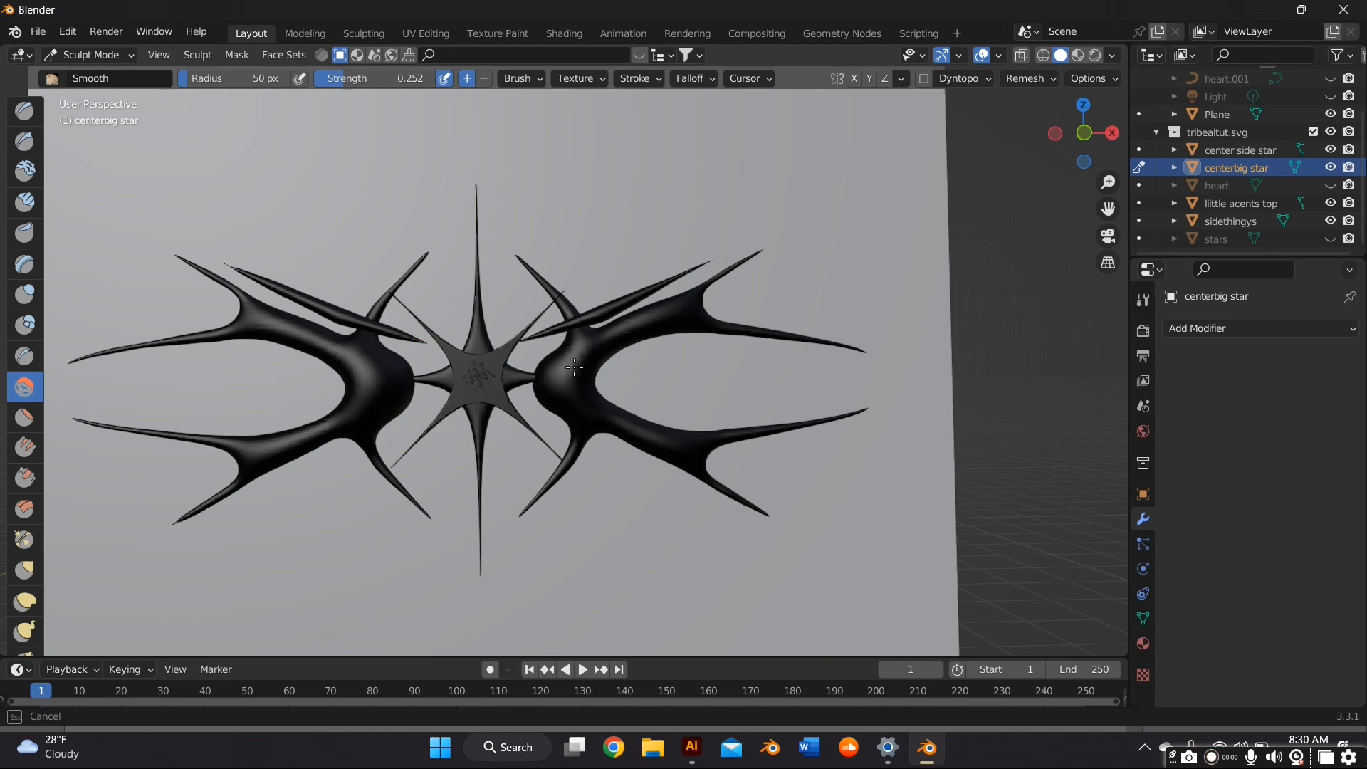
Move sculpting on to the center side star, return to Object Mode and start repositioning it
key(alt+q)
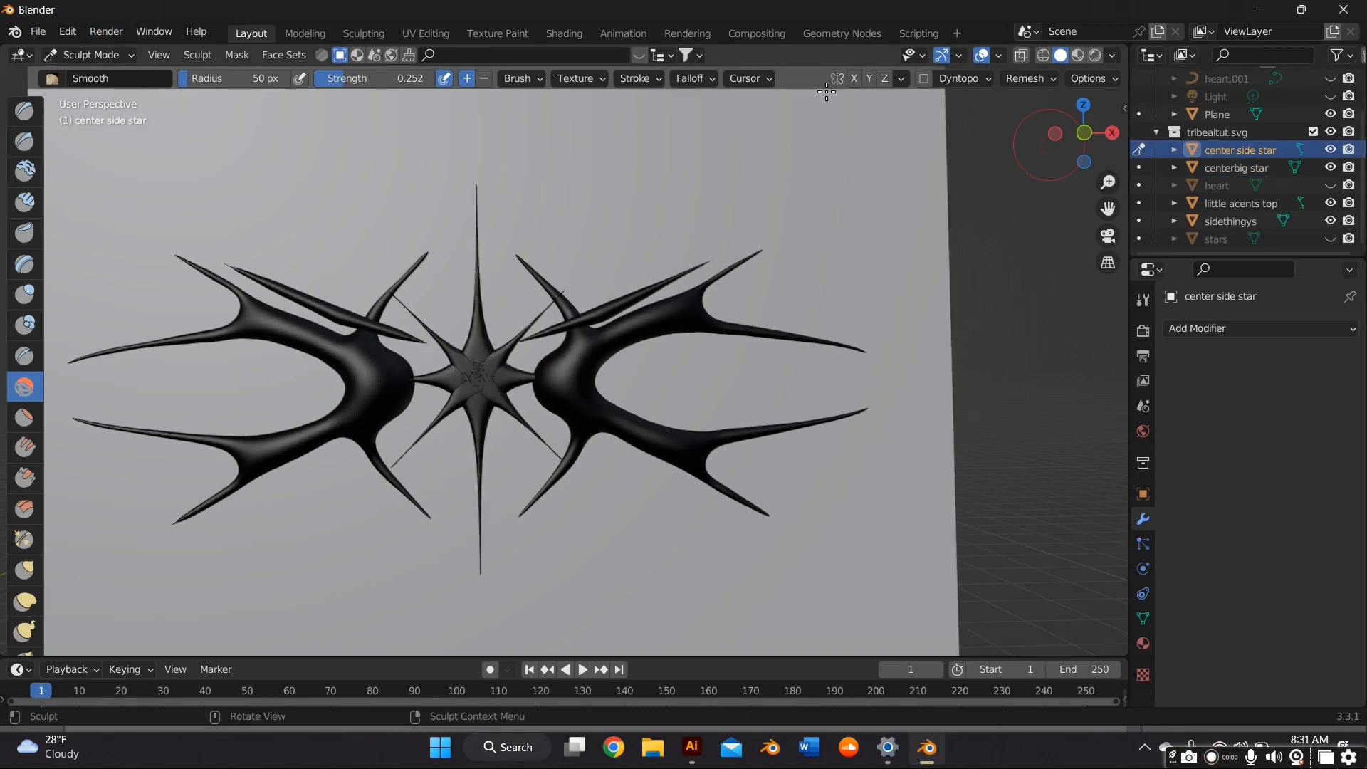
click(91, 55)
middle_drag(470, 373, 641, 321)
key(g)
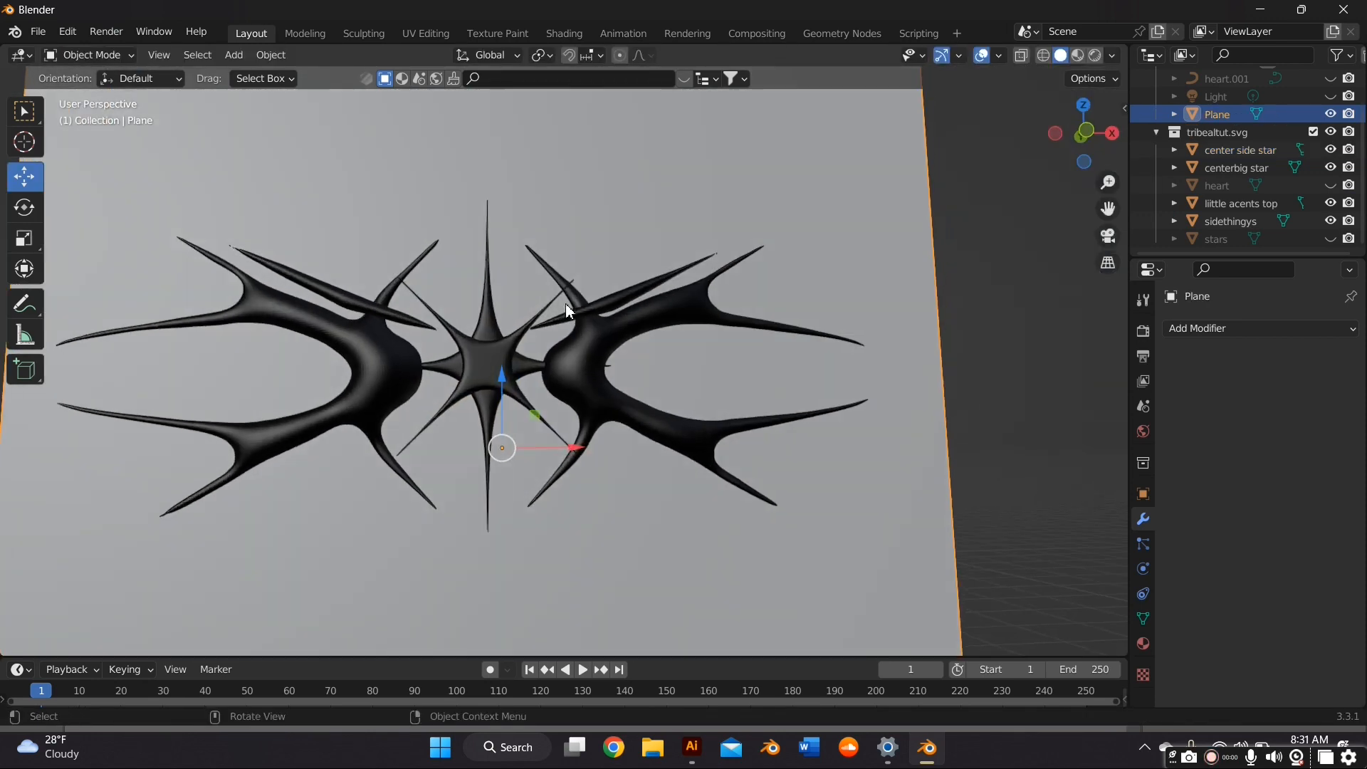
Unhide the heart and bulge its left lobe outward with the Blob brush
click(1330, 186)
click(1216, 185)
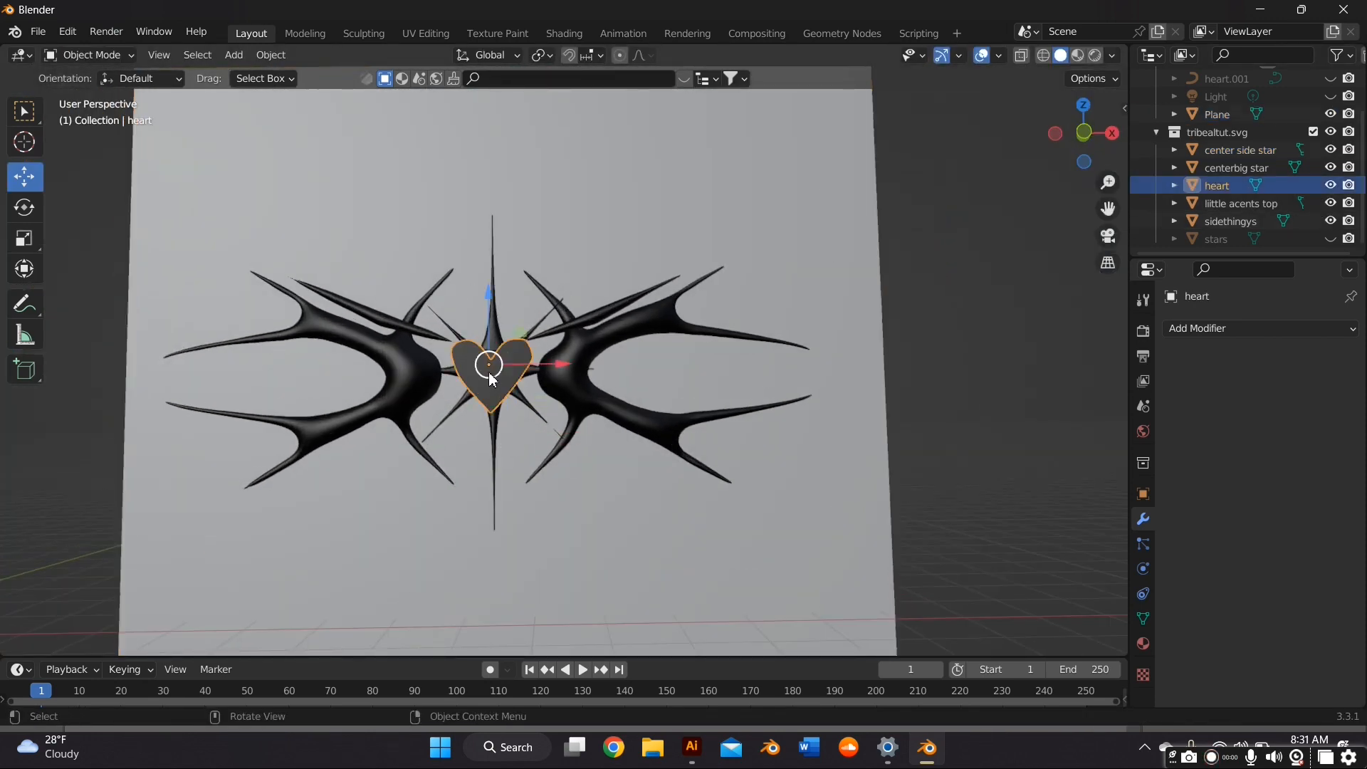
scroll(491, 373, up, 4)
key(ctrl+Tab)
click(24, 325)
mouse_move(364, 379)
mouse_down()
mouse_move(343, 375)
mouse_move(453, 359)
mouse_up()
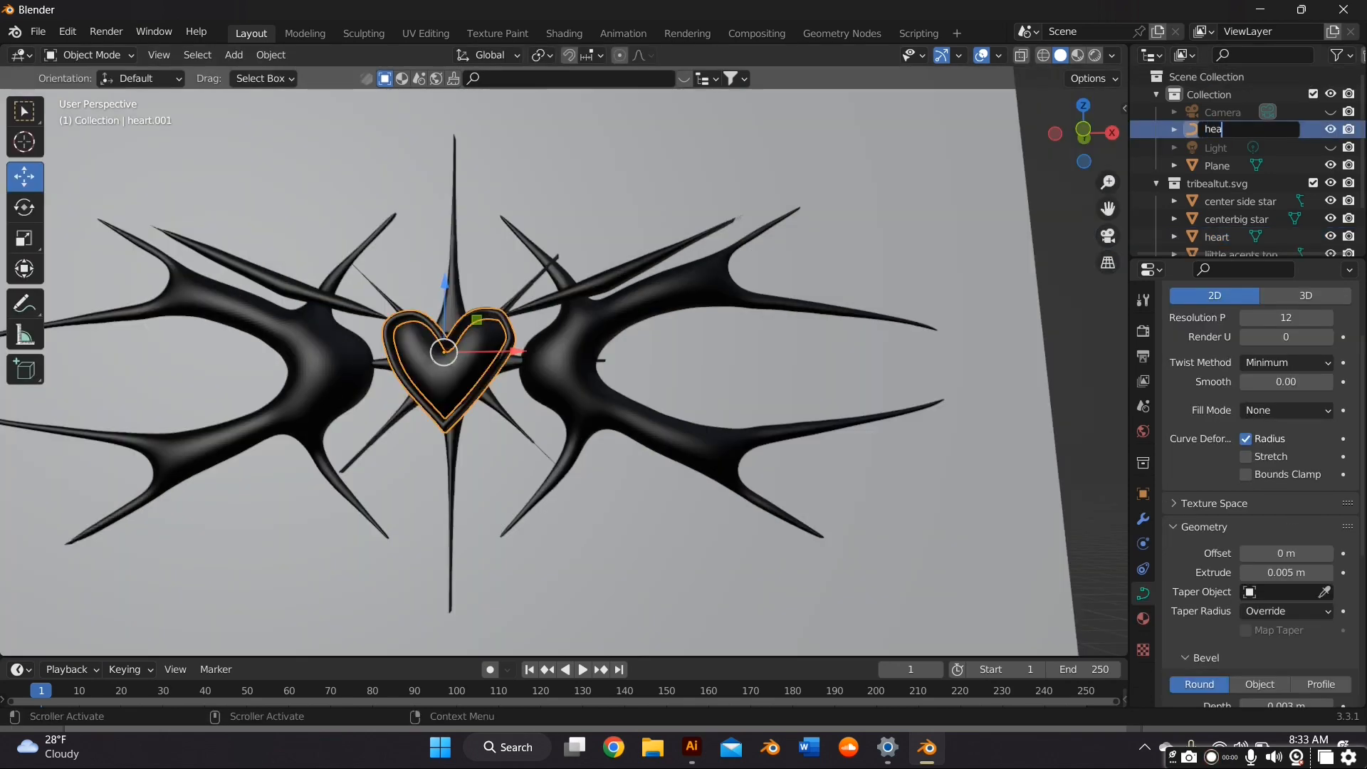
Rename the outline curve heartoutline and select the background plane
key(Return)
click(825, 252)
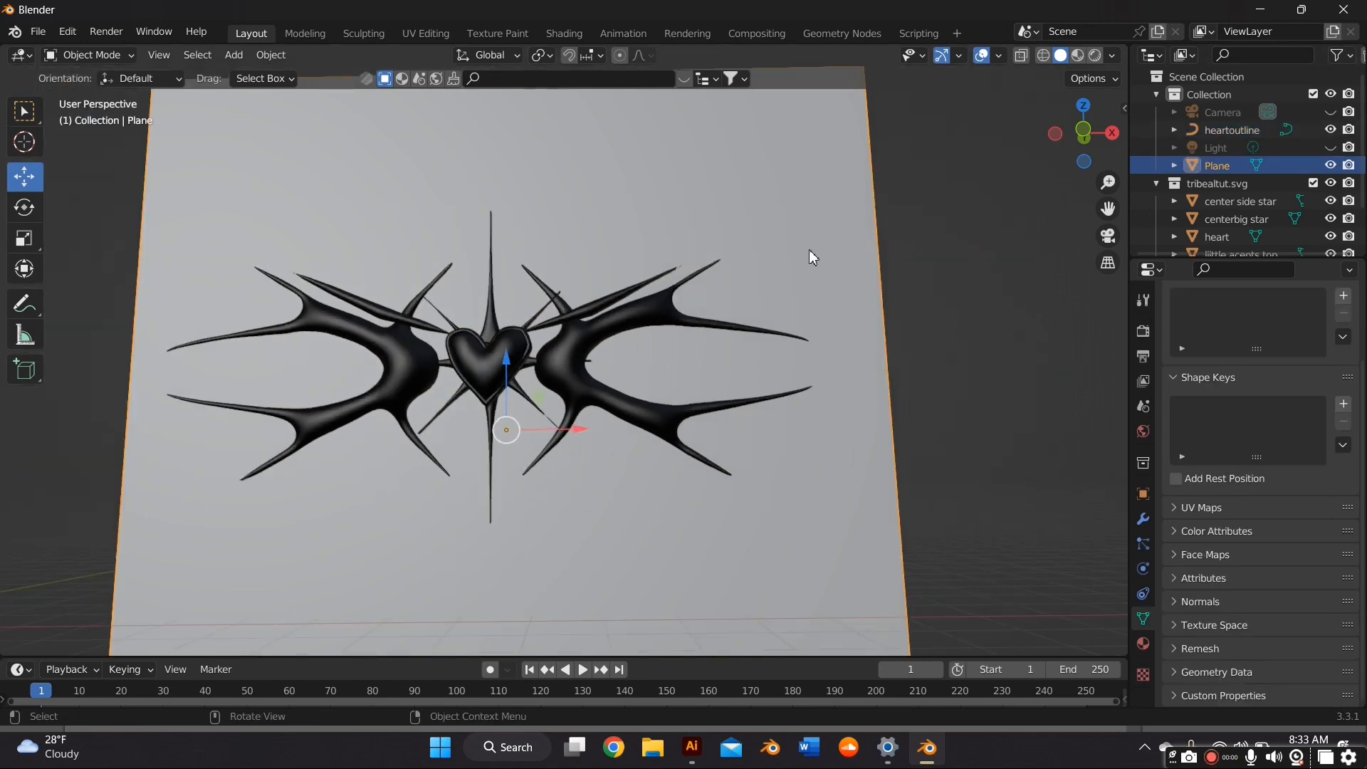
mouse_move(809, 249)
middle_down()
mouse_move(814, 276)
mouse_move(826, 271)
middle_up()
scroll(826, 271, down, 2)
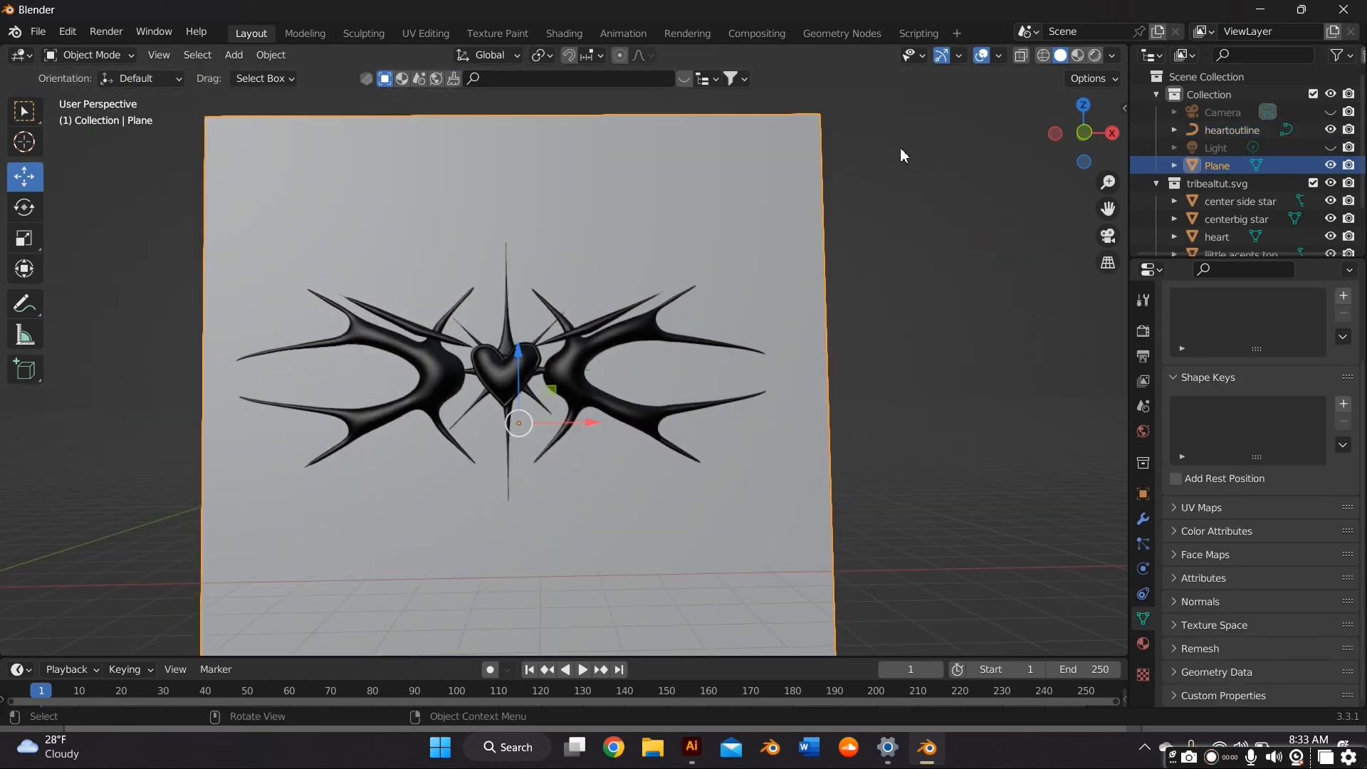
middle_drag(897, 150, 863, 227)
scroll(868, 225, up, 1)
scroll(868, 224, down, 1)
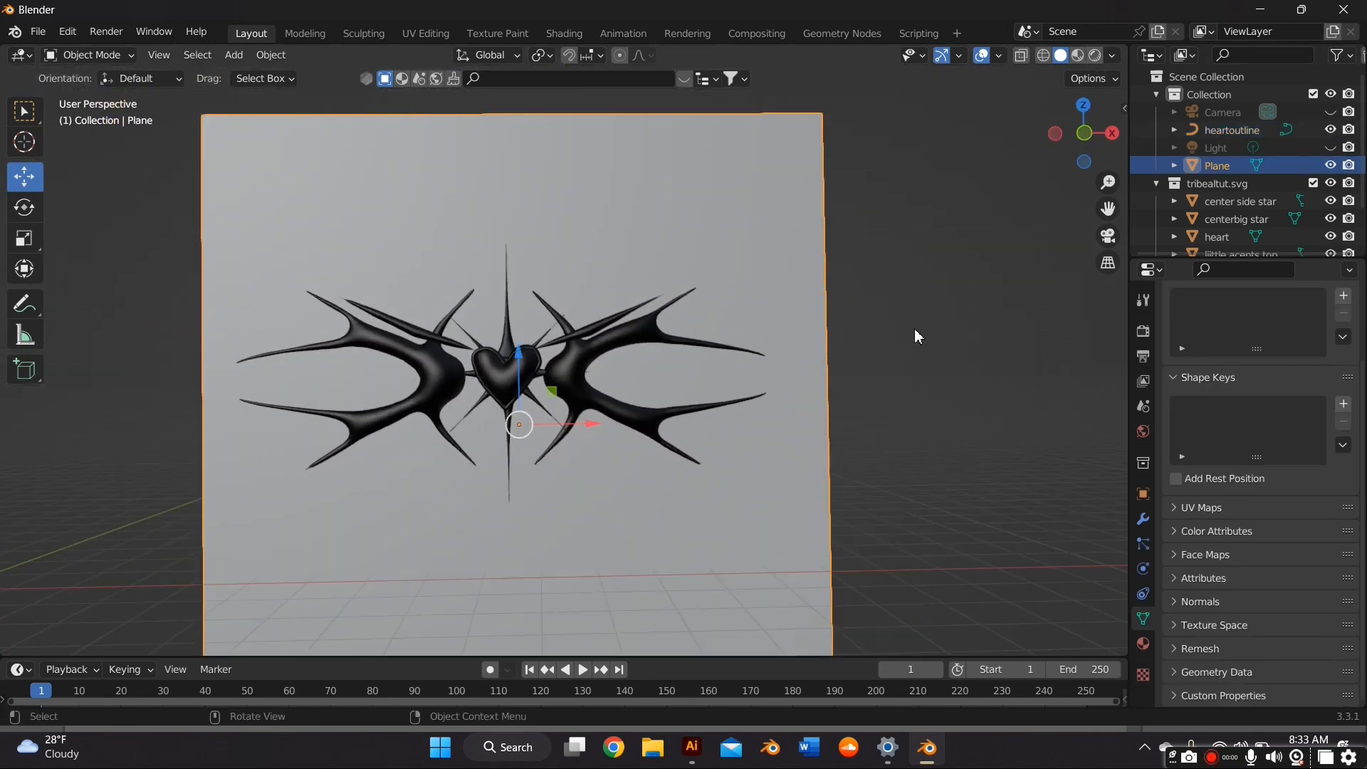
Look through the camera, lock it to view navigation and swing it to a front view of the plane
click(1108, 239)
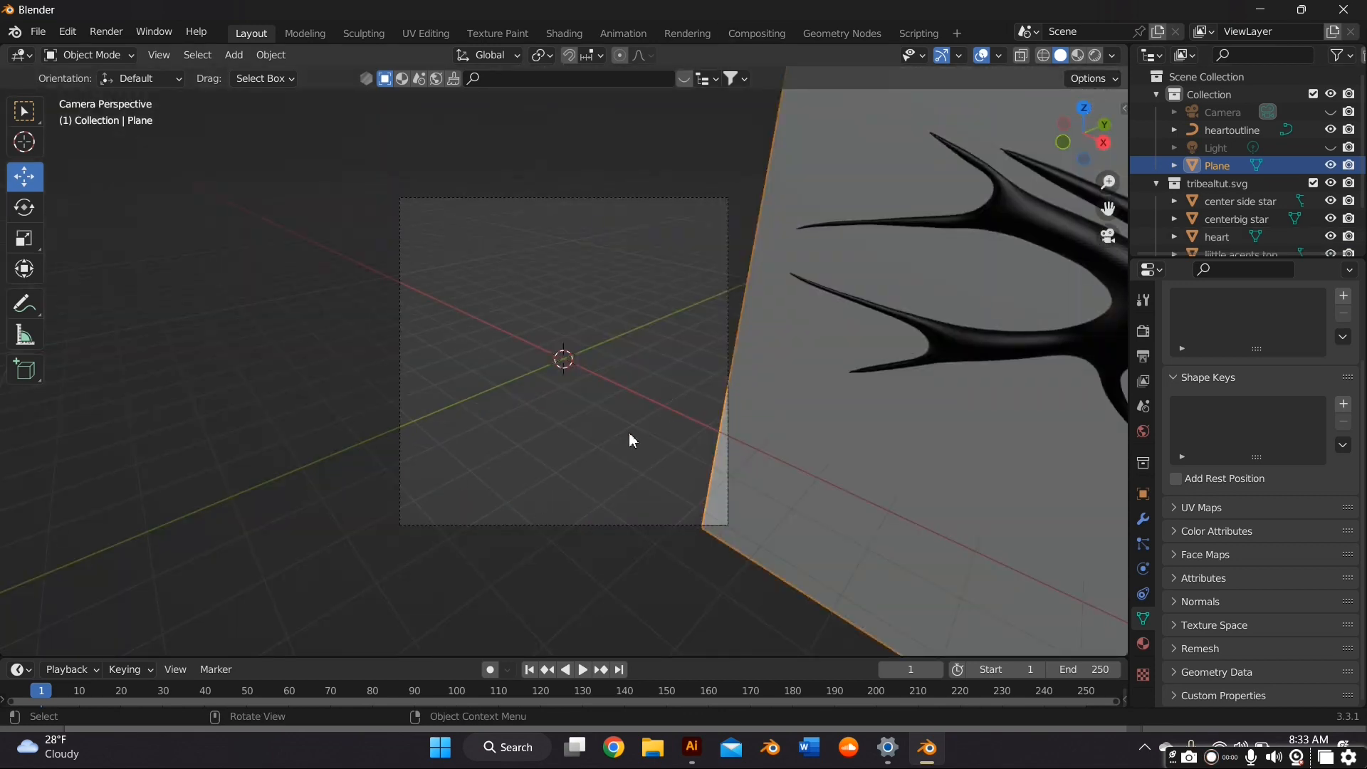
key(n)
click(1026, 325)
key(n)
scroll(582, 402, down, 3)
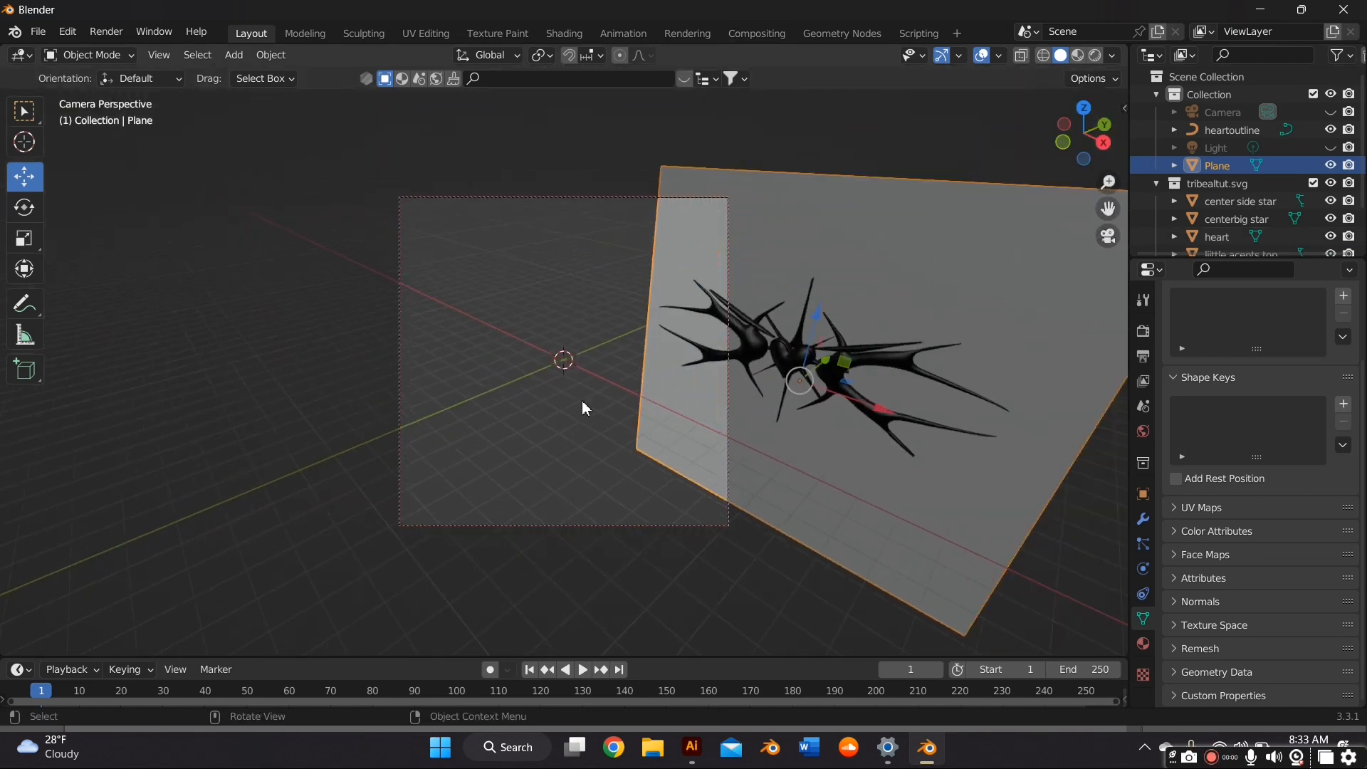
scroll(581, 407, down, 3)
alt+middle_drag(591, 405, 641, 380)
click(1107, 209)
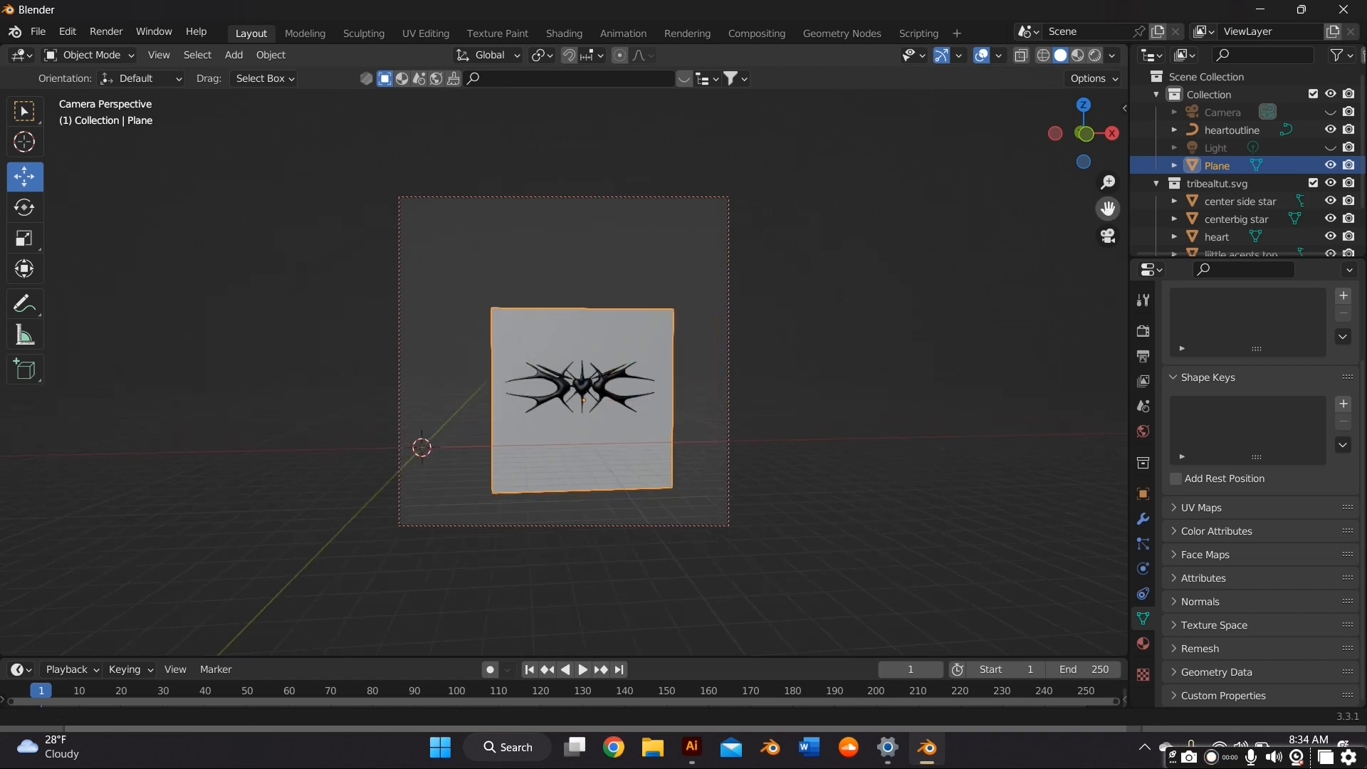
scroll(581, 403, up, 5)
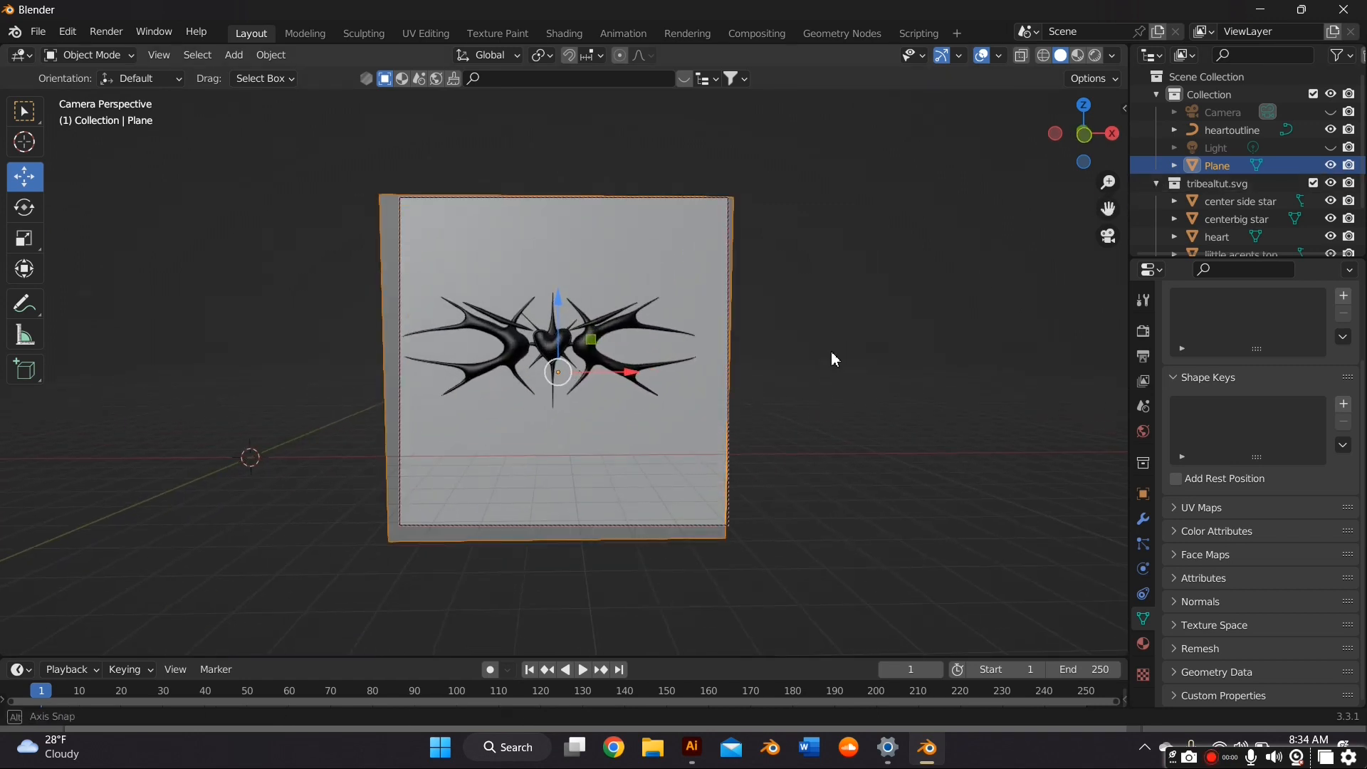
middle_drag(830, 359, 710, 414)
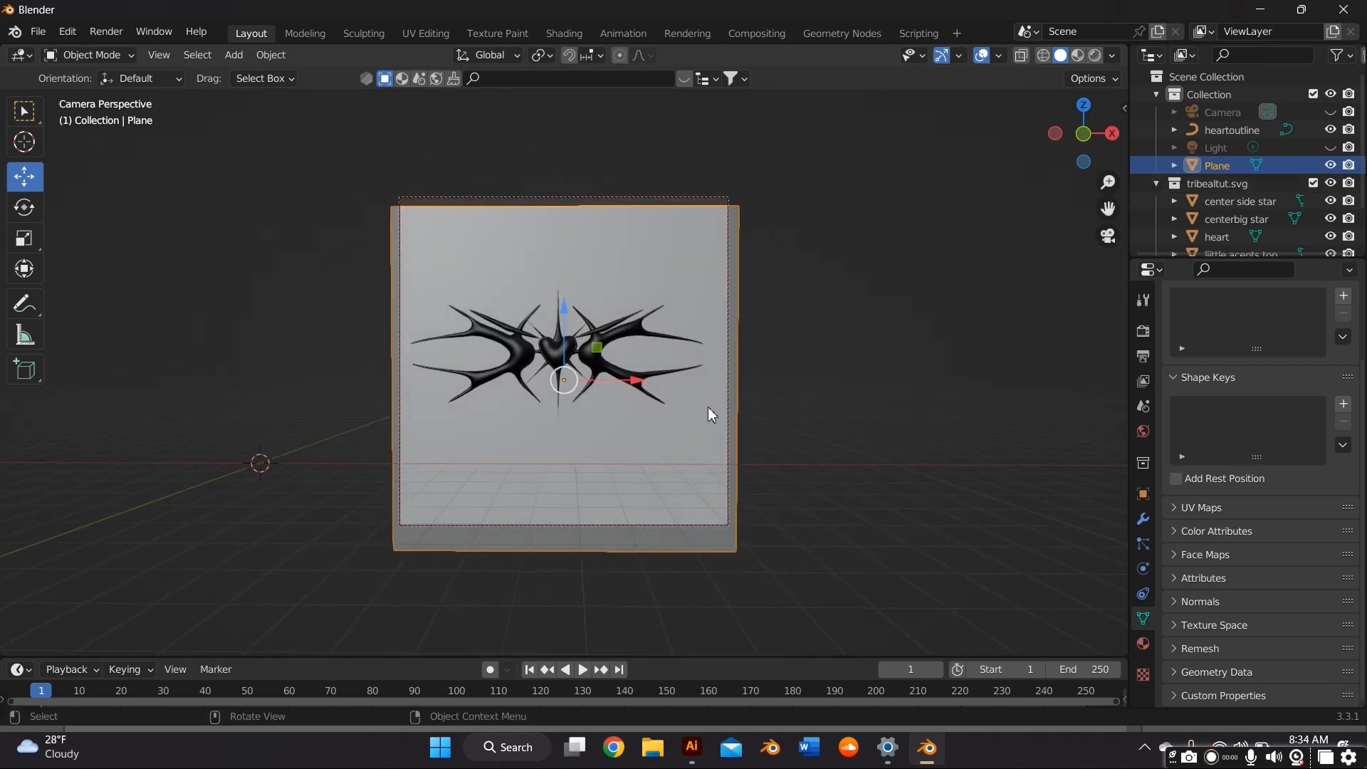
Set the camera rotation to exactly 90°, 0°, 0° in the sidebar
key(n)
click(1223, 111)
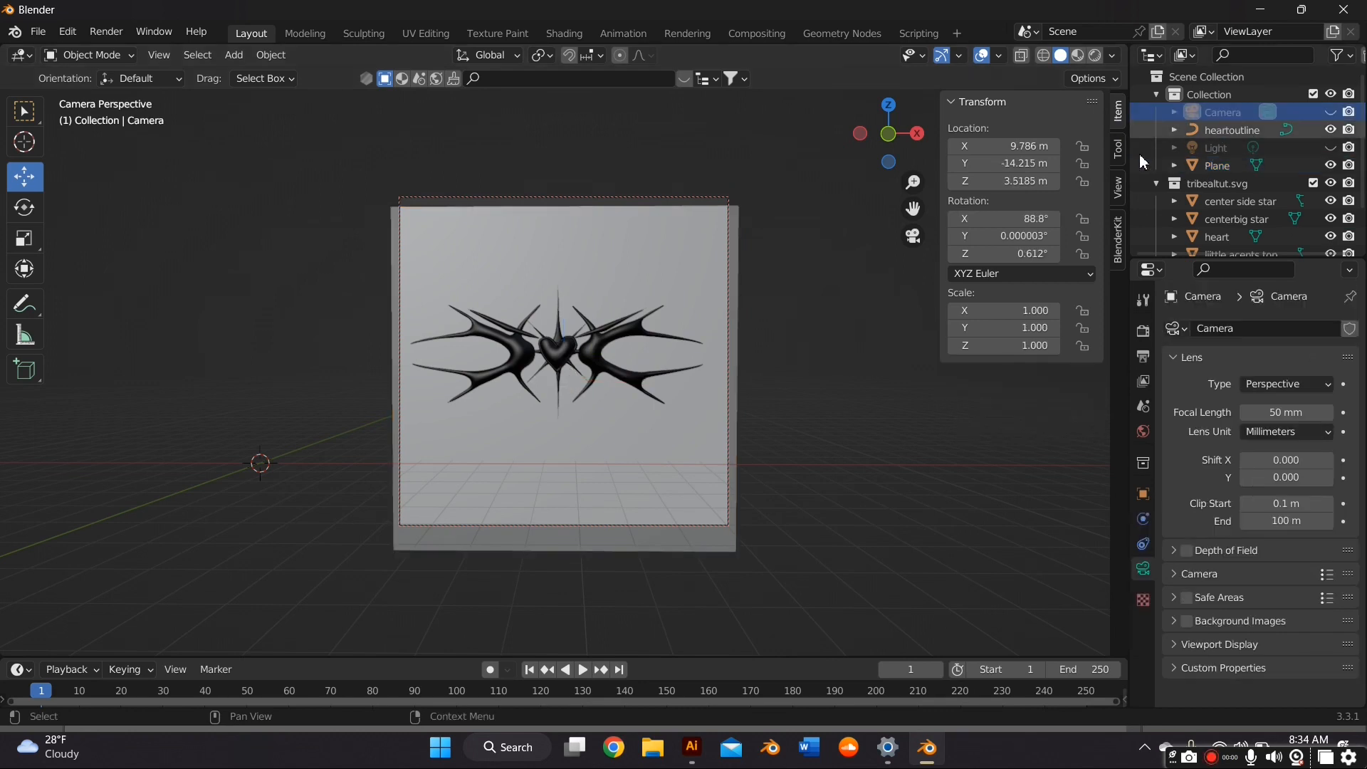
double_click(1020, 218)
text(90)
key(Return)
drag(1020, 234, 1020, 254)
text(0)
key(Return)
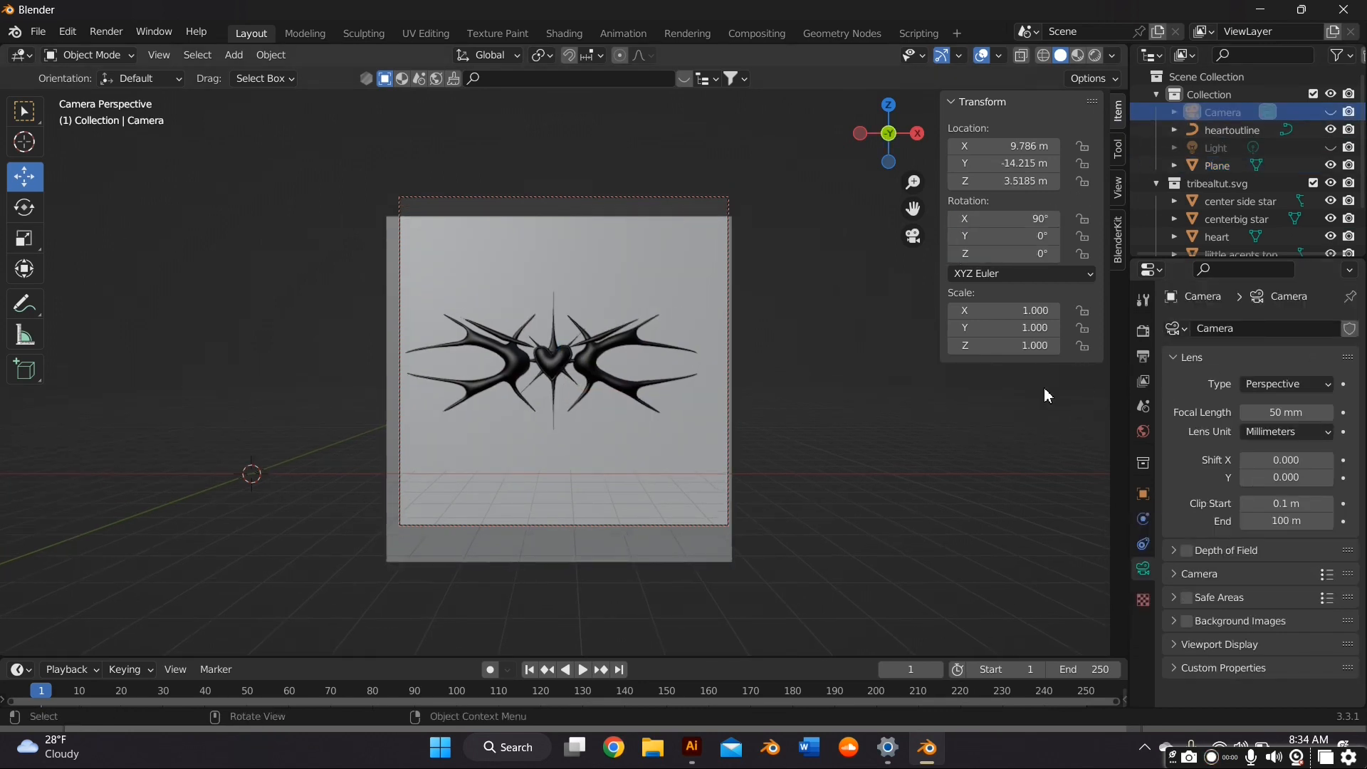
key(n)
click(1142, 328)
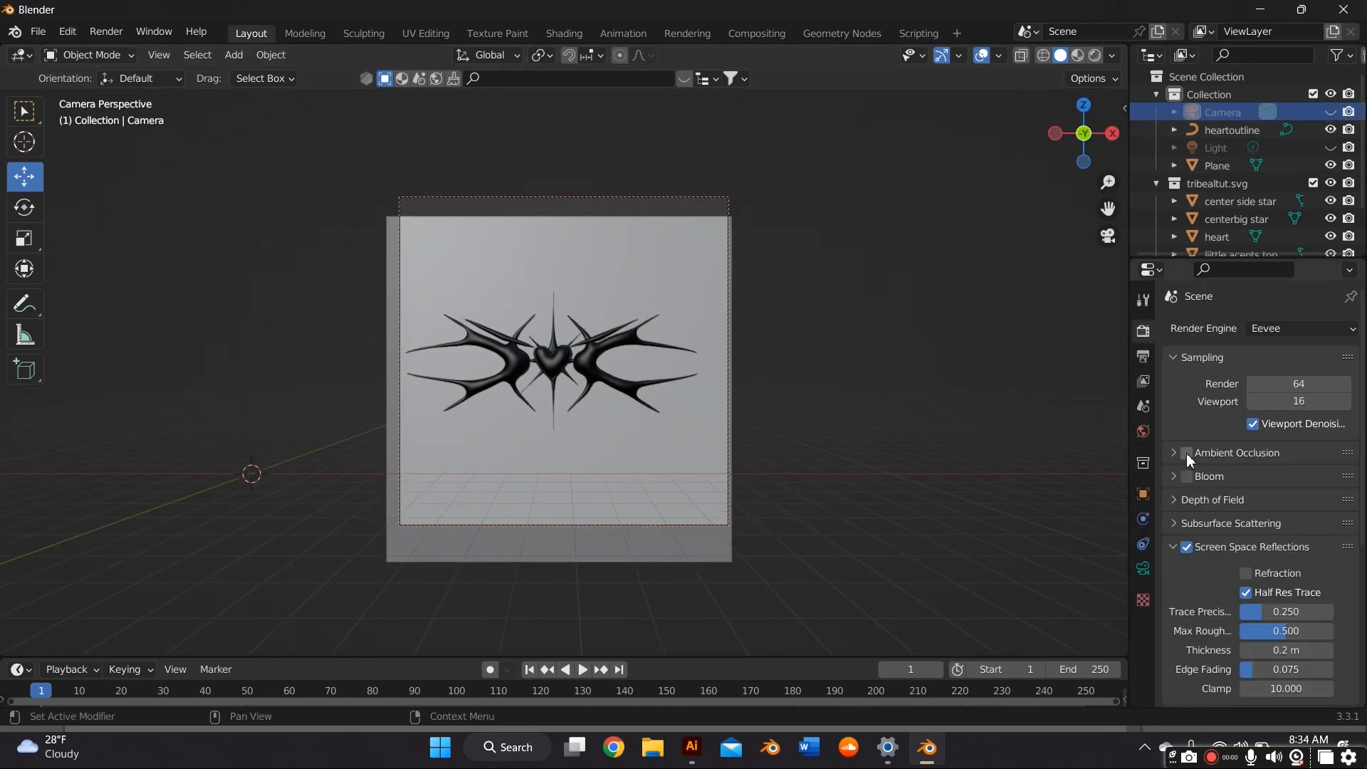
Set the output resolution to 1920×1080 in the Output properties
click(1144, 356)
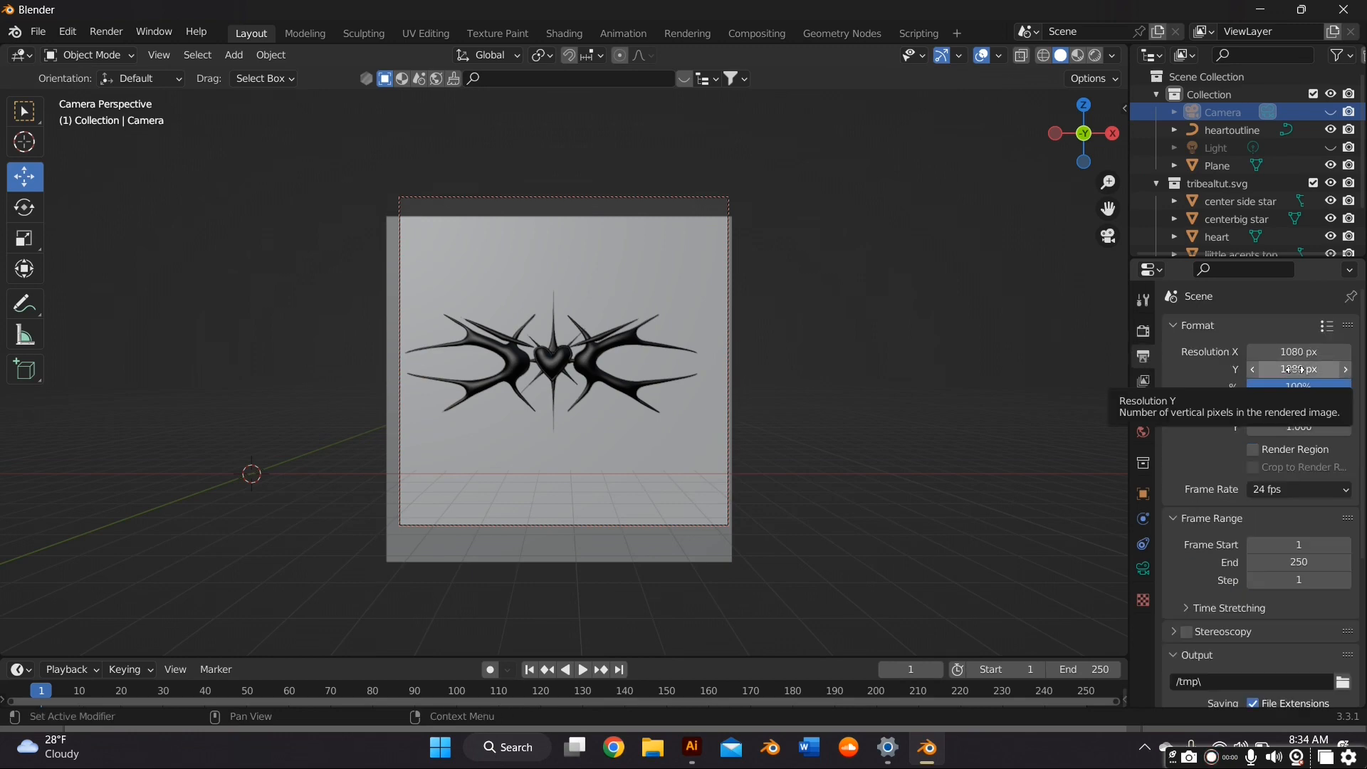
text(1920)
key(Return)
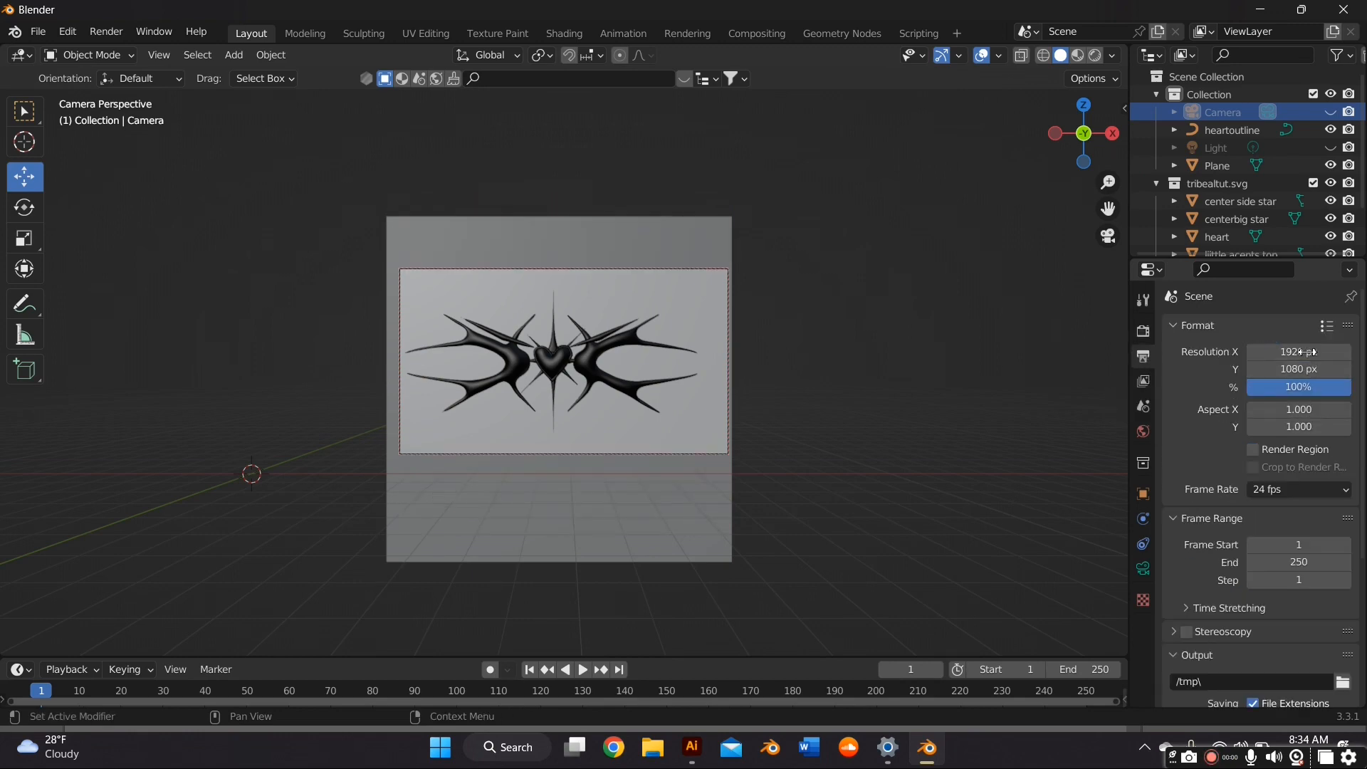
middle_drag(1107, 214, 1108, 203)
drag(1107, 205, 1107, 214)
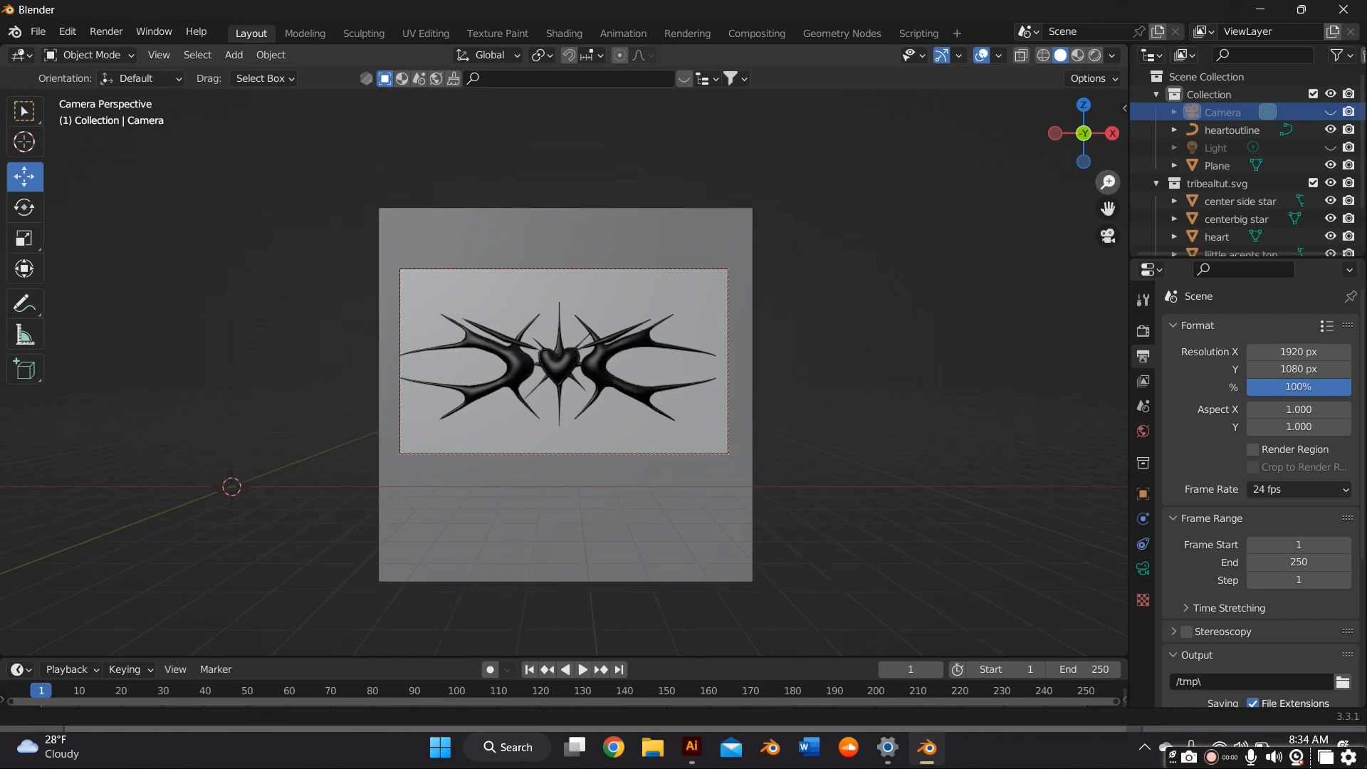
key(n)
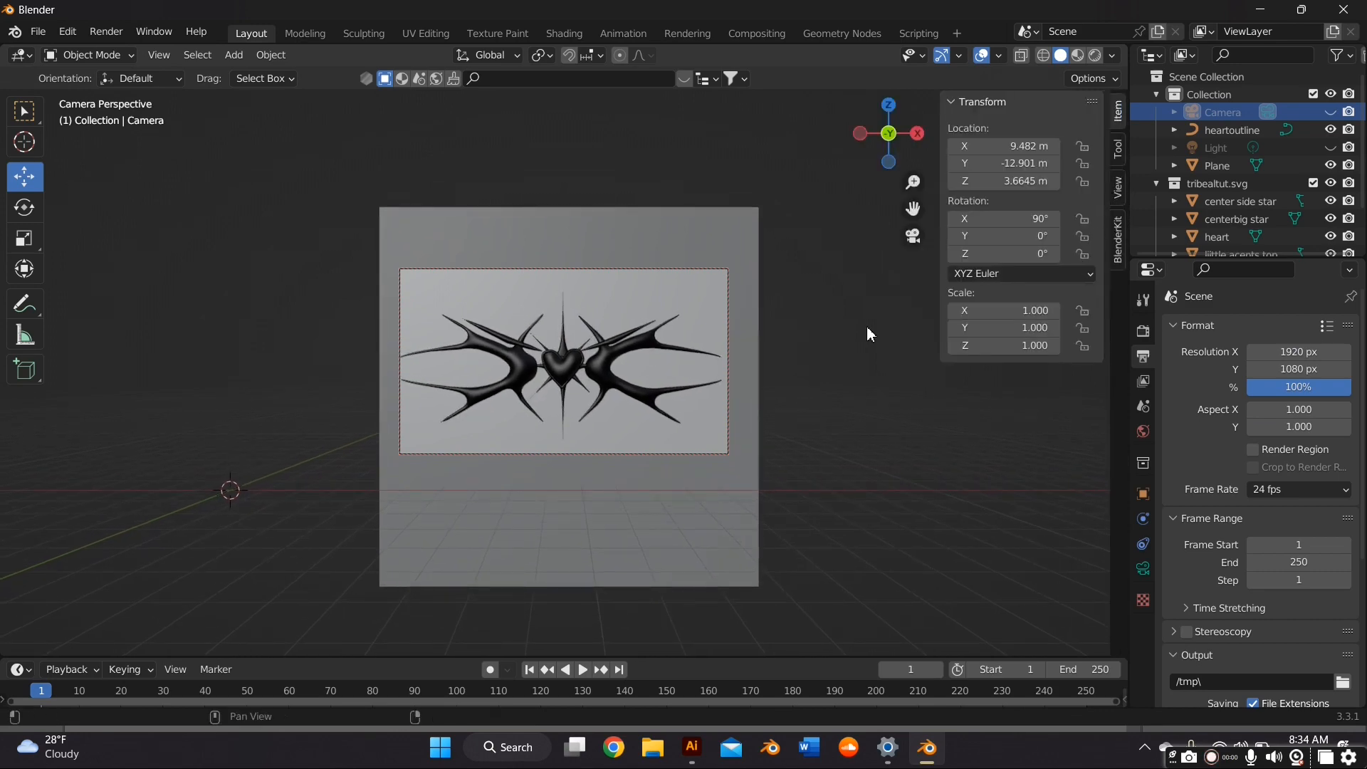
key(n)
middle_drag(904, 251, 906, 259)
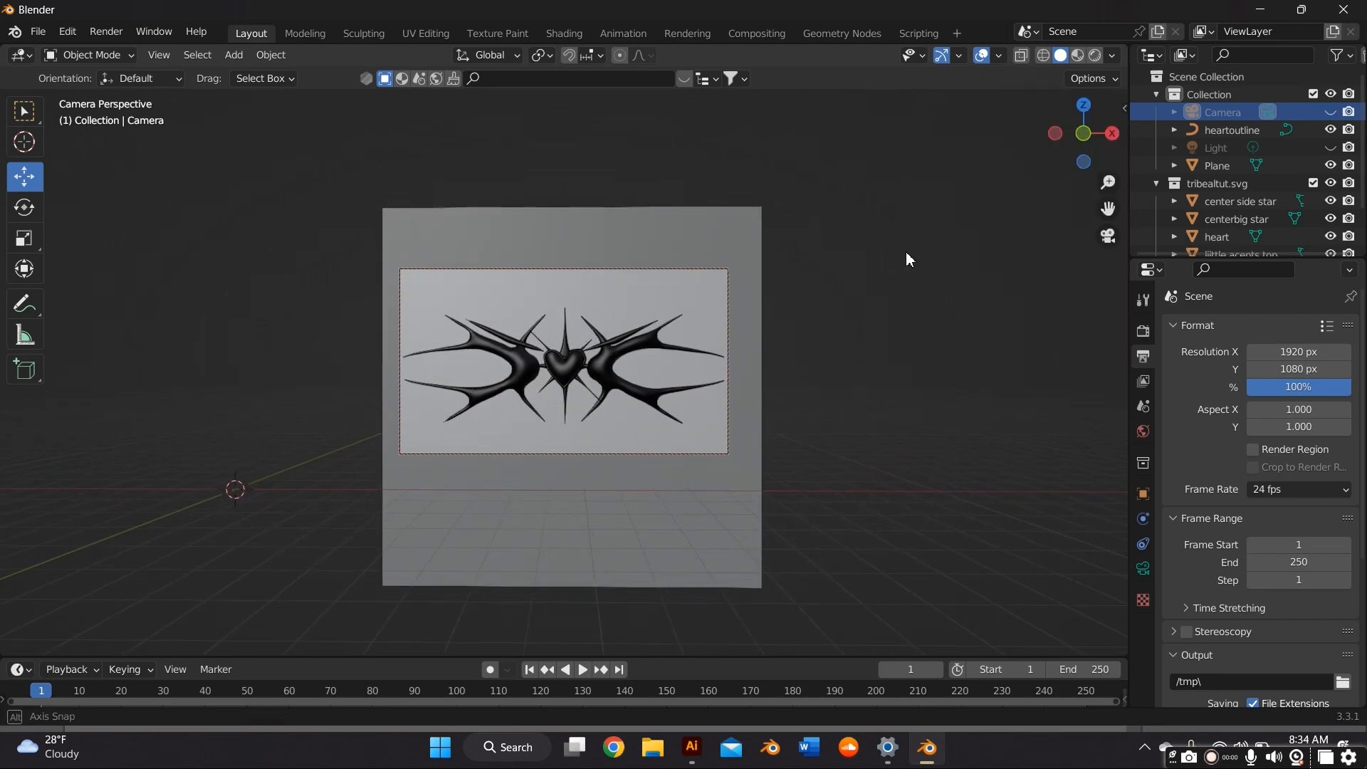
Zero the camera's Y rotation again and switch the viewport to Rendered shading
key(n)
double_click(1016, 235)
text(9)
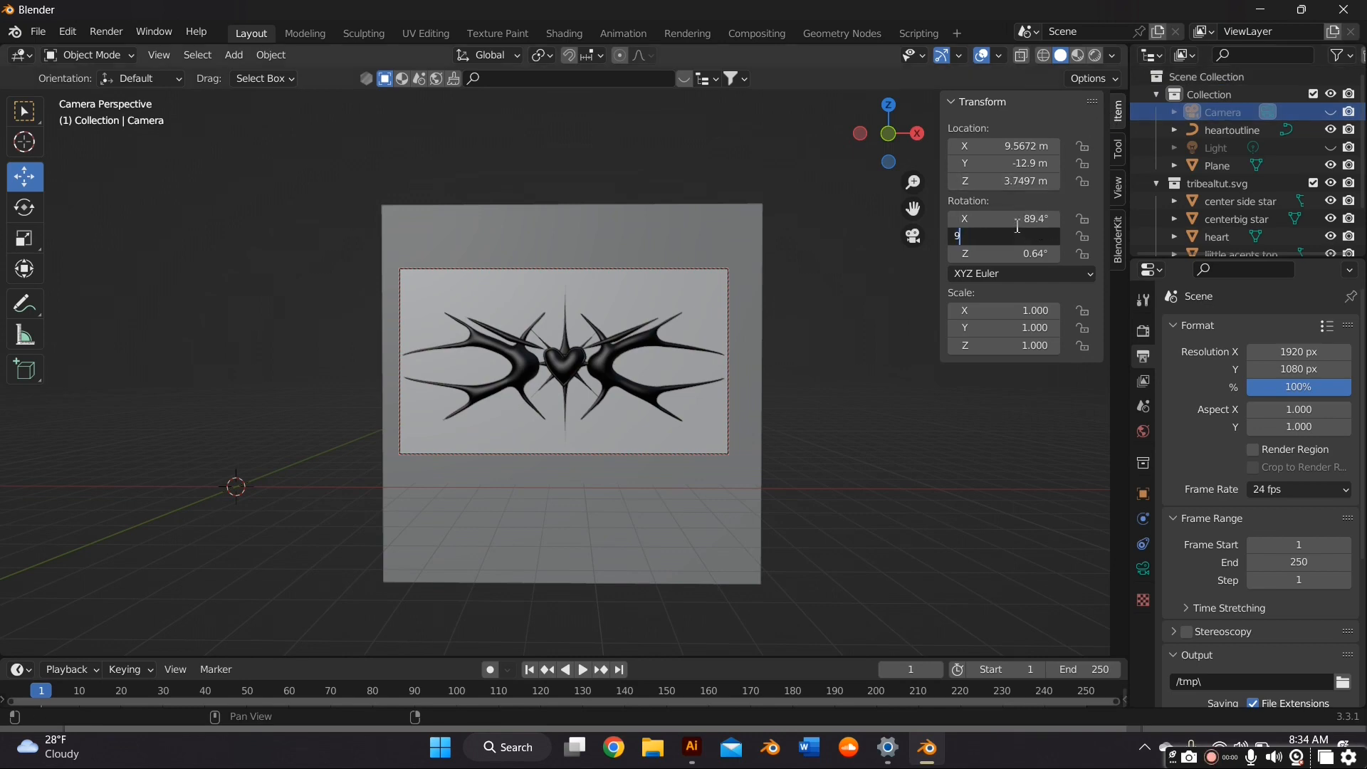
key(shift+Tab)
text(0)
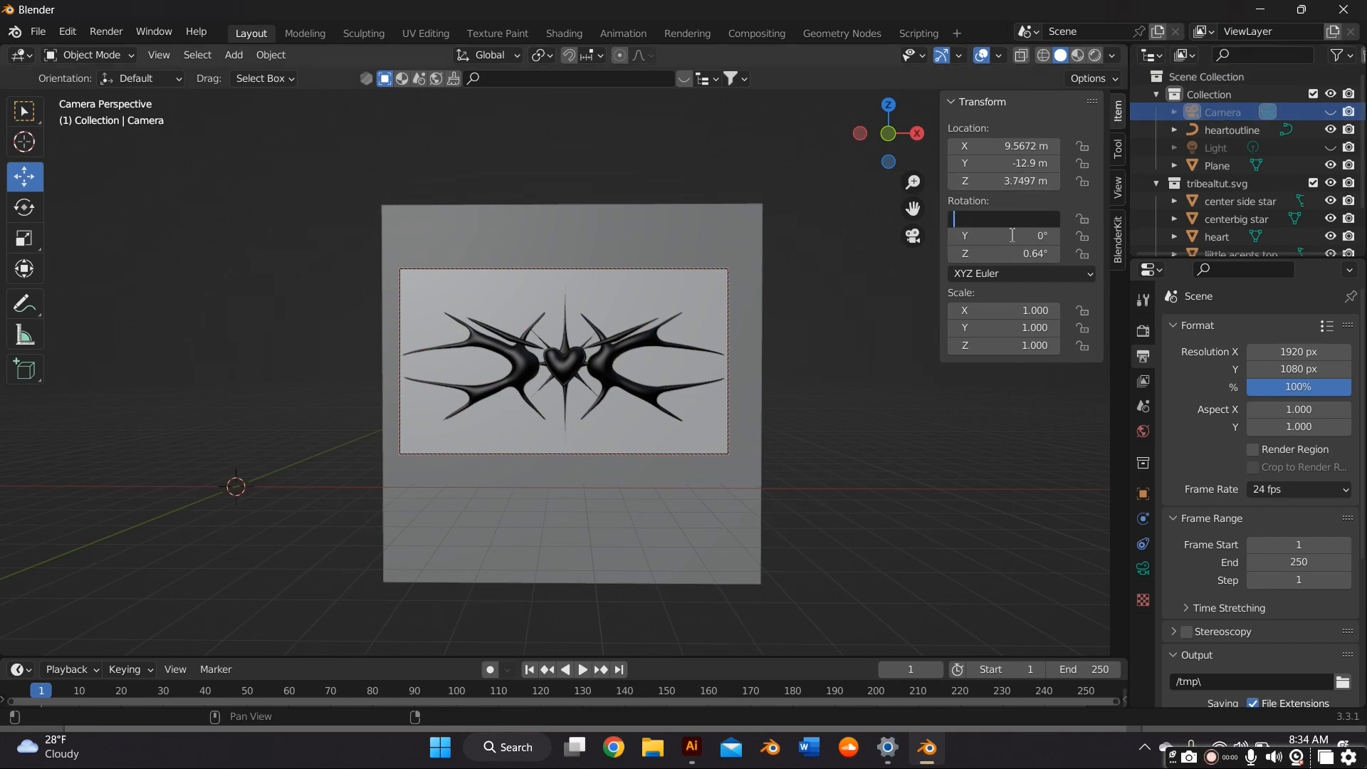
key(Return)
key(n)
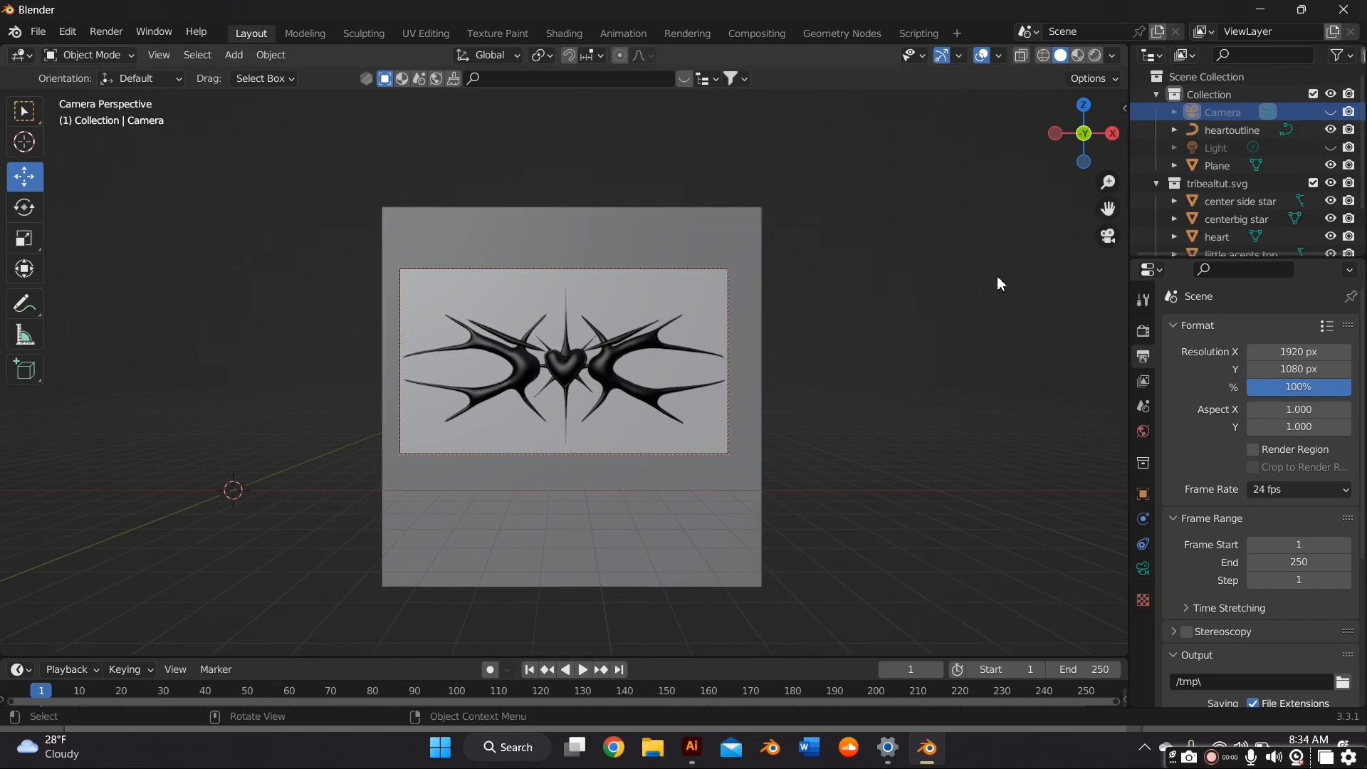
click(1093, 54)
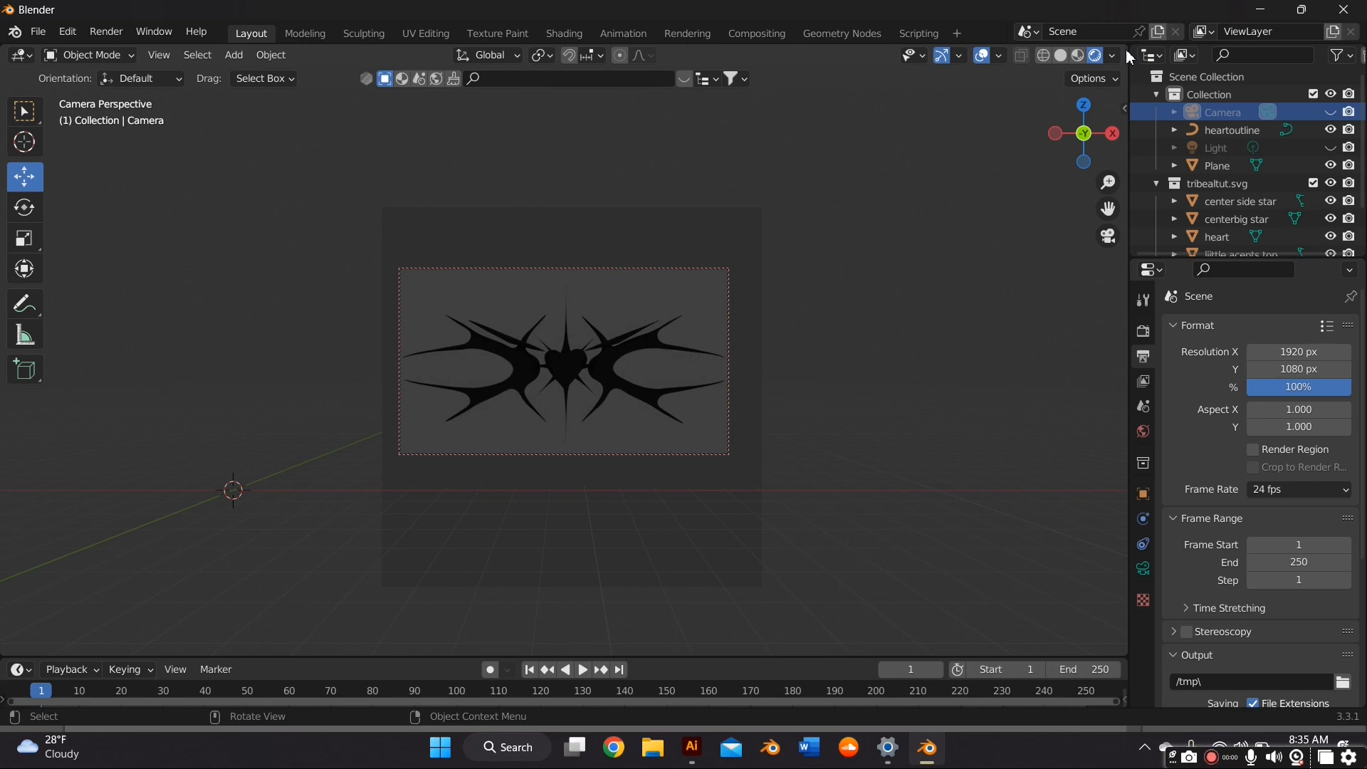
drag(1126, 52, 2, 61)
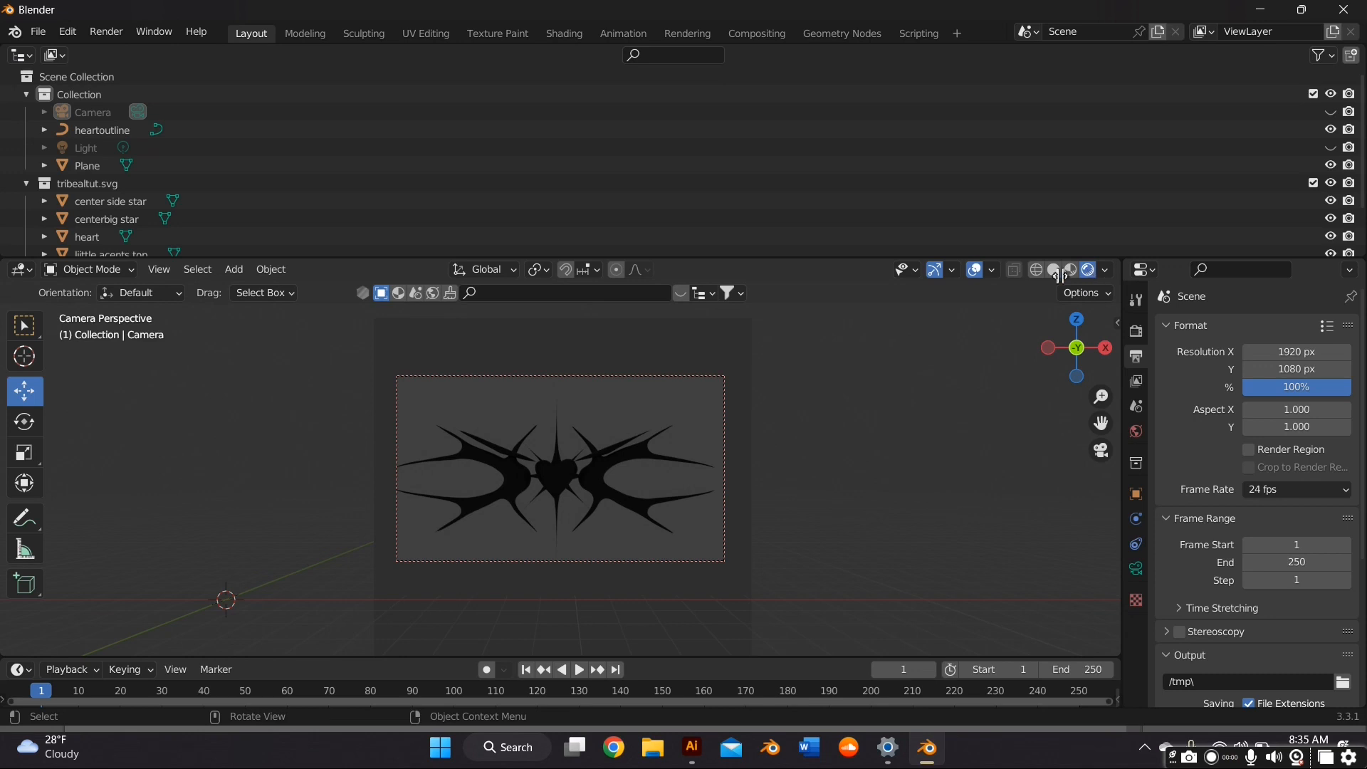
Split the 3D view in half, collapse the Outliner and make the right area a Shader Editor
drag(1116, 276, 946, 295)
mouse_move(864, 296)
mouse_down()
mouse_move(517, 357)
mouse_move(465, 390)
mouse_move(549, 395)
mouse_up()
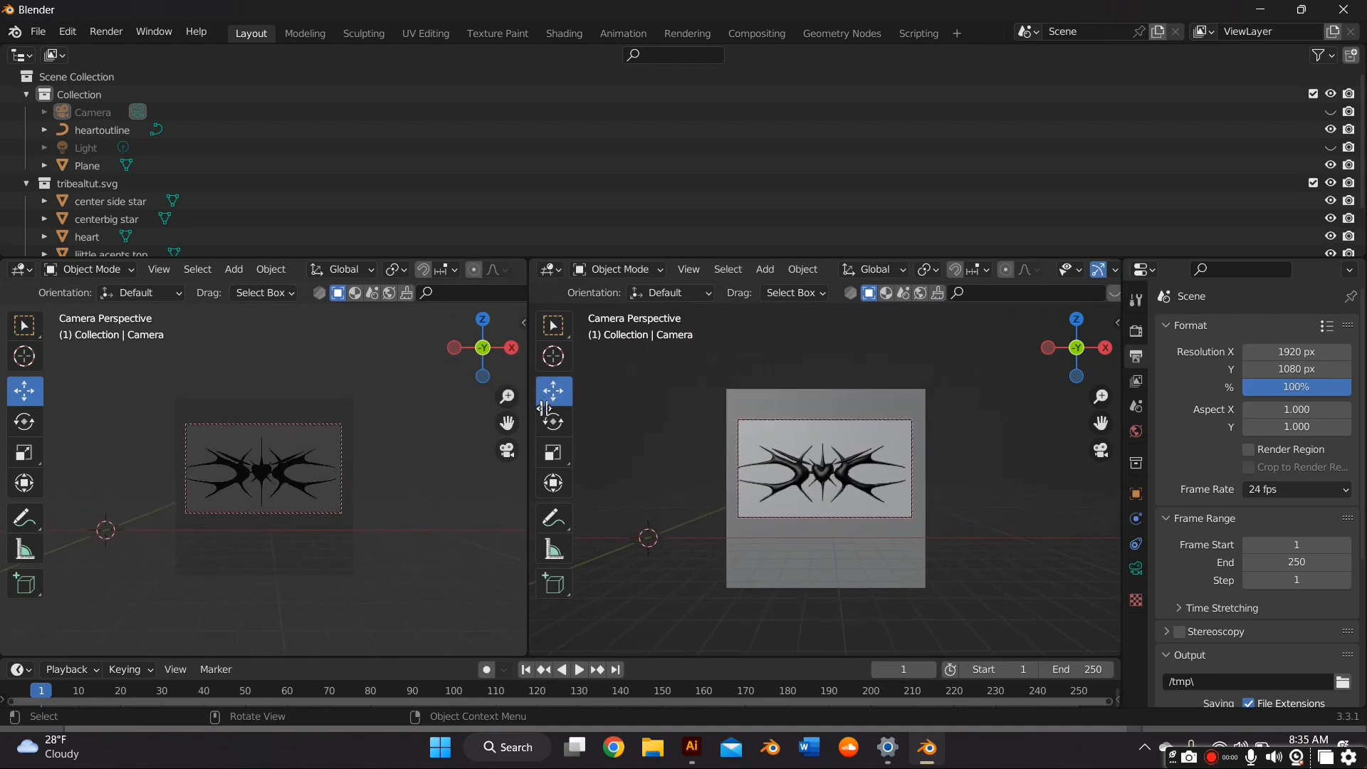
drag(1000, 259, 1001, 66)
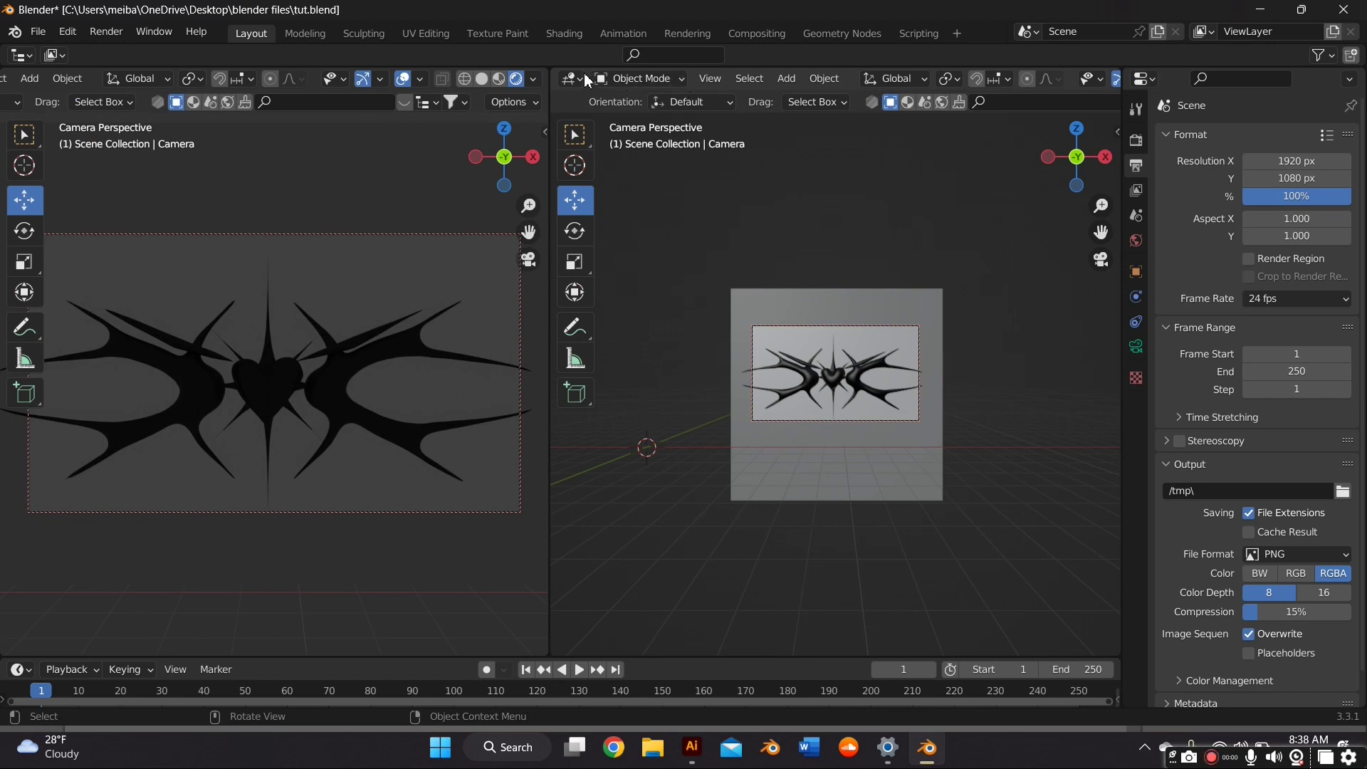
click(575, 79)
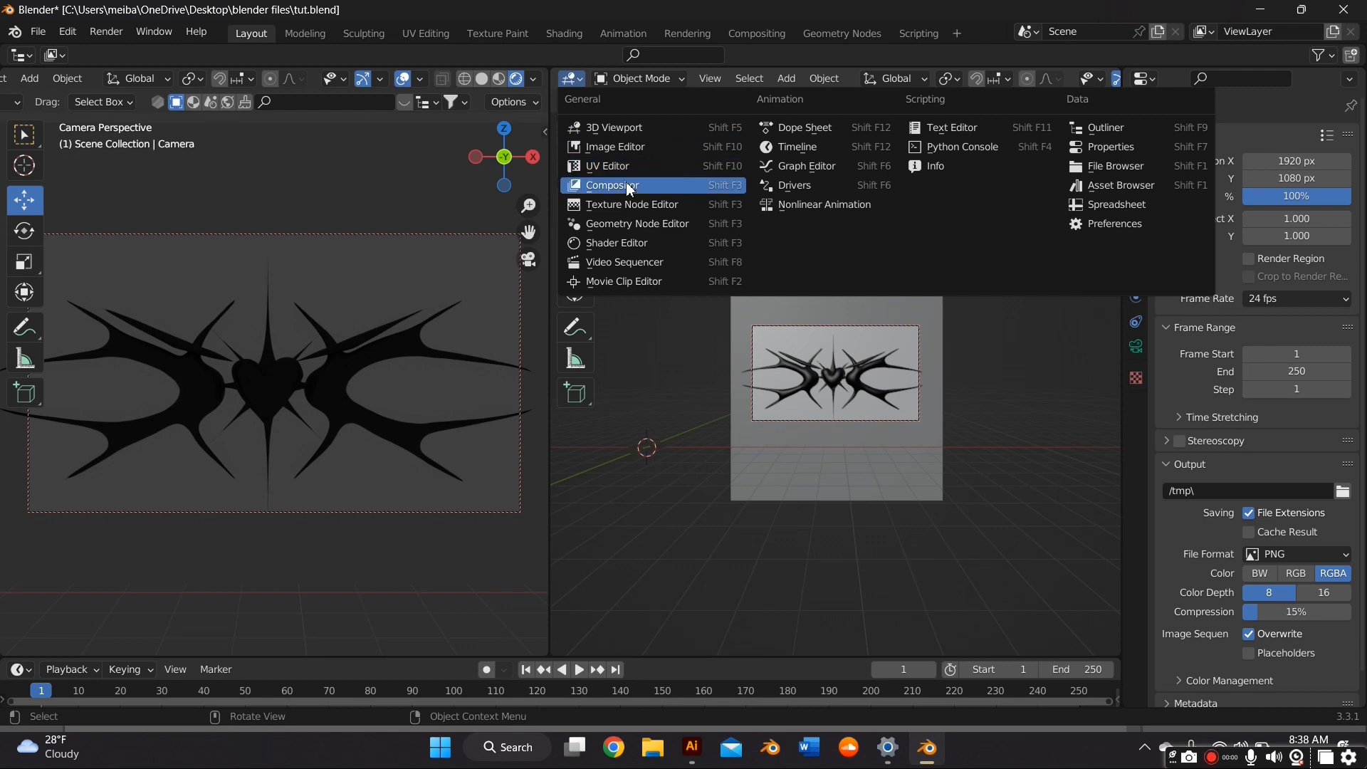
click(625, 243)
In the World shader, add an Environment Texture node and link its Color to Background Color
drag(925, 221, 1115, 214)
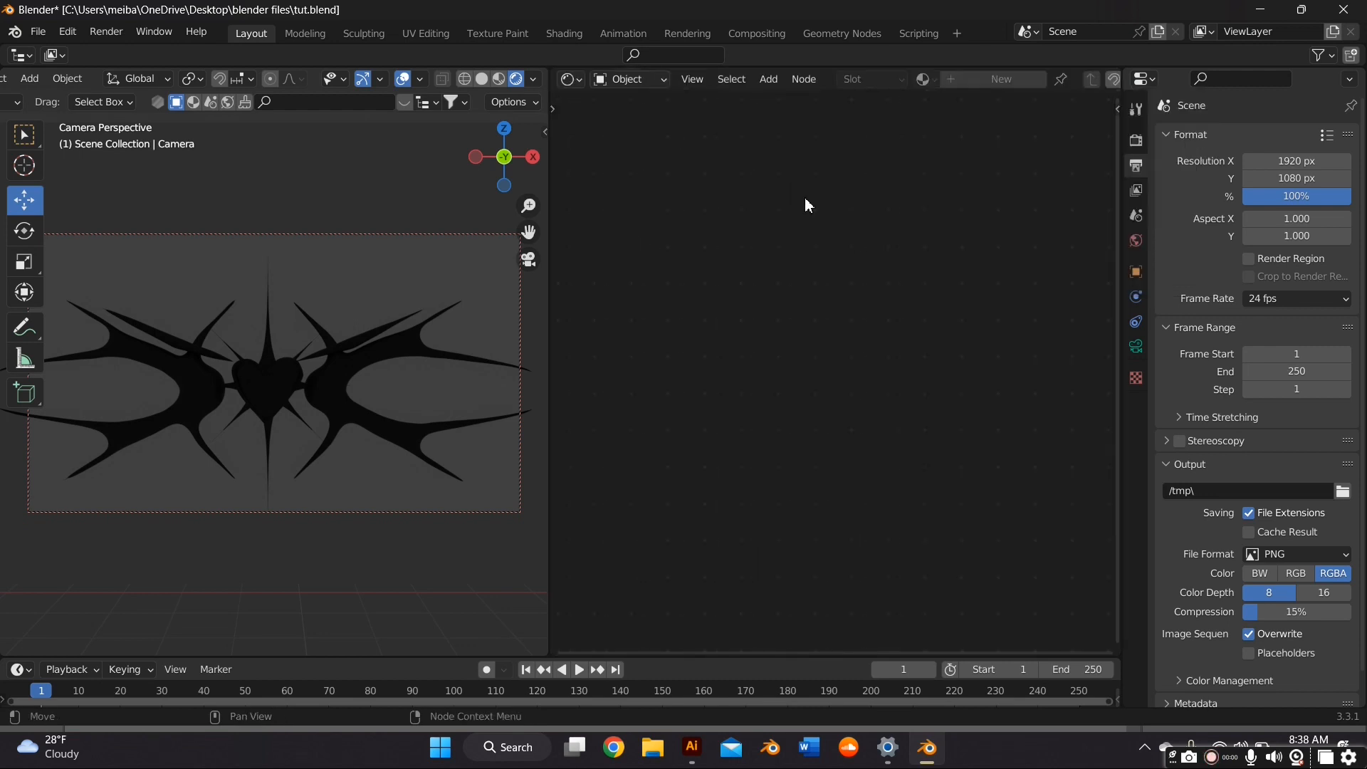
click(631, 78)
click(641, 112)
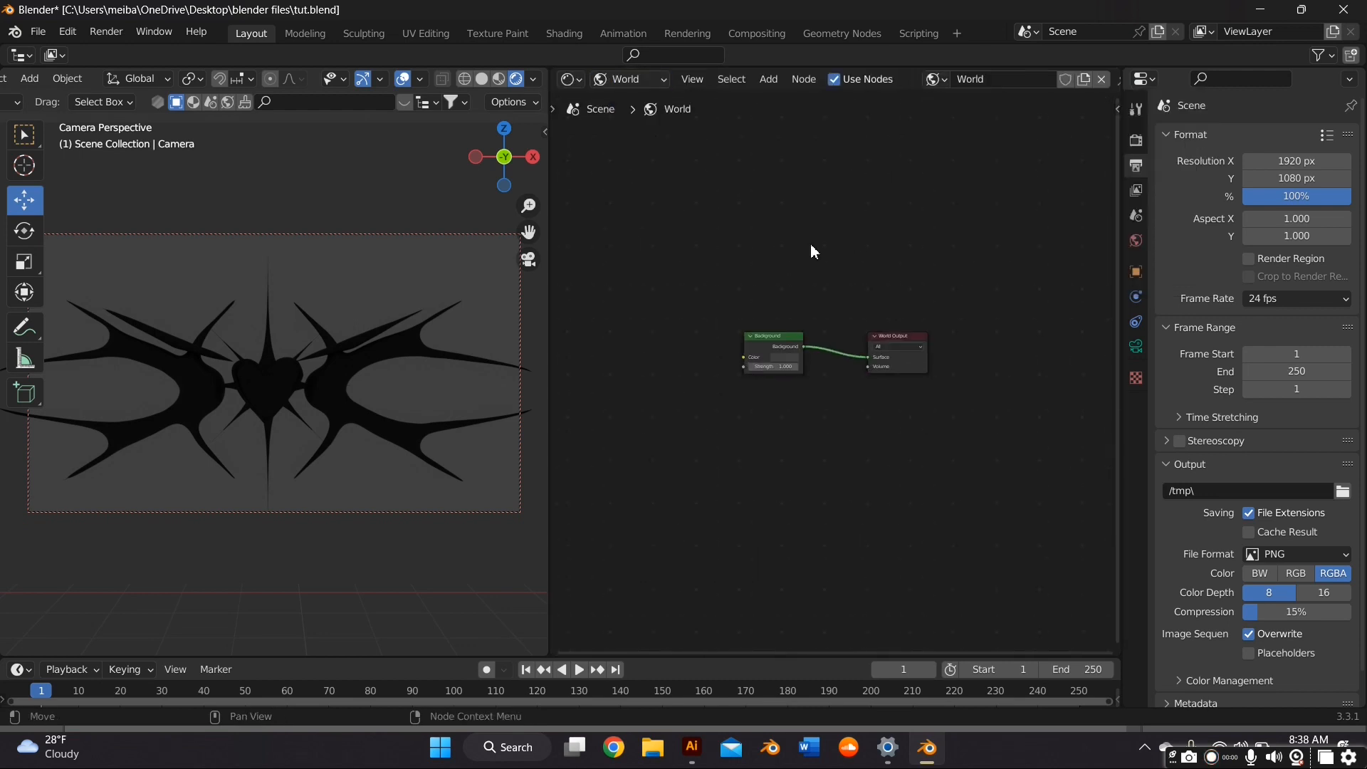
scroll(811, 249, up, 3)
click(769, 79)
mouse_move(800, 179)
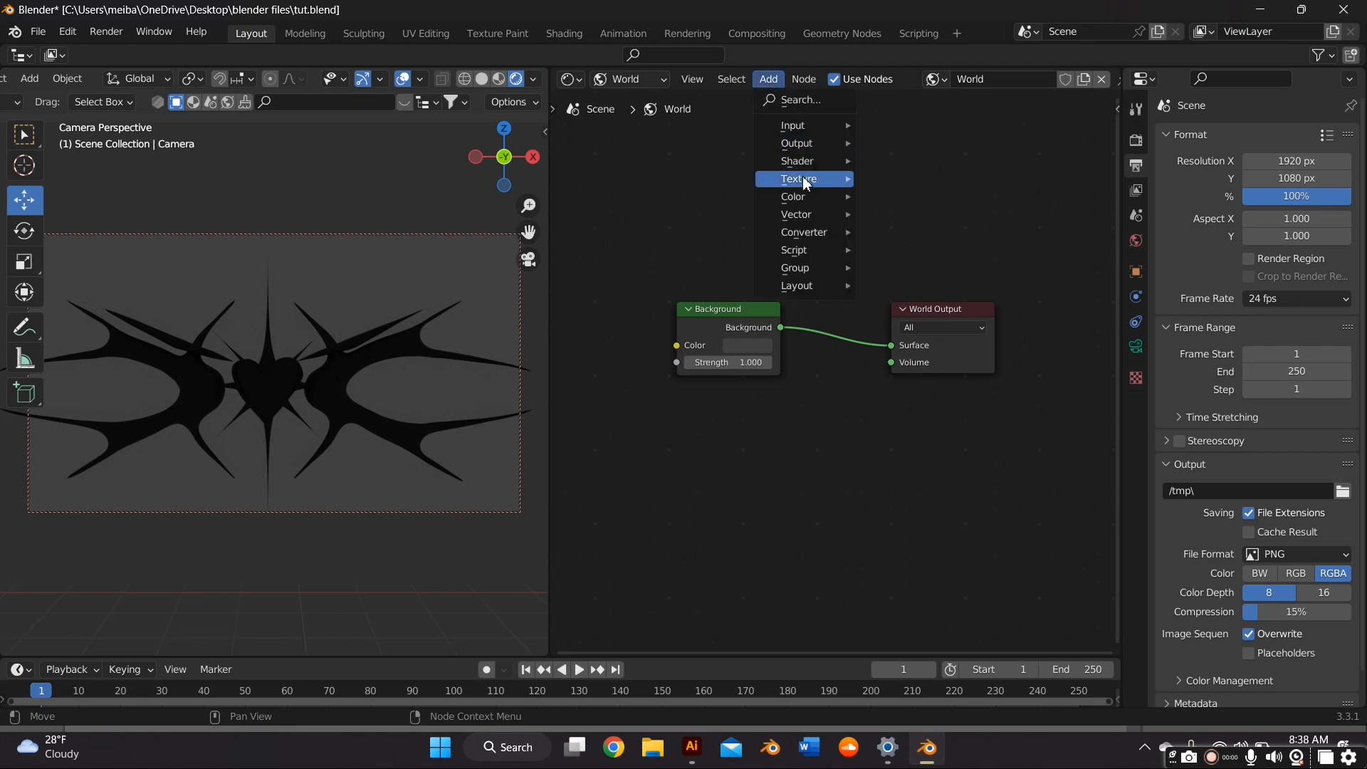
click(922, 212)
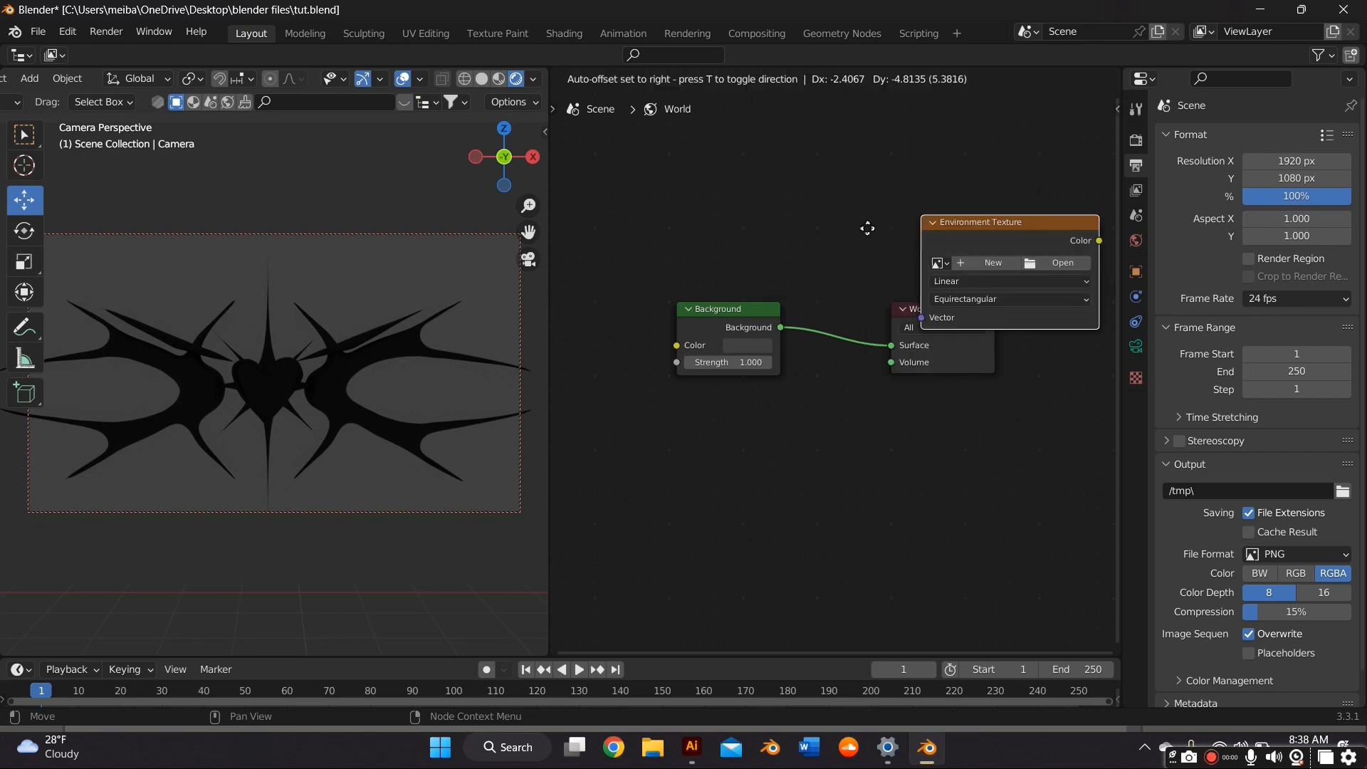
click(788, 300)
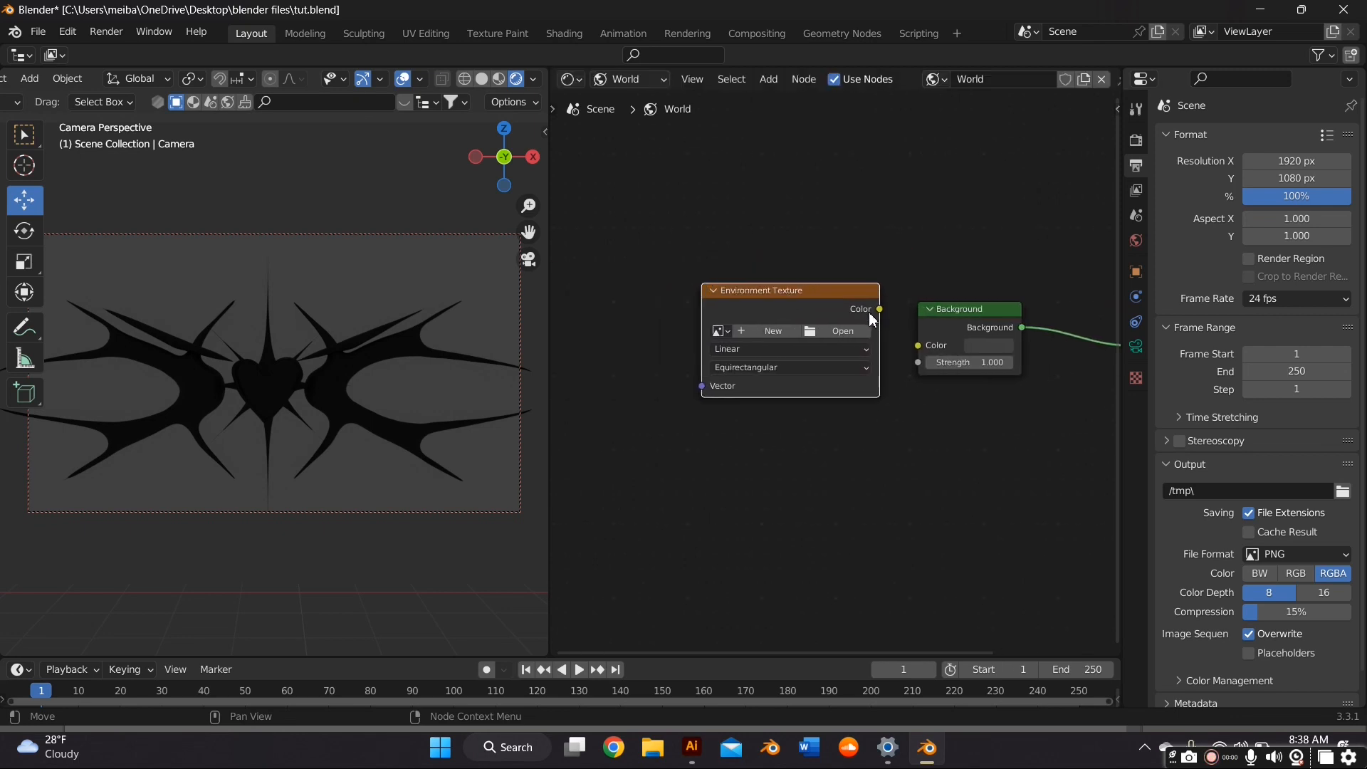
mouse_move(878, 309)
mouse_down()
mouse_move(898, 344)
mouse_move(918, 344)
mouse_up()
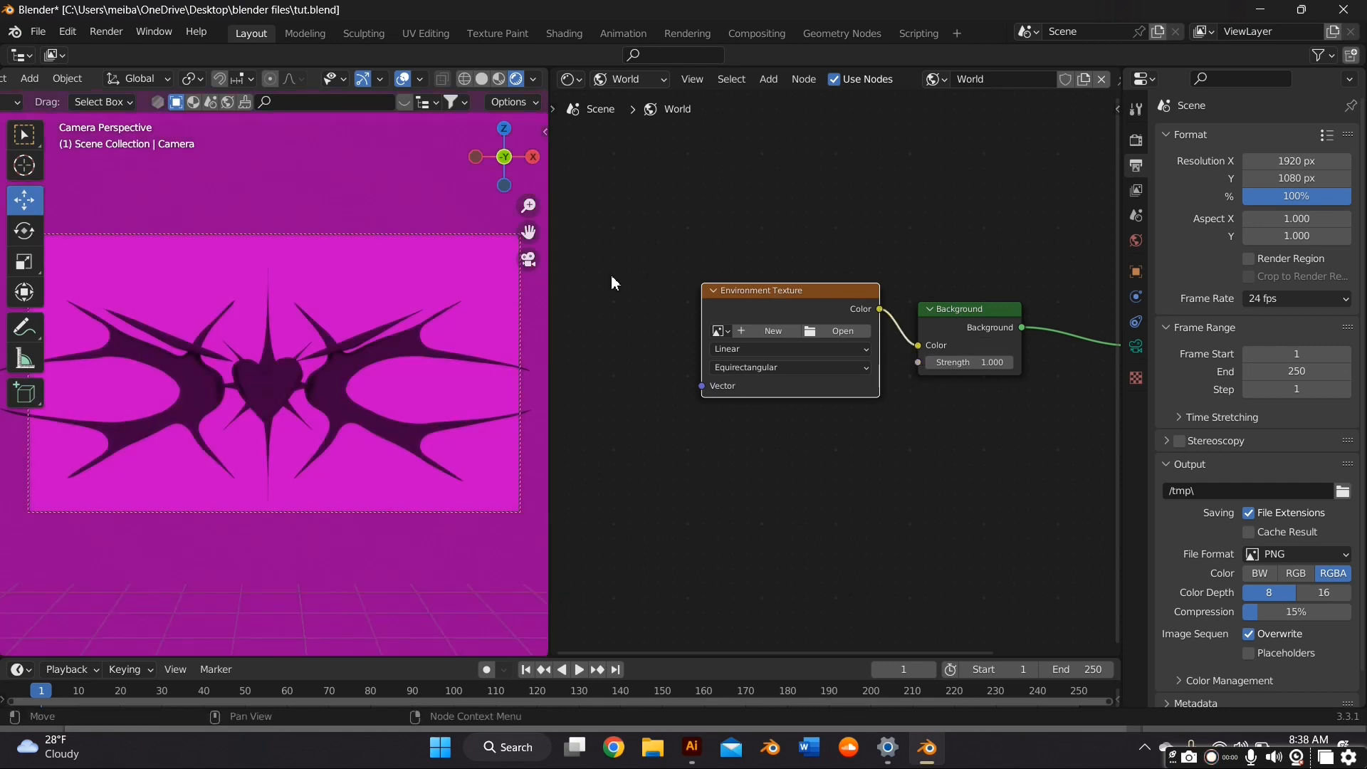
drag(550, 284, 649, 297)
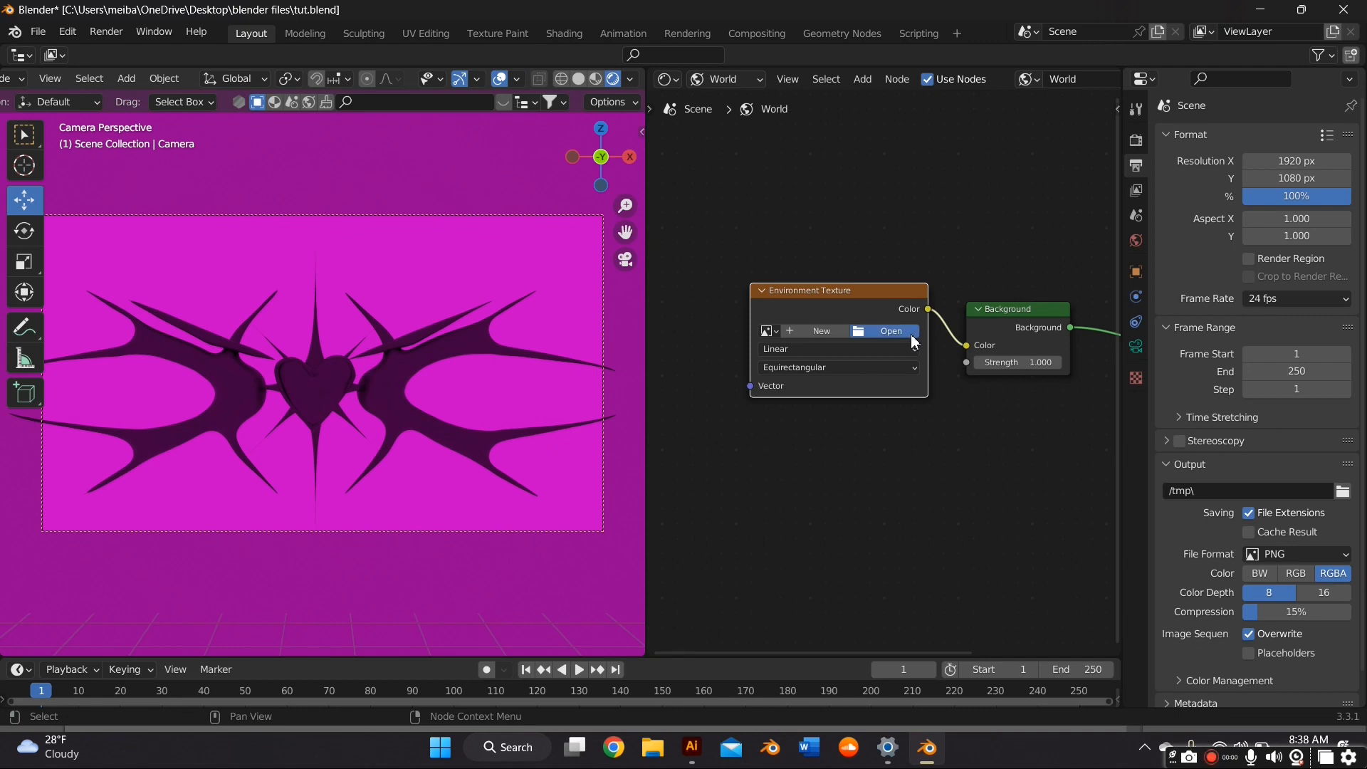
Load urban_alley_01_4k.exr from the HDRI folder and leave camera view to see the surroundings
click(913, 340)
click(78, 591)
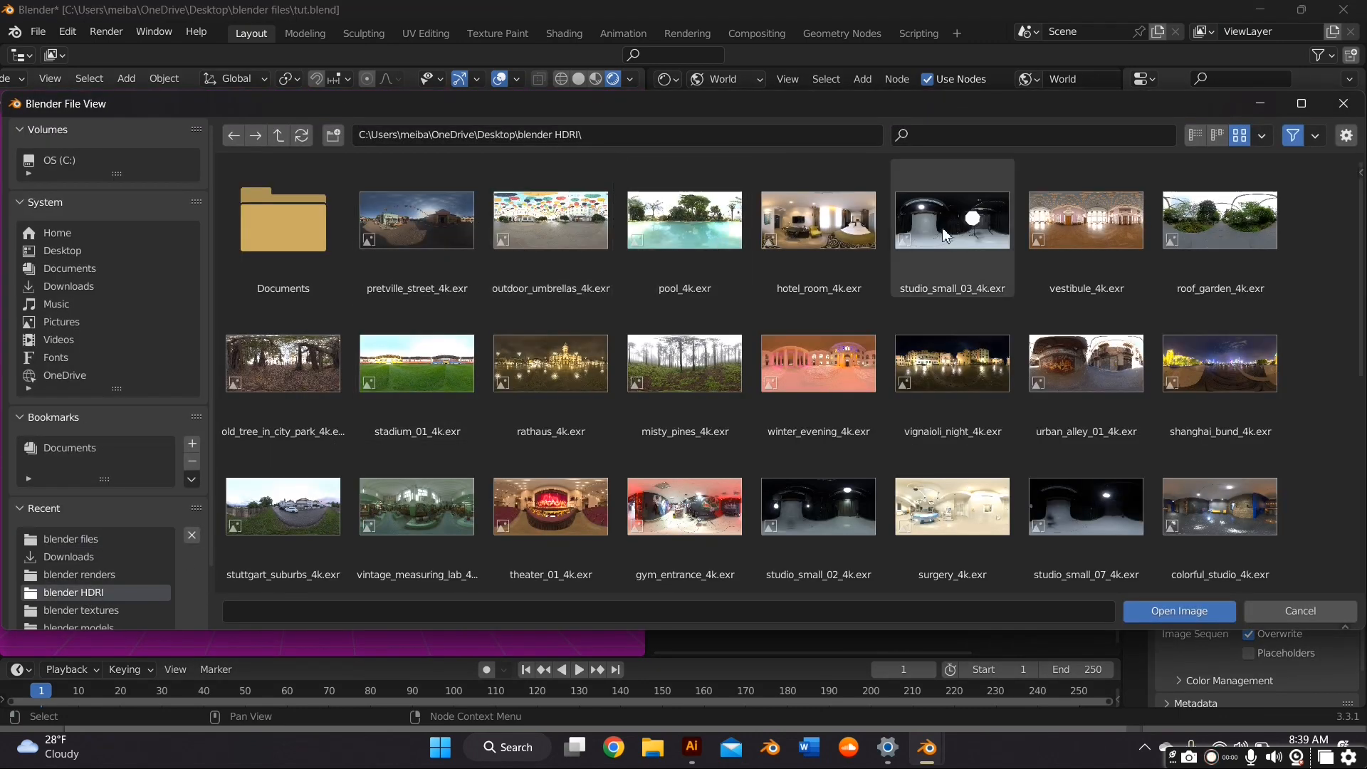
double_click(1030, 374)
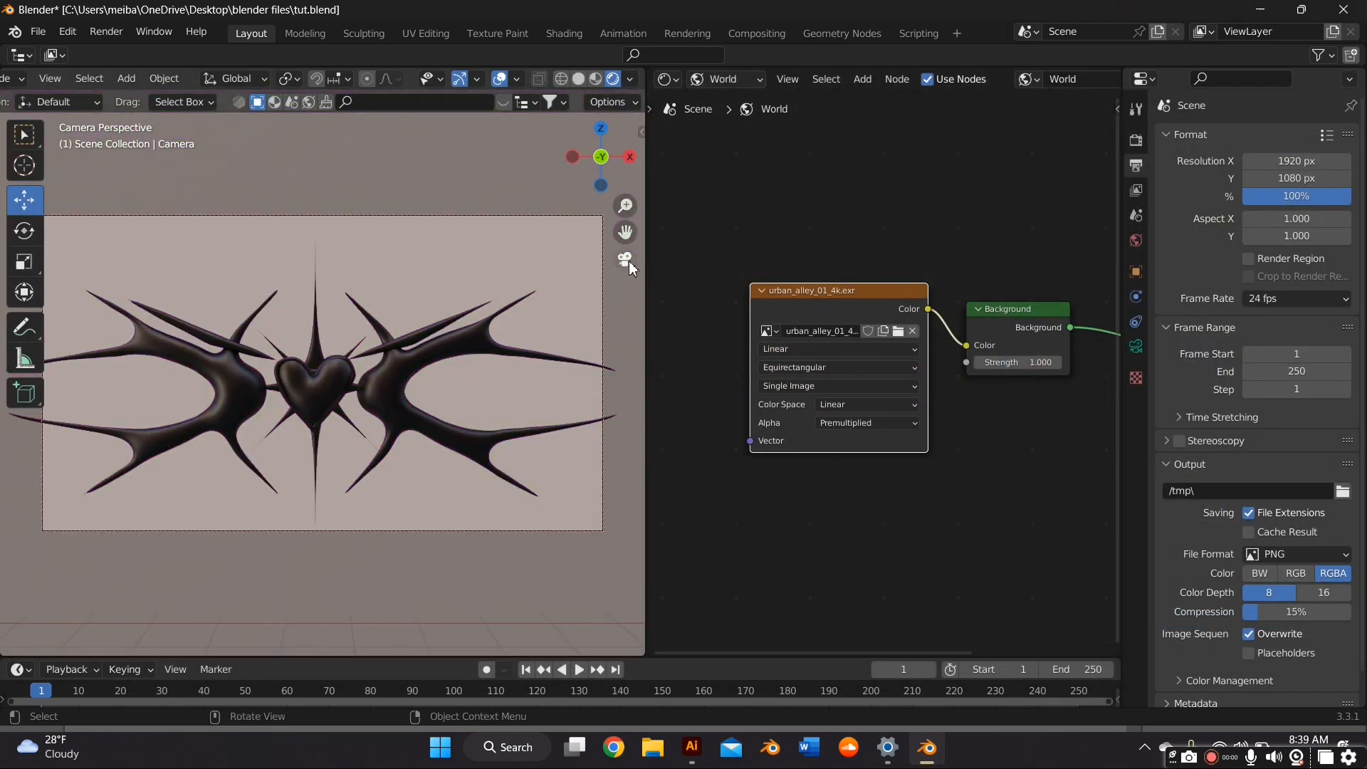
click(627, 263)
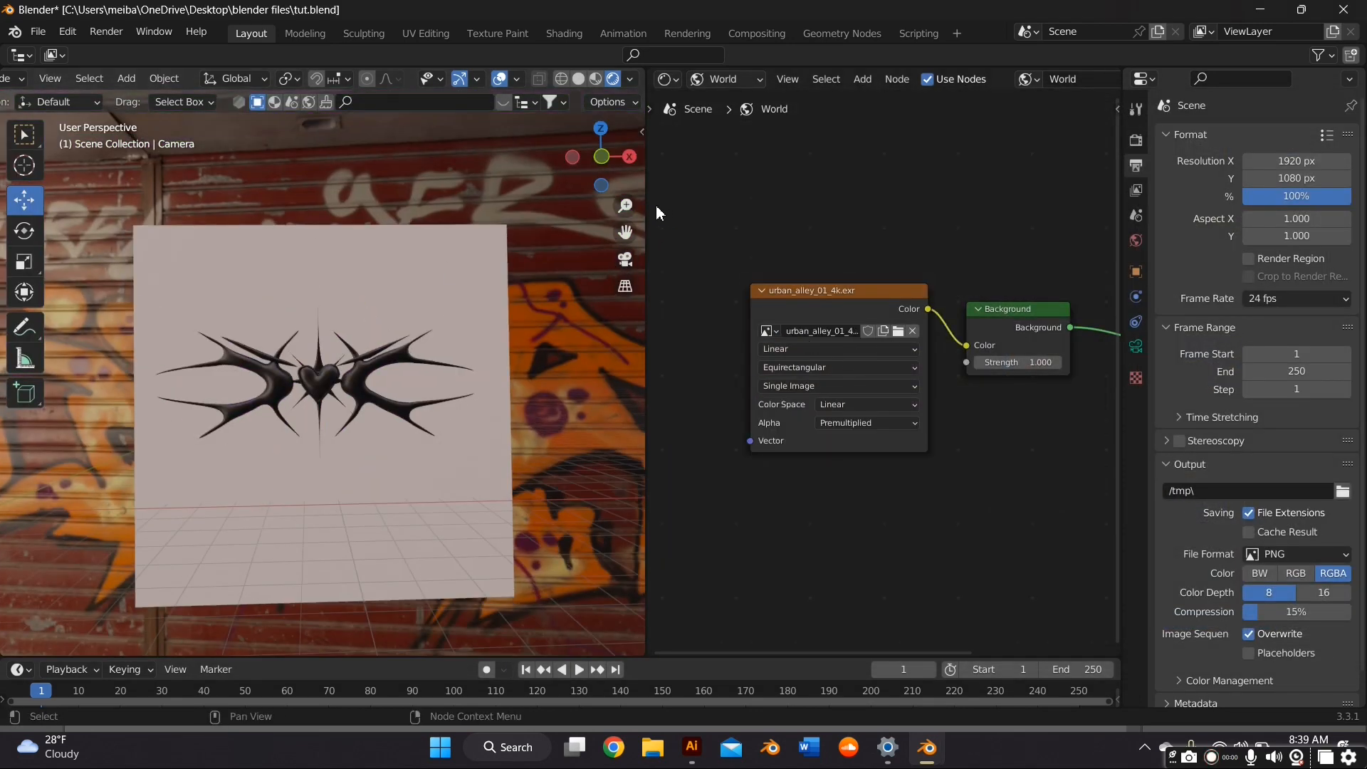
mouse_move(650, 210)
mouse_down()
mouse_move(828, 214)
mouse_move(743, 128)
mouse_up()
scroll(571, 351, up, 3)
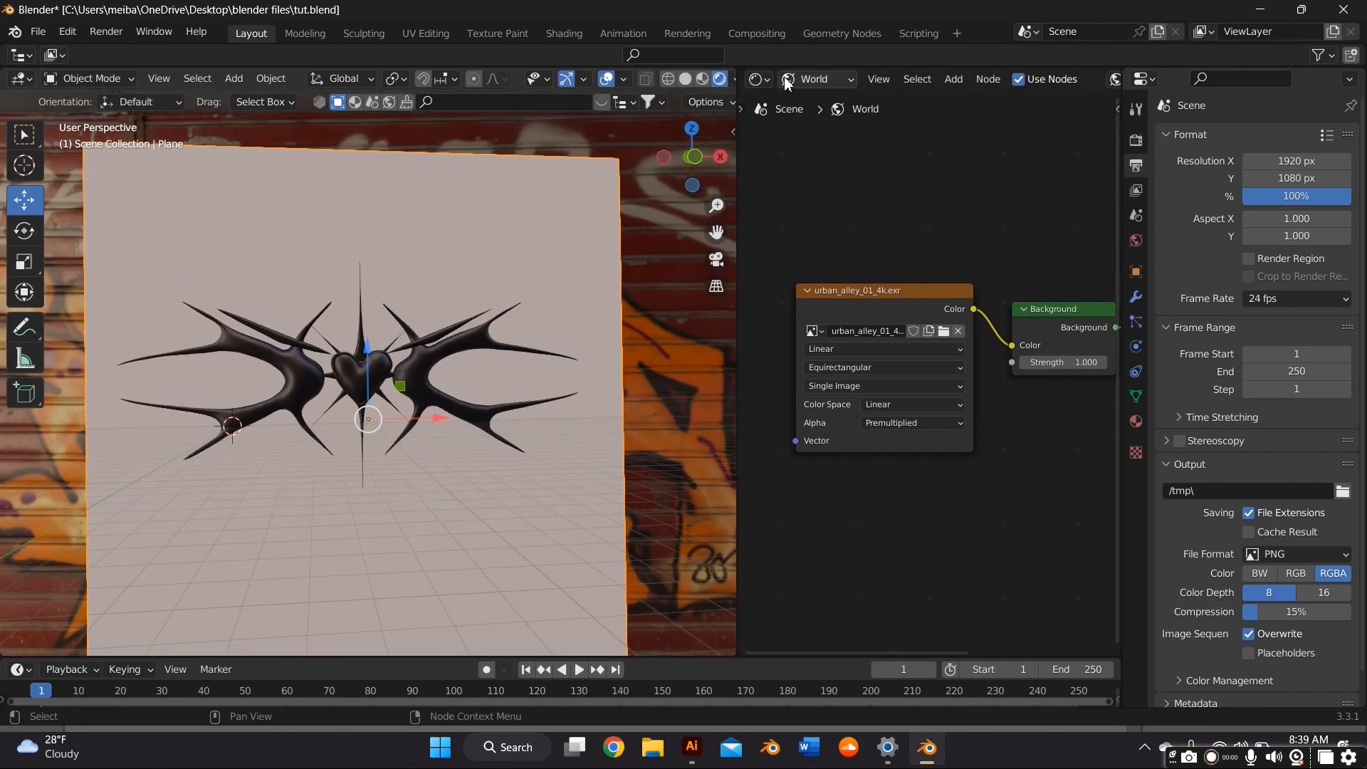
Give sidethingys a new fully metallic, zero-roughness chrome material
click(807, 79)
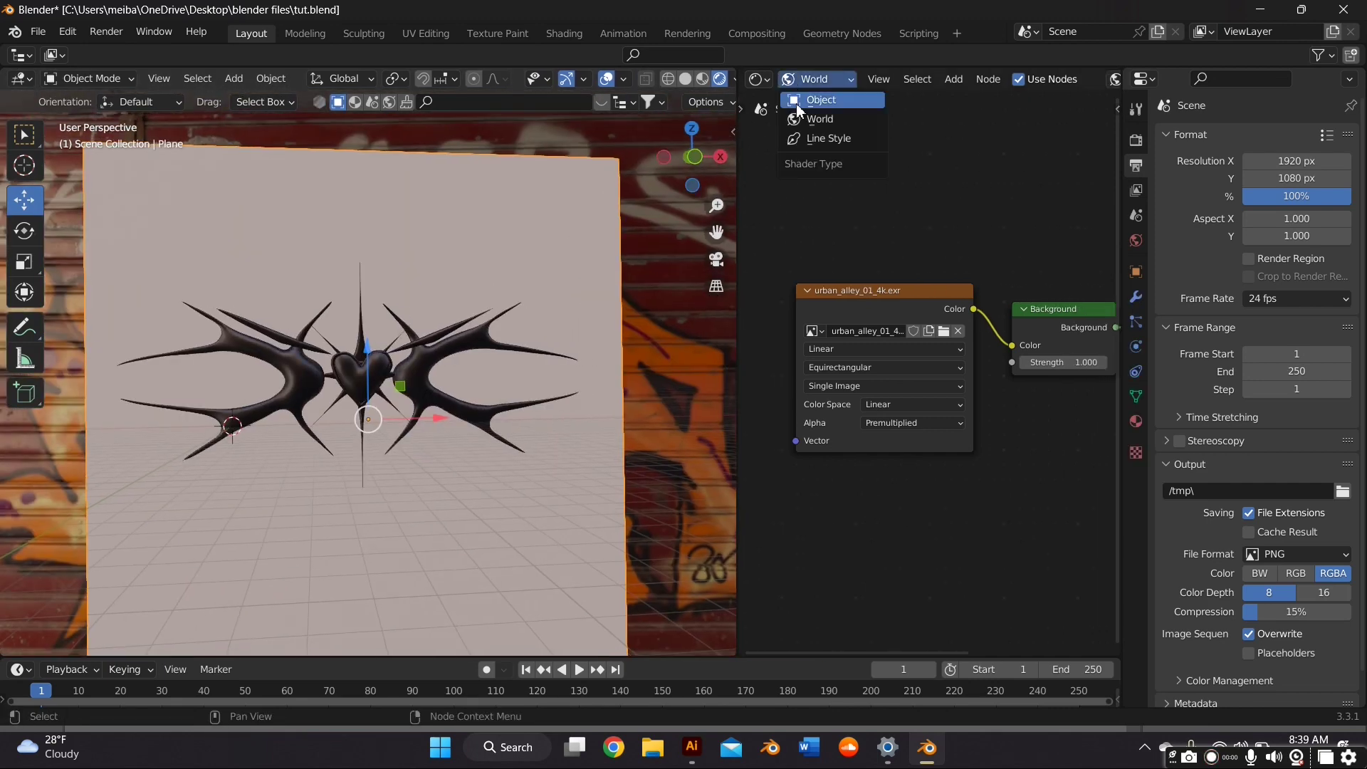
click(421, 385)
scroll(1014, 79, down, 4)
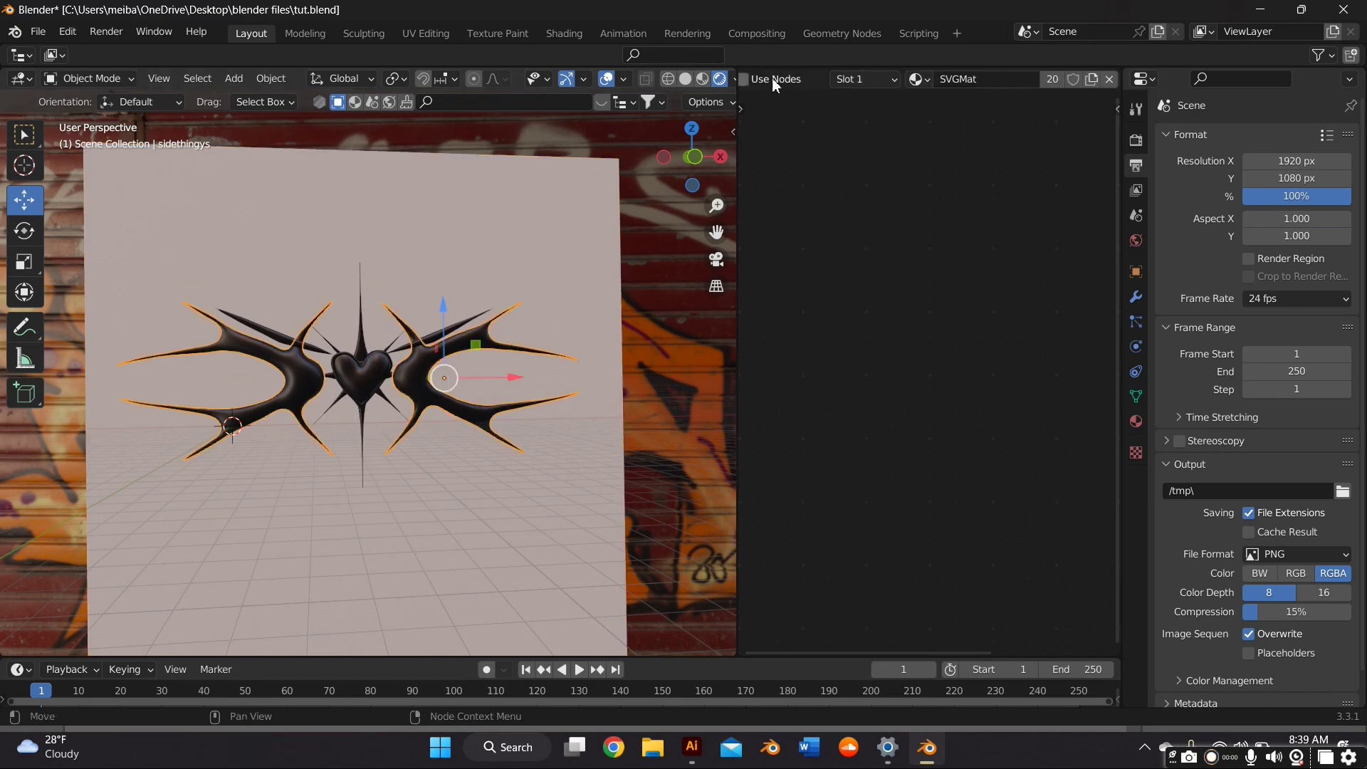
click(1102, 79)
click(924, 79)
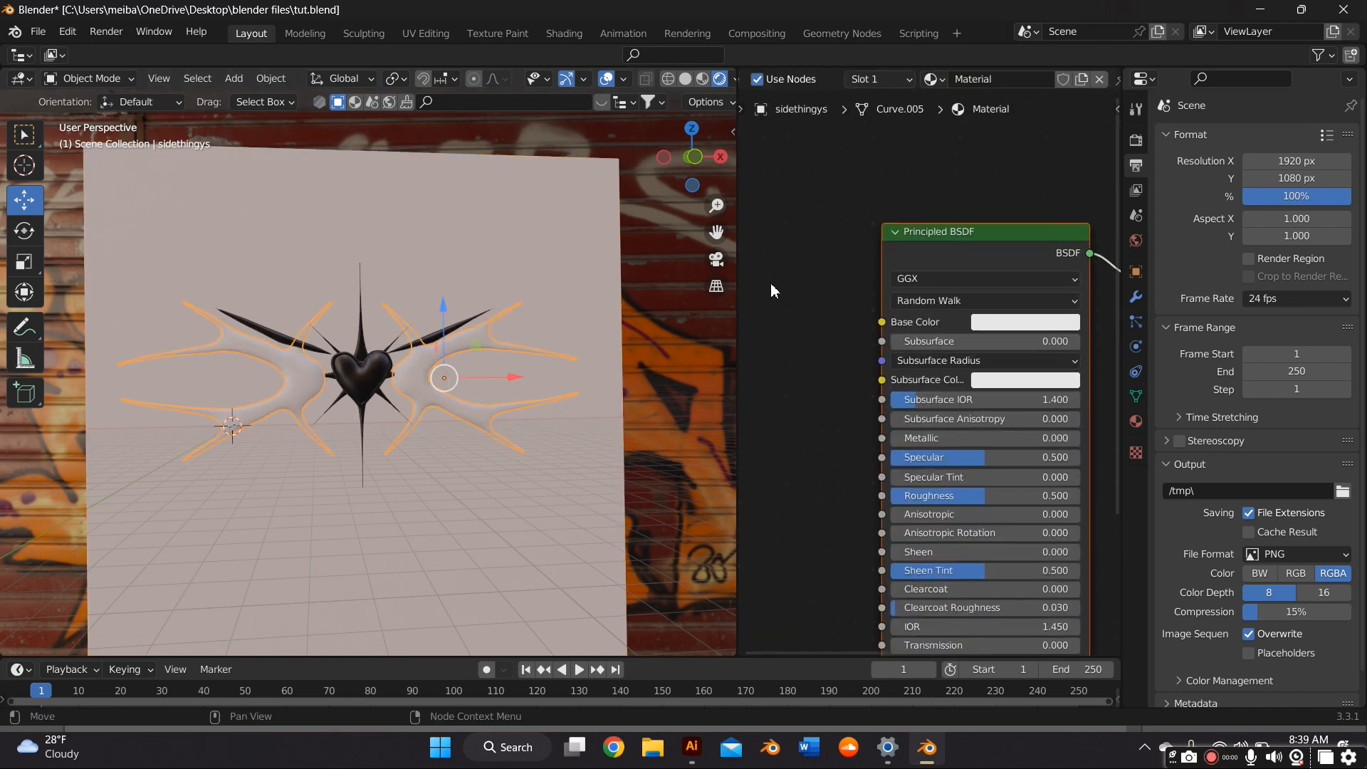
scroll(929, 321, up, 5)
scroll(452, 436, up, 4)
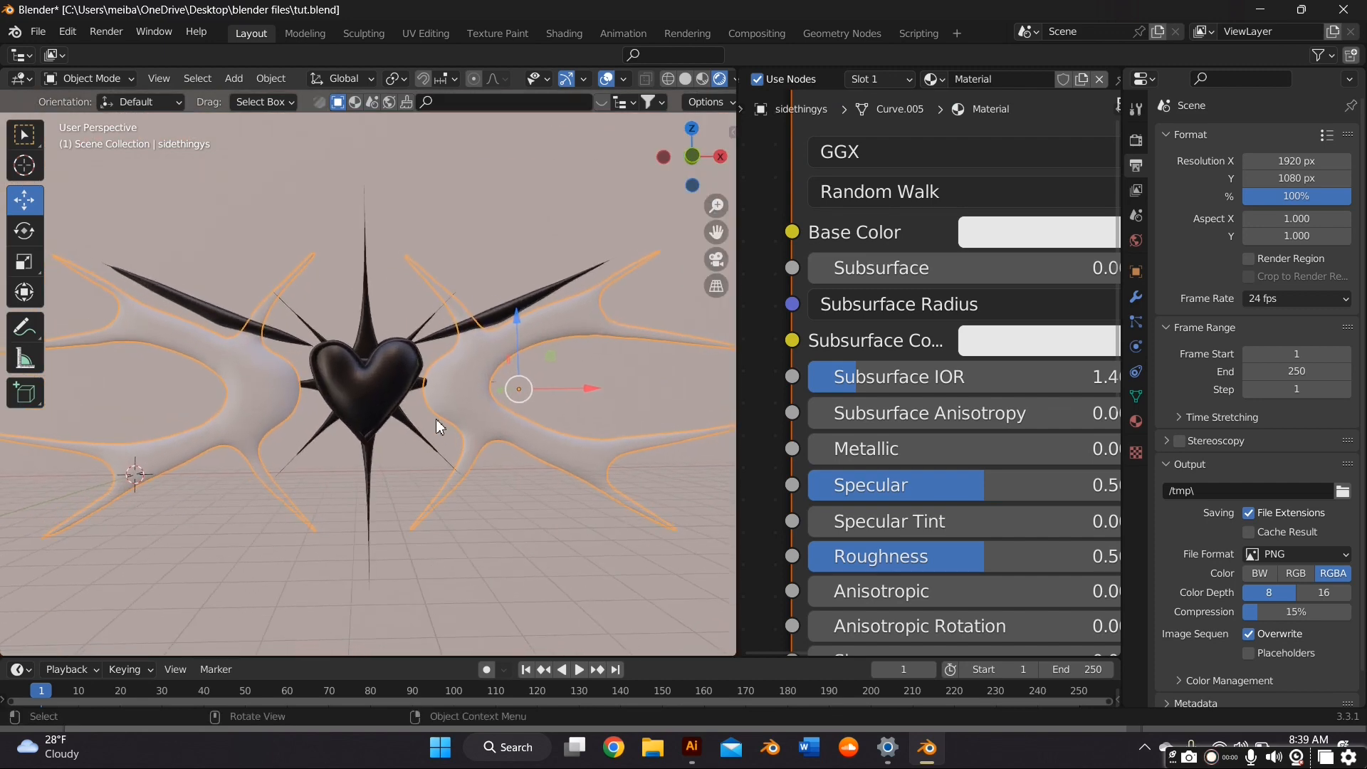
scroll(452, 385, down, 4)
drag(854, 428, 1116, 428)
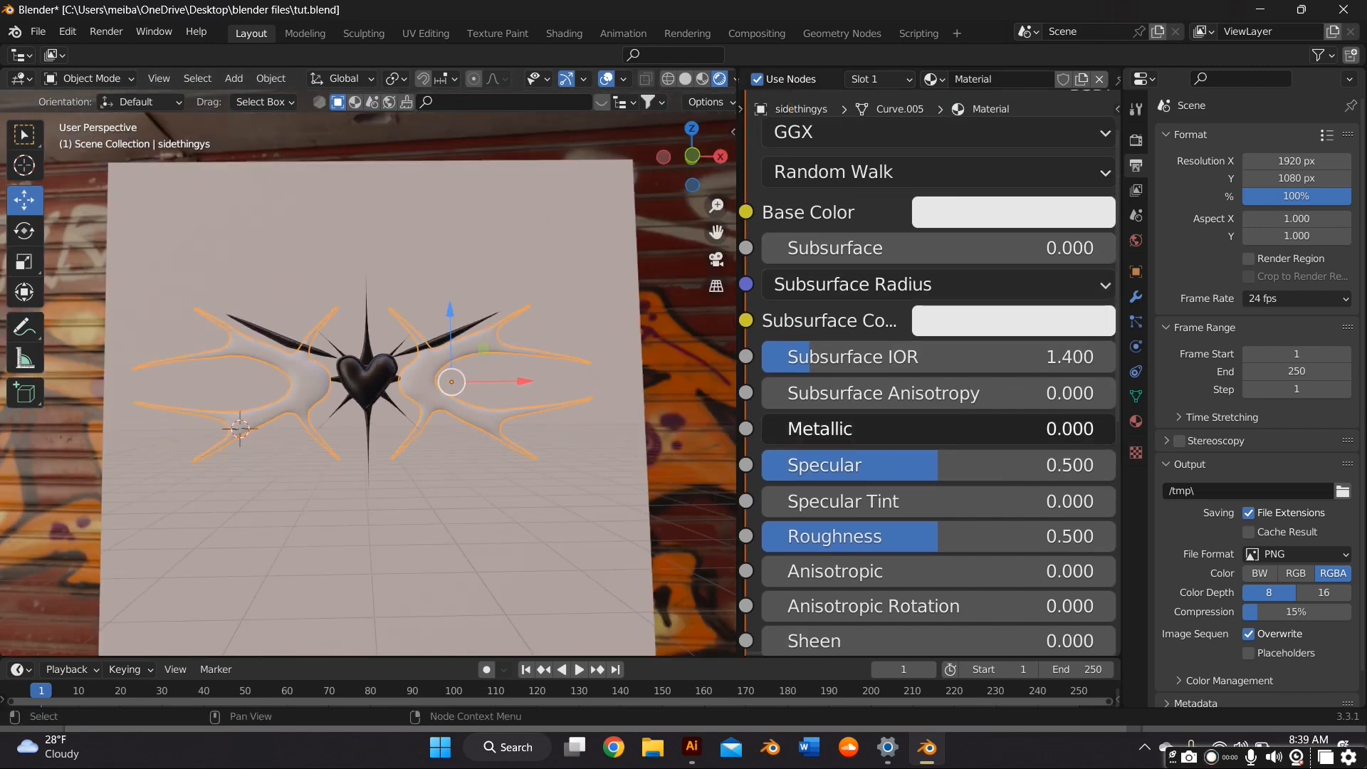
drag(956, 536, 762, 536)
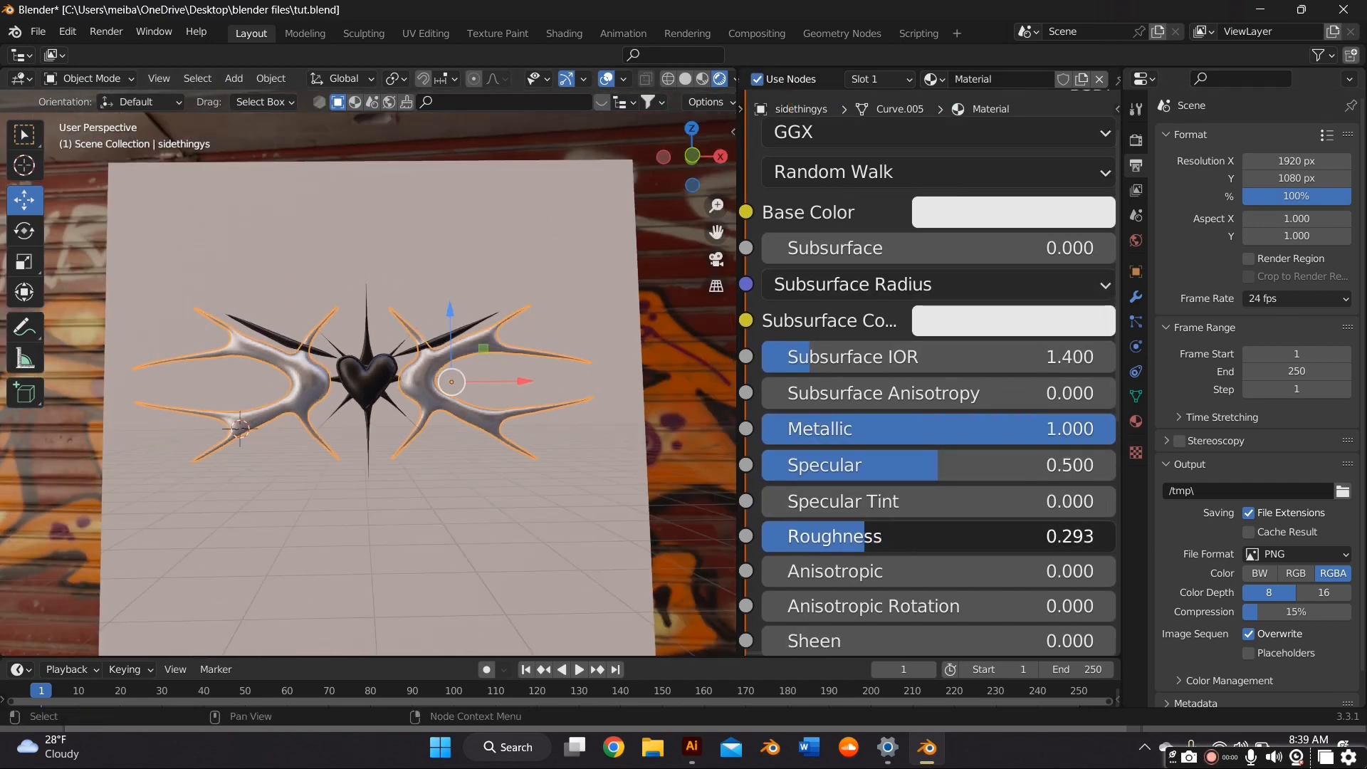
scroll(908, 428, down, 3)
scroll(329, 352, up, 4)
scroll(329, 347, up, 3)
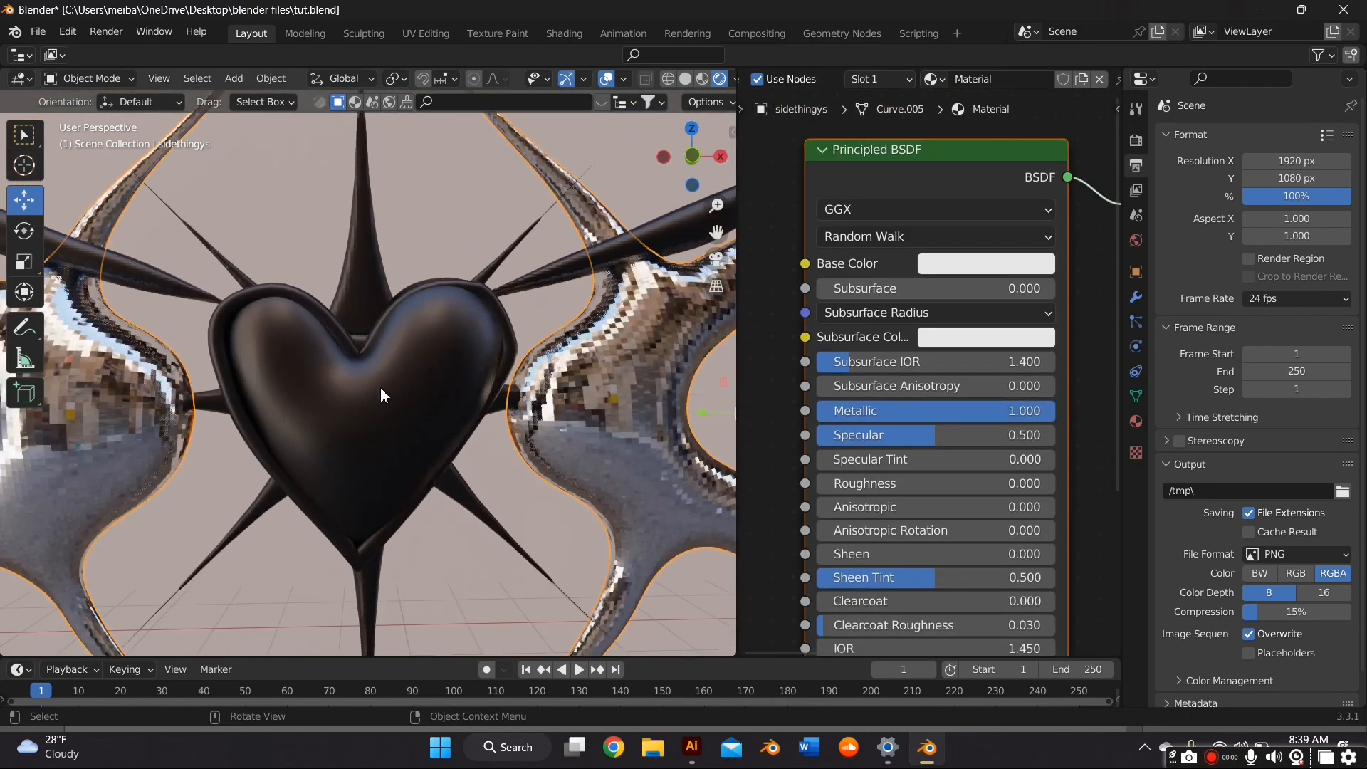
Apply Shade Auto Smooth to the side pieces and select the top accent spikes
middle_drag(380, 388, 492, 412)
scroll(493, 412, down, 3)
right_click(470, 395)
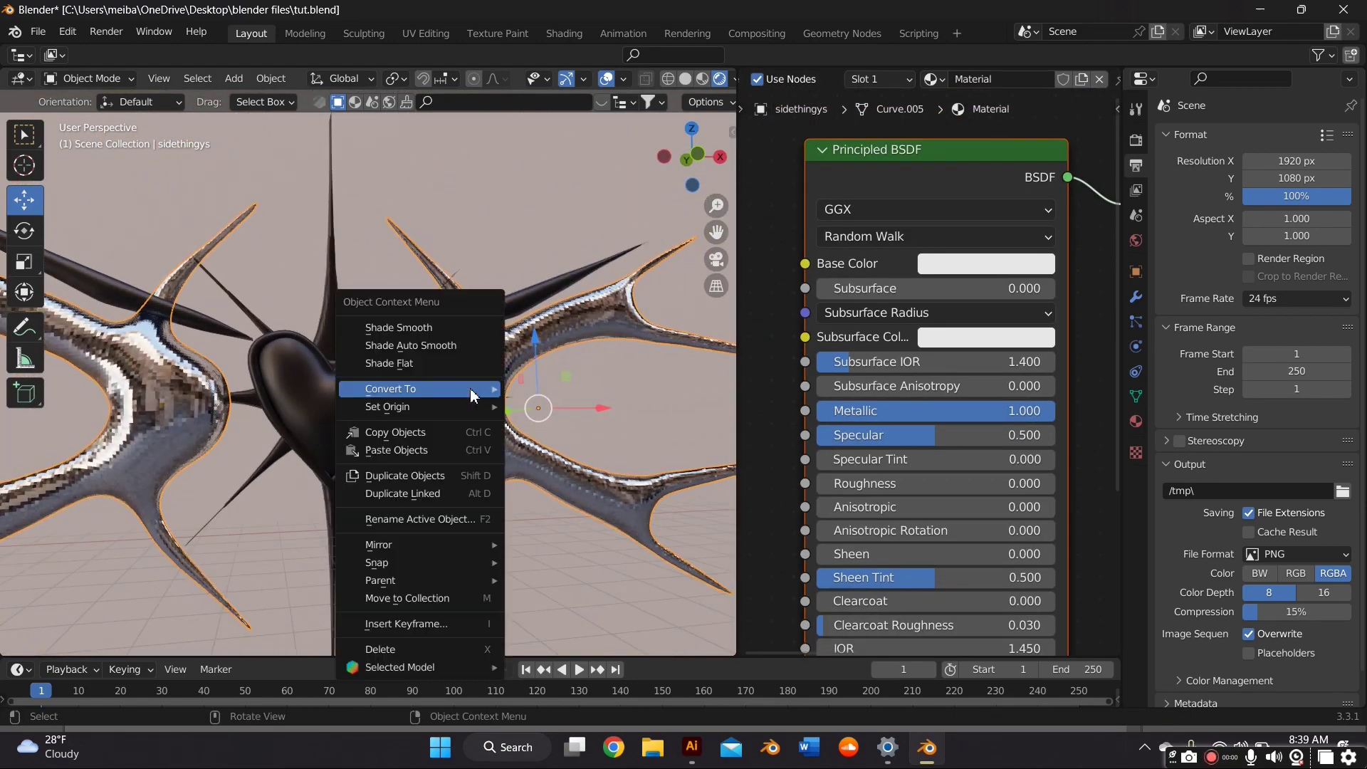
click(434, 345)
scroll(534, 352, down, 4)
click(544, 255)
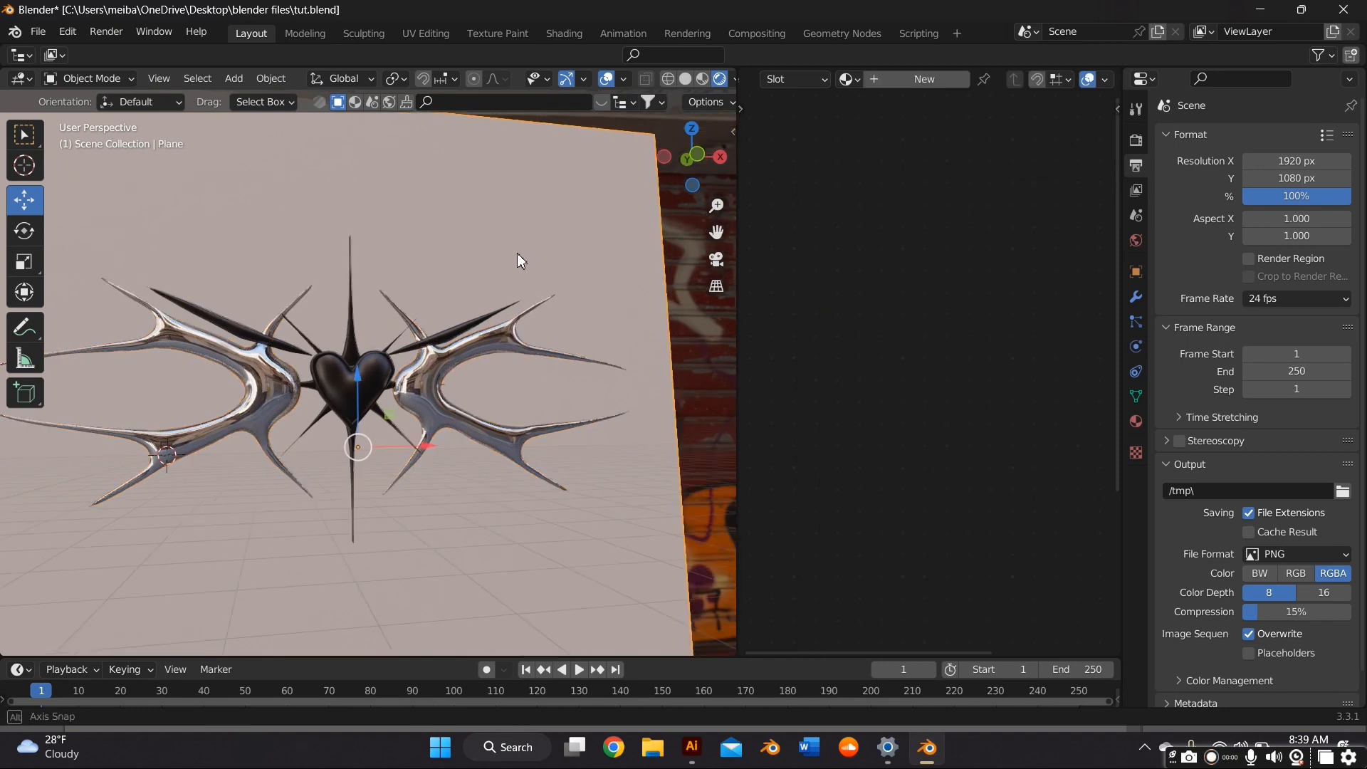
mouse_move(517, 254)
middle_down()
mouse_move(495, 303)
mouse_move(499, 269)
middle_up()
scroll(491, 288, up, 2)
click(488, 292)
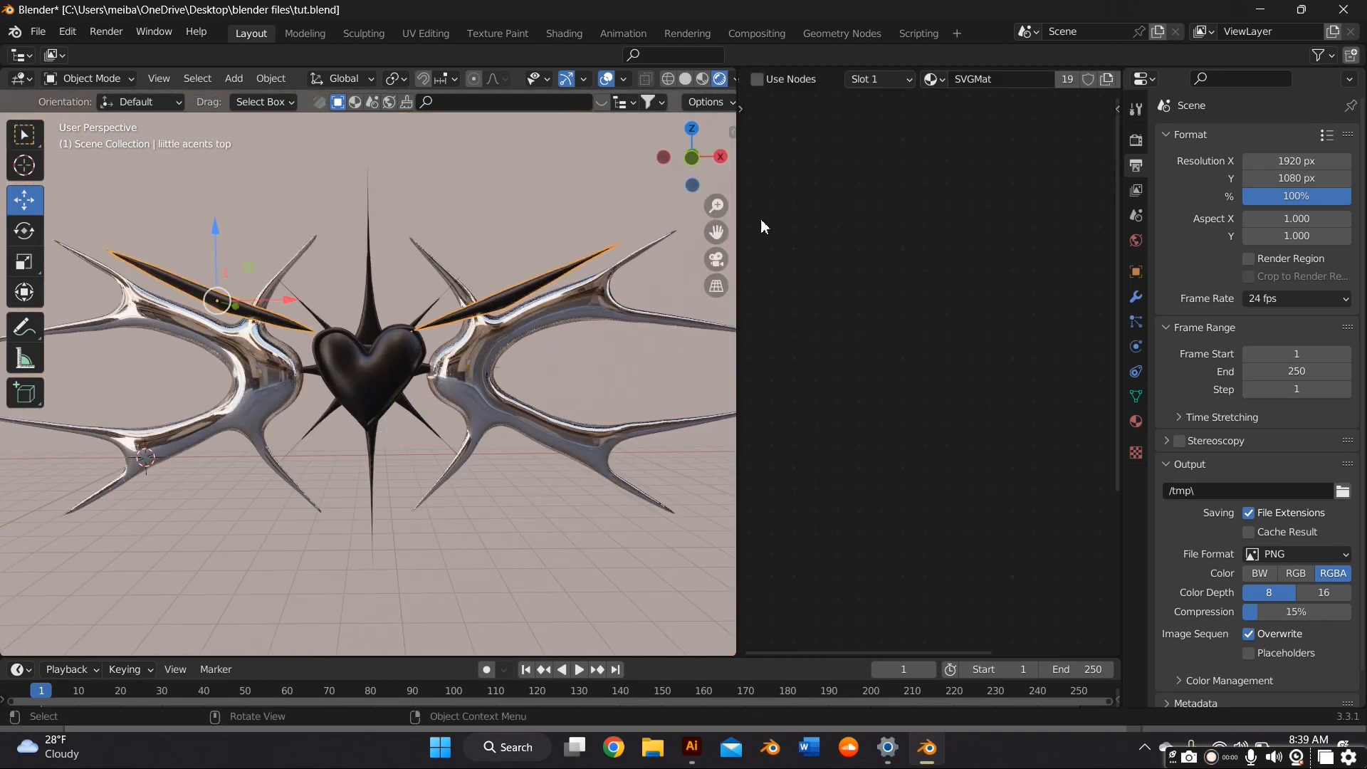
scroll(1013, 82, down, 3)
Give the accent spikes a new red material with Specular 1 and Roughness 0
click(1027, 79)
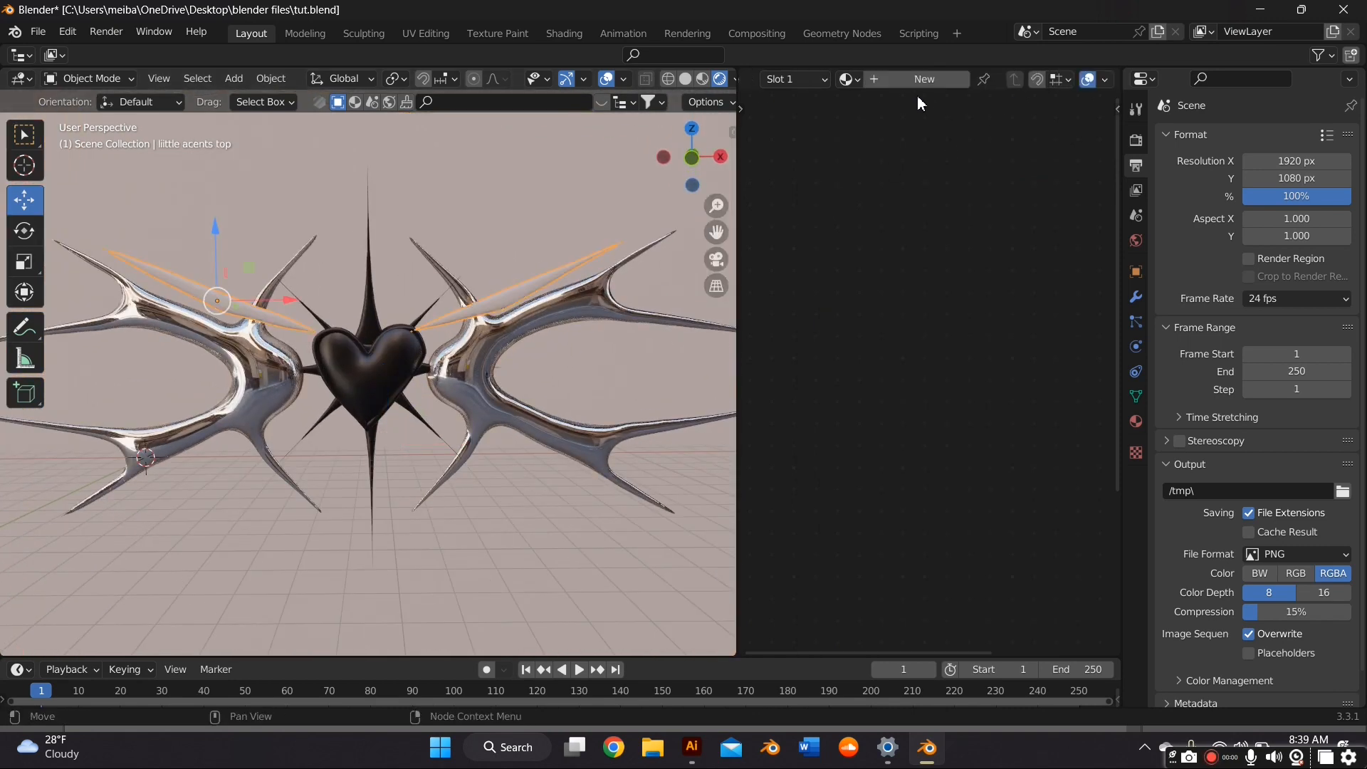
click(918, 78)
click(956, 264)
mouse_move(1010, 365)
mouse_down()
mouse_move(968, 435)
mouse_move(979, 442)
mouse_up()
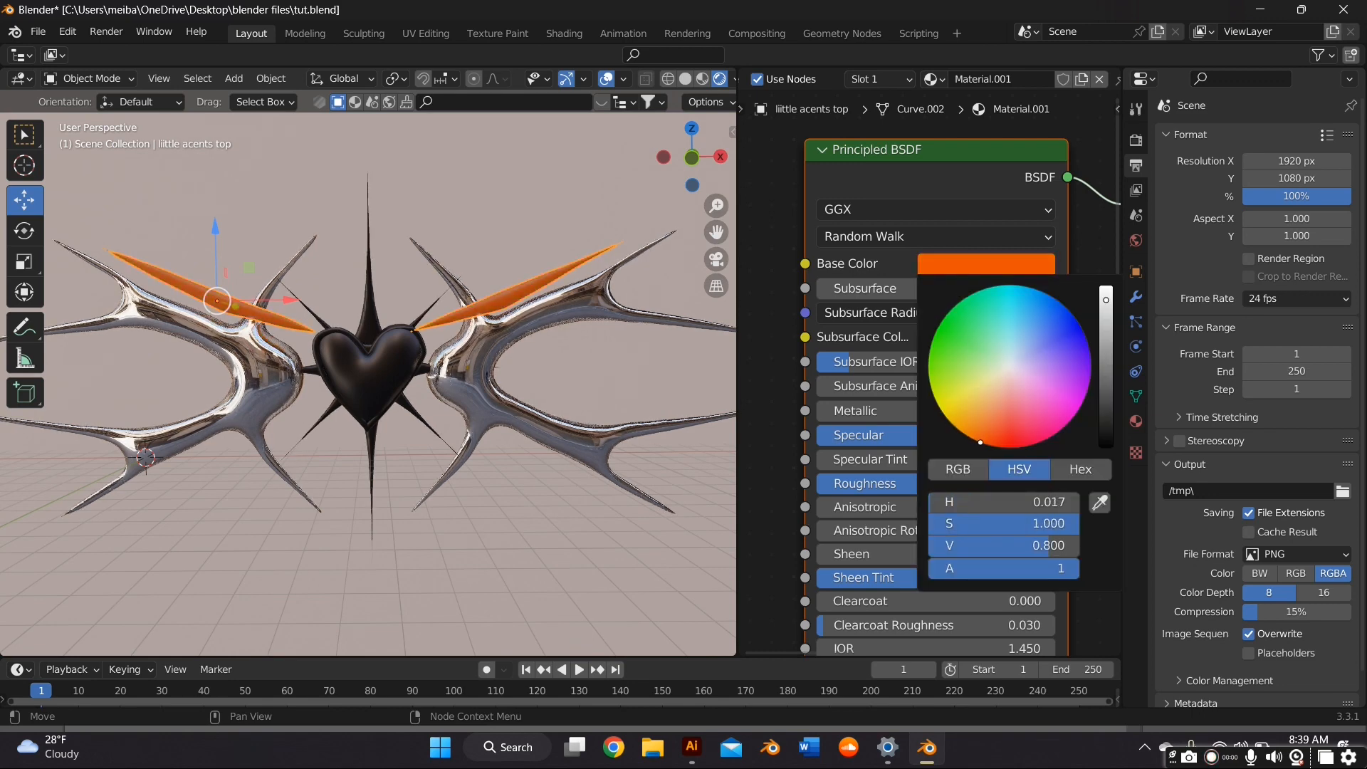
click(1020, 440)
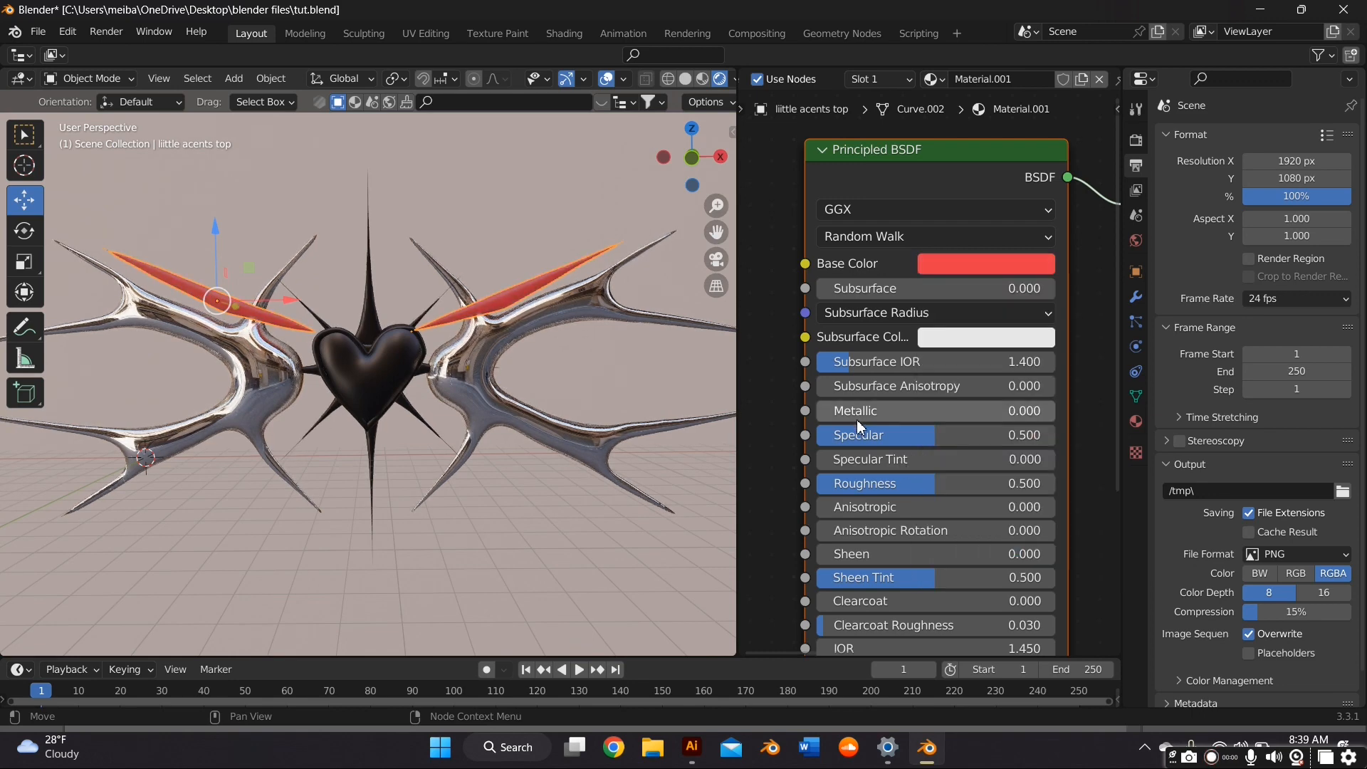
double_click(993, 435)
text(1)
key(Return)
double_click(993, 483)
text(0)
key(Return)
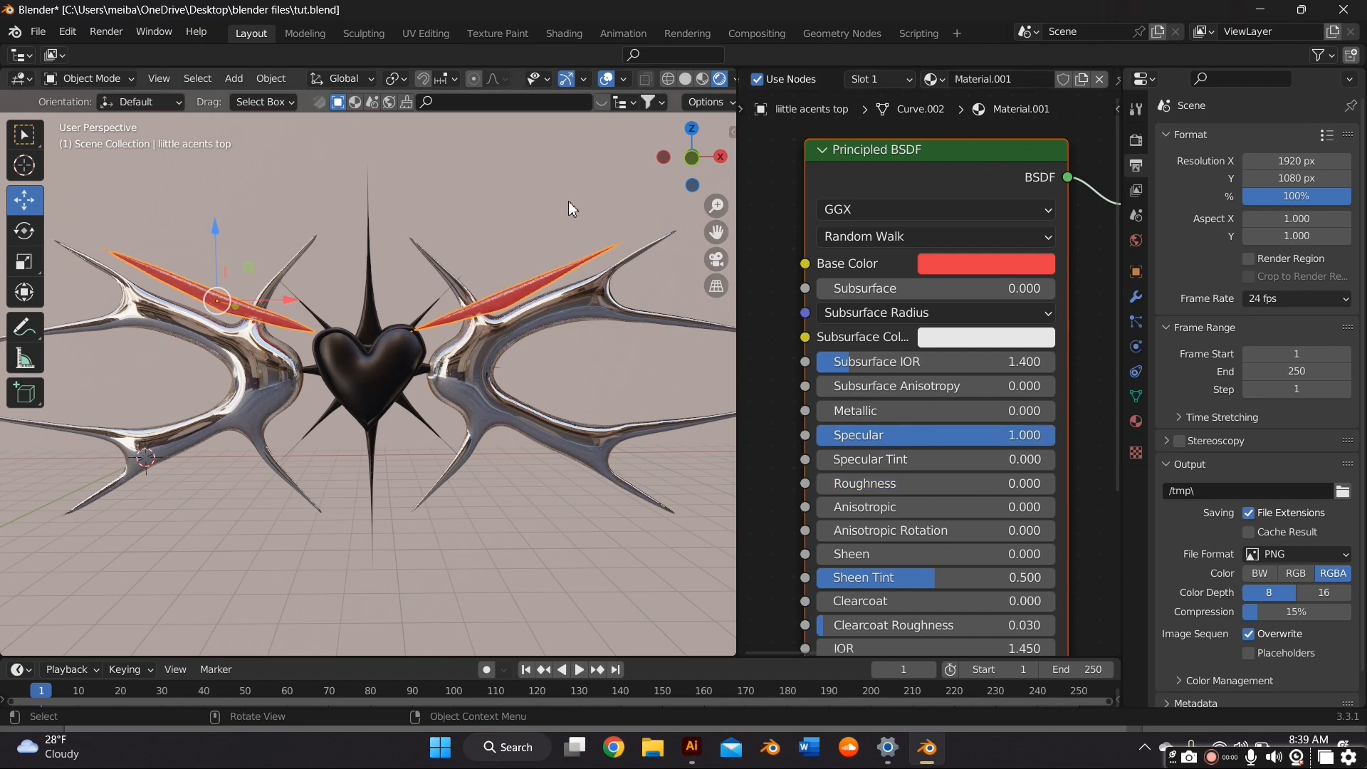
Shade Smooth the accent spikes, heart, large center star and center side star
right_click(513, 291)
click(514, 291)
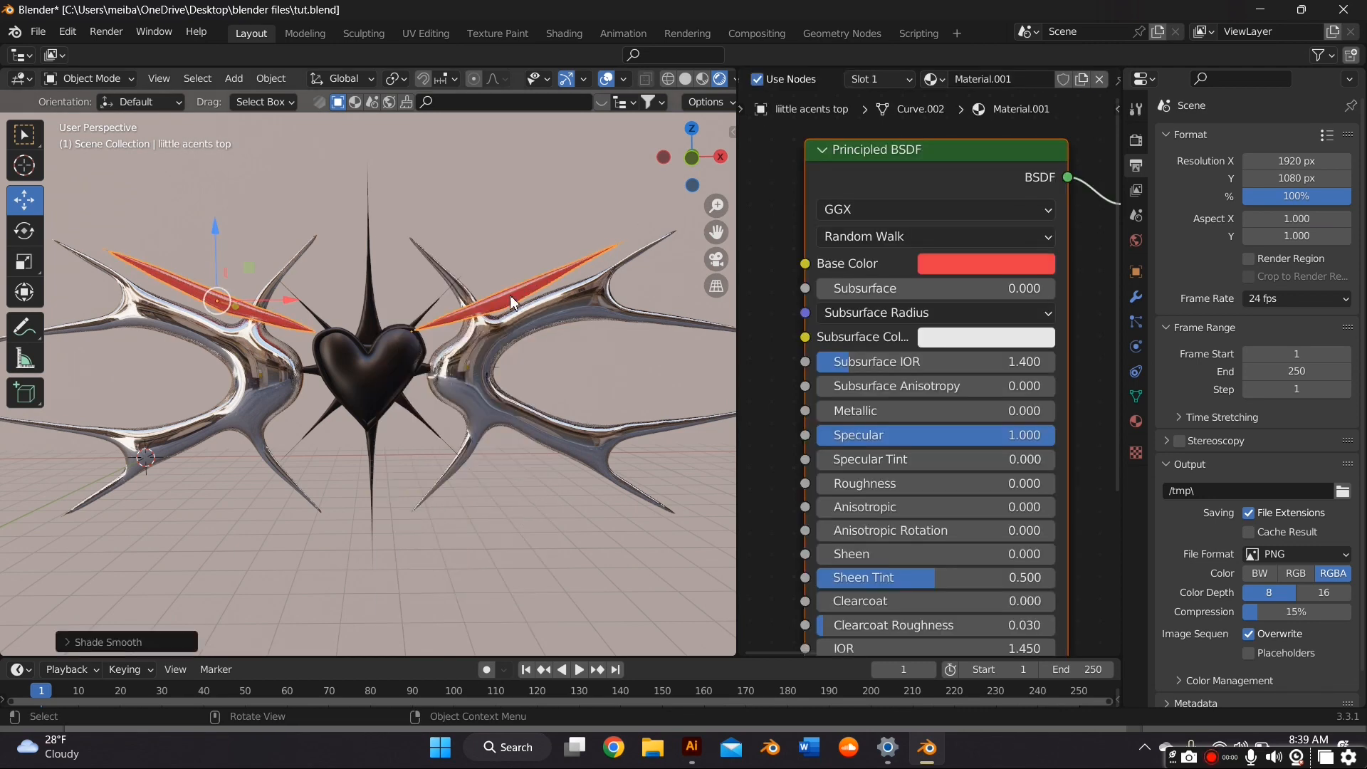
click(395, 363)
right_click(393, 363)
click(392, 364)
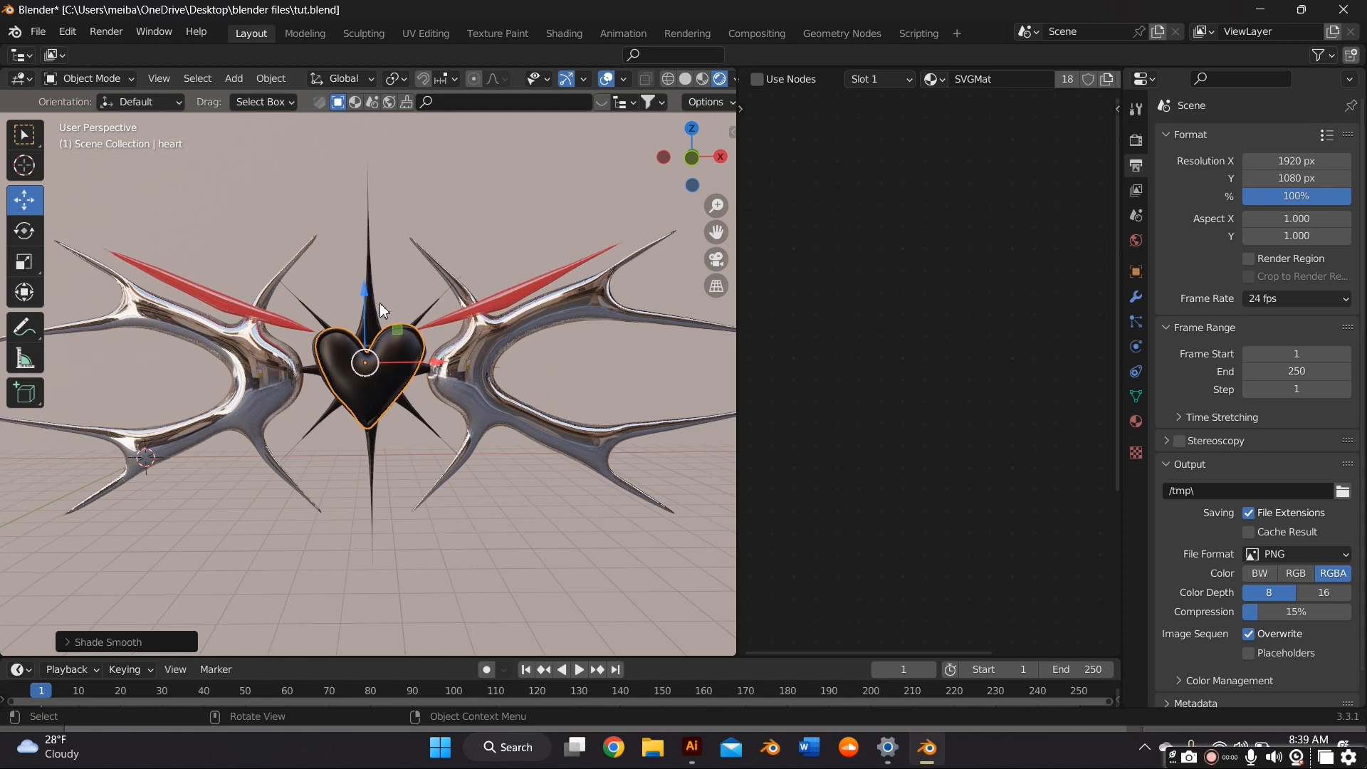
click(383, 312)
right_click(379, 316)
click(379, 316)
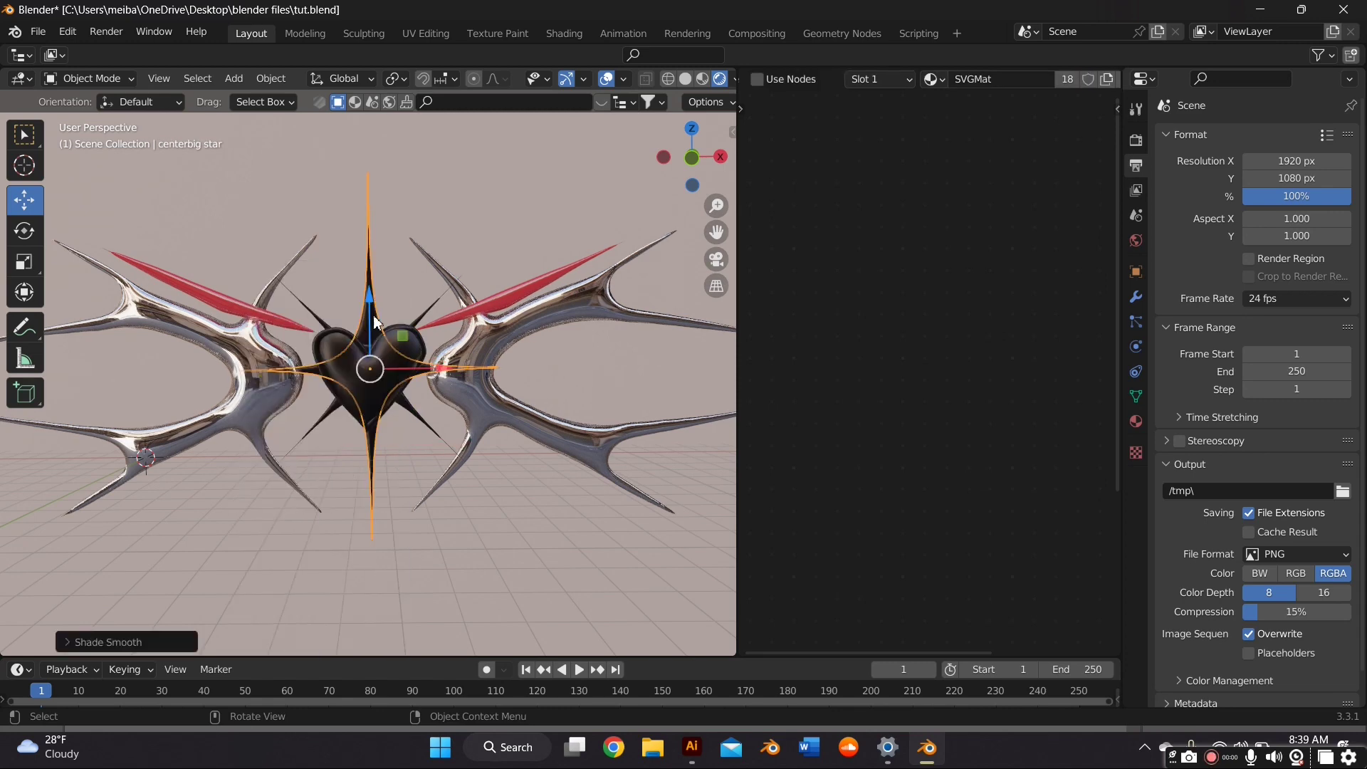
click(324, 331)
right_click(324, 326)
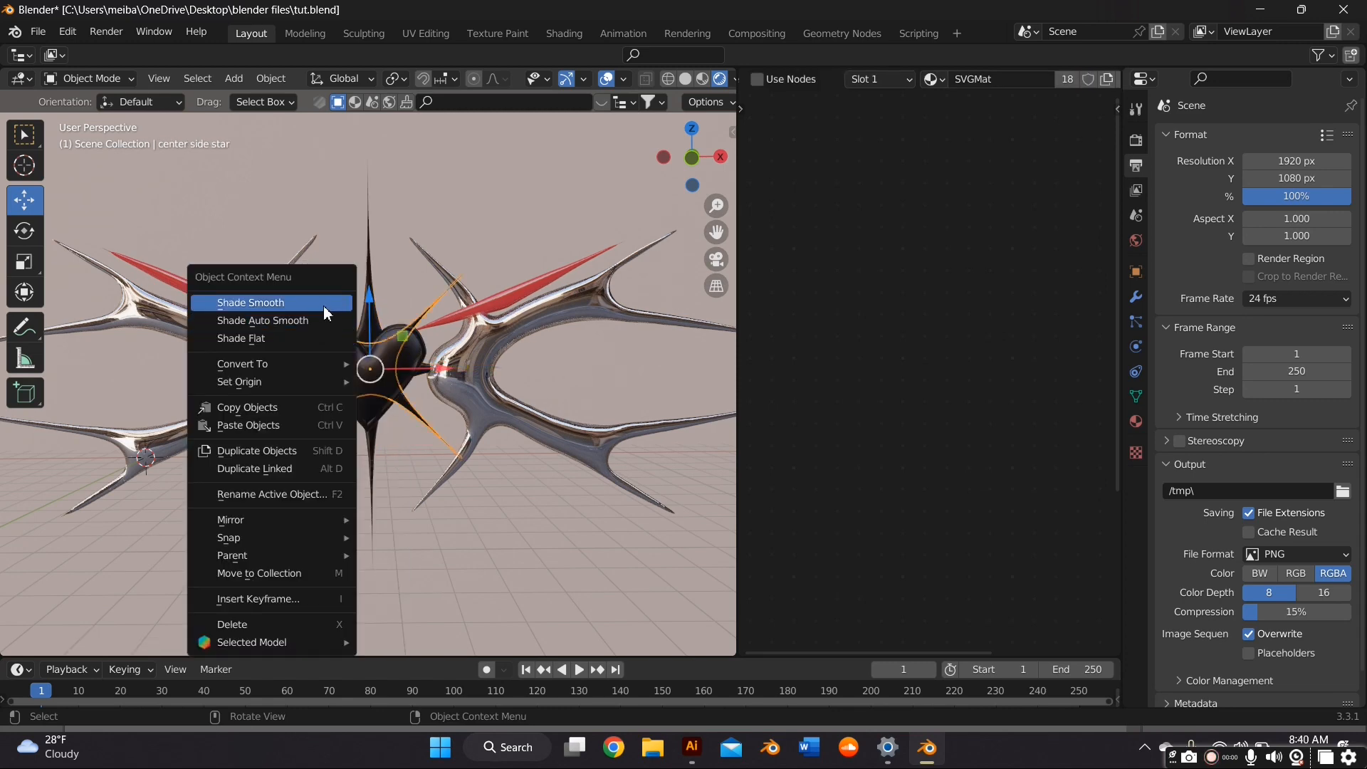
click(326, 319)
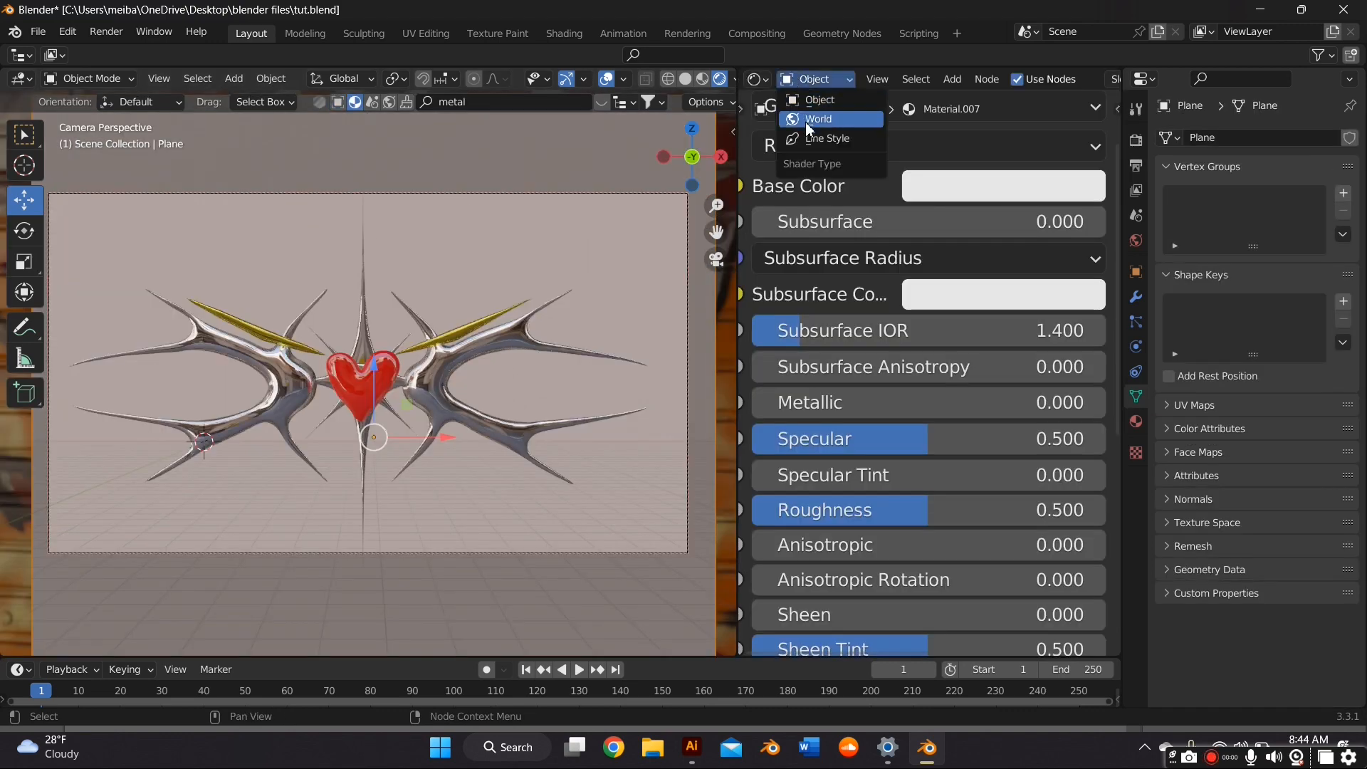
In the World shader, try the misty pines and gym entrance HDRIs on the environment texture
click(819, 119)
middle_drag(843, 203, 885, 195)
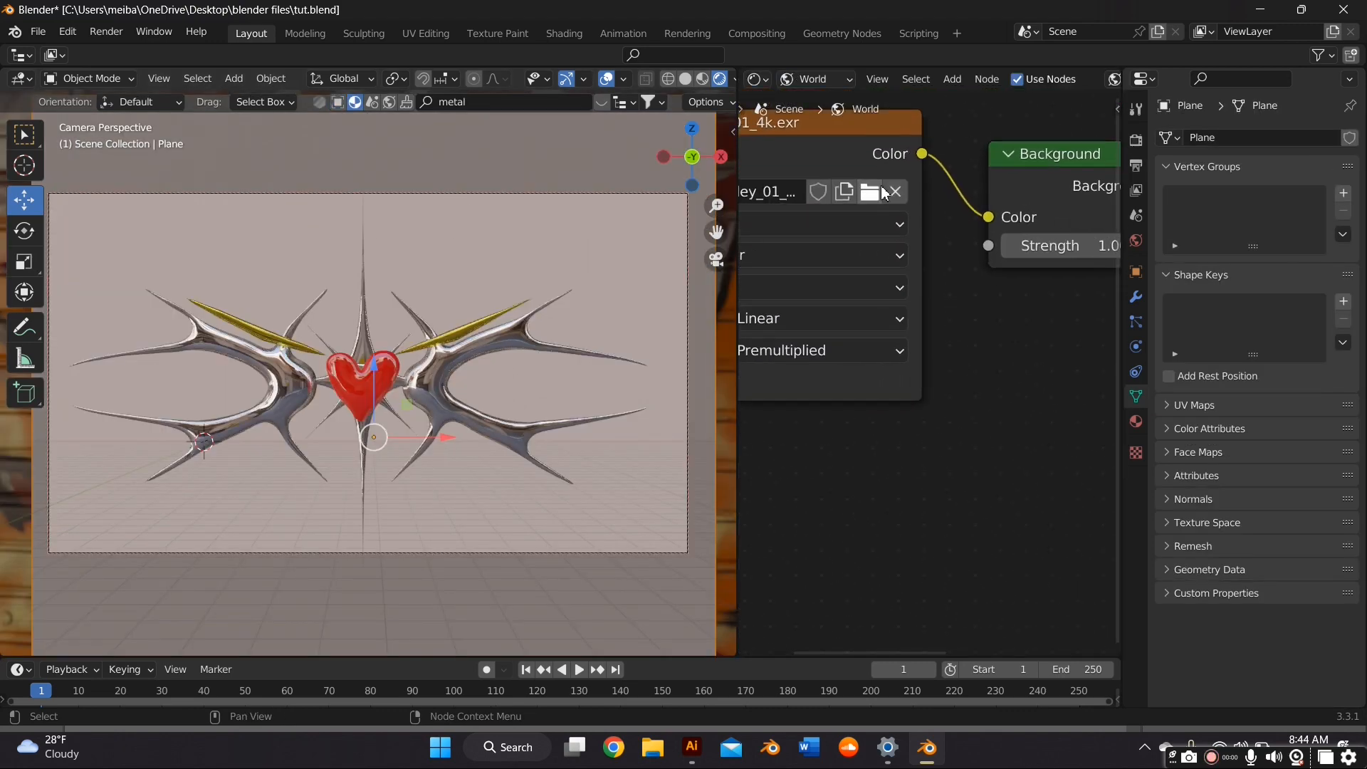
click(871, 193)
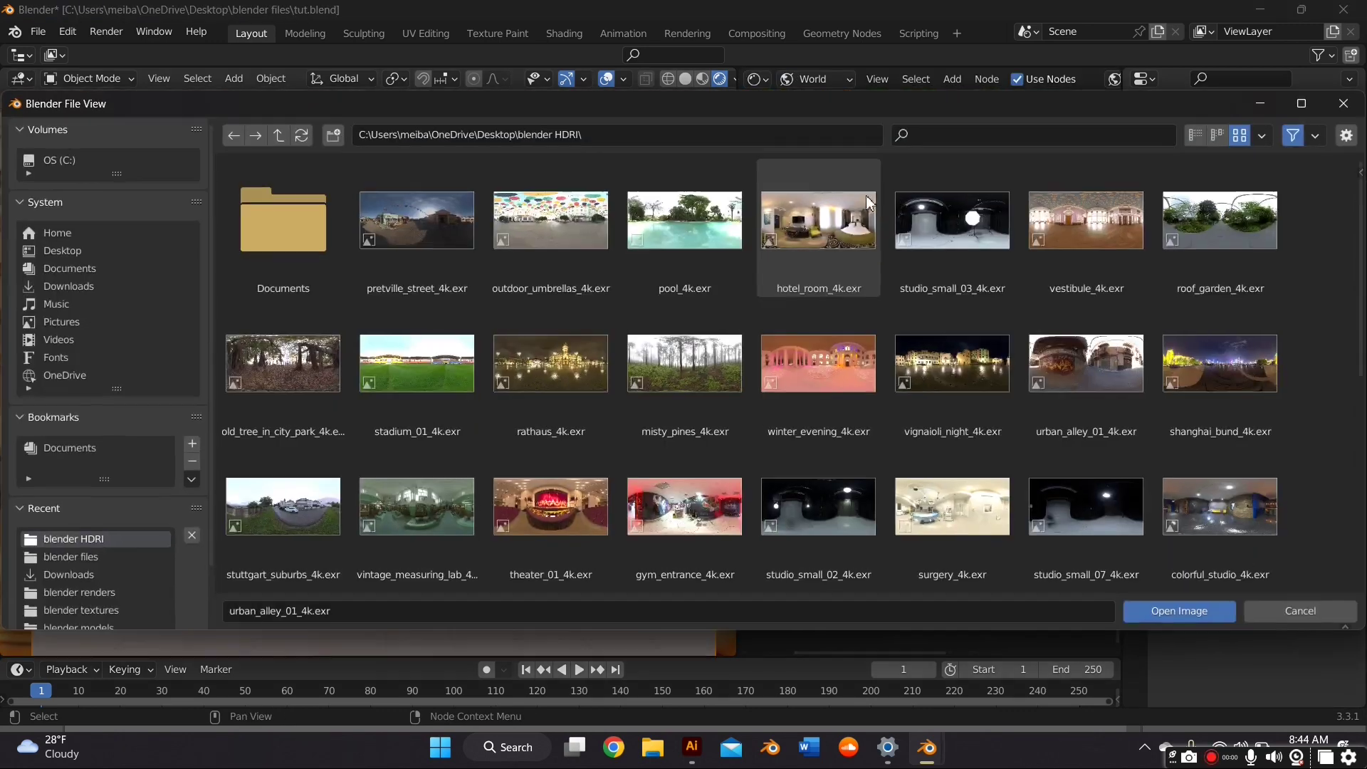
double_click(691, 349)
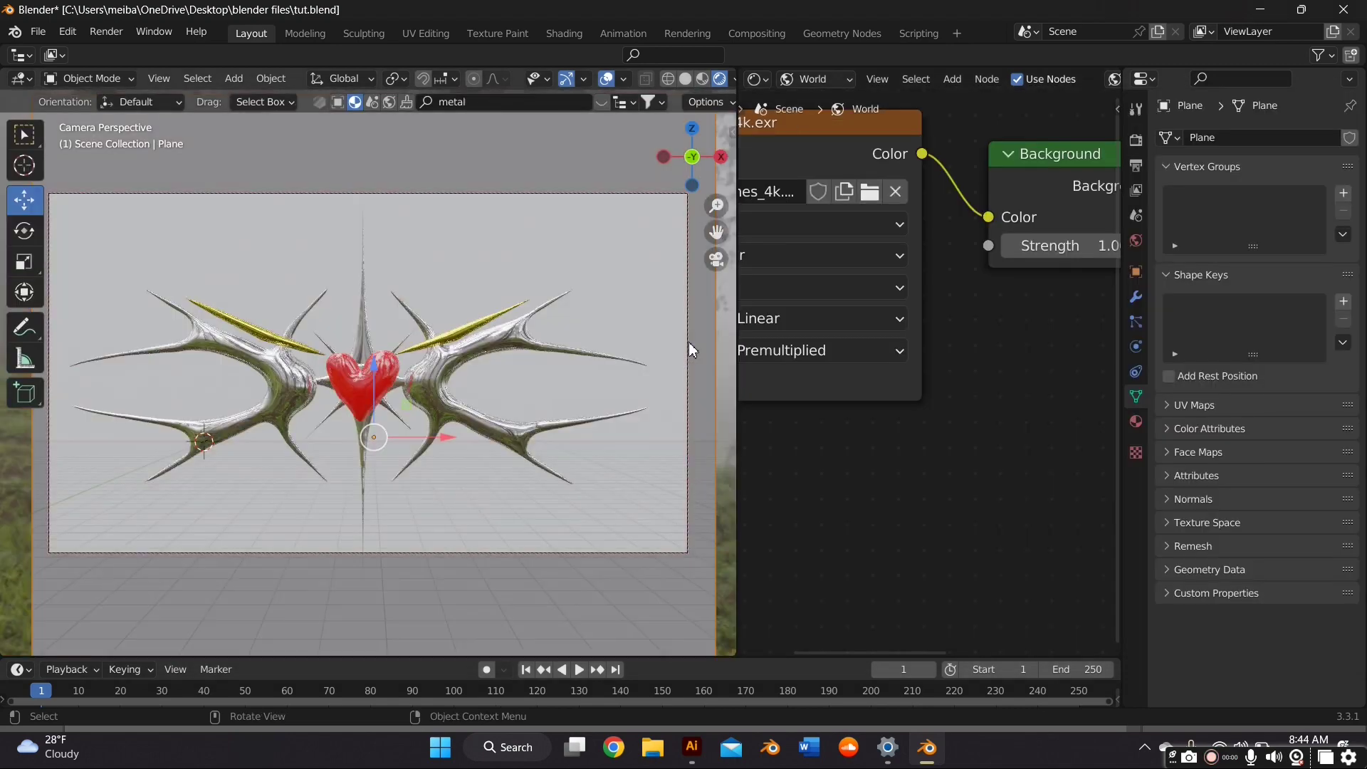
click(870, 192)
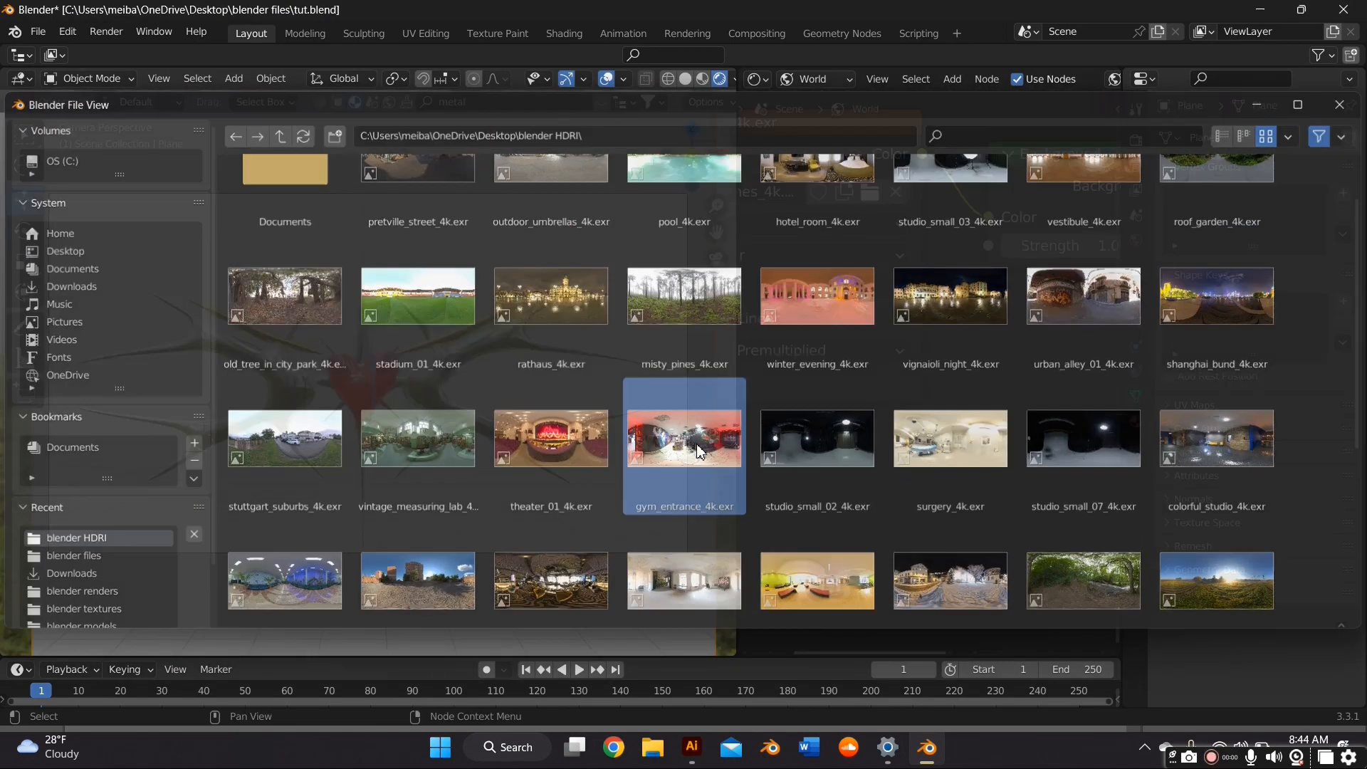
double_click(699, 448)
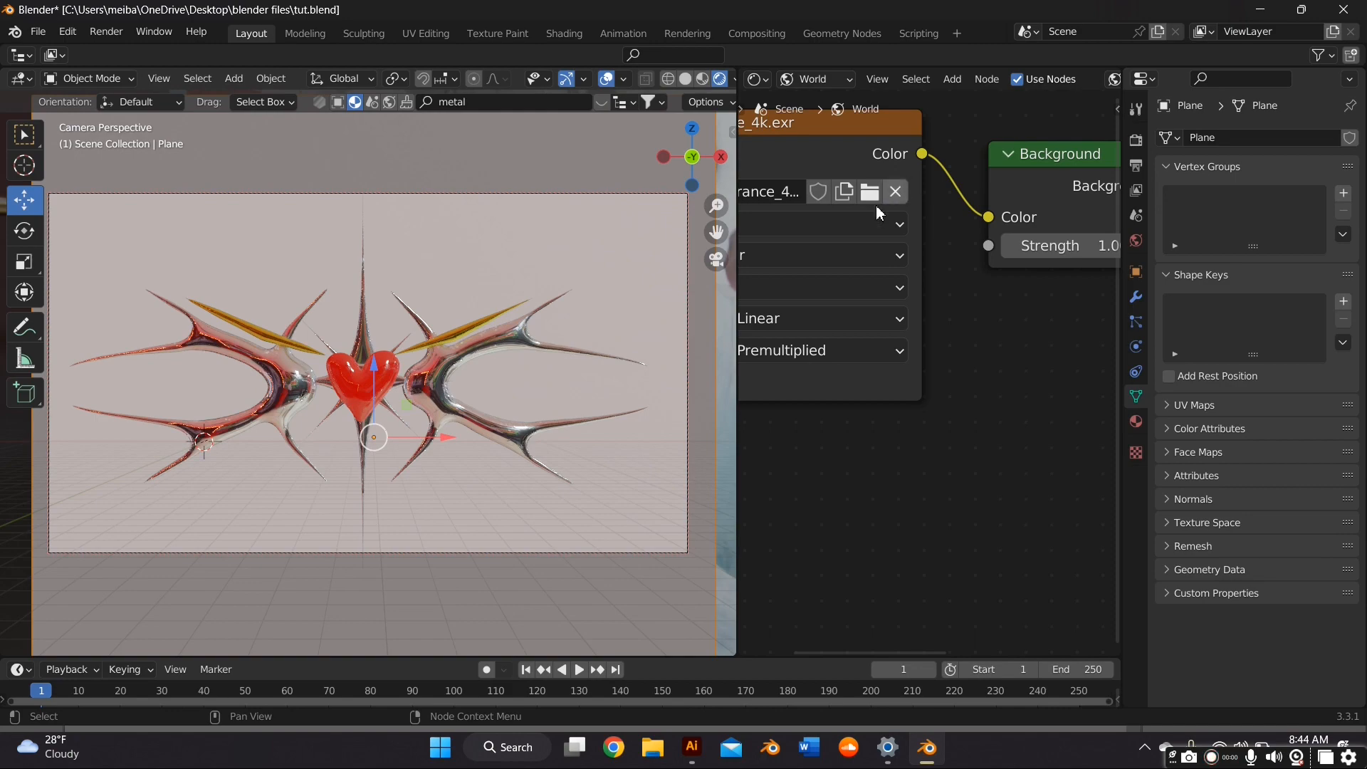
Settle on neon_photostudio_4k.exr and lower the world background strength
click(870, 193)
scroll(748, 406, down, 3)
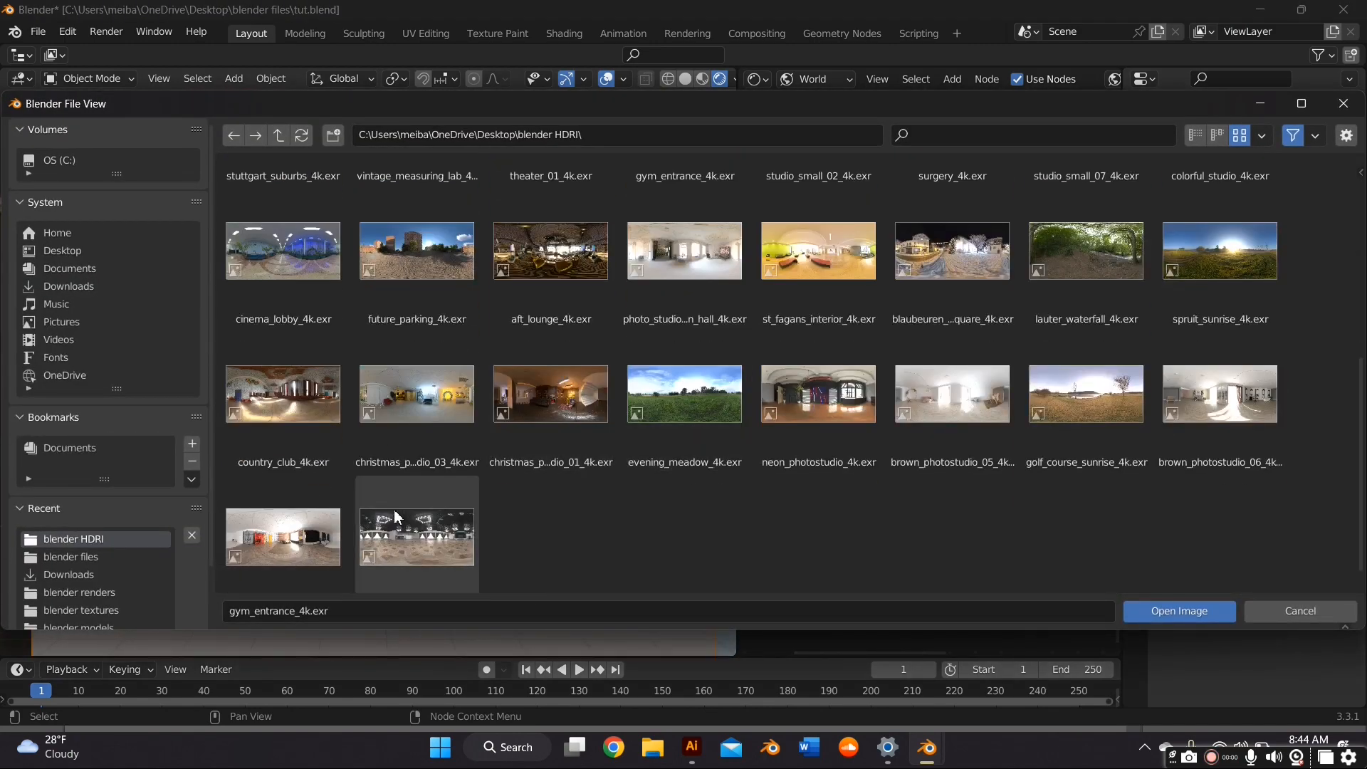
double_click(818, 395)
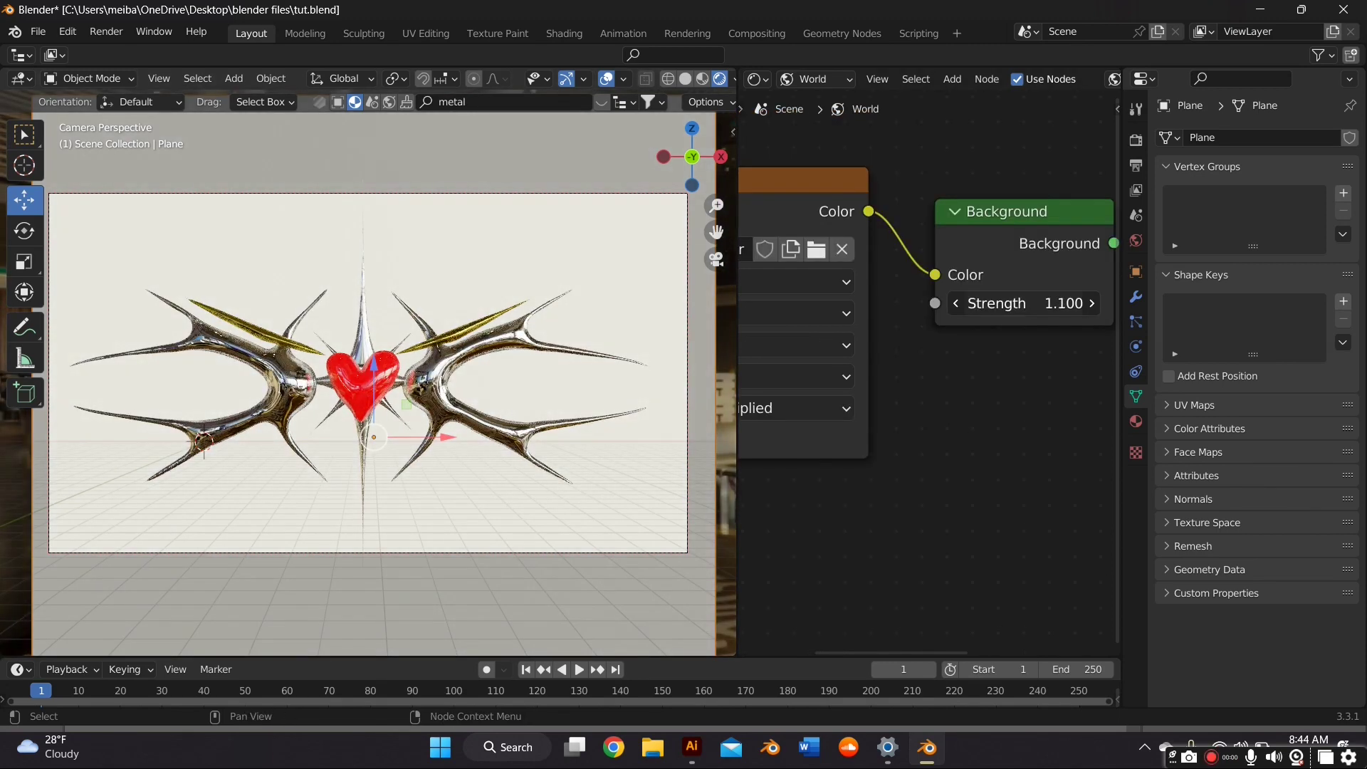
drag(1063, 302, 1058, 303)
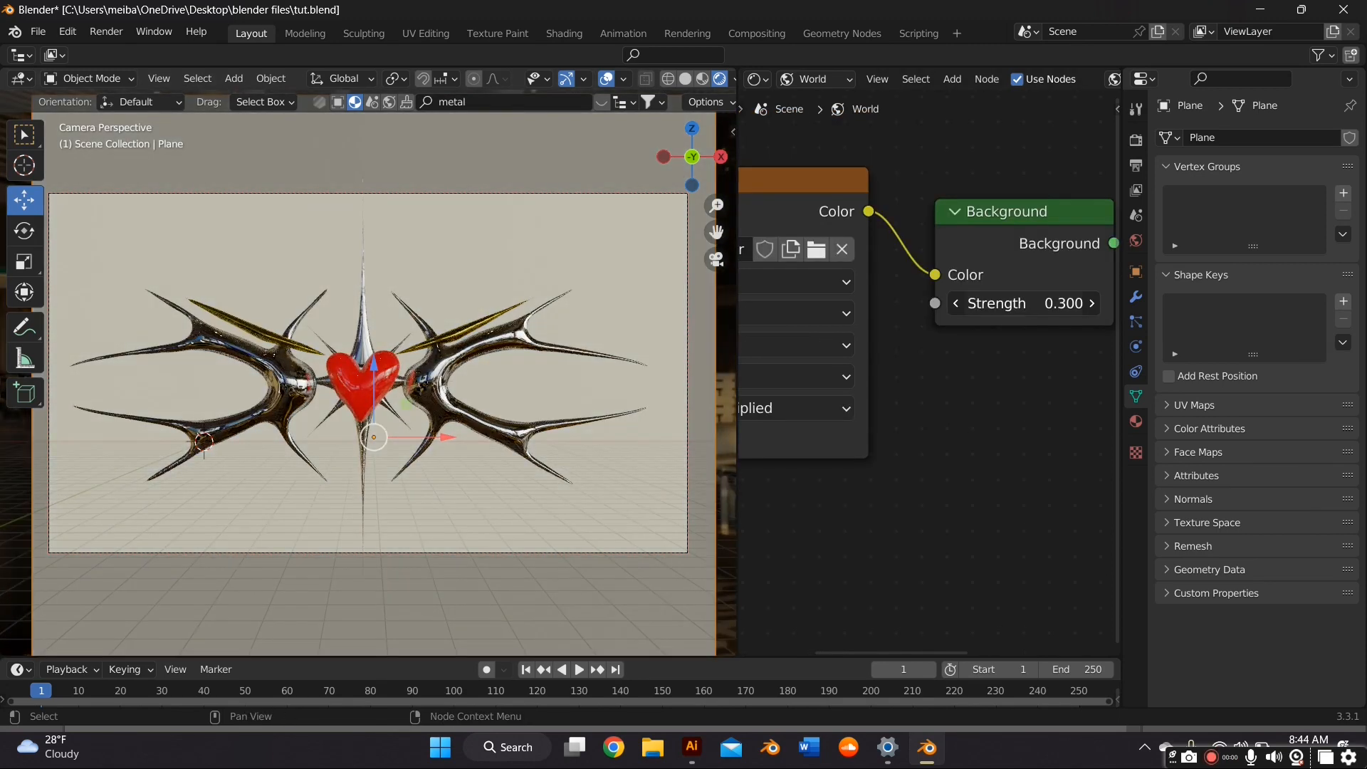
Reset the world background strength to 1.000 and widen the 3D view
double_click(1025, 304)
text(1)
key(Return)
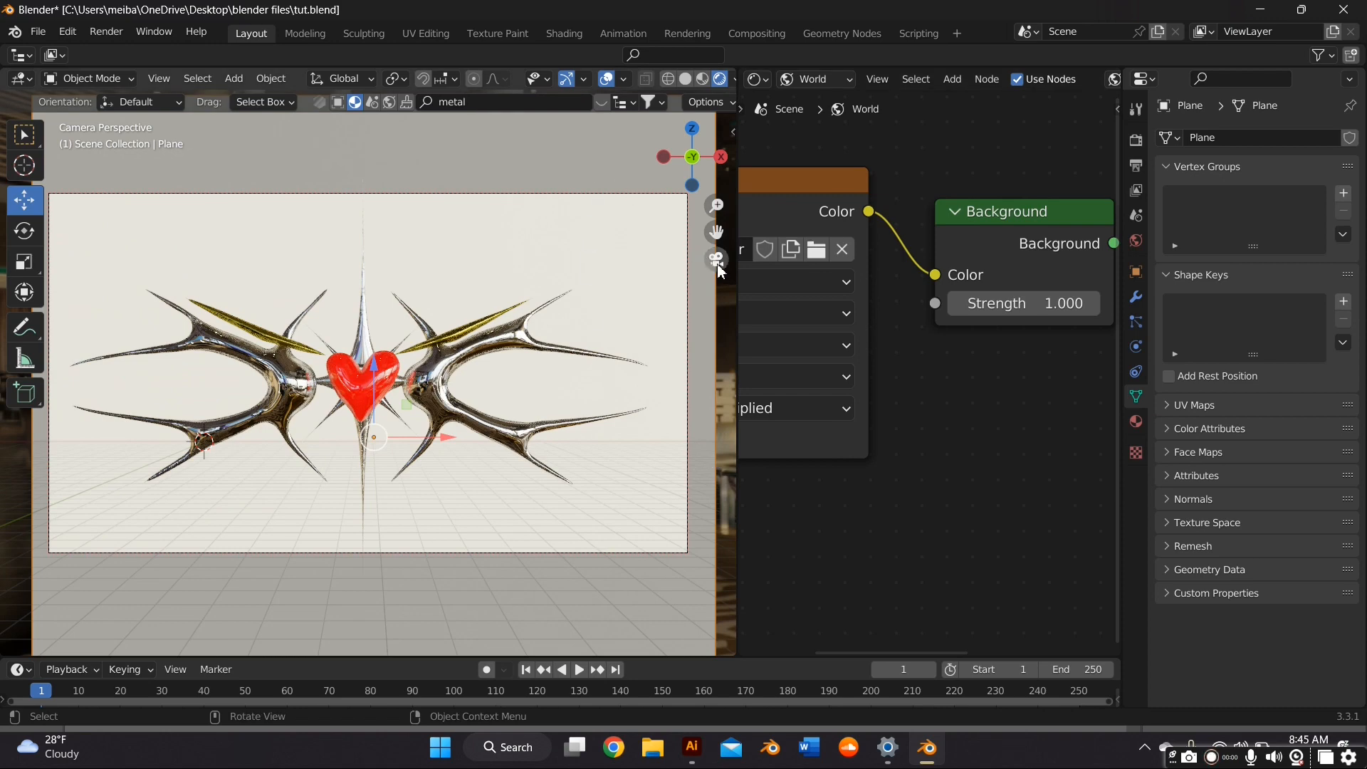
drag(737, 158, 812, 158)
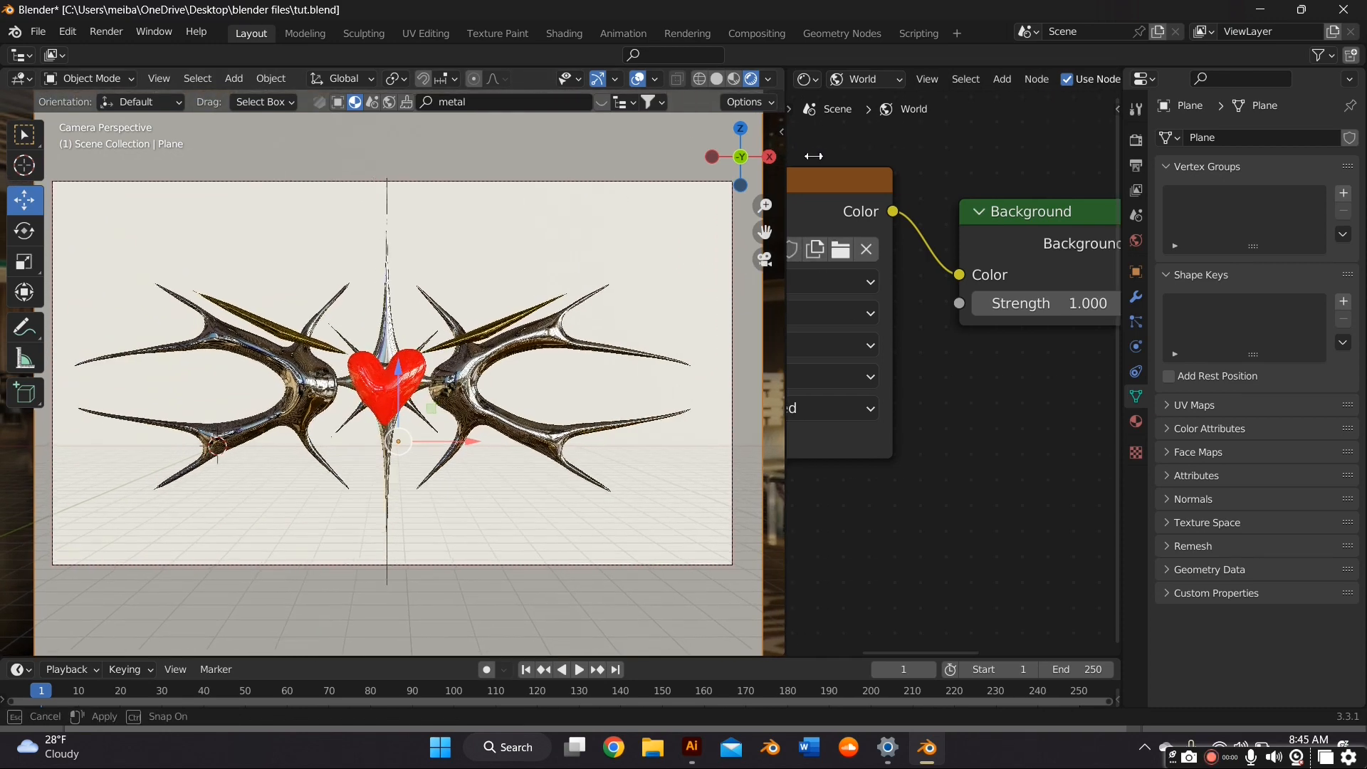
middle_drag(919, 236, 944, 221)
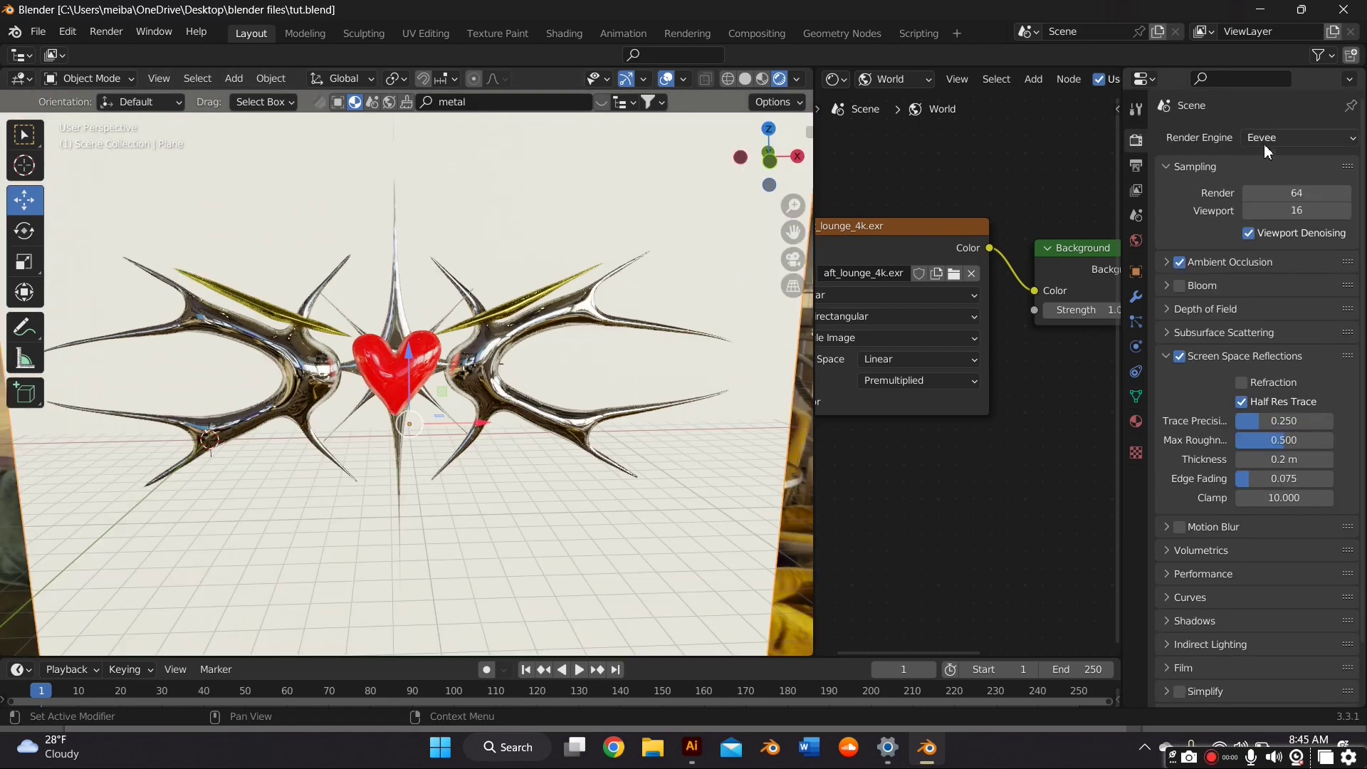
Switch the render engine from Eevee to Cycles
click(1298, 138)
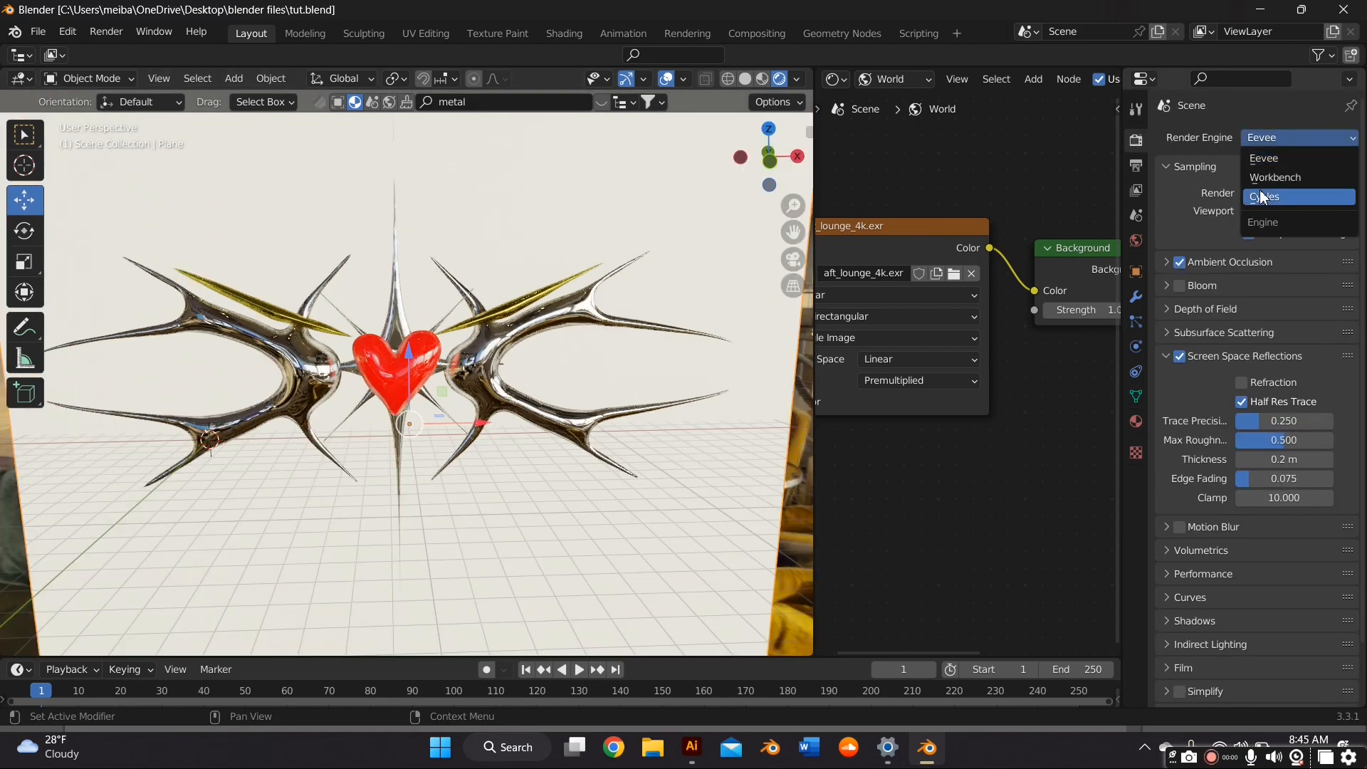
click(1282, 198)
middle_drag(623, 275, 618, 234)
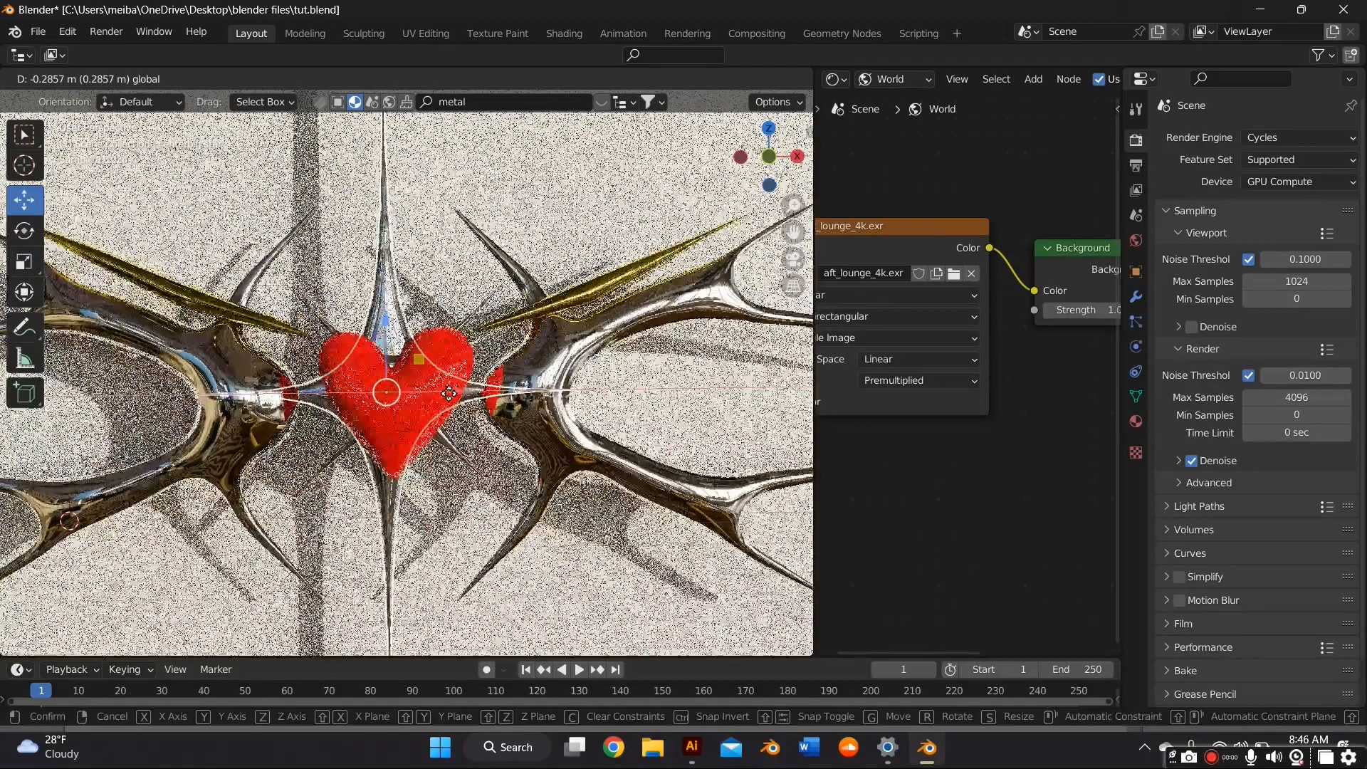
Scale the large centre star slightly, switch to solid shading and enter camera view
click(449, 395)
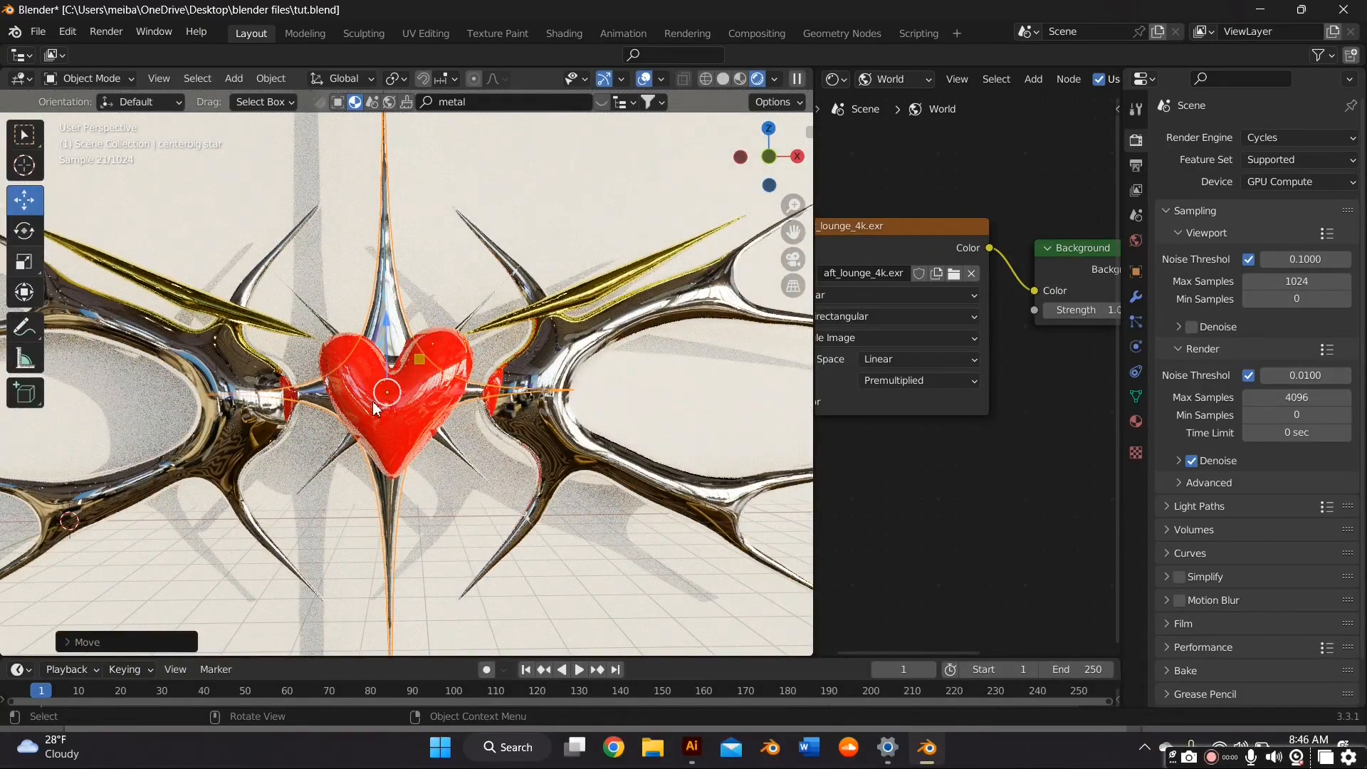
key(s)
drag(447, 397, 477, 414)
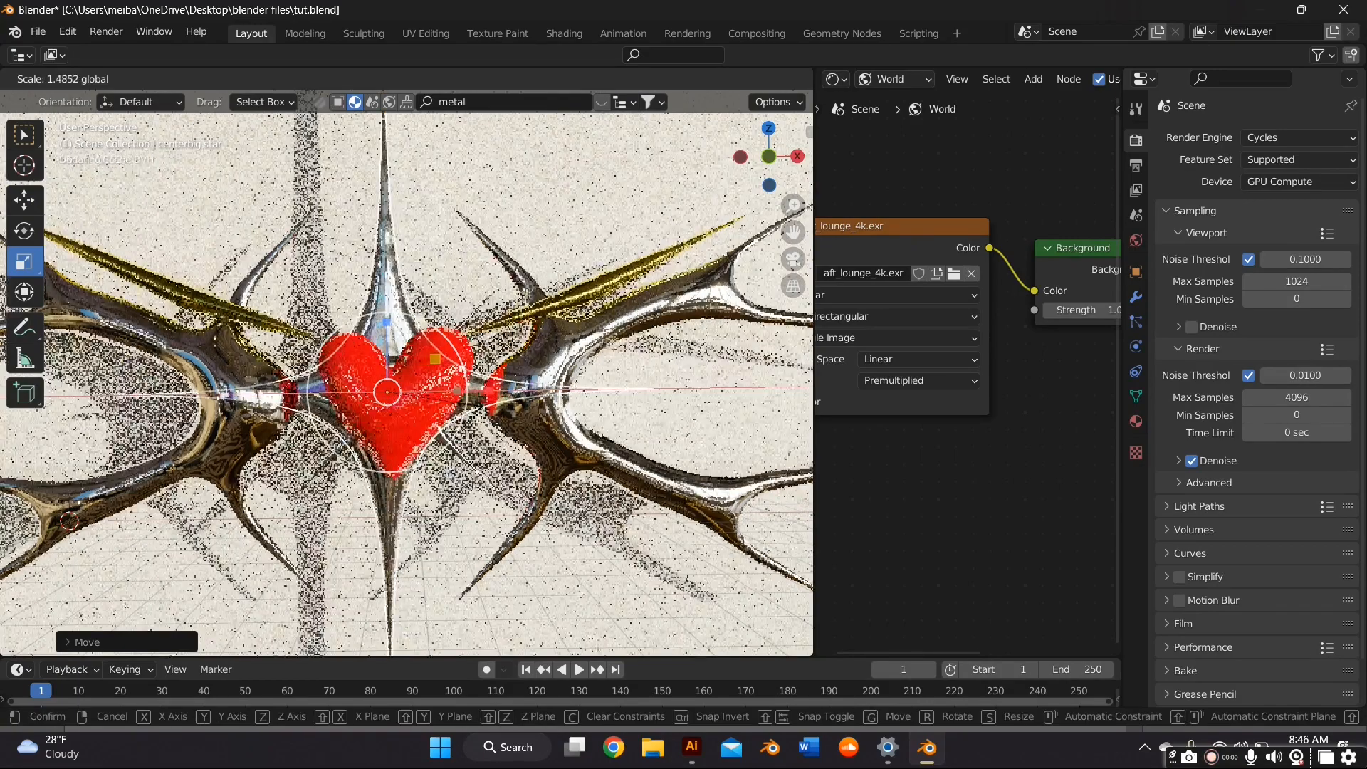
scroll(476, 413, down, 3)
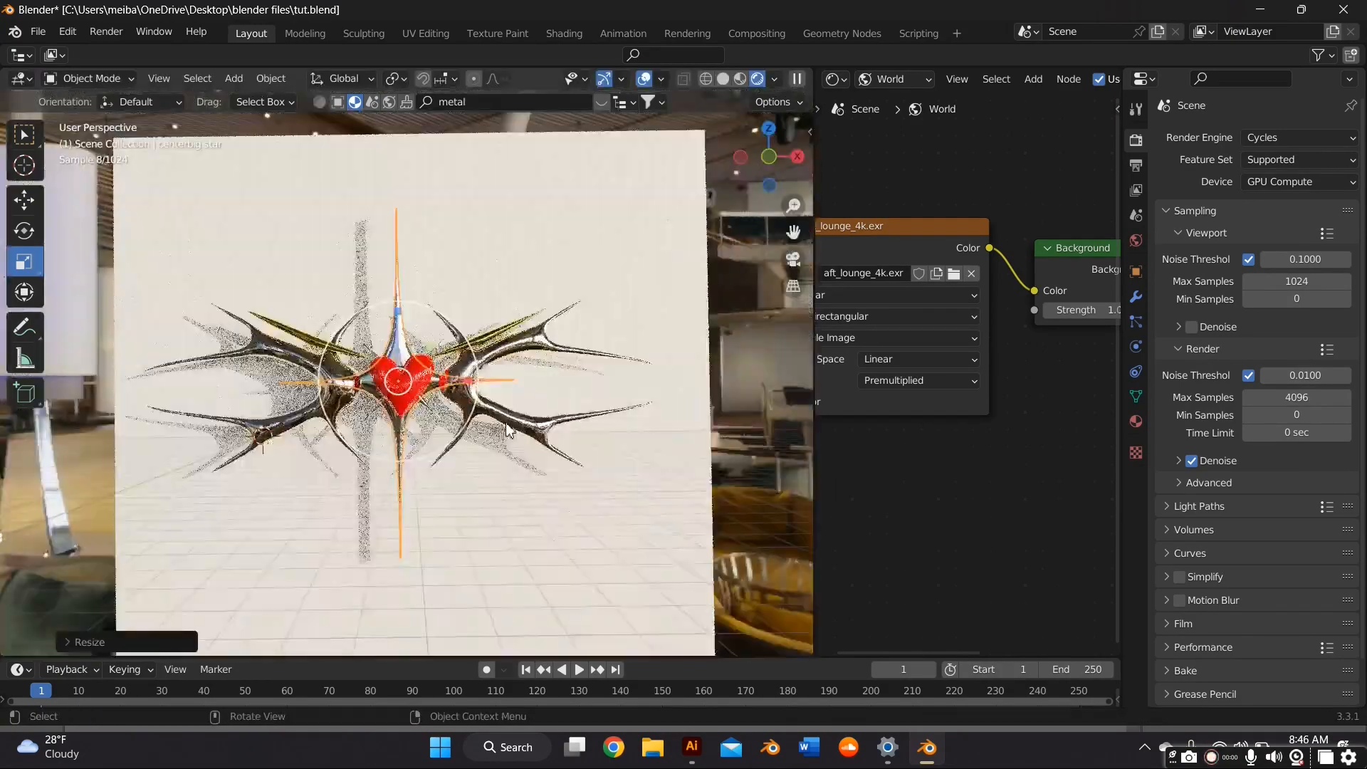
scroll(492, 421, up, 1)
scroll(507, 427, up, 1)
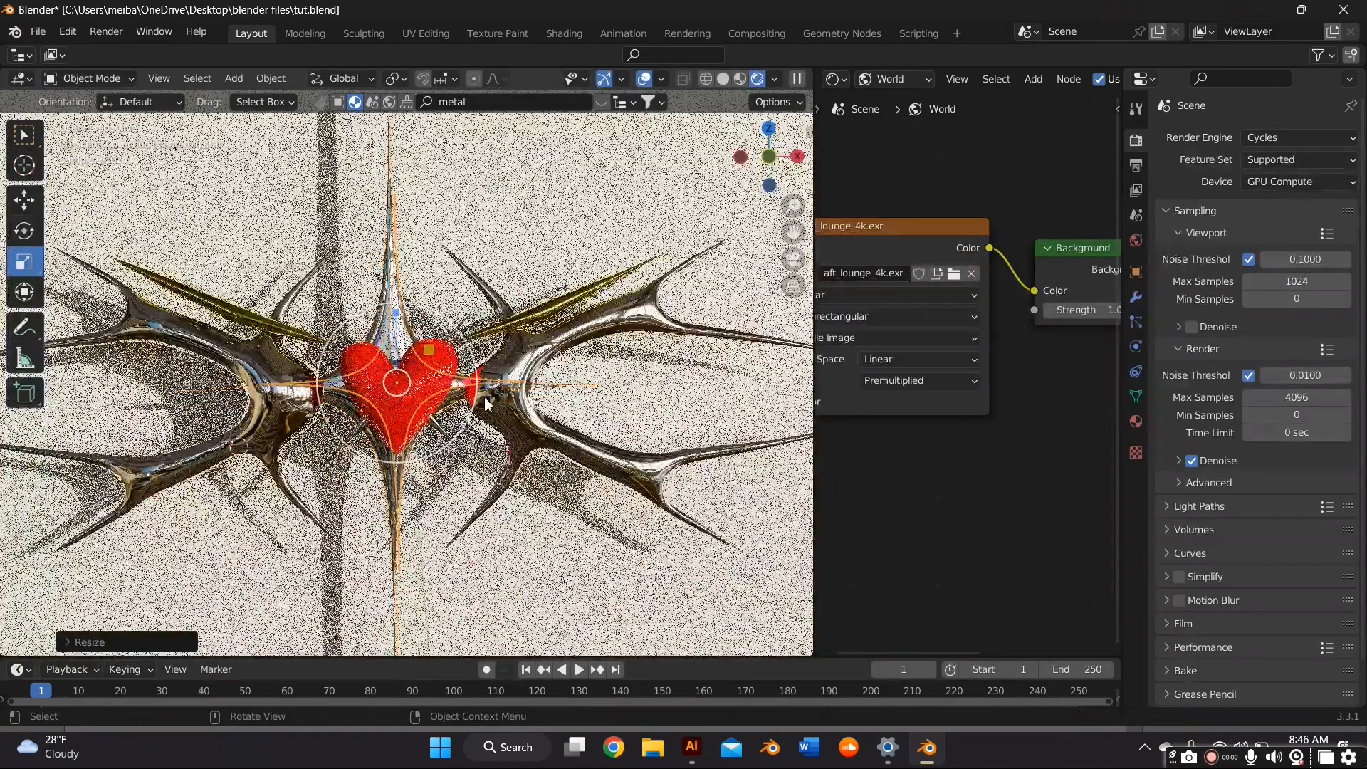
scroll(486, 403, down, 2)
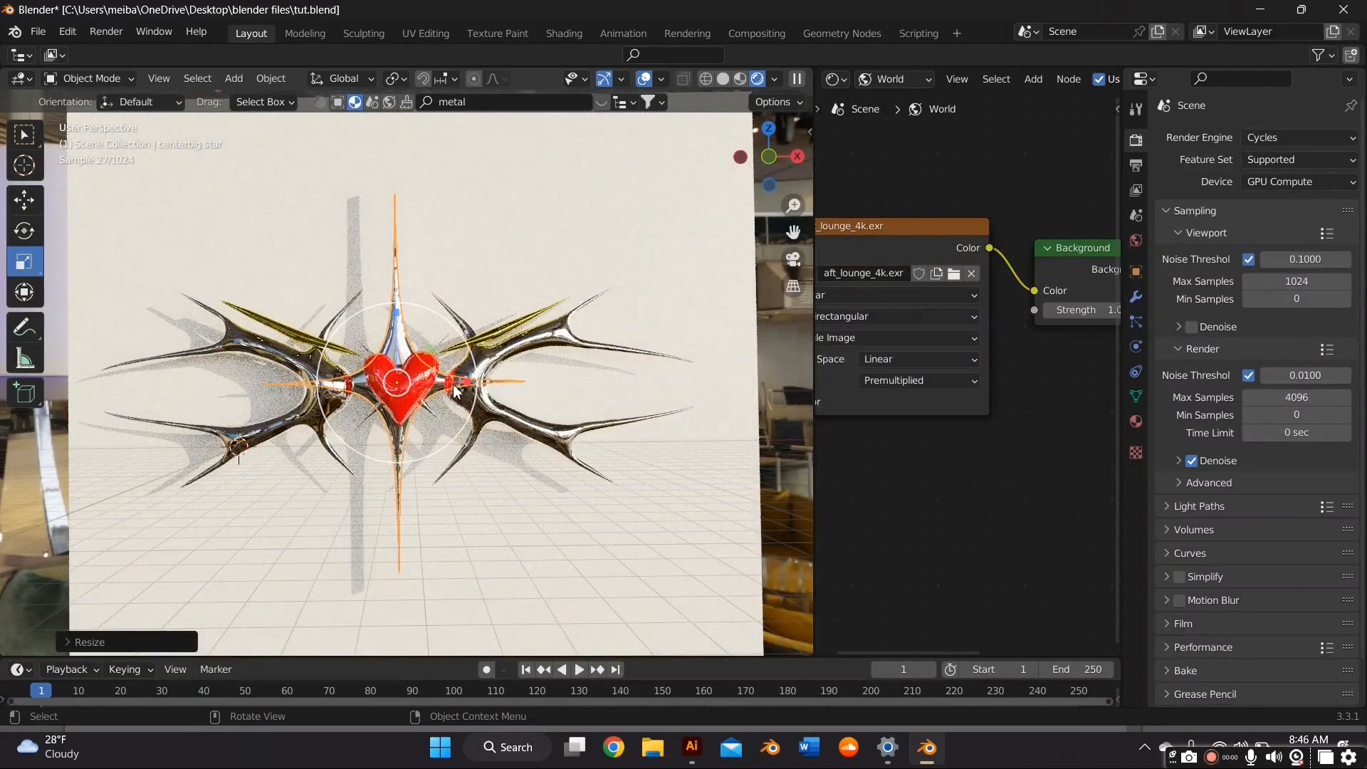
middle_drag(454, 393, 475, 423)
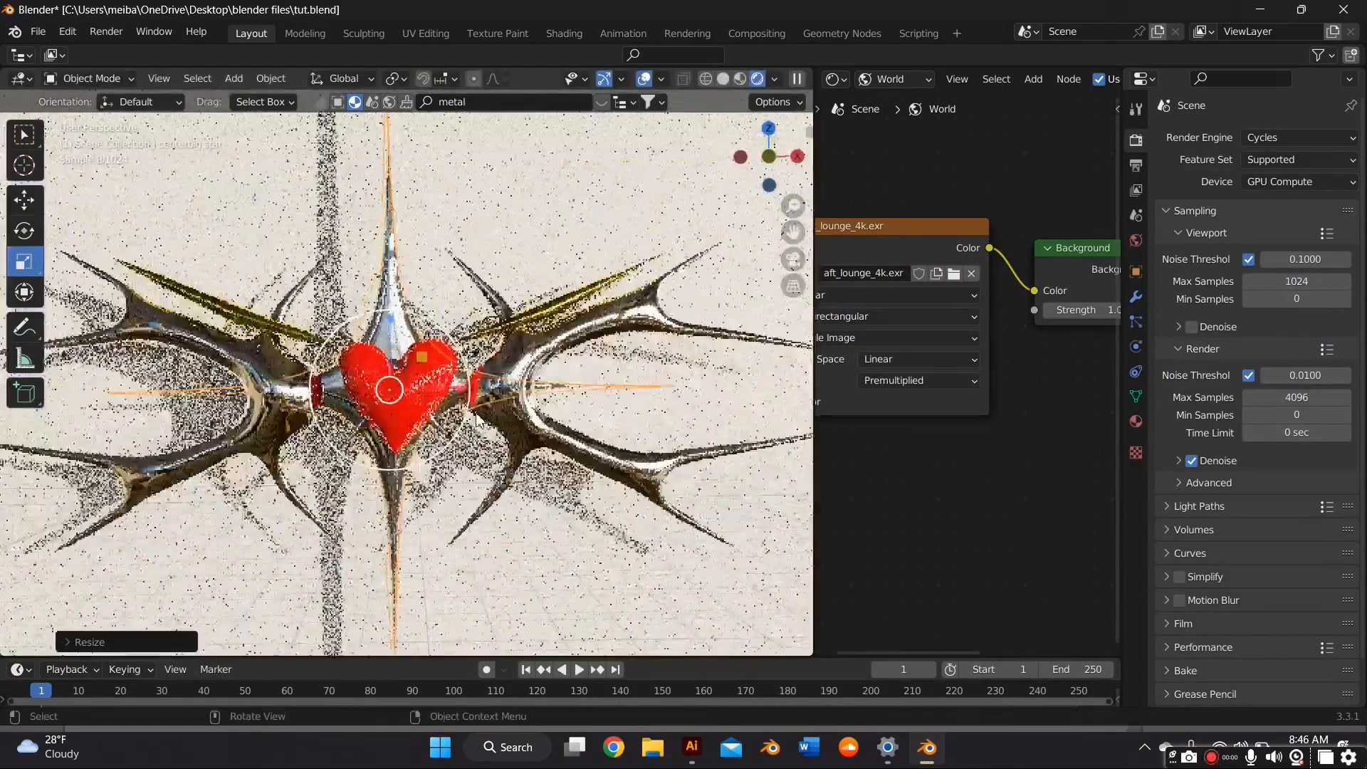
scroll(476, 421, up, 2)
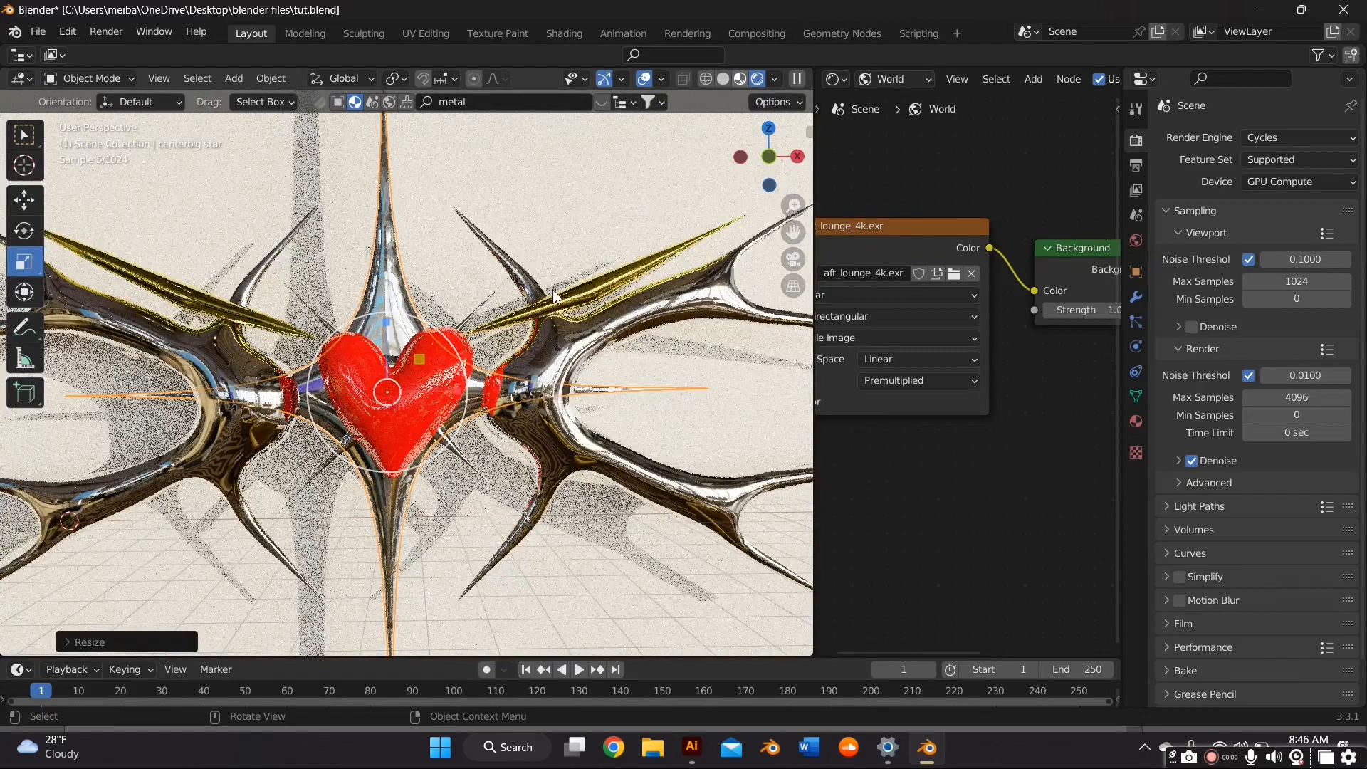
scroll(556, 297, down, 3)
scroll(556, 298, down, 2)
key(z)
scroll(481, 407, up, 2)
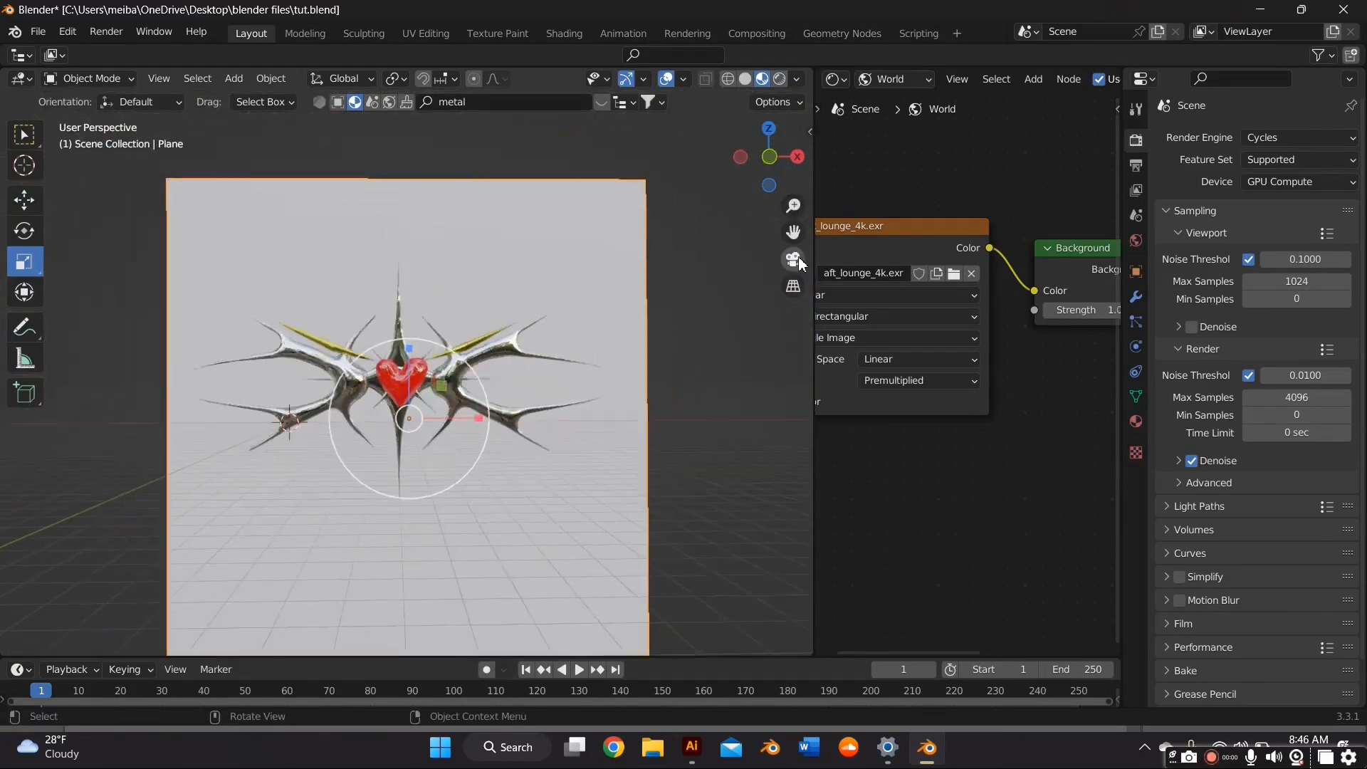
click(795, 262)
Shrink the big central star to about 0.67 so the logo fits the camera frame
click(525, 385)
key(s)
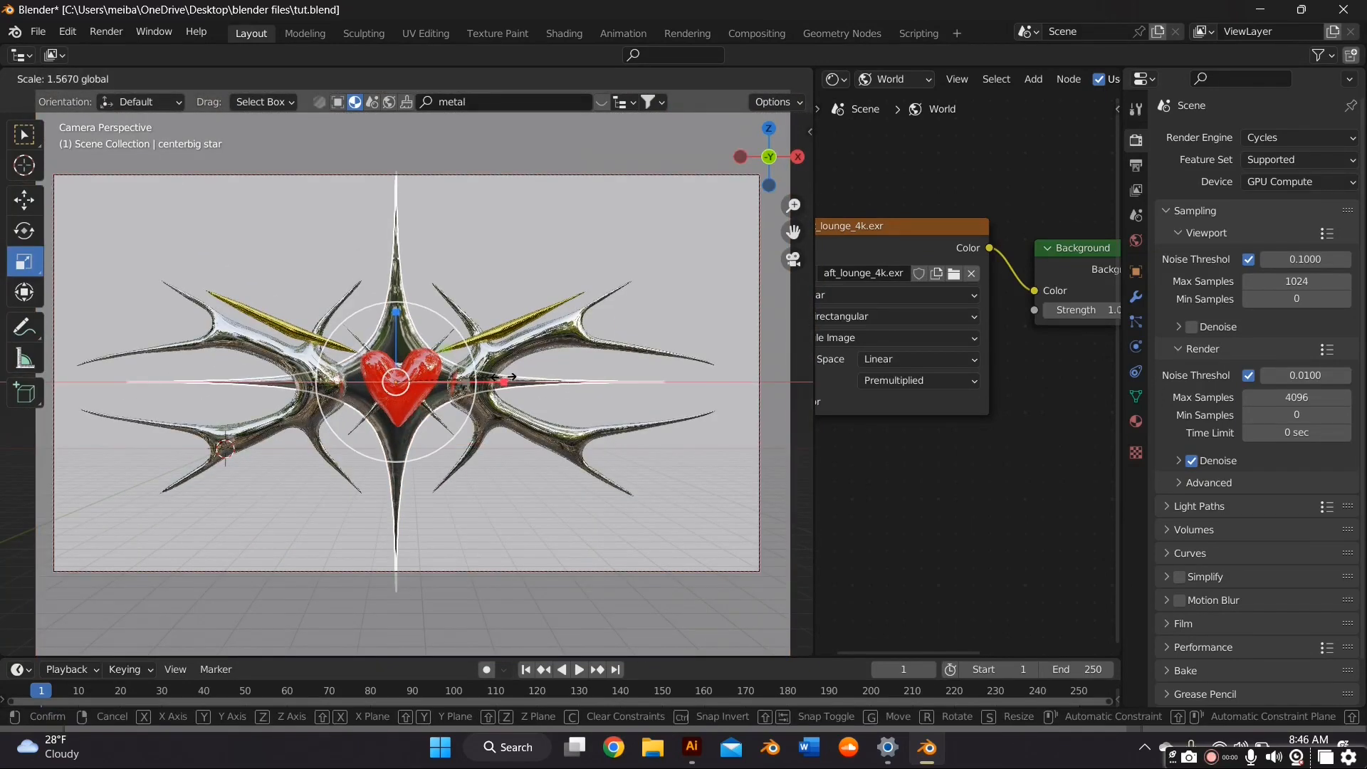
key(Escape)
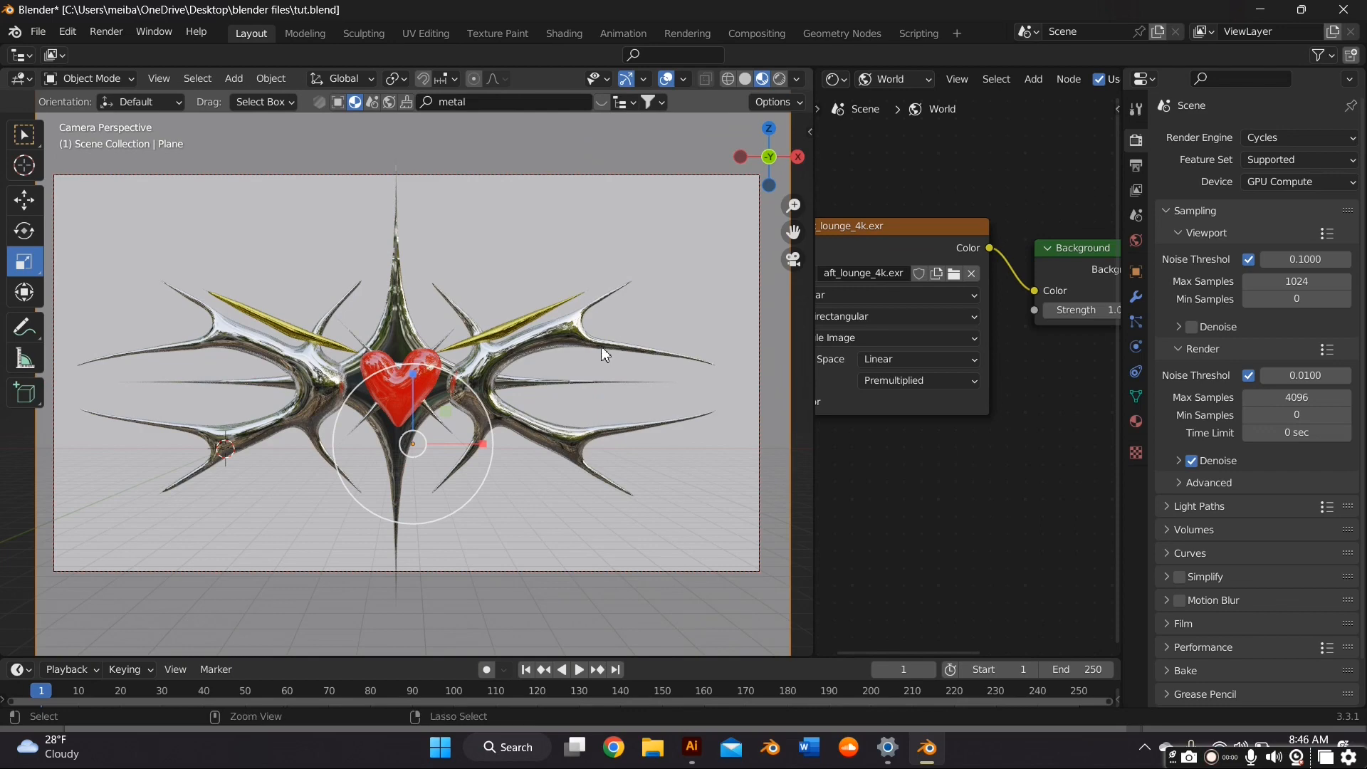
click(601, 346)
key(s)
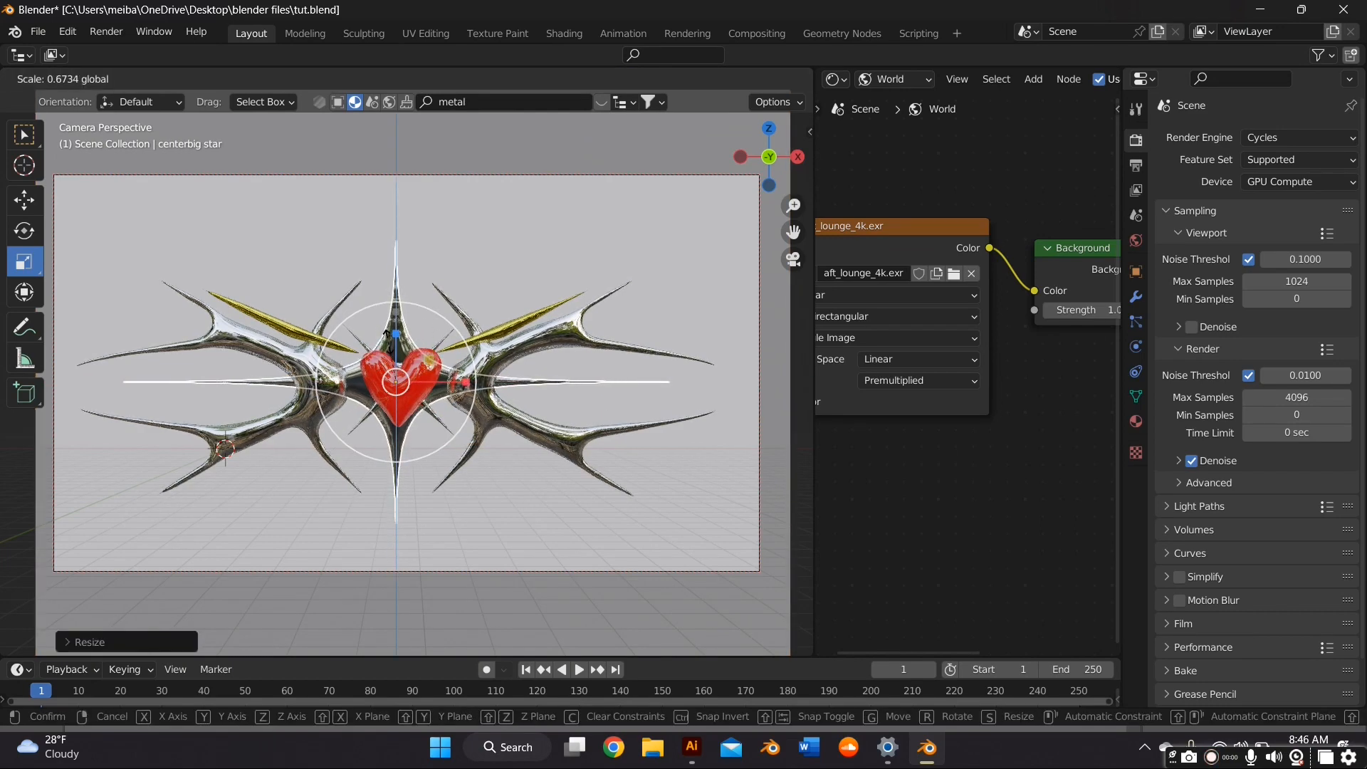
click(413, 342)
click(553, 234)
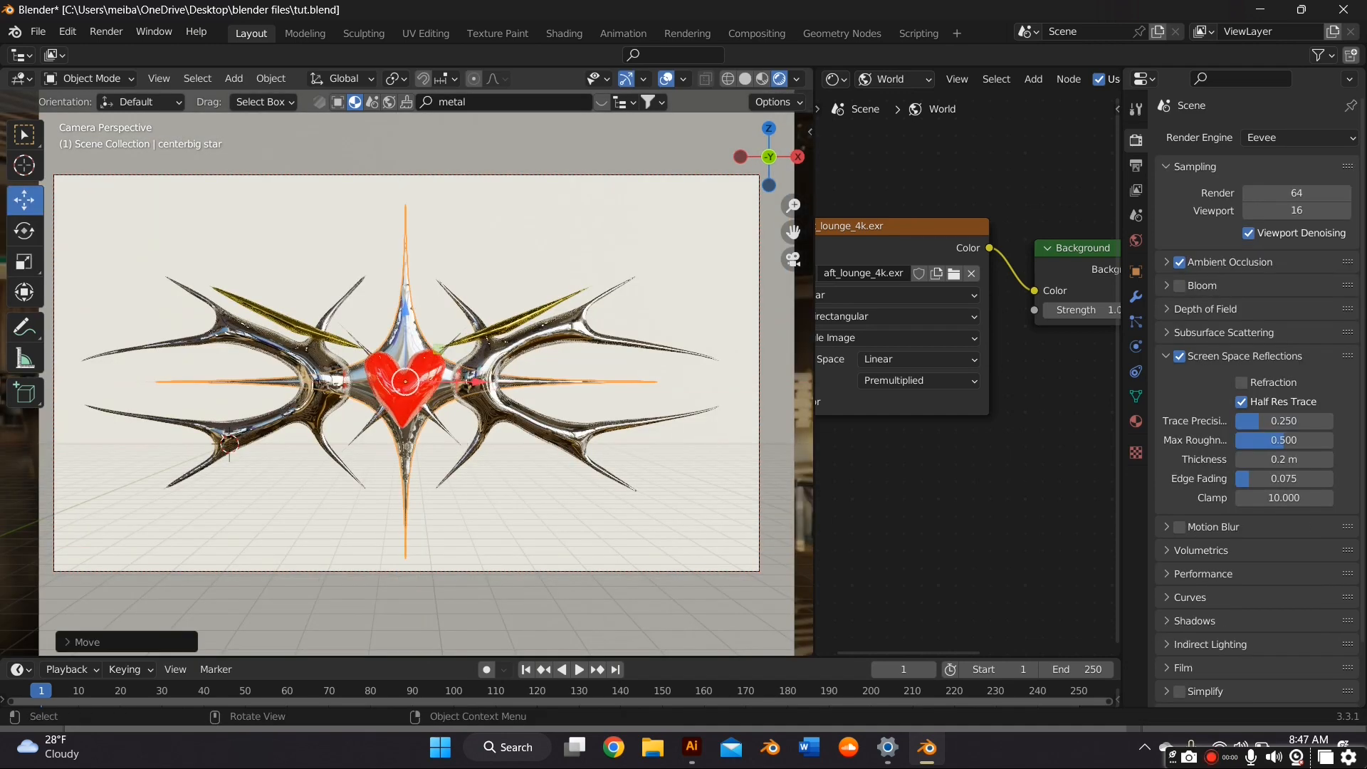
click(699, 419)
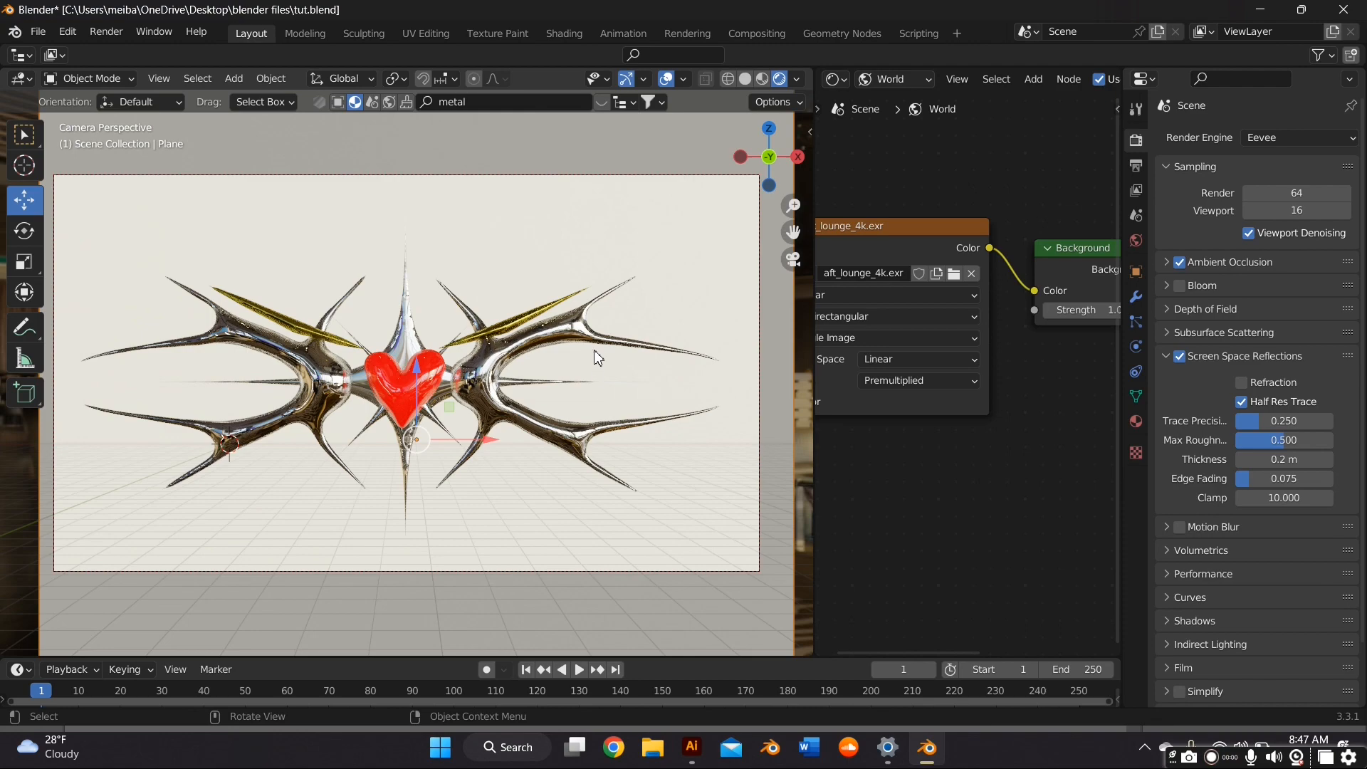
click(416, 334)
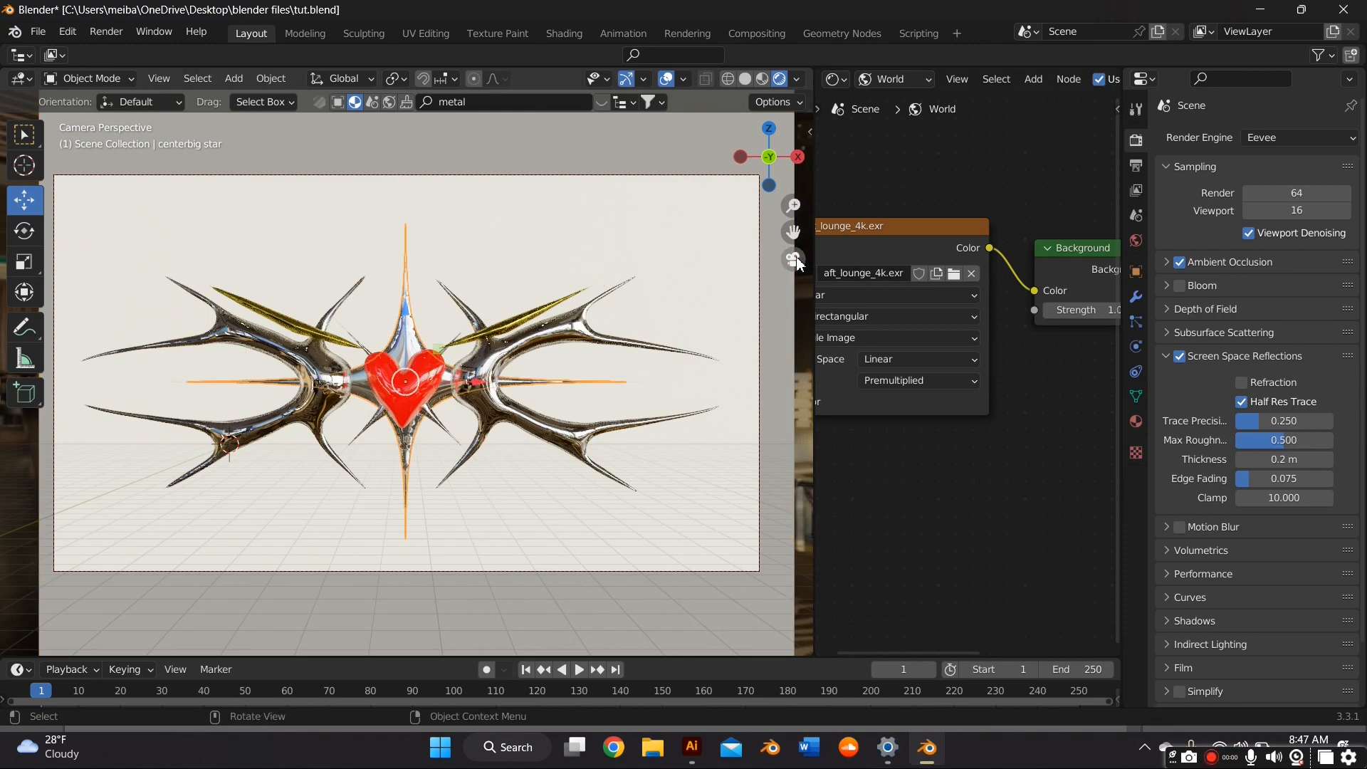
scroll(794, 260, up, 4)
In Sculpt Mode, inflate the thin spikes beside and above the heart, then smooth them
click(744, 79)
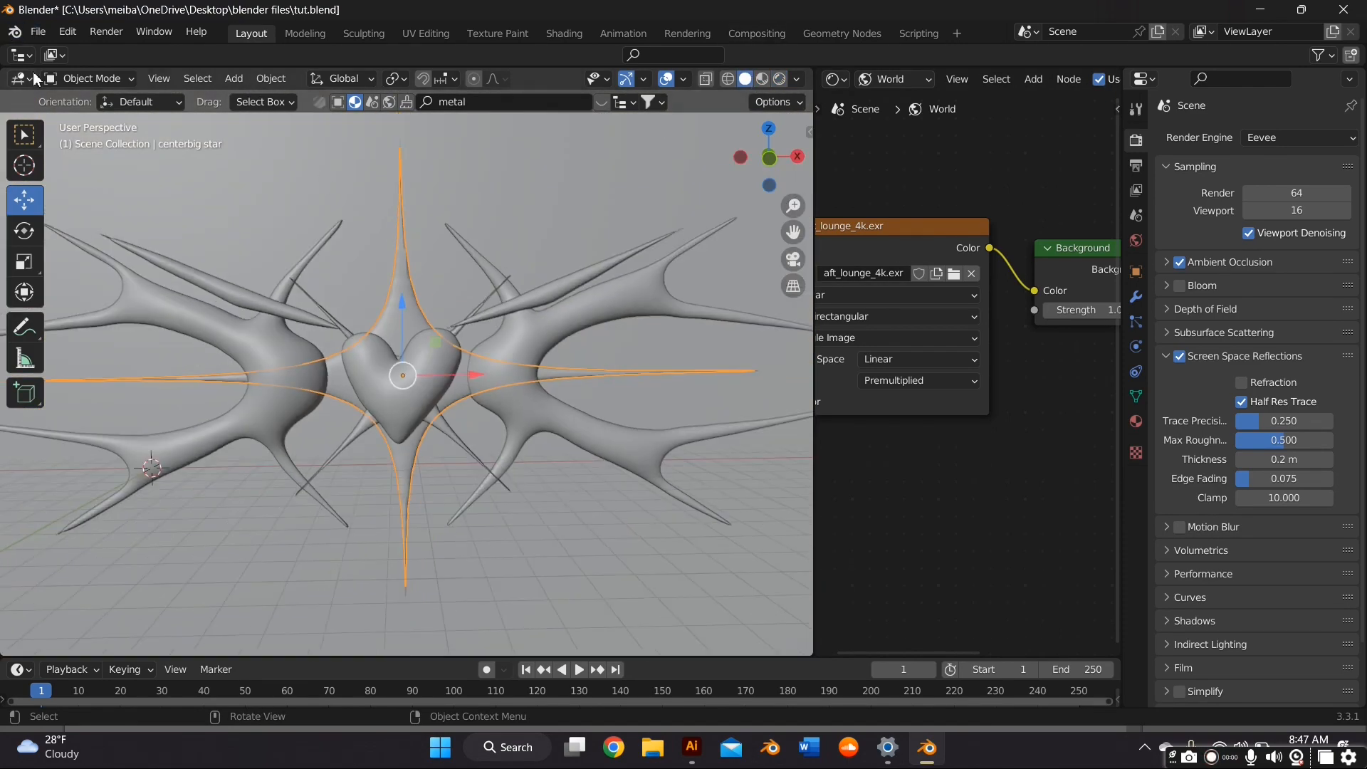
click(91, 79)
click(23, 316)
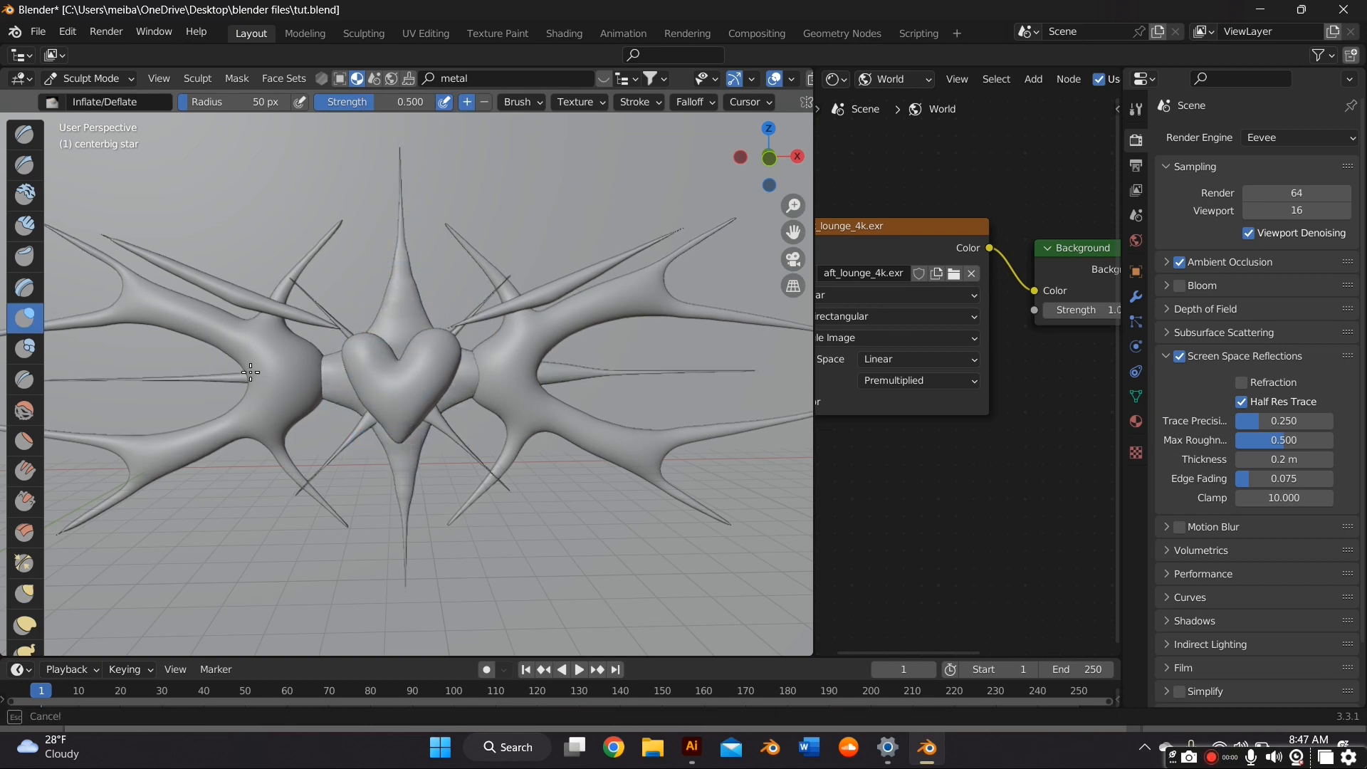
drag(471, 353, 684, 375)
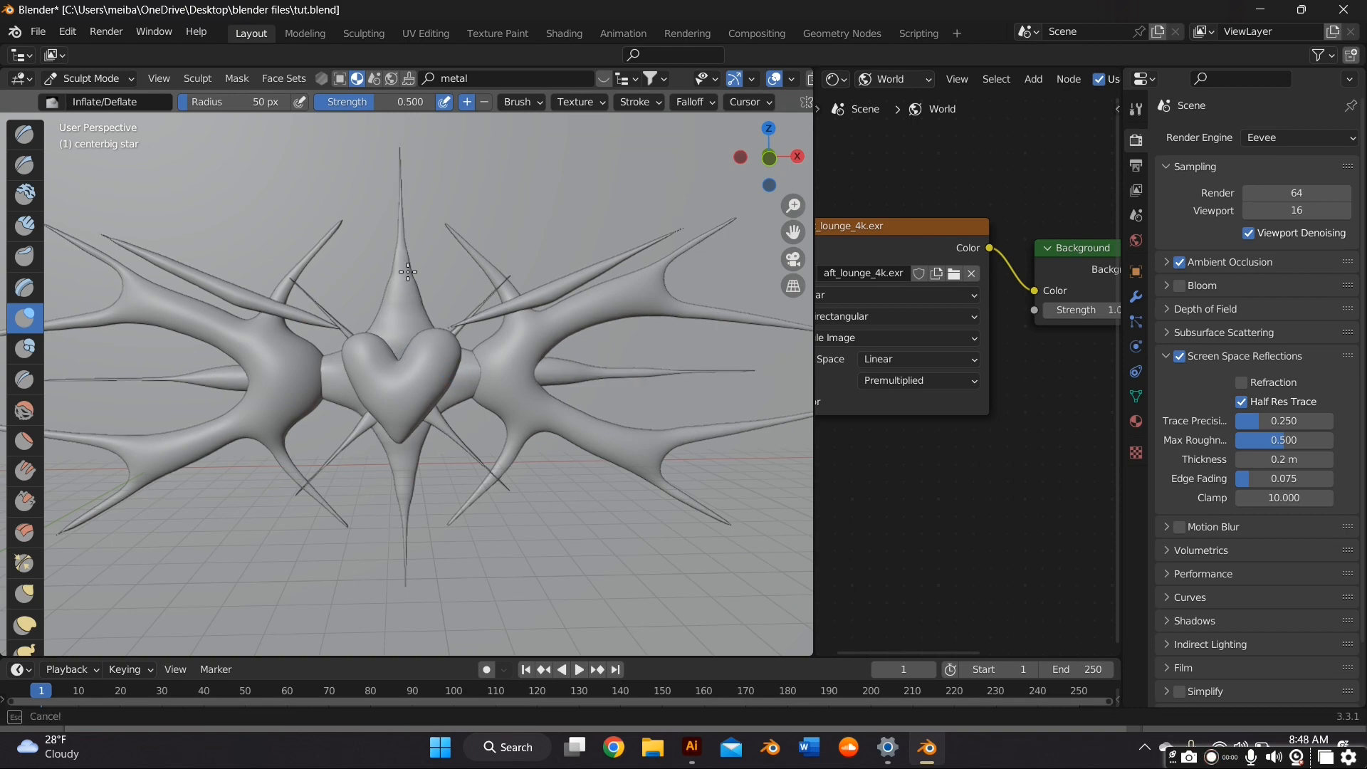
drag(411, 235, 417, 492)
scroll(360, 485, down, 2)
shift+drag(213, 376, 260, 374)
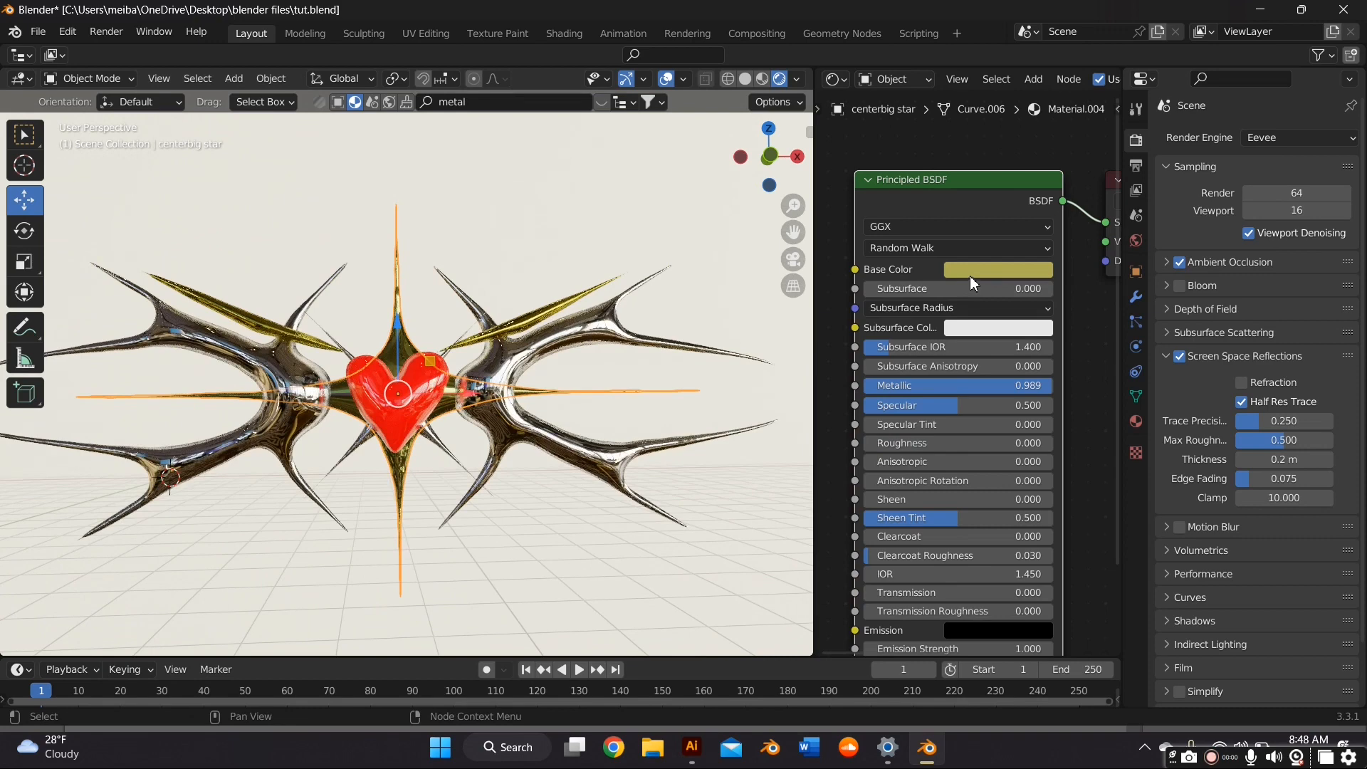
Brighten the central star's gold base colour value to about 1.0
click(970, 276)
drag(1093, 328, 1092, 289)
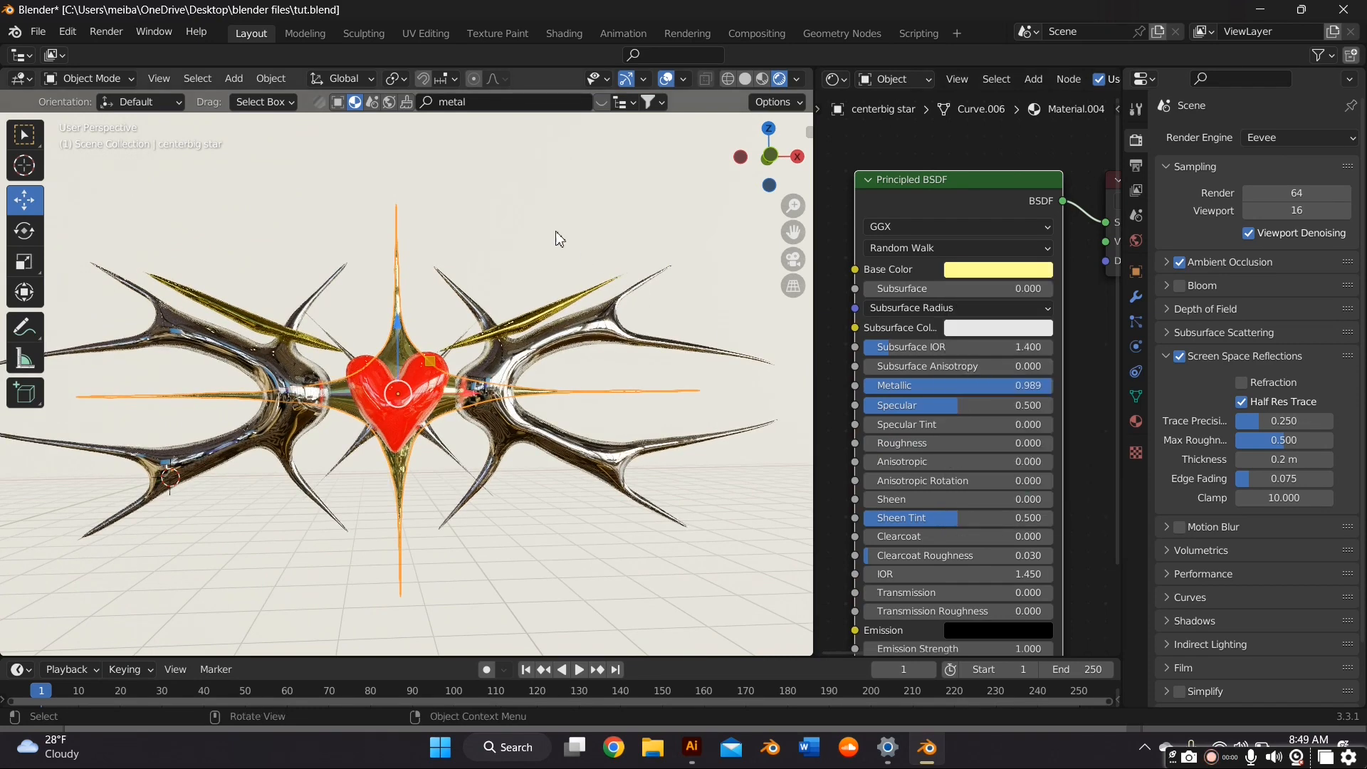
click(555, 240)
mouse_move(491, 214)
middle_down()
mouse_move(538, 386)
mouse_move(476, 358)
middle_up()
scroll(538, 386, up, 5)
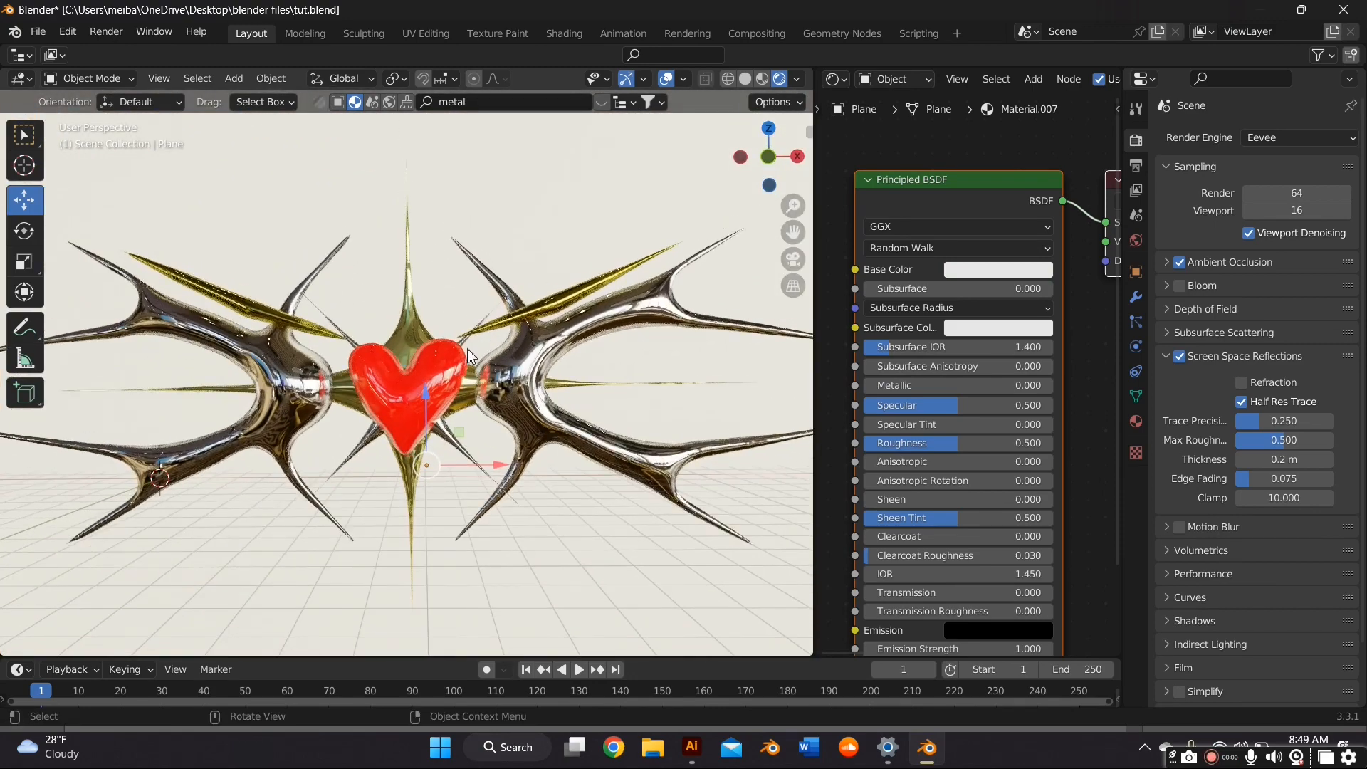
Enlarge the thin centre side star behind the heart to about 1.5
click(464, 348)
click(469, 342)
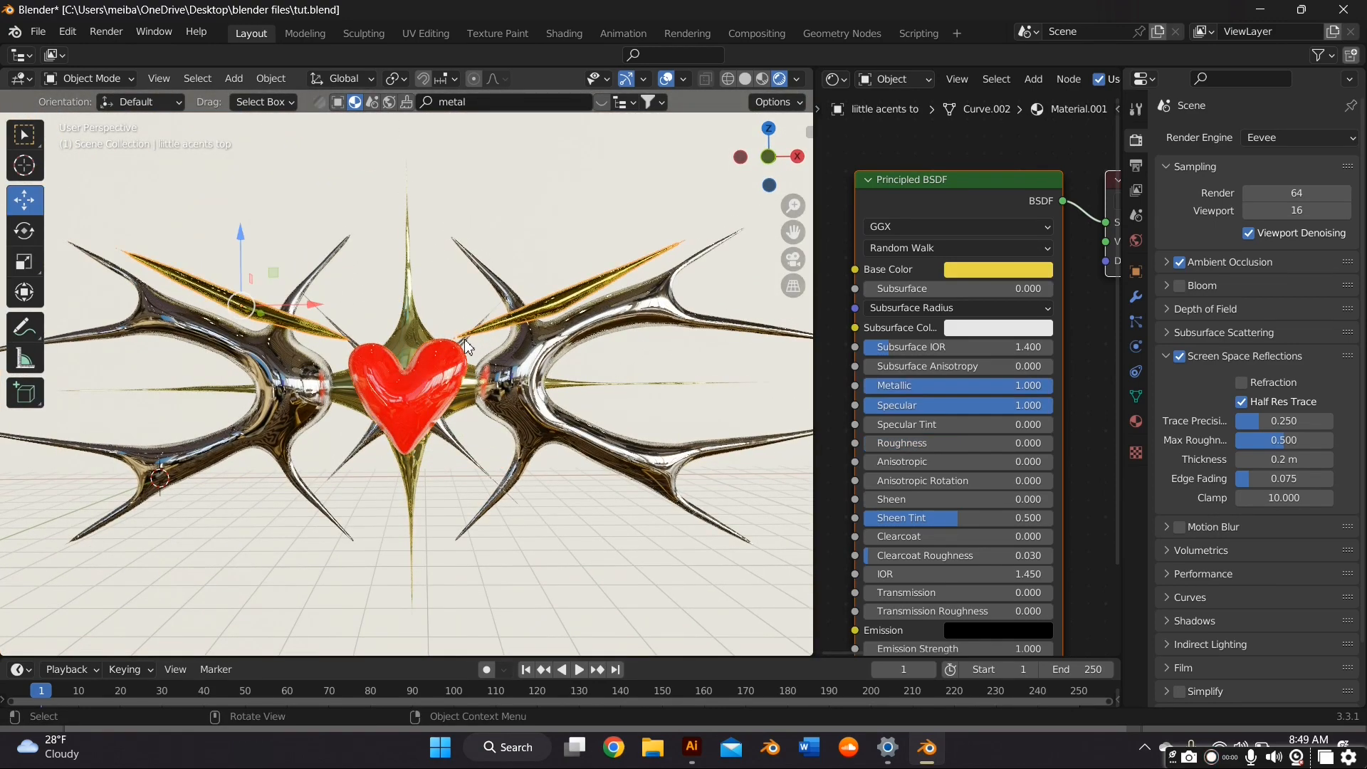
click(465, 348)
click(452, 441)
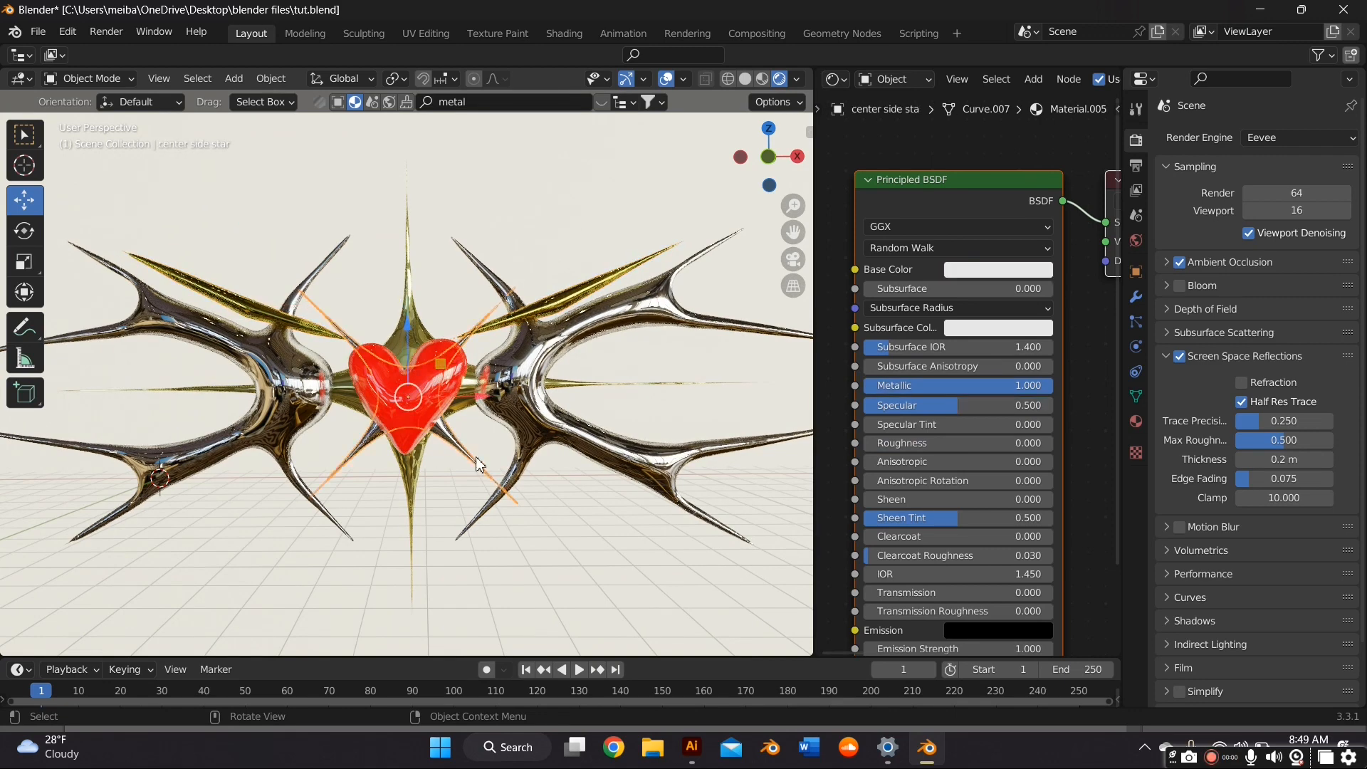
key(s)
click(531, 491)
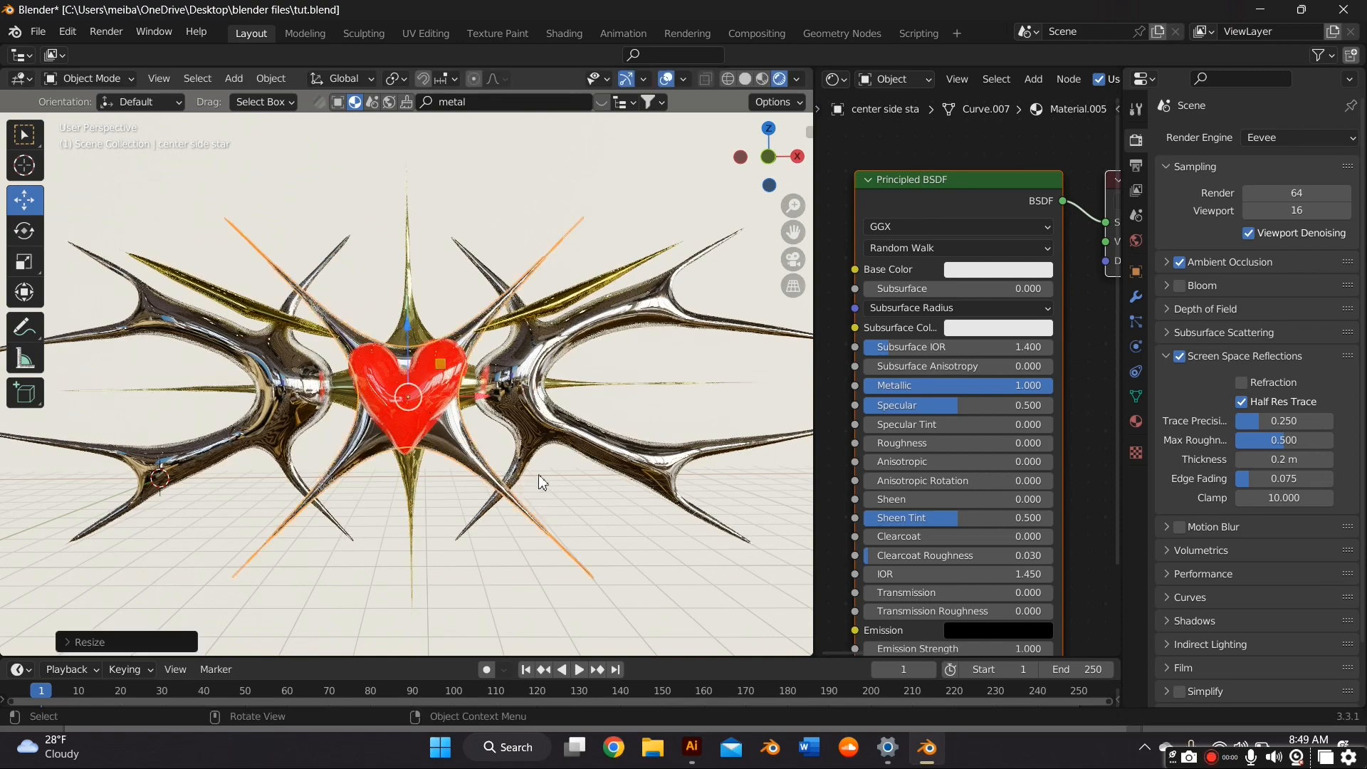
click(606, 396)
scroll(625, 414, down, 4)
scroll(624, 414, up, 4)
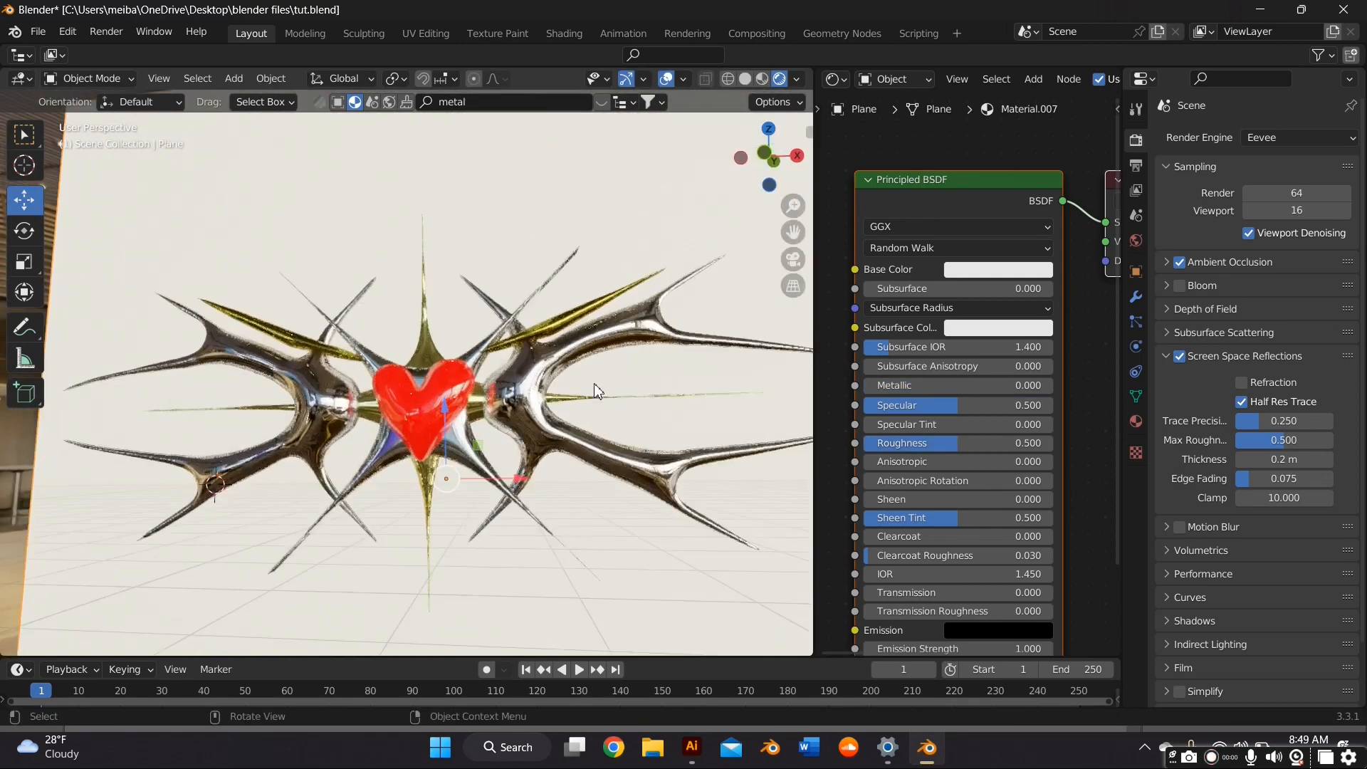
Scale the centre side star up further and reselect the red heart
middle_drag(594, 384, 589, 429)
click(589, 421)
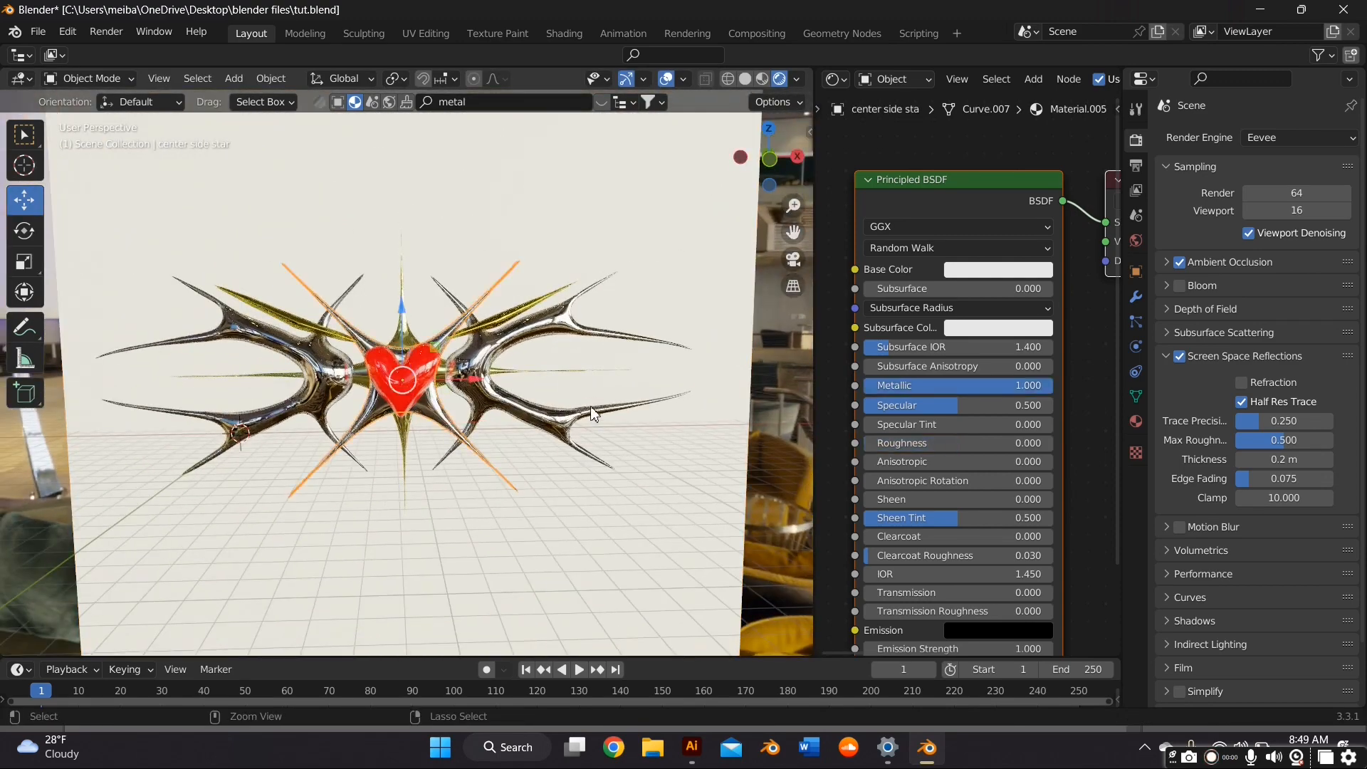
key(s)
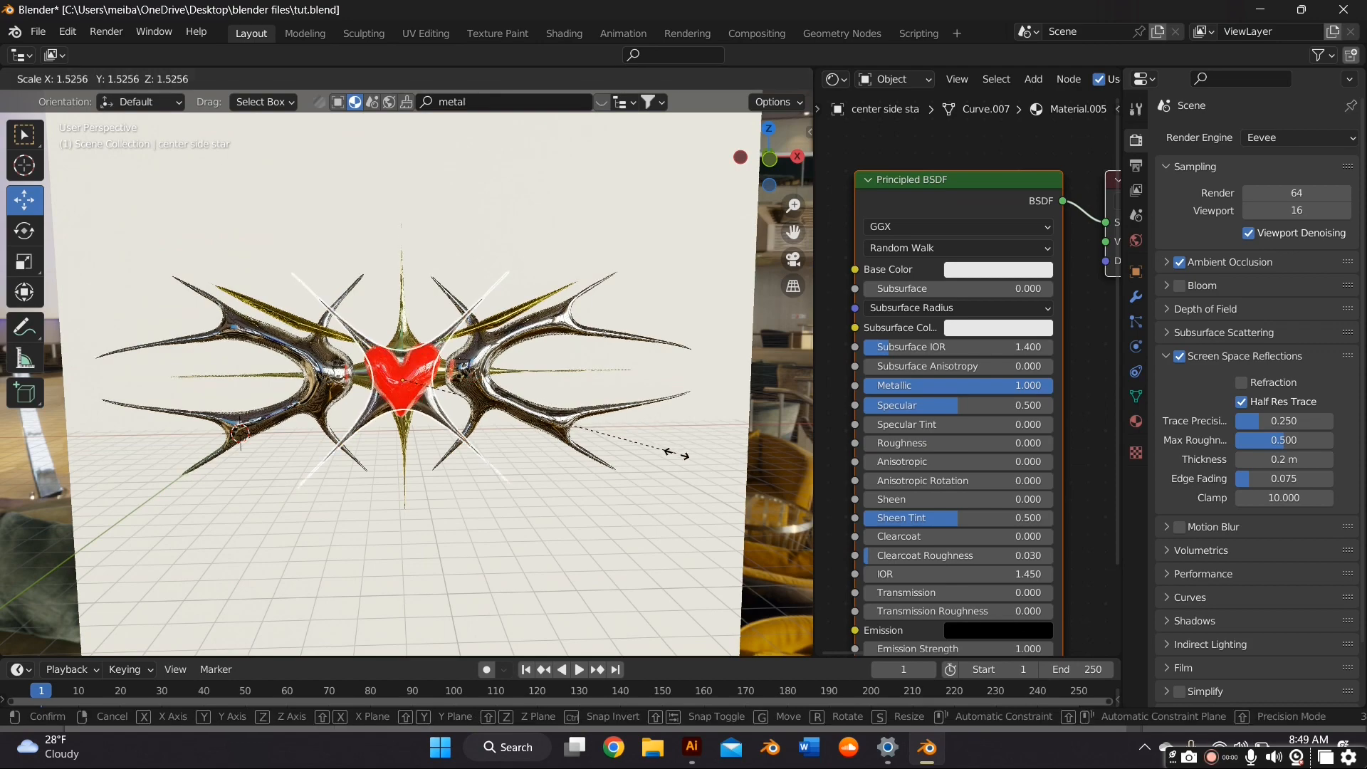
click(546, 302)
middle_drag(534, 295, 455, 430)
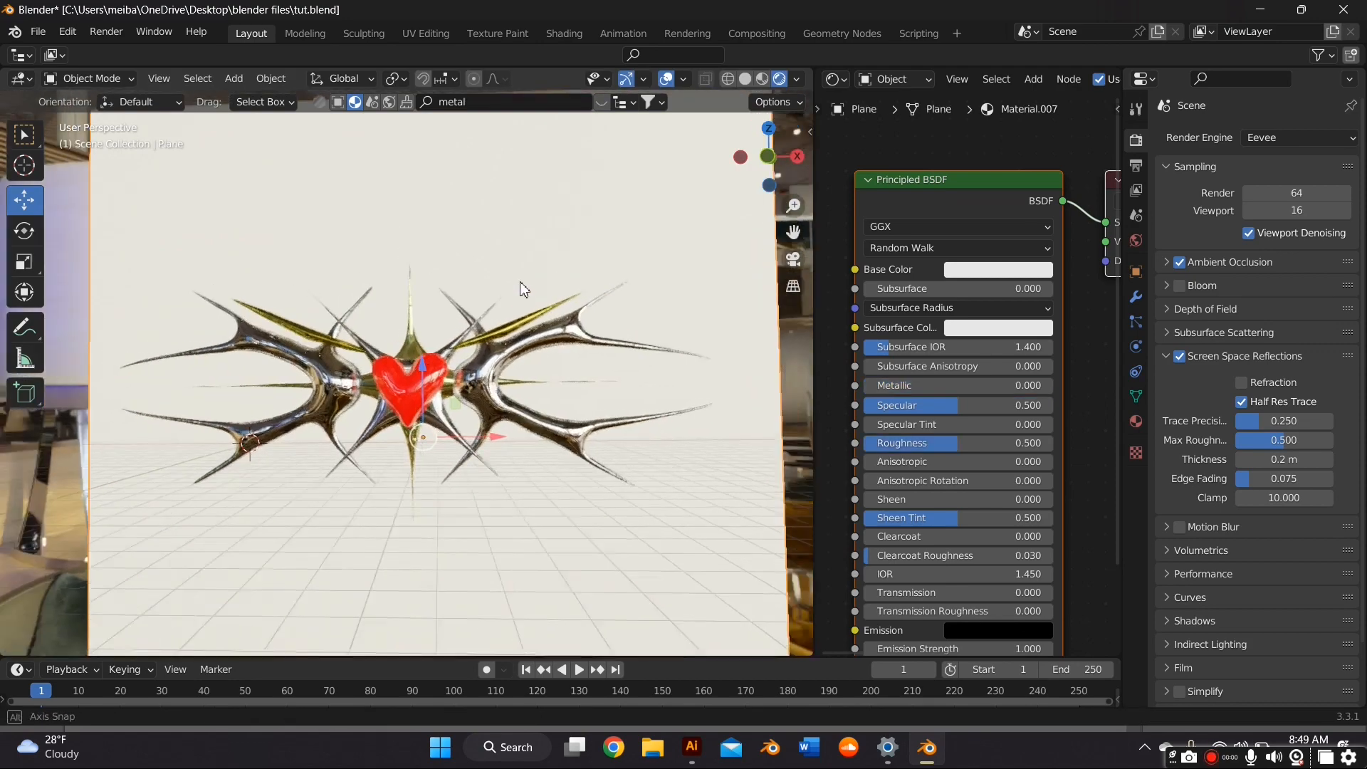
click(417, 378)
scroll(417, 379, up, 3)
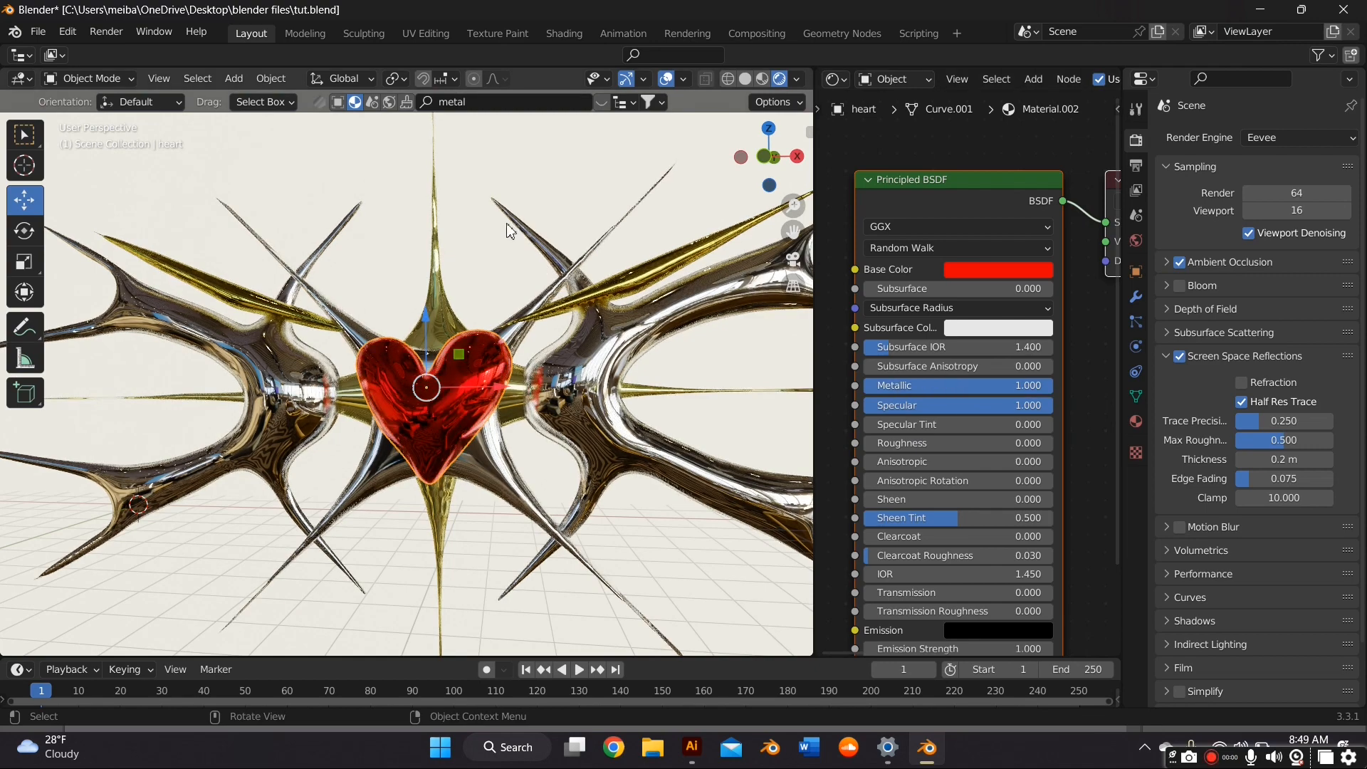
Raise the heart's Specular to 1.0 for a chrome look and check it through the camera
click(509, 230)
scroll(509, 230, down, 3)
middle_drag(374, 171, 486, 346)
scroll(487, 345, up, 3)
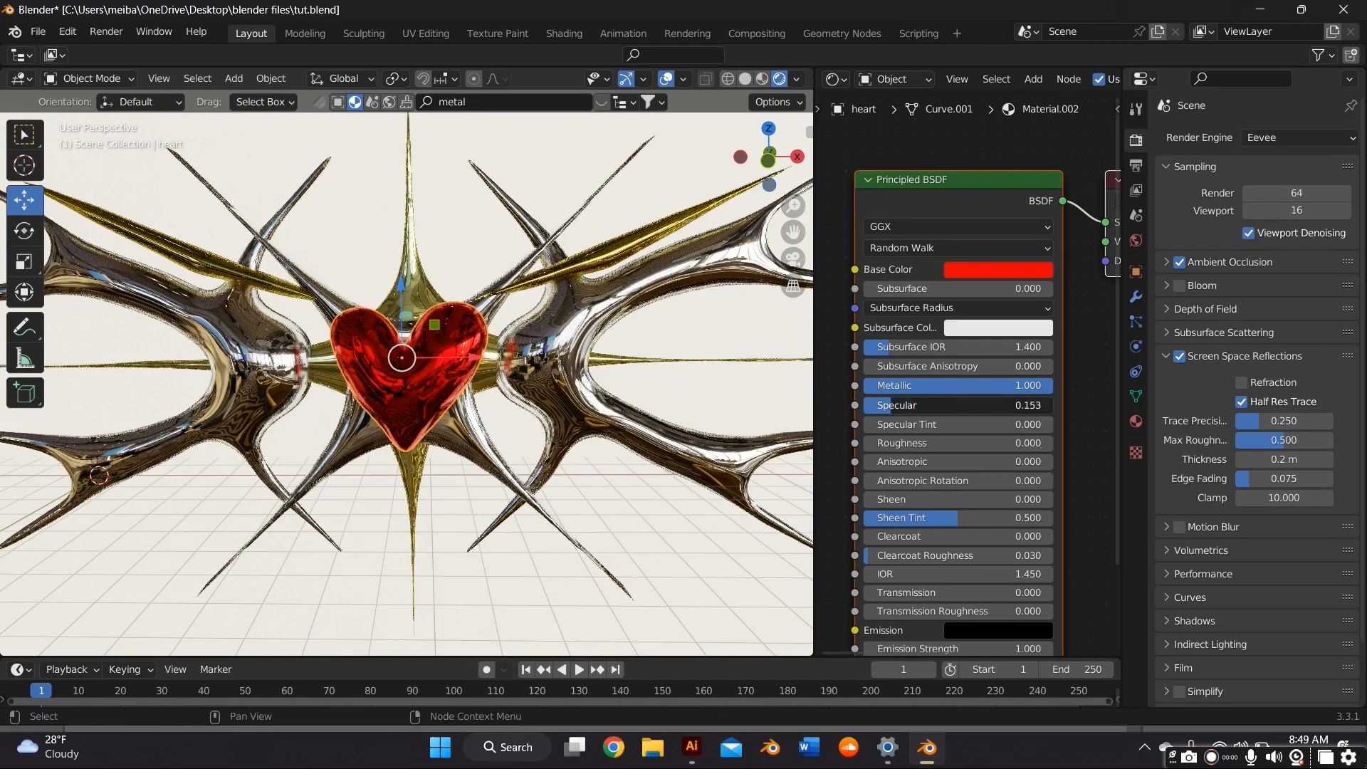
mouse_move(961, 405)
mouse_down()
mouse_move(1047, 405)
mouse_move(1020, 384)
mouse_up()
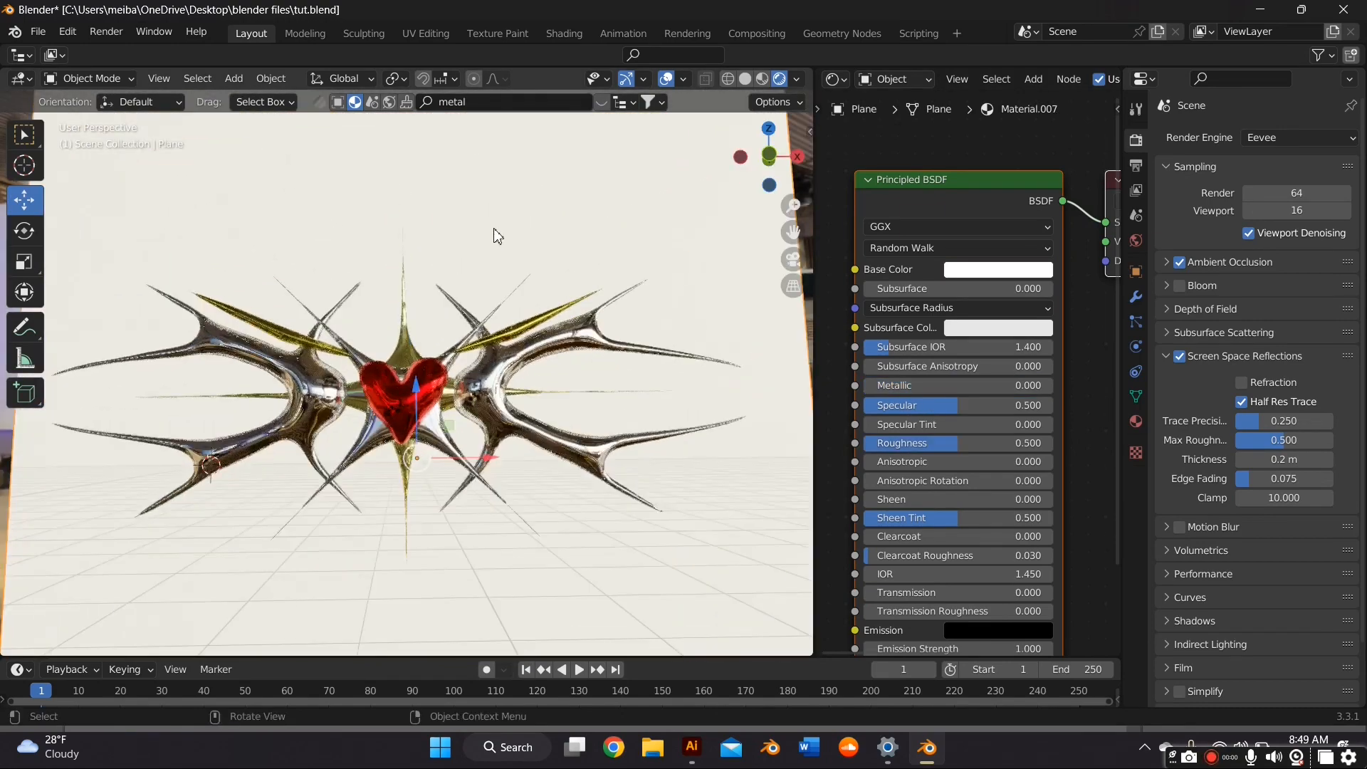
scroll(493, 235, up, 3)
click(792, 260)
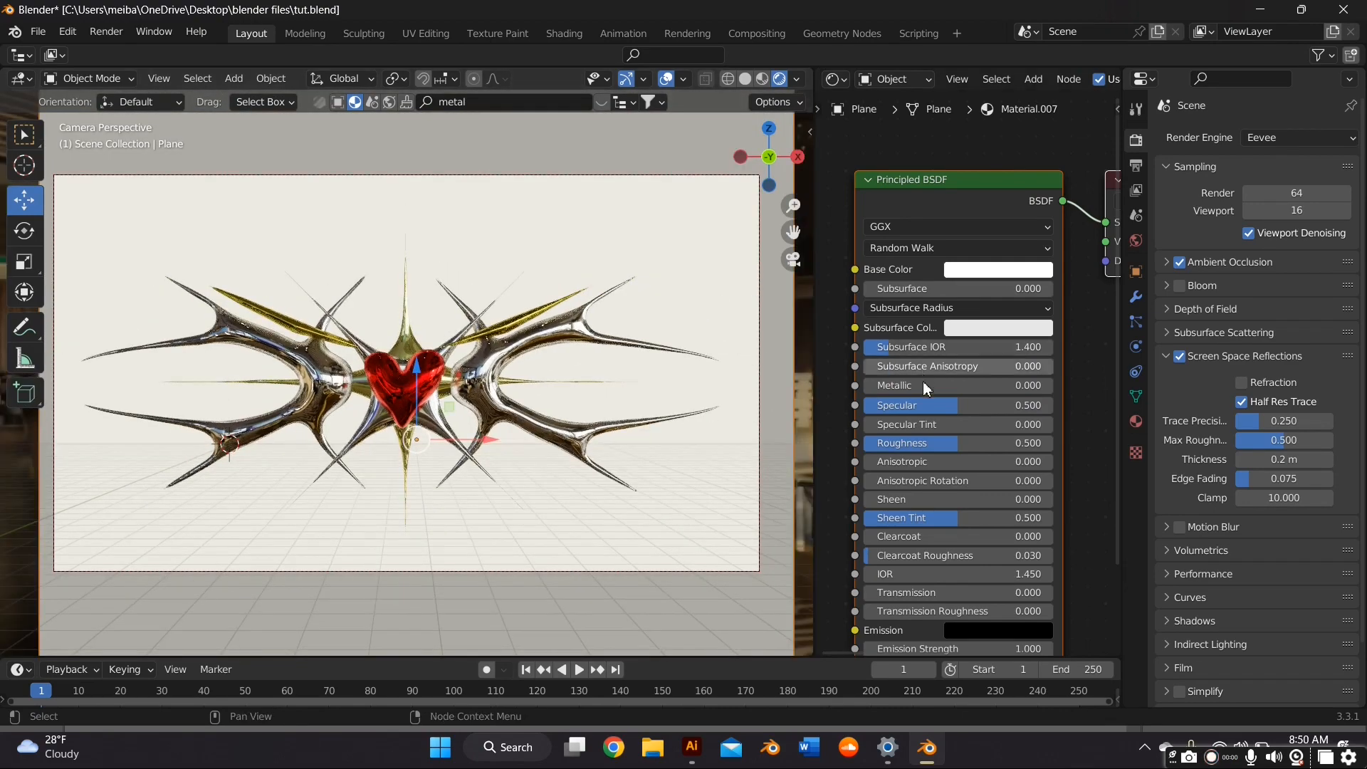
scroll(537, 534, down, 3)
click(616, 755)
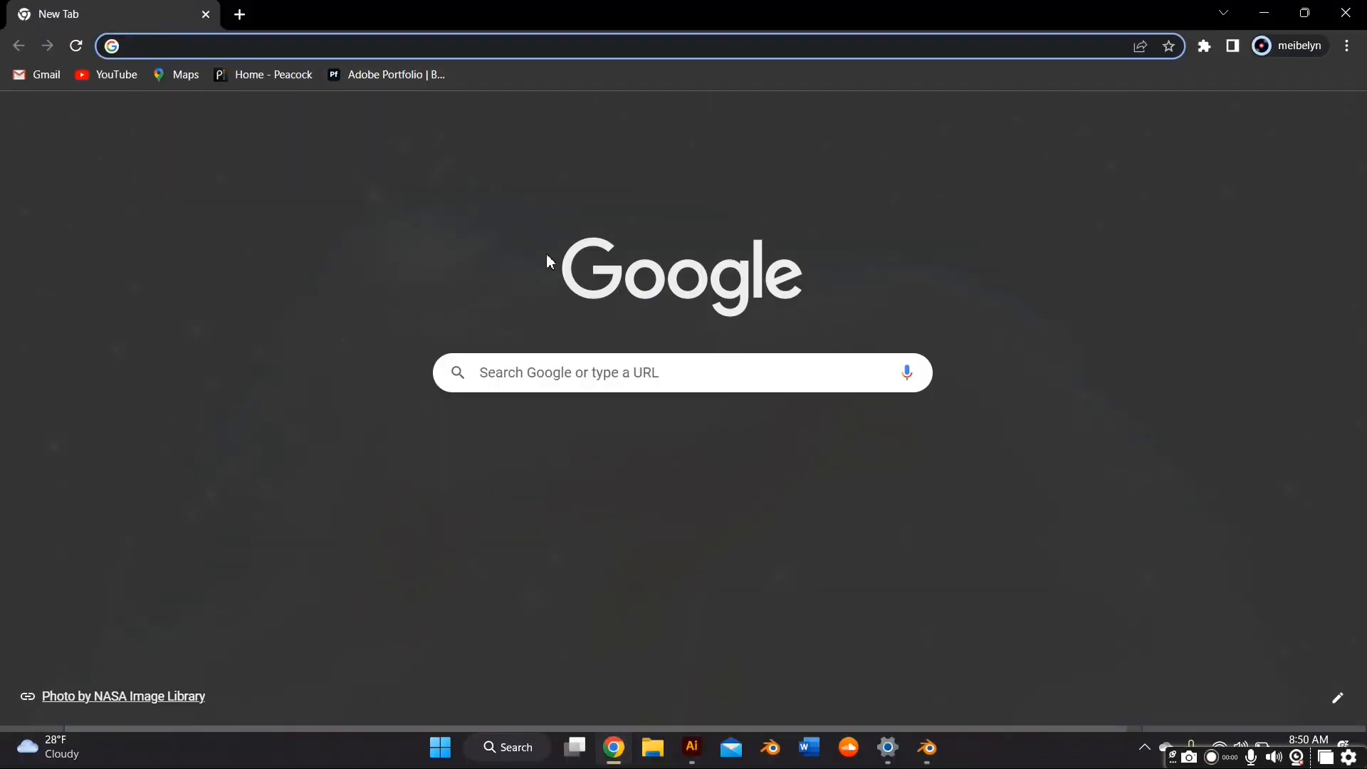
text(uns)
Search Unsplash for 'film photography' and load more results to browse
key(Return)
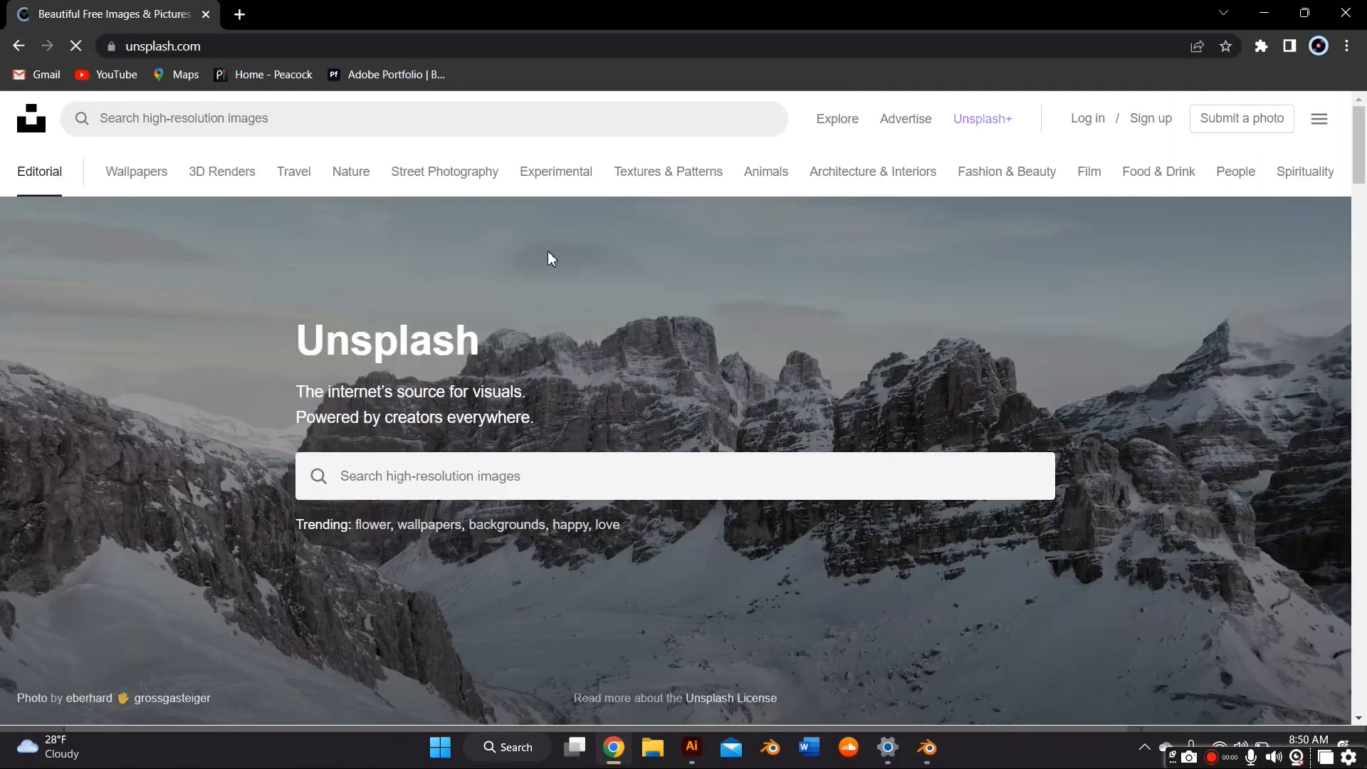
click(471, 471)
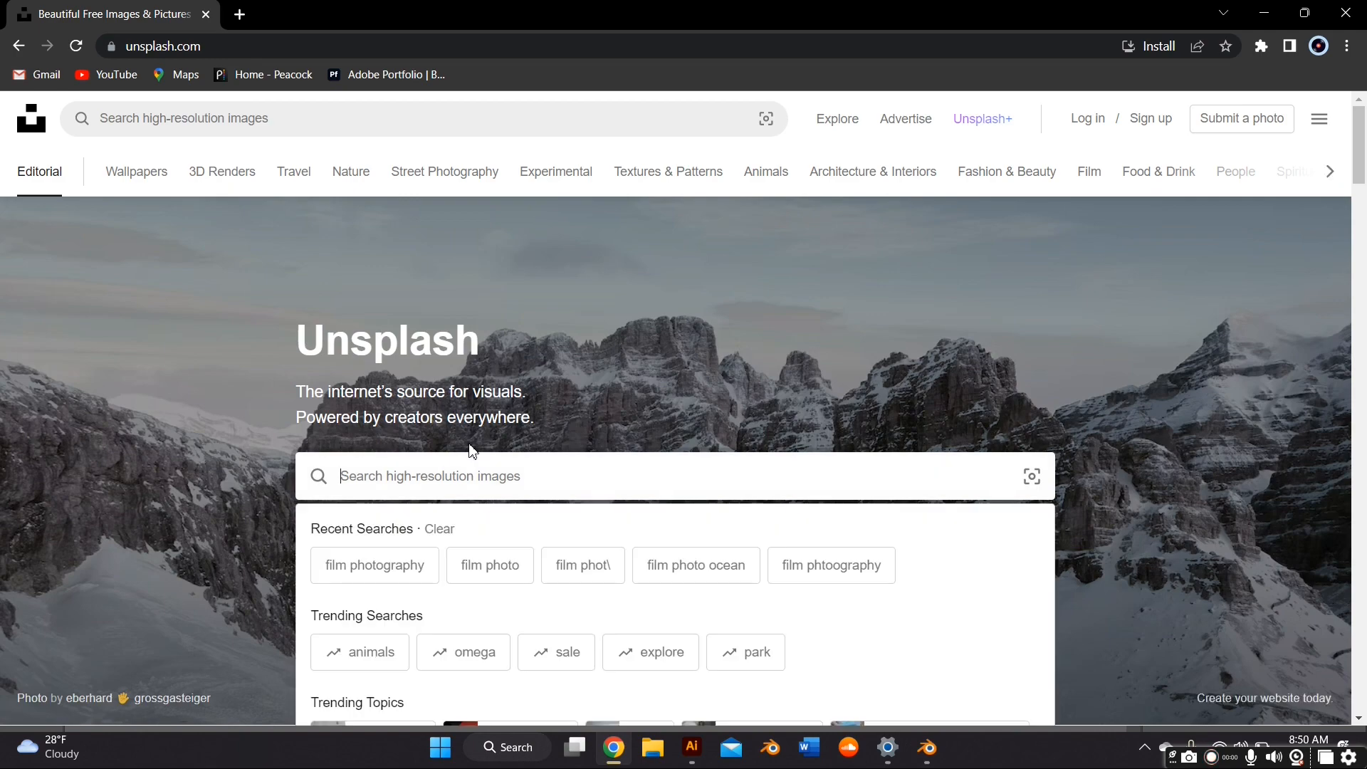
text(film photo)
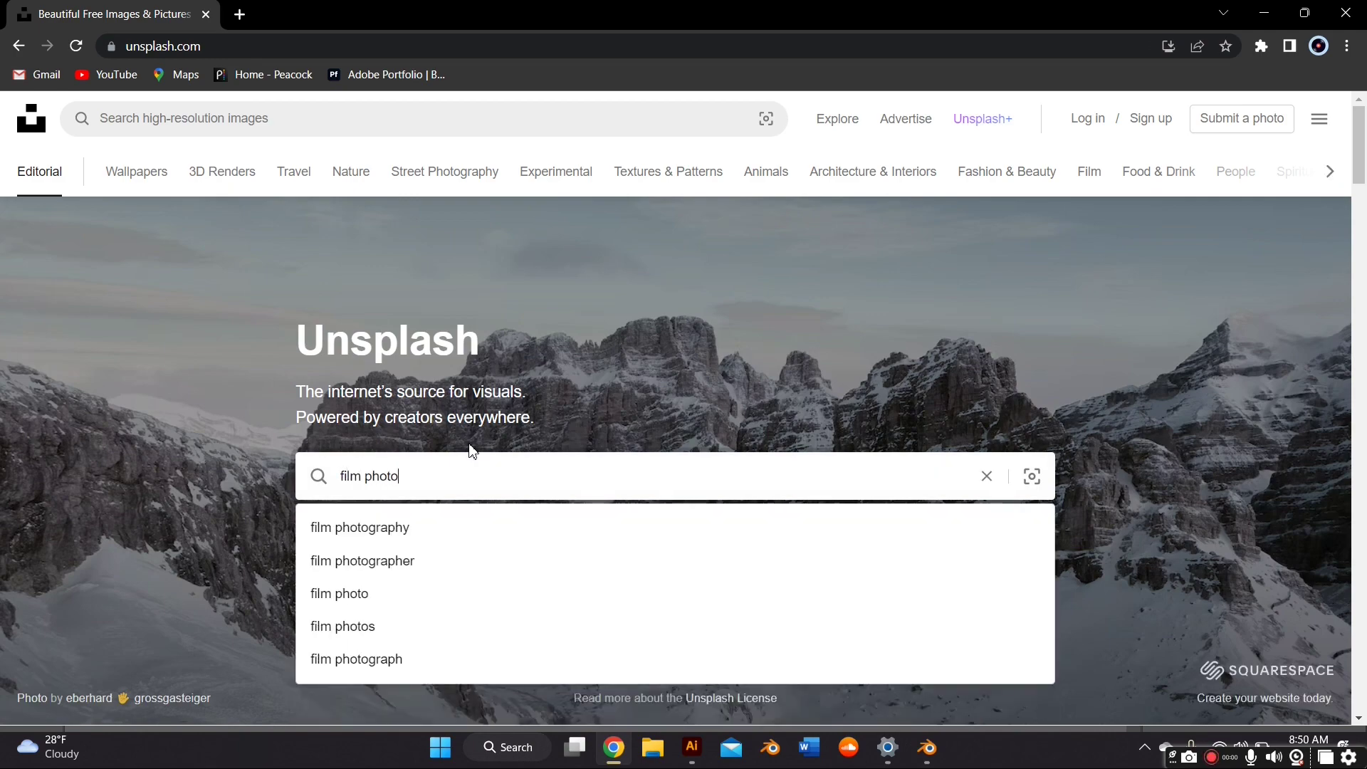
key(Down)
key(Return)
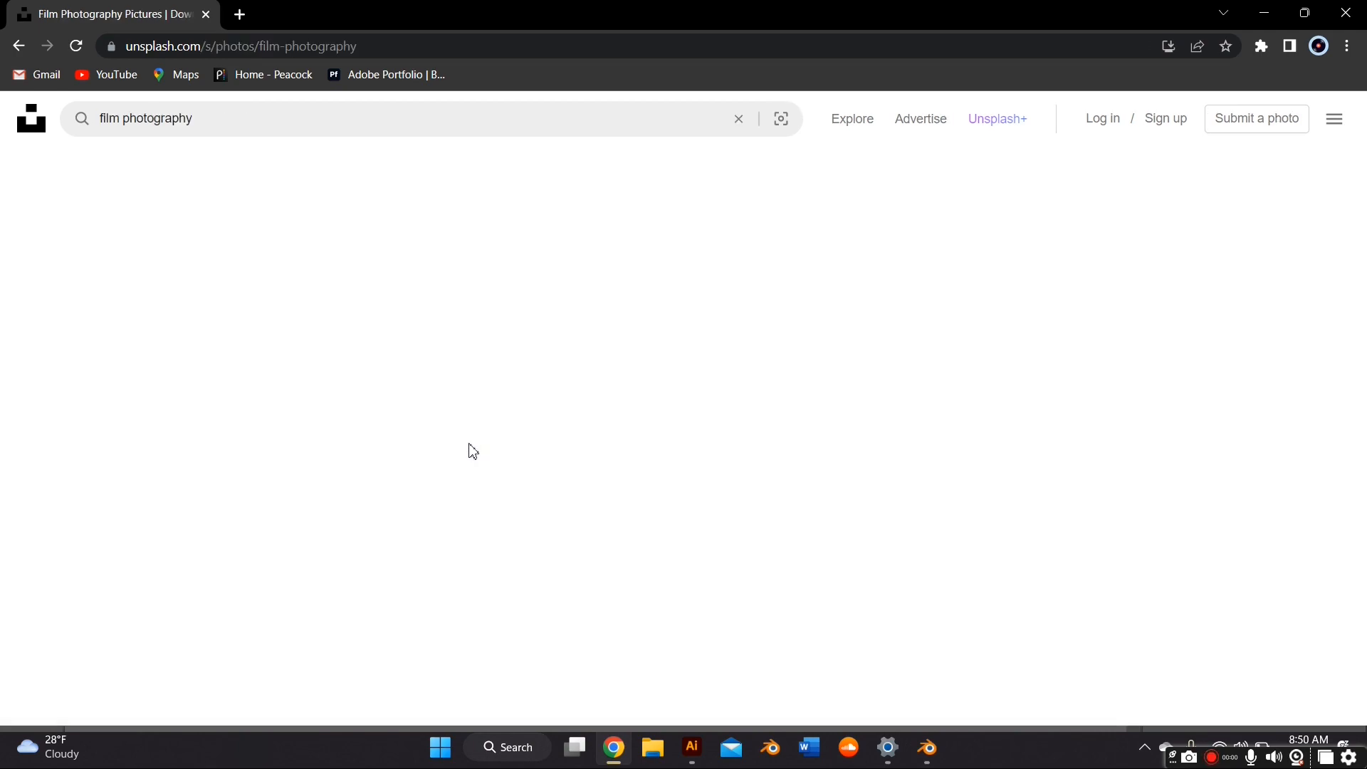
scroll(466, 428, down, 3)
scroll(470, 428, down, 5)
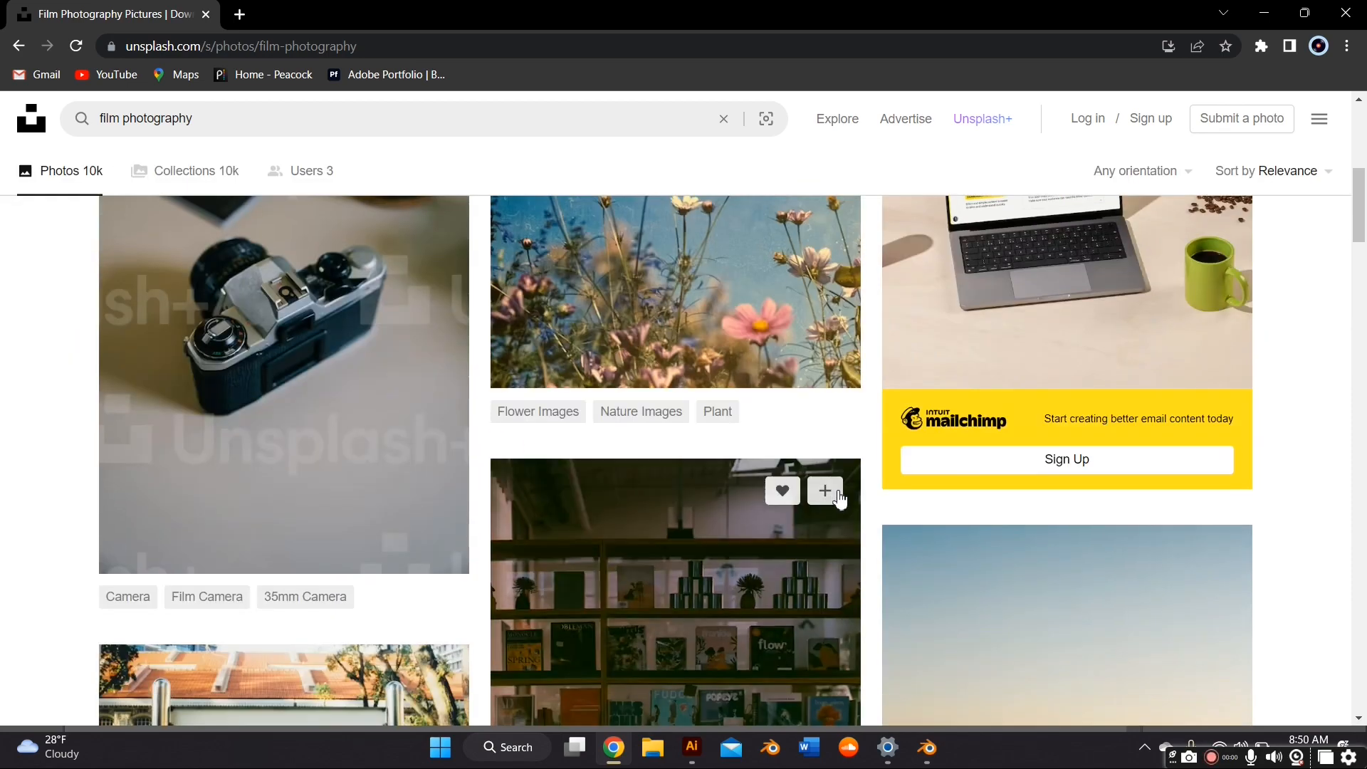
scroll(748, 470, down, 5)
scroll(837, 484, down, 5)
scroll(838, 484, down, 5)
scroll(838, 484, down, 5)
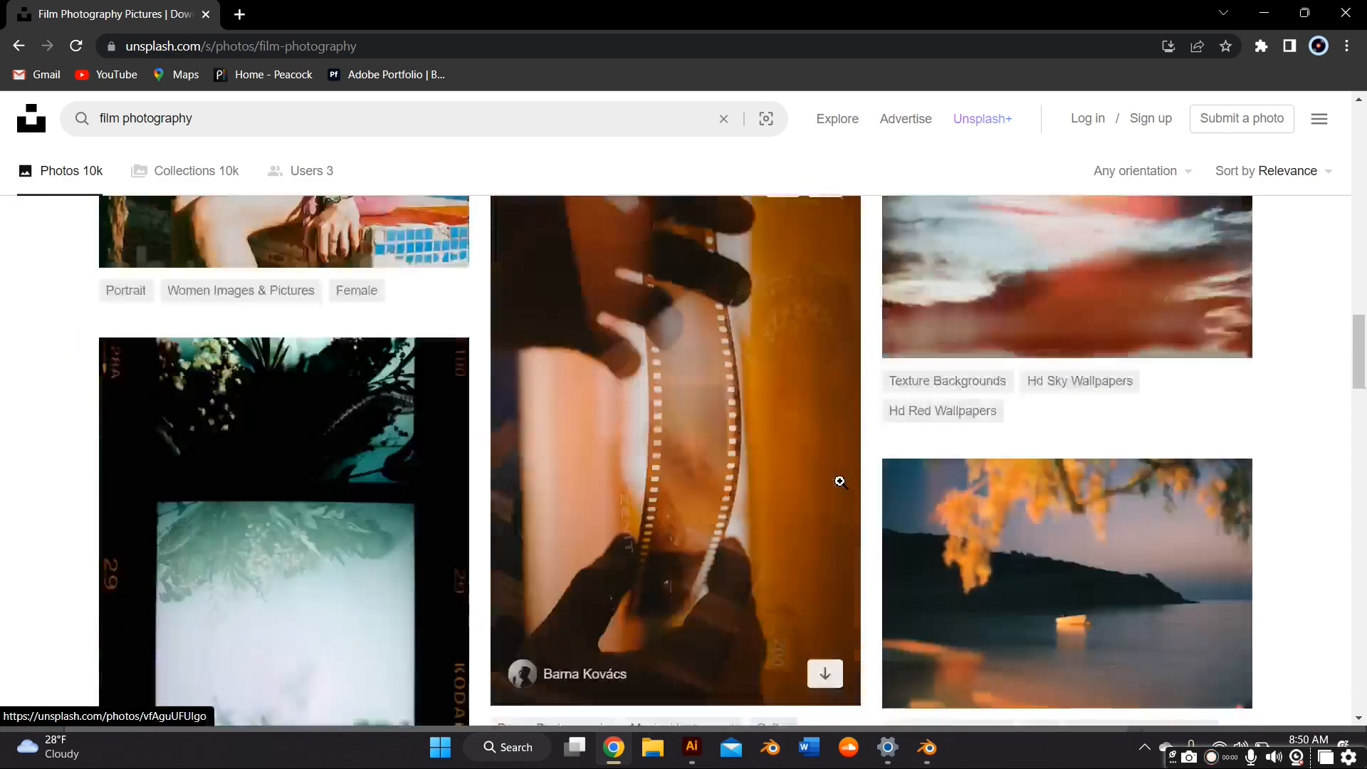
scroll(838, 483, down, 5)
scroll(840, 481, down, 5)
scroll(840, 481, down, 5)
scroll(839, 481, down, 5)
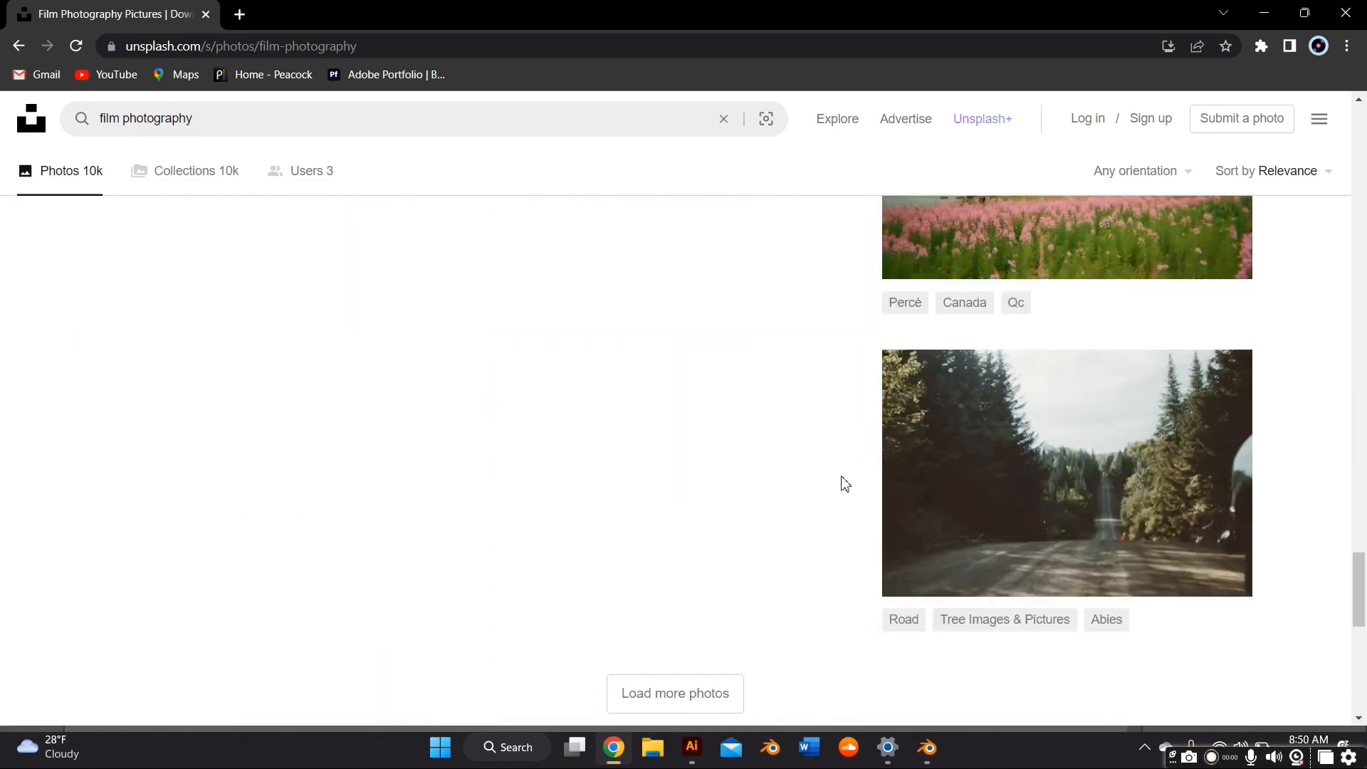
click(675, 687)
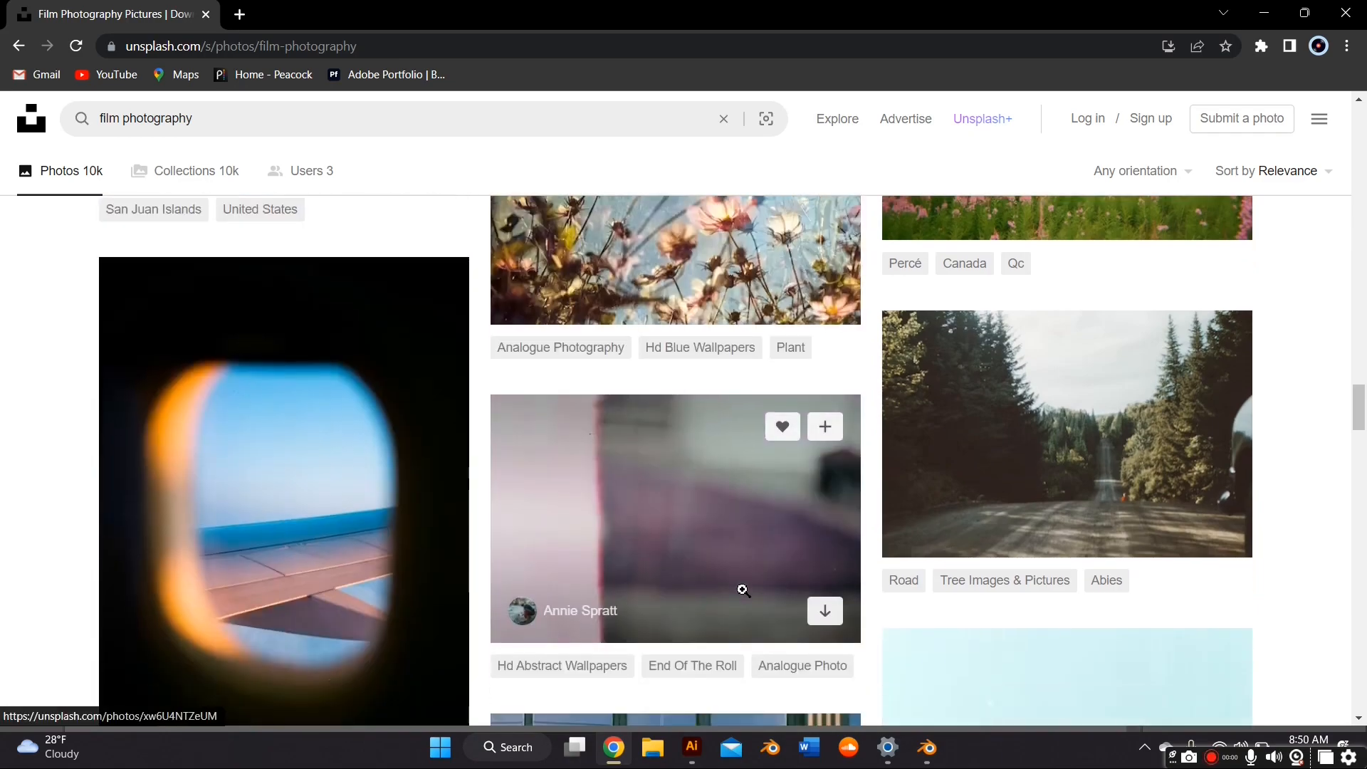
scroll(737, 577, down, 5)
scroll(744, 579, down, 5)
scroll(744, 579, down, 5)
scroll(744, 579, down, 5)
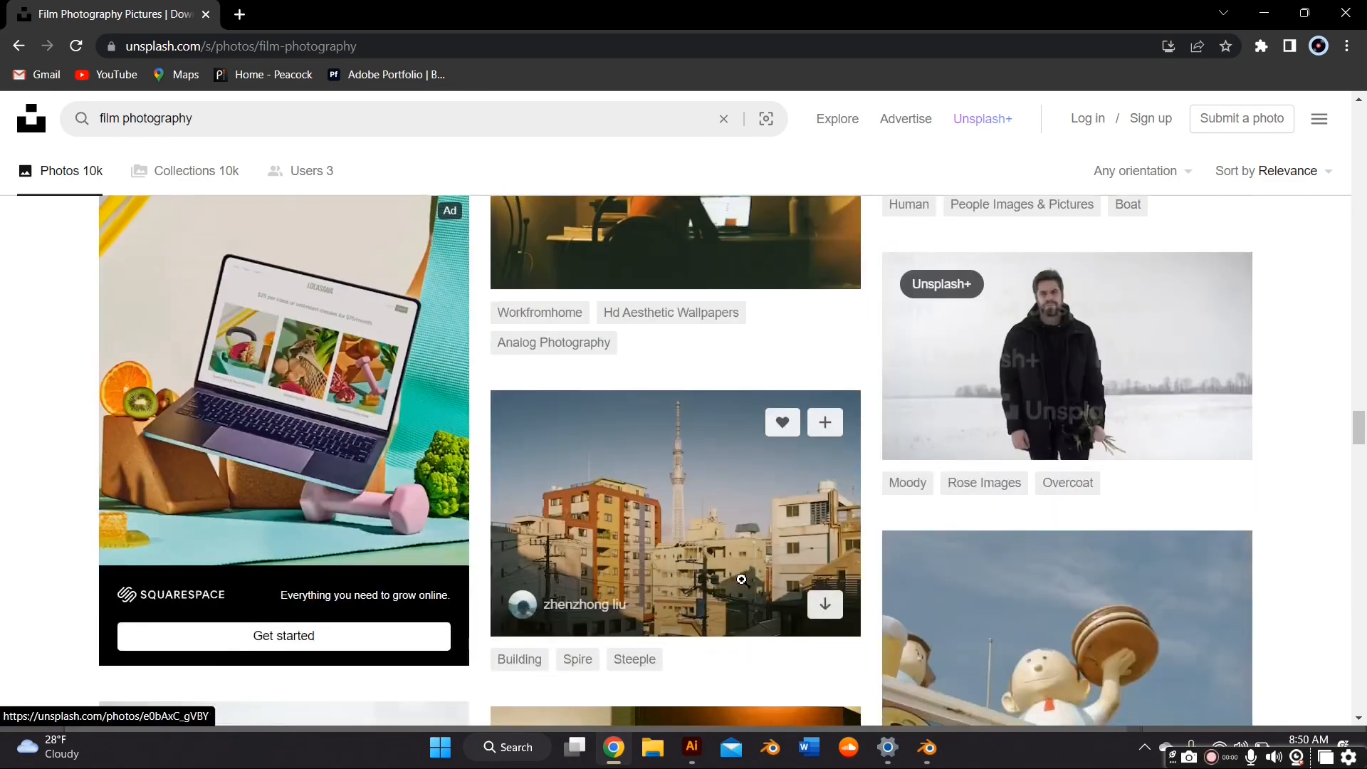
scroll(743, 579, down, 5)
scroll(744, 579, down, 5)
scroll(744, 578, down, 5)
scroll(744, 580, down, 5)
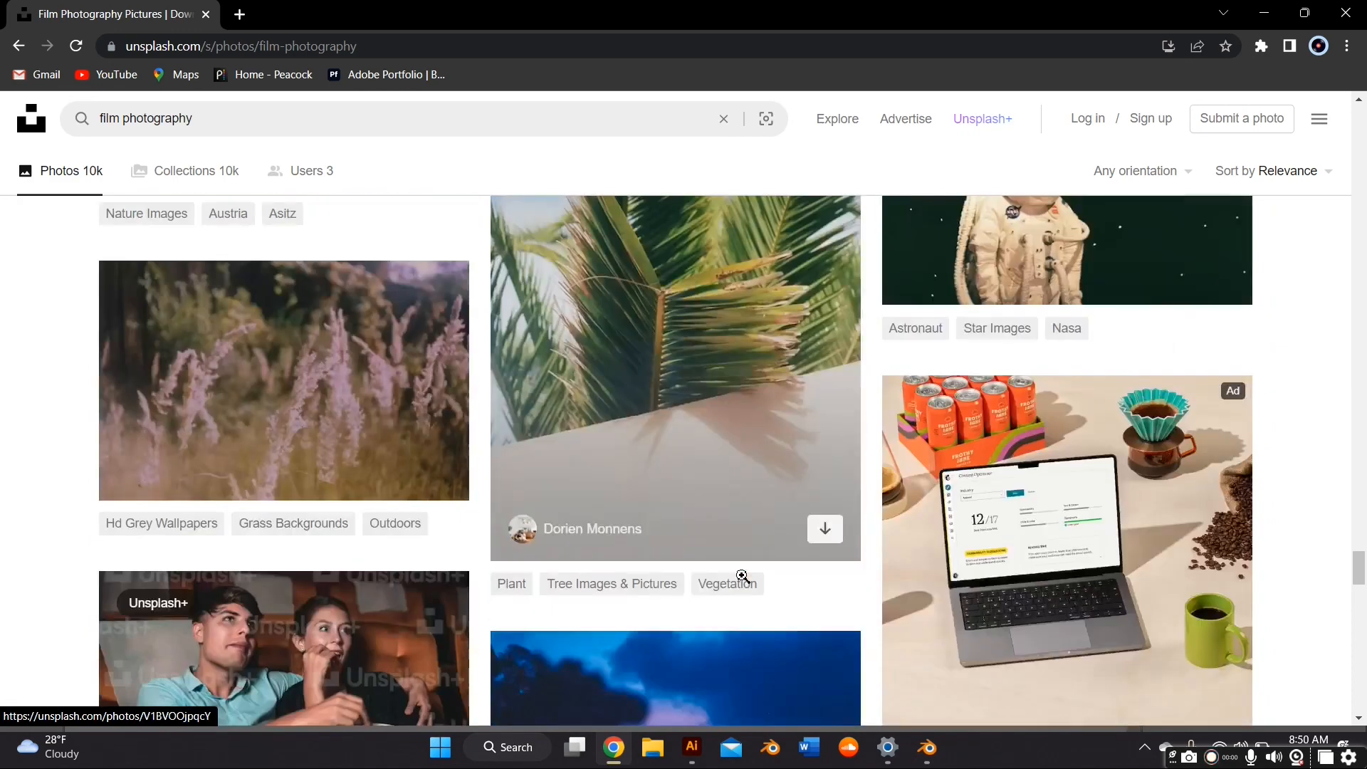
scroll(743, 579, down, 5)
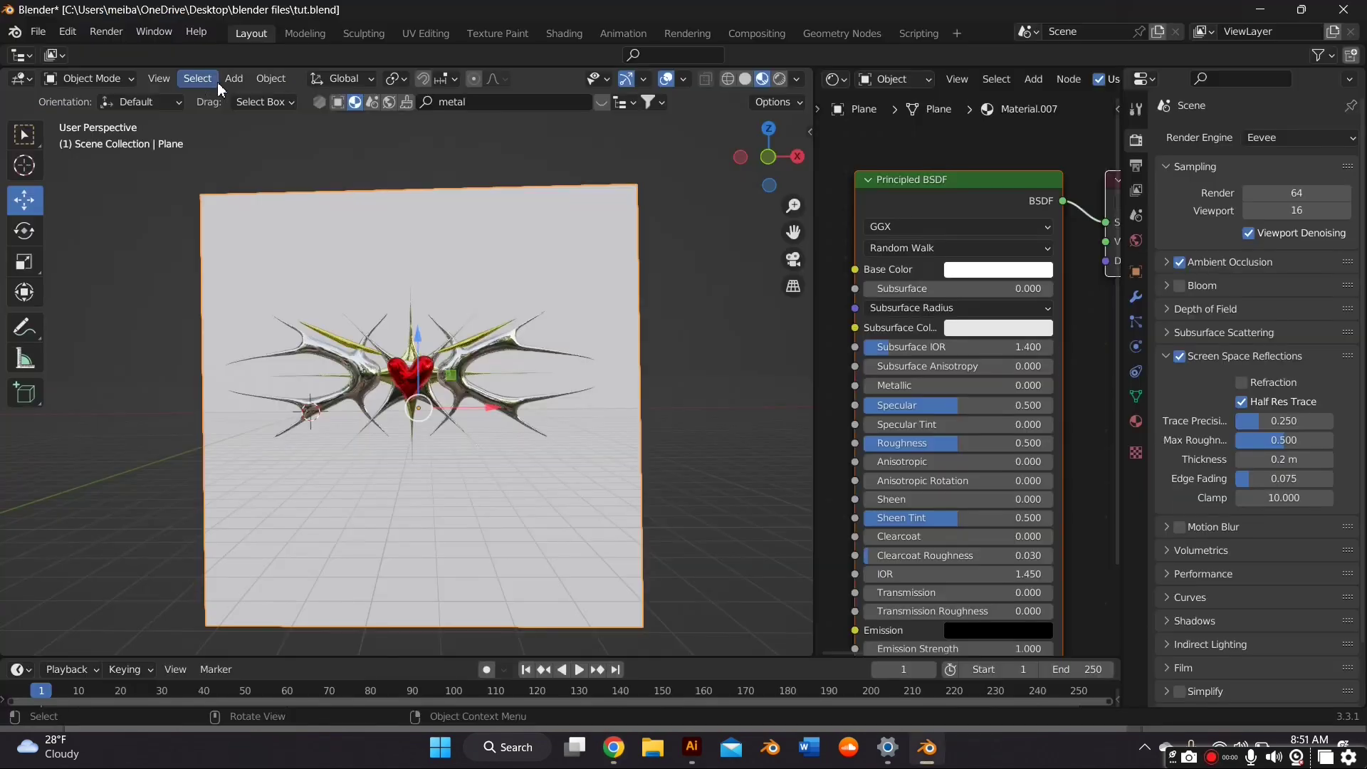
Import the three Unsplash jpgs from Downloads as image planes
click(232, 79)
mouse_move(262, 293)
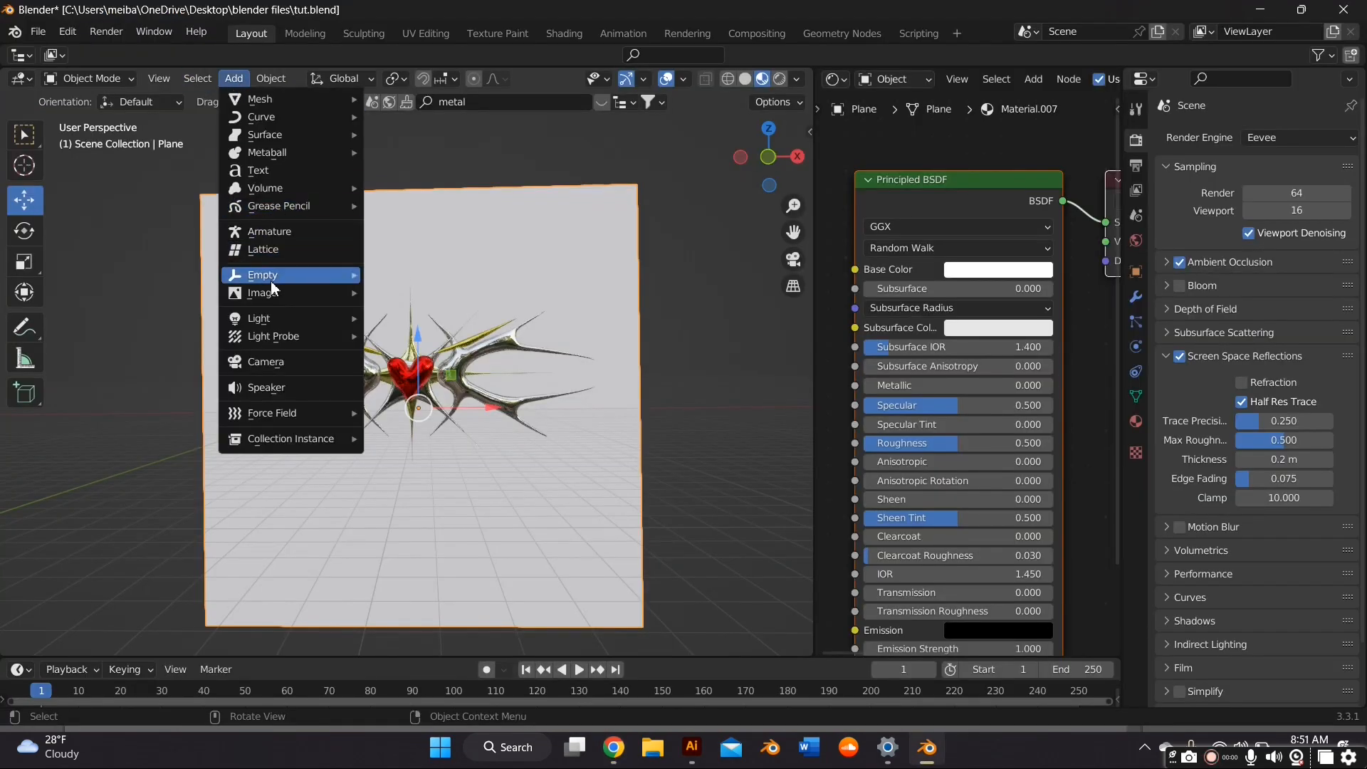
click(430, 326)
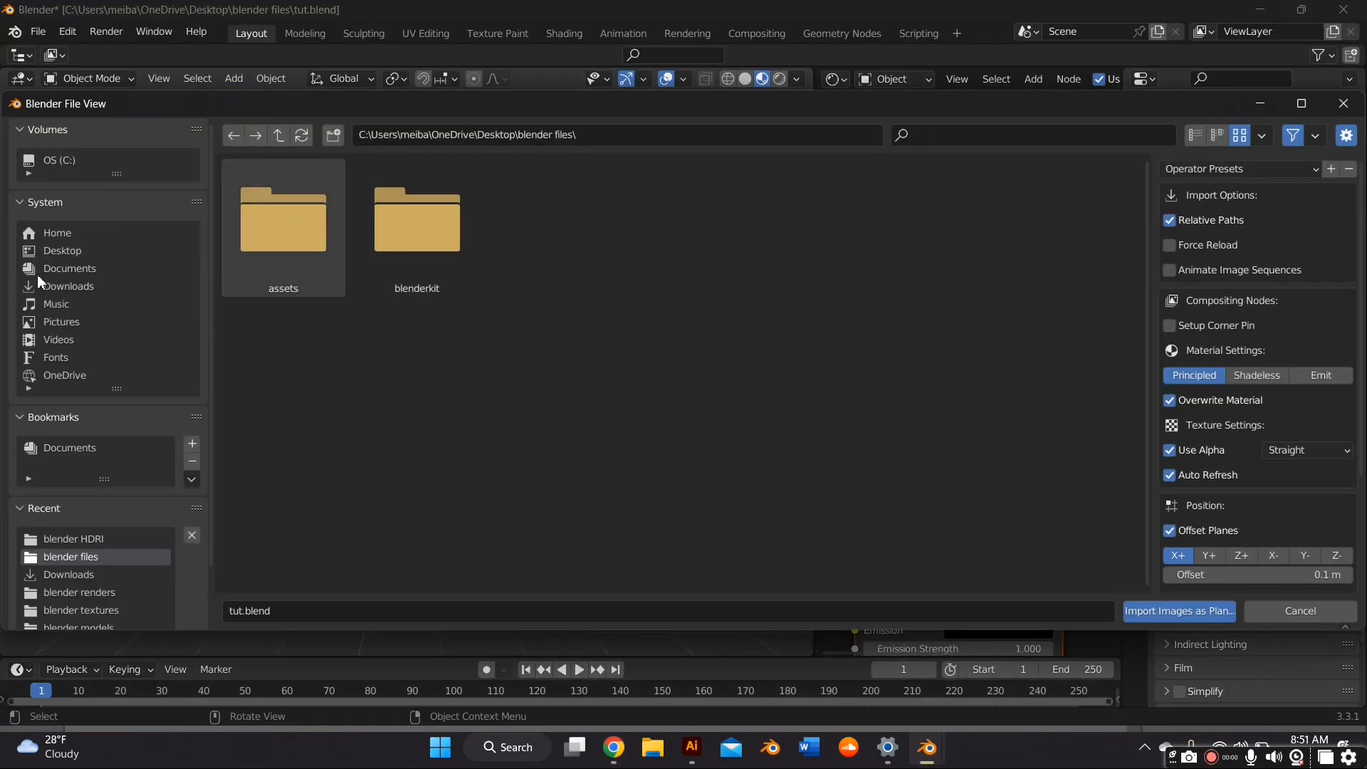
click(69, 286)
click(418, 220)
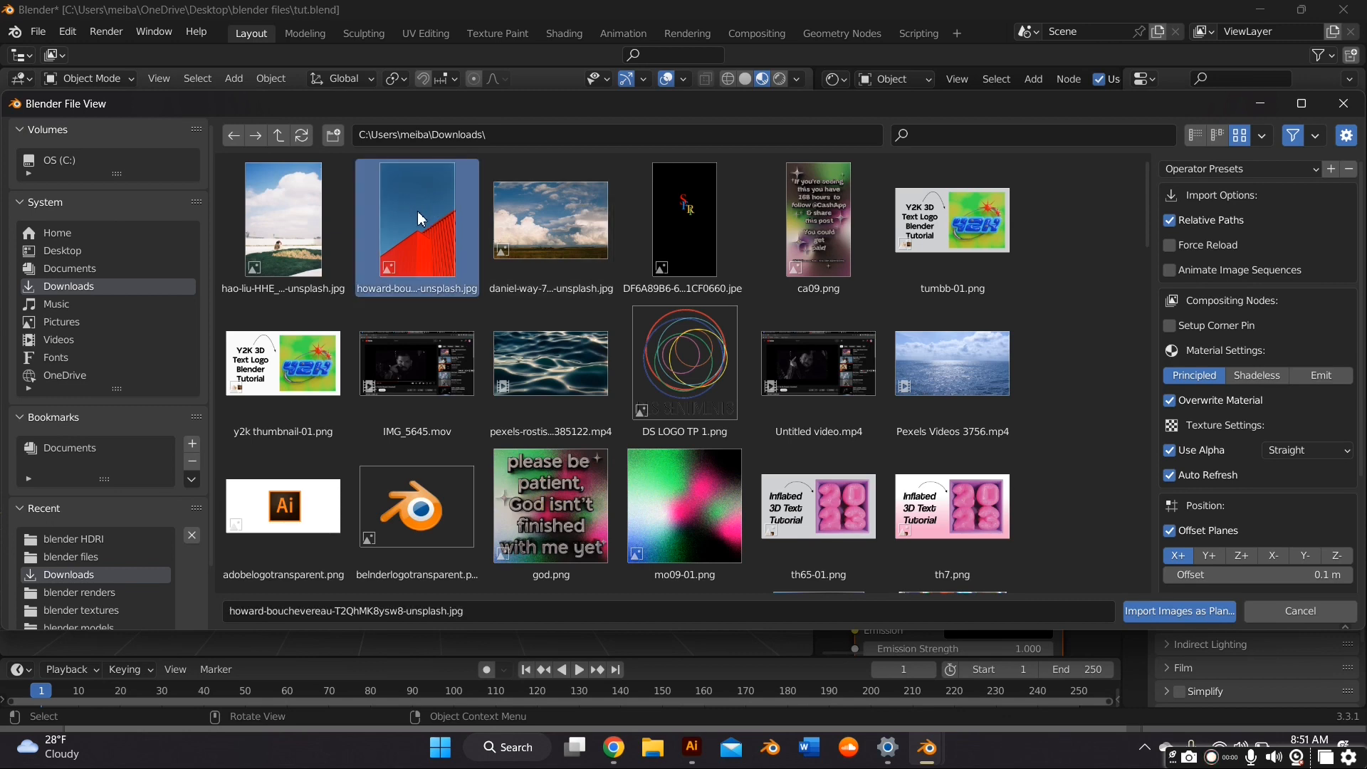
ctrl+click(303, 225)
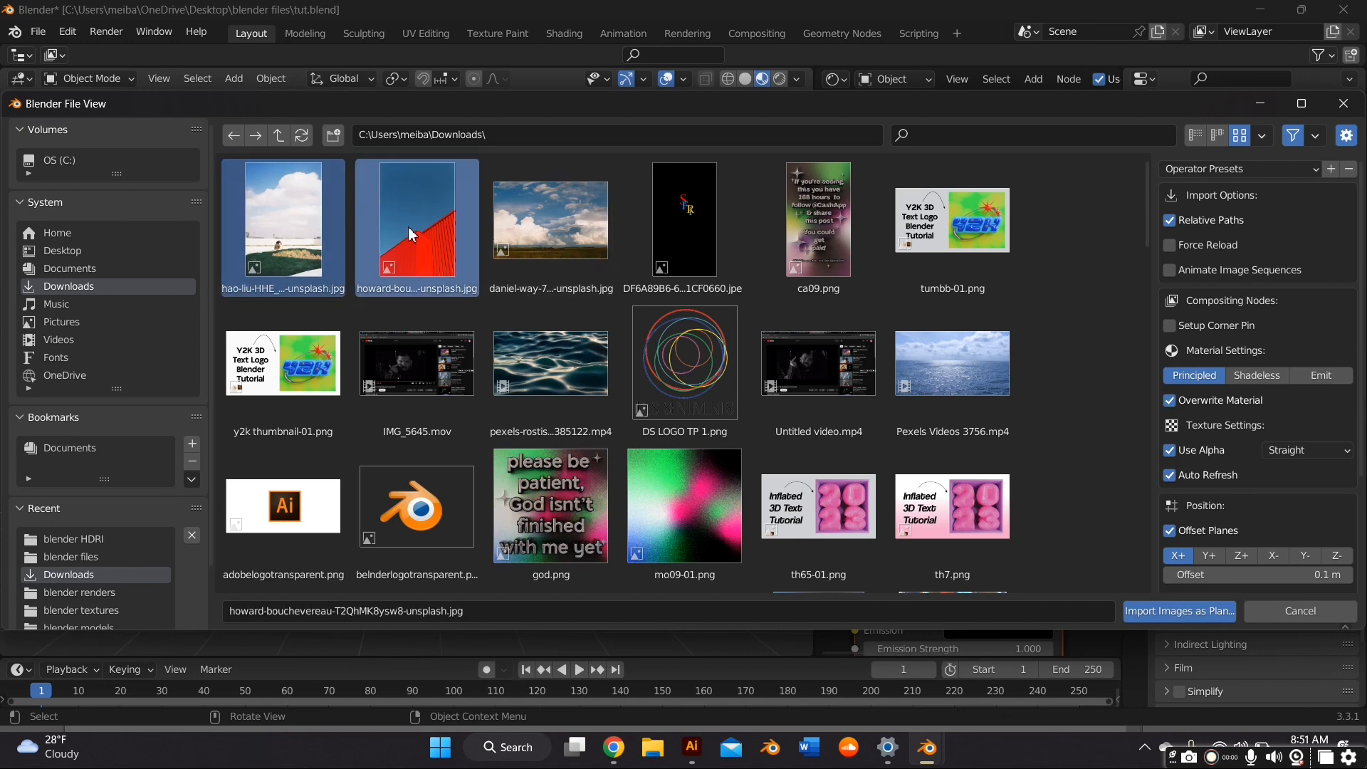
ctrl+click(549, 224)
click(1177, 609)
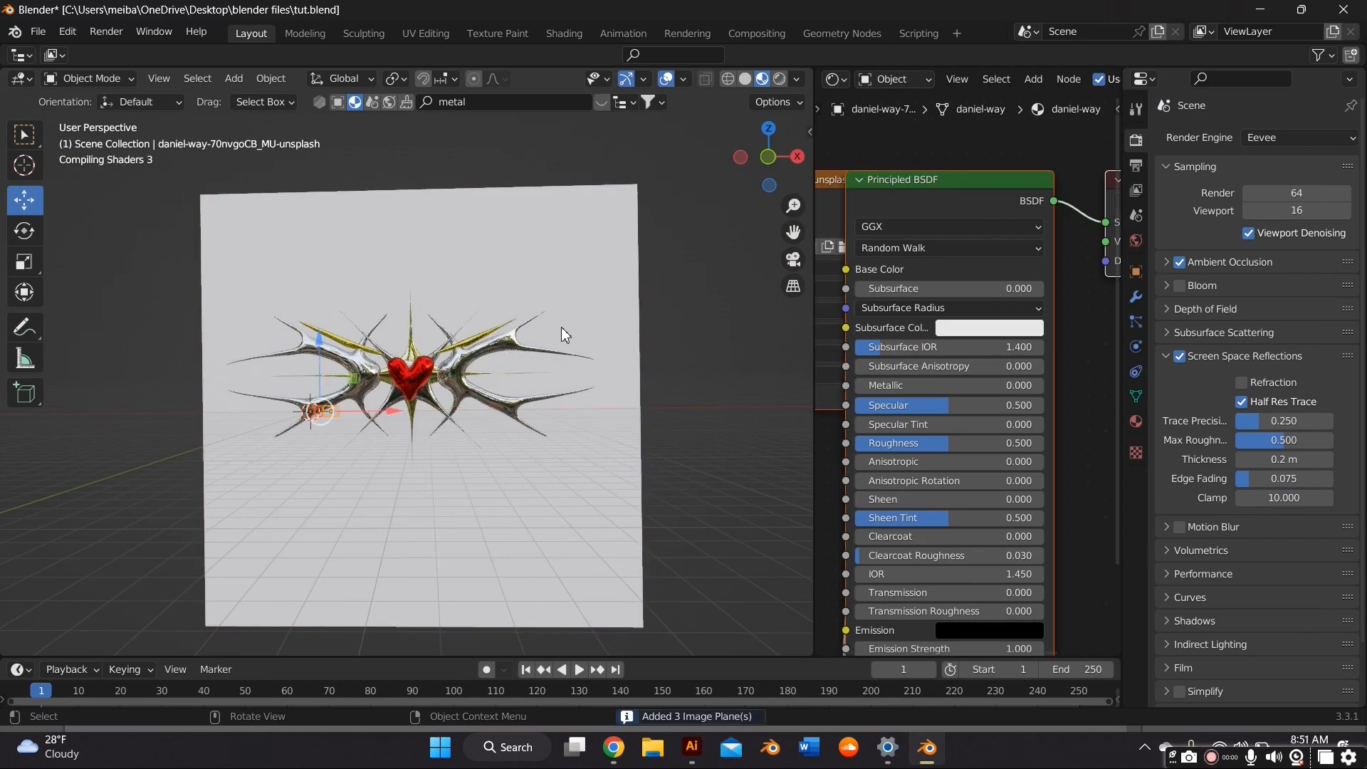
scroll(451, 393, up, 6)
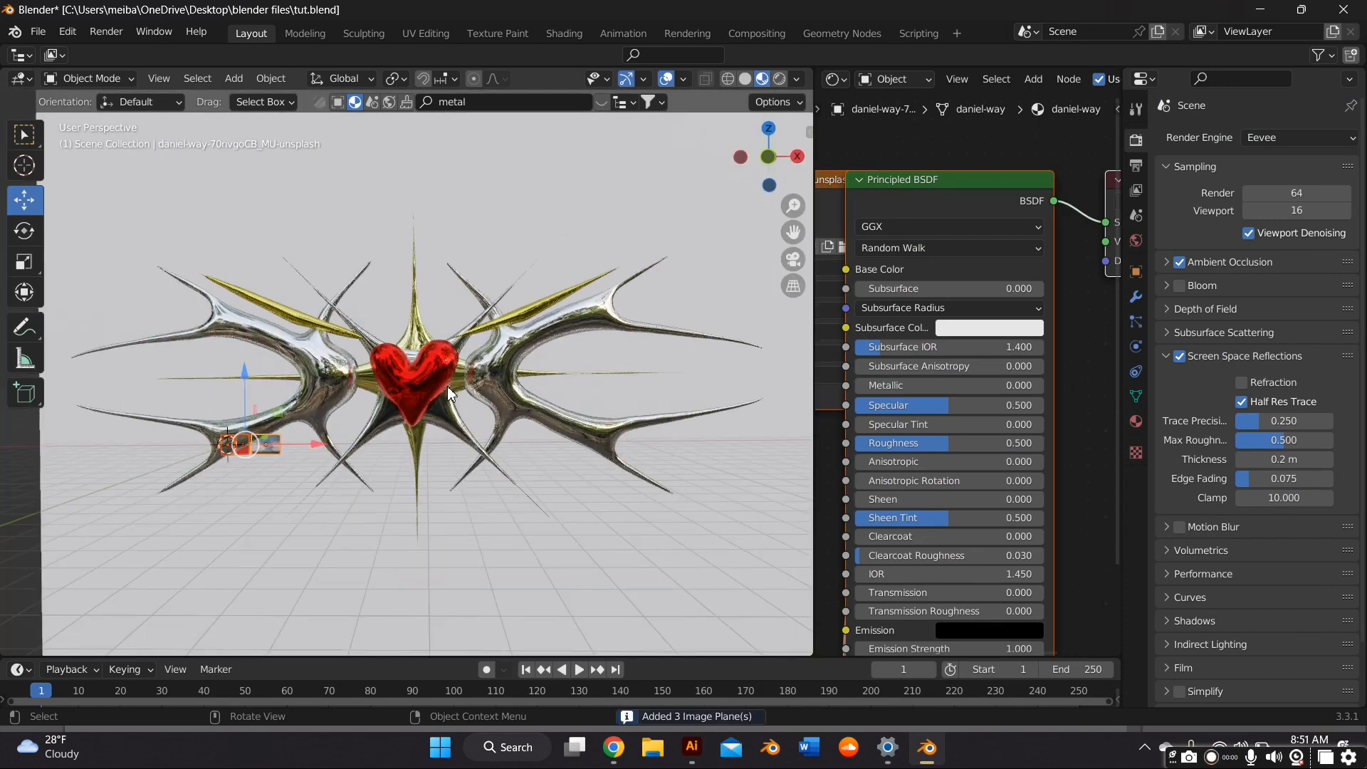
Enlarge the imported image planes and move them off to the right along X
key(s)
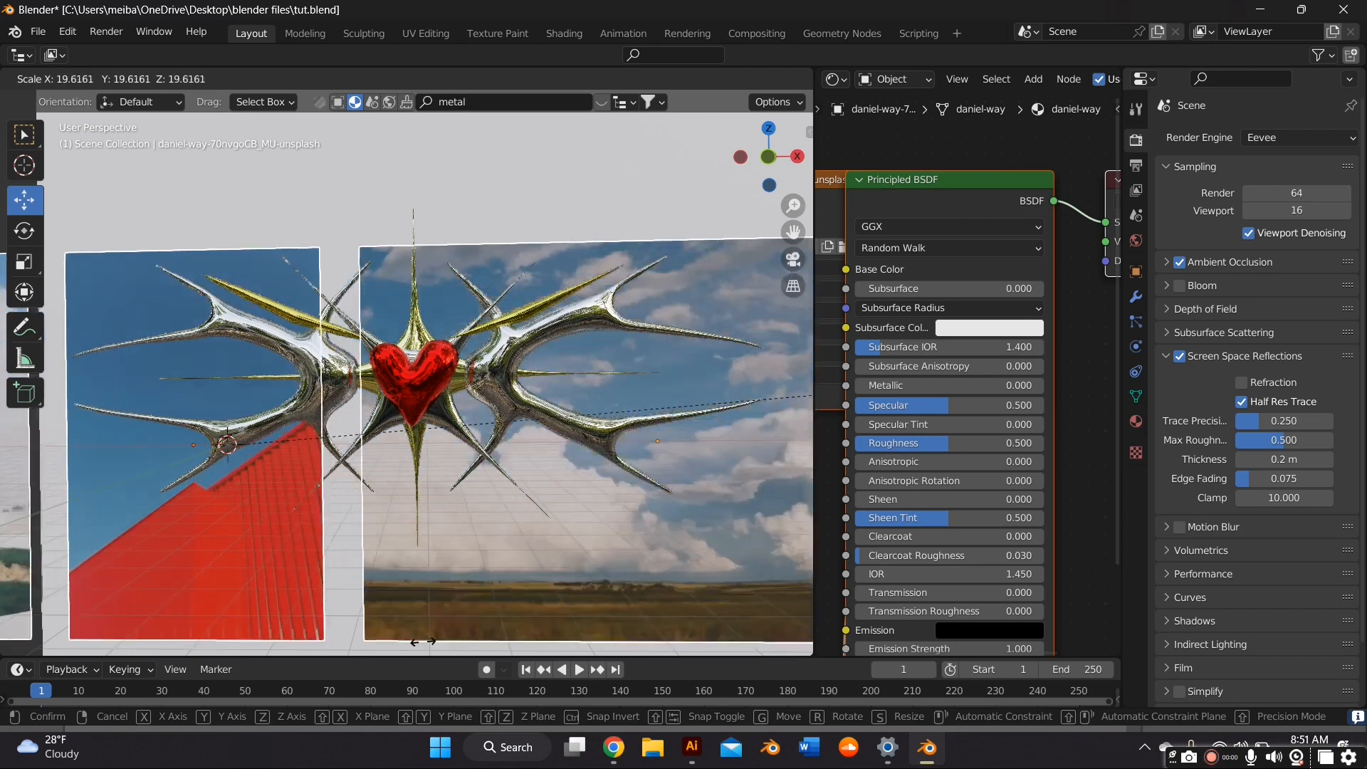
click(512, 427)
scroll(537, 486, down, 6)
key(g)
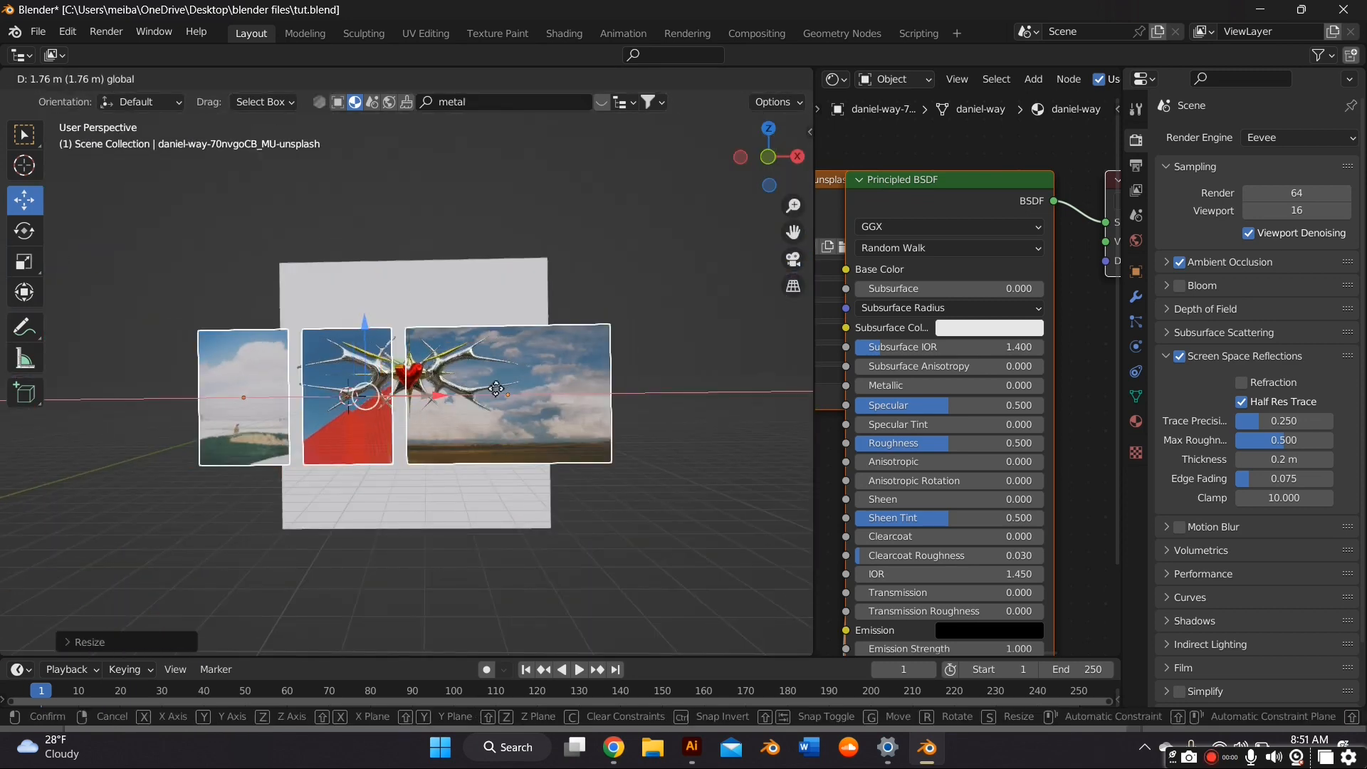
key(x)
click(359, 374)
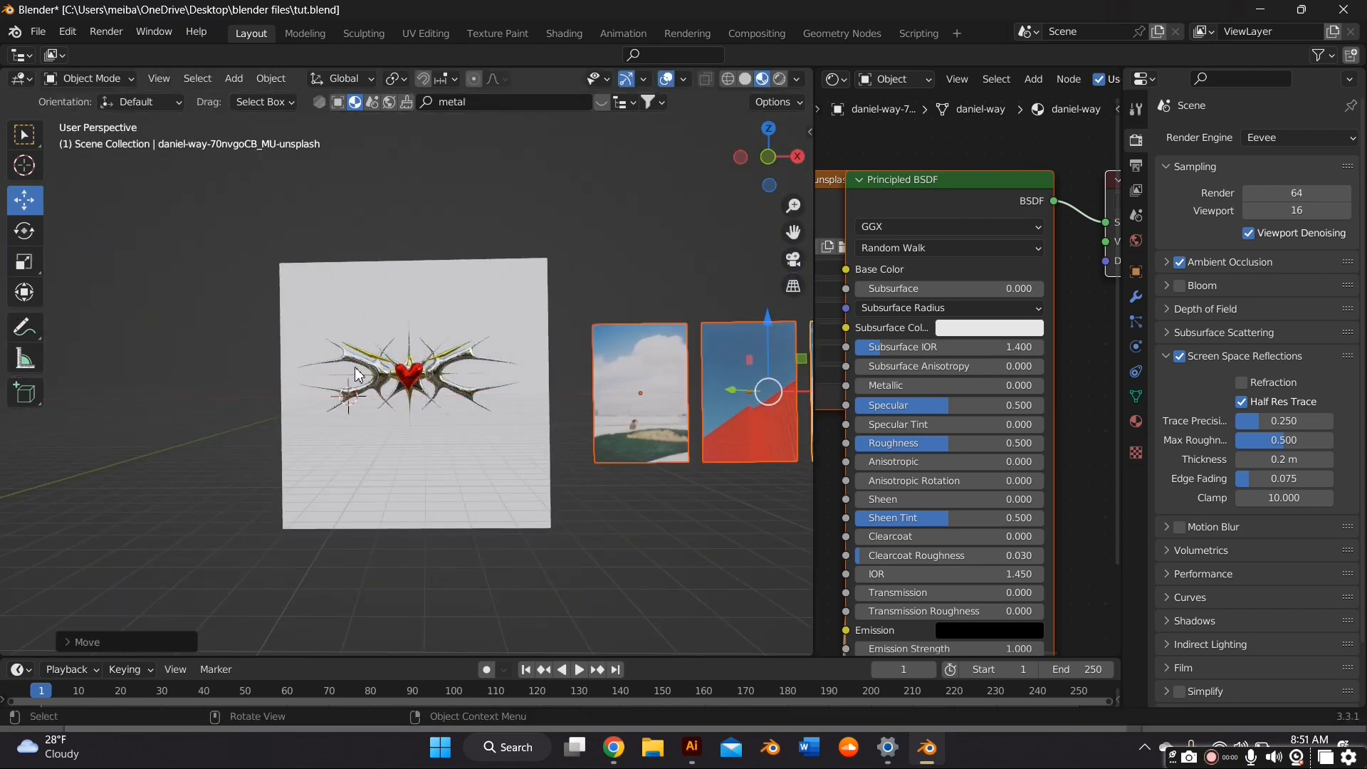
Place the cloudy sky plane behind the logo, scale it up hugely and position it as a backdrop
click(648, 386)
key(g)
key(x)
click(466, 387)
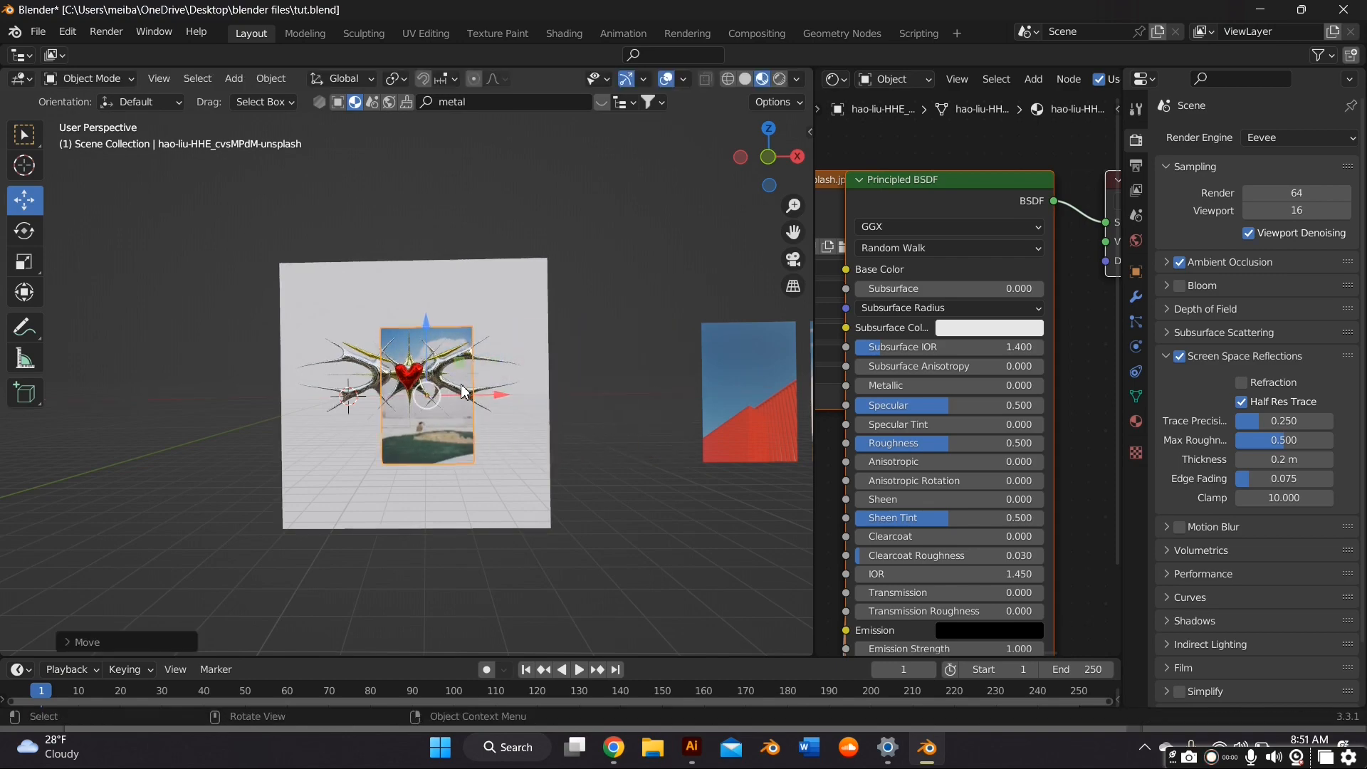
scroll(467, 387, up, 4)
key(s)
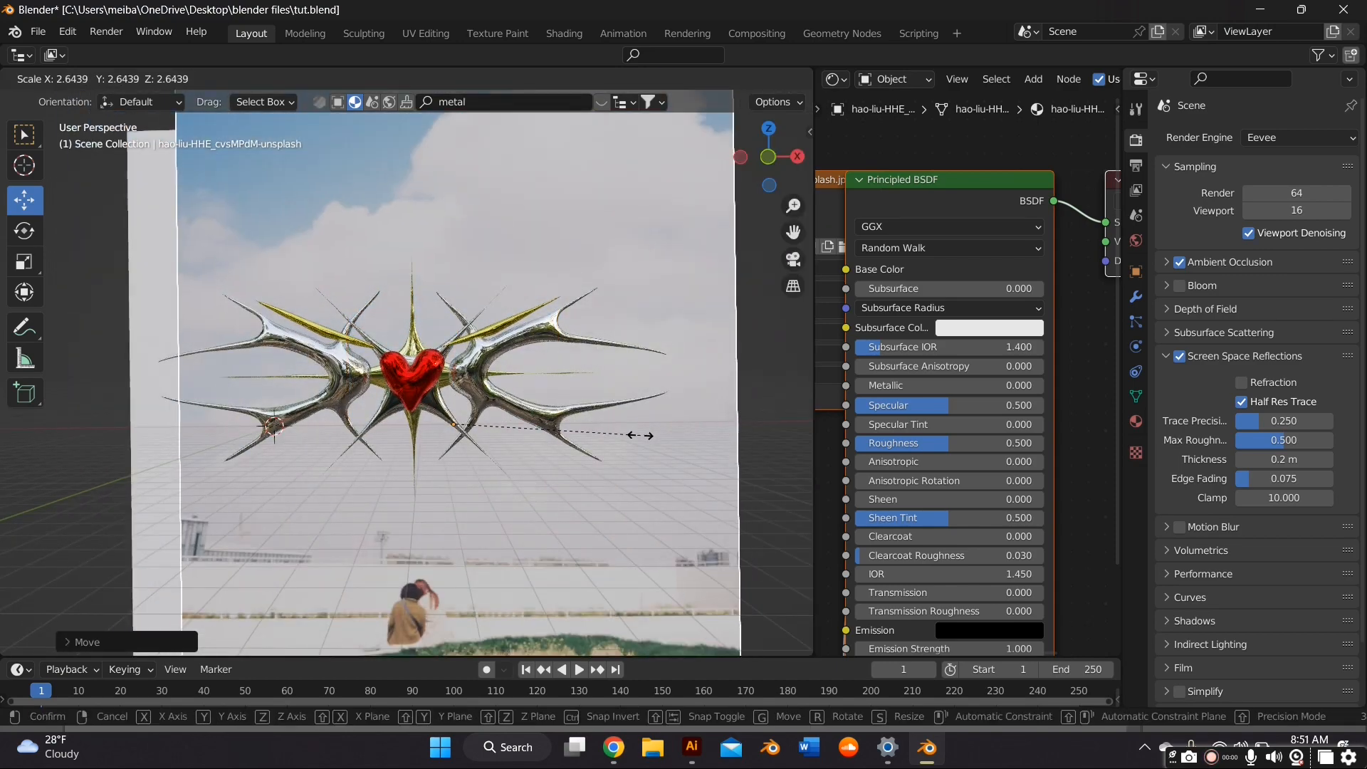
click(487, 360)
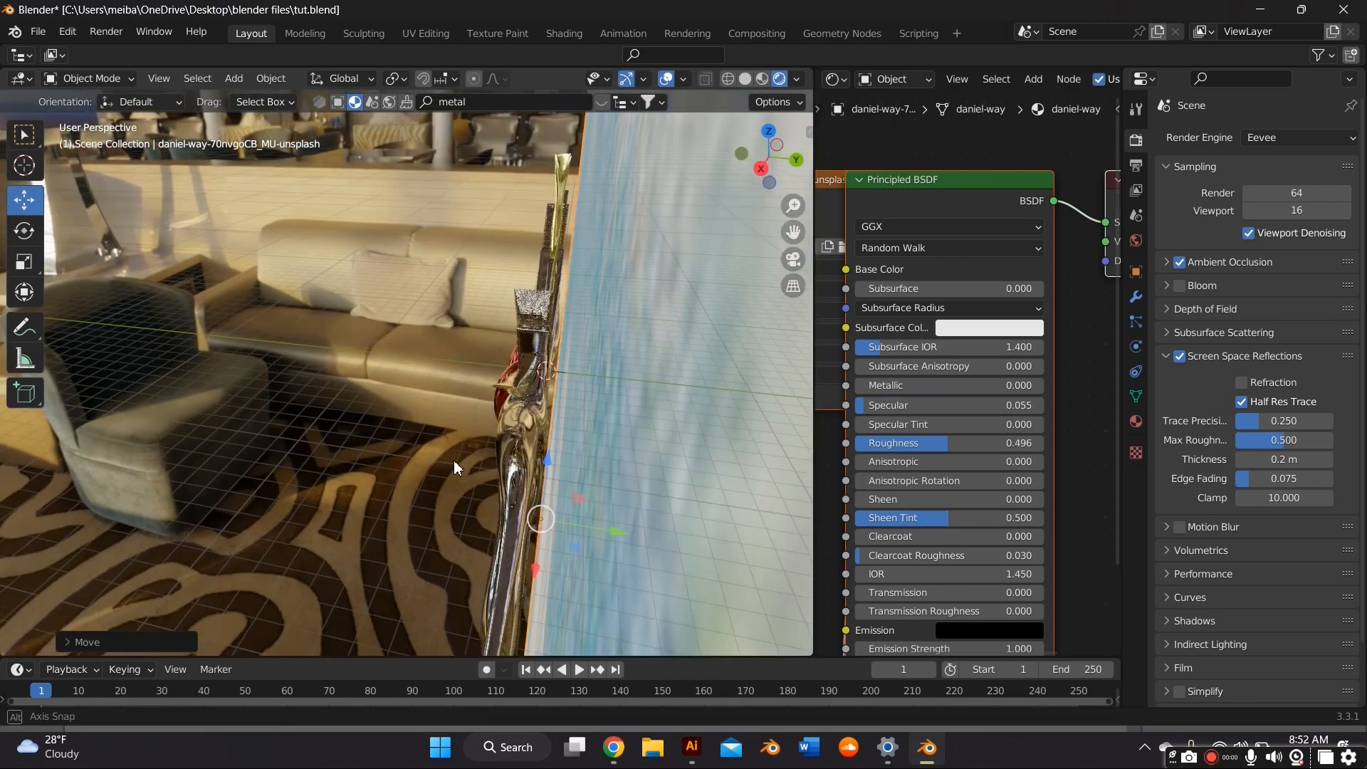
key(g)
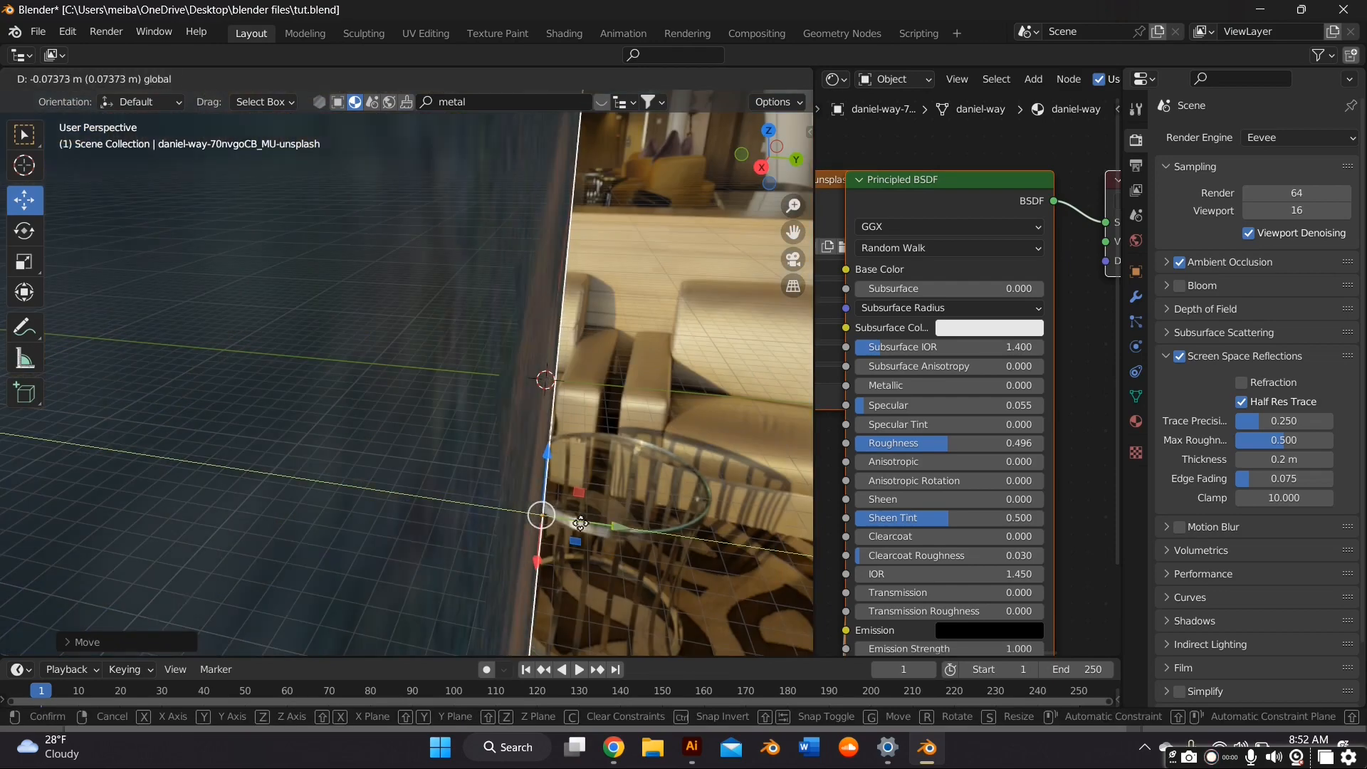
click(535, 512)
mouse_move(534, 492)
middle_down()
mouse_move(479, 455)
mouse_move(31, 513)
mouse_move(4, 453)
middle_up()
key(g)
click(479, 456)
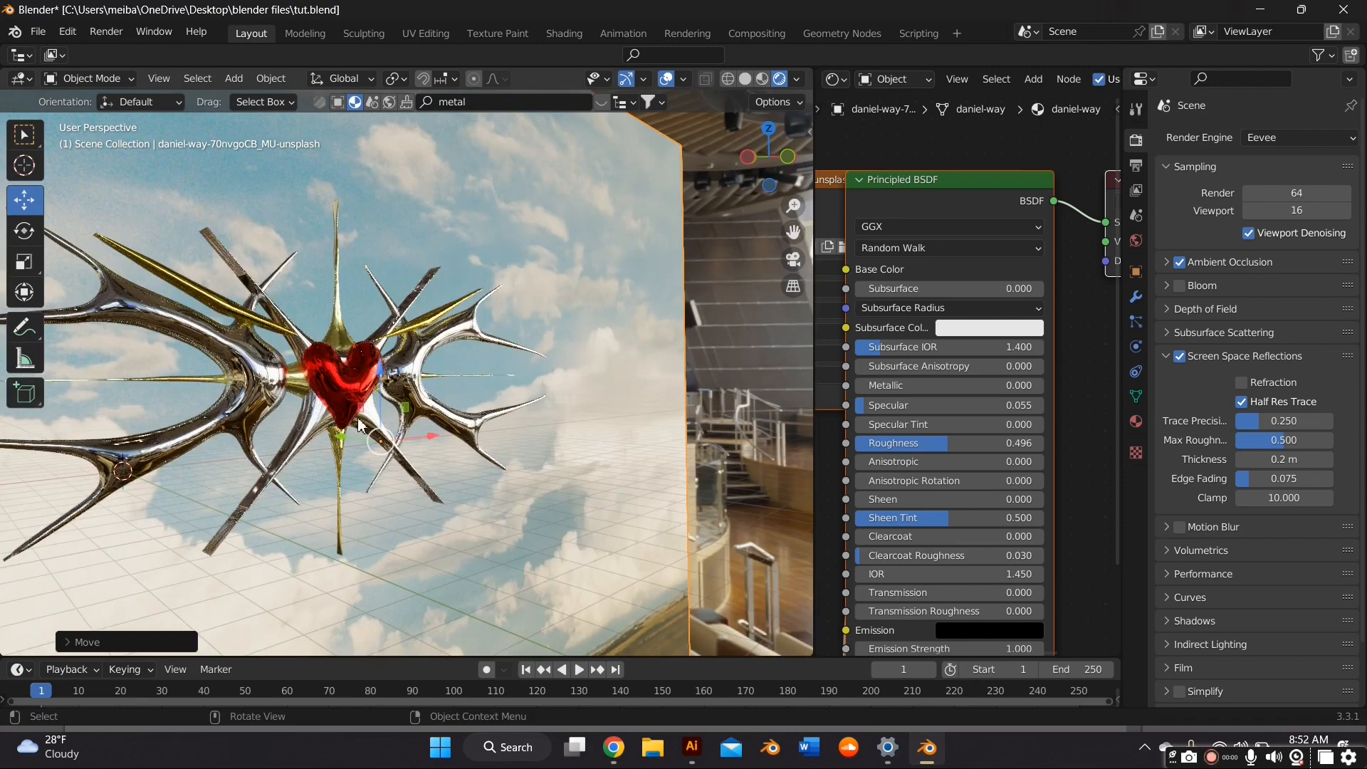
Check the backdrop through the camera and move the empty right of the heart and upward
middle_drag(360, 421, 481, 406)
click(793, 262)
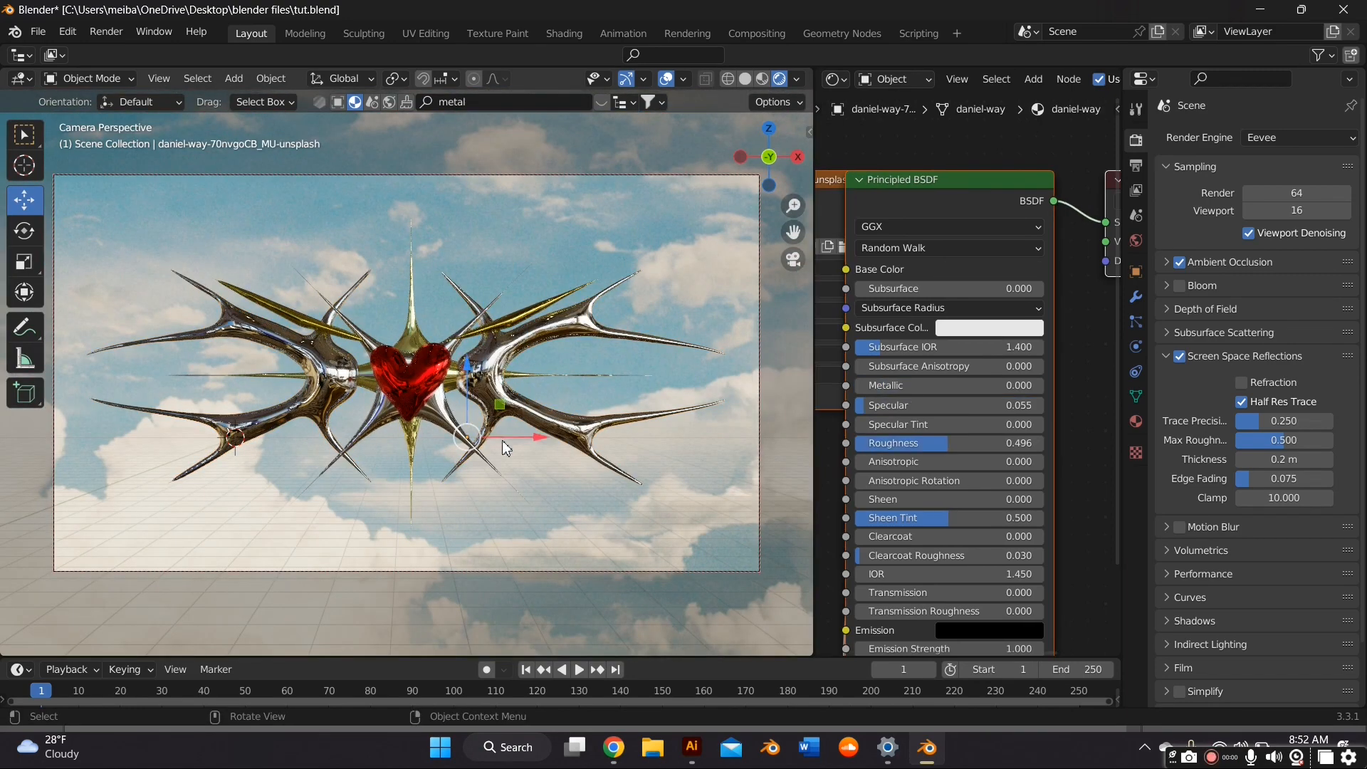
key(g)
key(x)
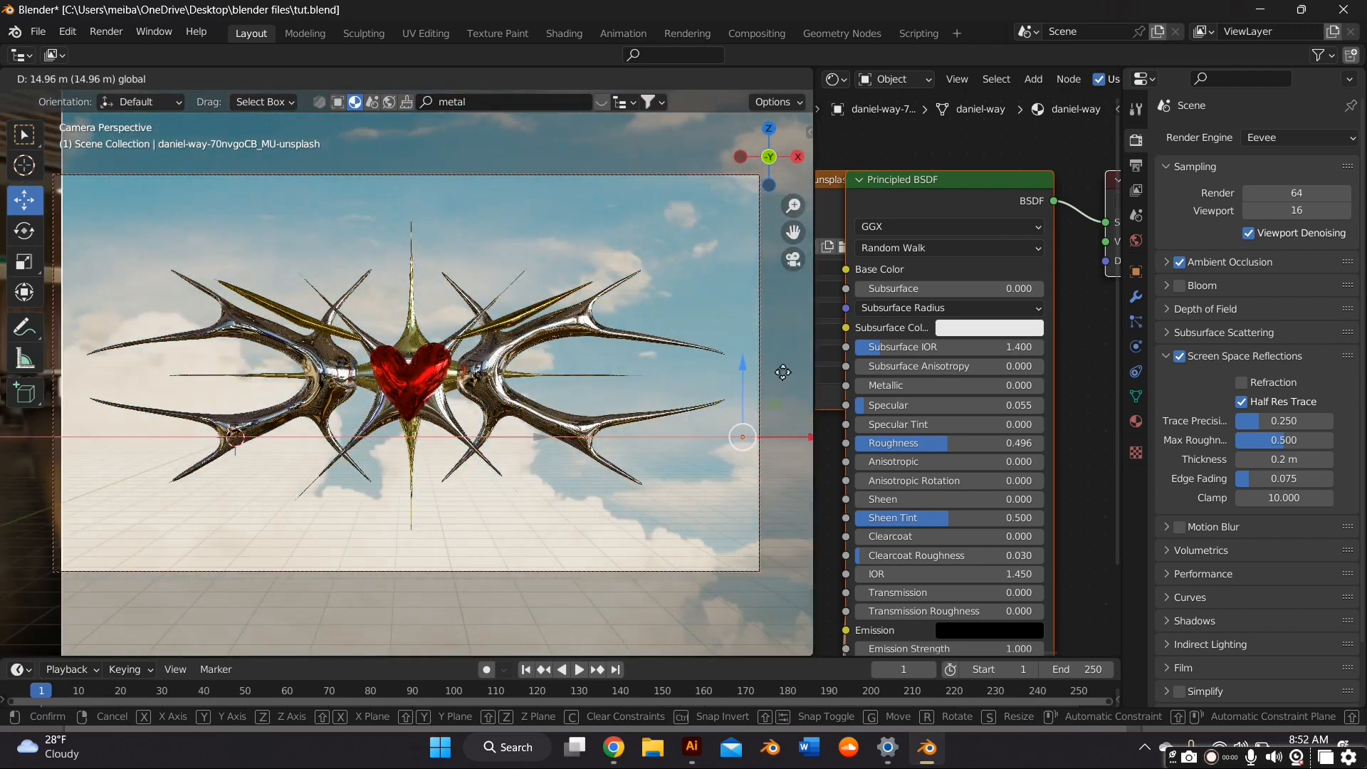
click(674, 375)
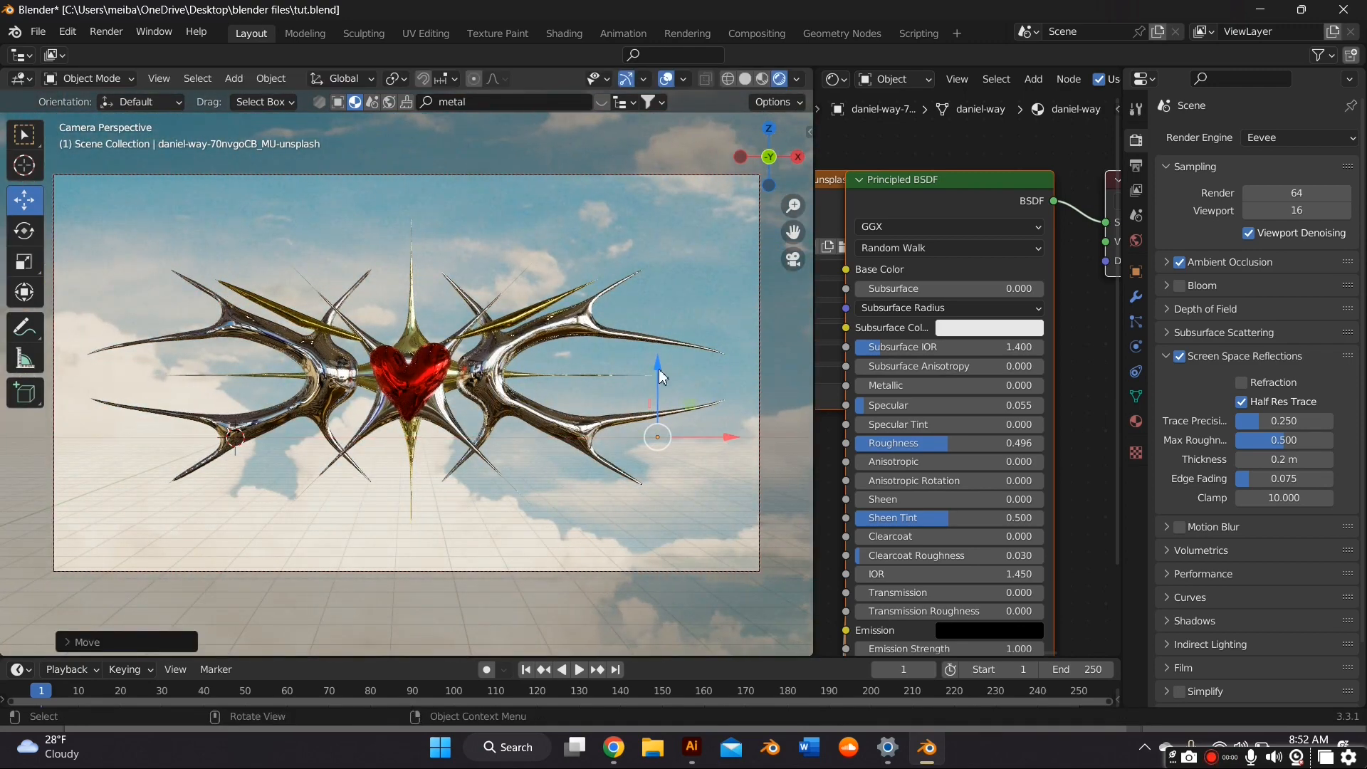
drag(659, 372, 651, 345)
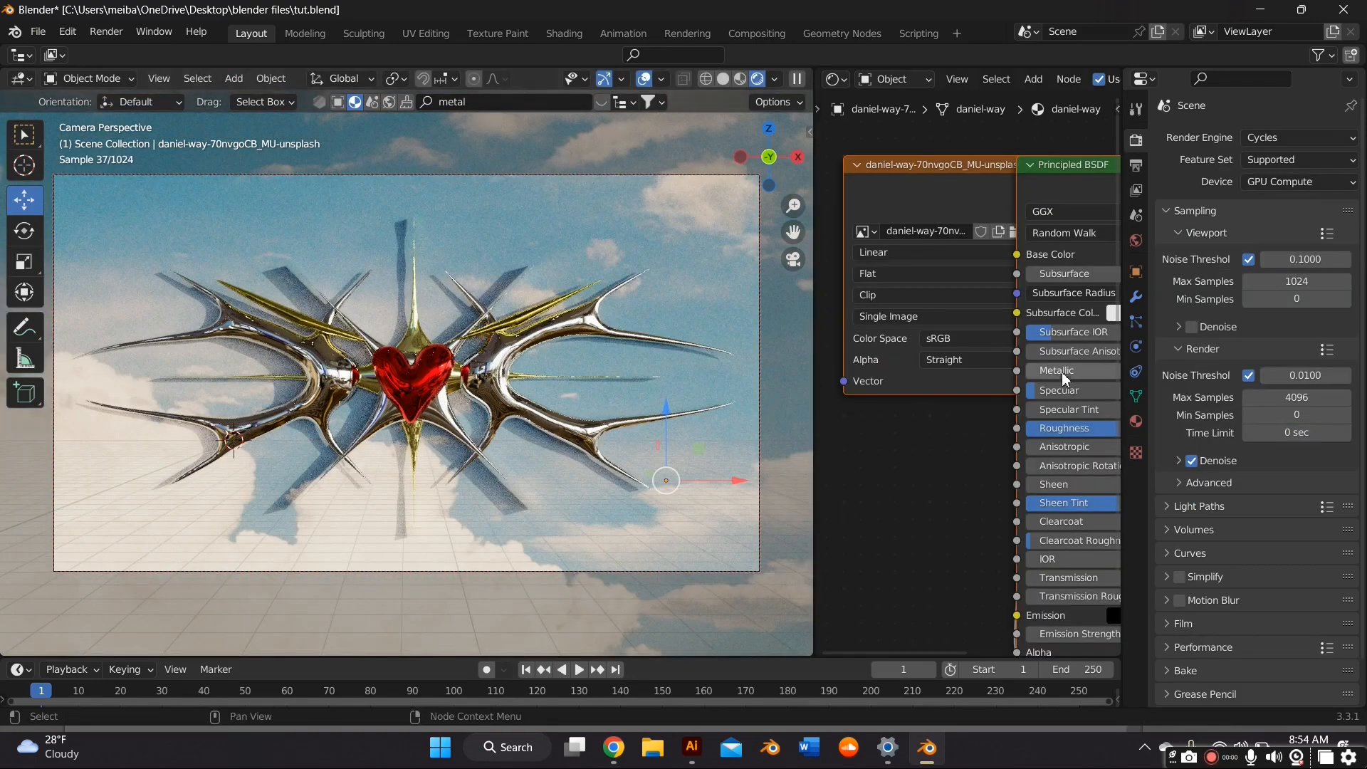
Set Render Max Samples to 200 and start the final Cycles render
middle_drag(1064, 378, 1038, 369)
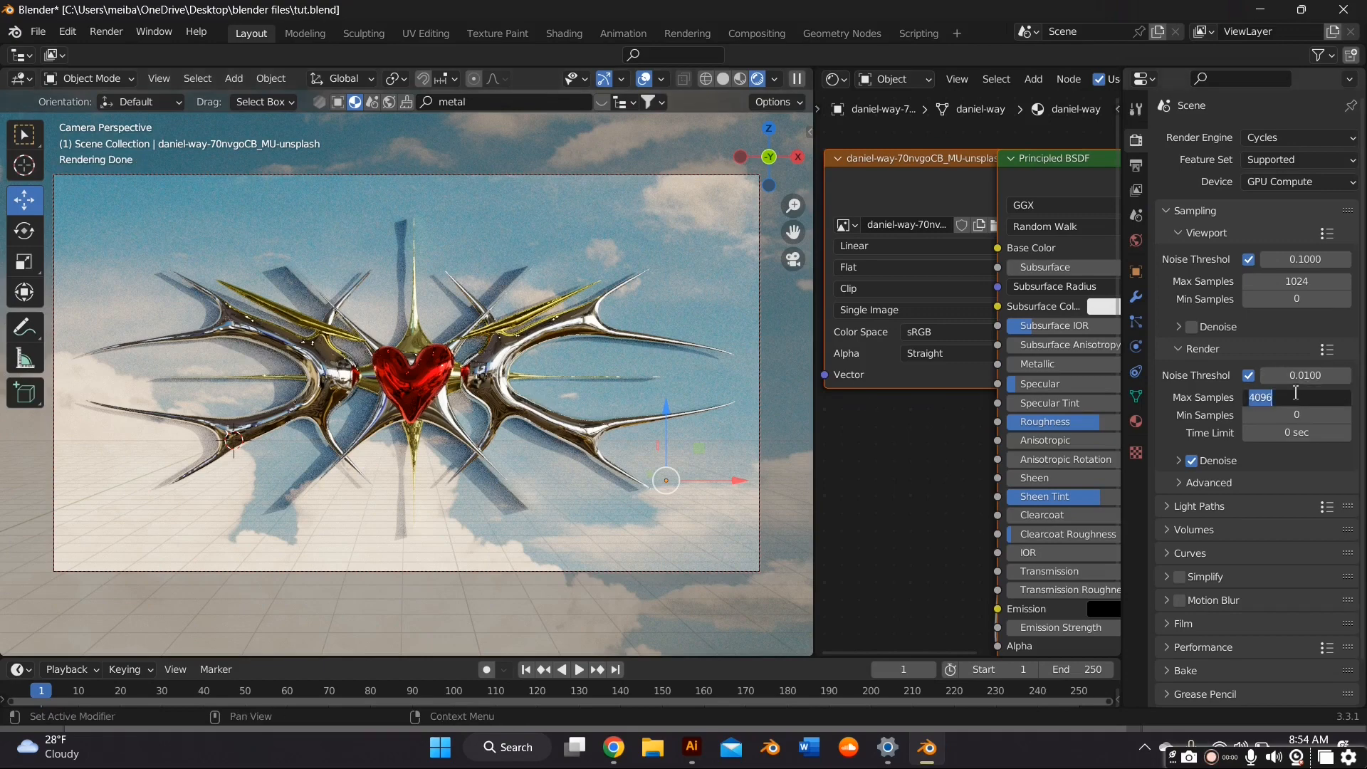
text(200)
key(Return)
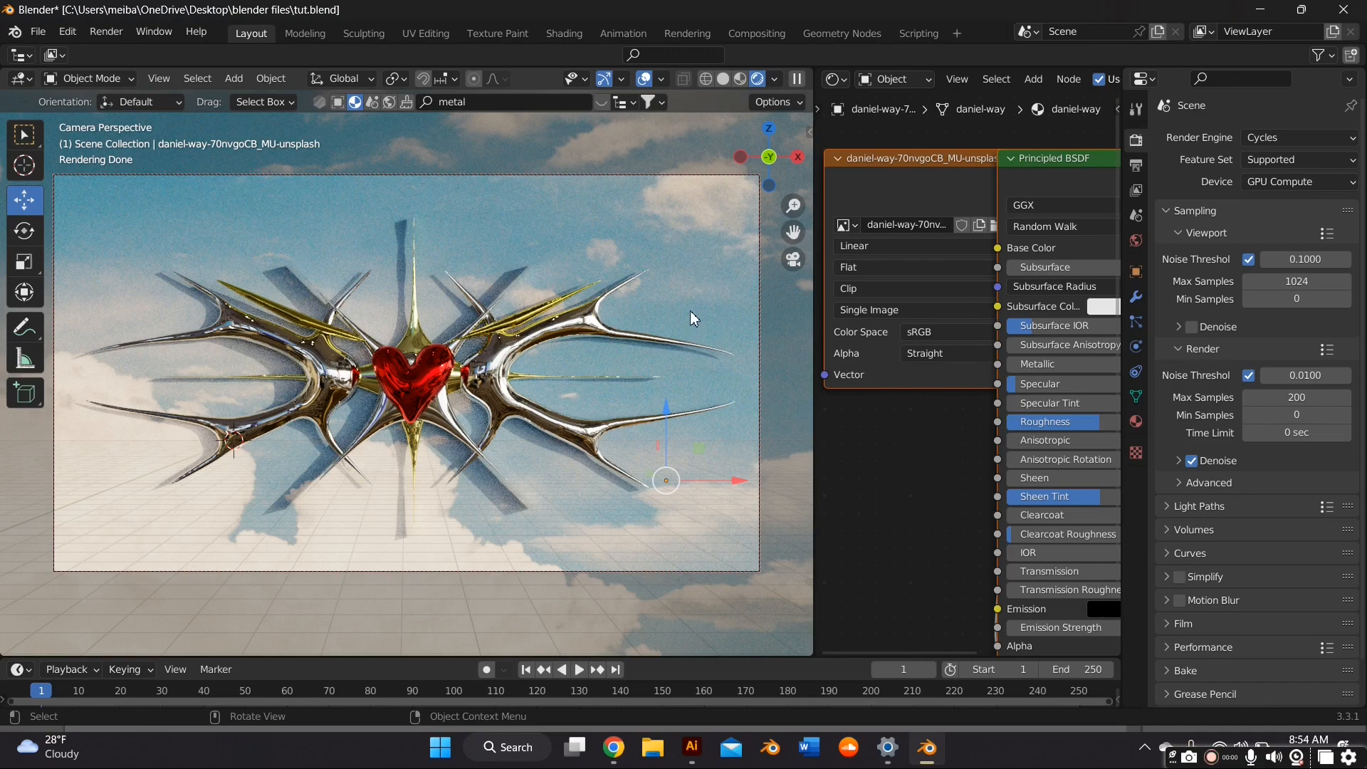
click(105, 32)
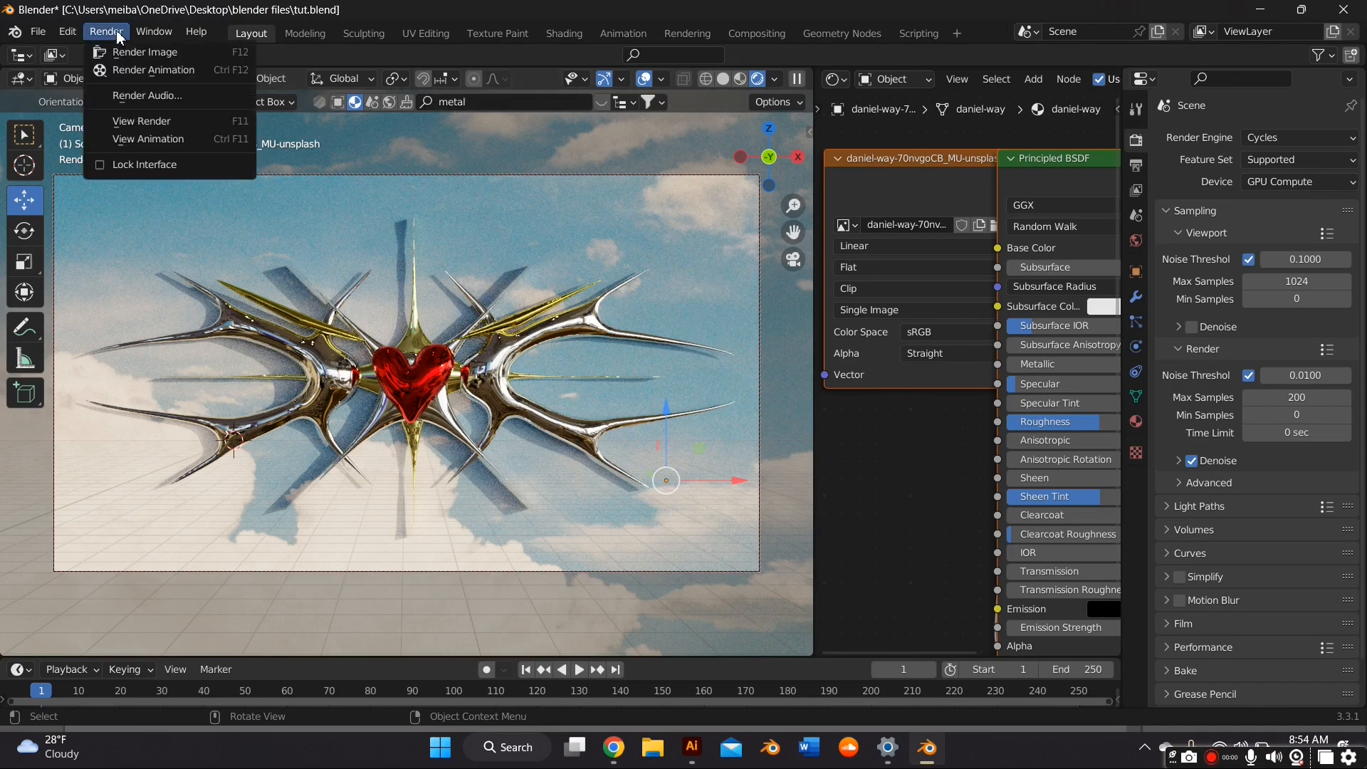
click(117, 48)
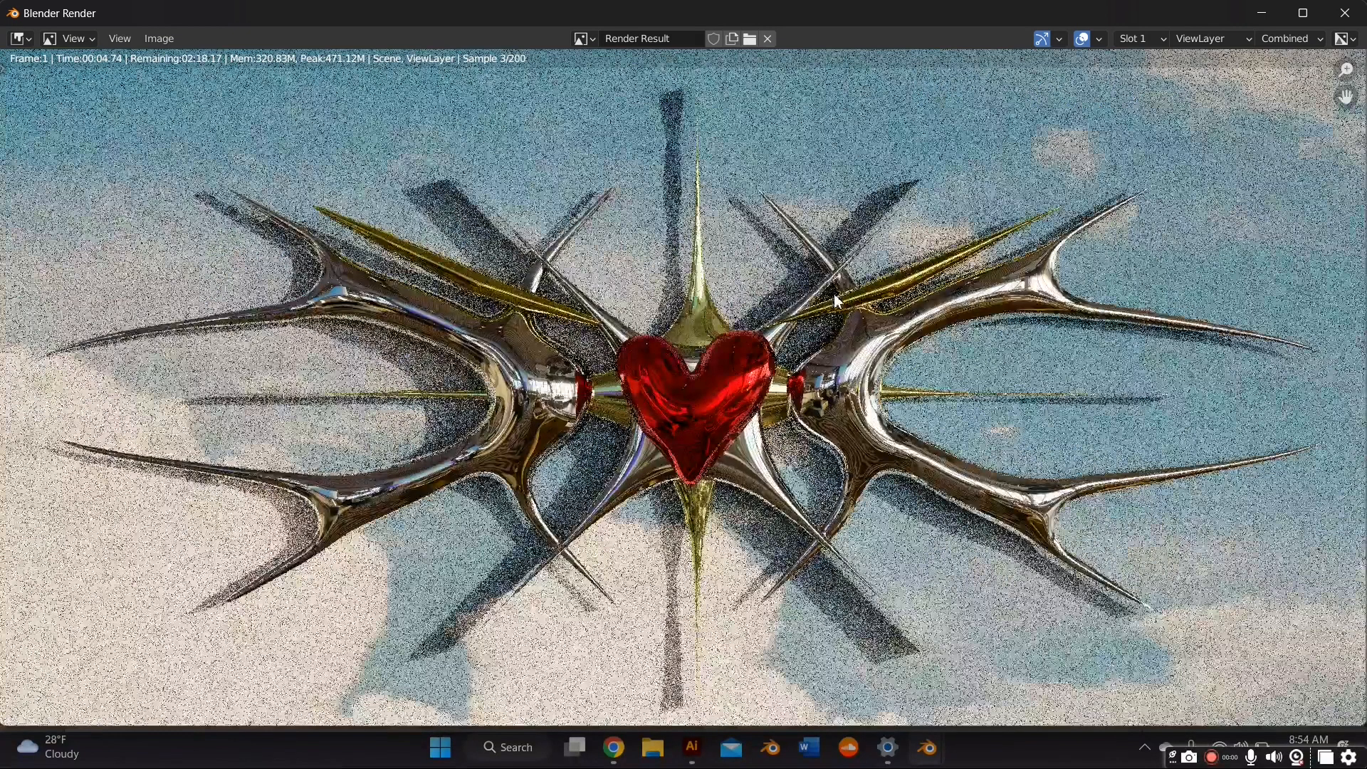
scroll(1057, 498, up, 1)
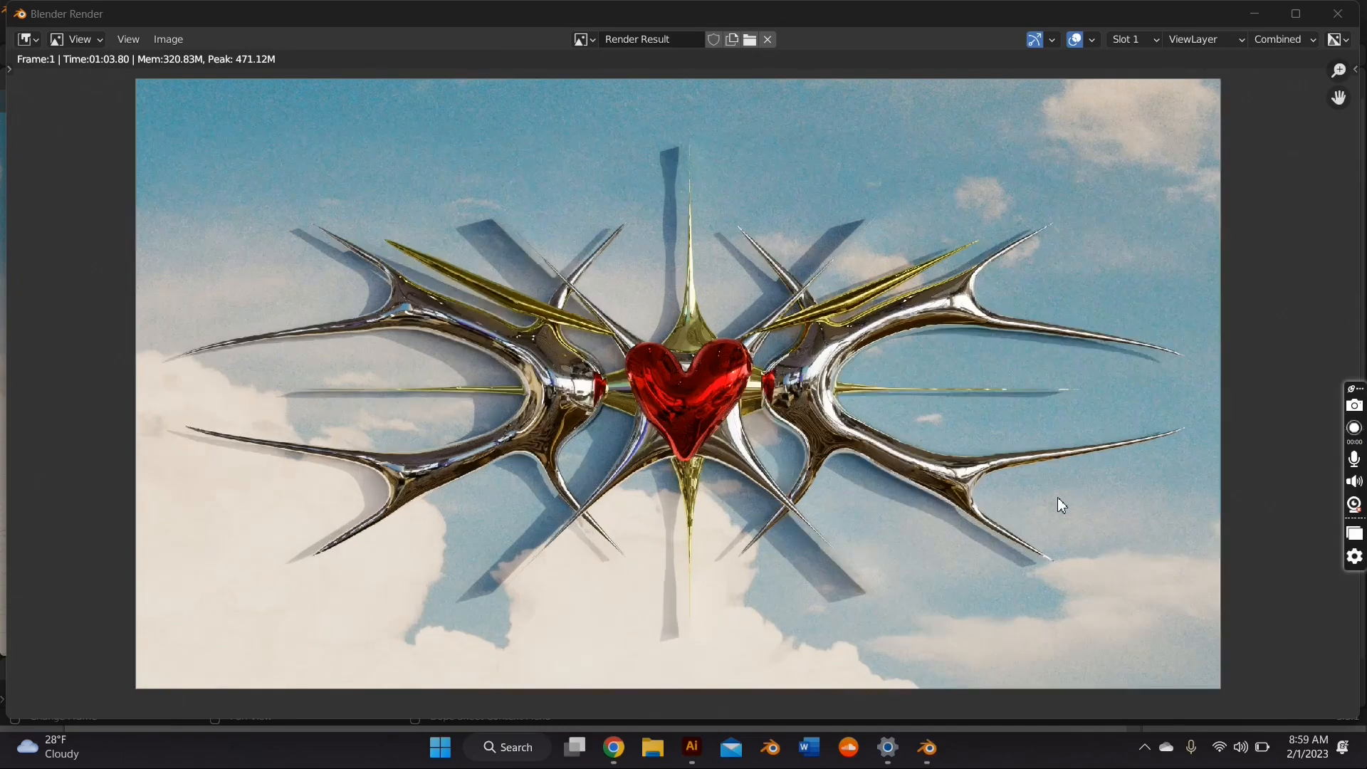
View the Noisy Image pass of the finished render, then return to the main workspace
click(1292, 40)
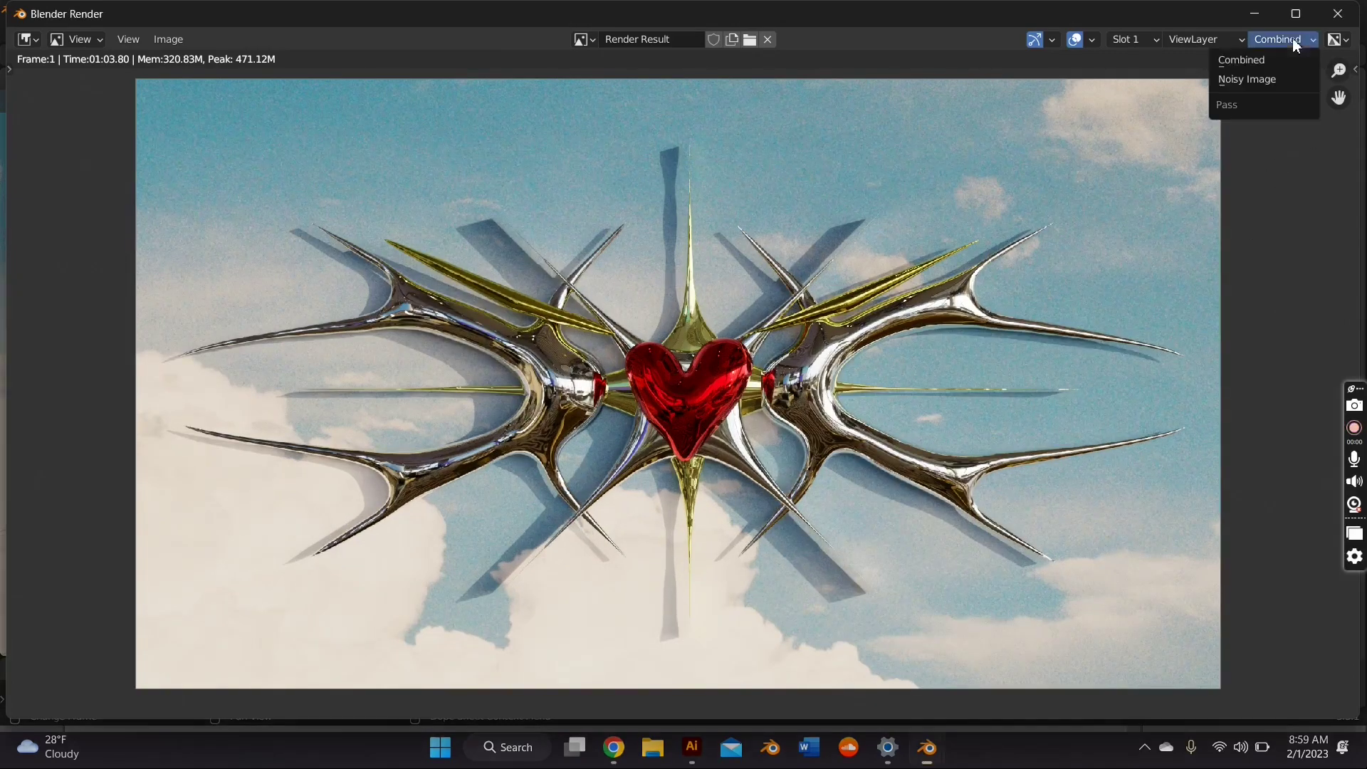
click(1274, 80)
scroll(1128, 219, up, 1)
scroll(1125, 225, down, 2)
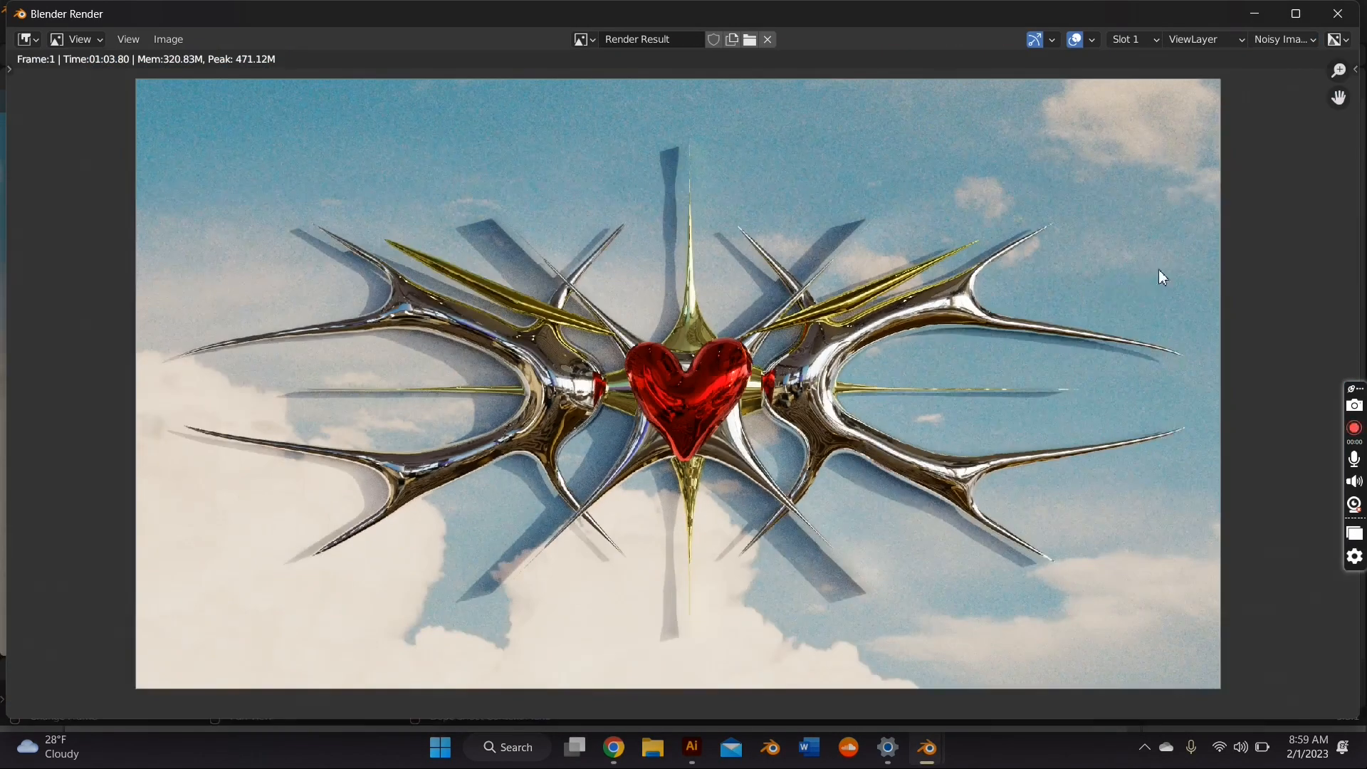
scroll(1113, 282, up, 1)
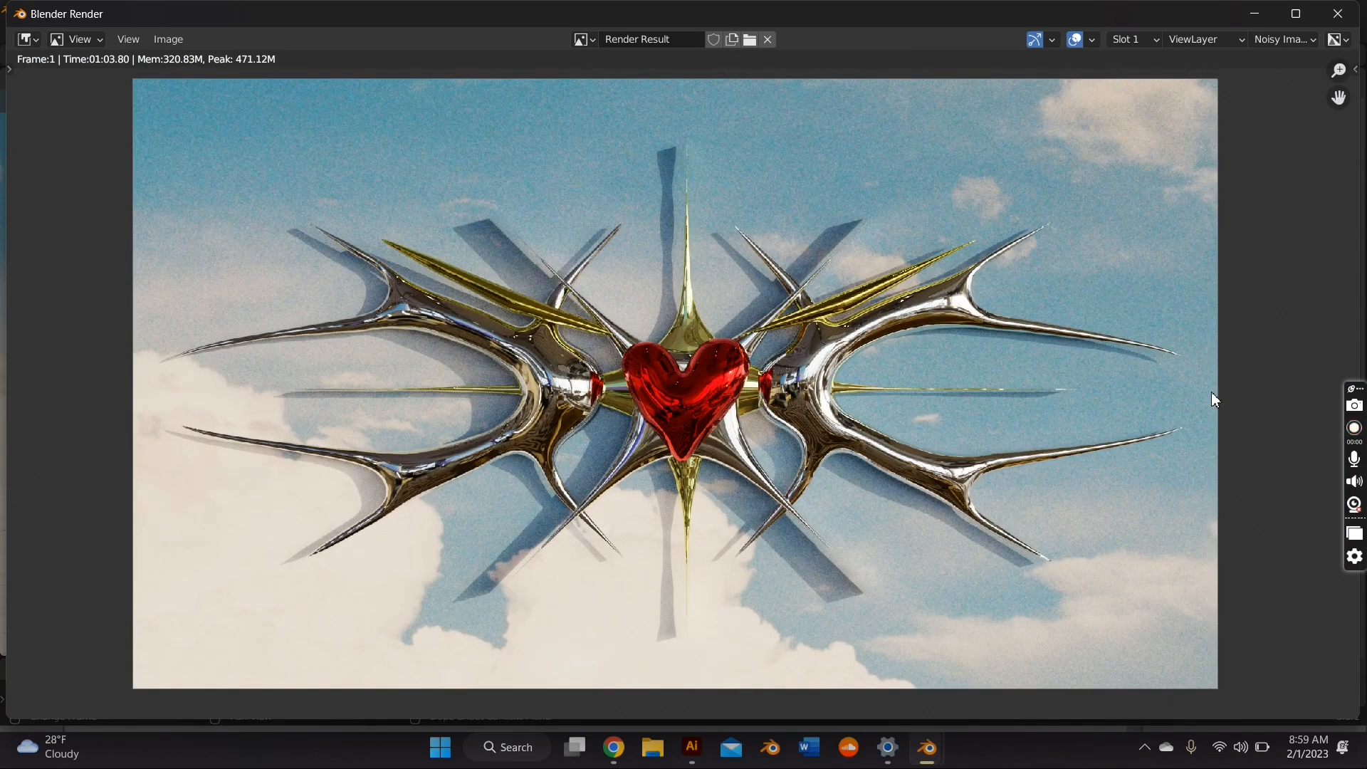
scroll(1207, 351, down, 1)
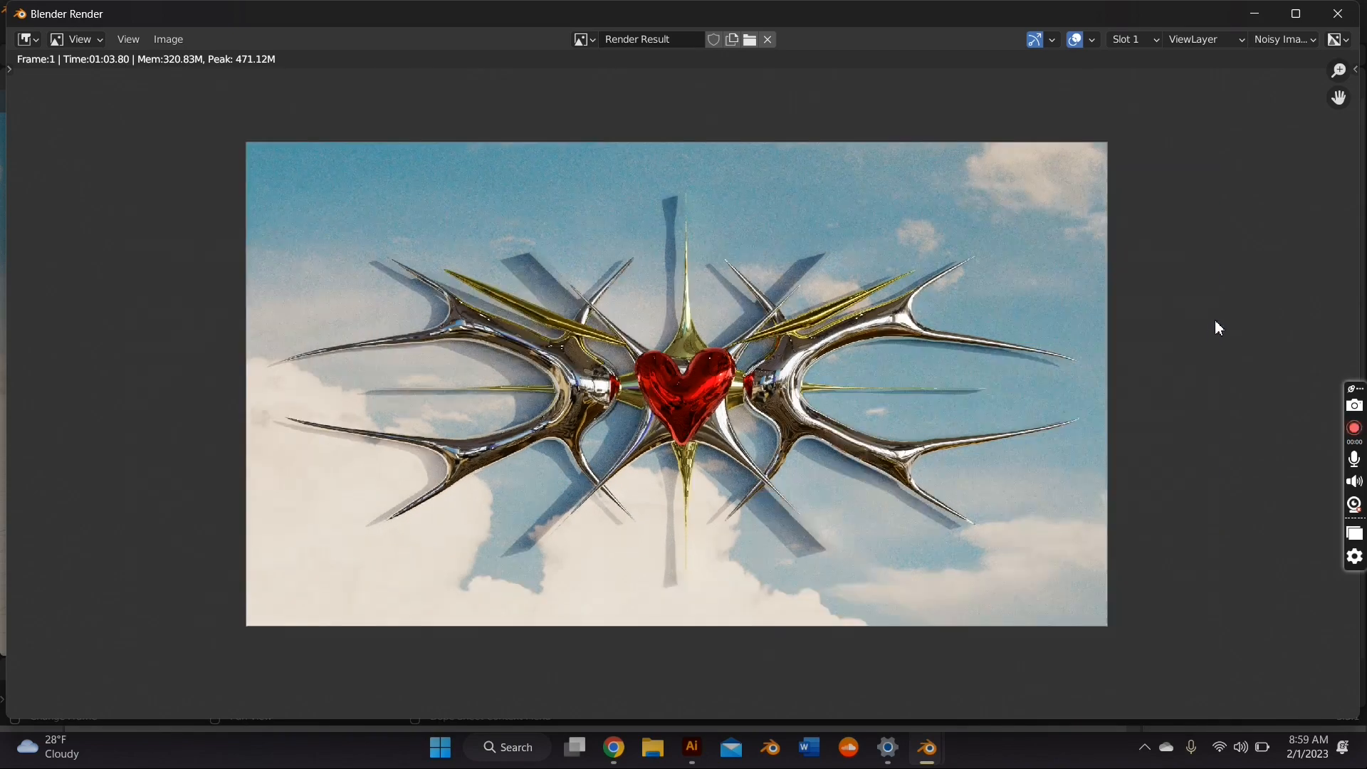
scroll(1213, 313, up, 1)
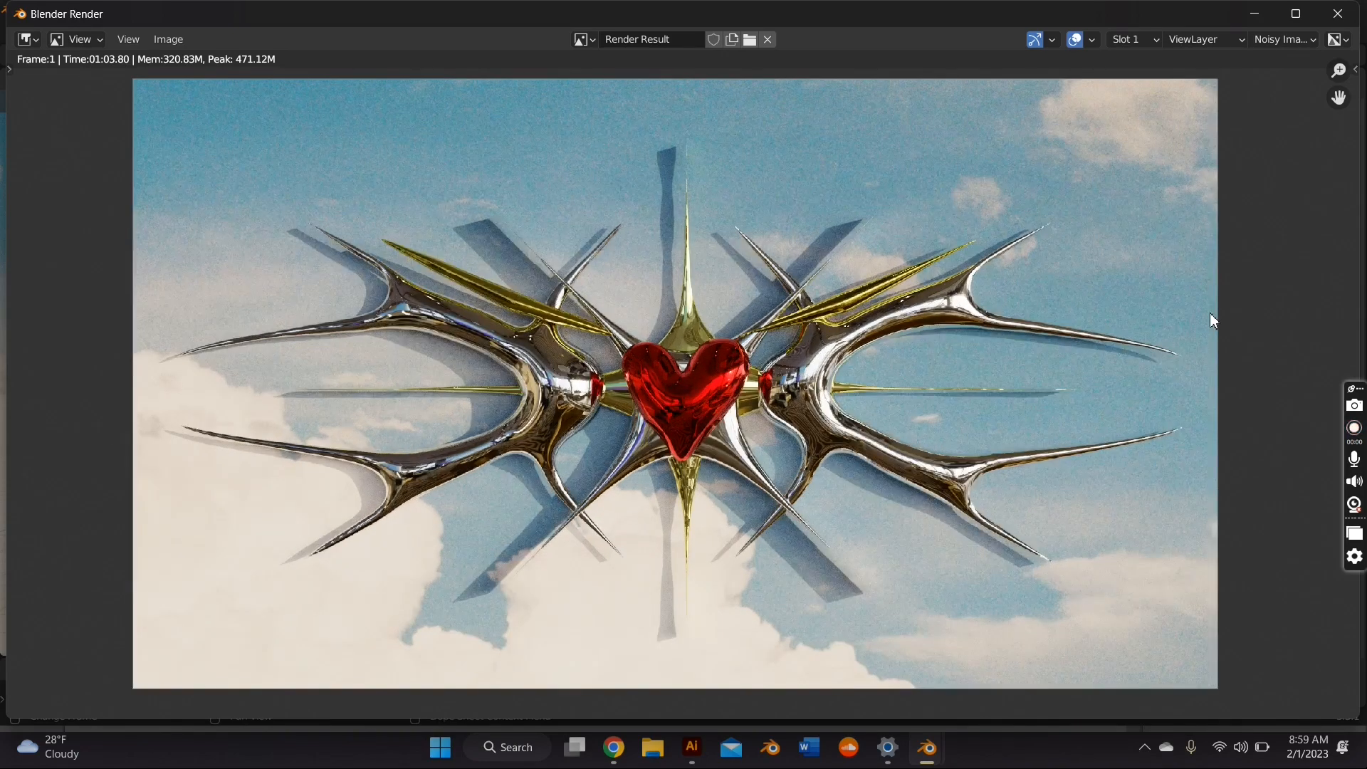
scroll(1210, 313, down, 1)
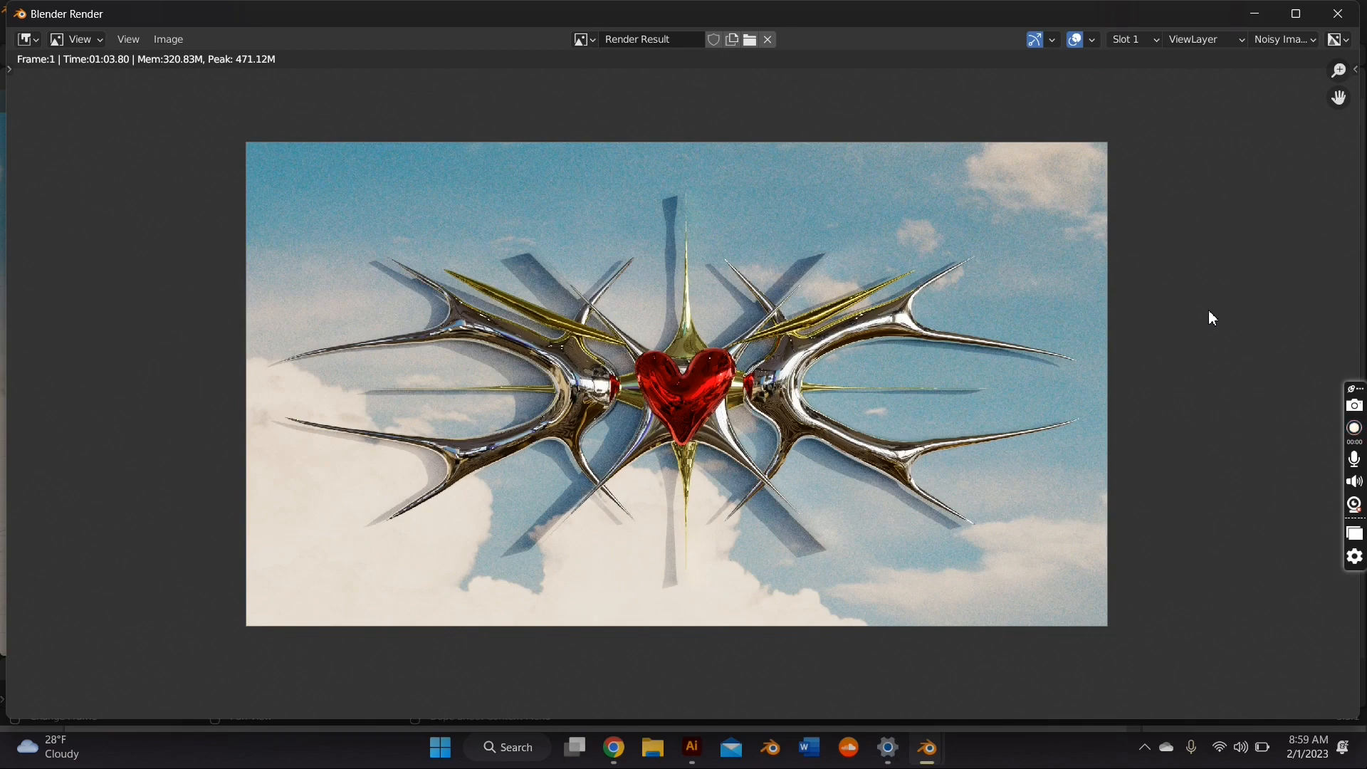
key(alt+Tab)
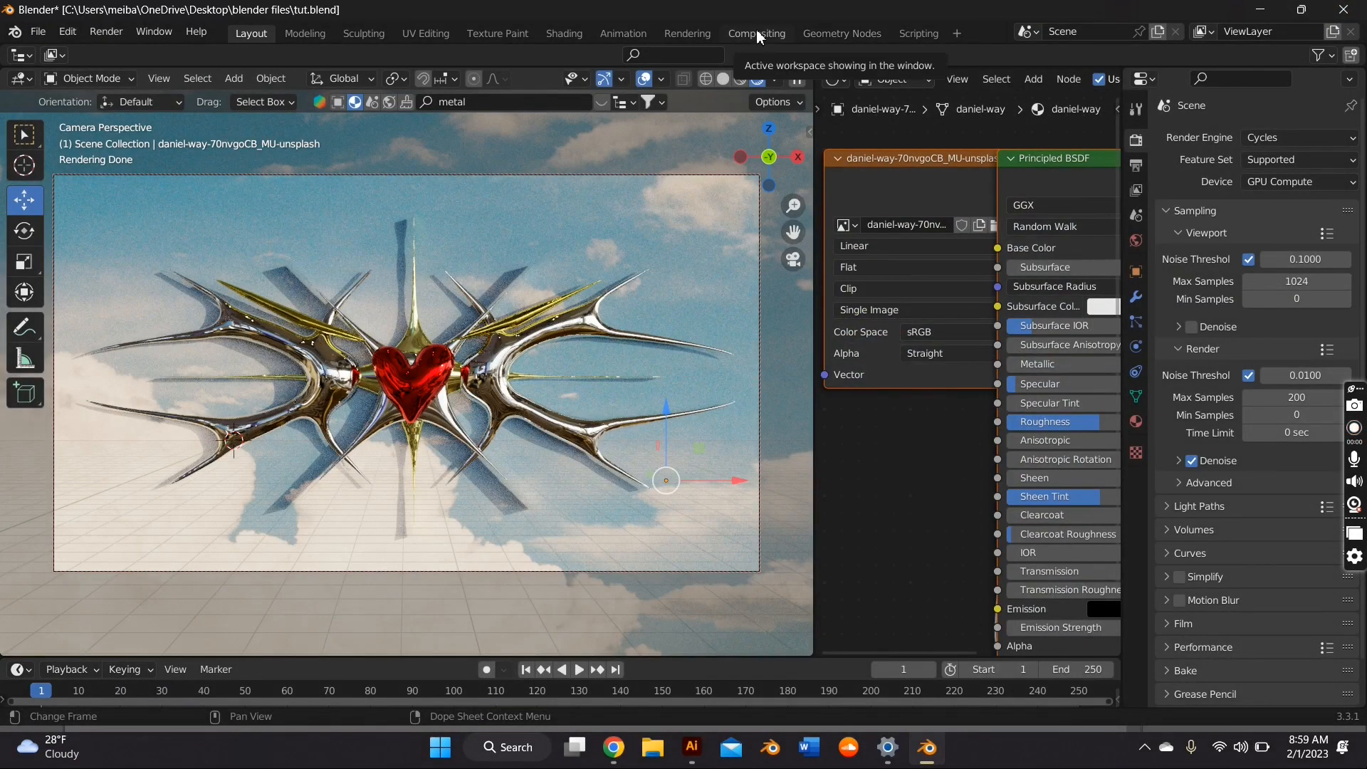
Set up the Compositing workspace as two side-by-side editors with node-based compositing enabled
click(756, 30)
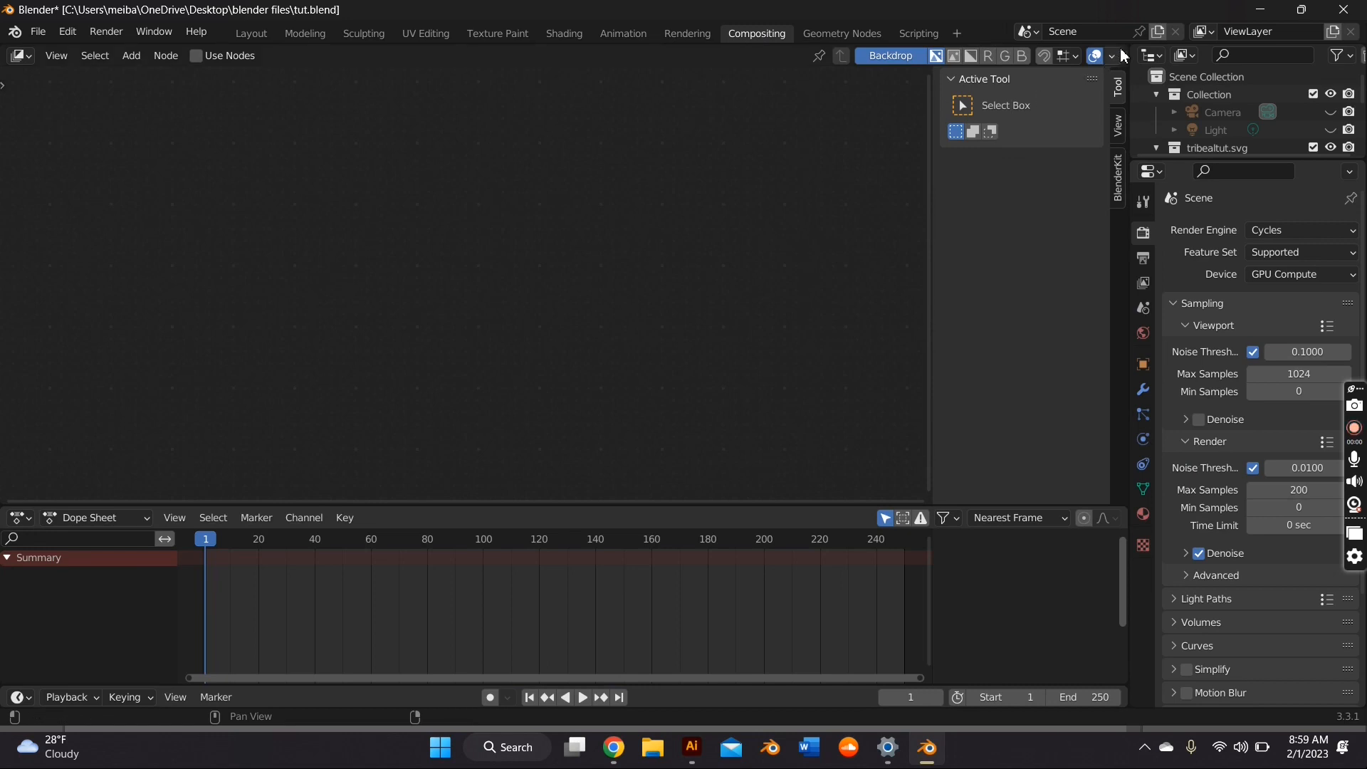
drag(1014, 98, 604, 152)
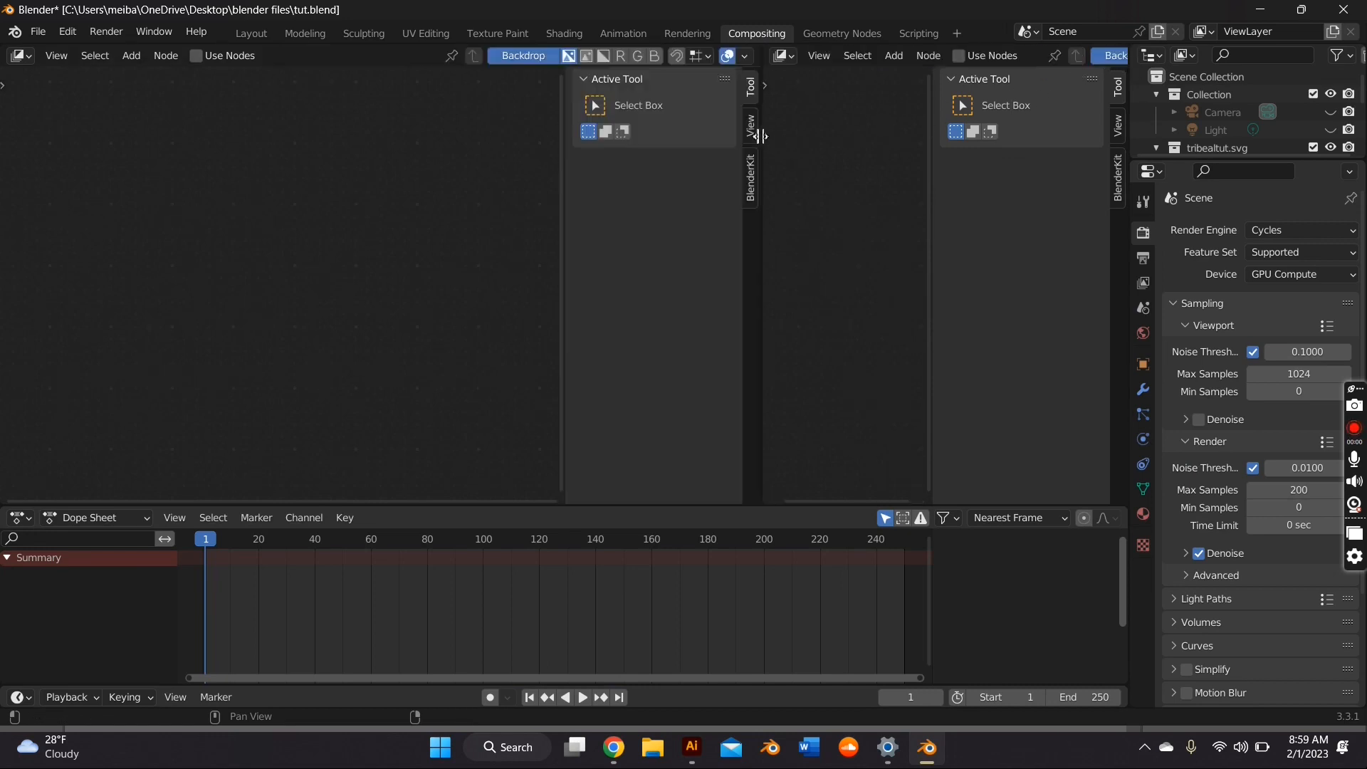
key(n)
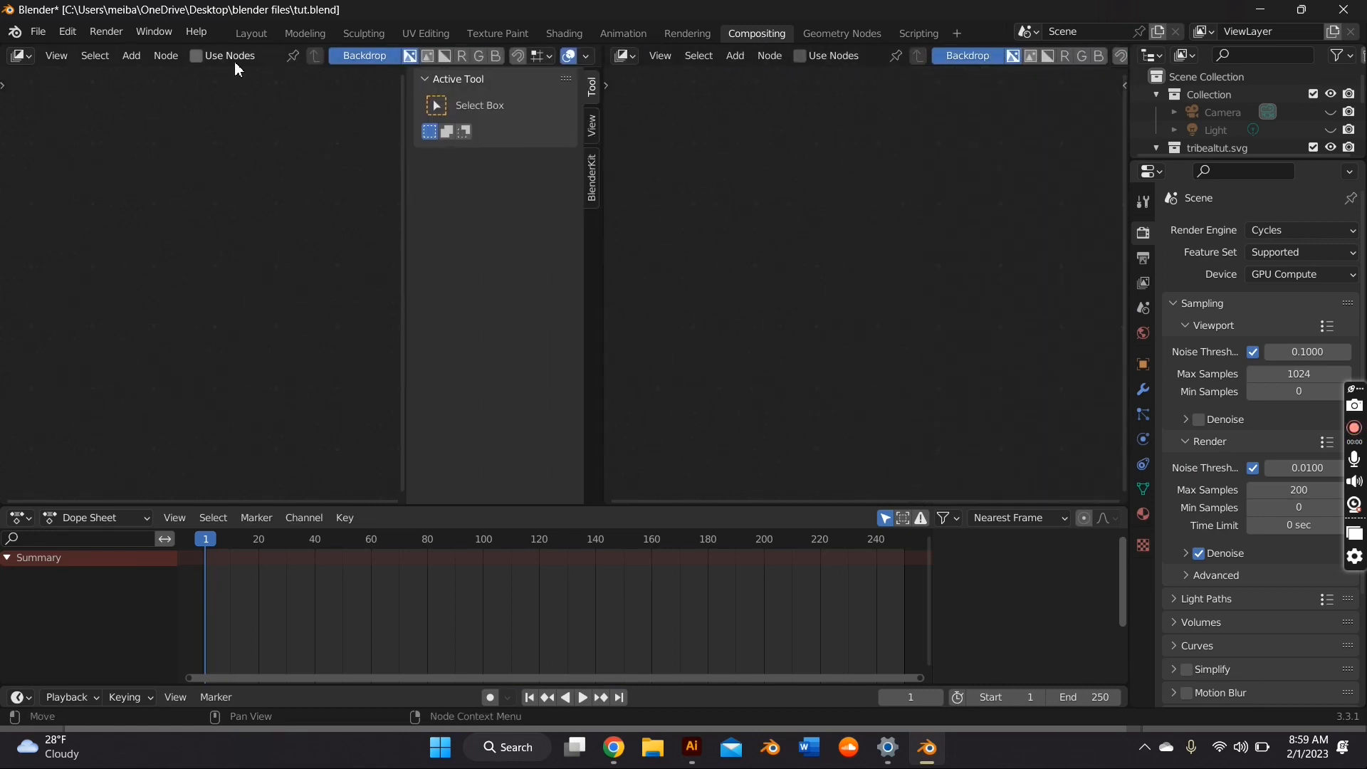
key(n)
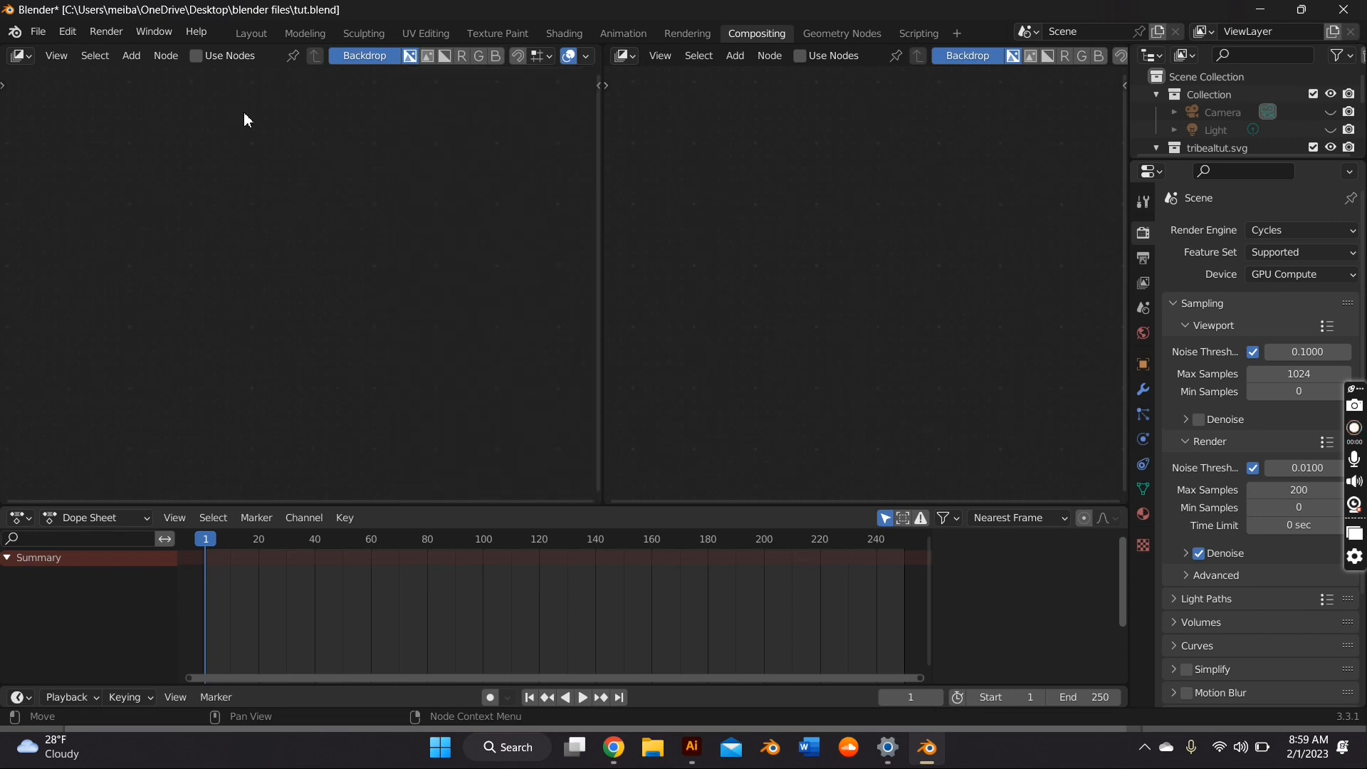
click(198, 56)
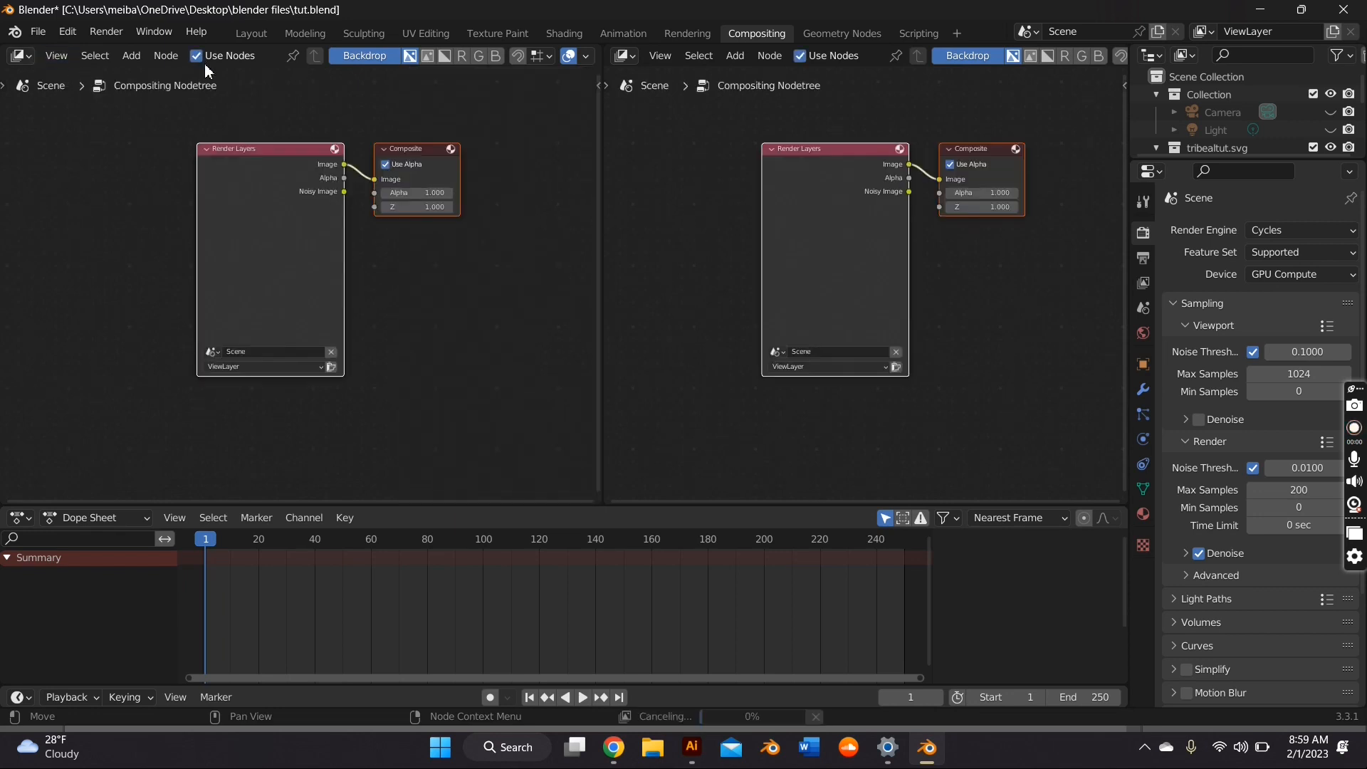
scroll(407, 285, up, 2)
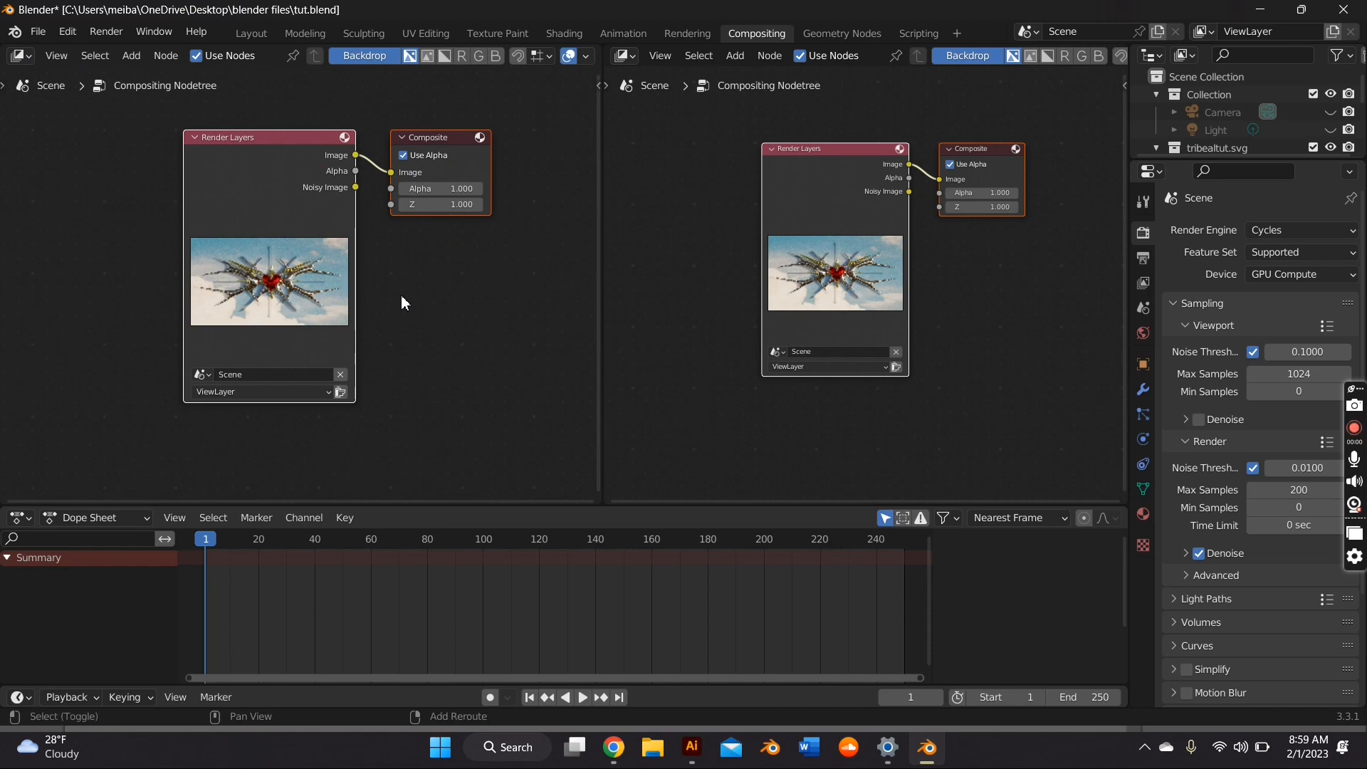
Insert a Glare node between the Render Layers and Composite nodes
key(shift+a)
click(309, 313)
text(g)
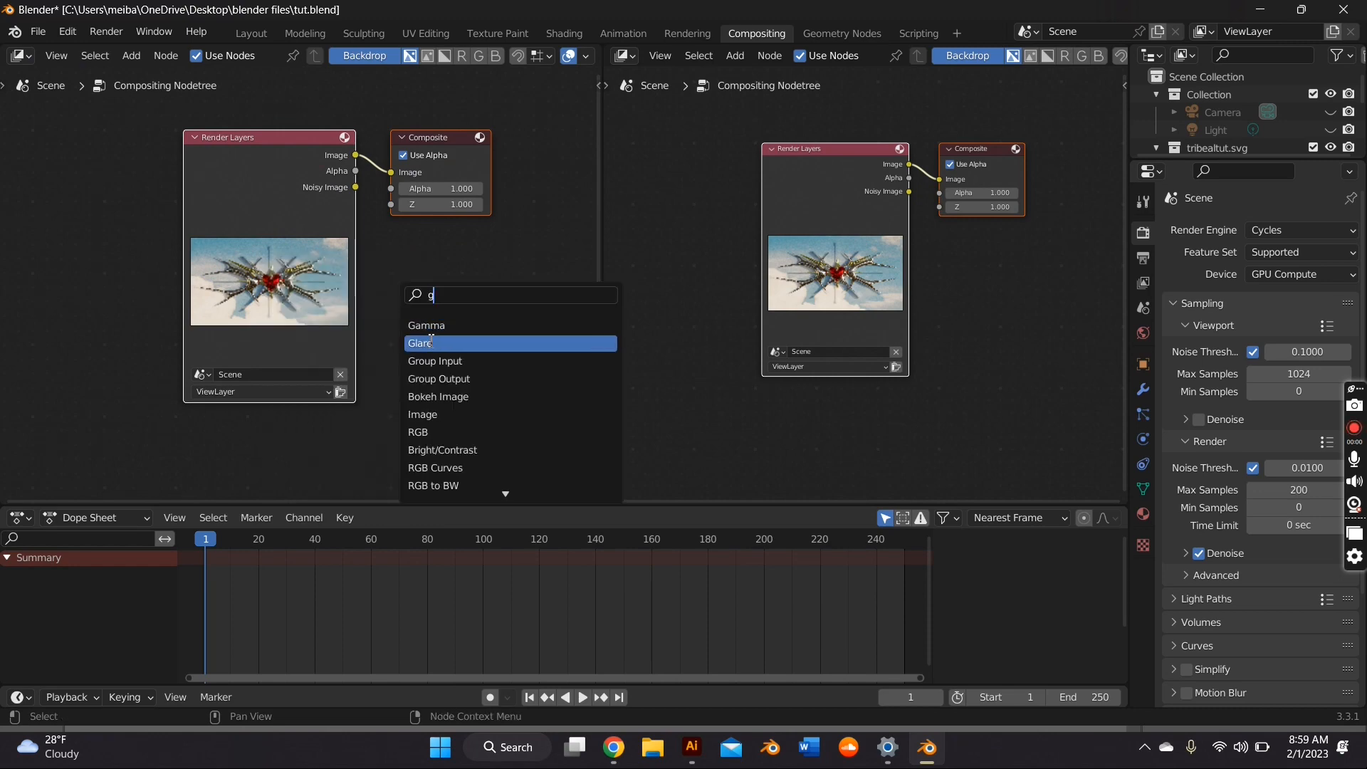
click(420, 343)
click(462, 213)
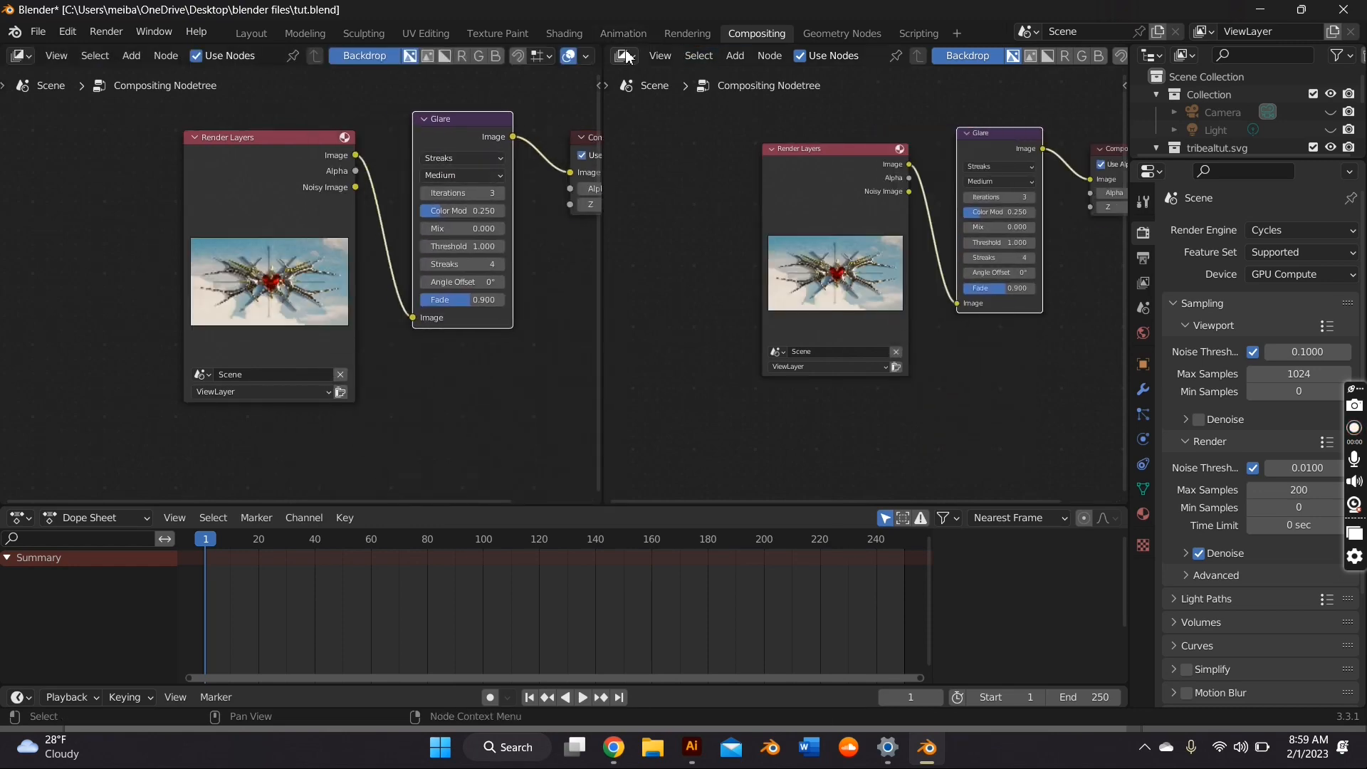
Add a Viewer node fed by the Glare output and show its result in an image viewer on the right
click(626, 55)
click(662, 130)
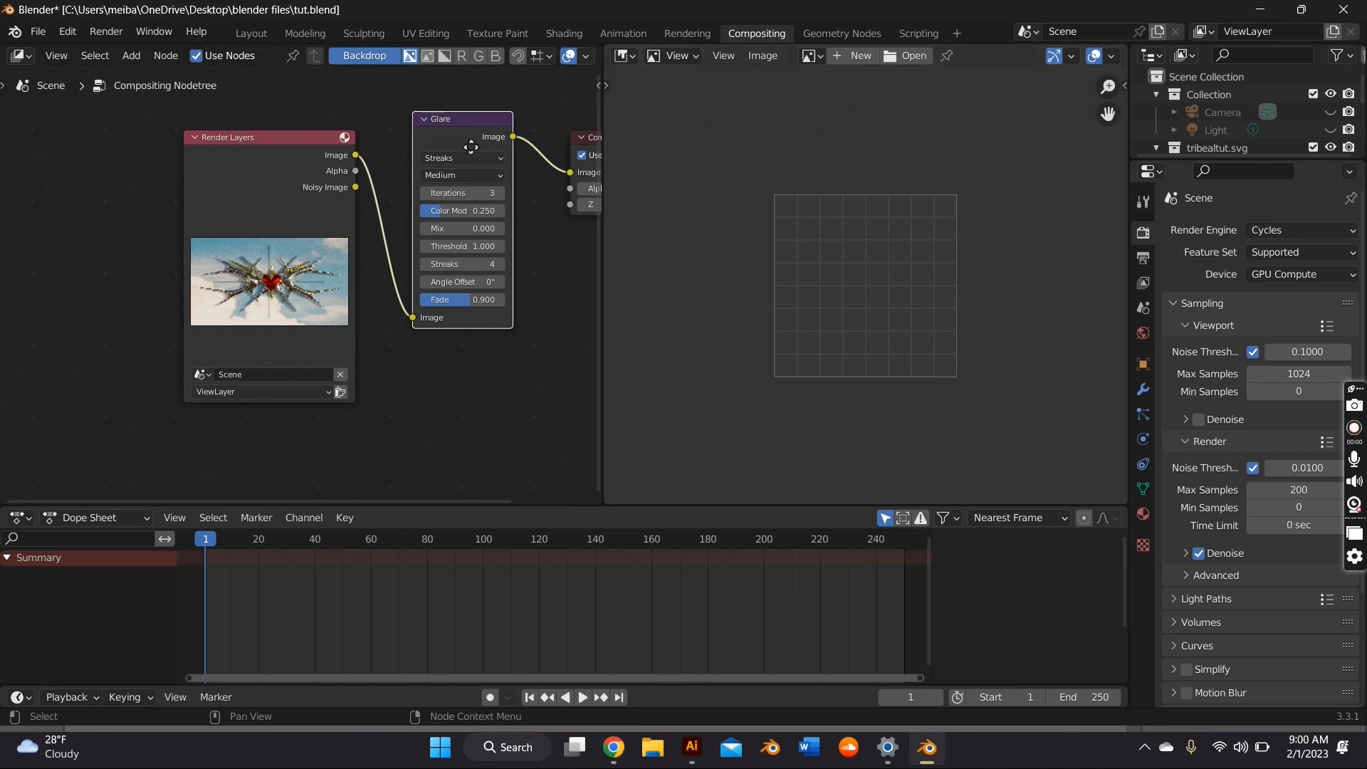
scroll(472, 147, down, 2)
key(shift+a)
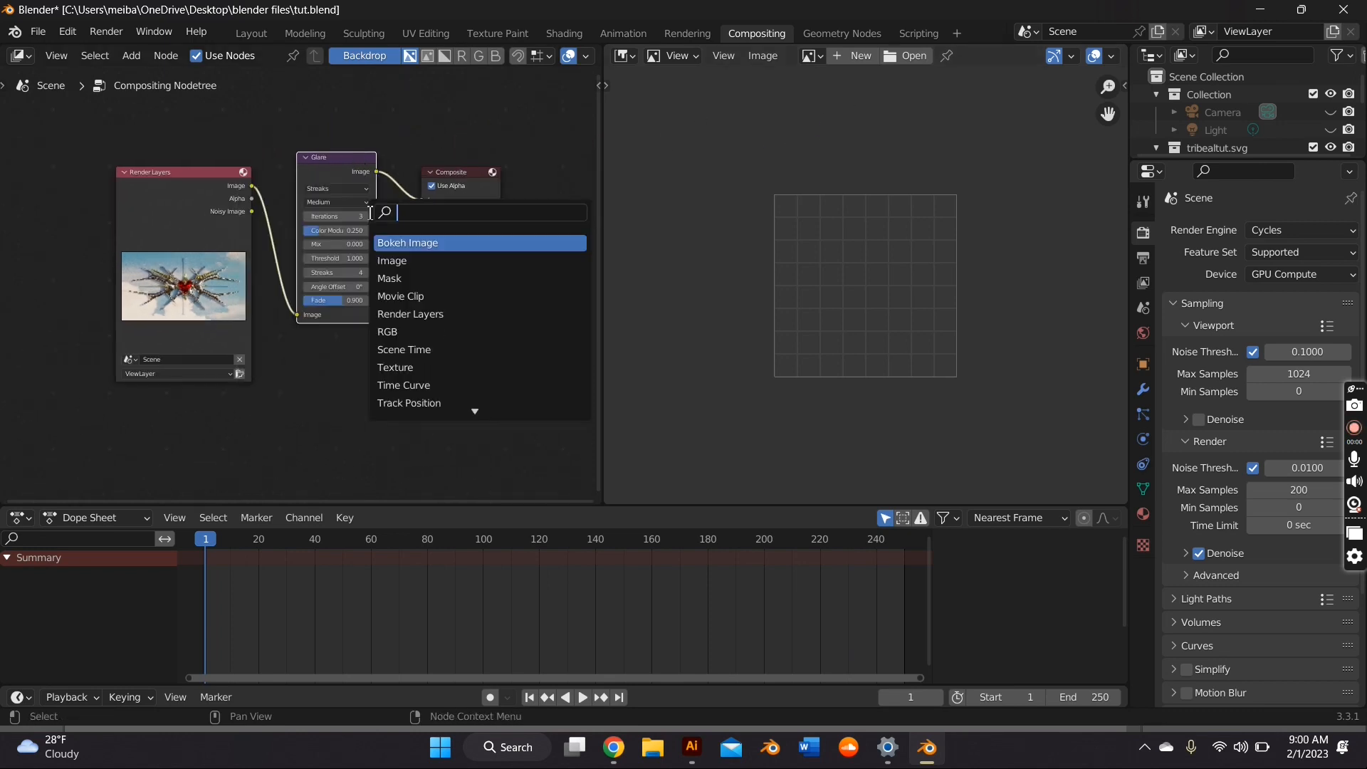
scroll(427, 320, down, 5)
scroll(427, 321, down, 3)
click(405, 243)
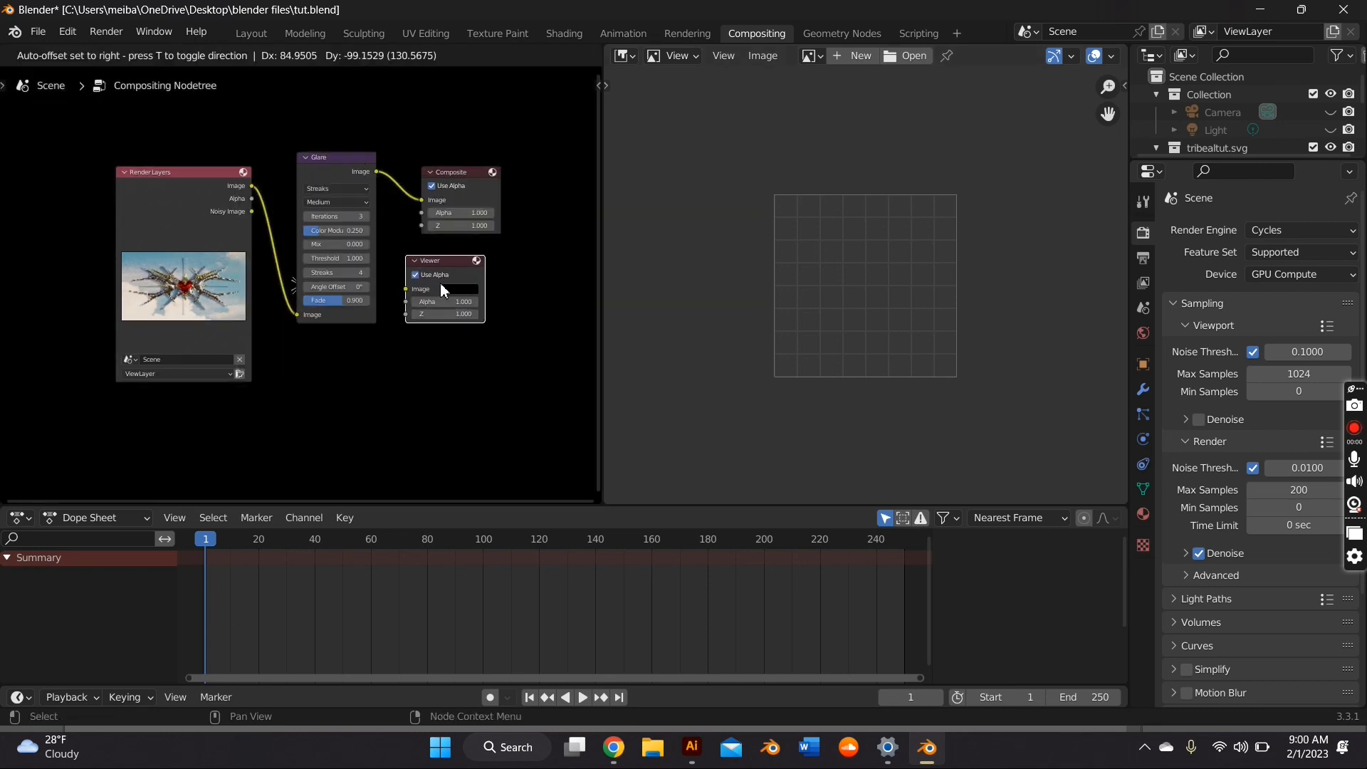
click(441, 290)
drag(407, 290, 378, 171)
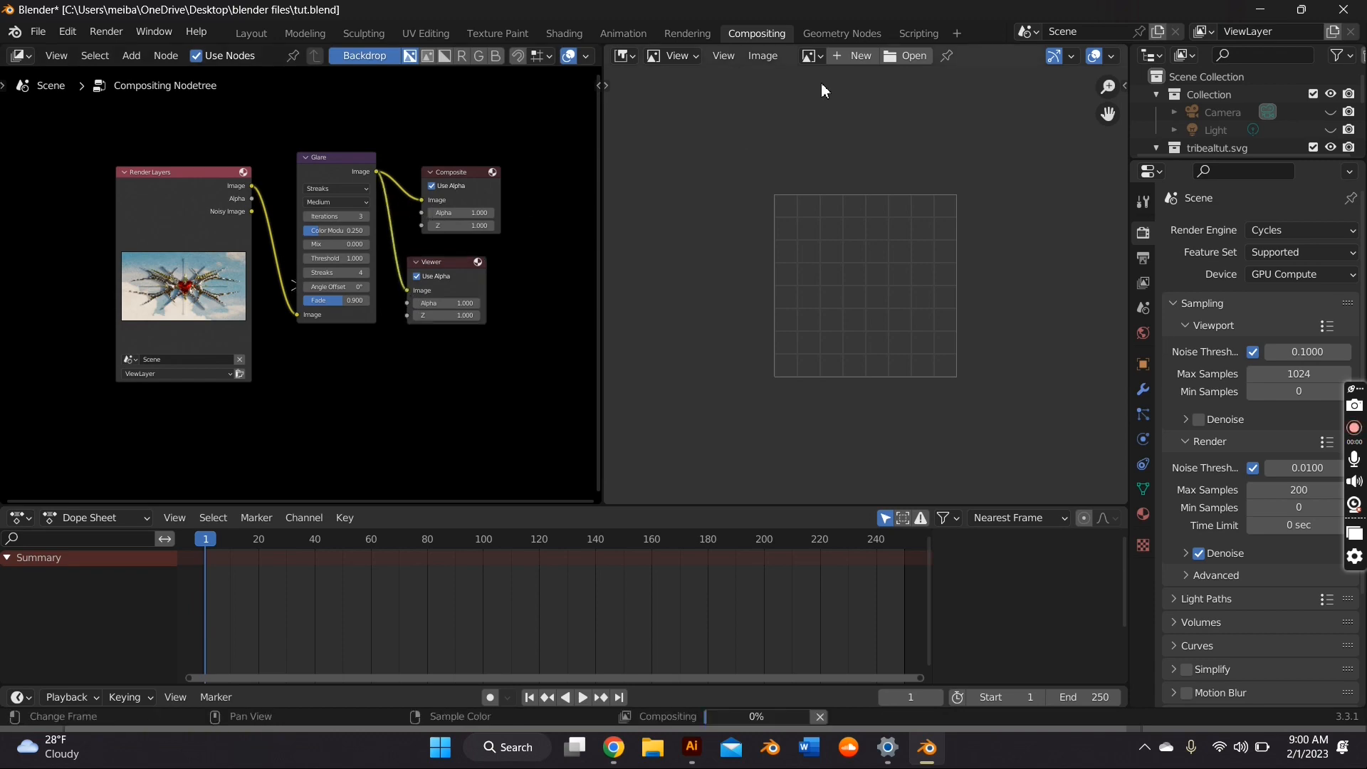
click(814, 55)
text(vi)
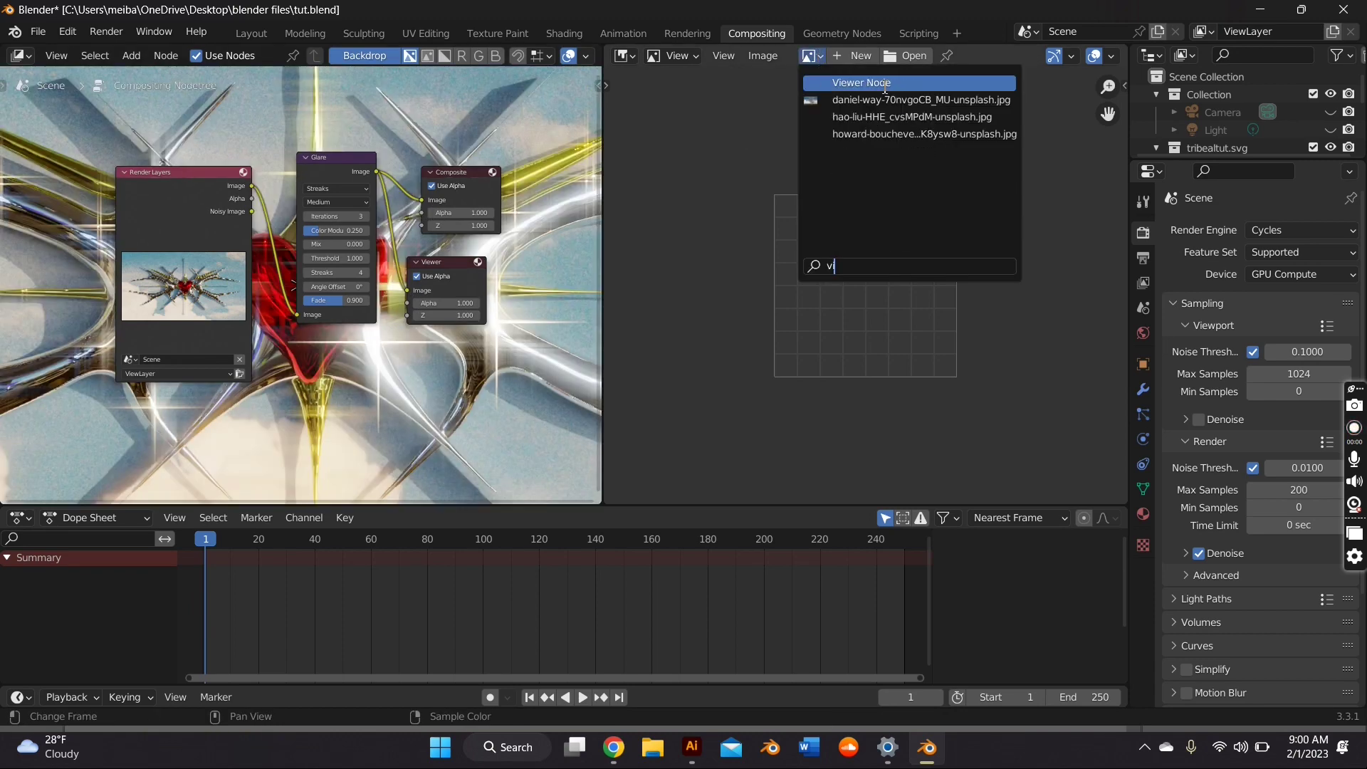
click(862, 82)
scroll(854, 225, down, 2)
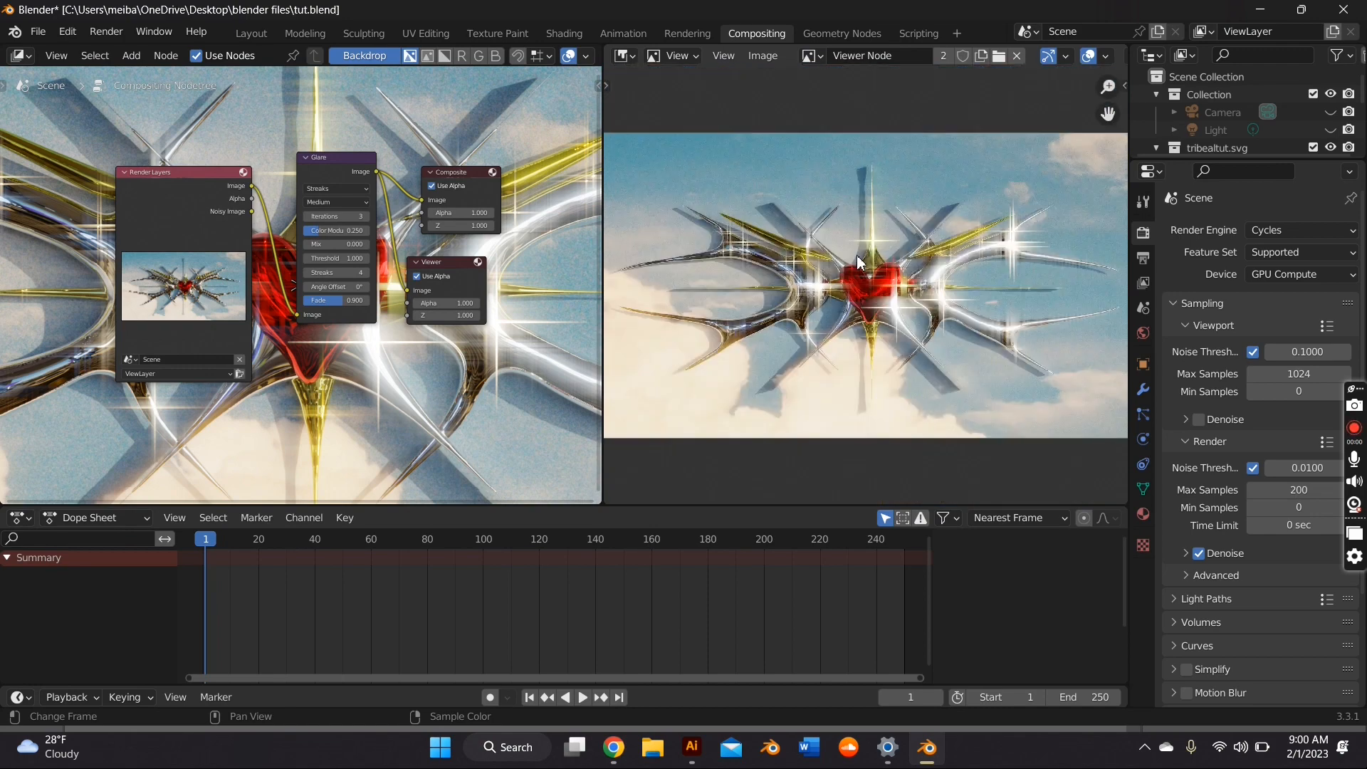
scroll(767, 265, up, 1)
scroll(320, 267, up, 3)
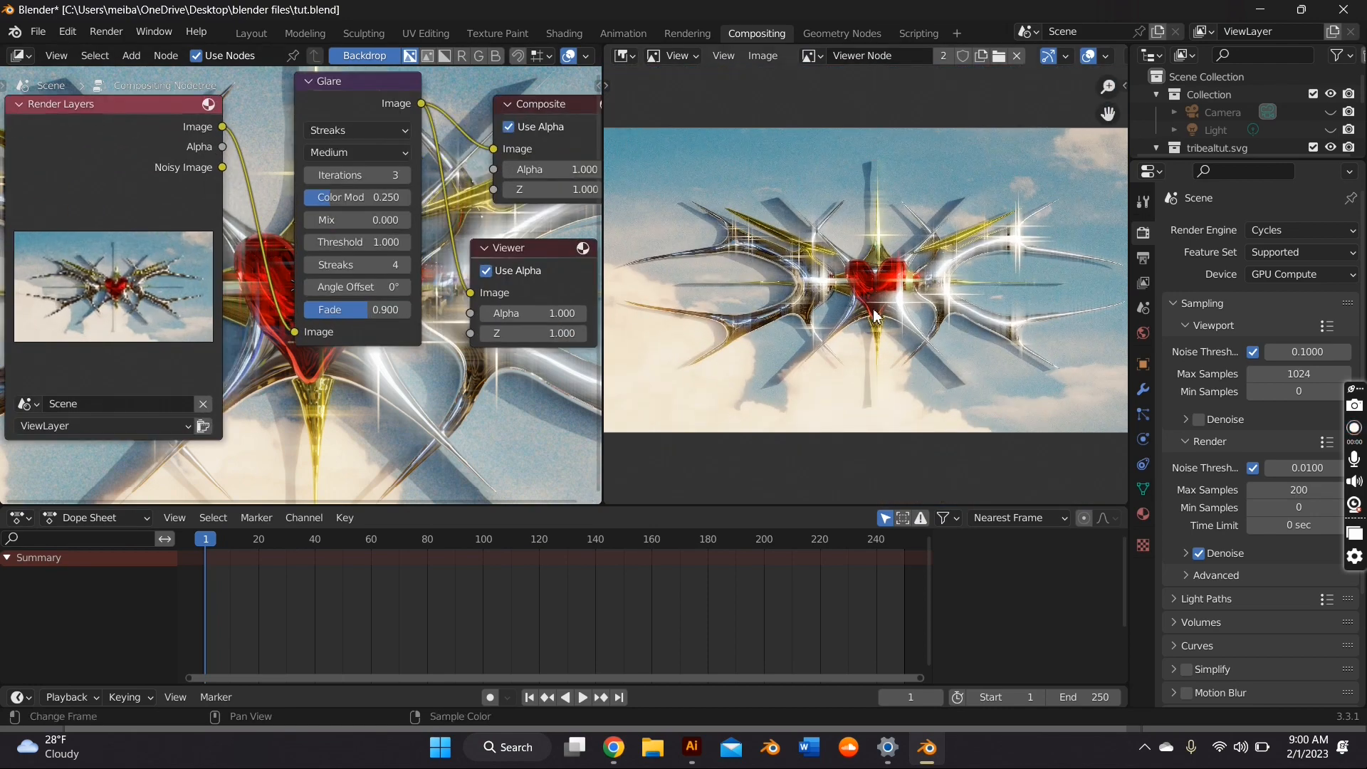
Enlarge the node and viewer areas over the timeline and hide the node backdrop image
drag(639, 508, 648, 662)
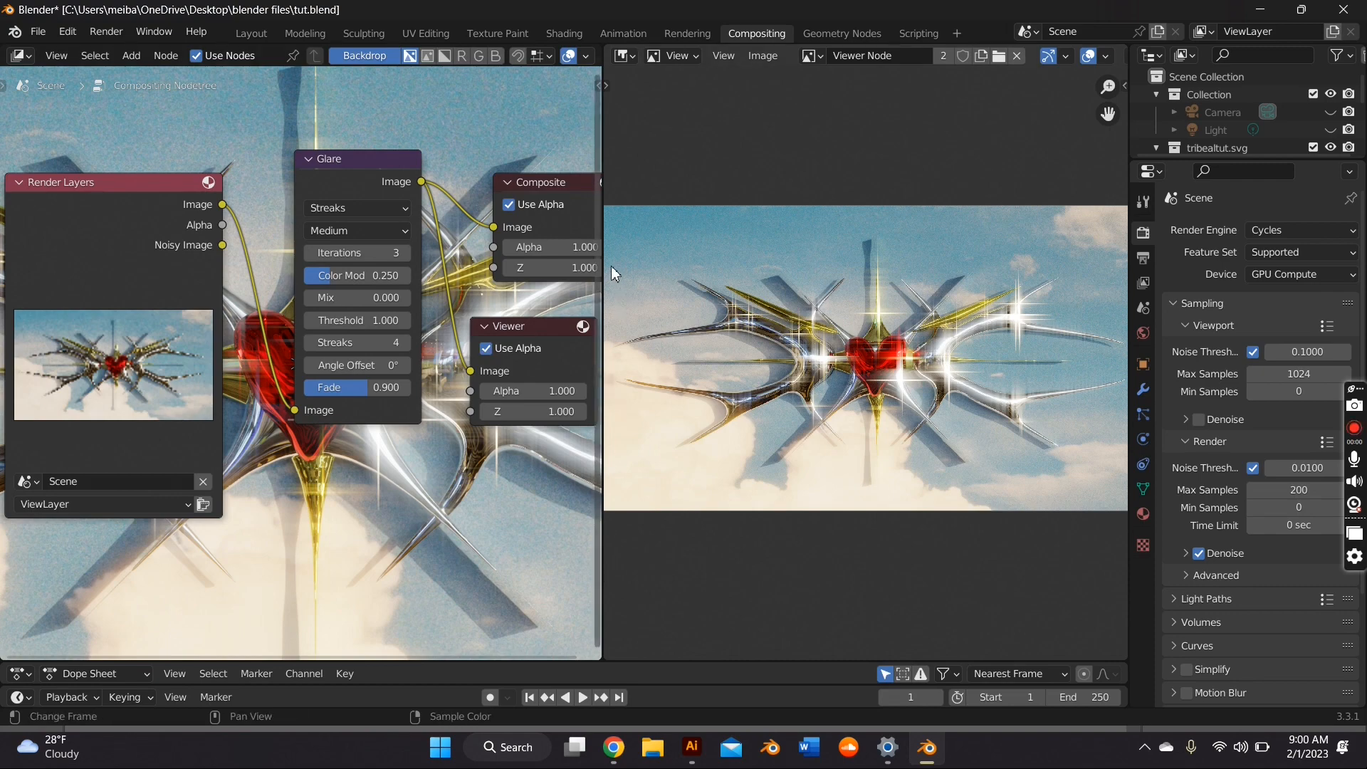
drag(600, 320, 527, 321)
click(364, 61)
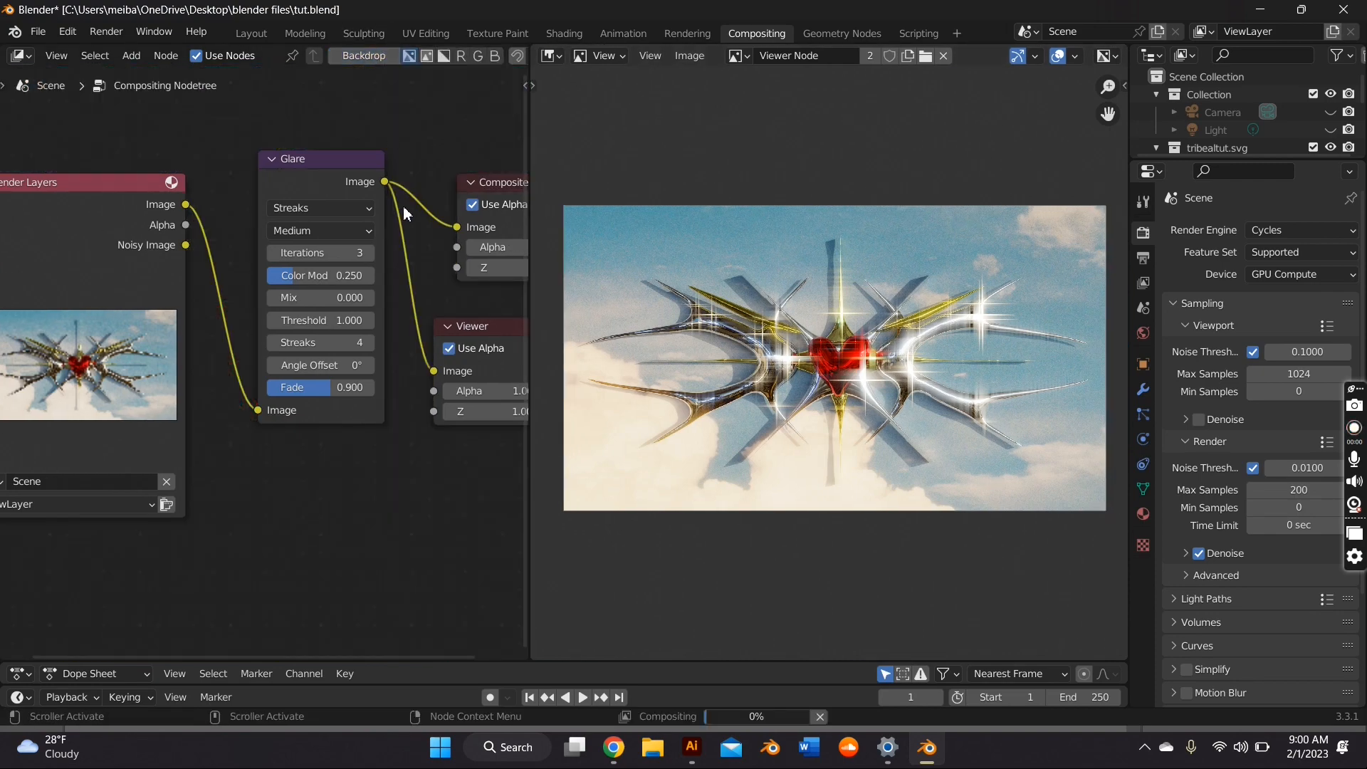
middle_drag(405, 267, 320, 257)
scroll(694, 355, up, 2)
scroll(693, 355, down, 2)
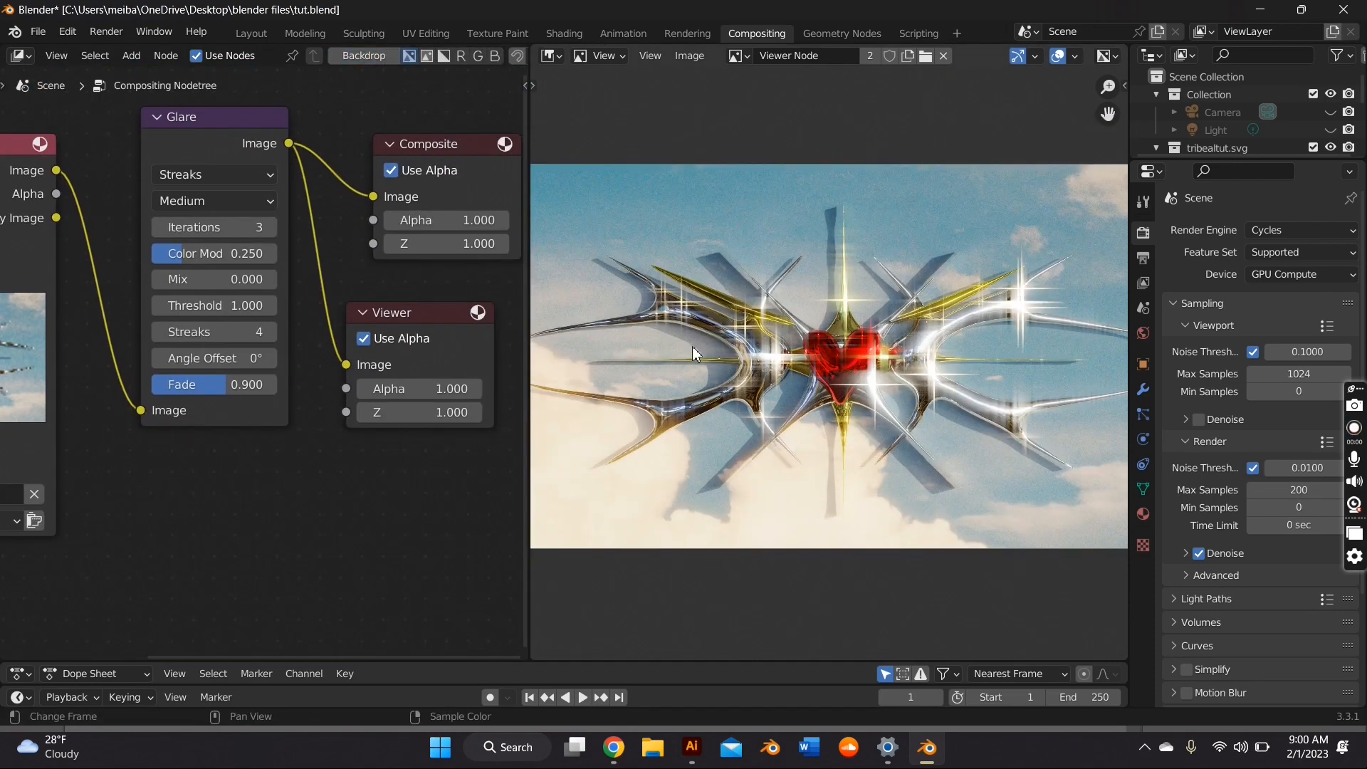
scroll(378, 348, up, 1)
Set the streak glare to High quality and settle its Fade around 0.837
drag(245, 387, 214, 376)
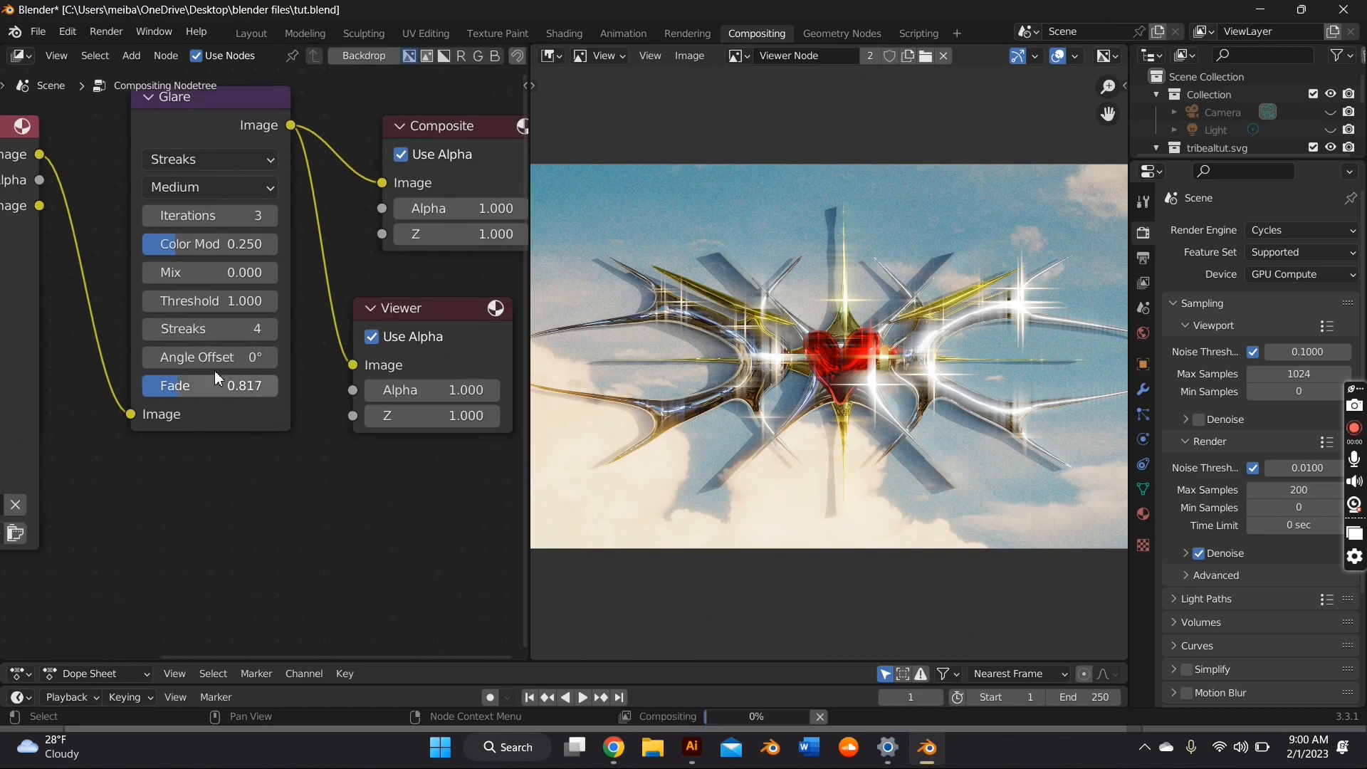
scroll(805, 316, up, 1)
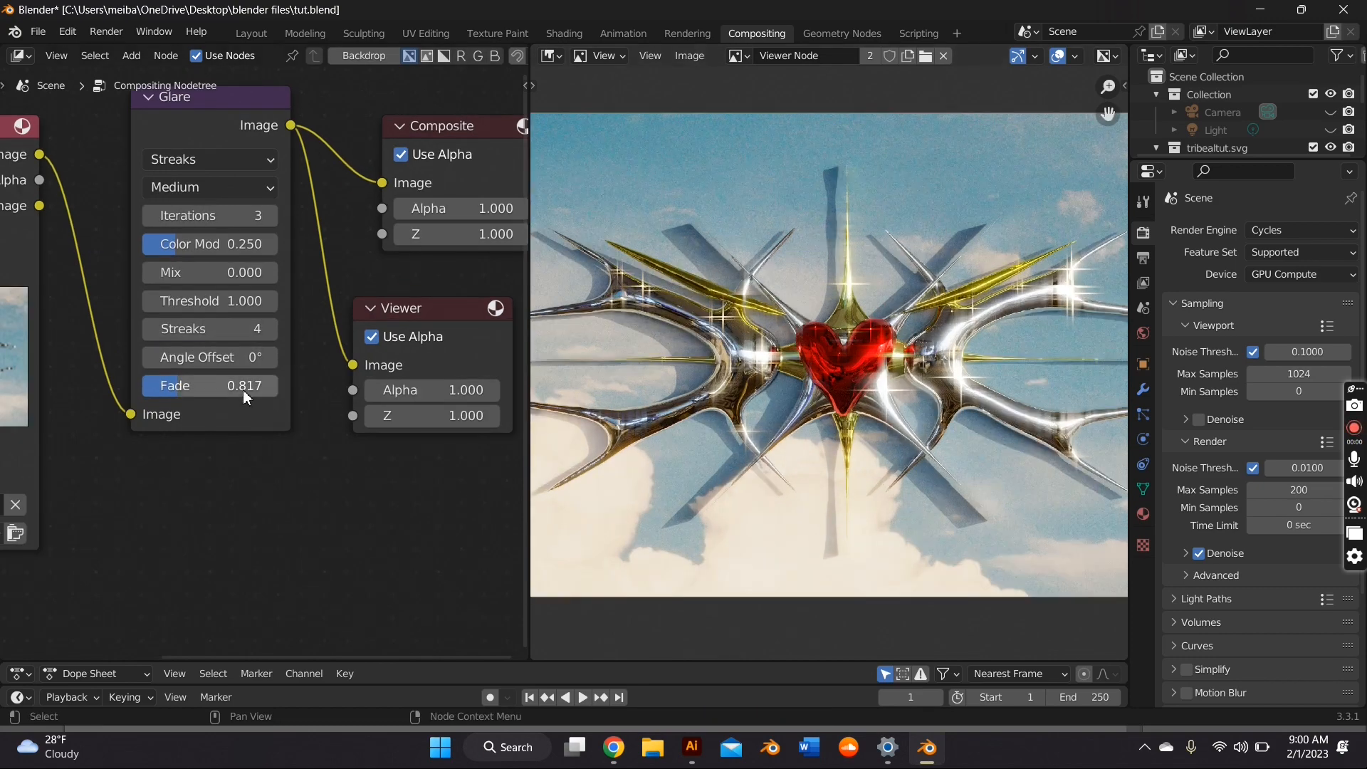
drag(244, 386, 230, 387)
scroll(581, 404, down, 1)
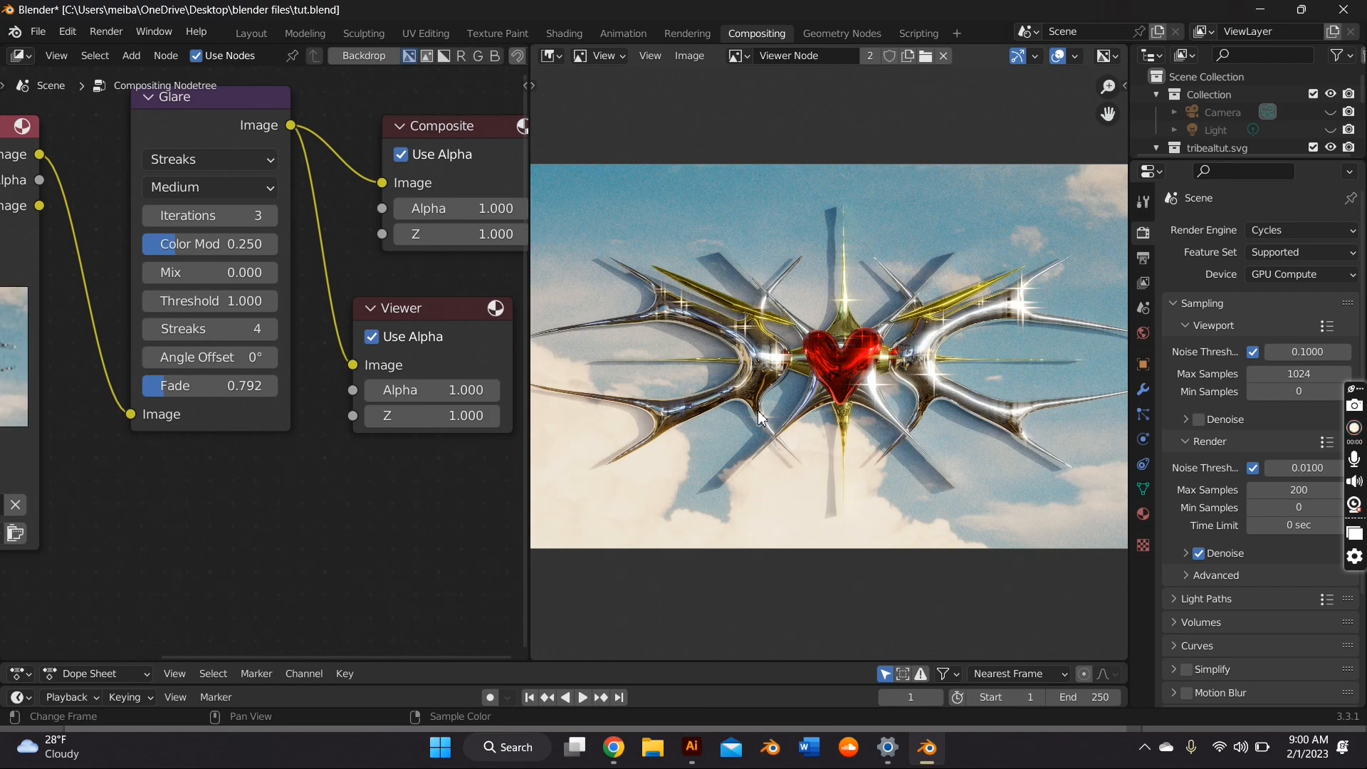
drag(244, 386, 230, 386)
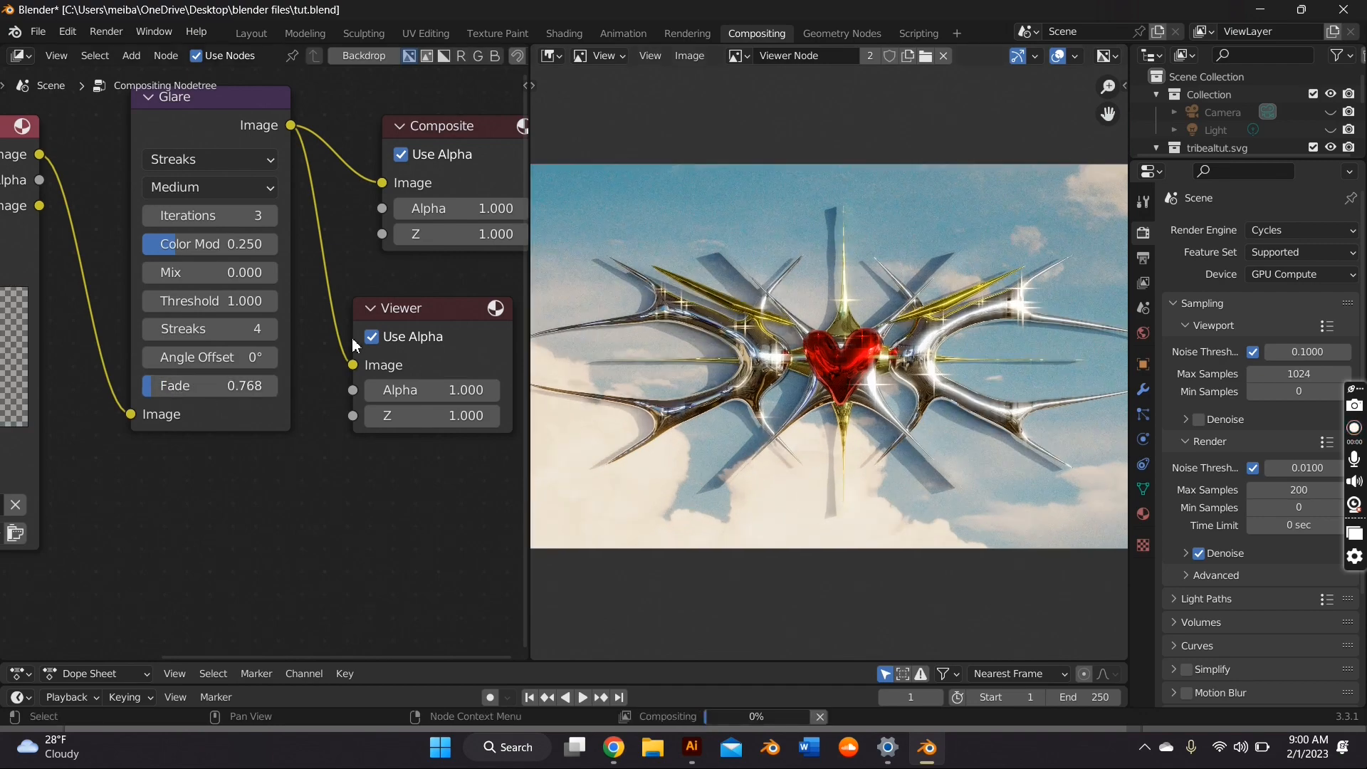
click(242, 188)
click(171, 213)
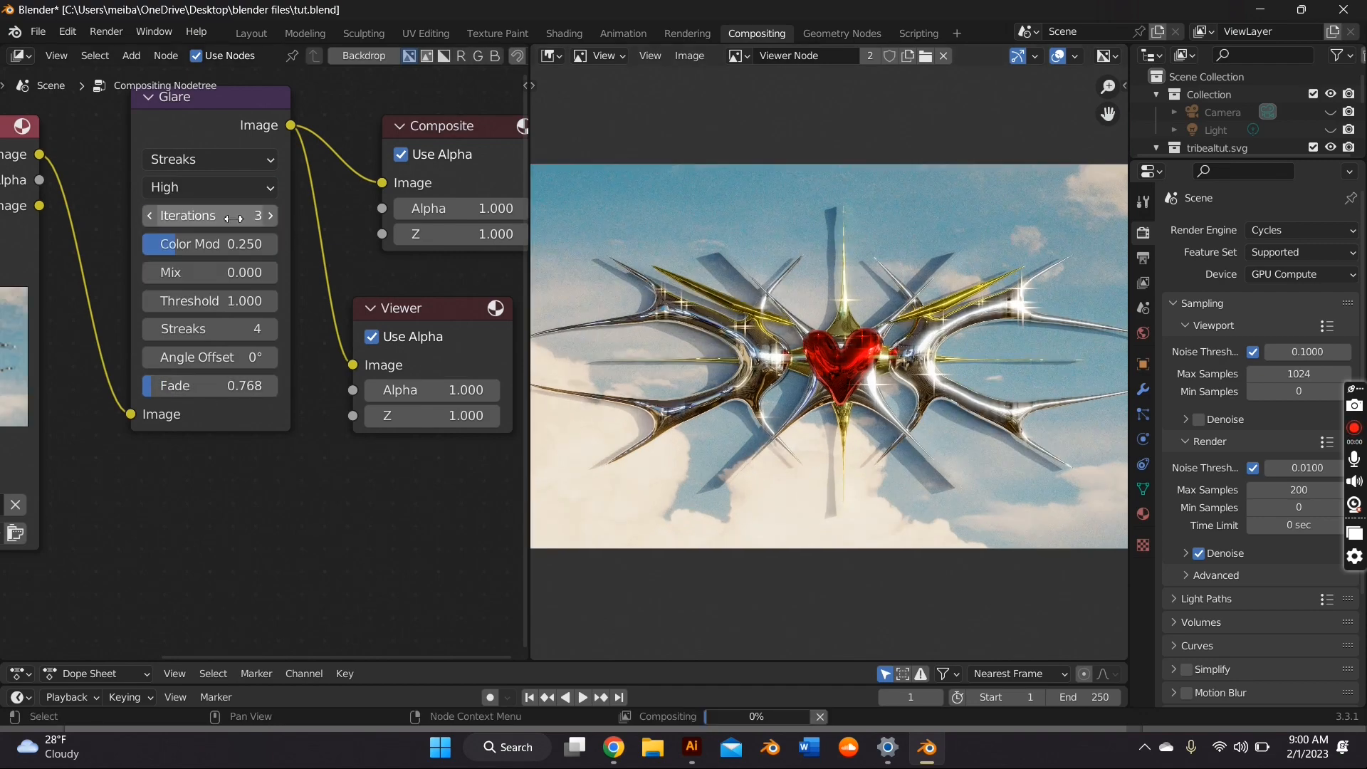
scroll(612, 377, up, 2)
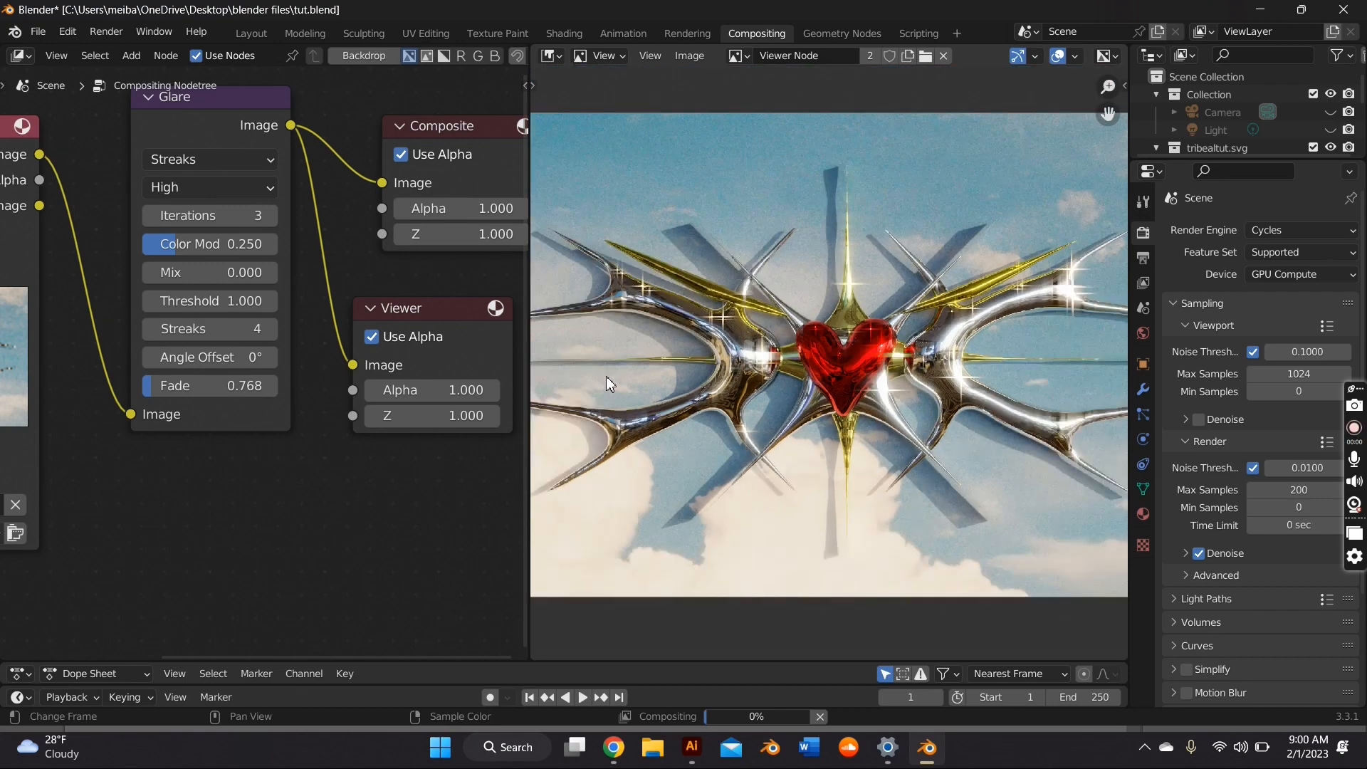
scroll(606, 376, down, 2)
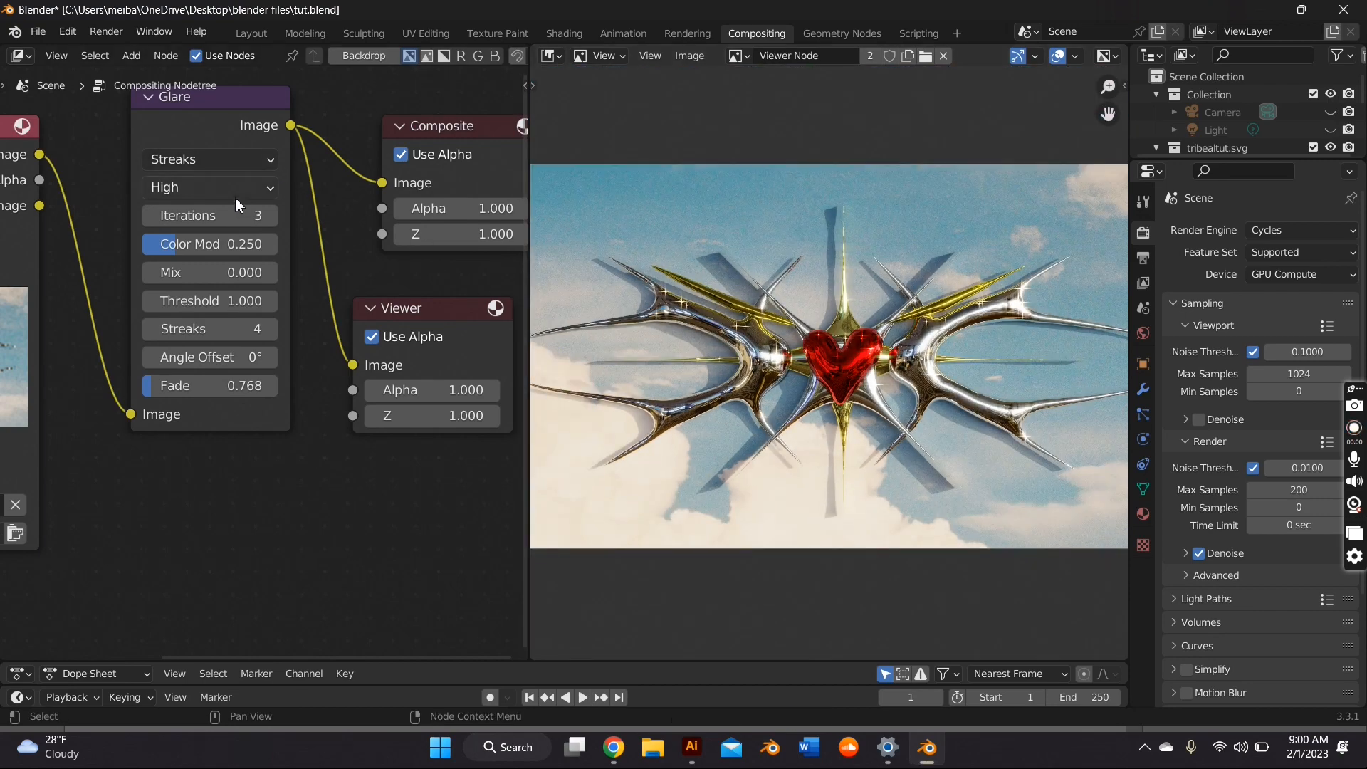
scroll(783, 347, up, 1)
drag(213, 386, 229, 386)
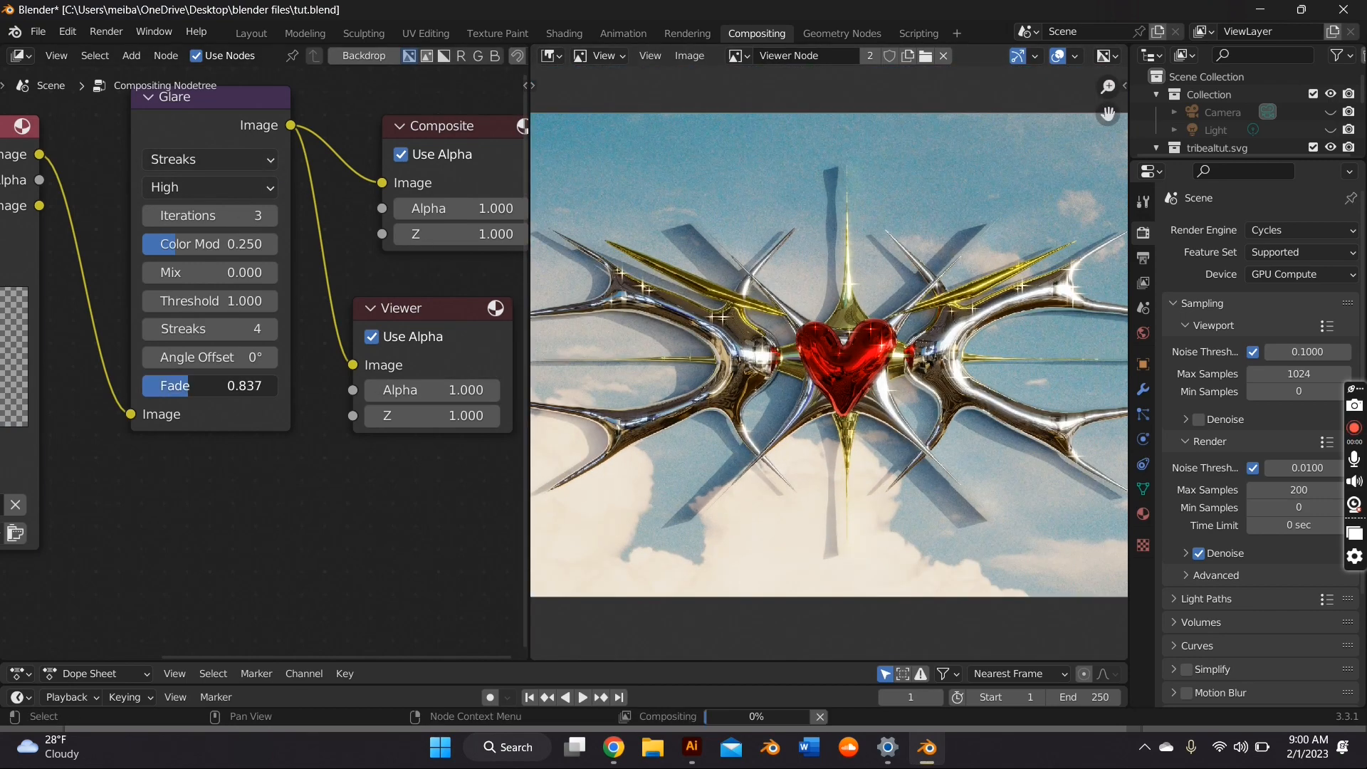
scroll(718, 387, down, 1)
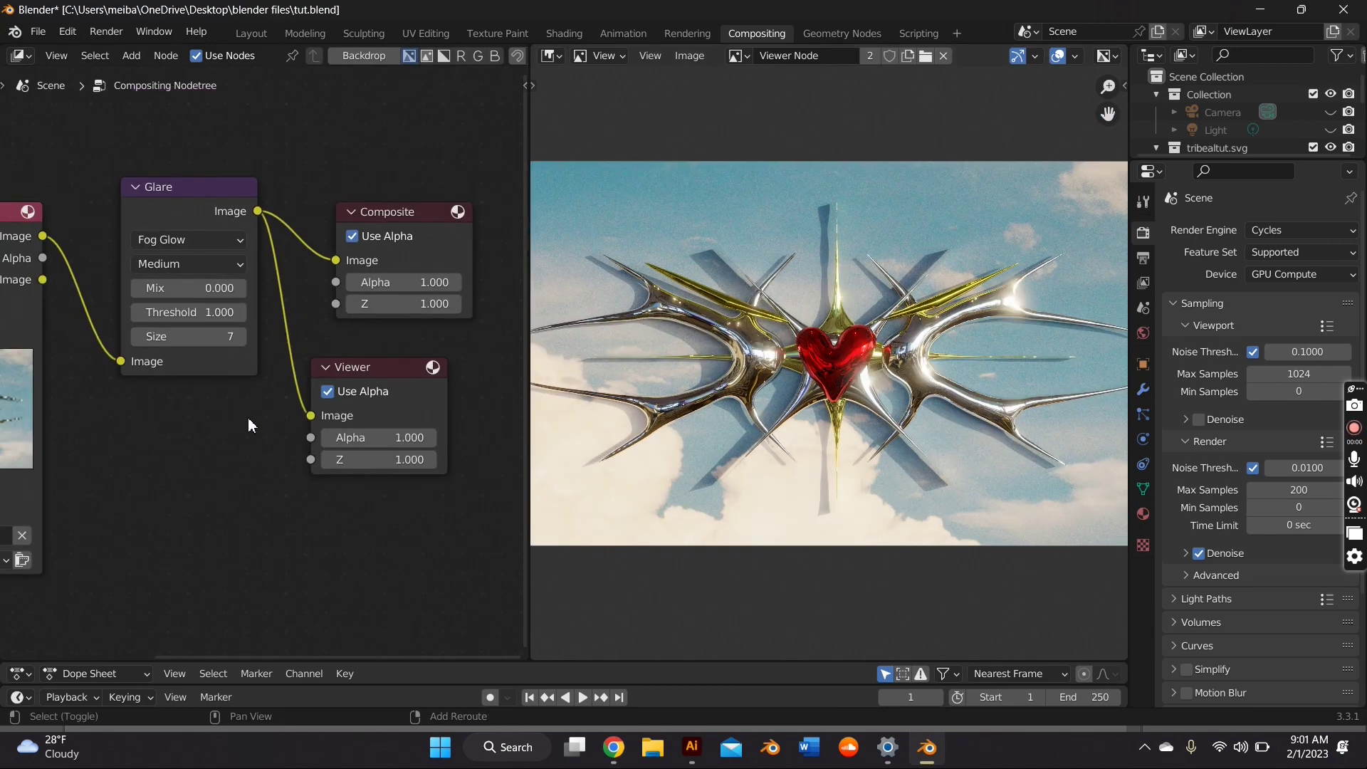
Add a second Glare node set to Streaks with Fade 0.750 ahead of the fog glow
key(shift+a)
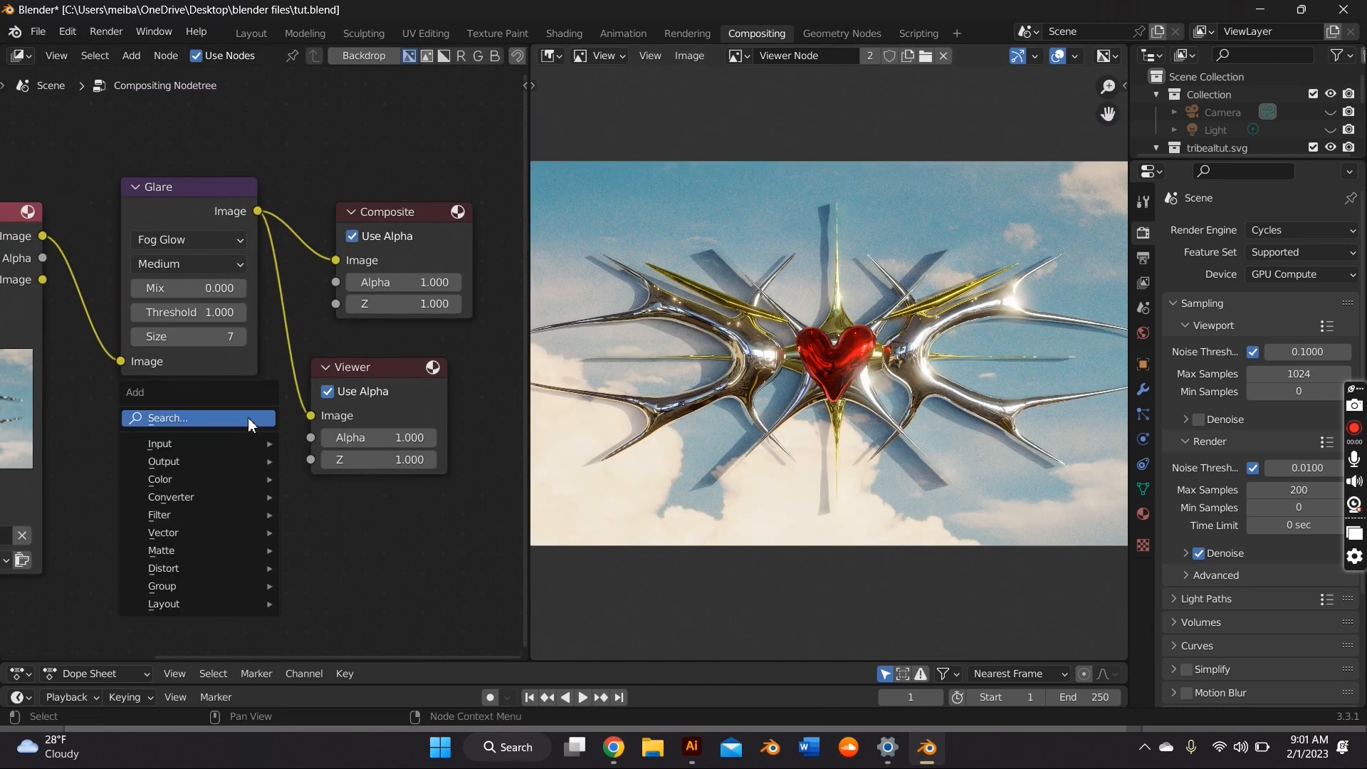
text(g)
click(270, 468)
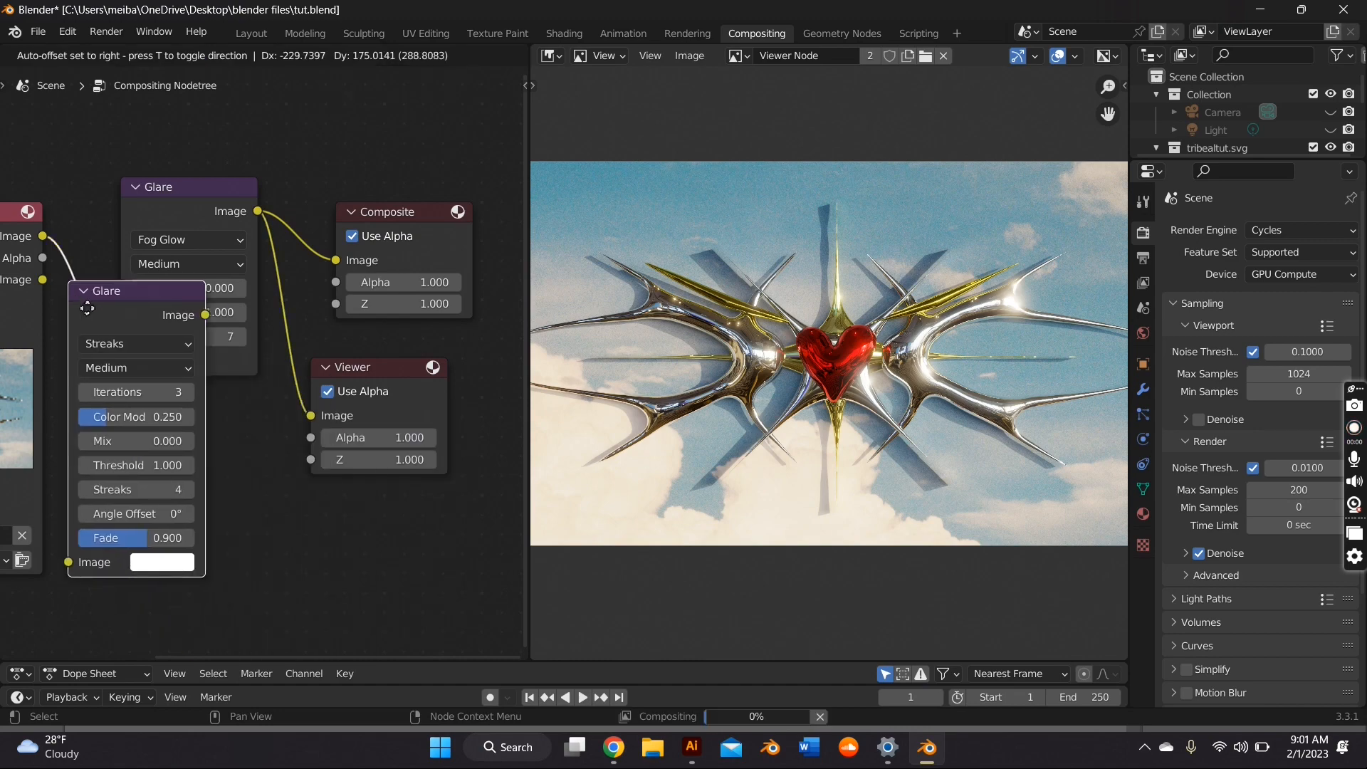
click(171, 352)
scroll(243, 340, up, 1)
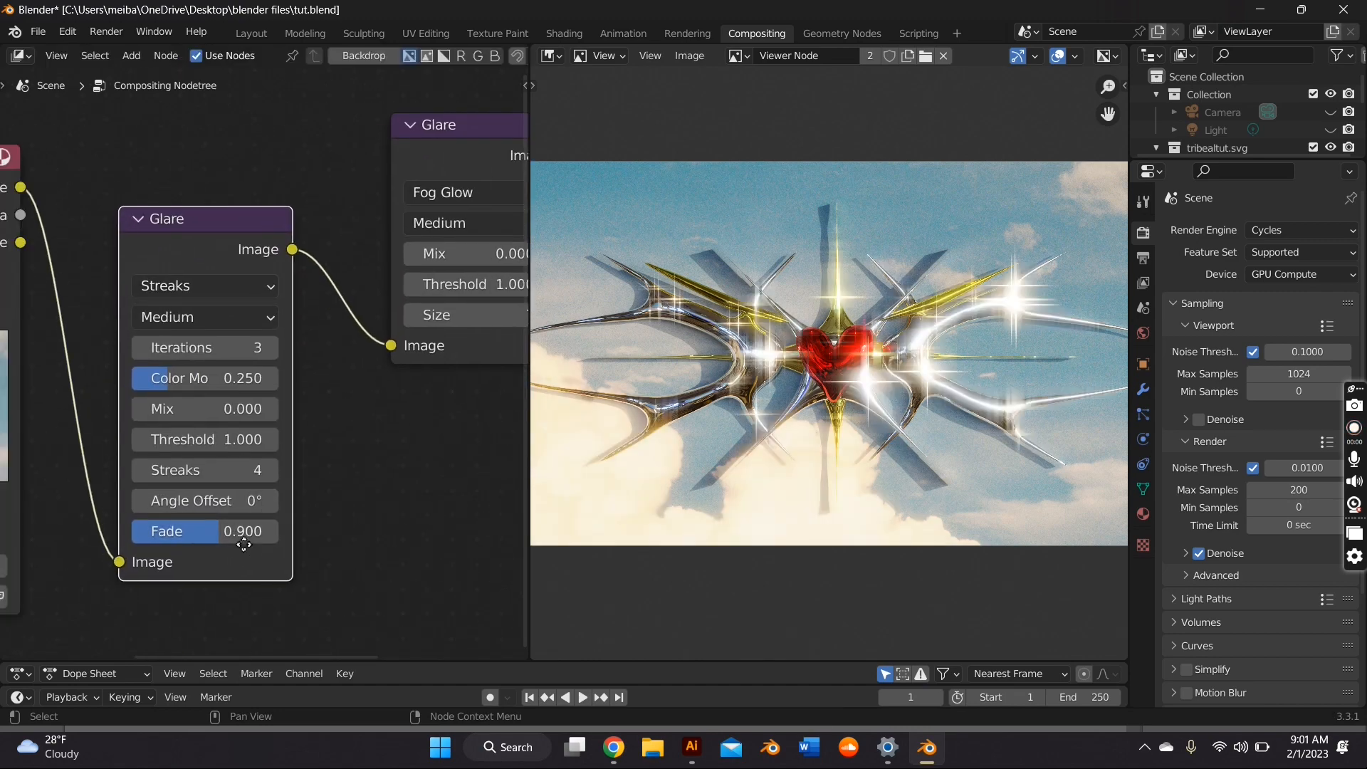
drag(246, 529, 161, 529)
scroll(702, 333, up, 2)
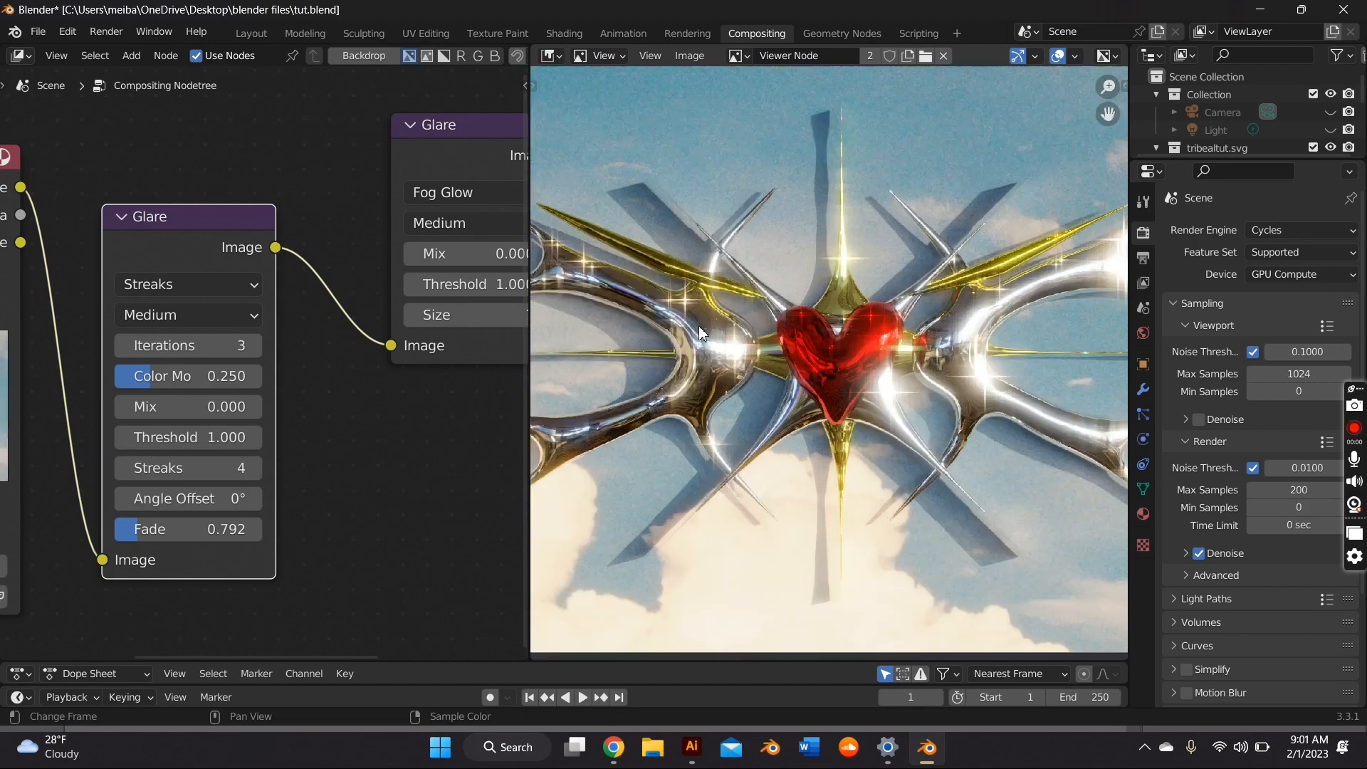
scroll(703, 334, down, 4)
drag(204, 529, 171, 529)
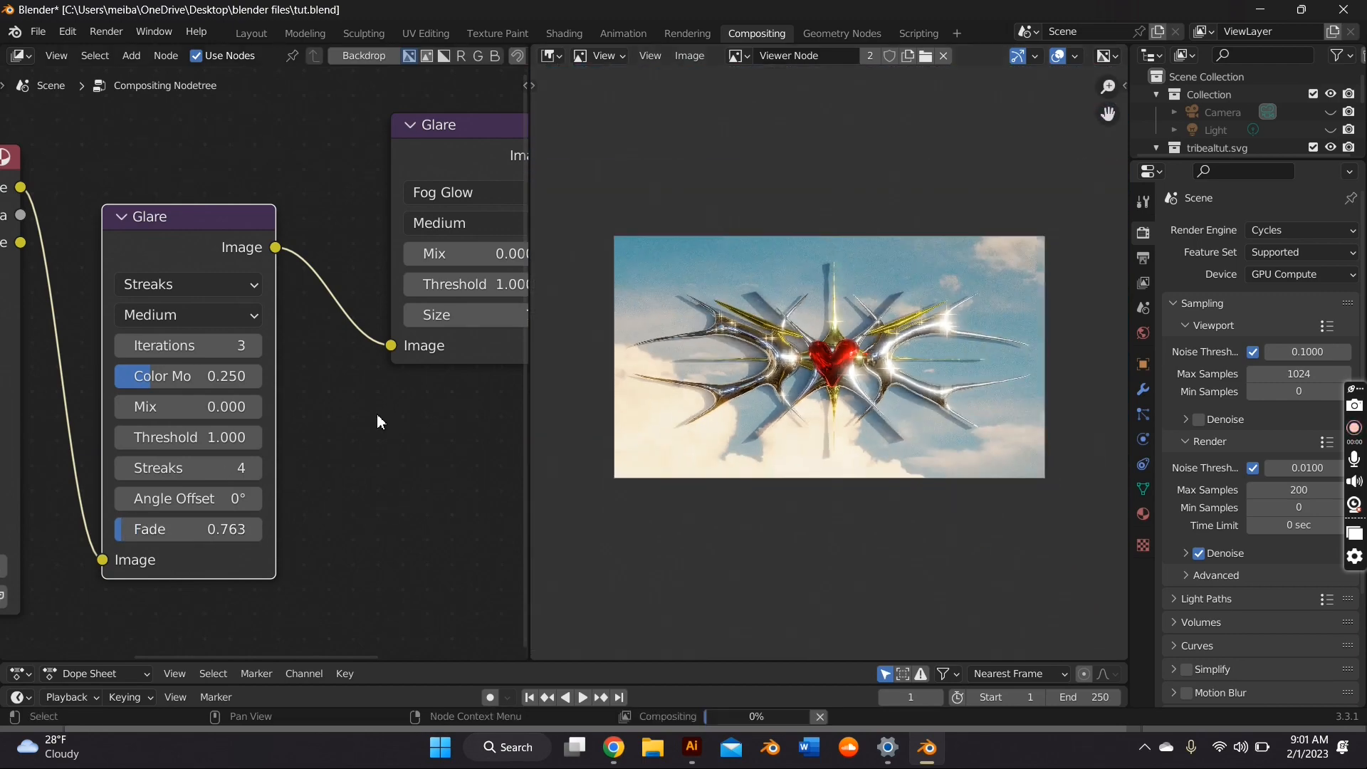
scroll(702, 364, up, 2)
scroll(703, 363, up, 1)
scroll(703, 364, up, 1)
scroll(703, 363, down, 2)
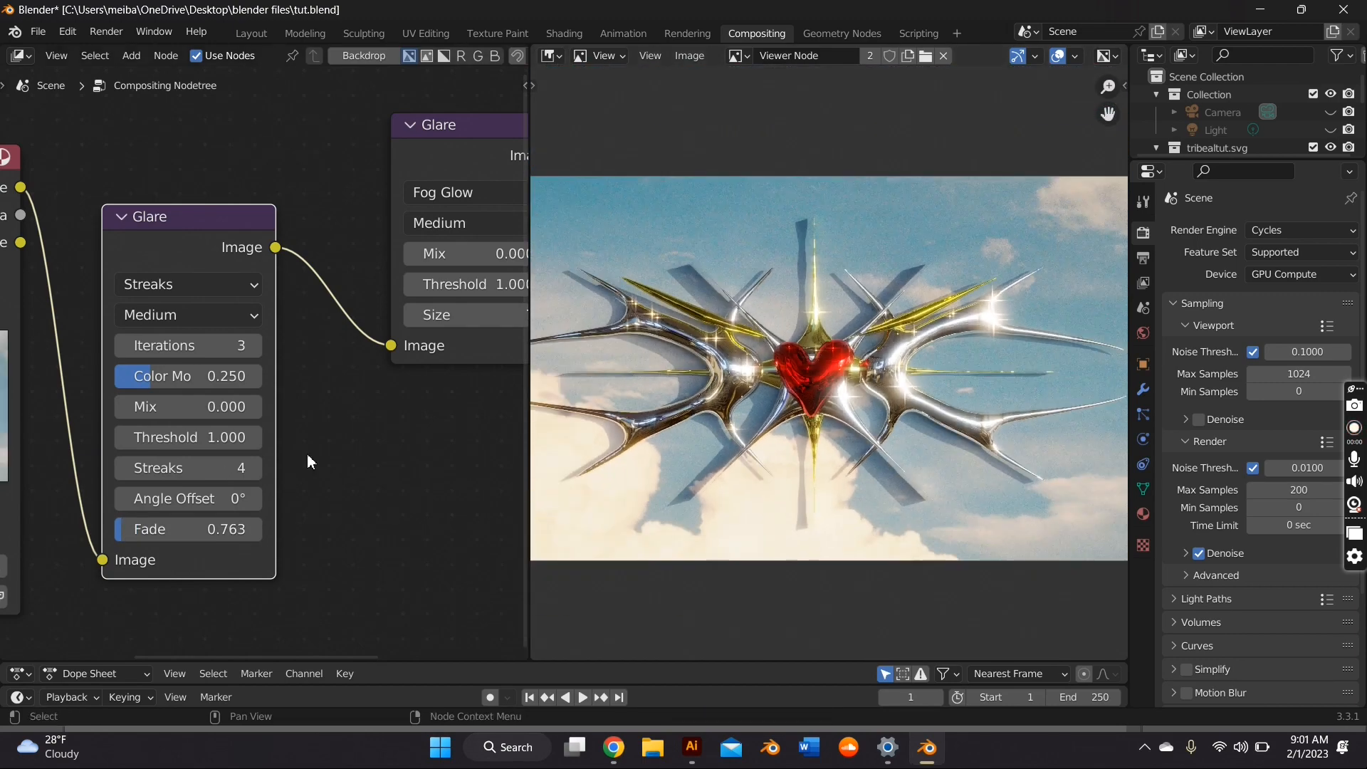
drag(171, 529, 161, 529)
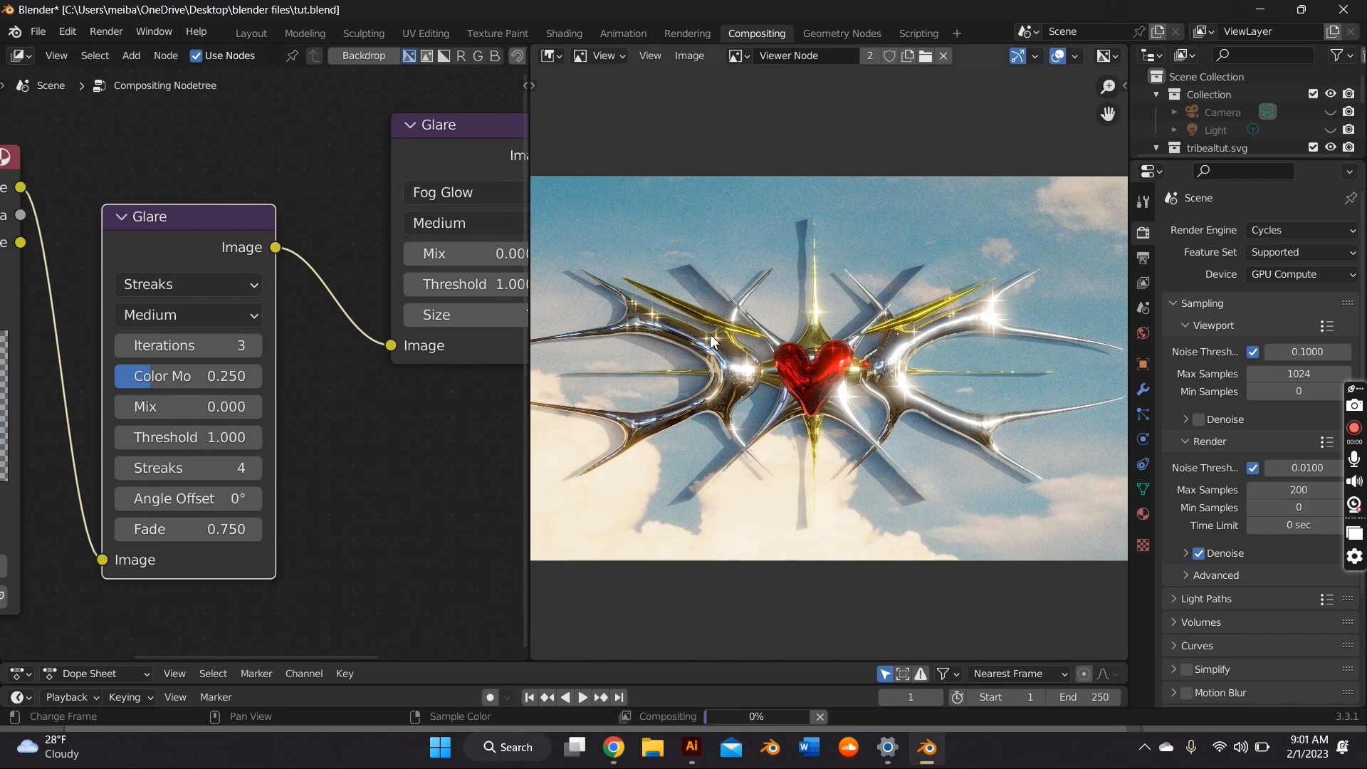
scroll(648, 357, up, 2)
Set the fog glow glare's Size to 6 and check the glow around the heart in the preview
middle_drag(374, 427, 290, 444)
double_click(401, 332)
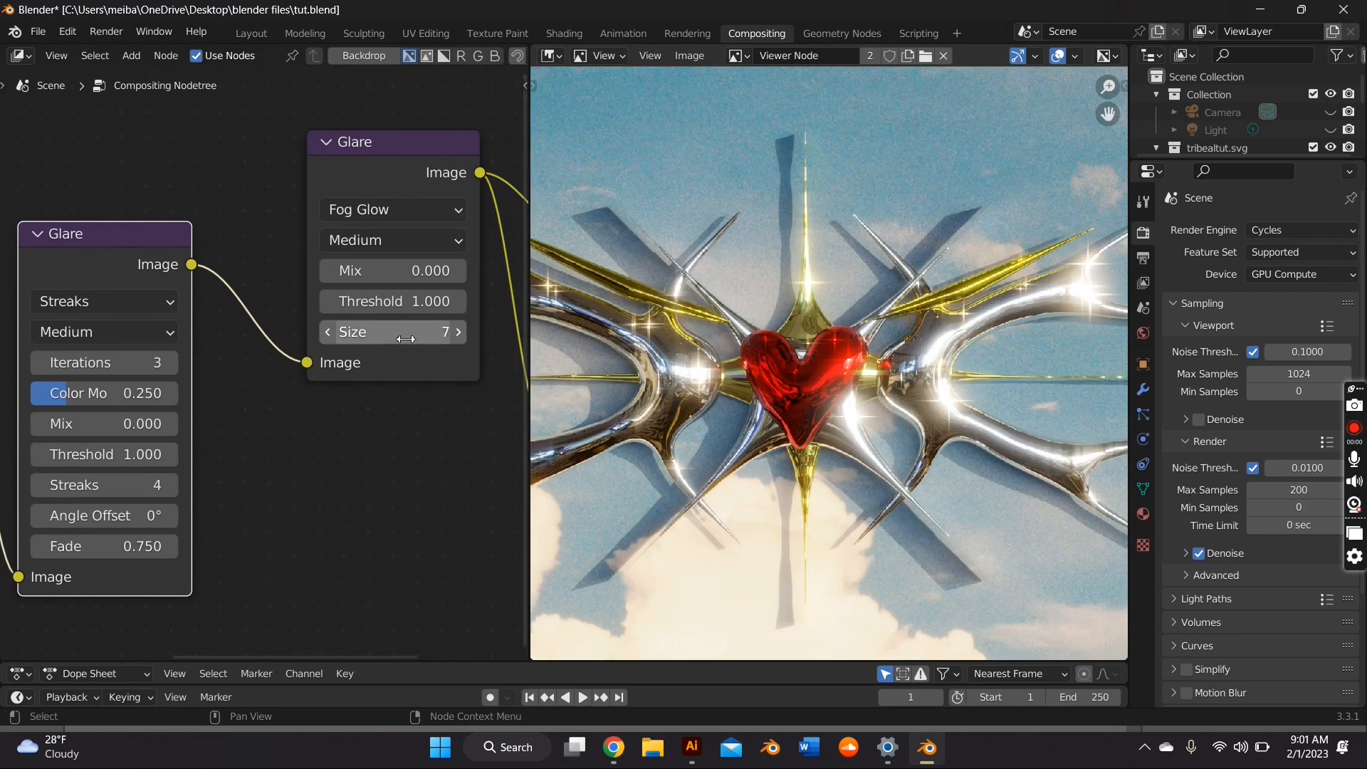
text(7)
key(Return)
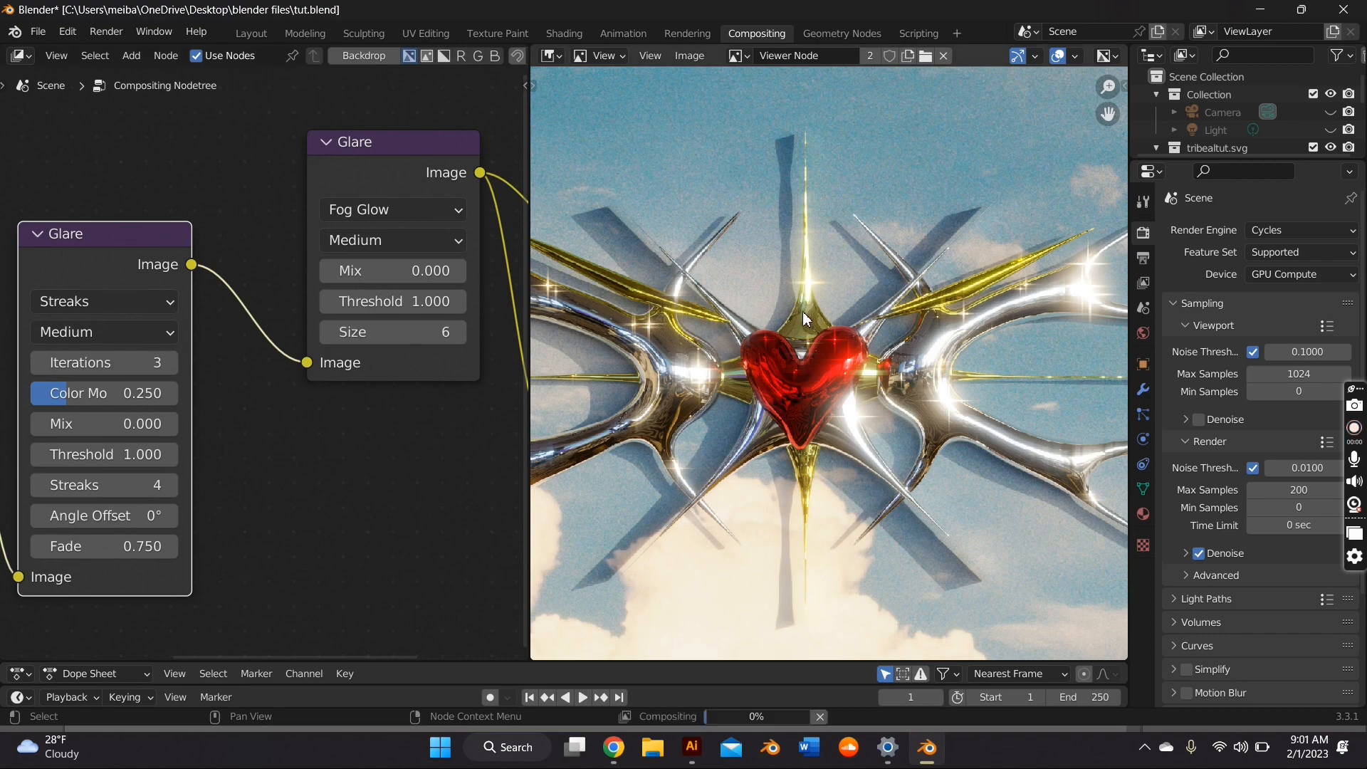
scroll(375, 427, down, 2)
scroll(834, 369, down, 3)
scroll(833, 368, up, 3)
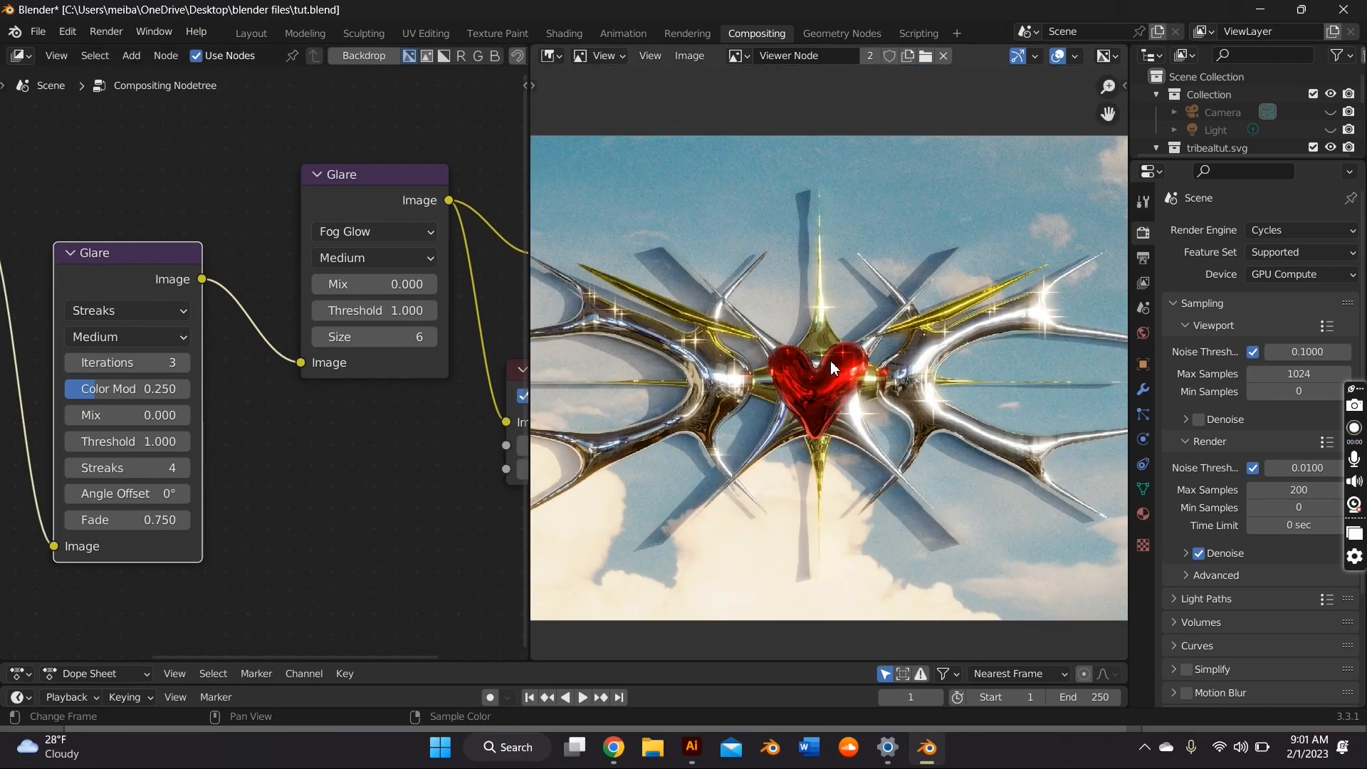
scroll(845, 357, down, 1)
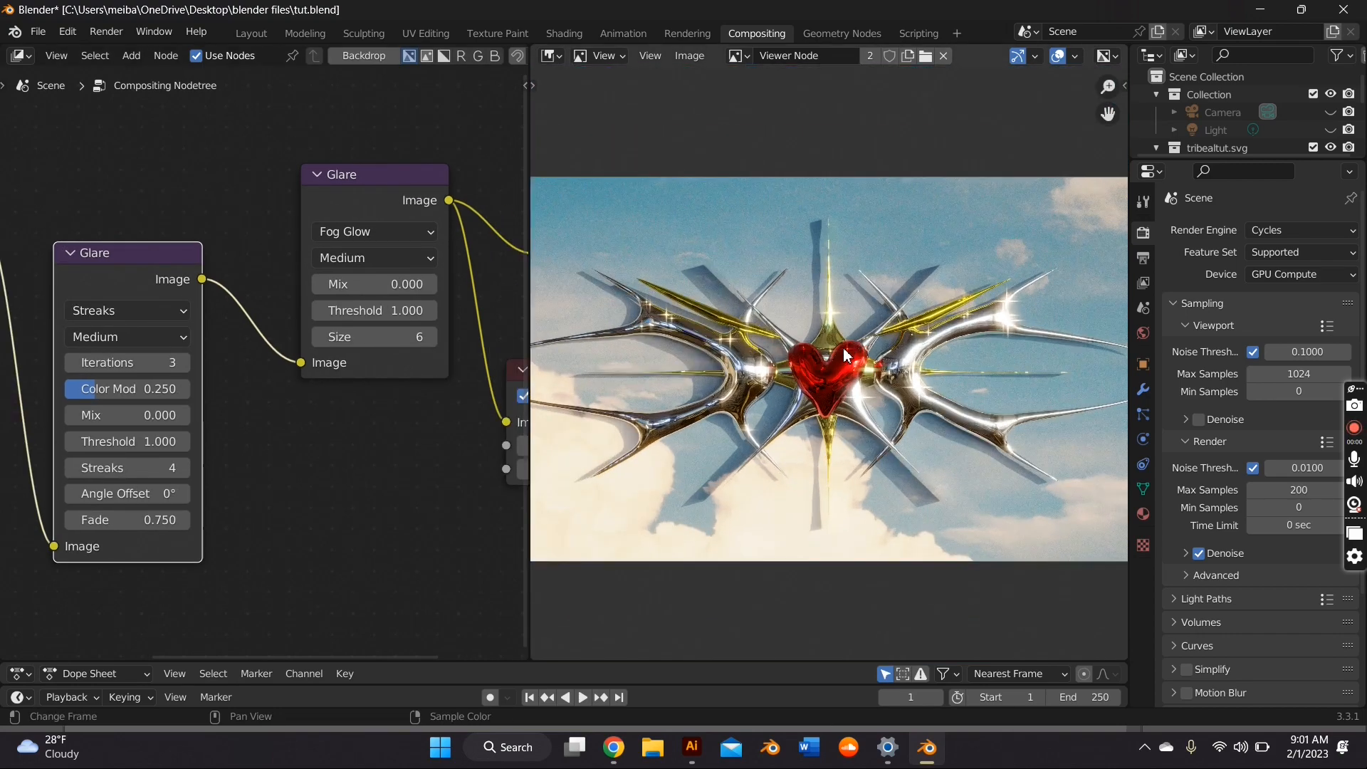
scroll(844, 358, up, 4)
mouse_move(844, 357)
middle_down()
mouse_move(773, 339)
mouse_move(550, 356)
mouse_move(833, 315)
middle_up()
scroll(773, 340, down, 3)
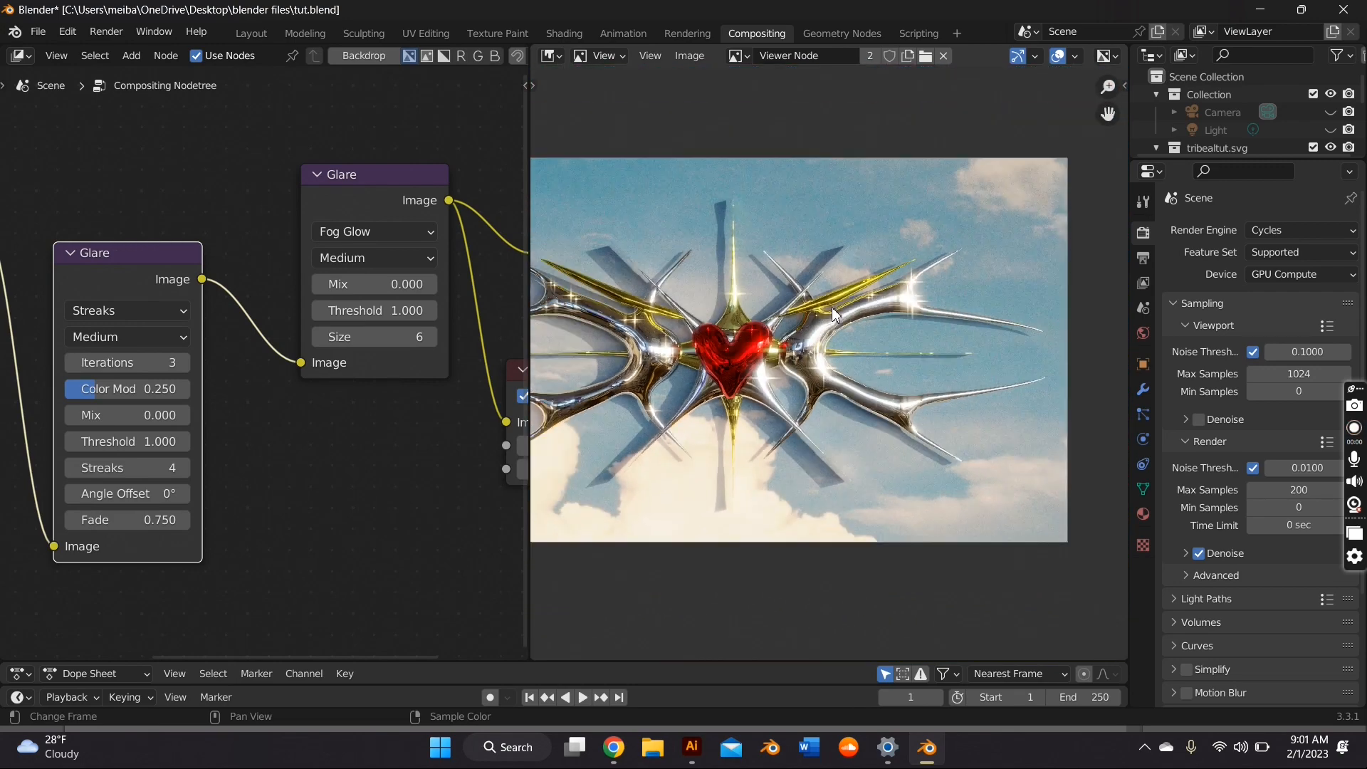
scroll(897, 229, down, 2)
scroll(917, 321, up, 2)
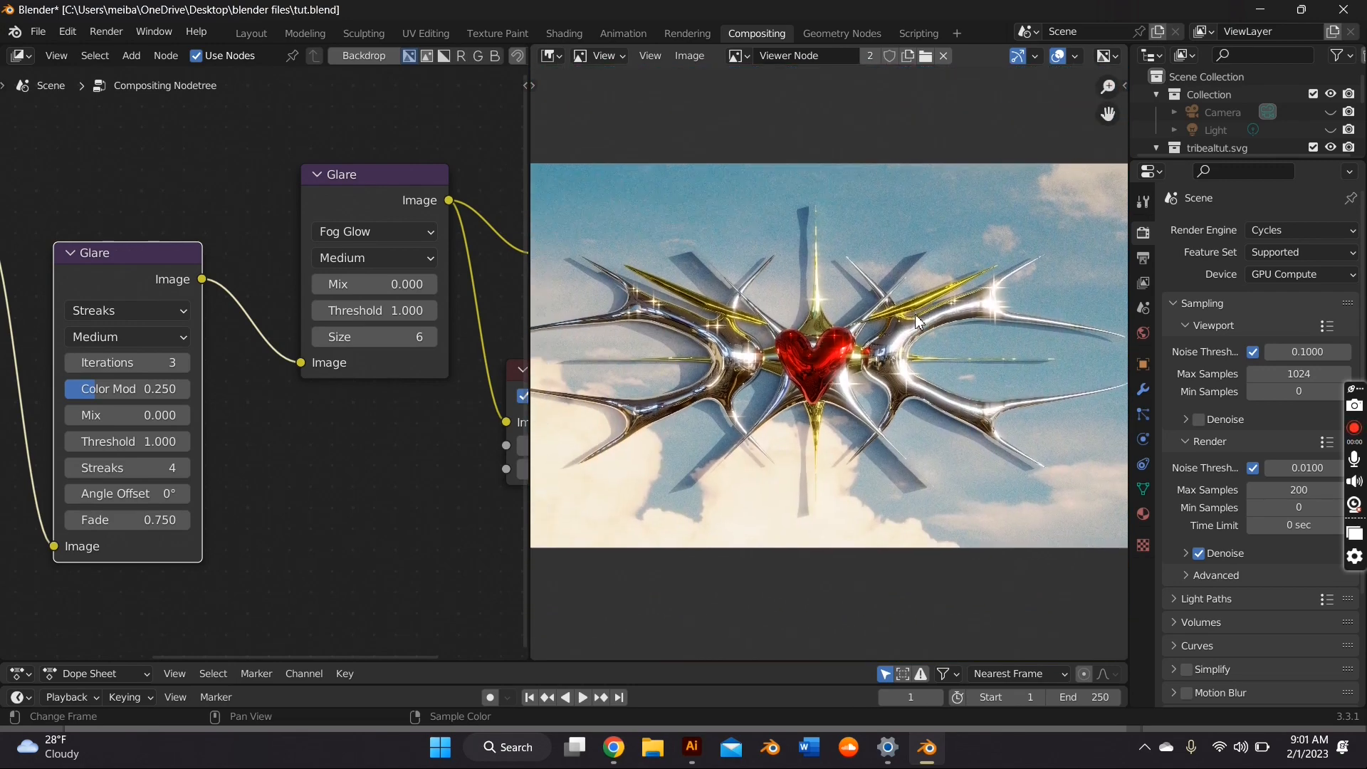
scroll(304, 363, up, 1)
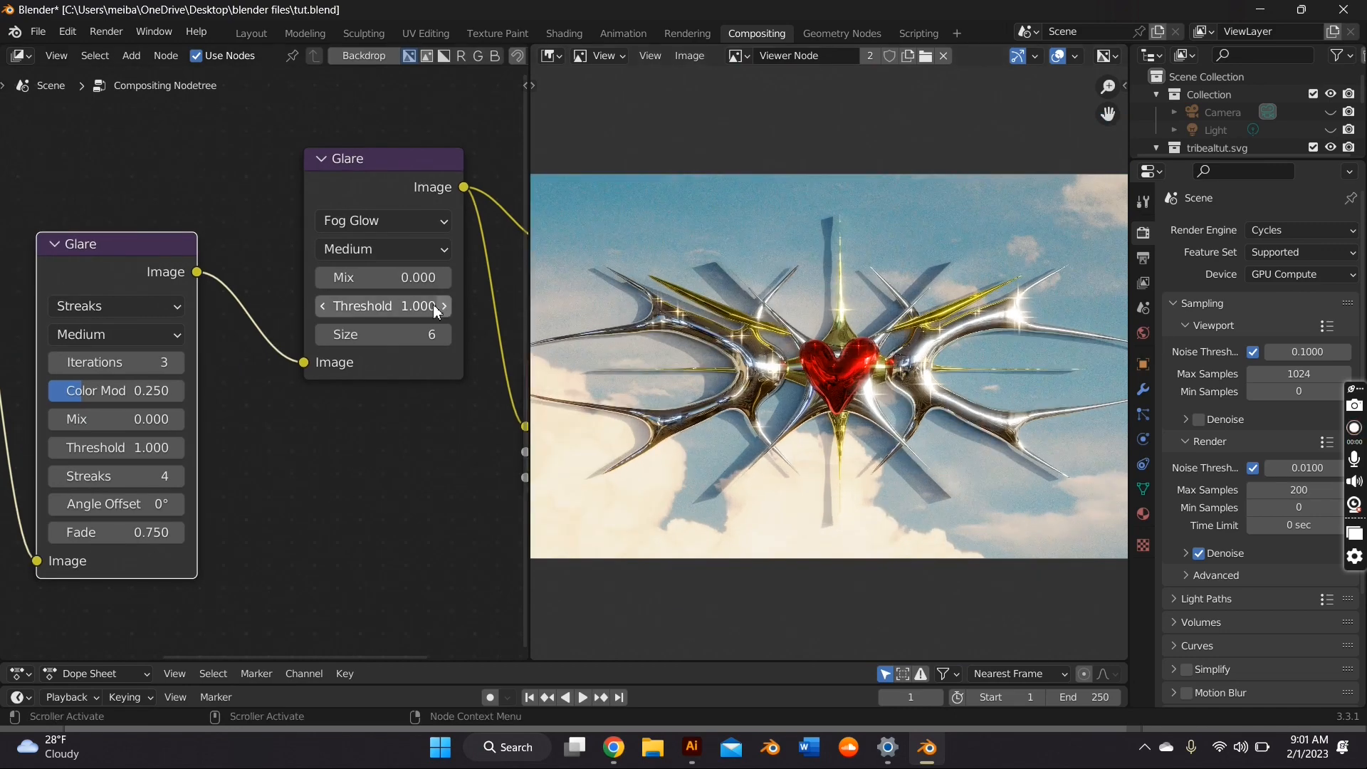
middle_drag(385, 308, 310, 312)
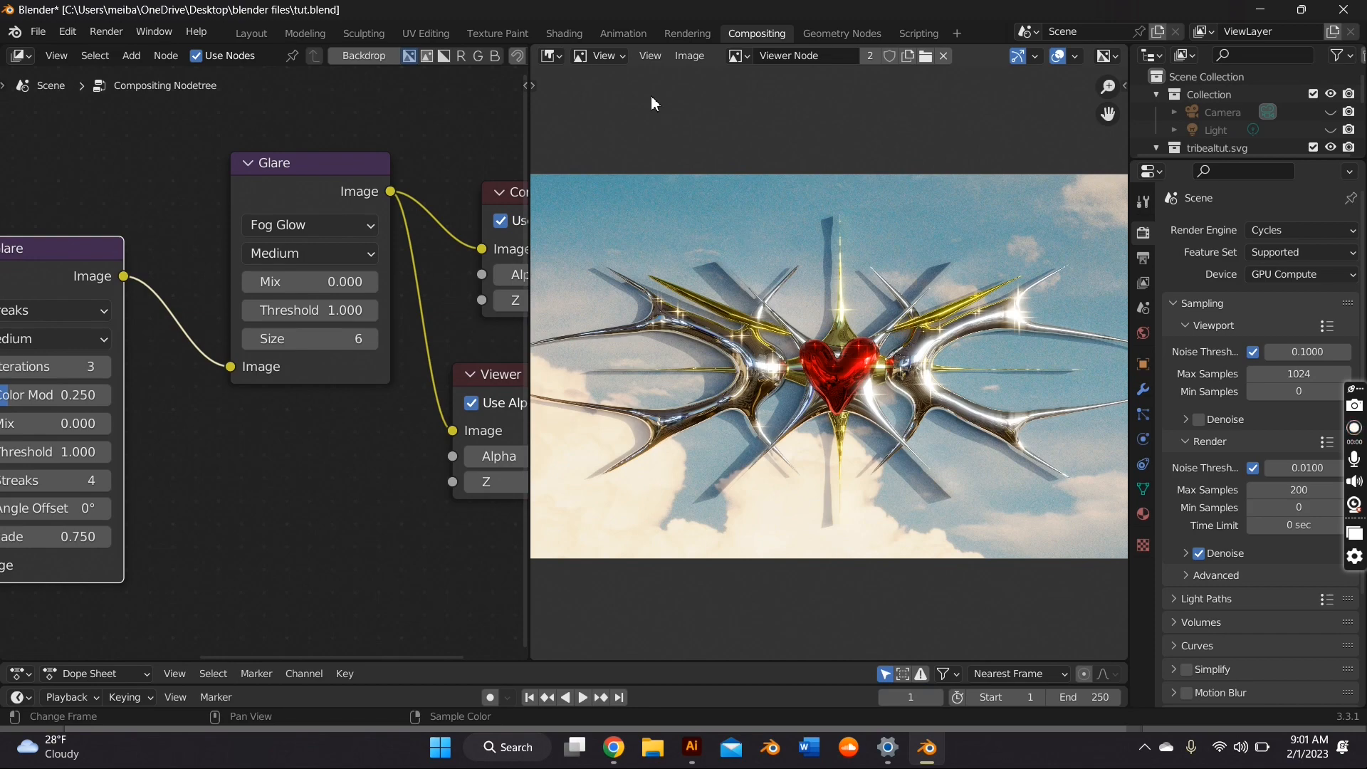
Start an Image Save As to the blender renders folder, cancel it, and return to the Layout workspace
click(691, 56)
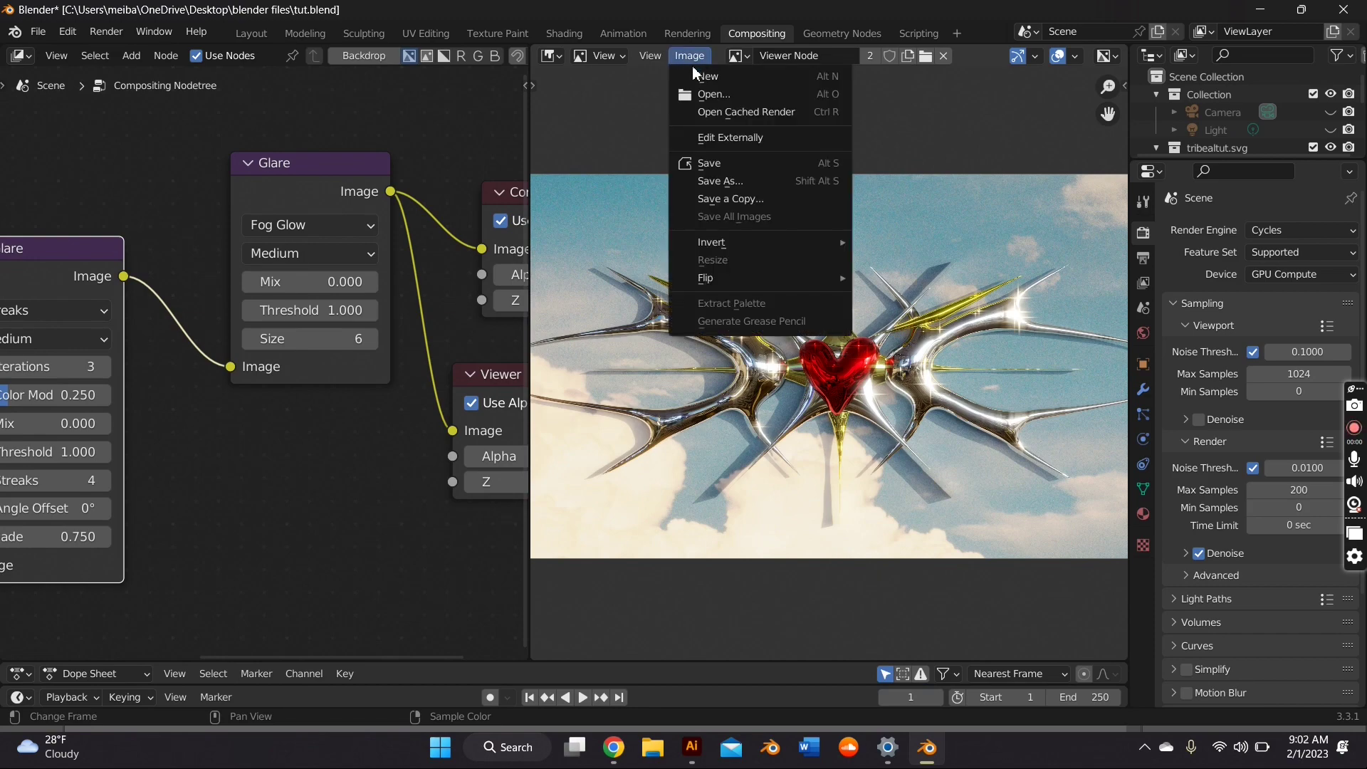
click(763, 176)
click(103, 637)
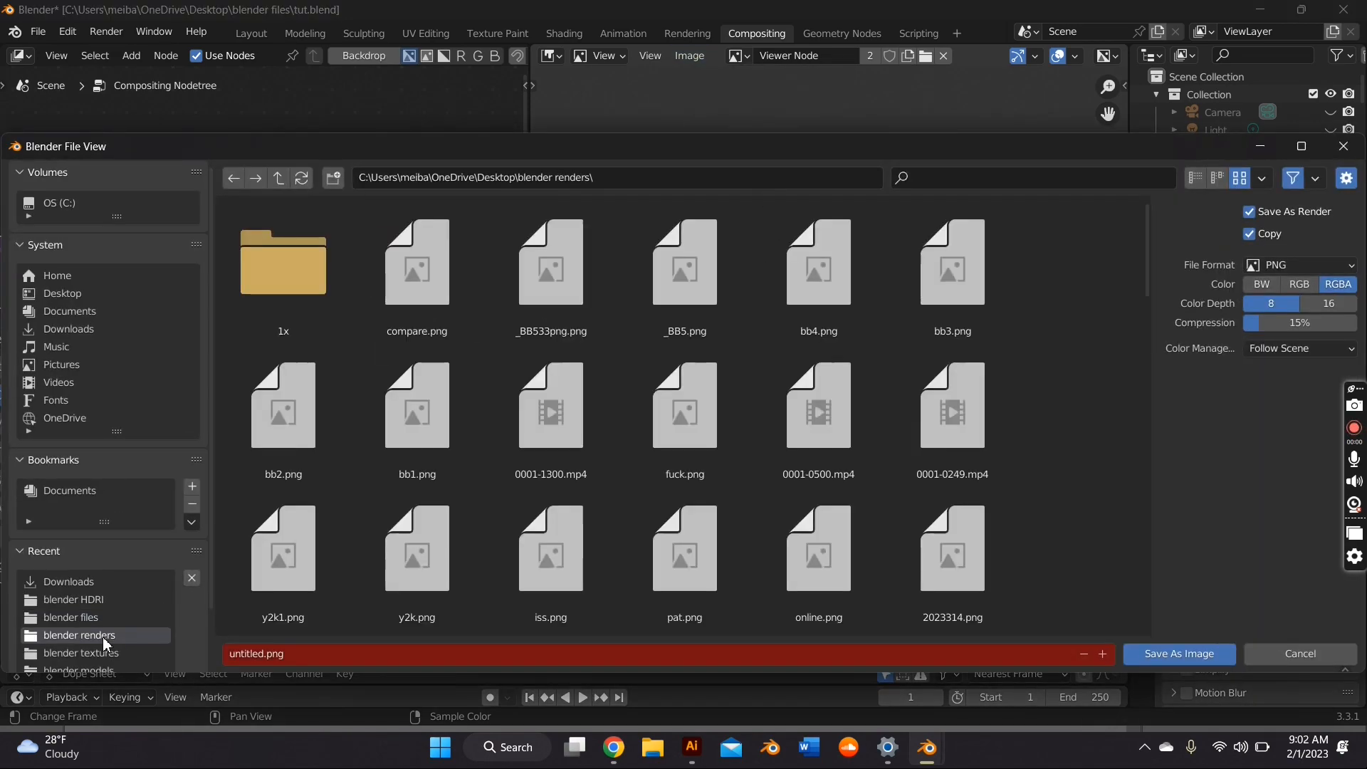
key(Escape)
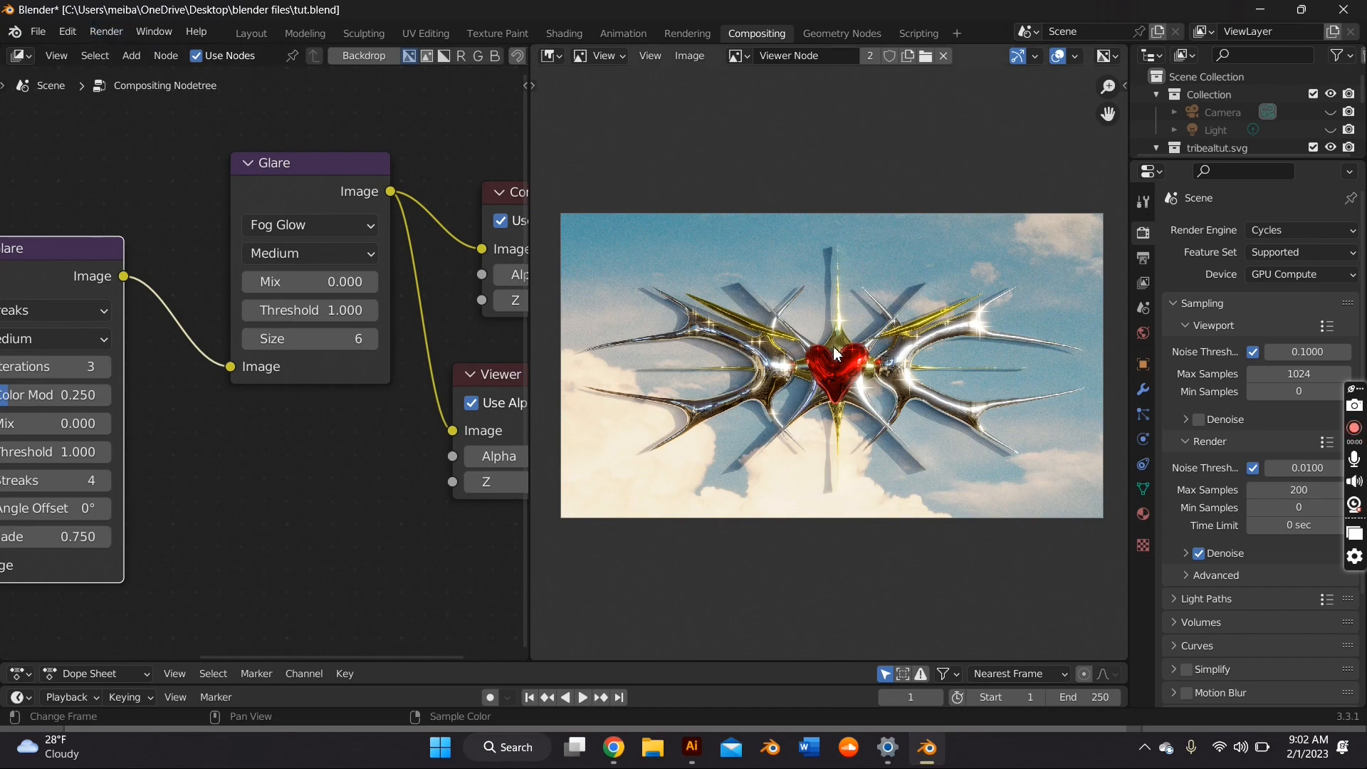
click(252, 32)
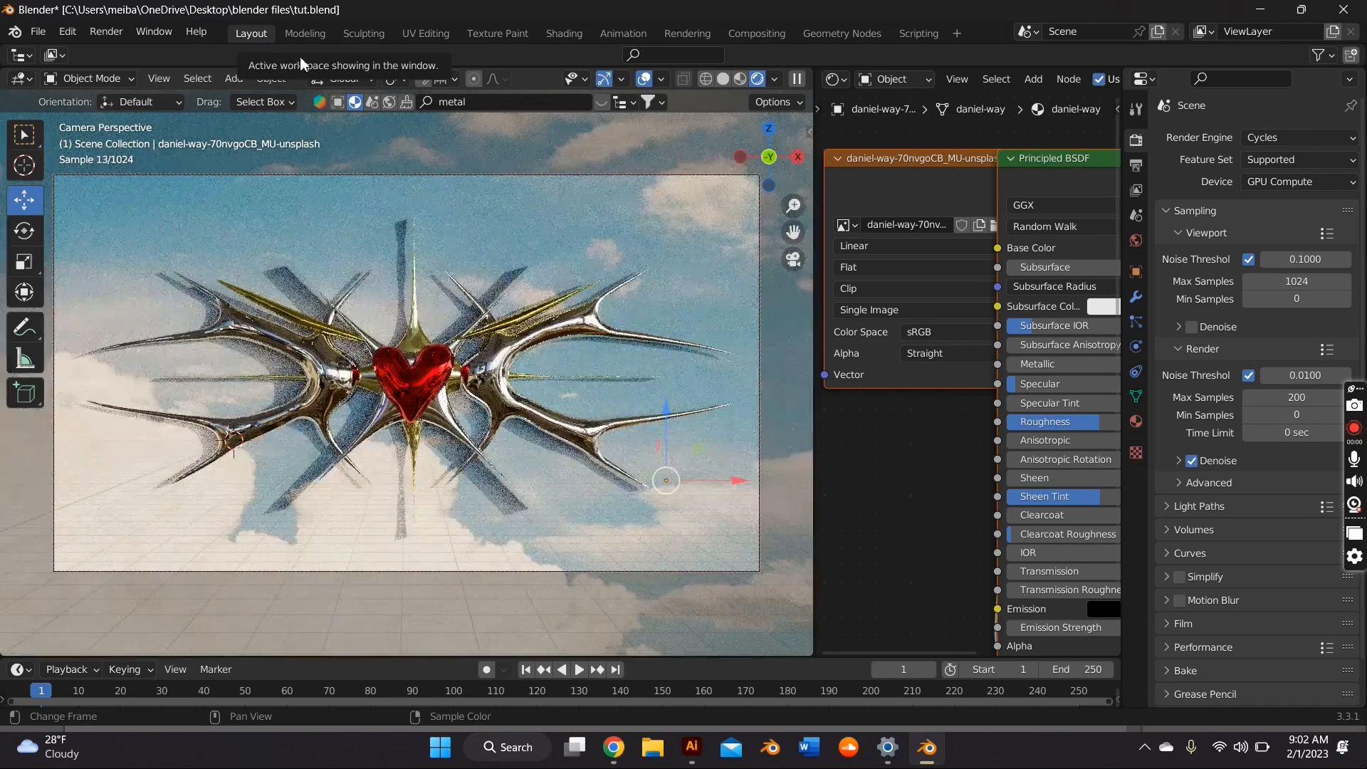
Render the frame with F12, zoom into the heart in the Render Result, then close it and orbit the scene
key(F12)
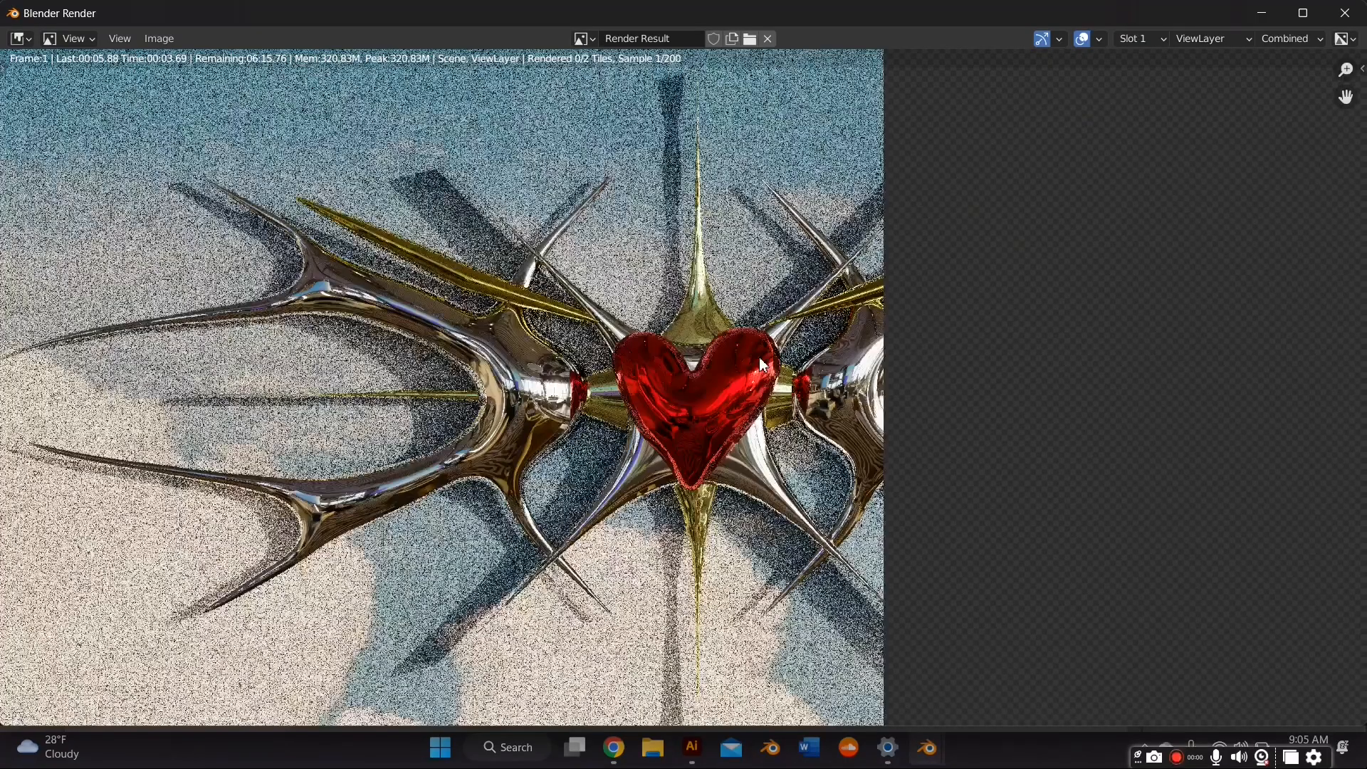
scroll(763, 363, up, 5)
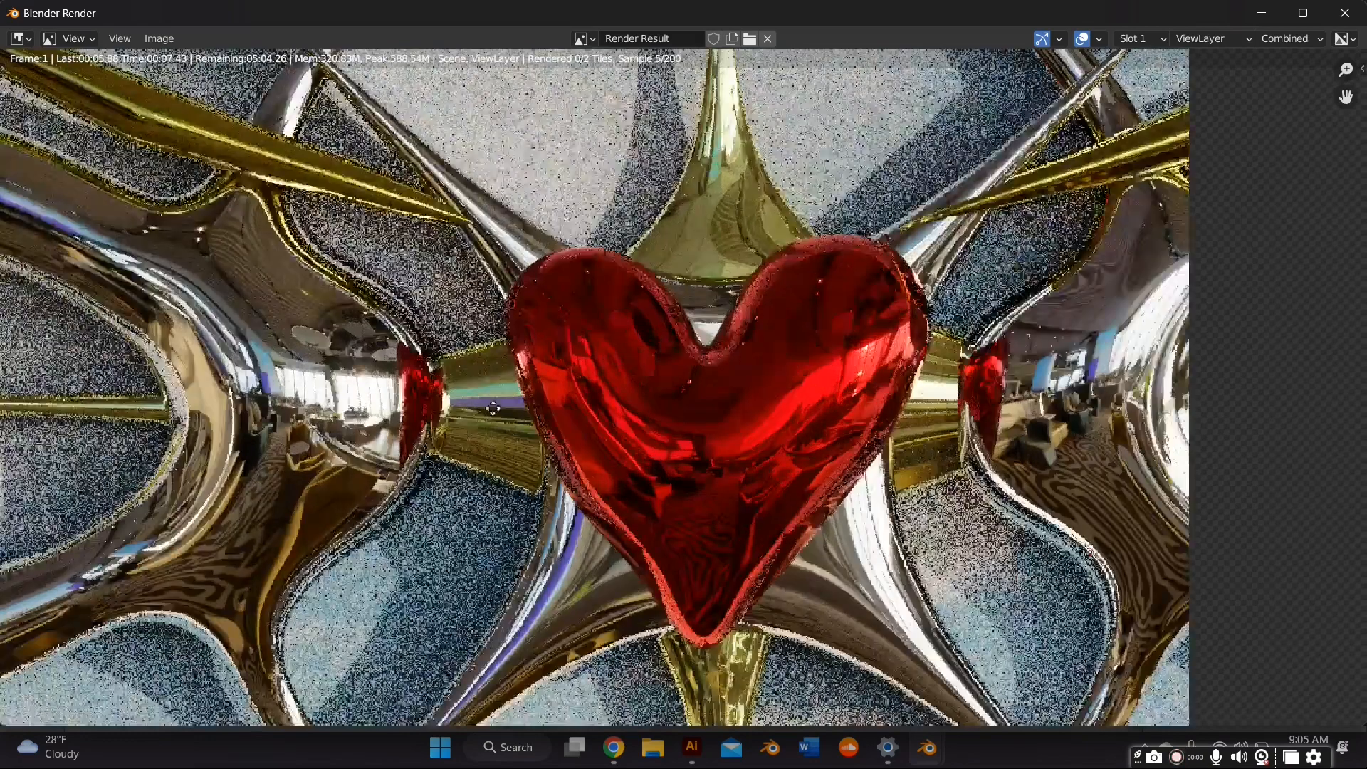
scroll(764, 363, up, 3)
scroll(926, 407, down, 7)
mouse_move(898, 417)
middle_down()
mouse_move(839, 438)
mouse_move(779, 408)
middle_up()
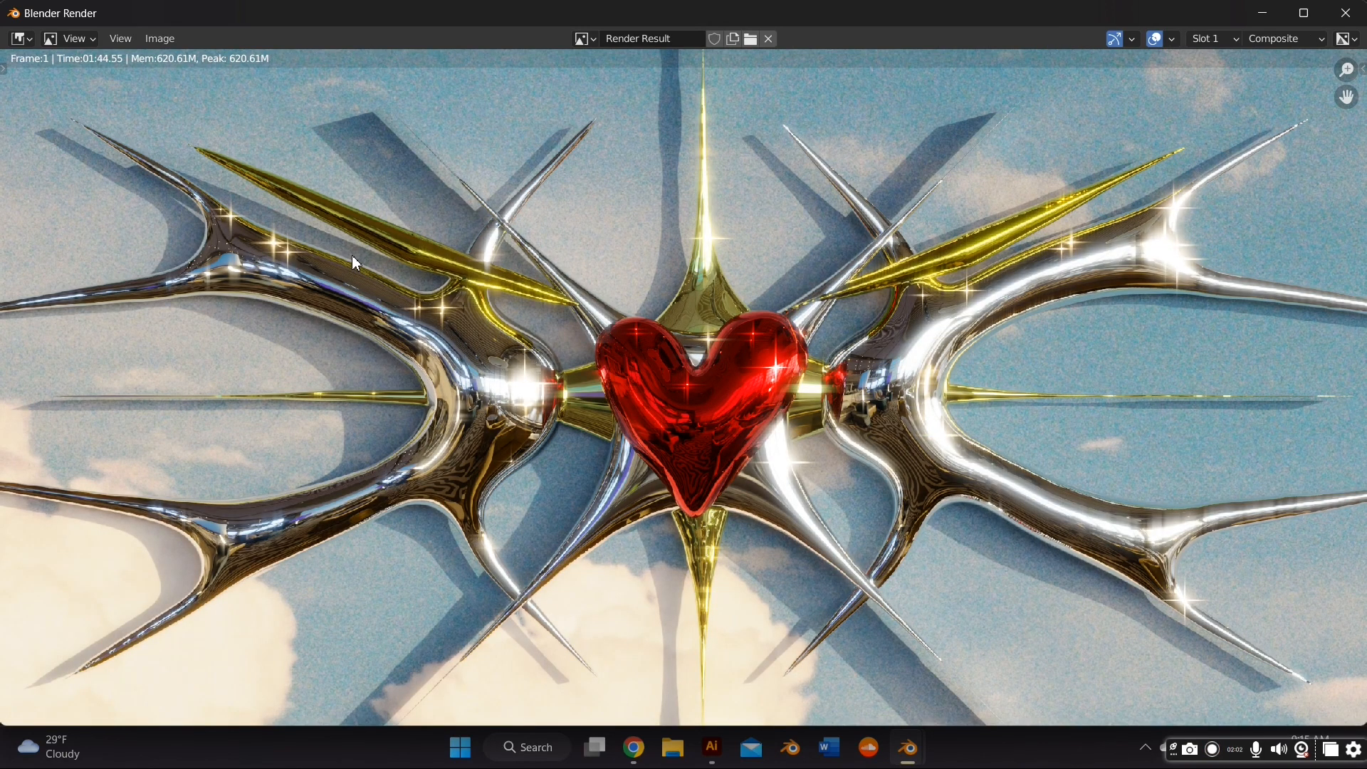
scroll(710, 215, down, 3)
scroll(710, 216, up, 1)
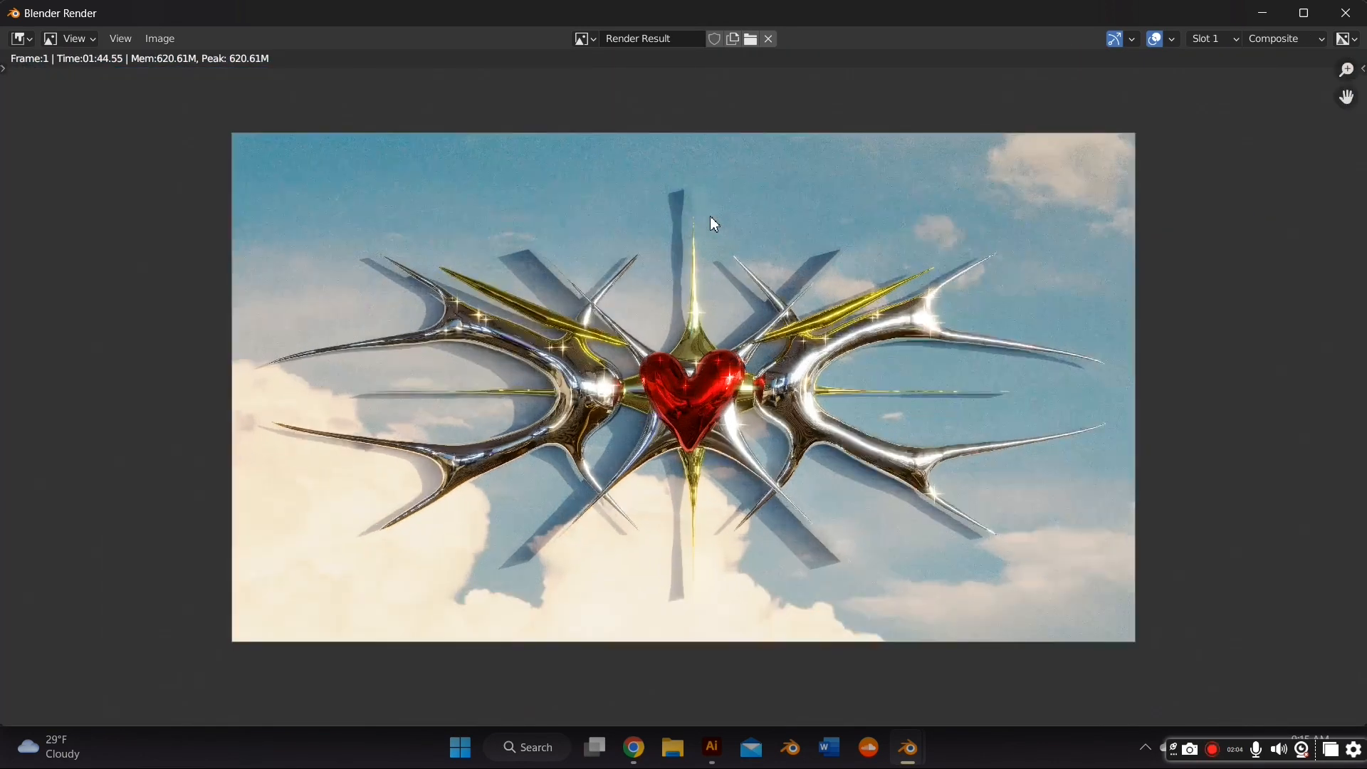
scroll(710, 216, up, 3)
scroll(711, 221, down, 1)
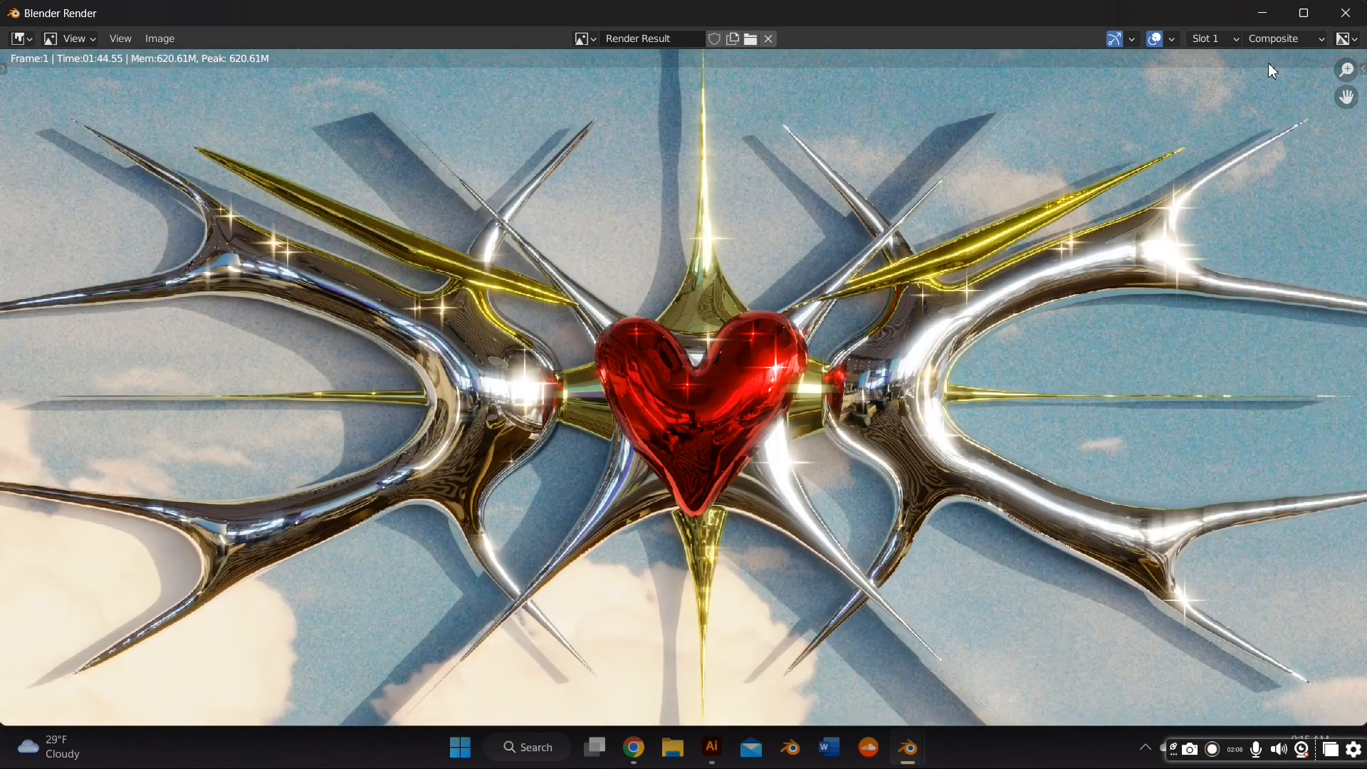
scroll(1235, 335, down, 1)
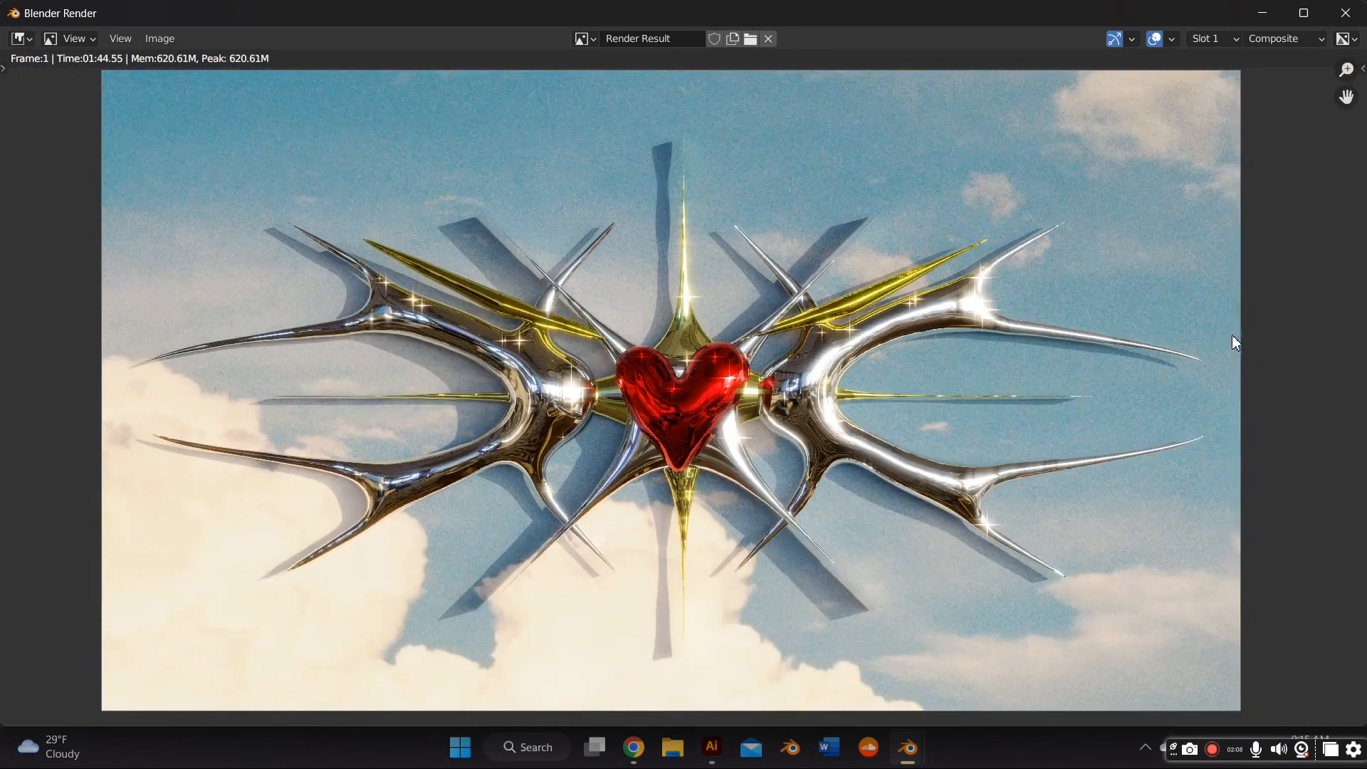
scroll(1232, 335, down, 1)
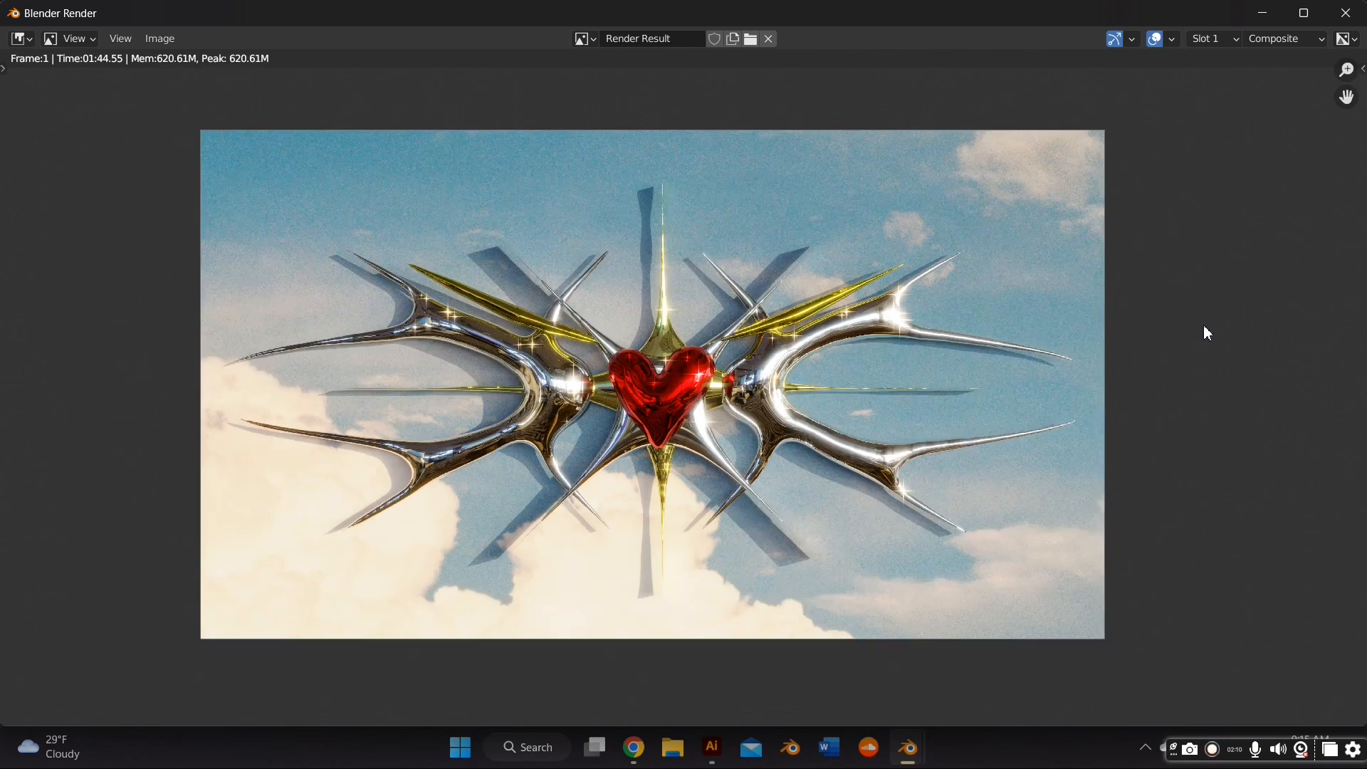
scroll(1204, 324, up, 1)
middle_drag(1204, 325, 1194, 328)
drag(1348, 66, 1347, 43)
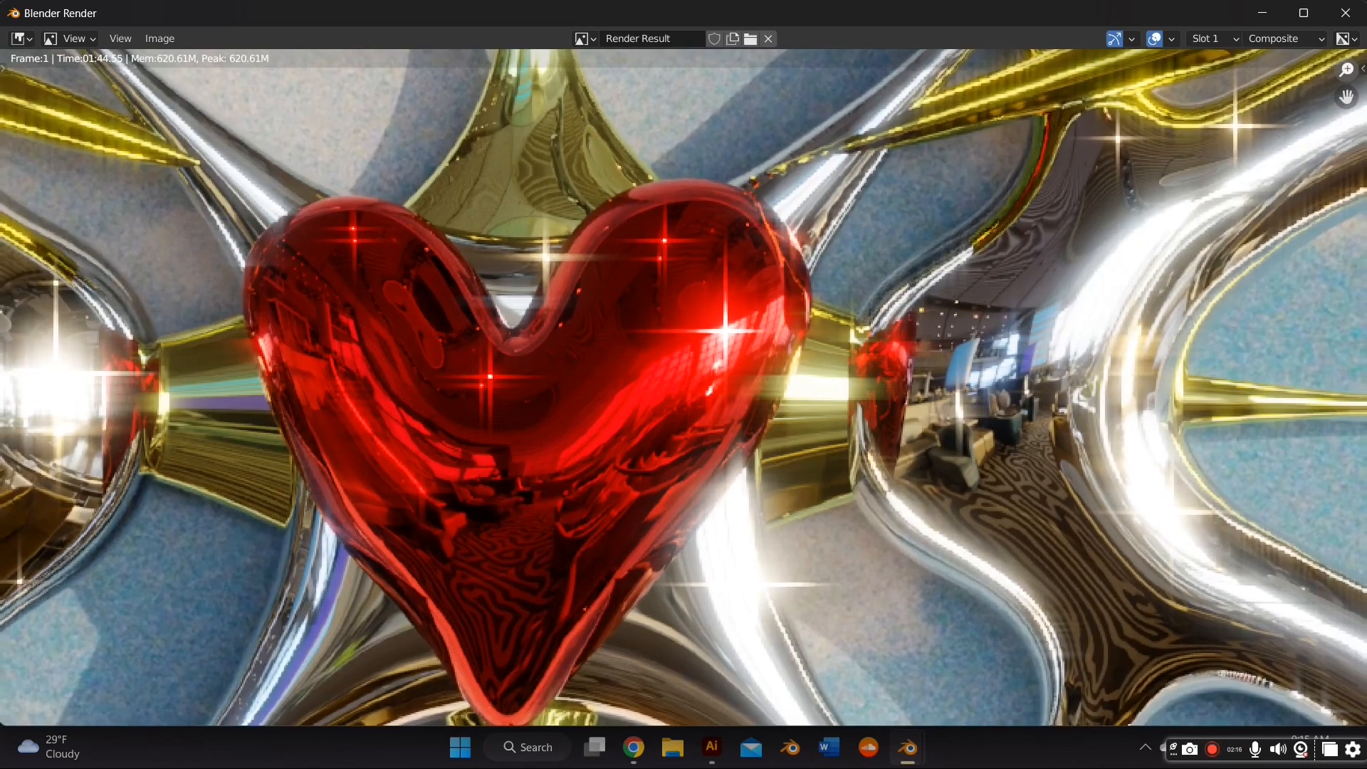
key(Escape)
mouse_move(640, 405)
middle_down()
mouse_move(817, 475)
mouse_move(638, 484)
middle_up()
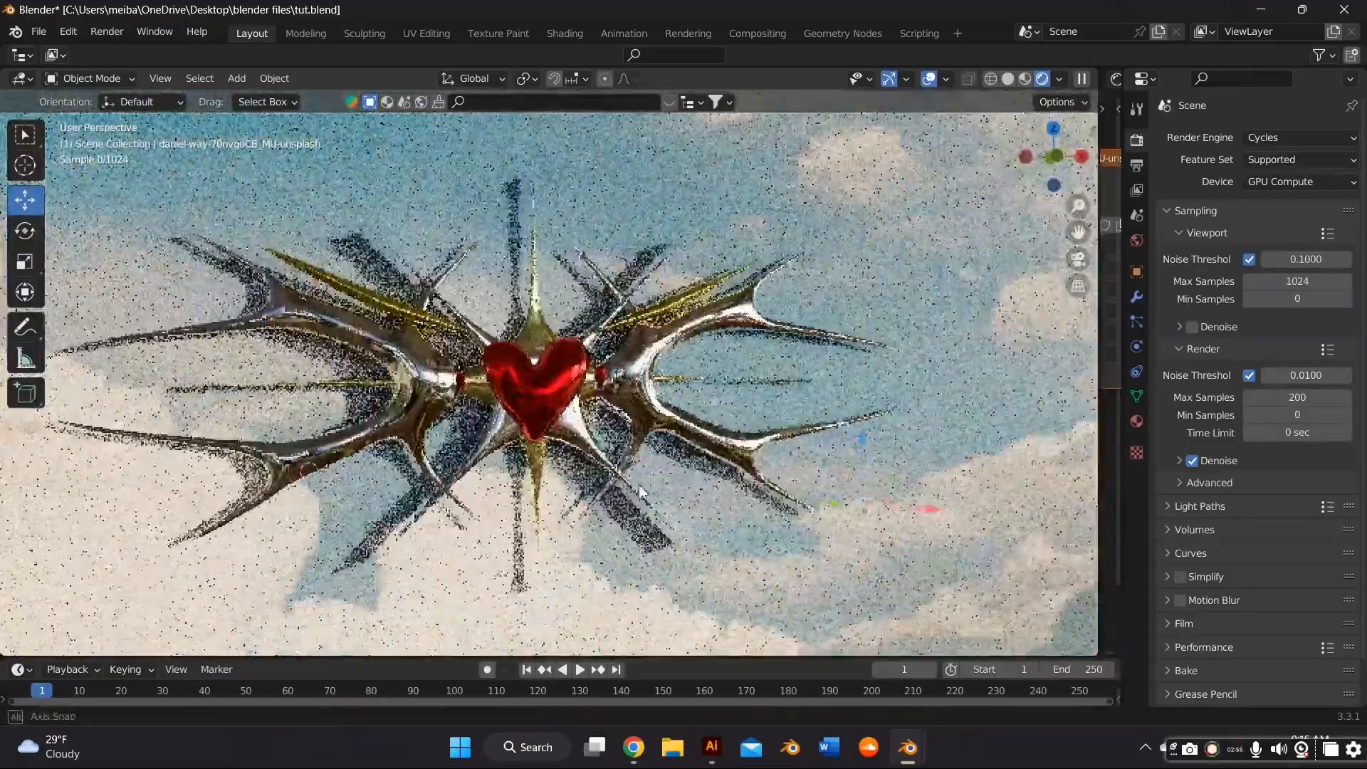